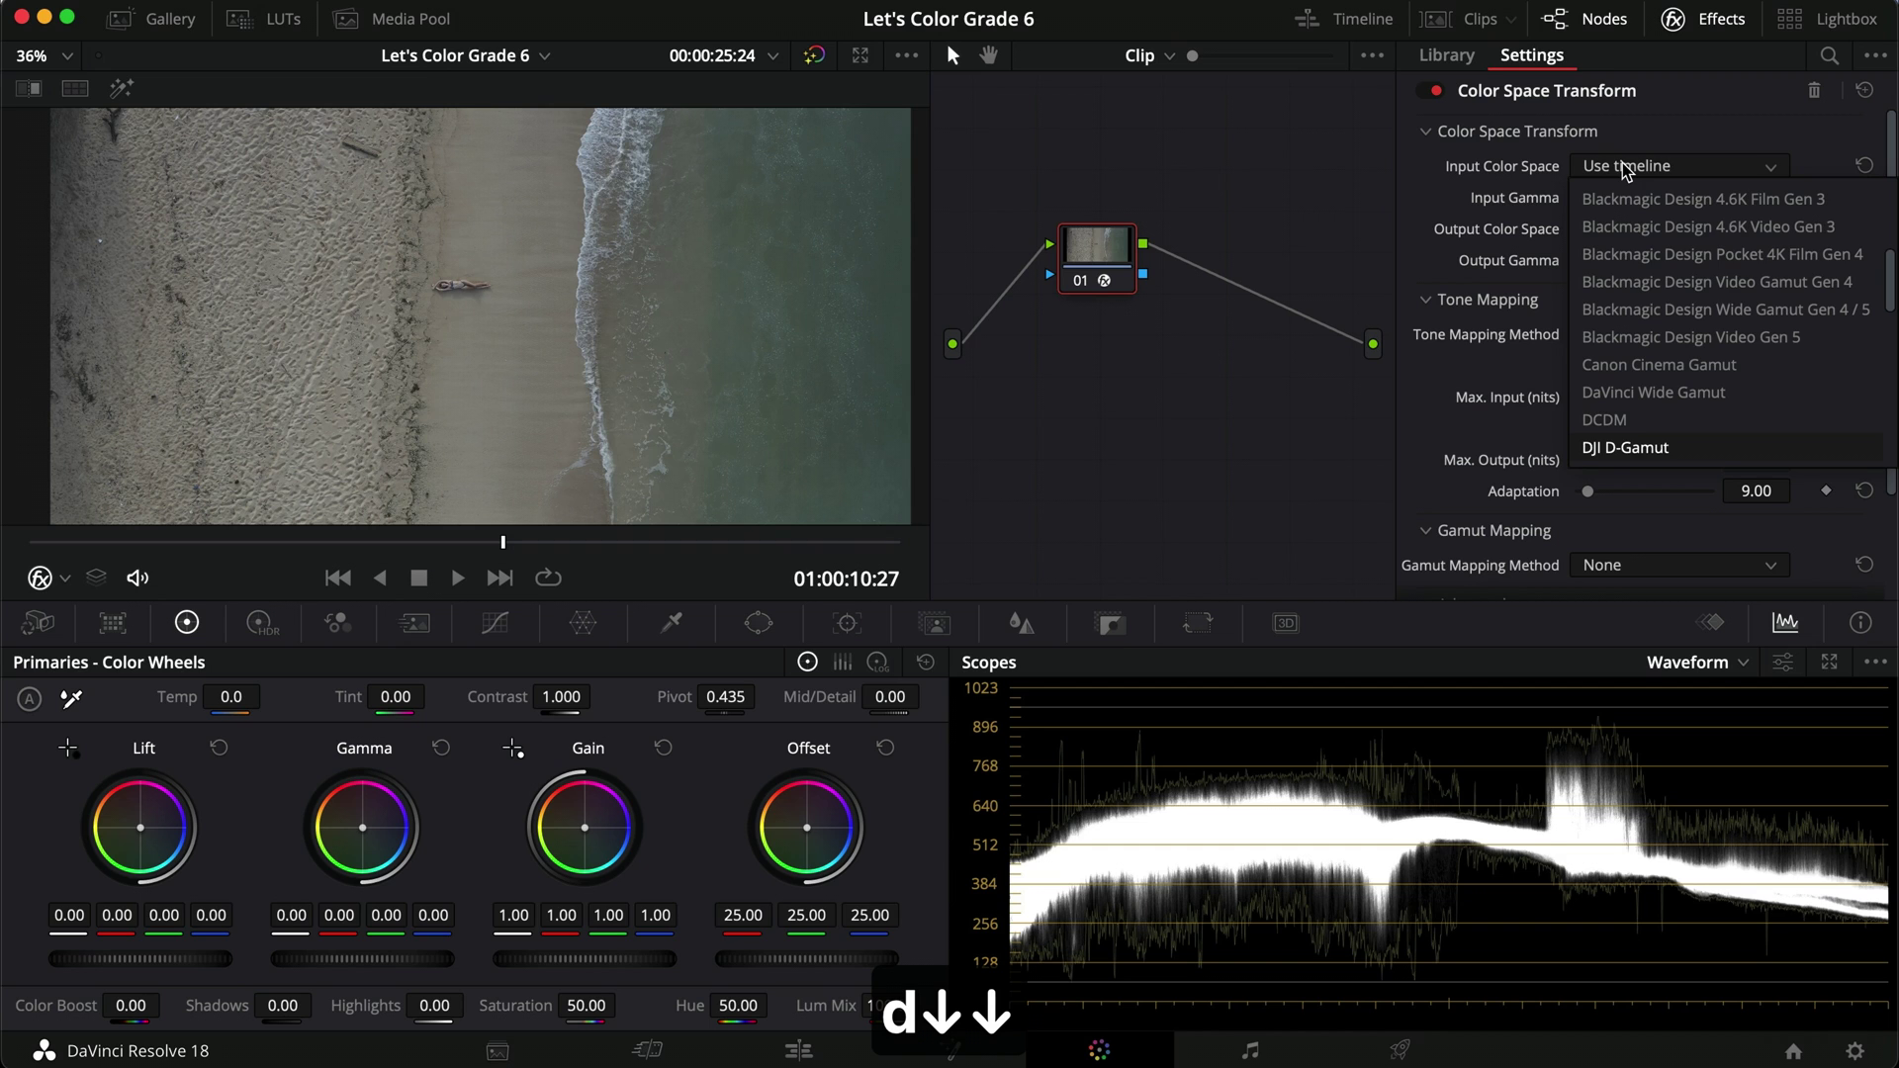
Set the Color Space Transform's input color space to DJI D-Gamut and its input gamma to DJI D-Log.
click(1652, 197)
key(d)
key(Down)
key(Down)
key(Return)
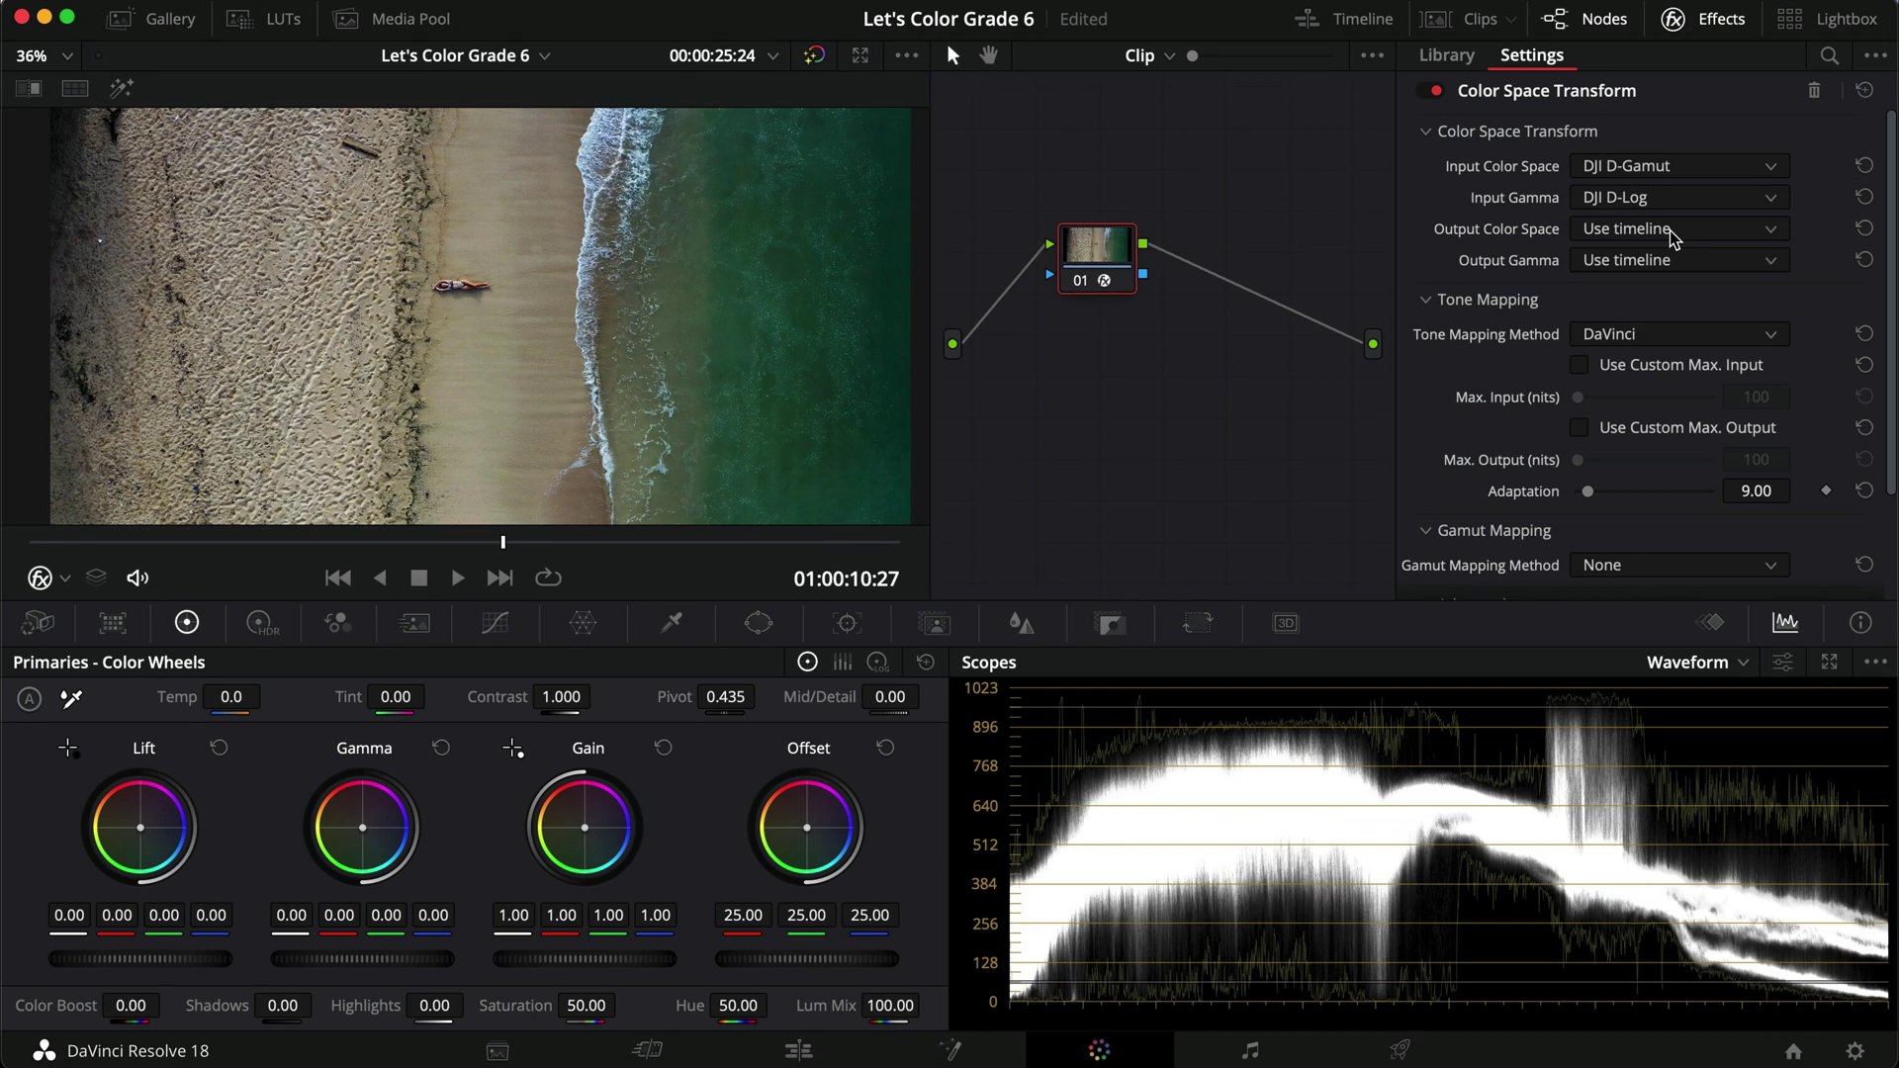
Set the transform's output color space to DaVinci Wide Gamut and its output gamma to DaVinci Intermediate.
click(1670, 230)
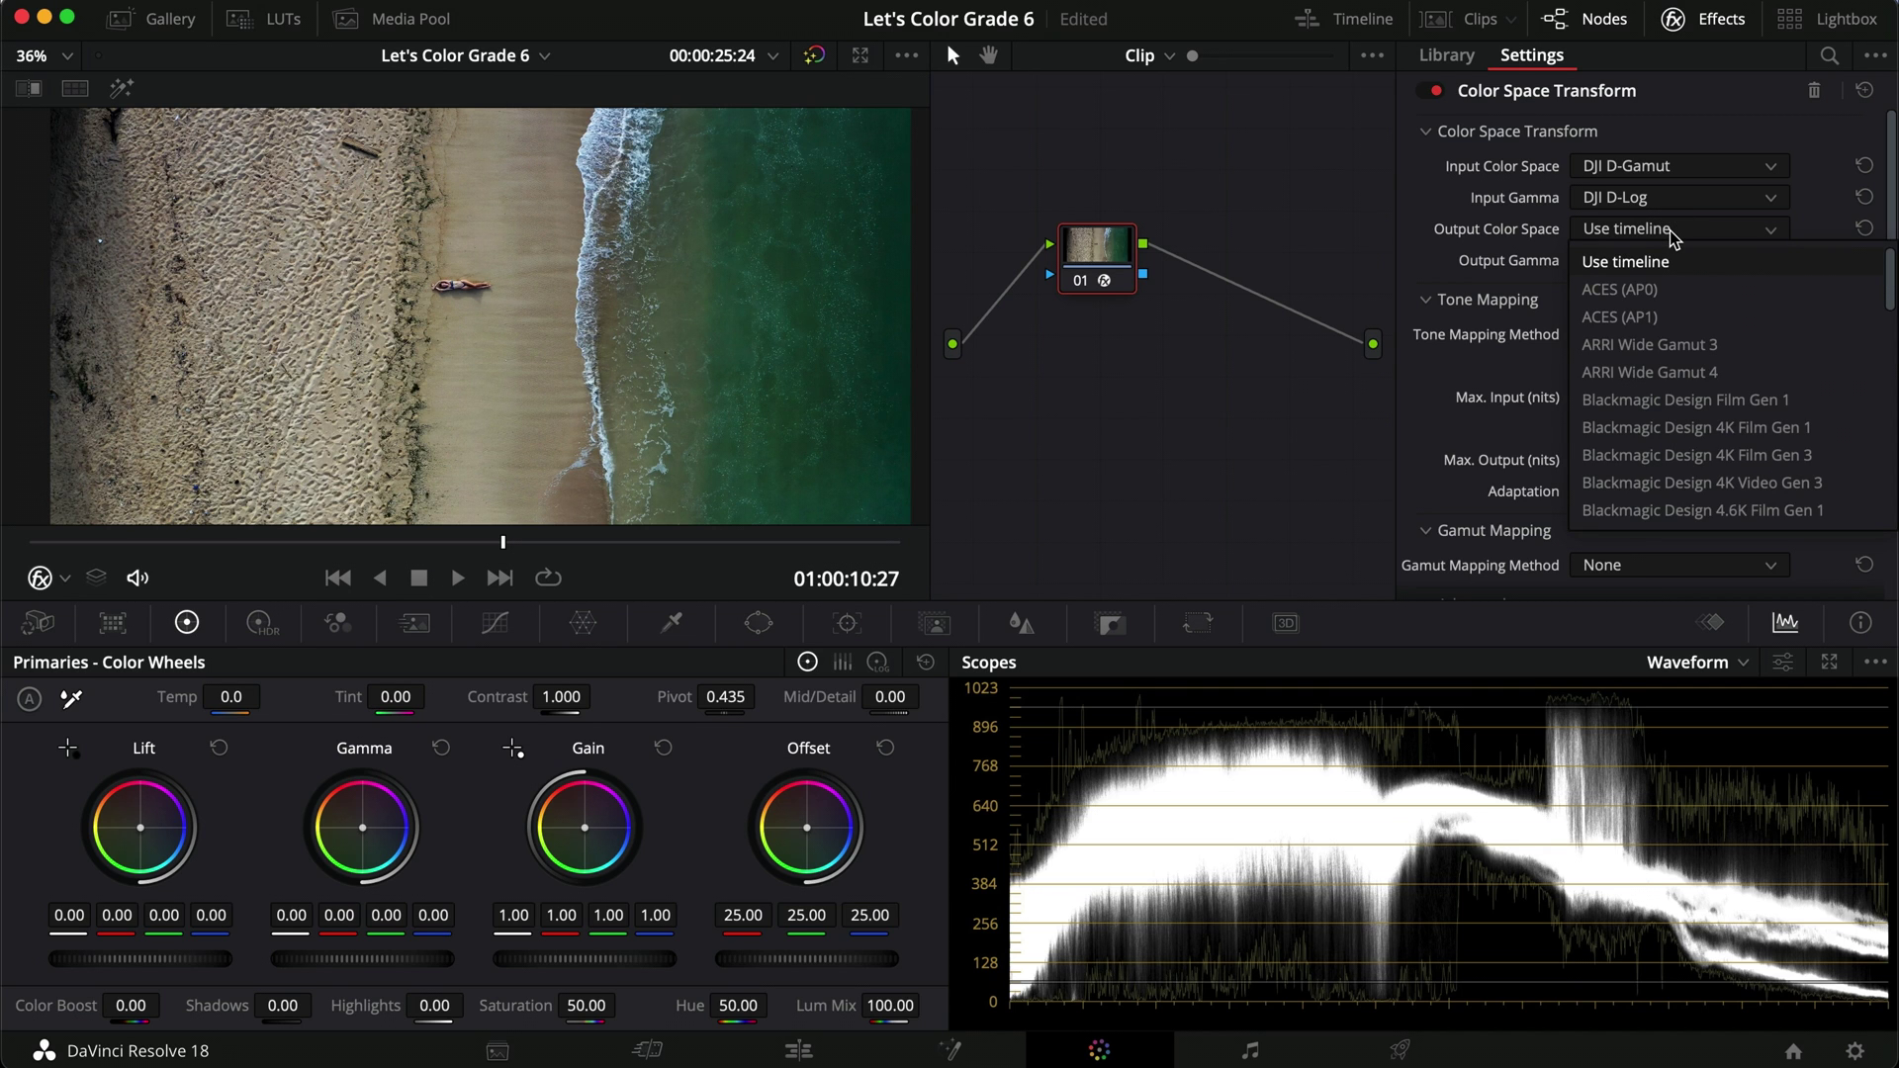
key(d)
key(Return)
click(1671, 263)
key(d)
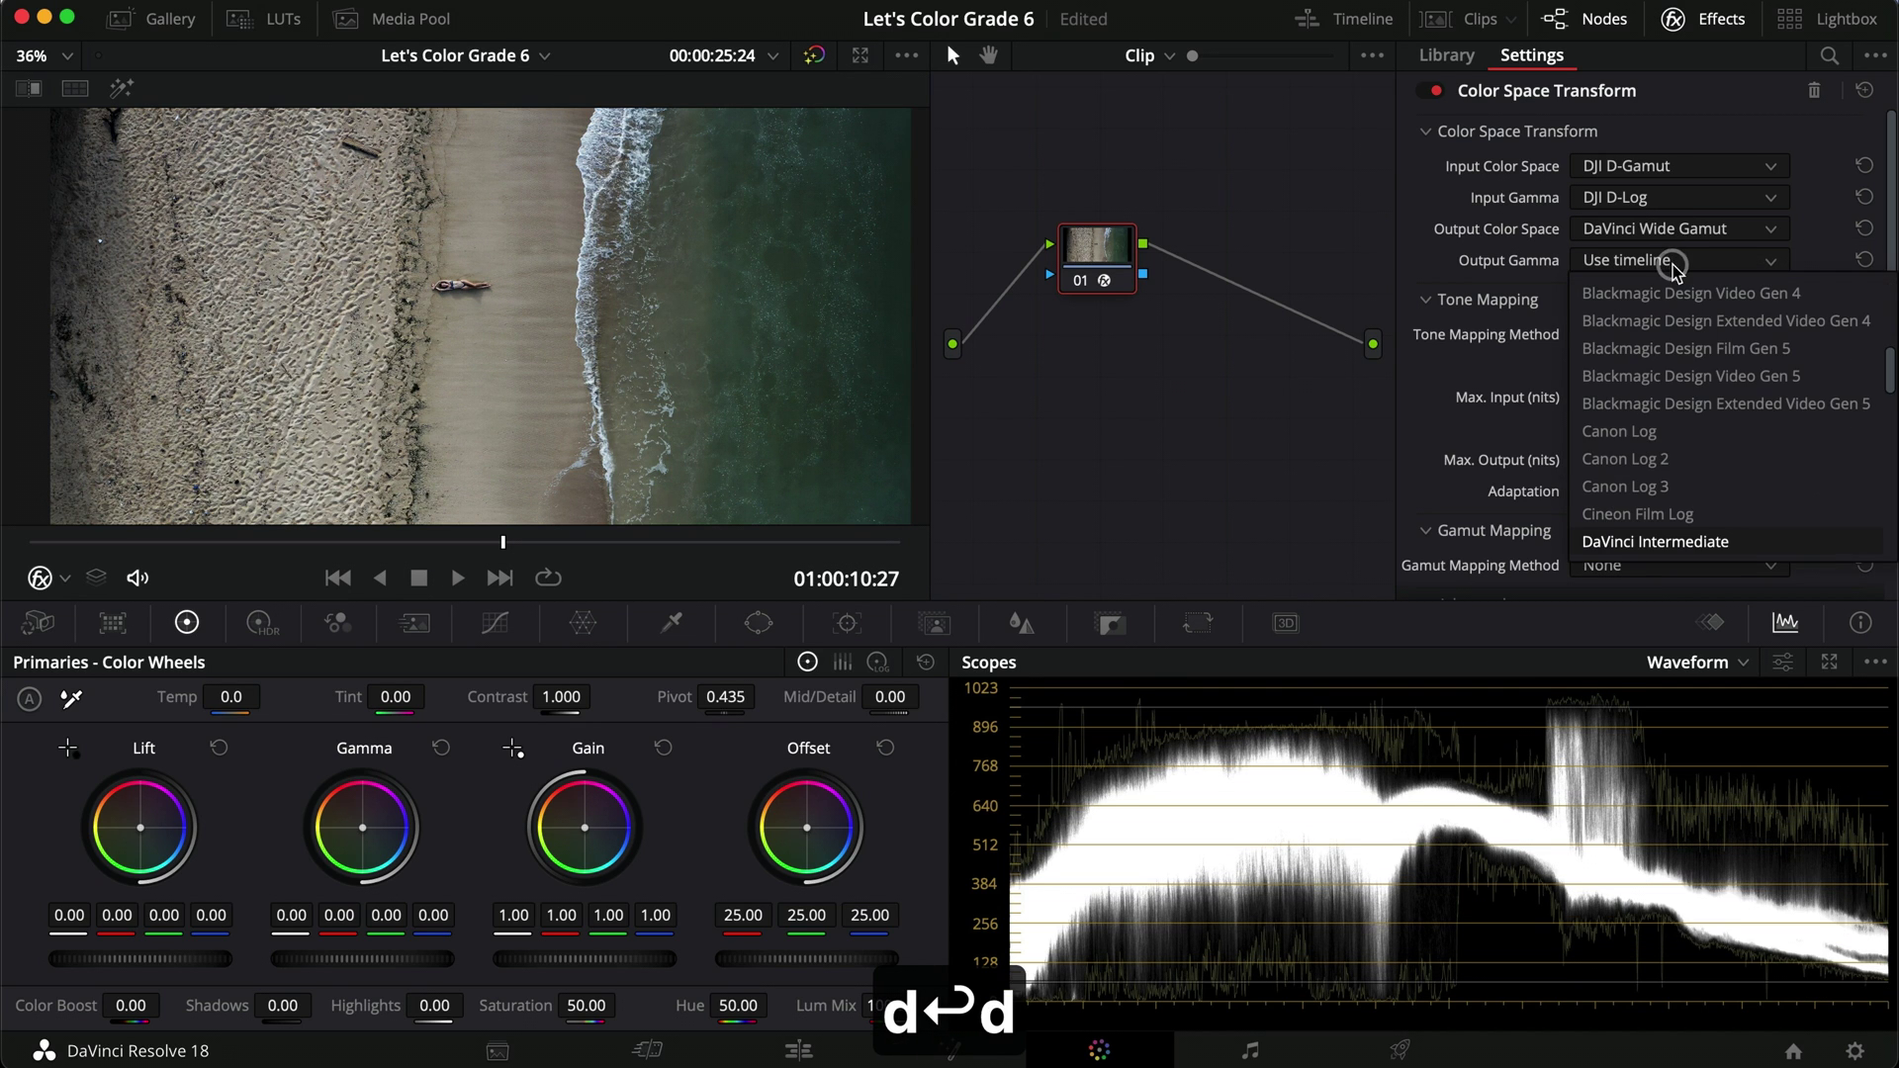
key(Return)
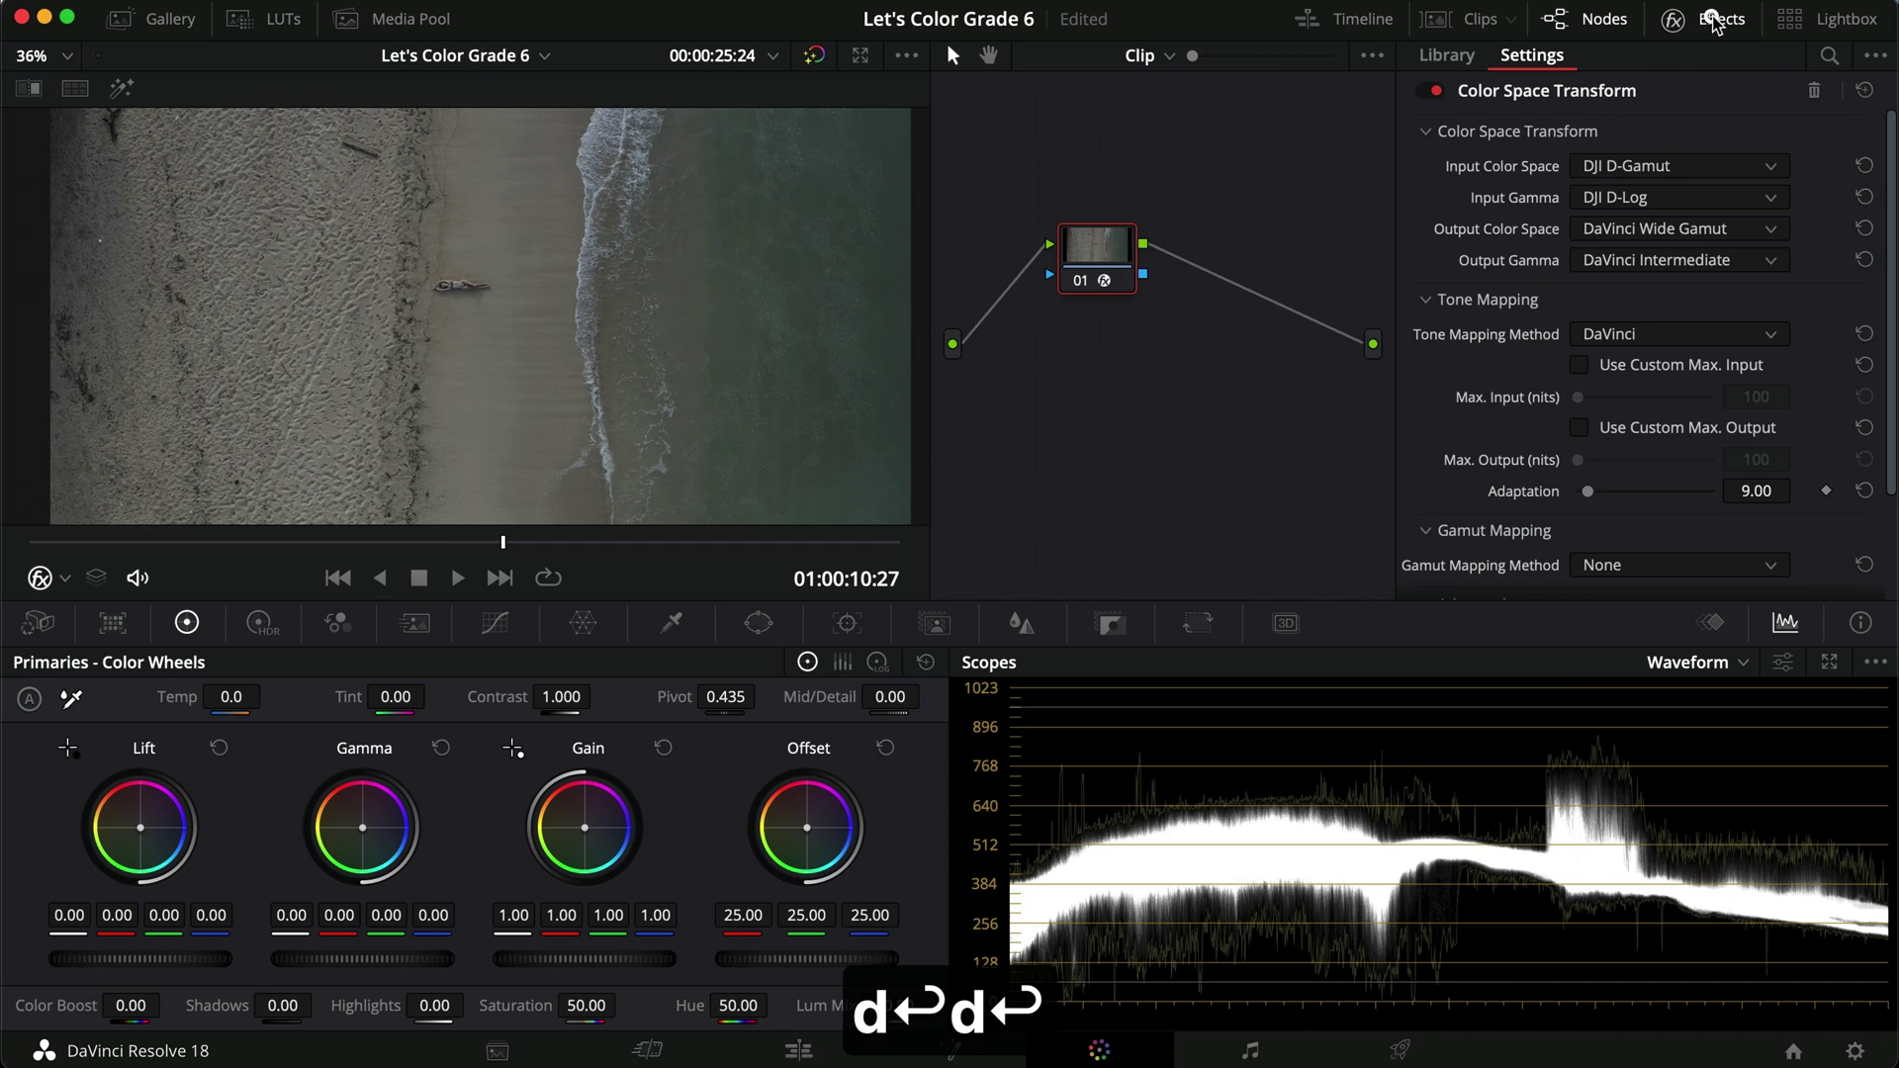
Add a serial node after node 01 and copy node 01's Color Space Transform onto it.
click(1703, 20)
key(alt+s)
drag(1319, 249, 1335, 252)
click(1219, 247)
key(super+c)
click(1337, 257)
key(super+v)
Set node 02's transform input color space to DaVinci Wide Gamut and its input gamma to DaVinci Intermediate.
click(1721, 19)
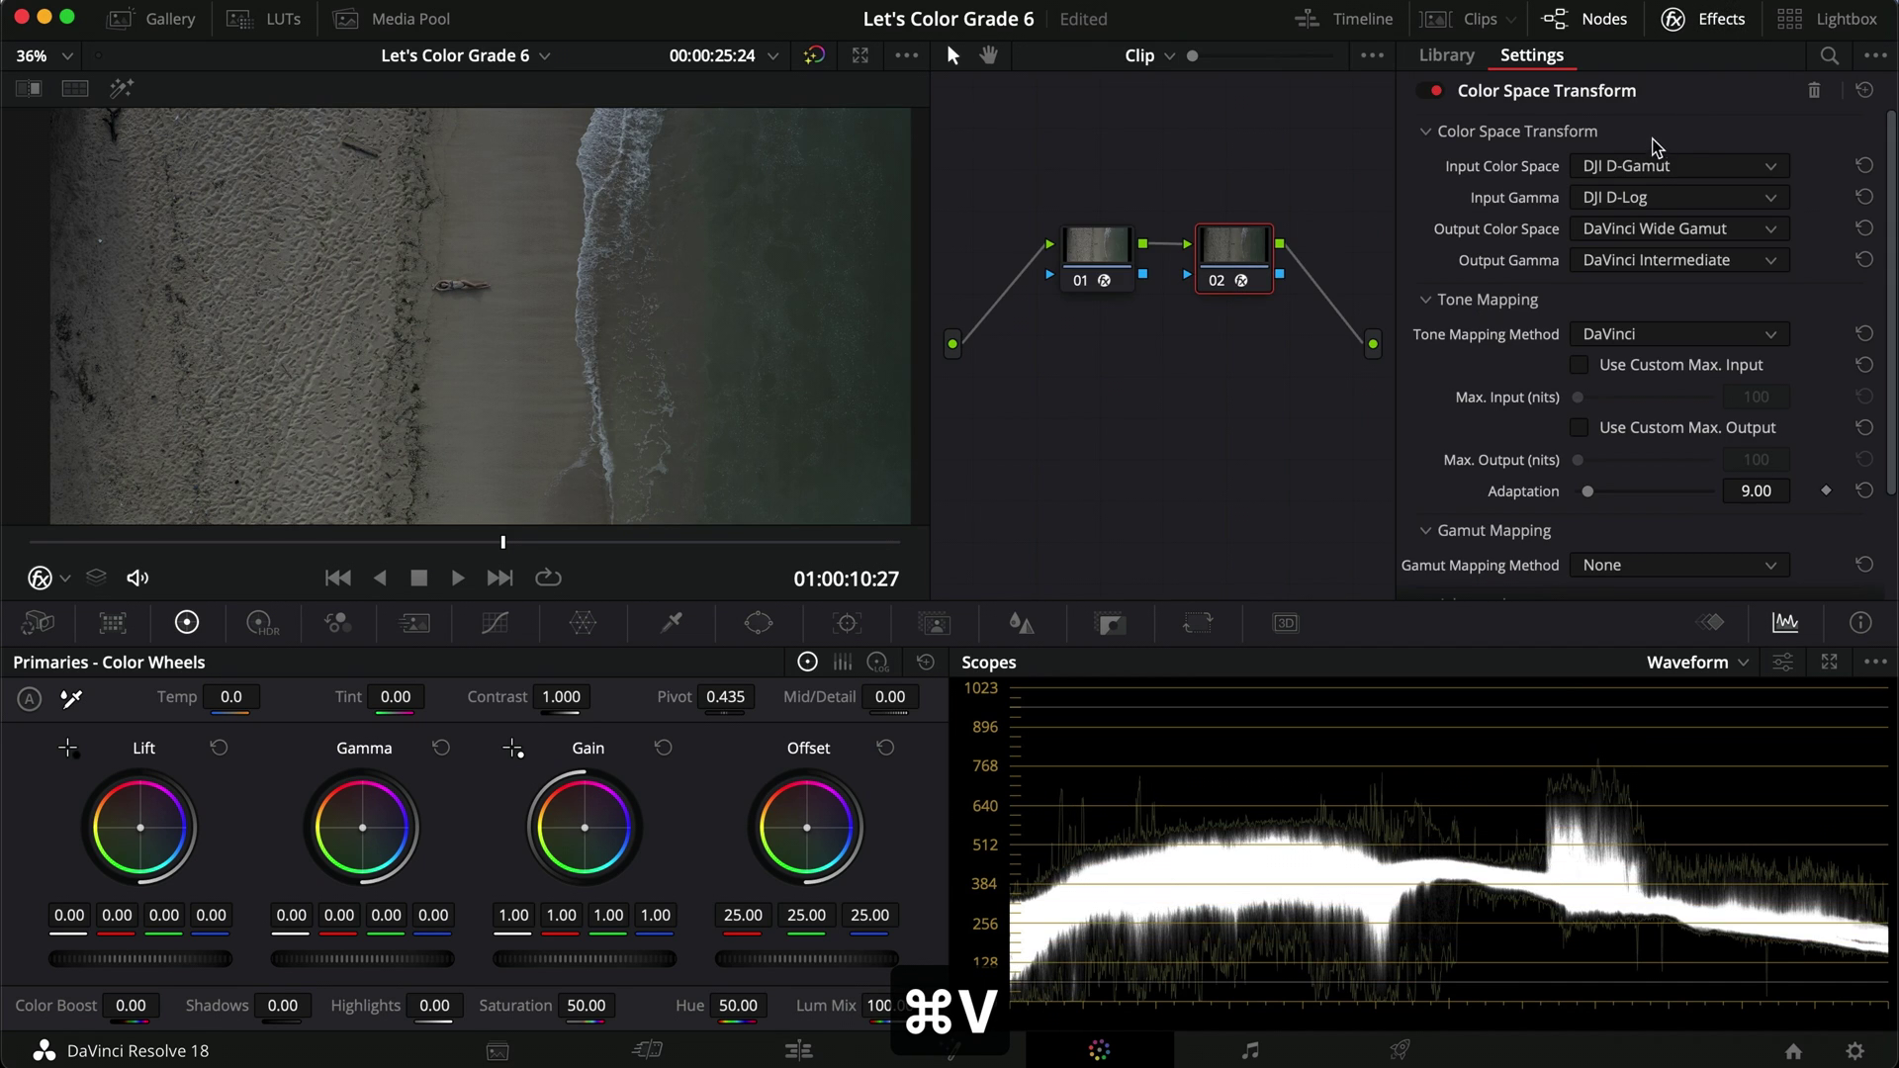
click(1654, 171)
key(d)
key(Up)
key(Up)
key(Up)
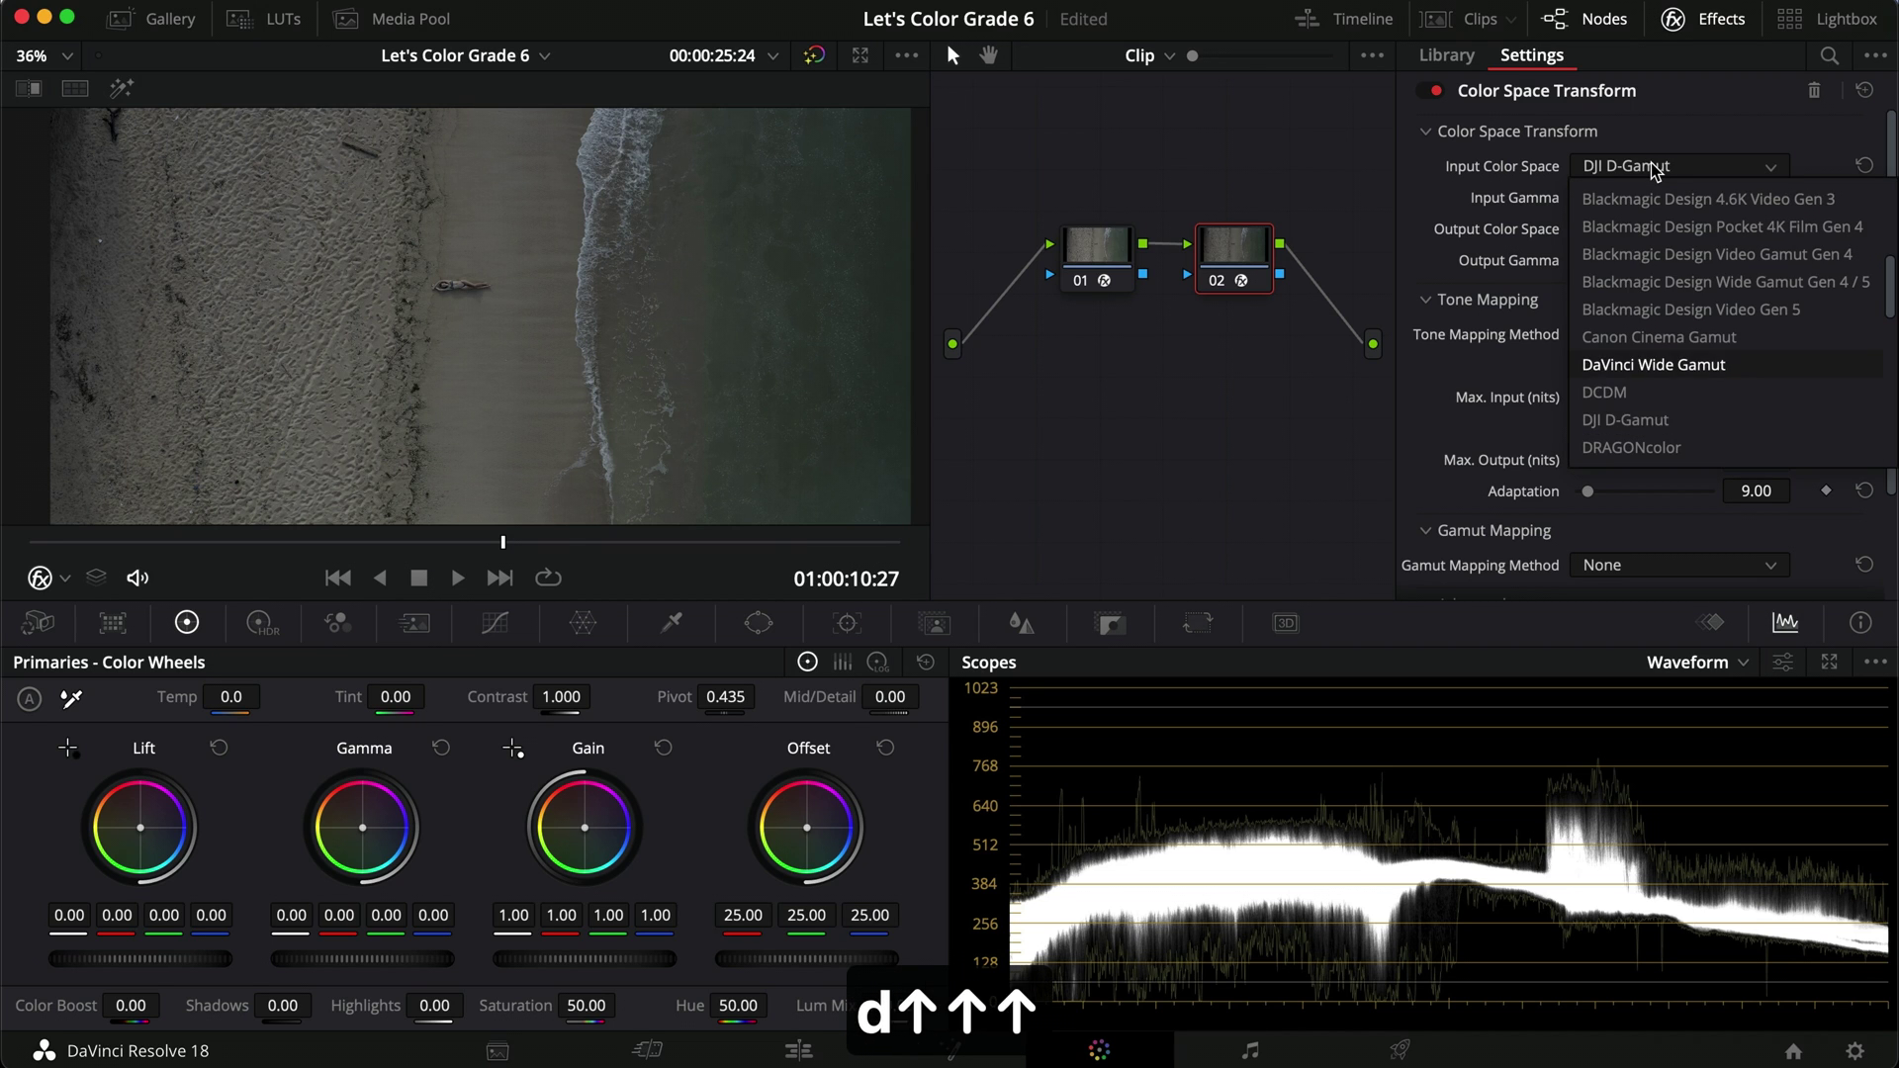
key(Return)
click(1678, 199)
key(Up)
key(Up)
key(Return)
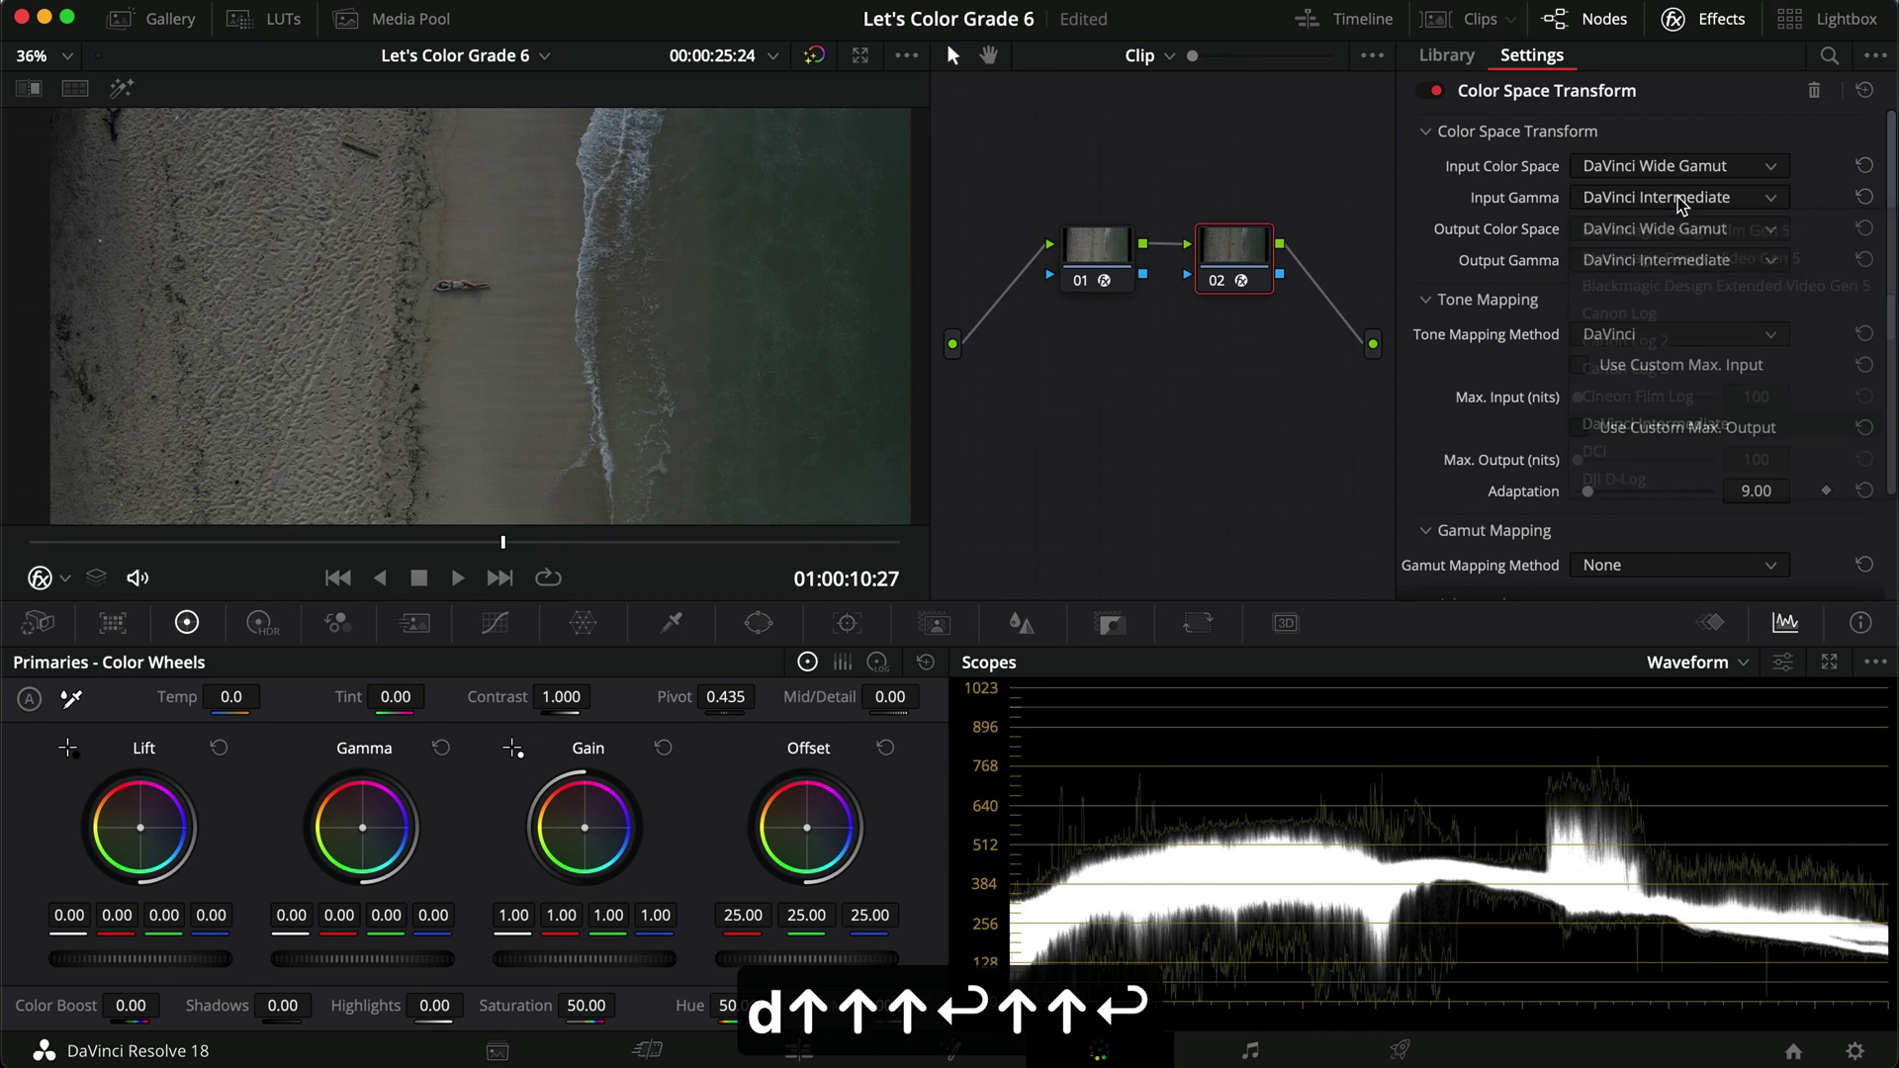
Set node 02's transform output color space to Rec.709 and its output gamma to Gamma 2.4.
click(1661, 229)
key(r)
key(Return)
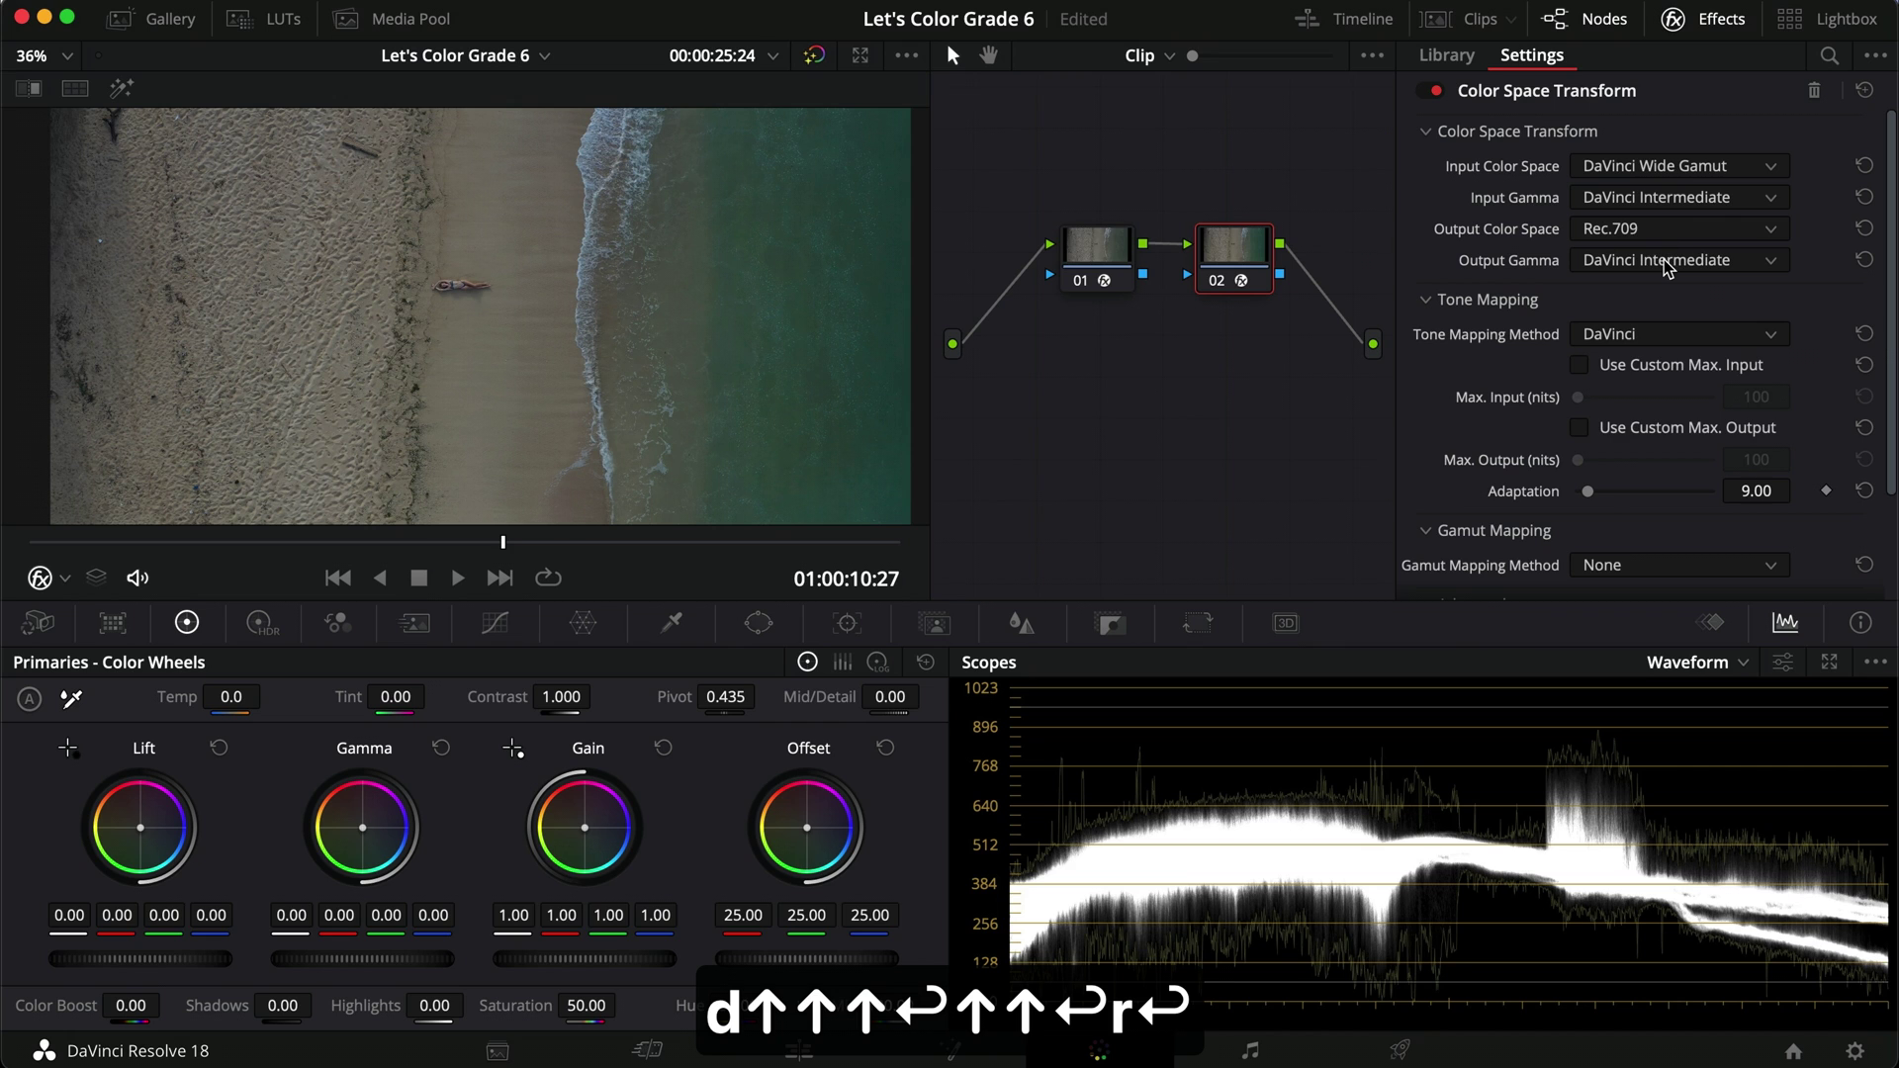
click(1667, 264)
key(g)
key(Down)
key(Return)
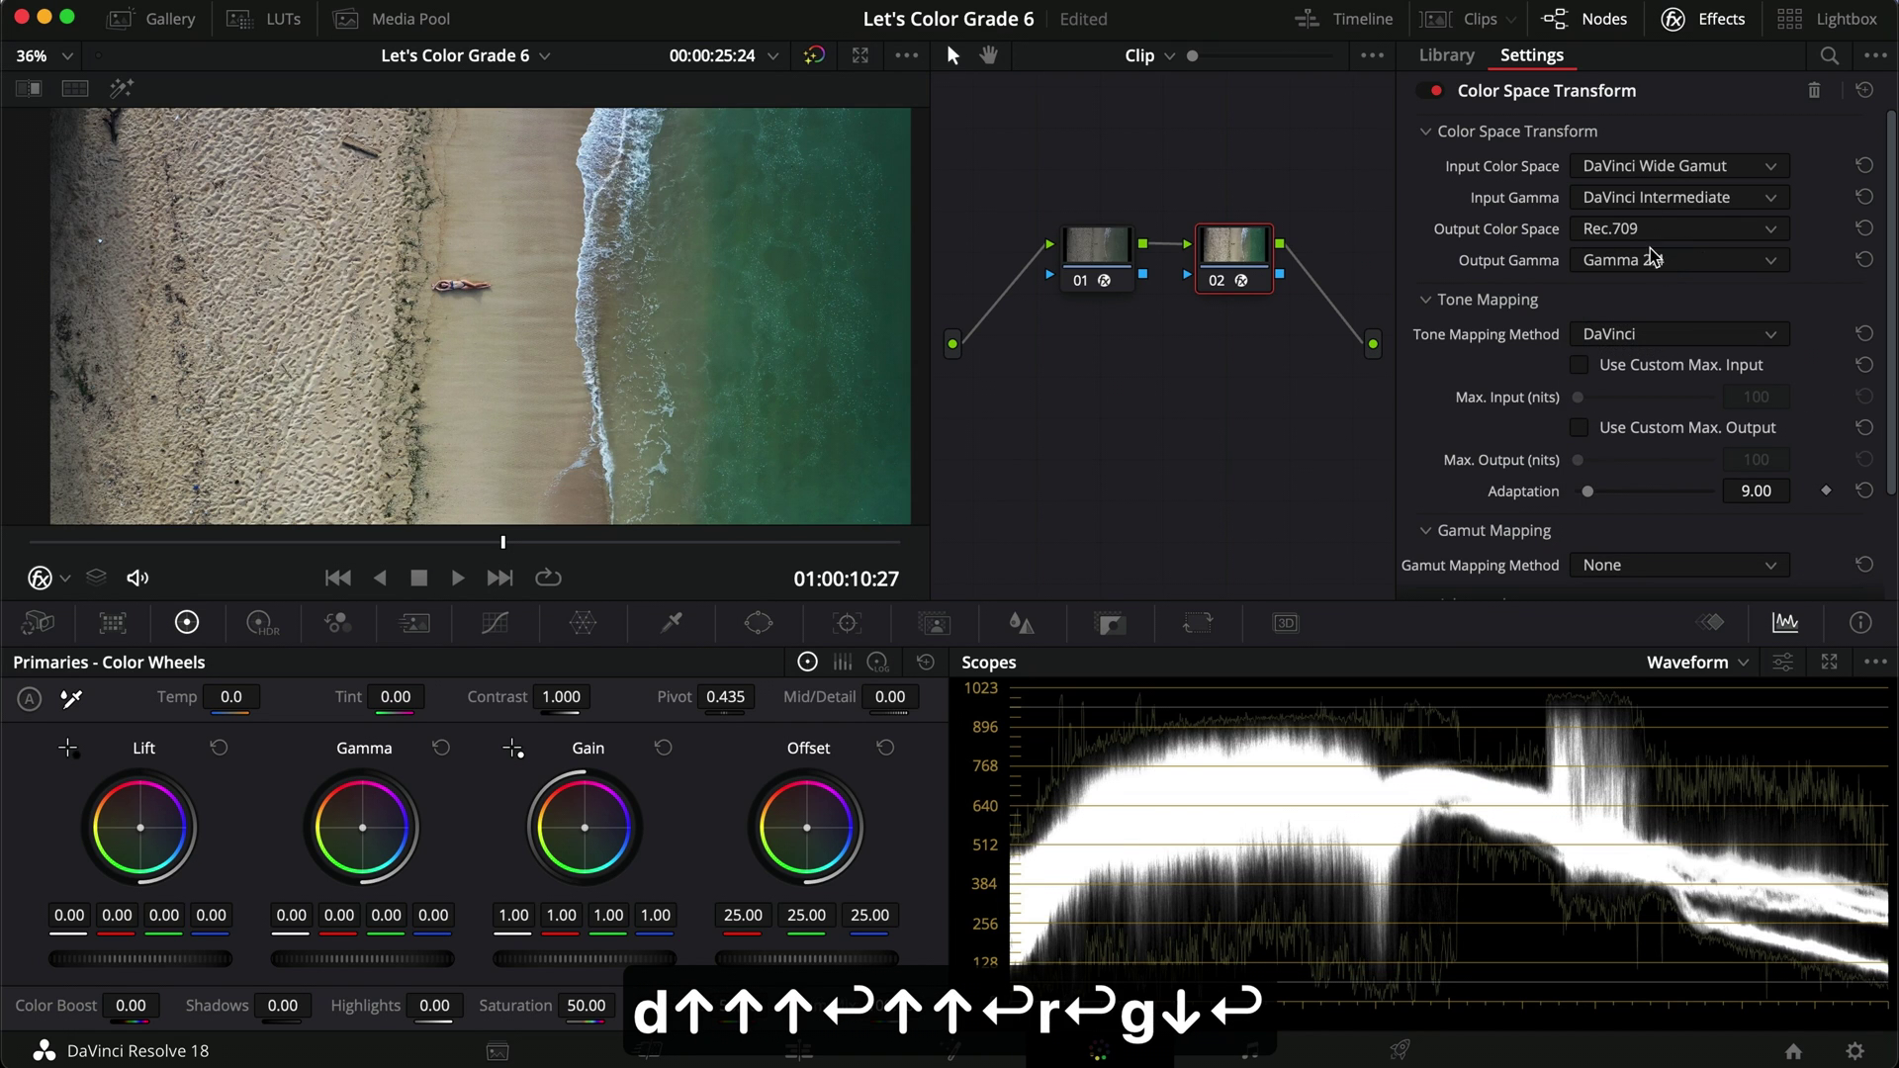
Hide the effect settings and spread the two transform nodes apart, node 01 near the source and node 02 near the output.
click(1722, 25)
drag(1347, 265, 1683, 463)
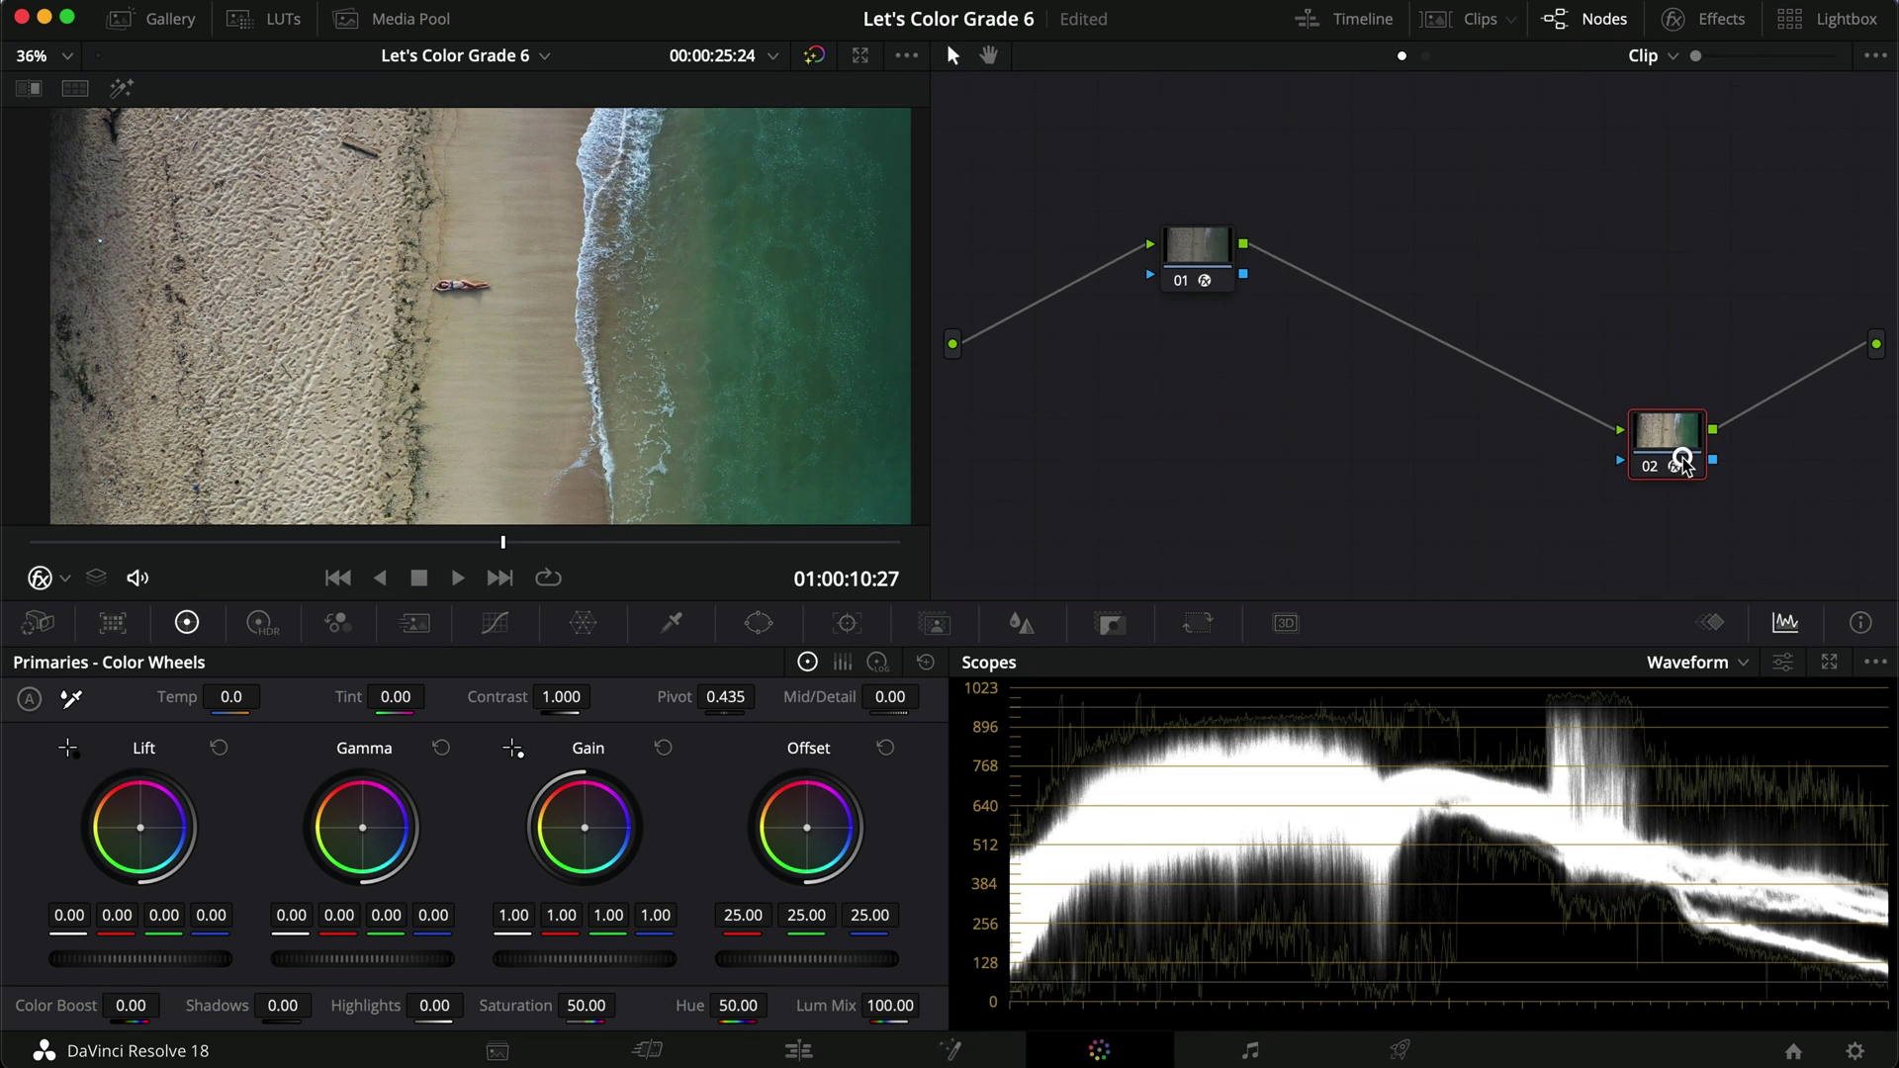
drag(1197, 247, 1115, 221)
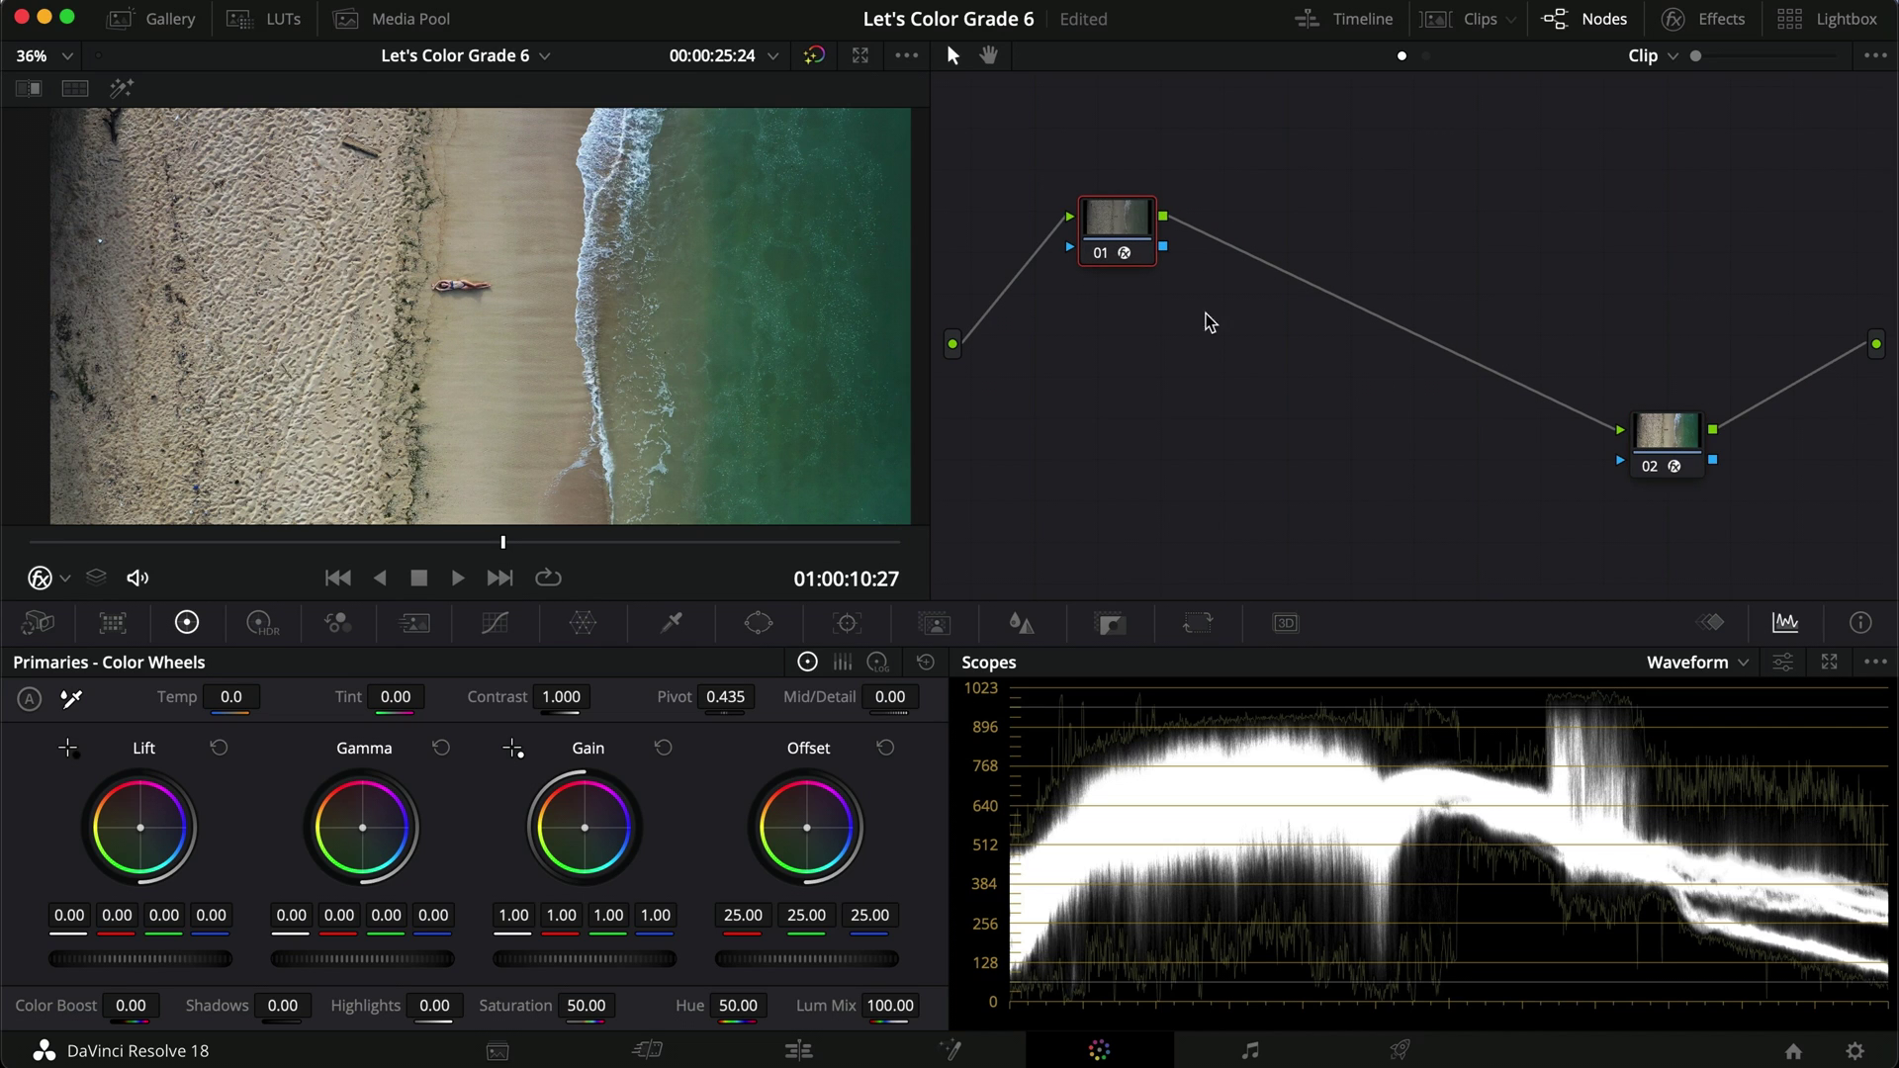
drag(1125, 223, 1092, 199)
drag(1679, 447, 1722, 453)
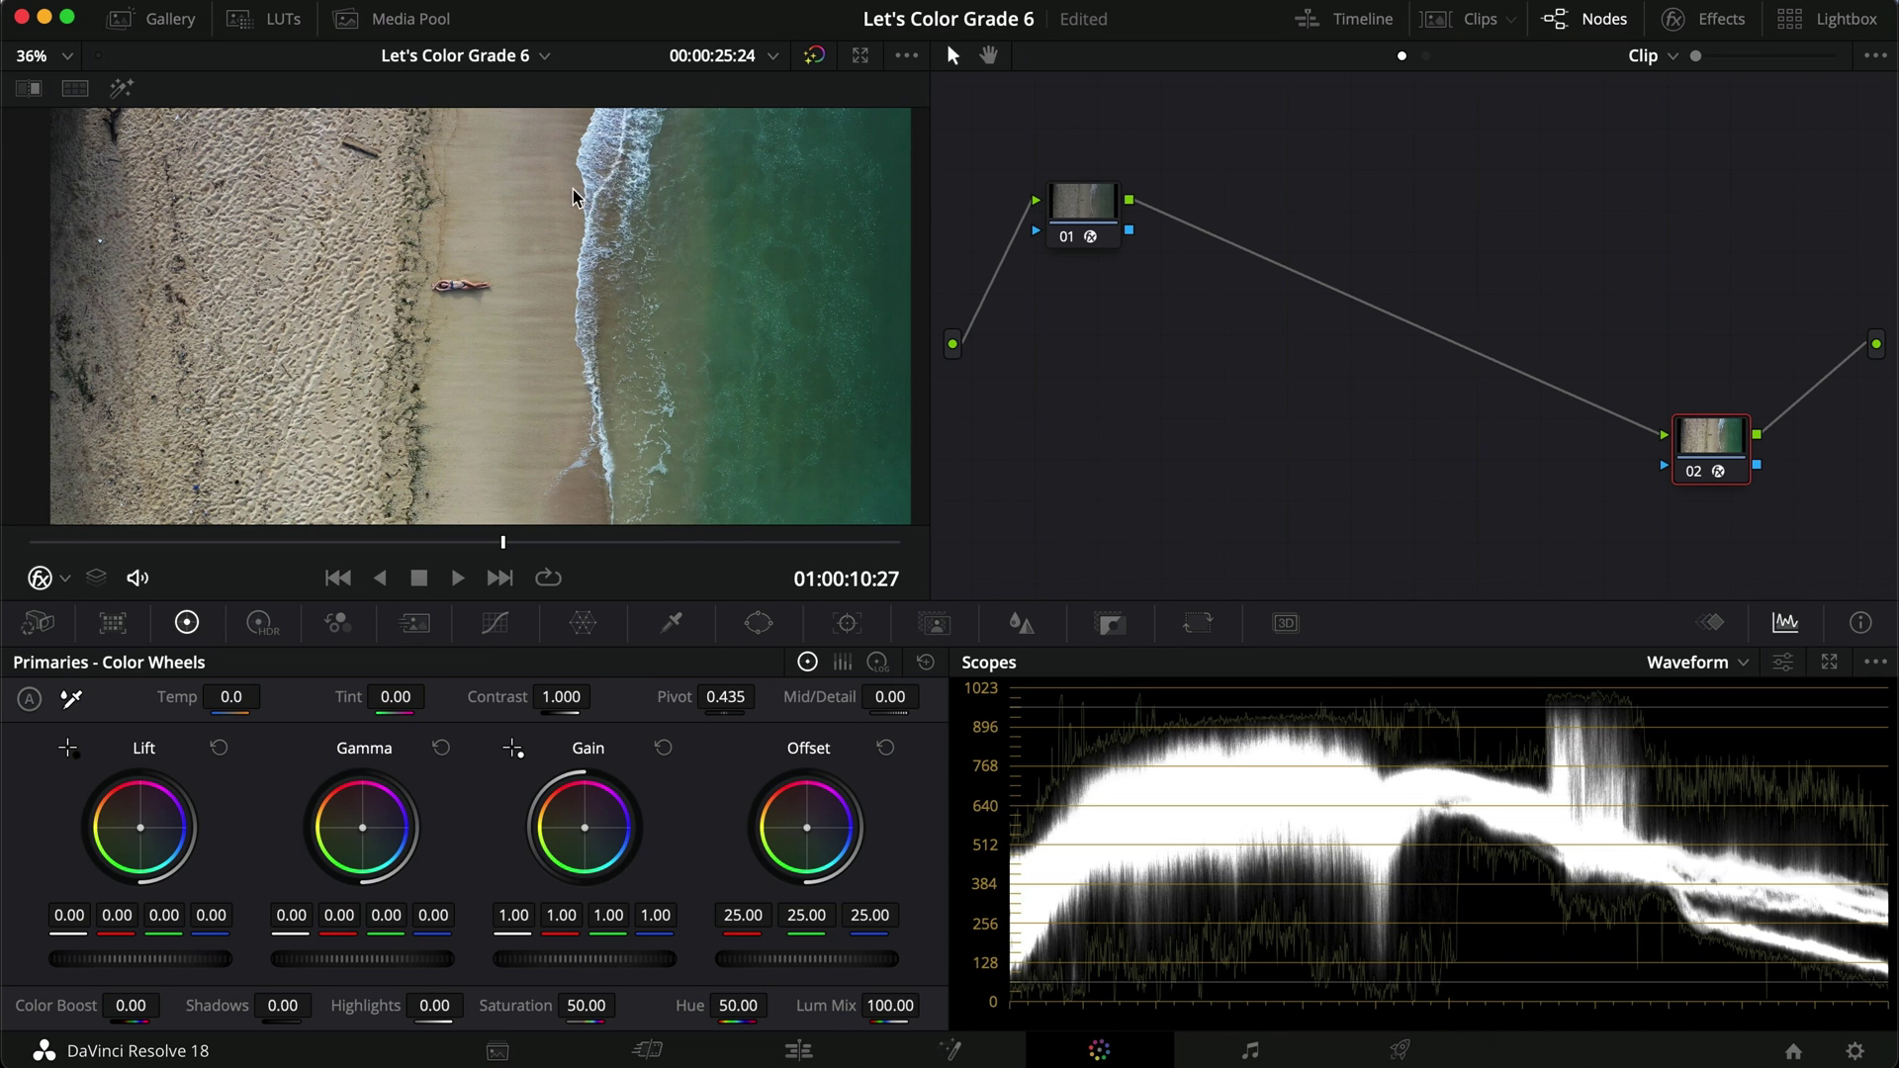
Toggle the output transform node for comparison and play the clip briefly in full screen.
key(super+d)
key(super+f)
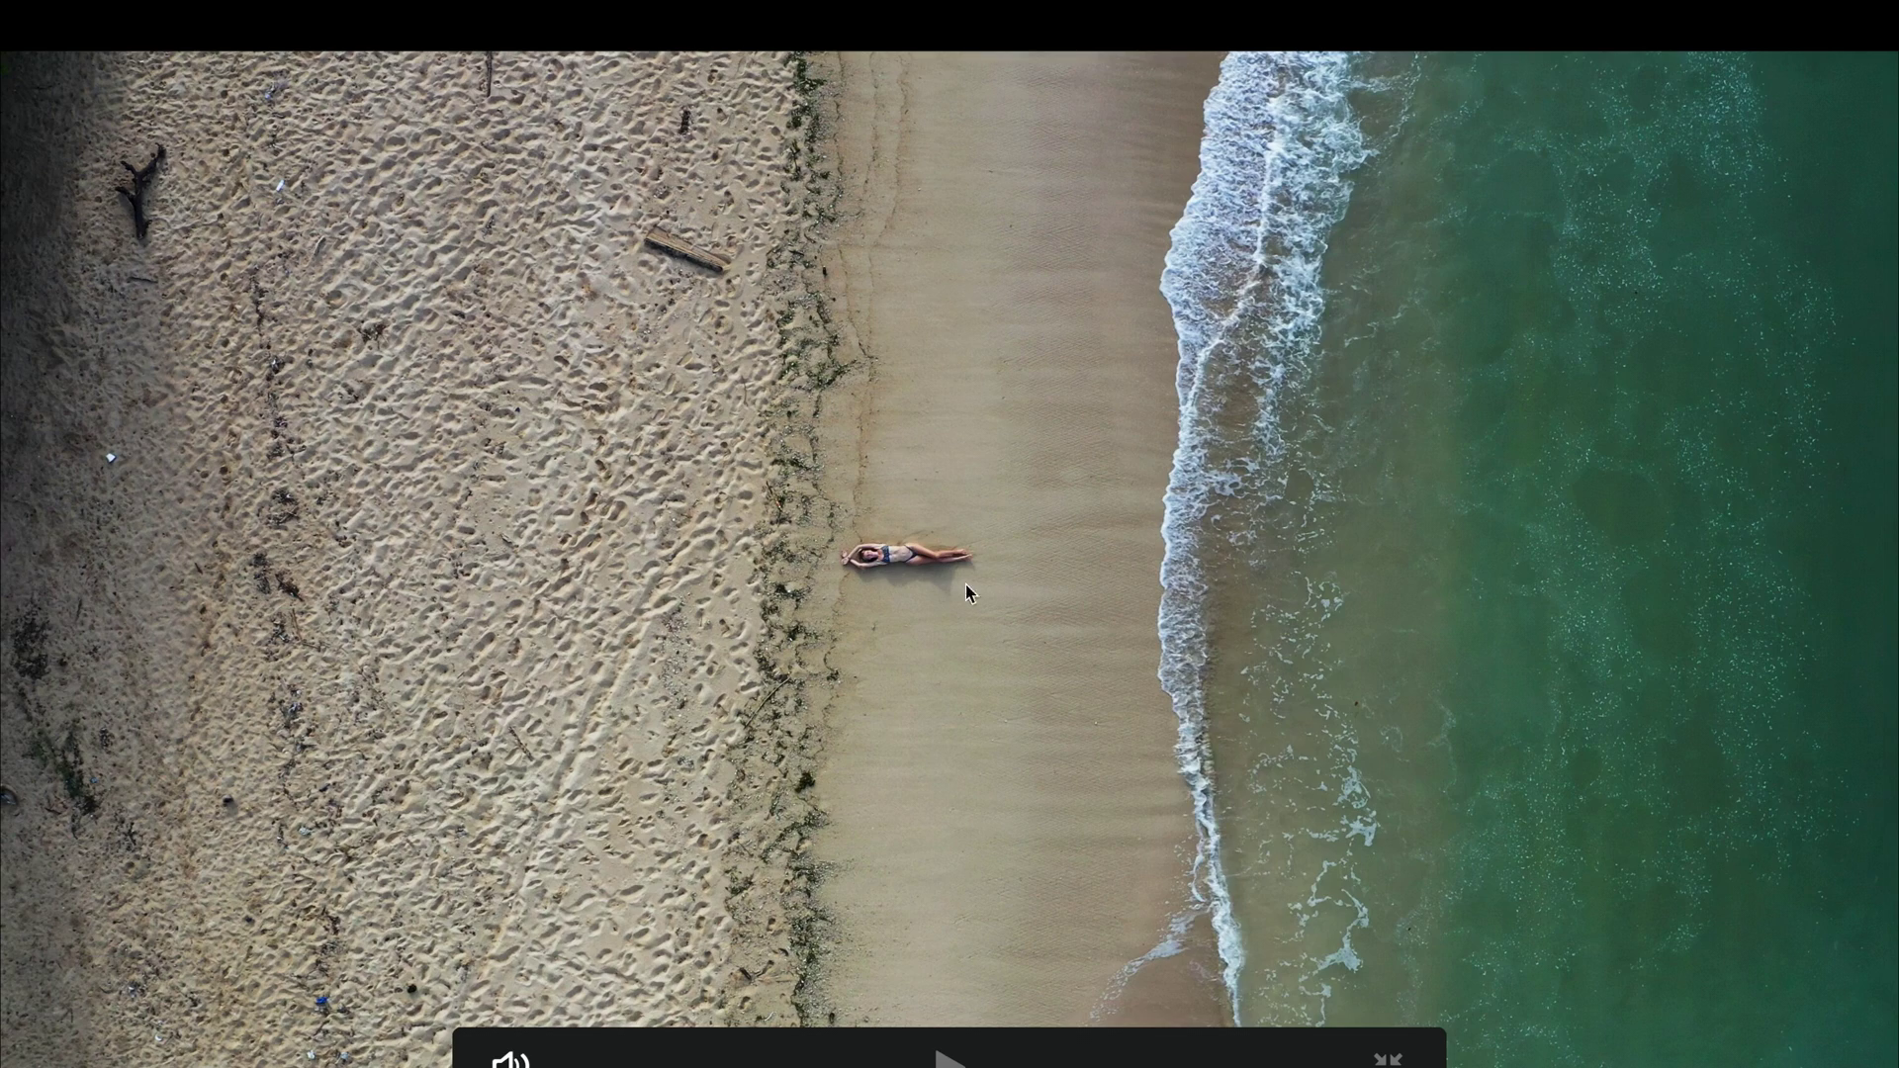
key(space)
key(space)
key(Escape)
Add three serial nodes between the two transform nodes and line them up in a row below node 01.
click(1078, 197)
key(alt+s)
key(alt+s)
drag(1186, 210, 1078, 314)
click(1203, 402)
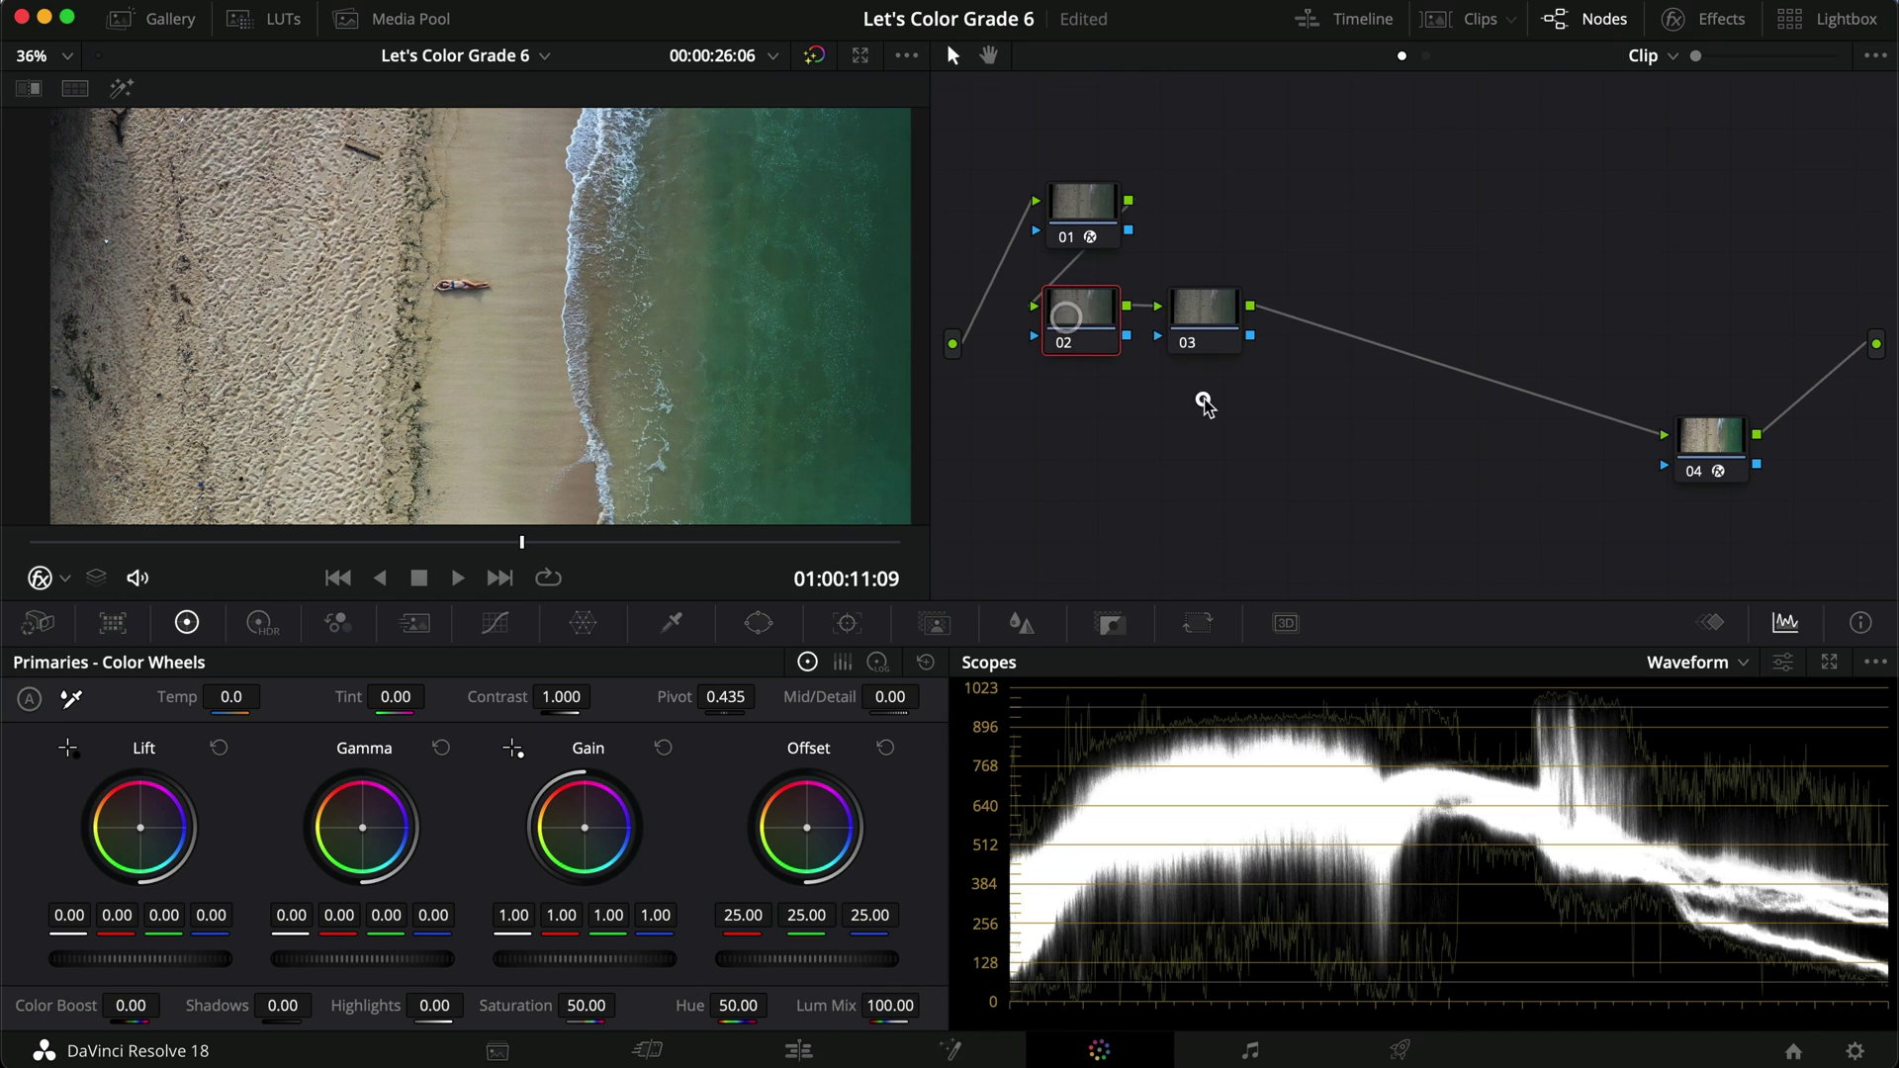
click(1205, 307)
key(alt+s)
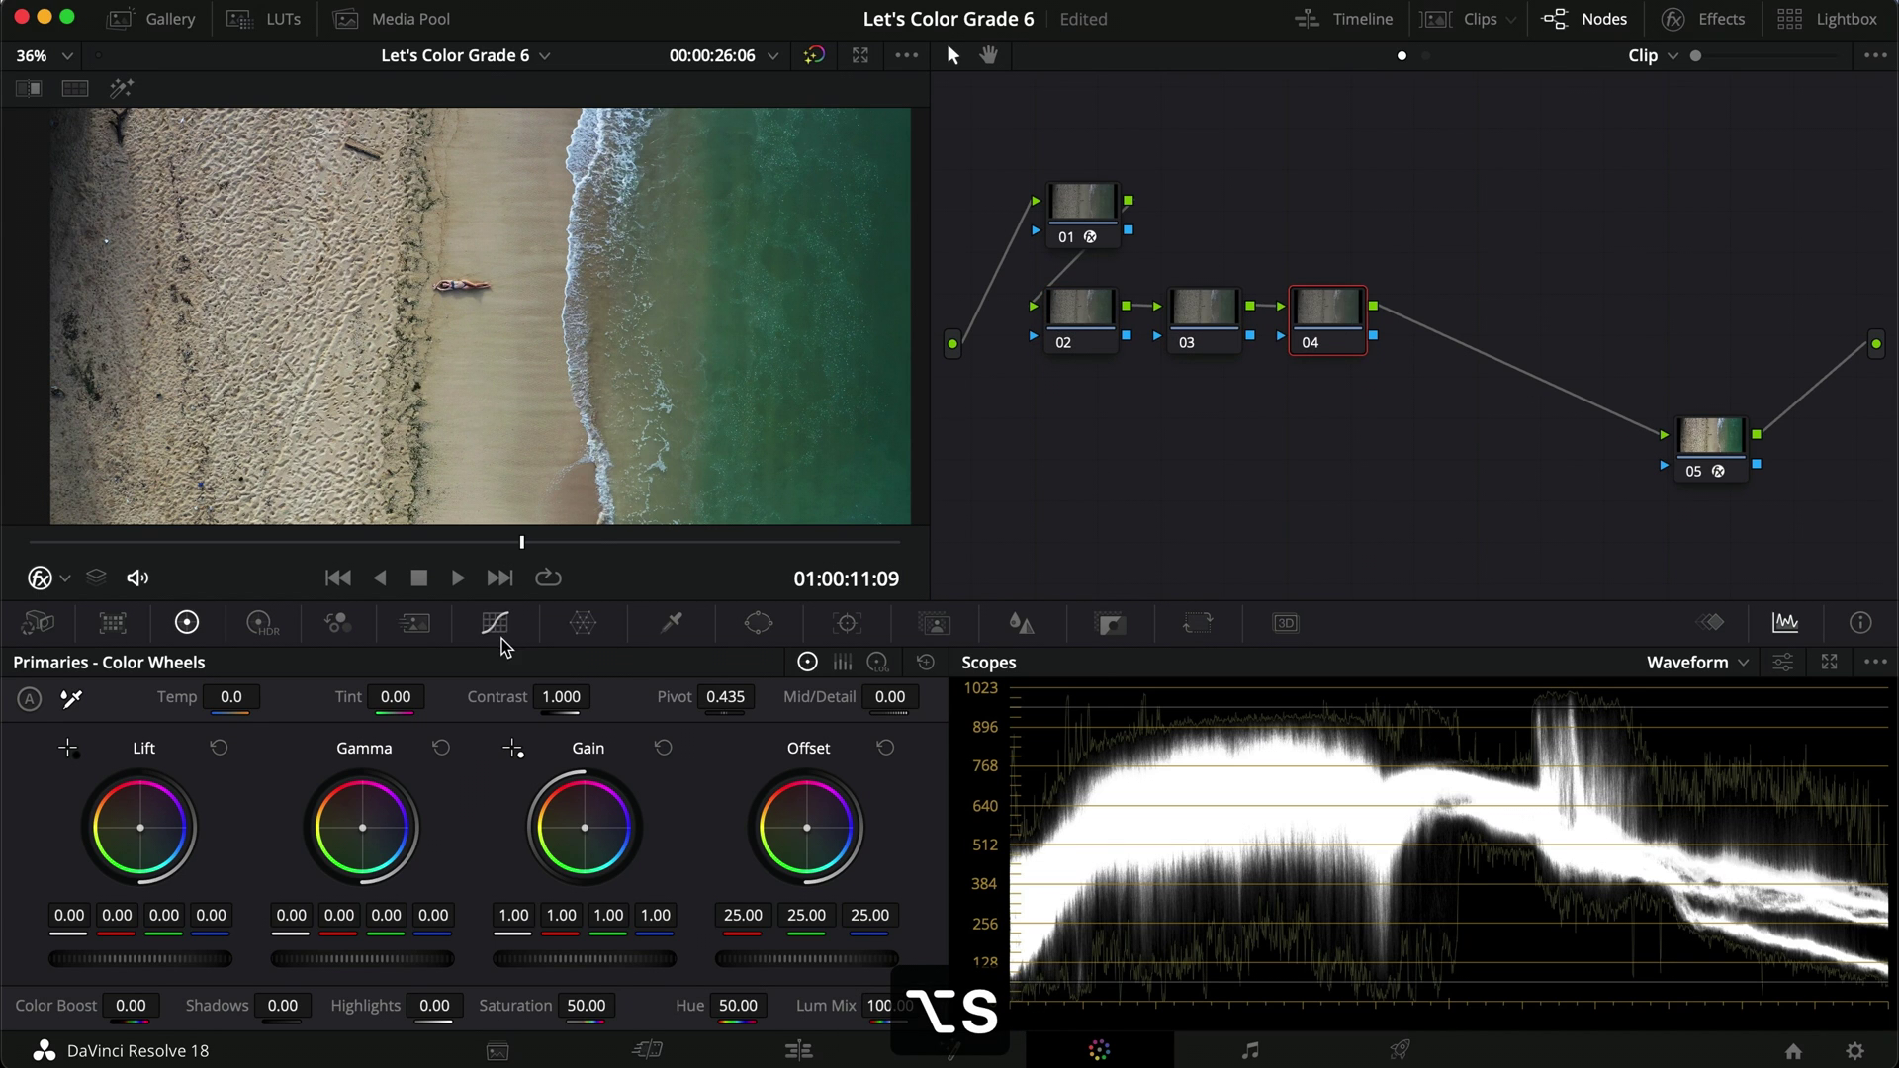
Shape a custom S-curve on node 04, lowering the shadows and lifting the highlights for contrast.
click(494, 622)
drag(165, 930, 191, 941)
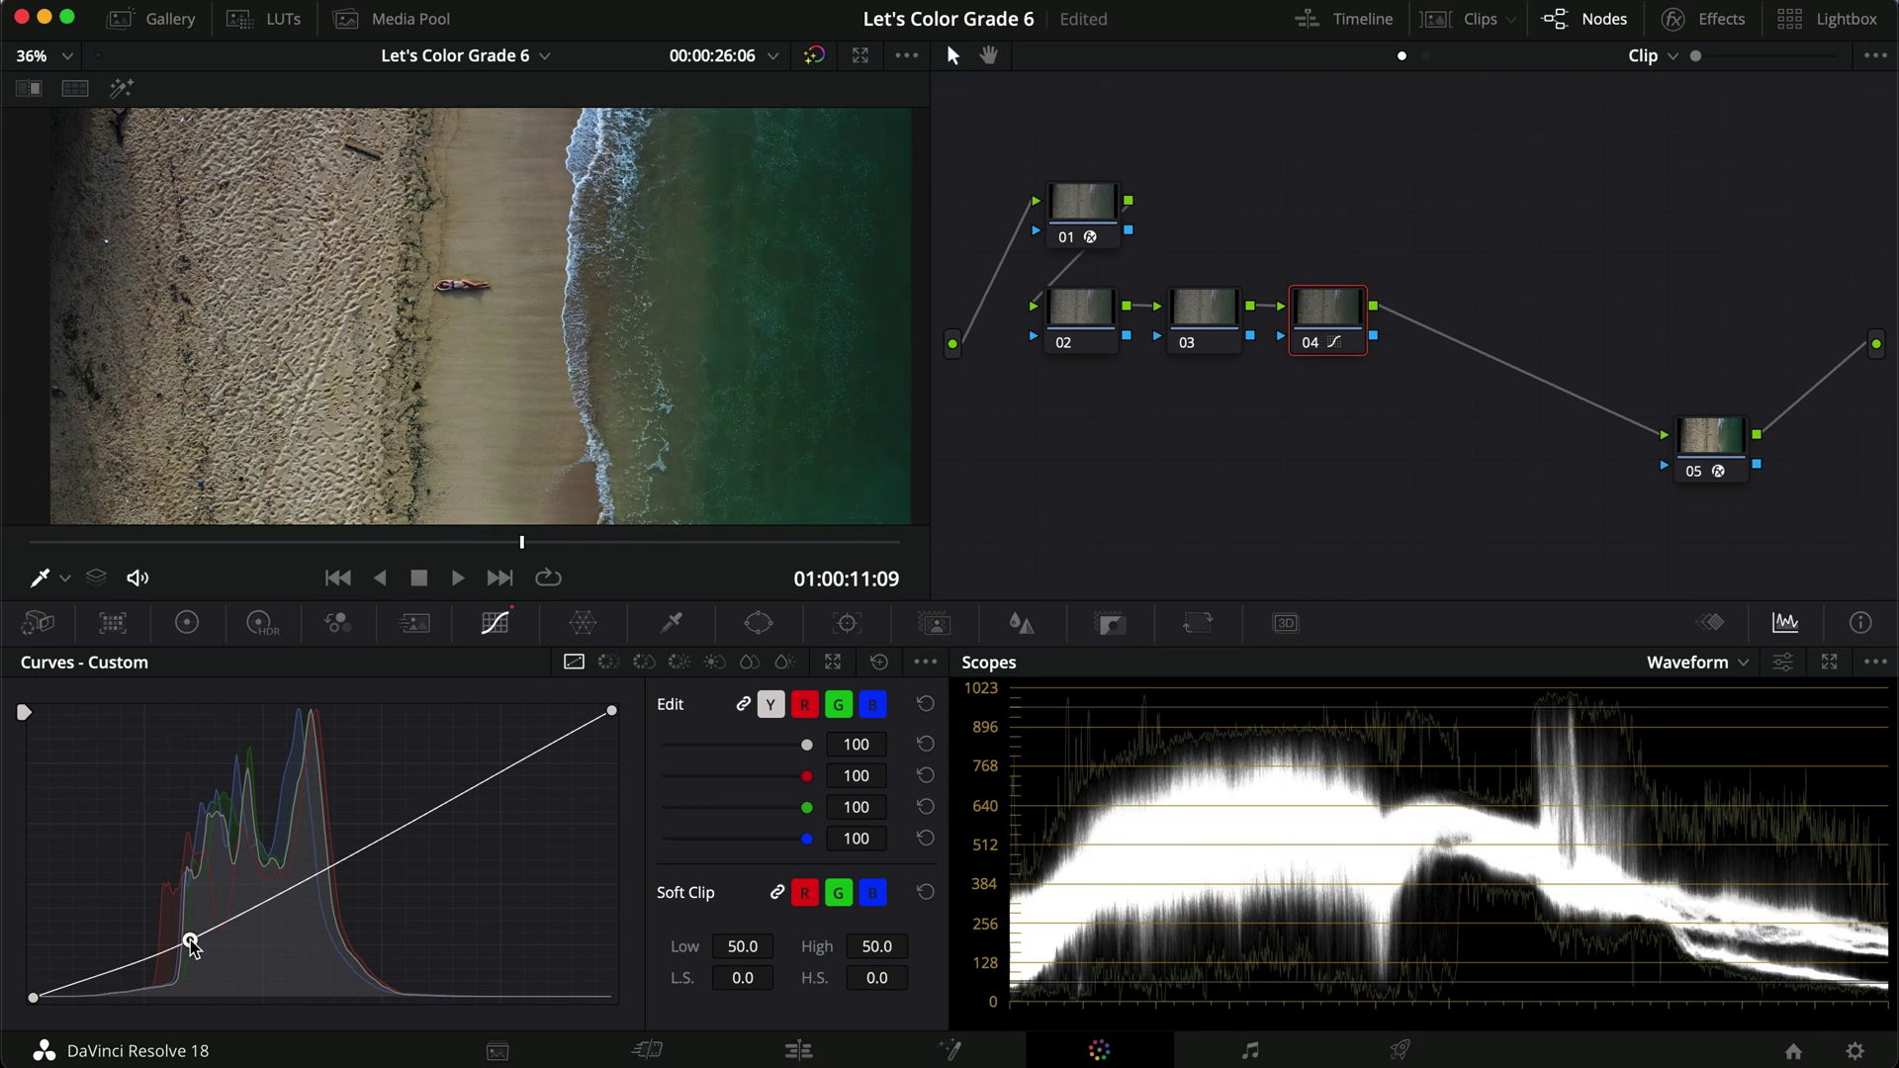
mouse_move(464, 791)
mouse_down()
mouse_move(475, 763)
mouse_move(458, 770)
mouse_up()
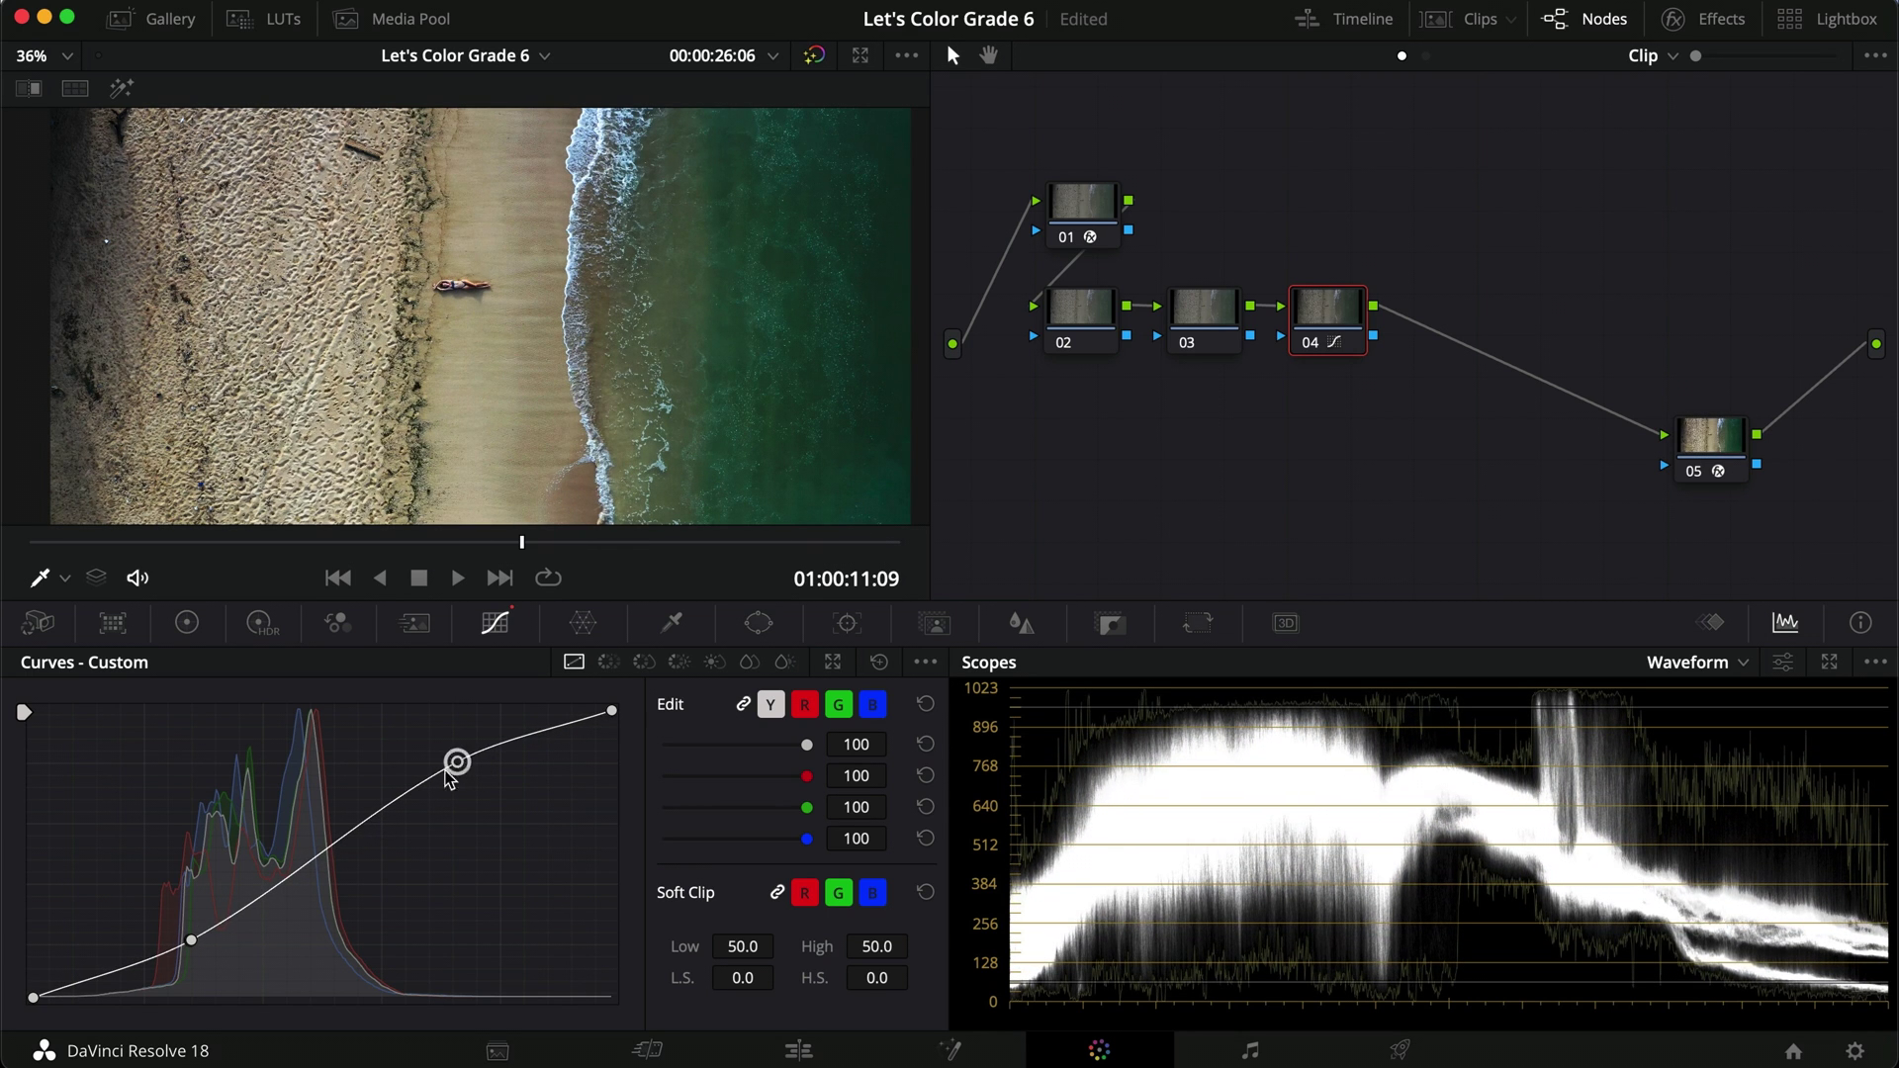
drag(191, 940, 204, 946)
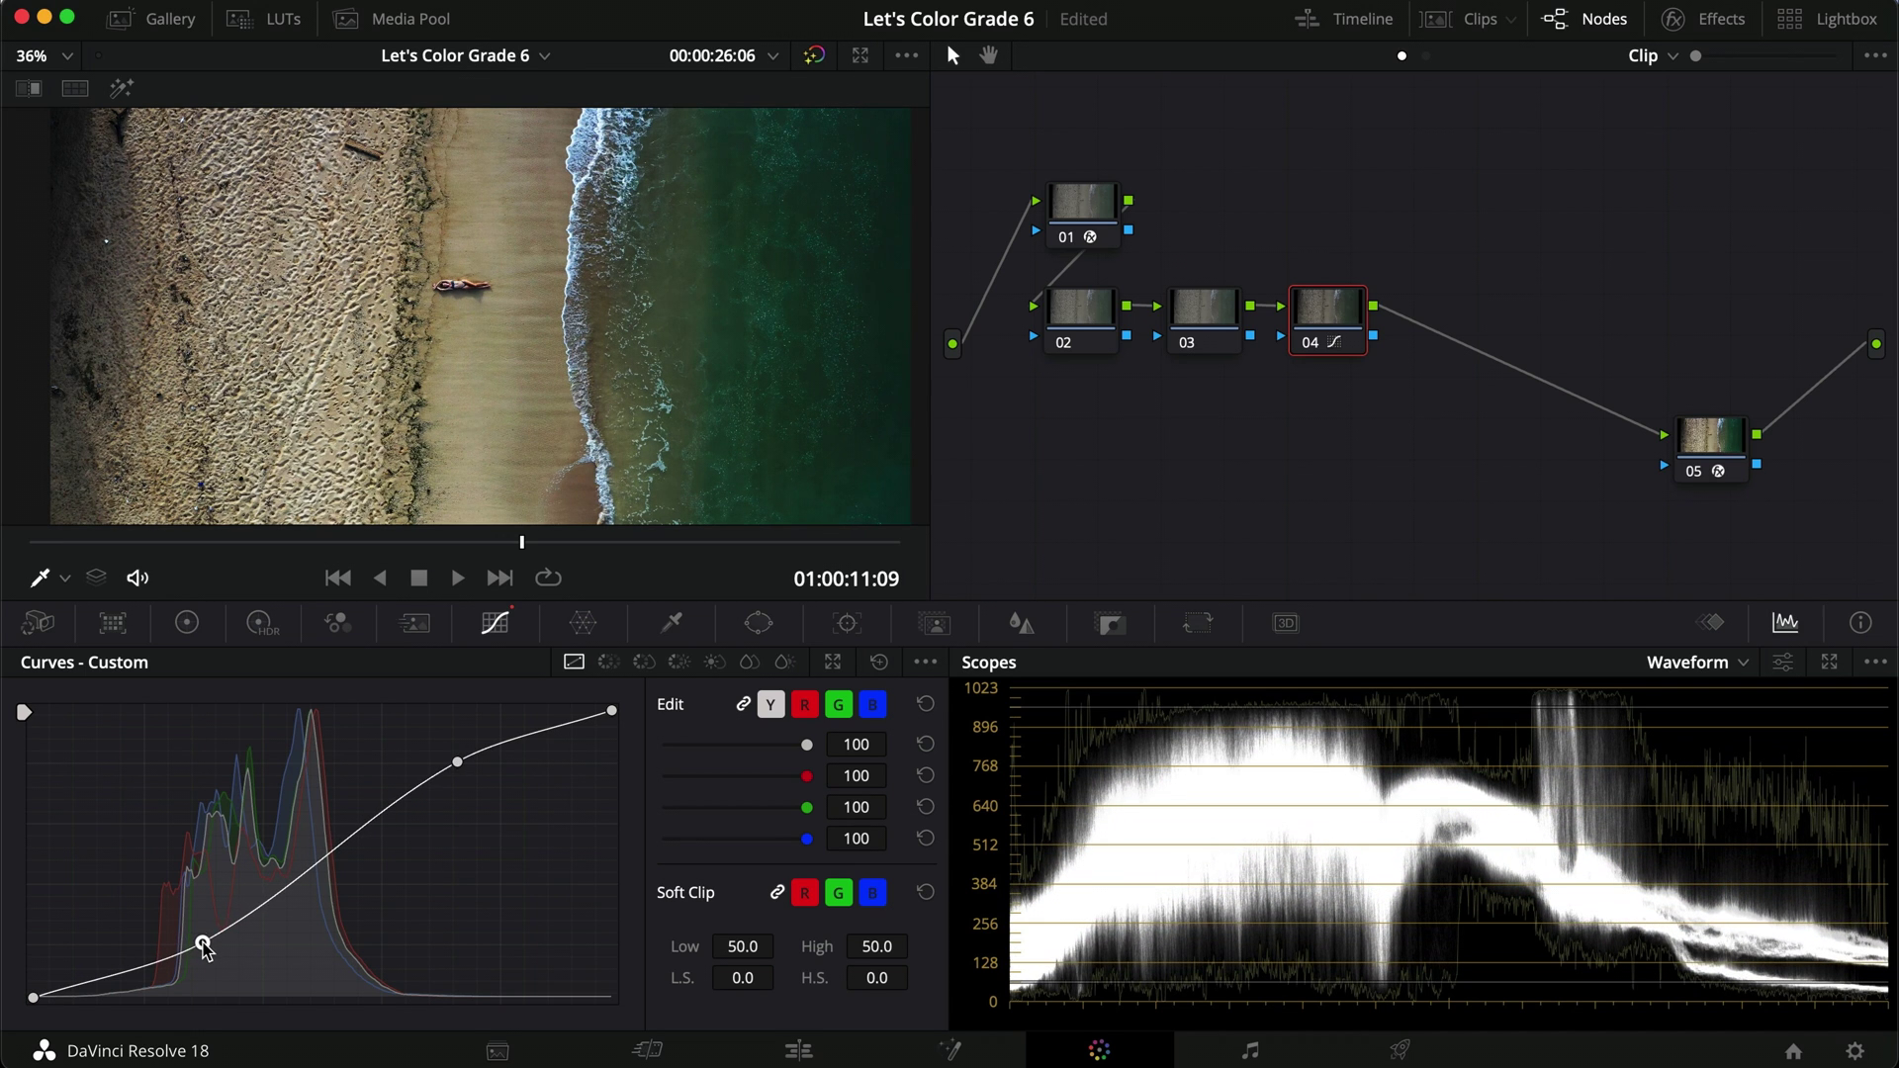
drag(460, 770, 451, 772)
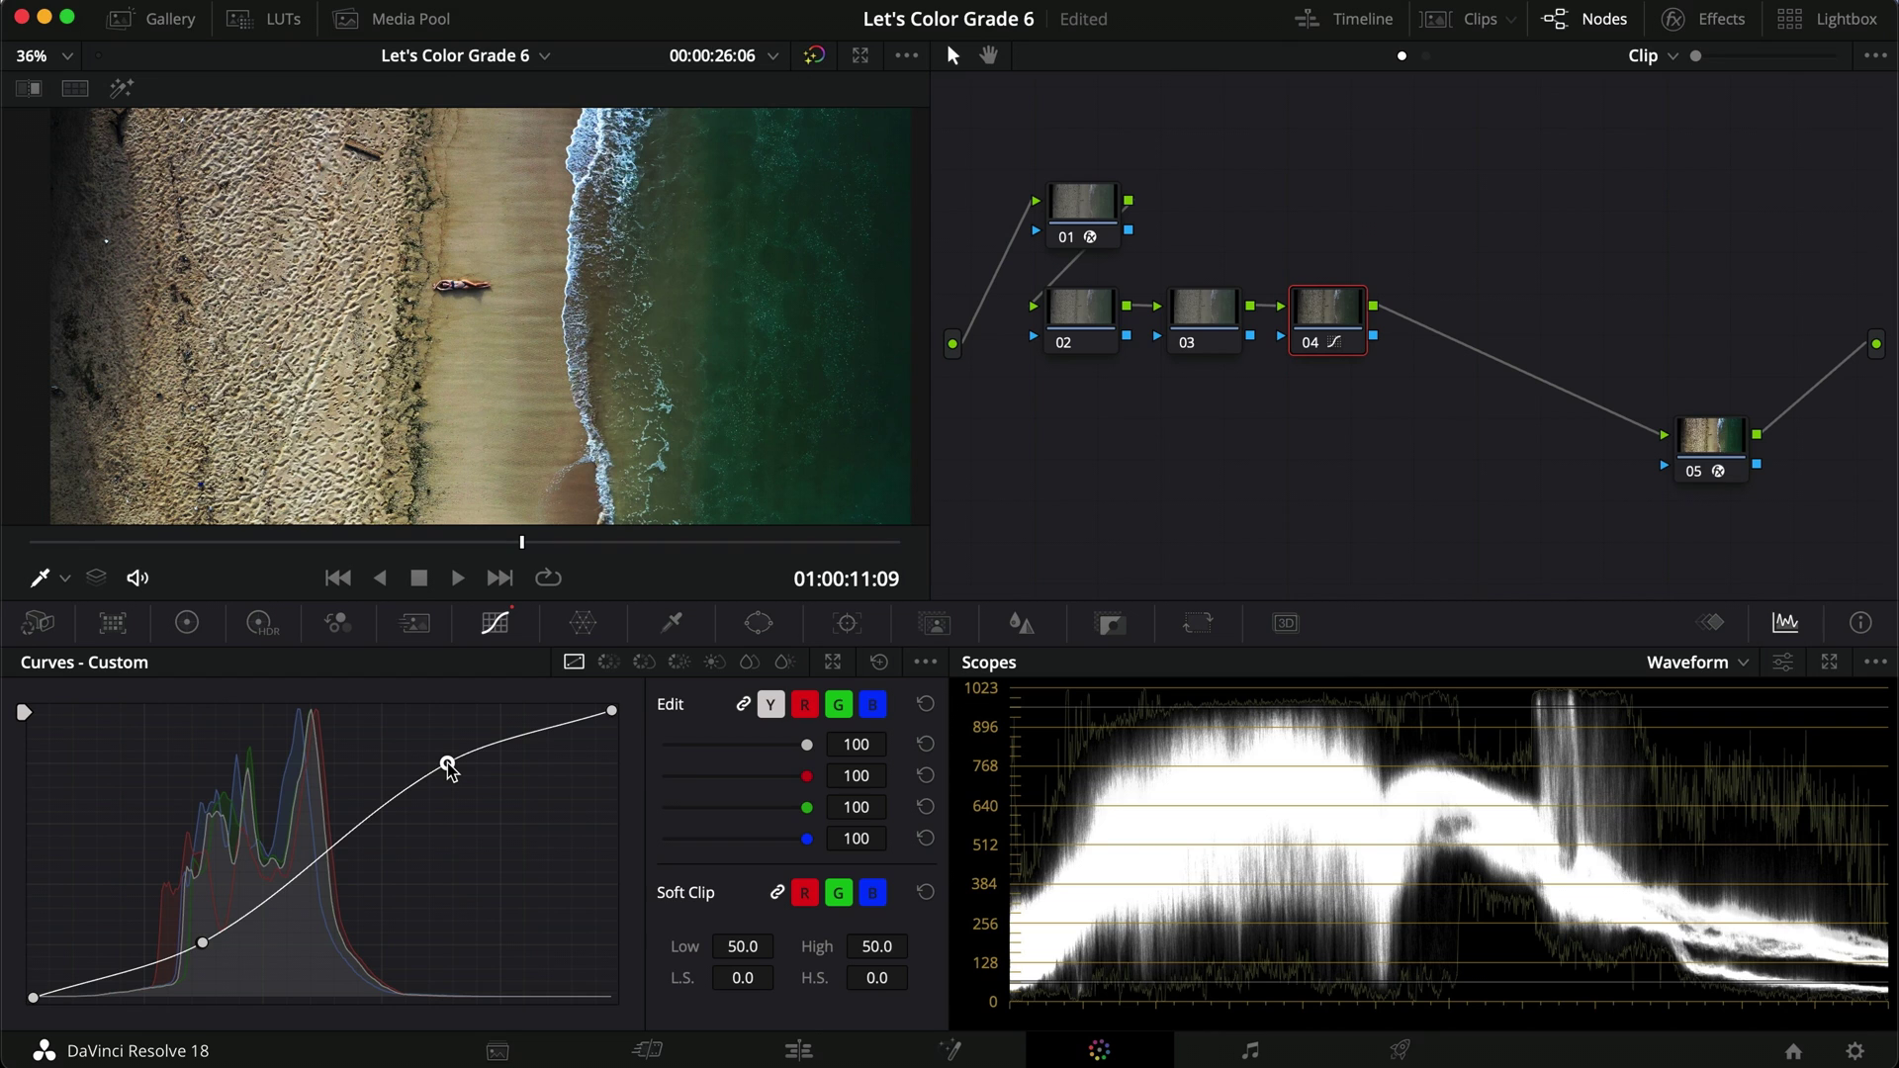
drag(202, 943, 211, 944)
Balance the exposure on node 03 by setting Lift to 0.03, Gain to 0.90 and Offset to 31.70.
click(1203, 326)
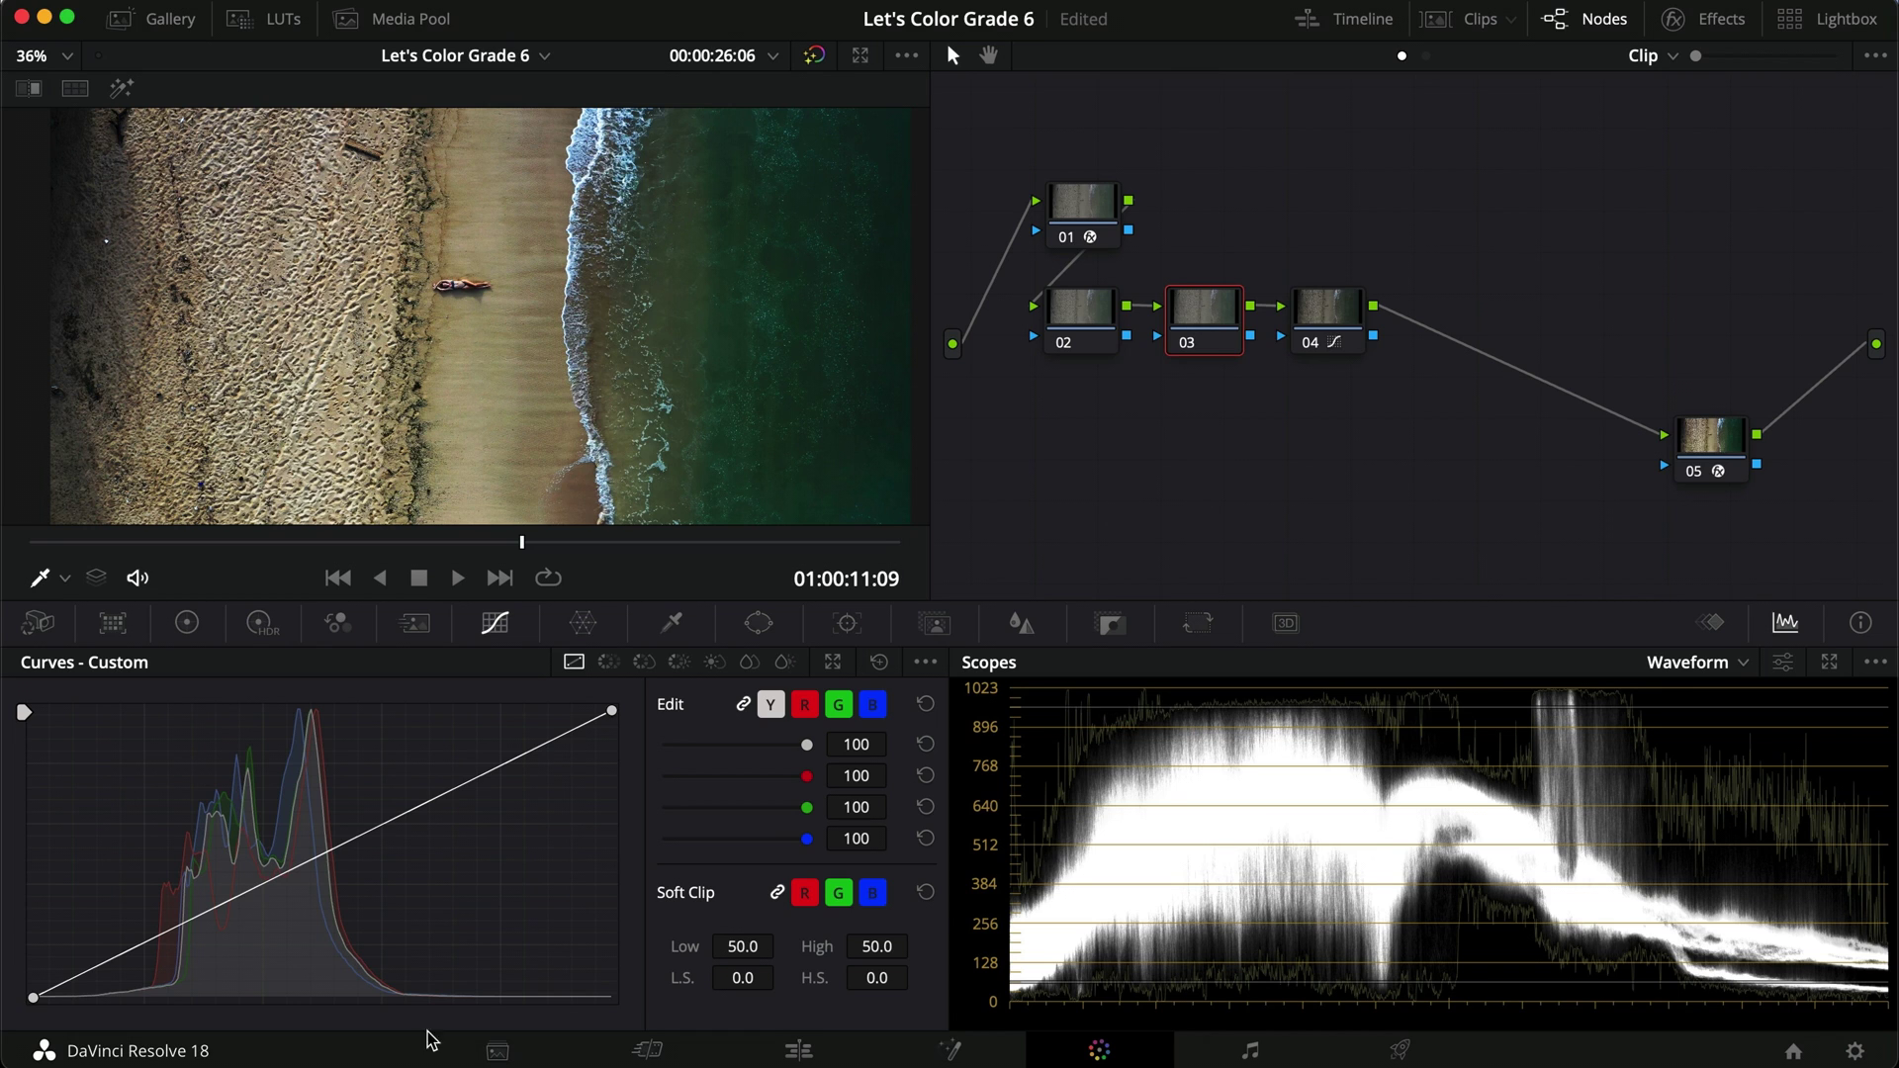
click(186, 623)
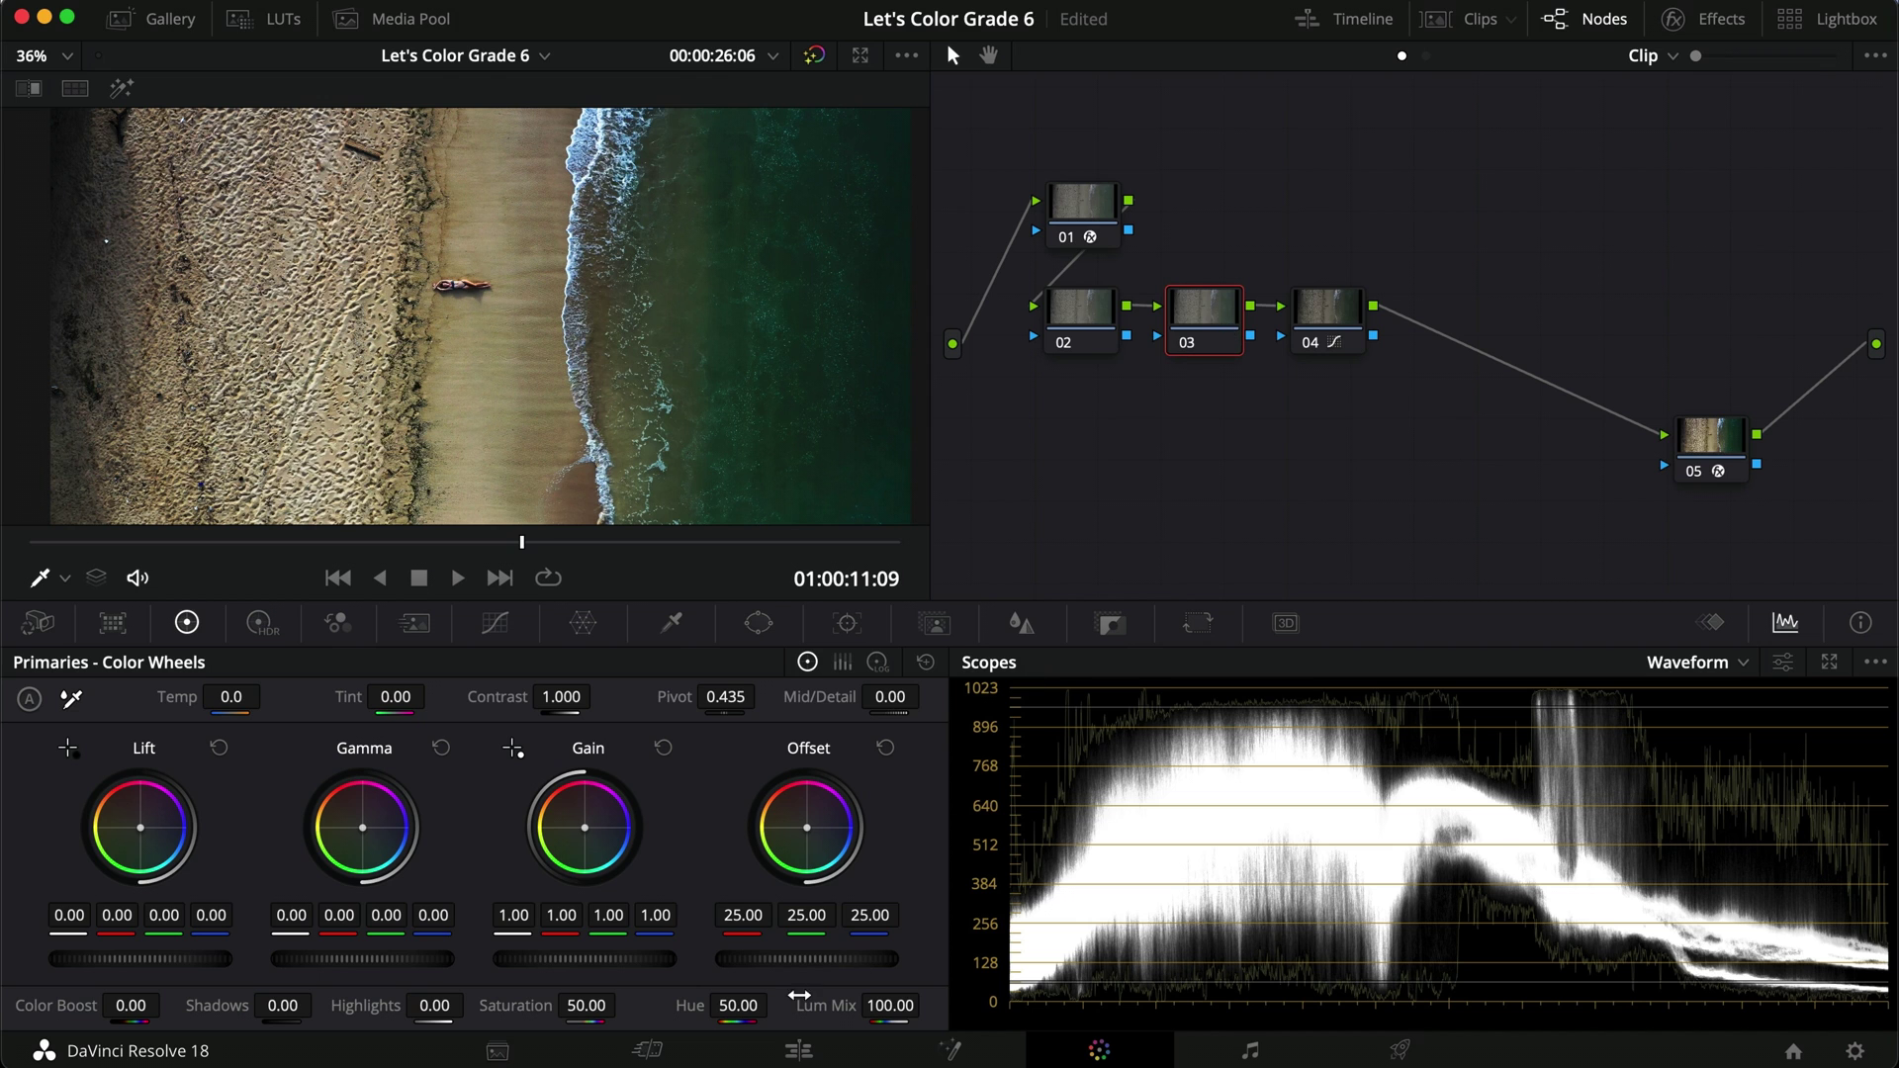
drag(762, 959, 1211, 857)
drag(599, 960, 273, 938)
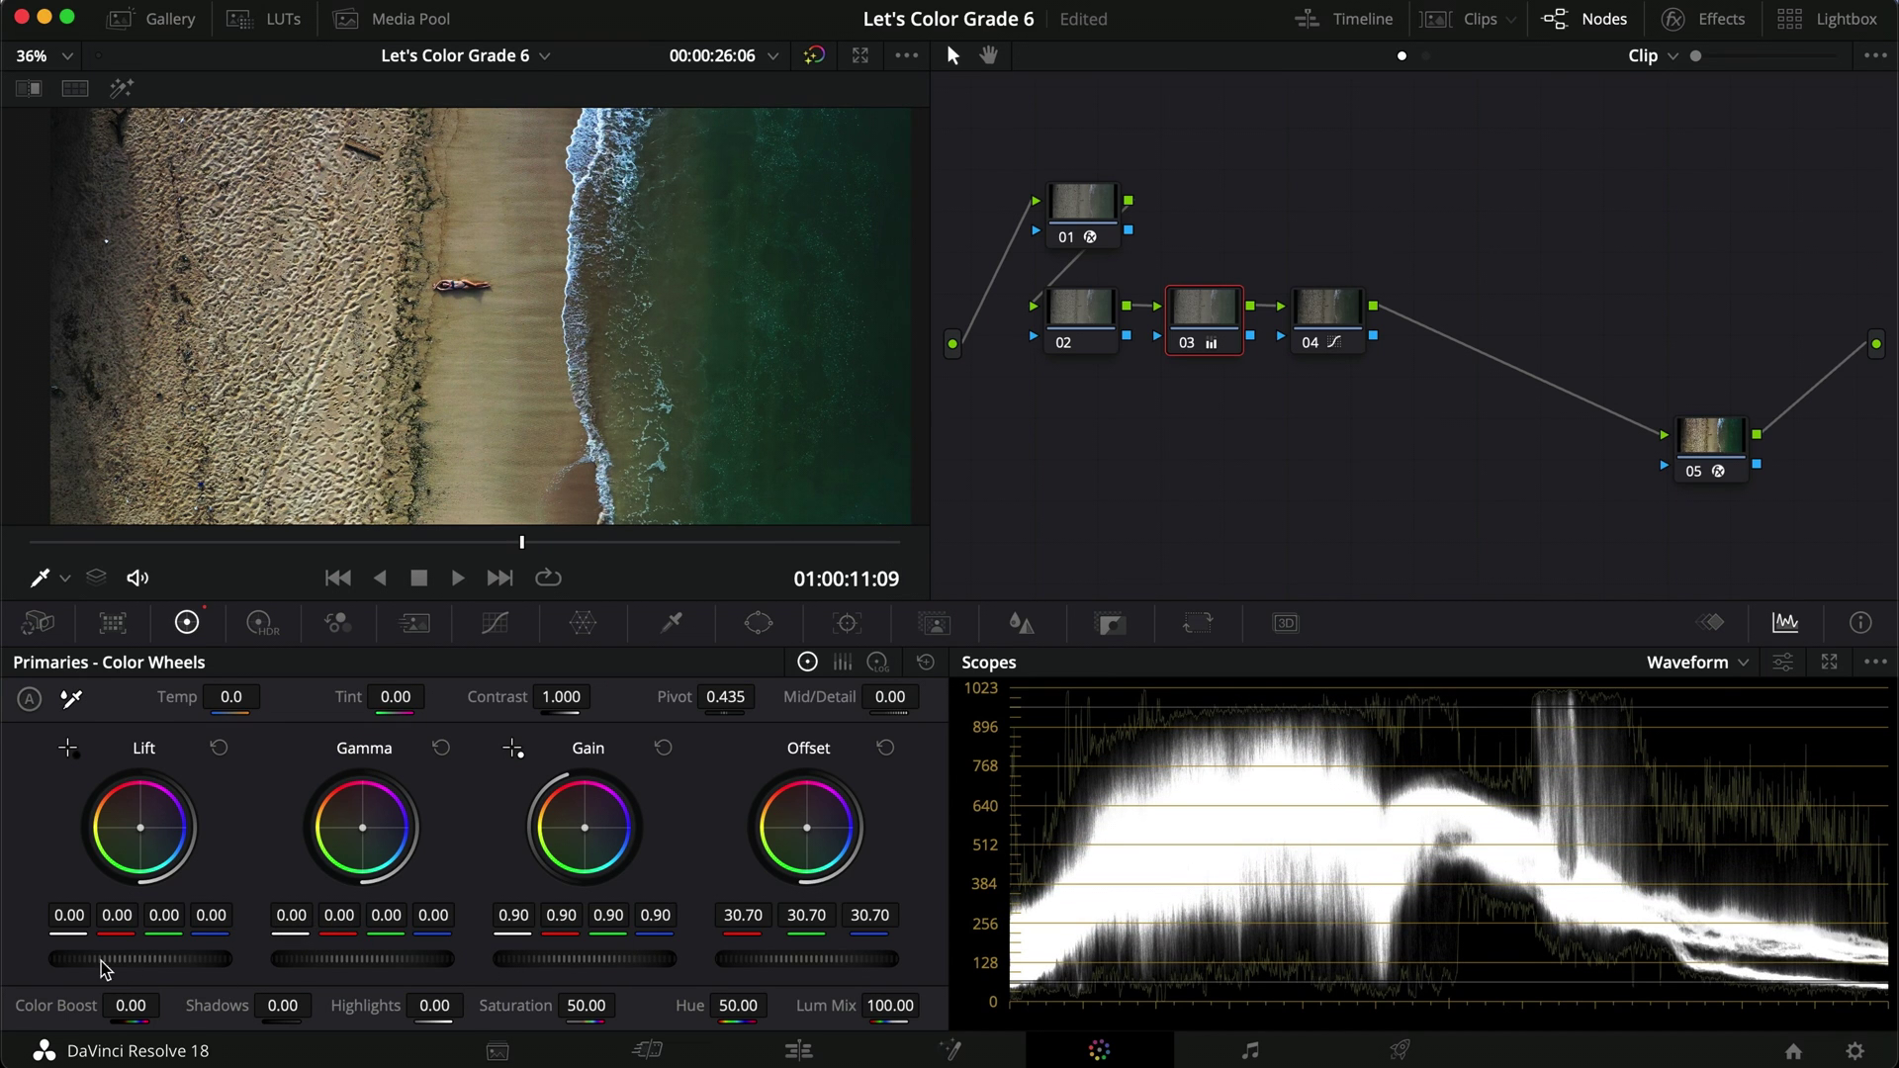
drag(105, 964, 271, 957)
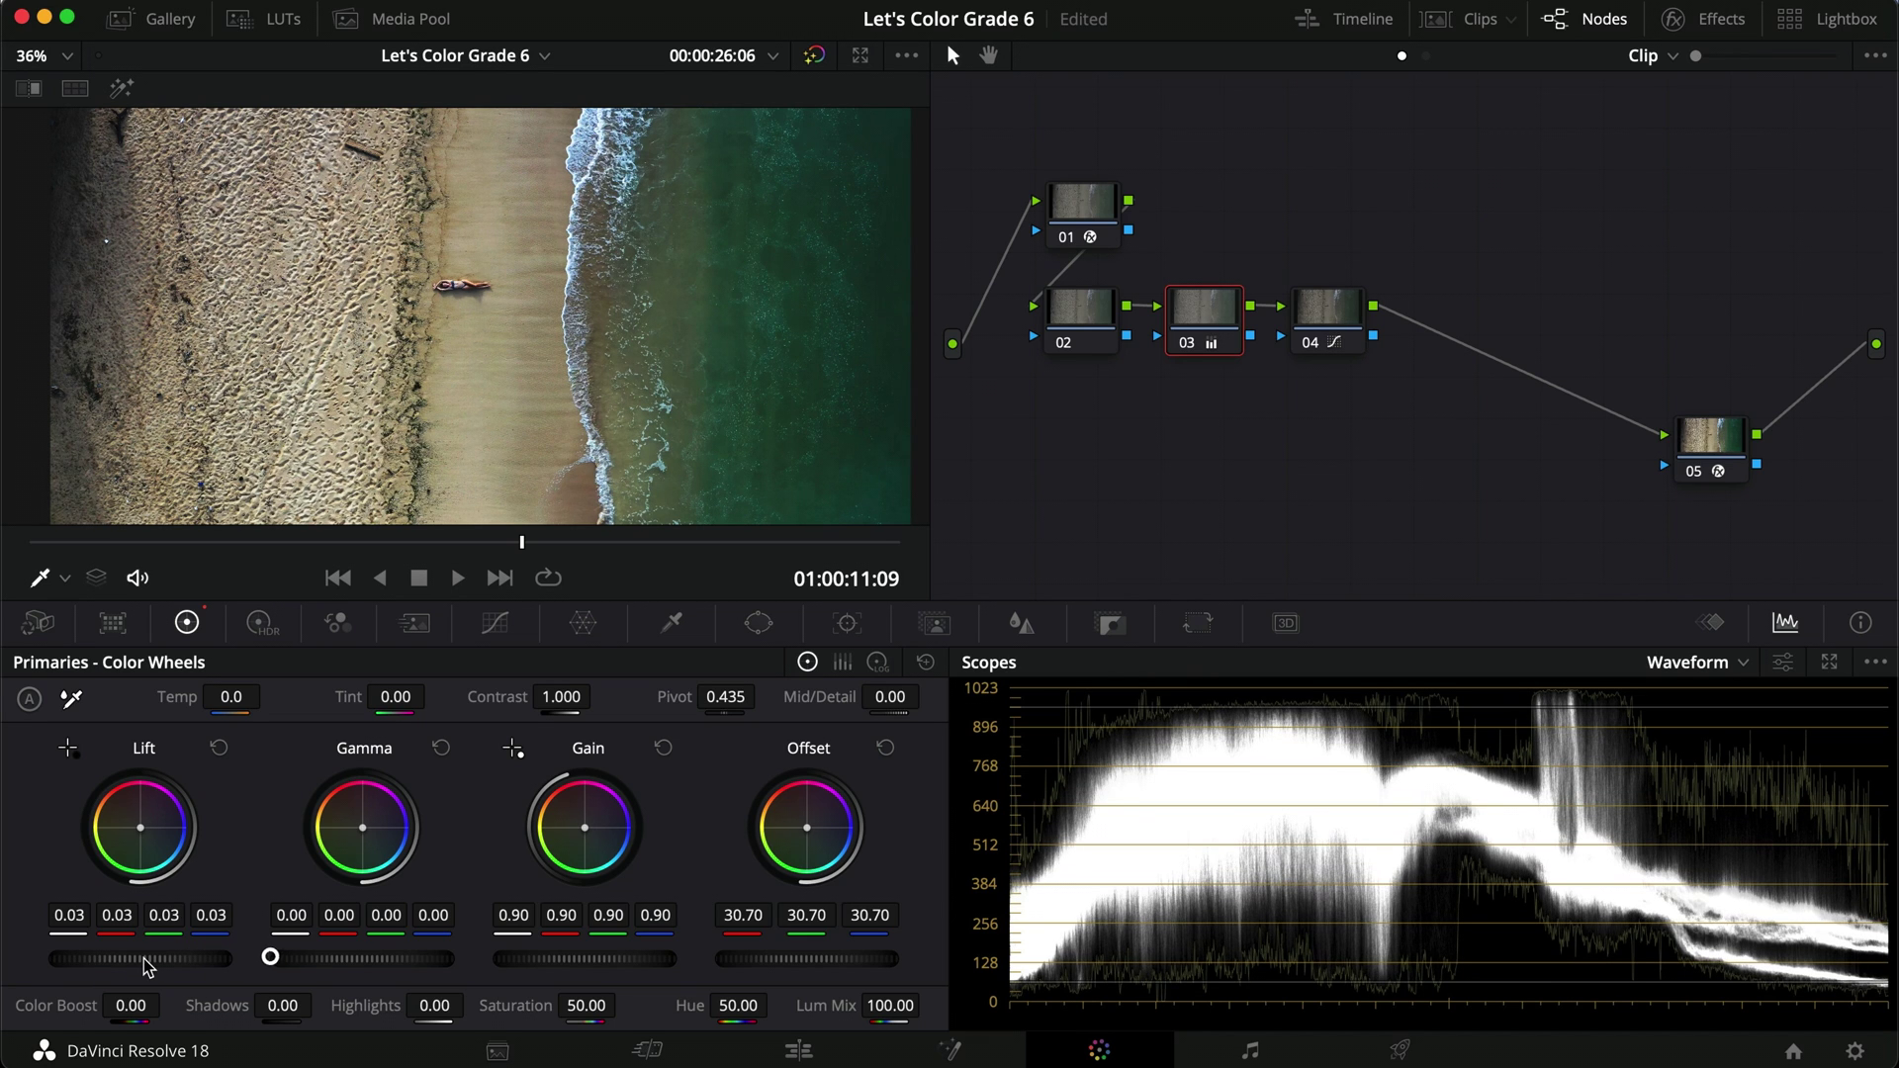
drag(843, 959, 926, 955)
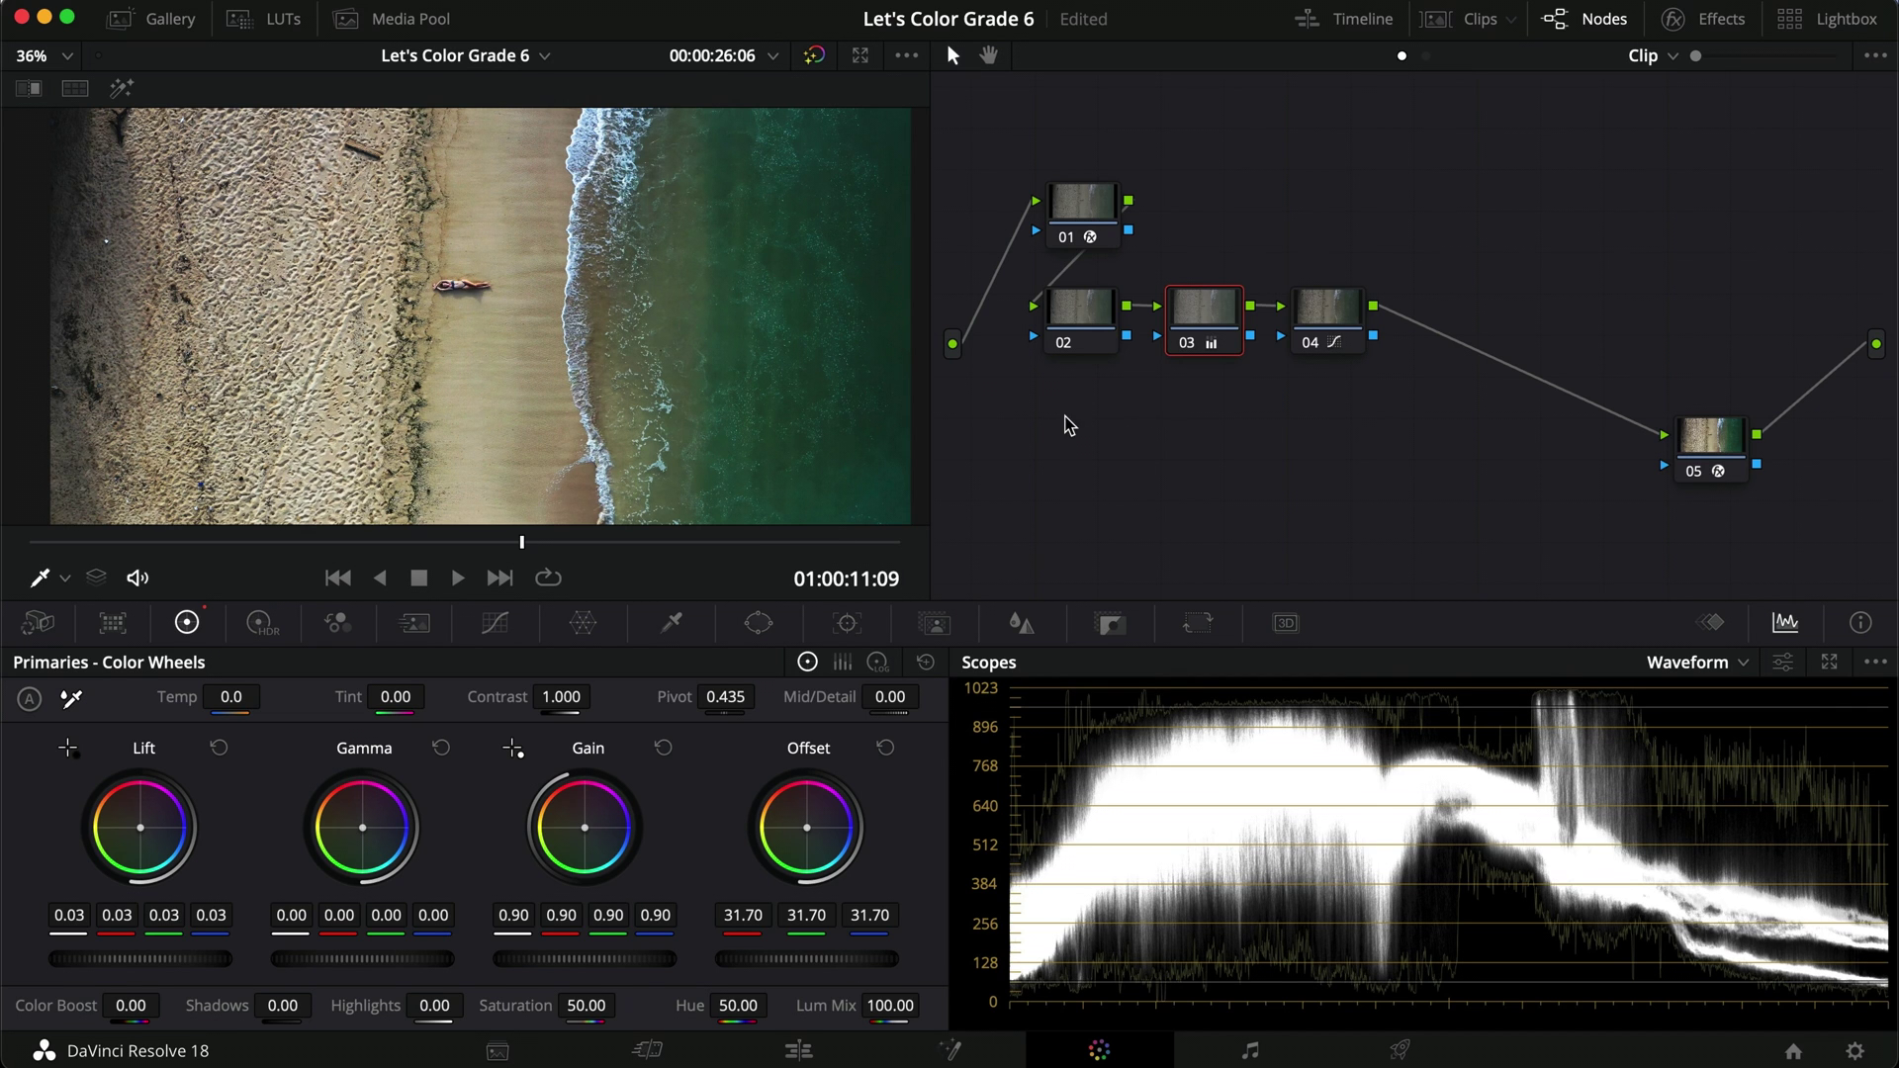
Warm the image on node 02 by setting its temperature to 200.0 while judging the white foam close up.
click(1094, 332)
scroll(796, 259, up, 5)
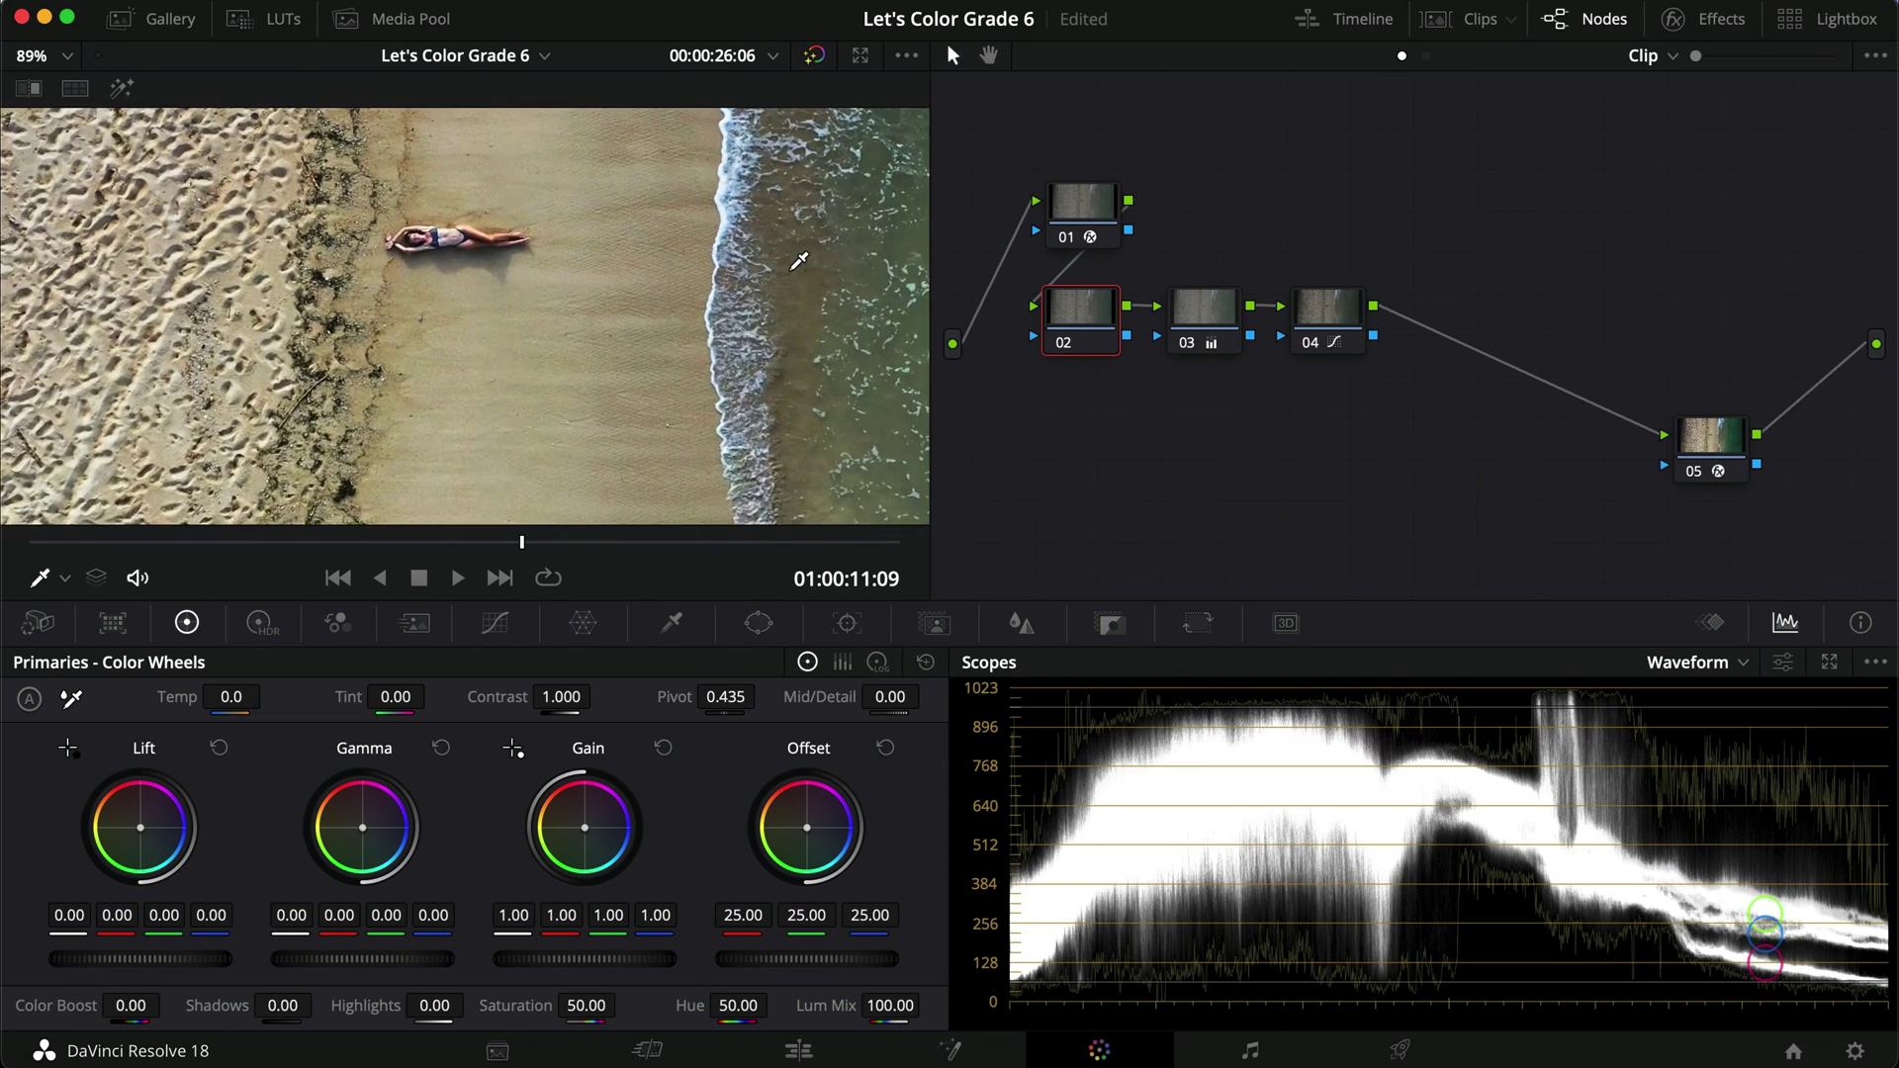
scroll(798, 260, up, 3)
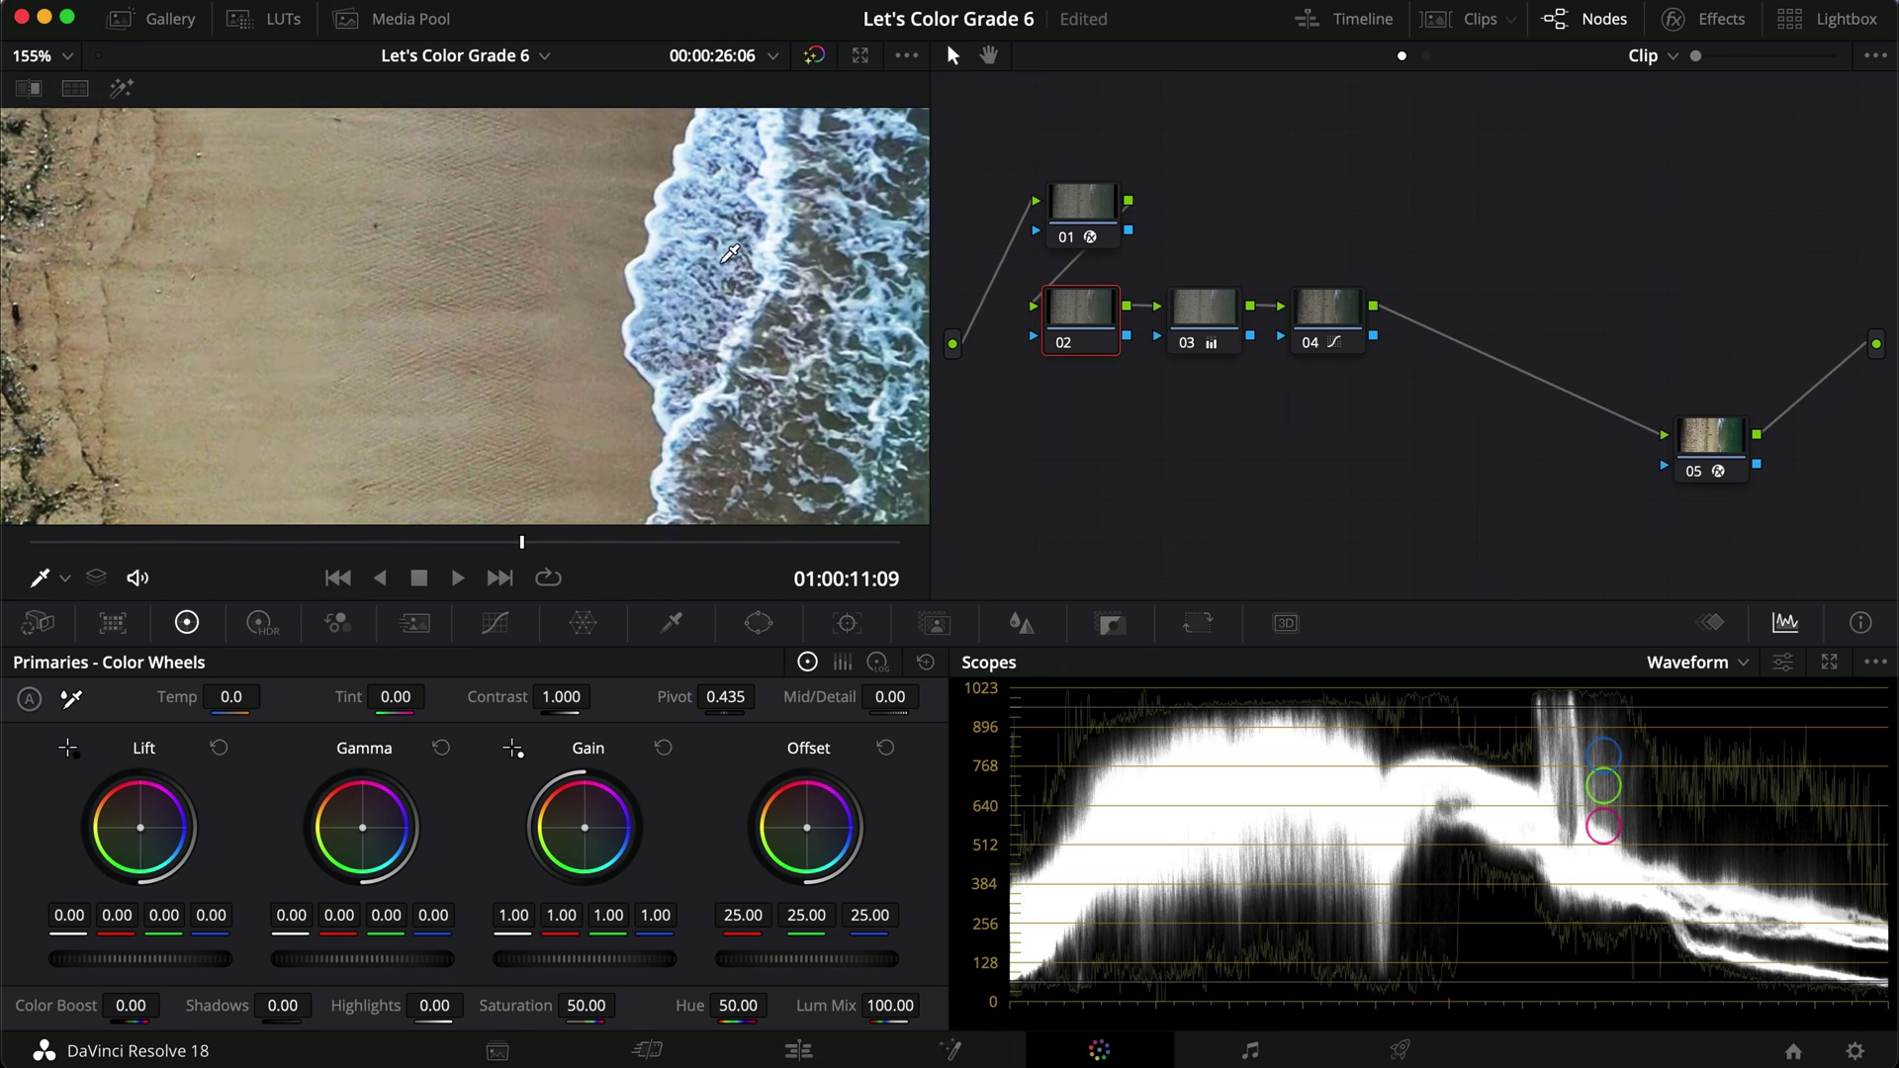
scroll(693, 233, right, 3)
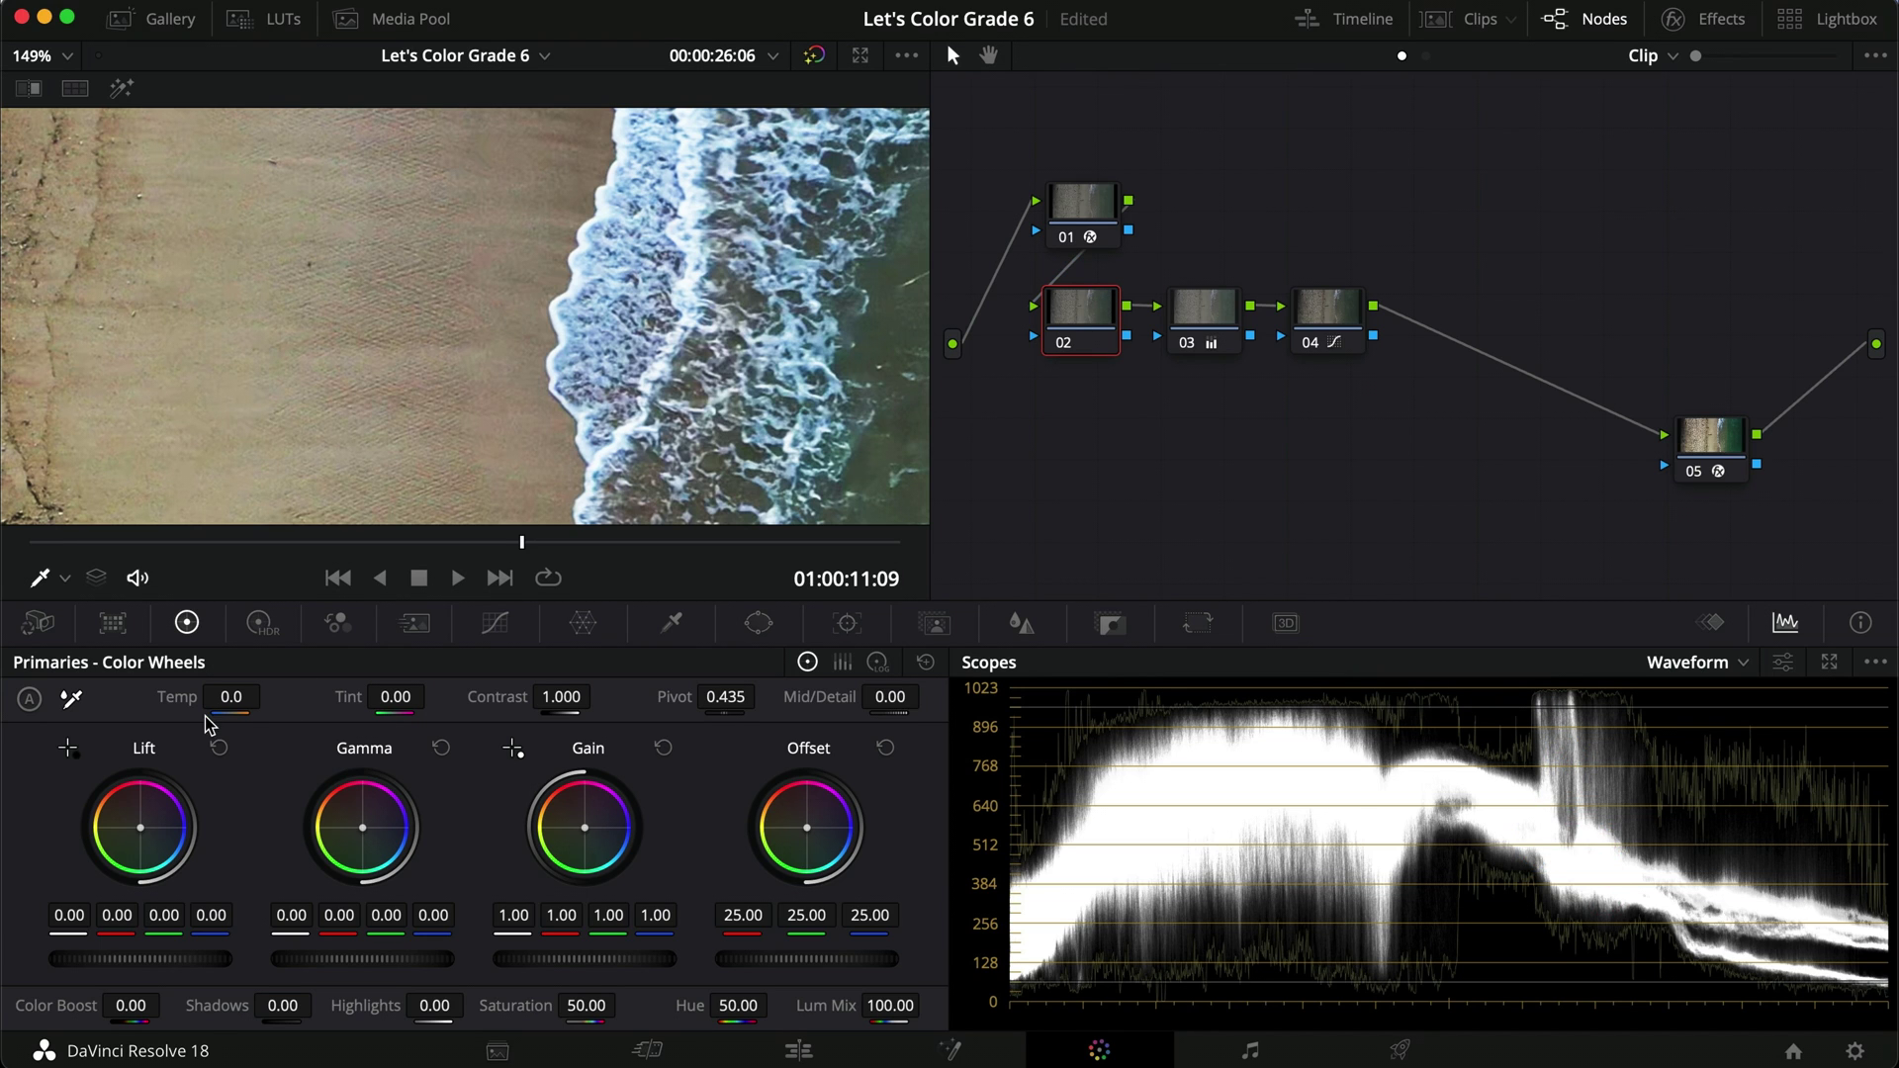
mouse_move(229, 704)
mouse_down()
mouse_move(269, 701)
mouse_move(253, 705)
mouse_up()
Compare the image with node 02 off and on, and examine the sand and water up close and in full.
key(super+d)
key(super+d)
key(super+d)
key(super+d)
key(super+d)
key(super+d)
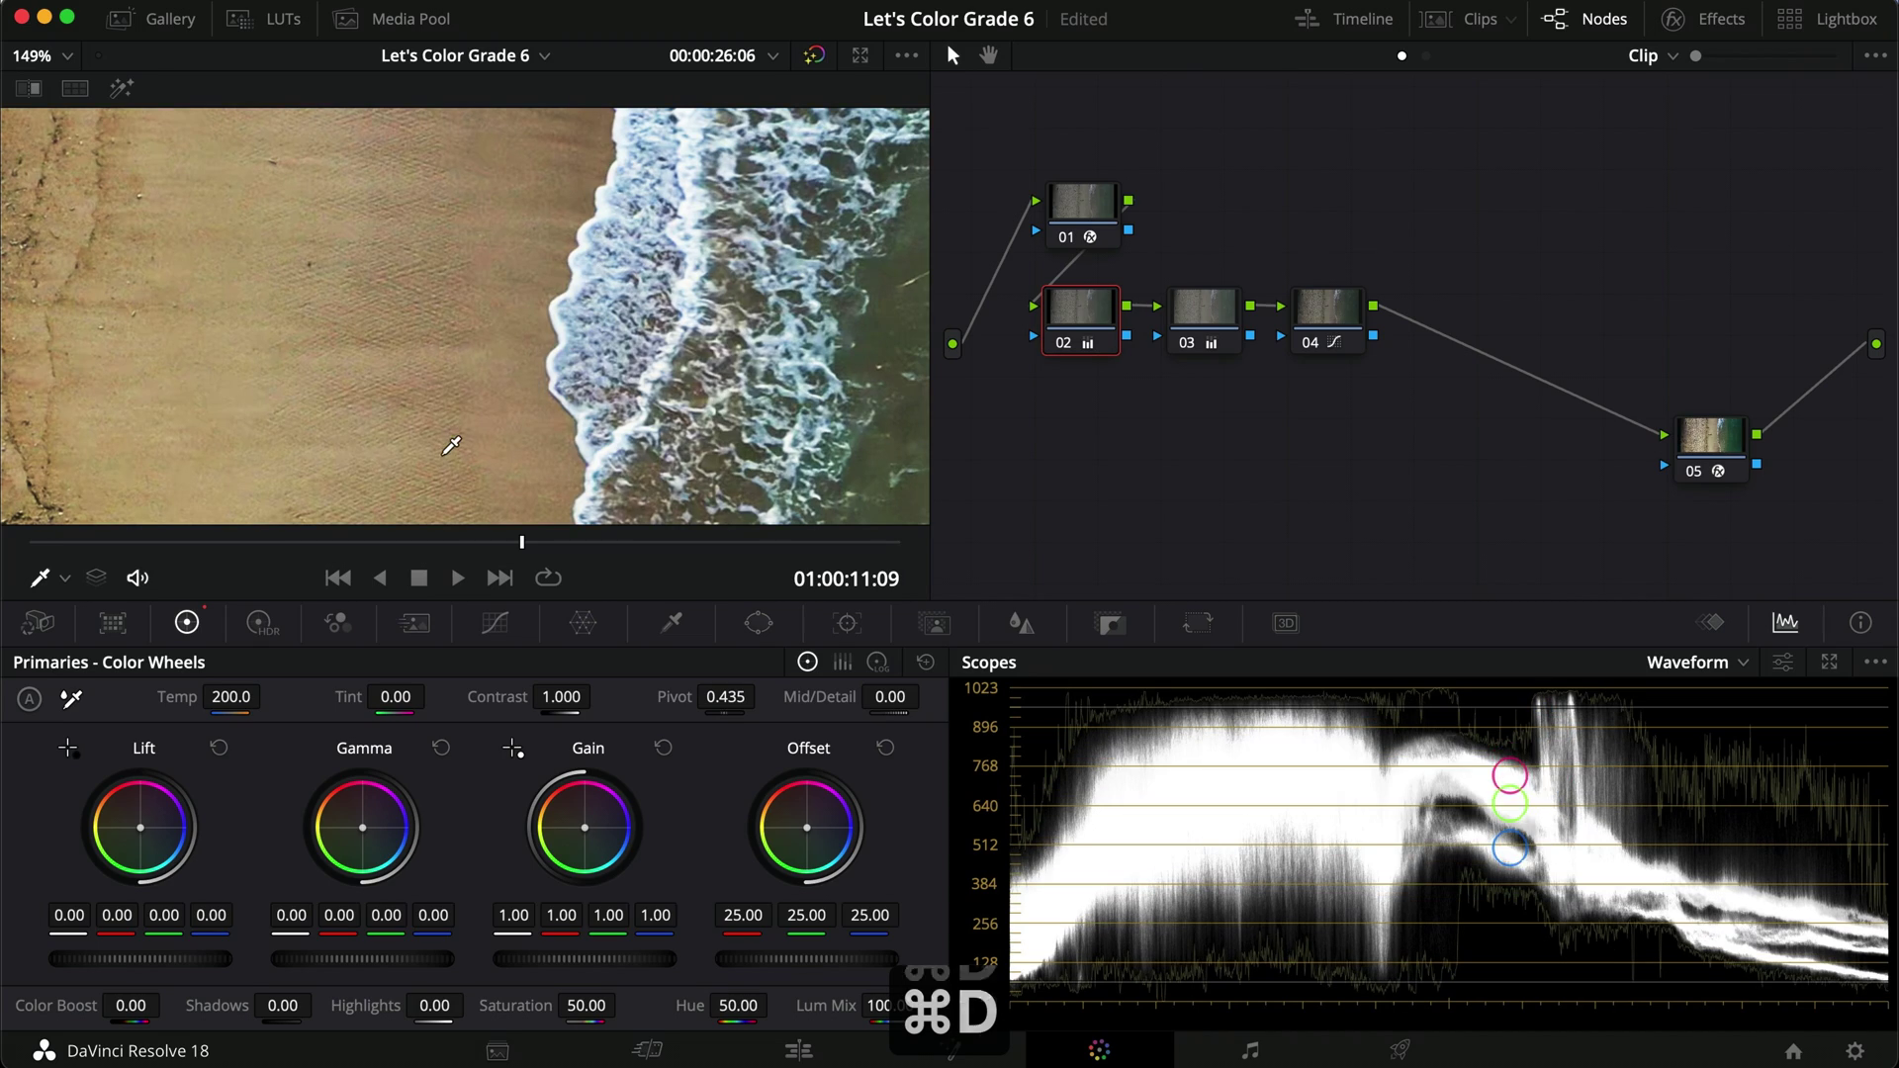
scroll(460, 236, down, 8)
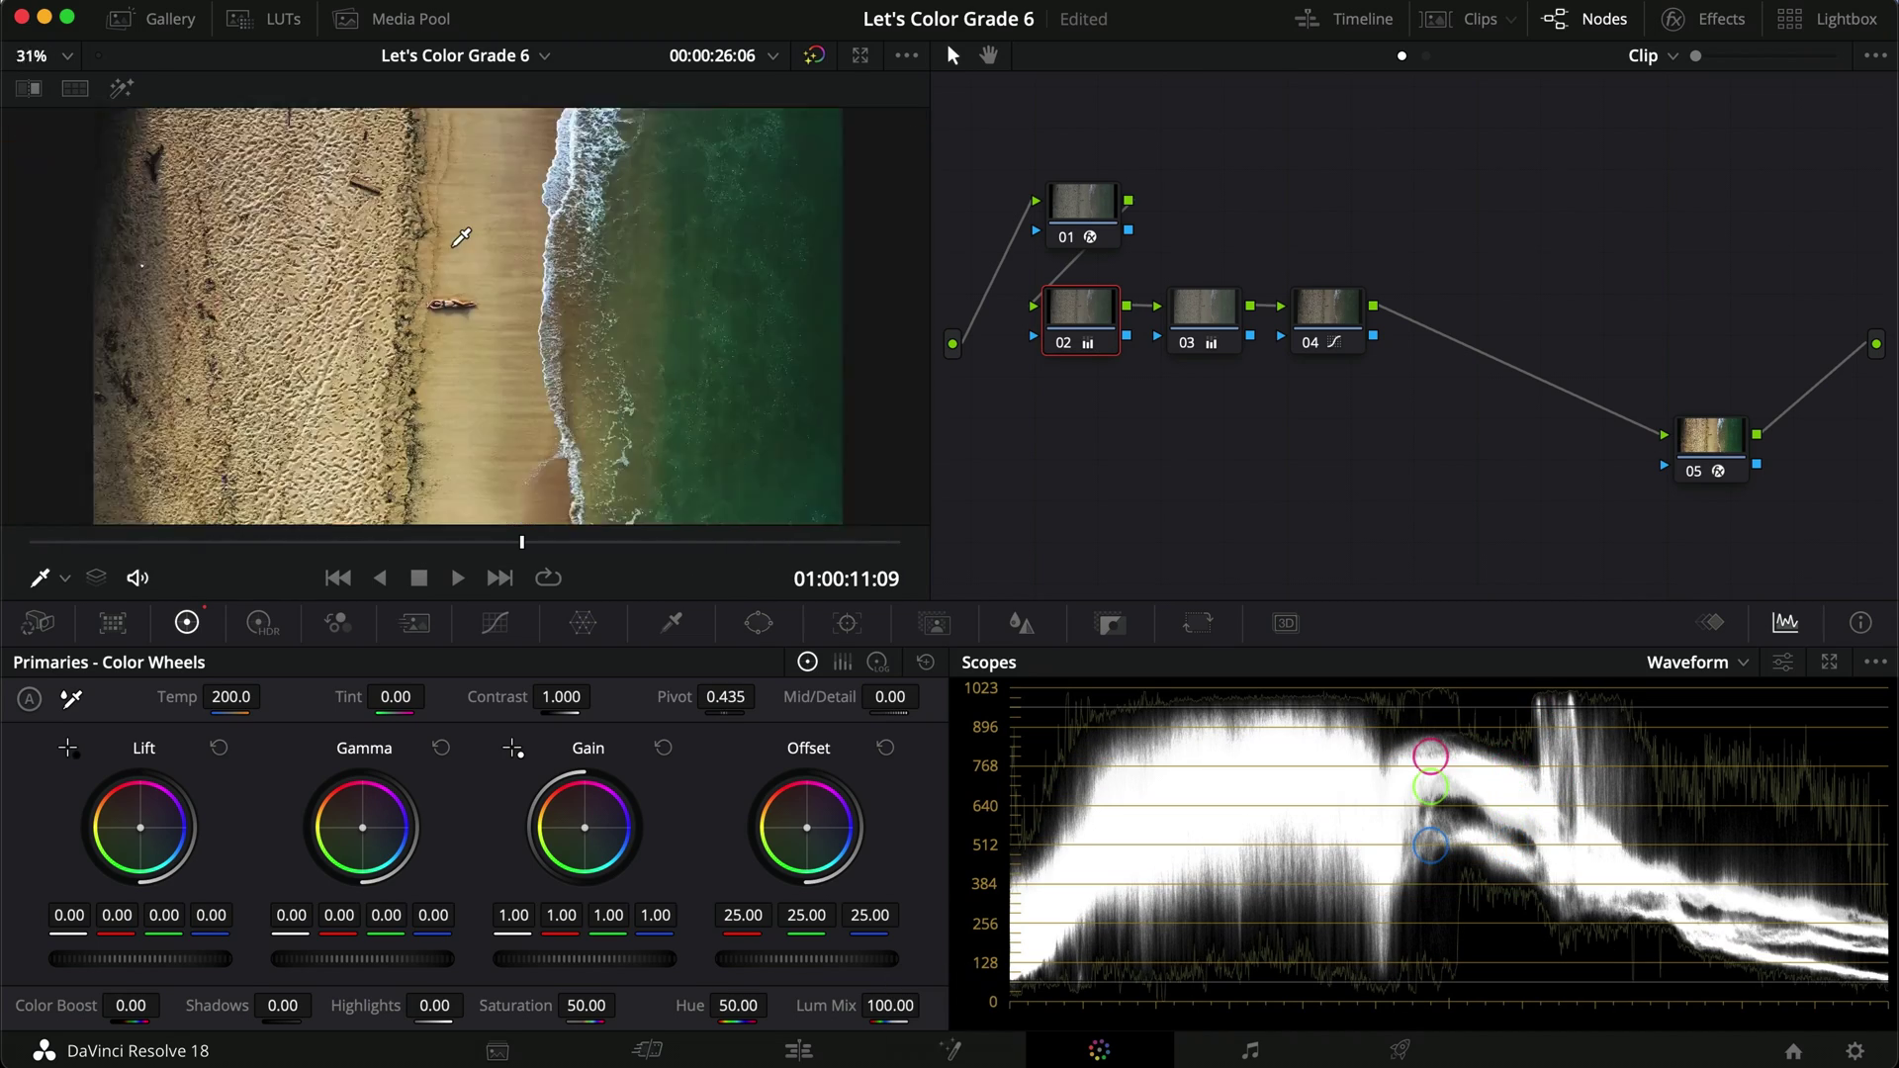
scroll(461, 237, up, 4)
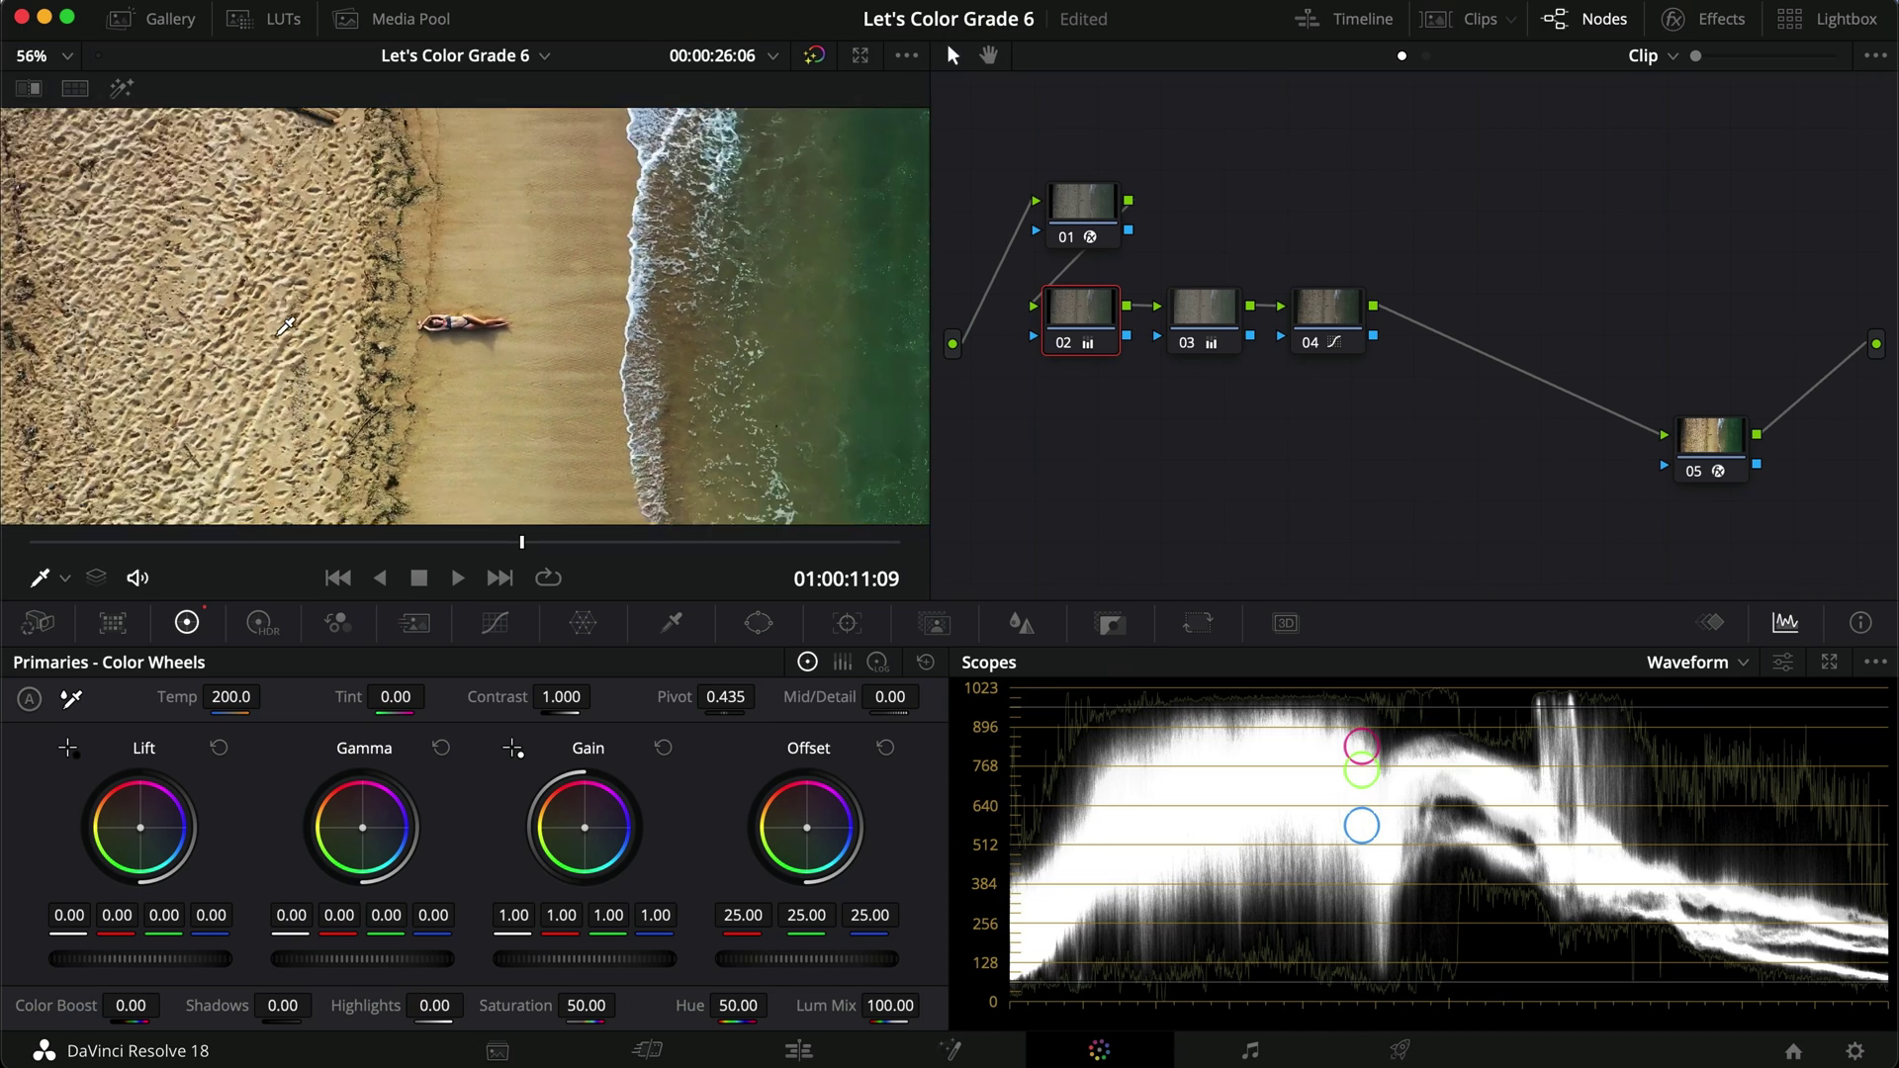
scroll(286, 324, down, 4)
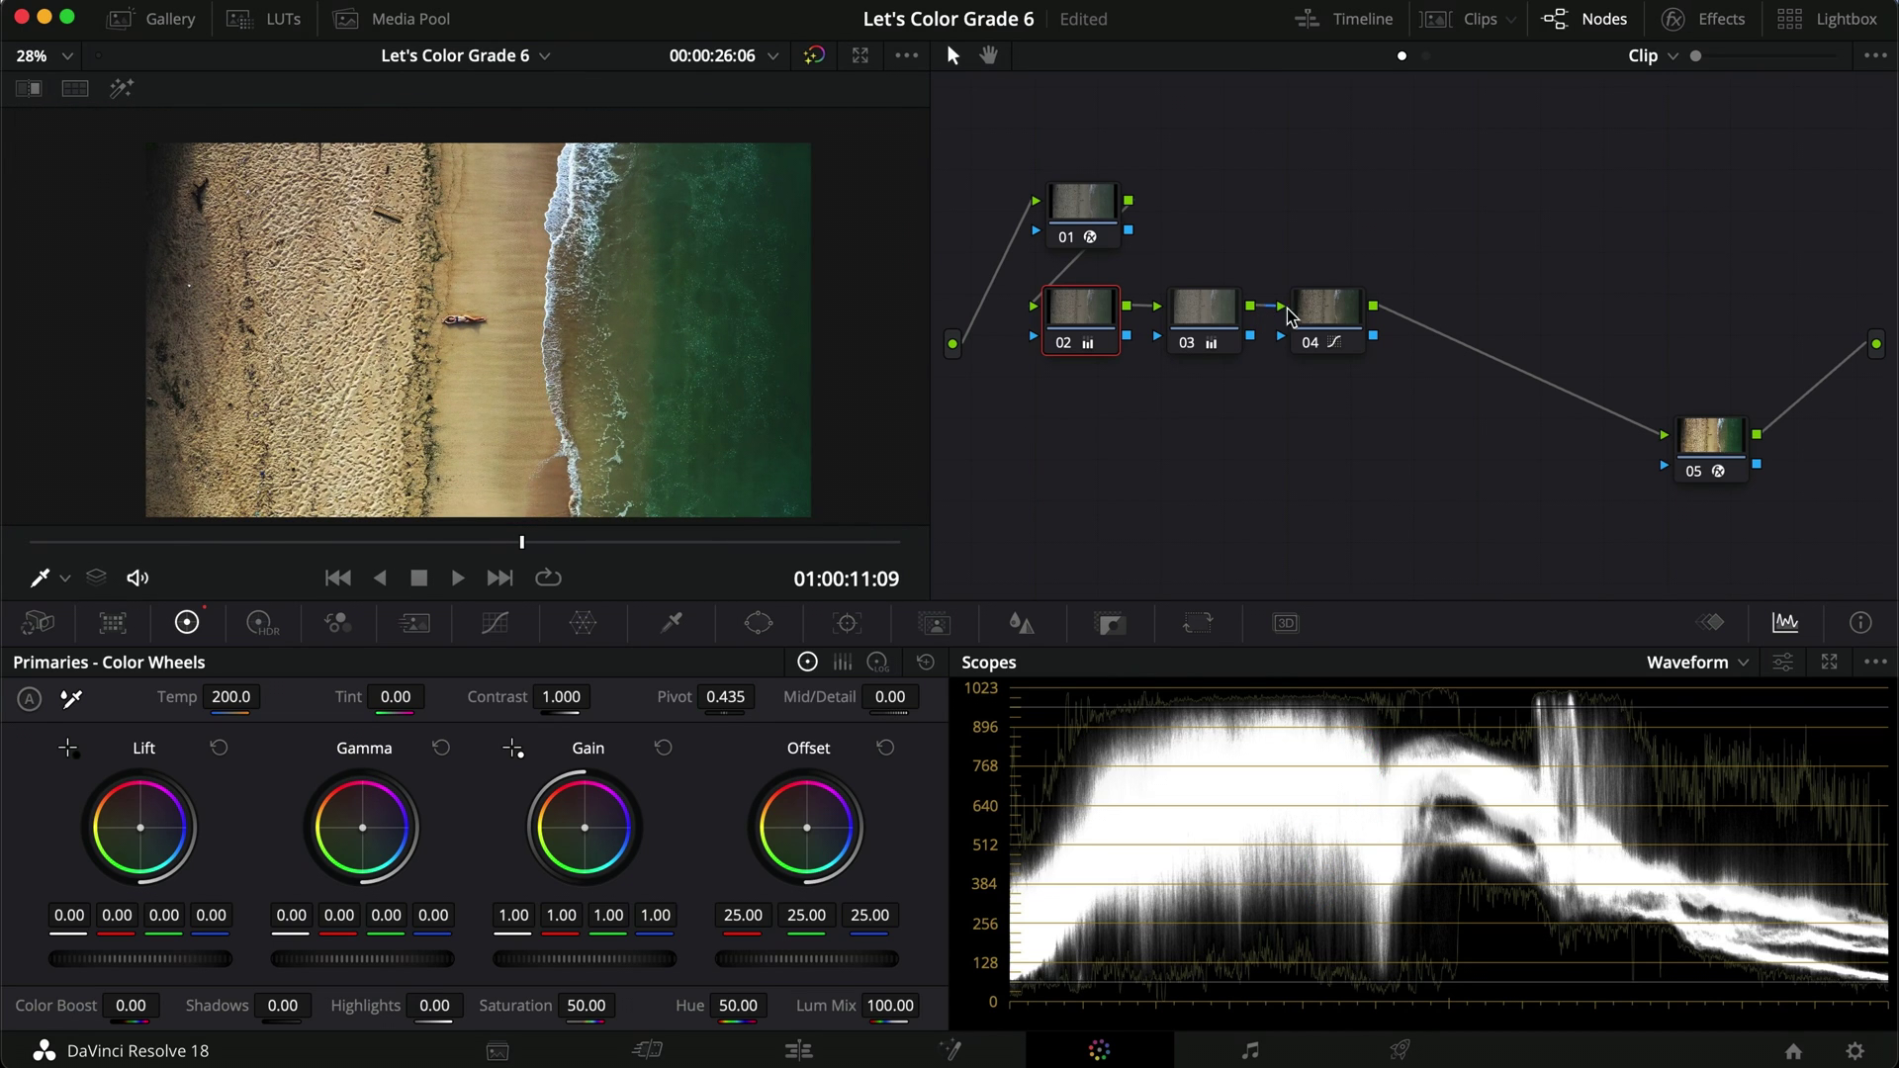
Refine node 04's custom curve by raising its highlight point and shifting its shadow point toward the darker tones.
click(1322, 324)
click(495, 622)
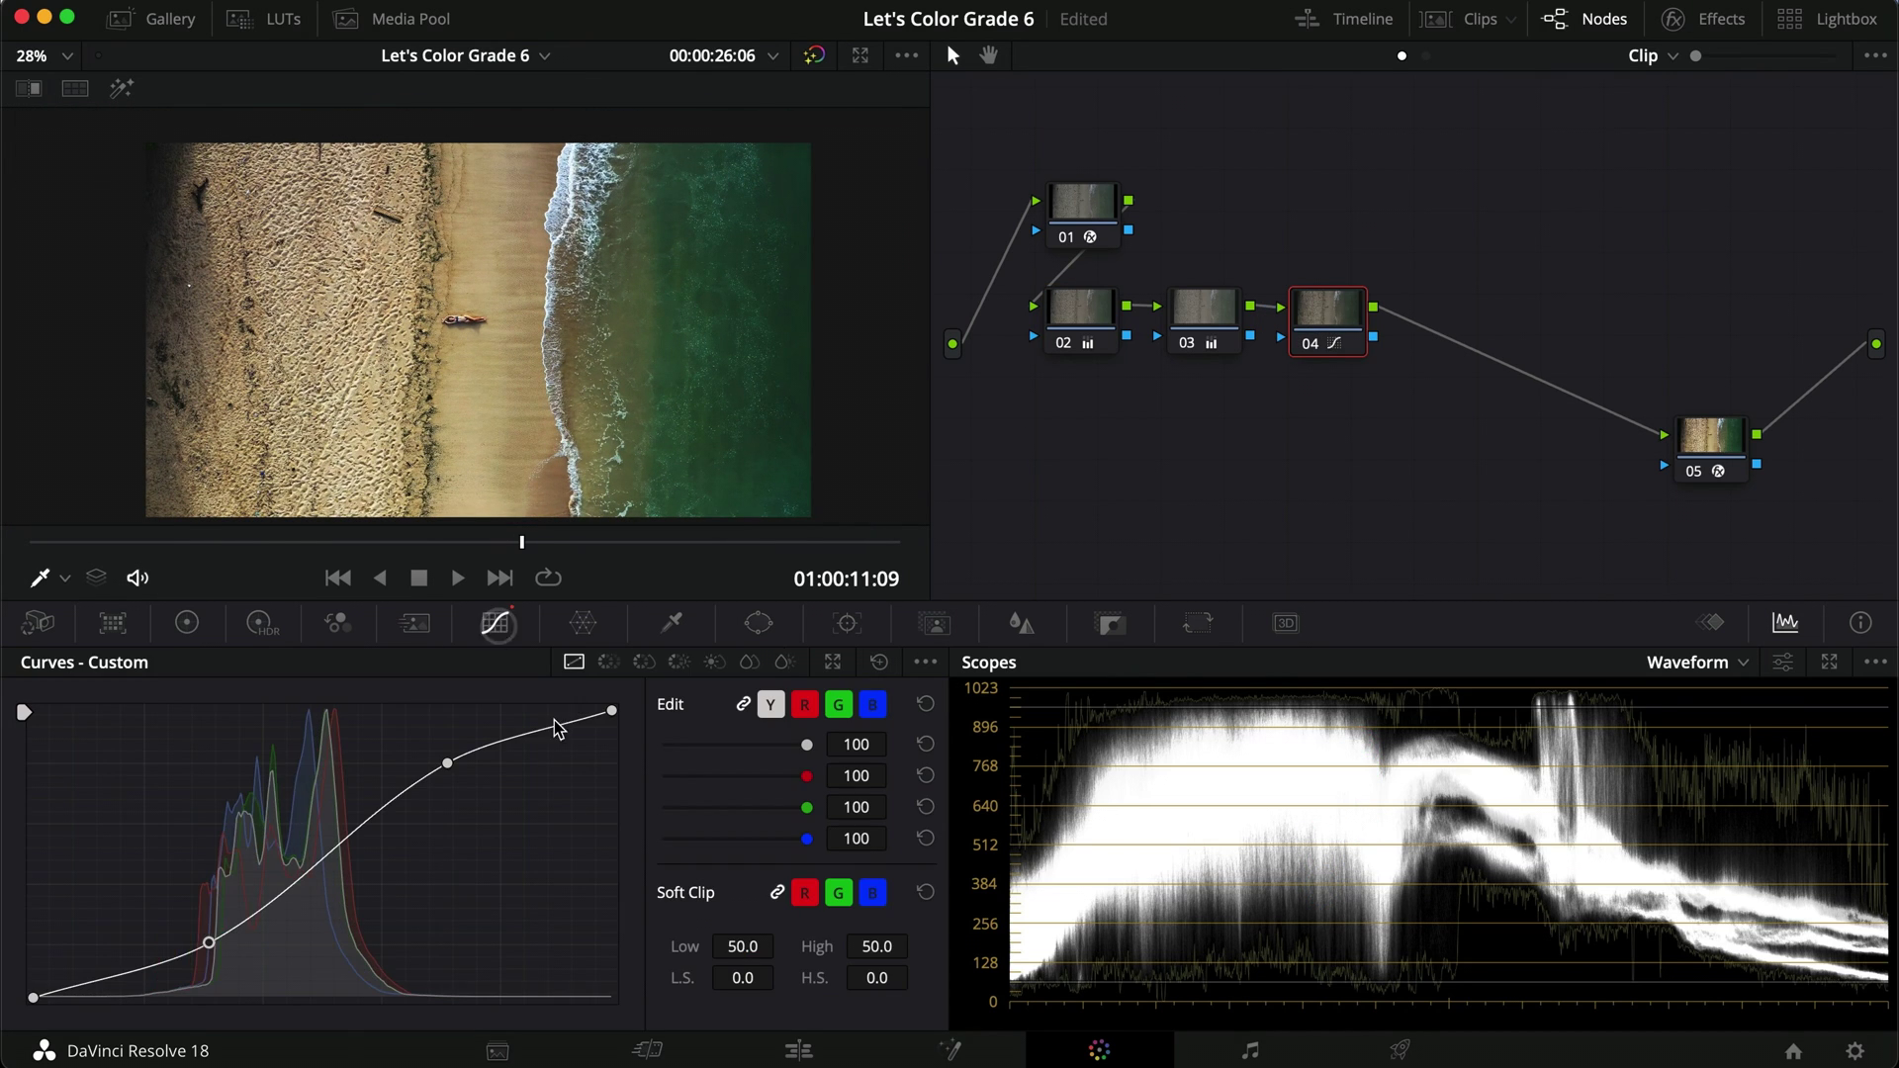
drag(452, 772, 456, 748)
drag(209, 943, 195, 942)
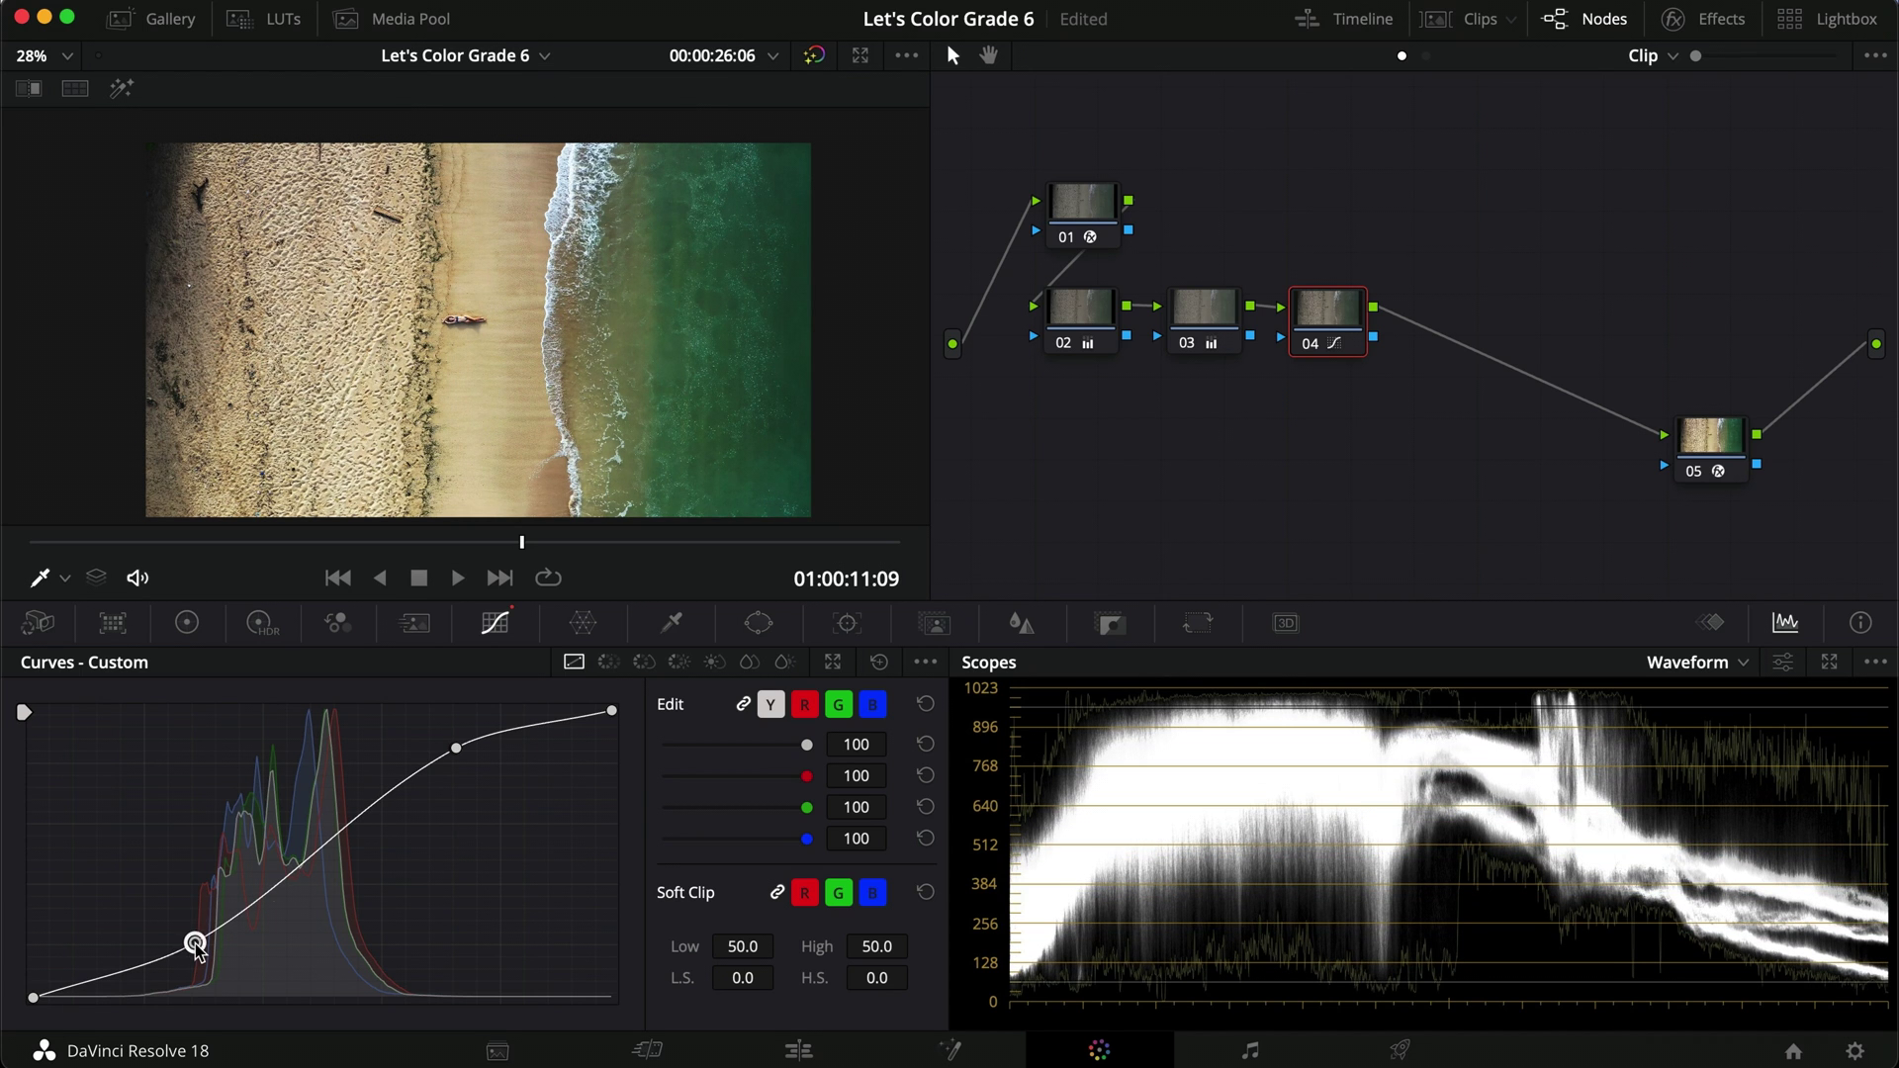
drag(457, 755, 452, 744)
scroll(534, 469, up, 3)
scroll(462, 354, down, 4)
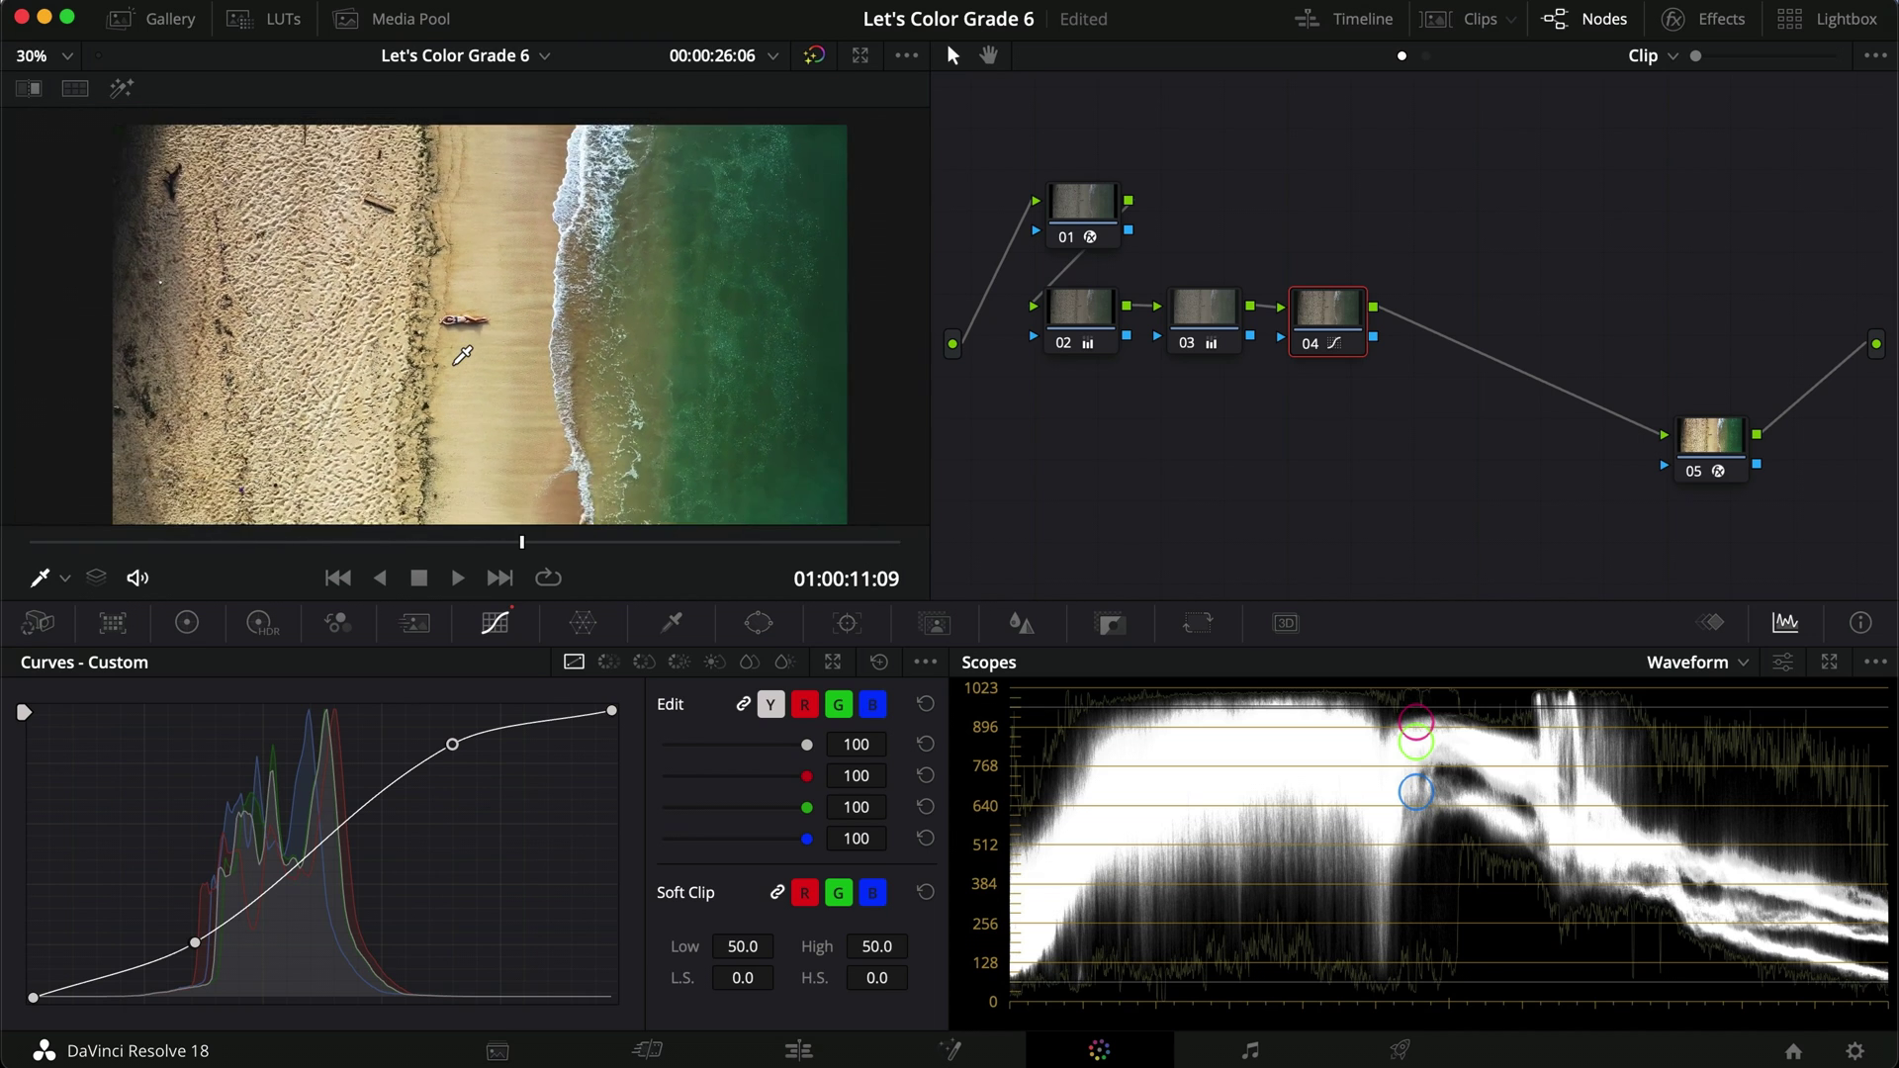
scroll(462, 354, up, 1)
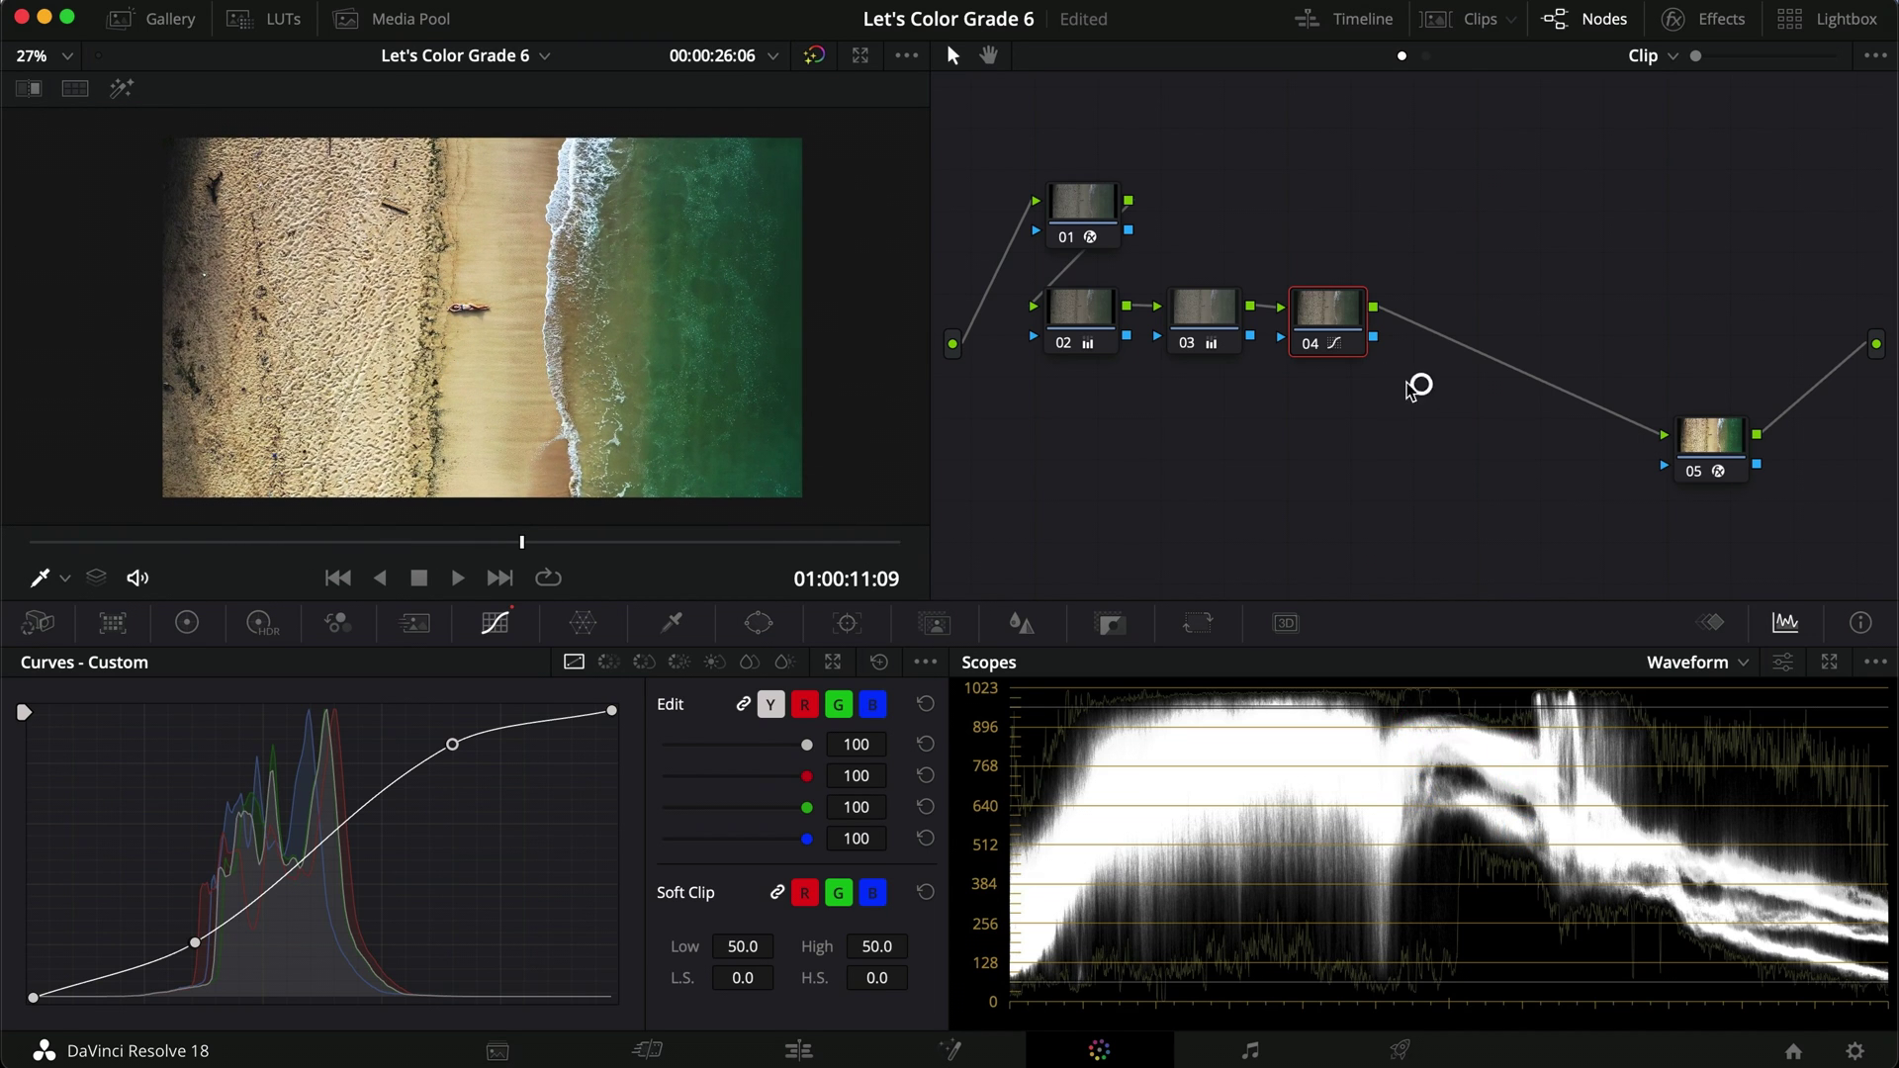
Add serial node 05 after node 04, place it below node 02, and move the final transform node lower in the tree.
key(alt+s)
drag(1444, 326, 1053, 411)
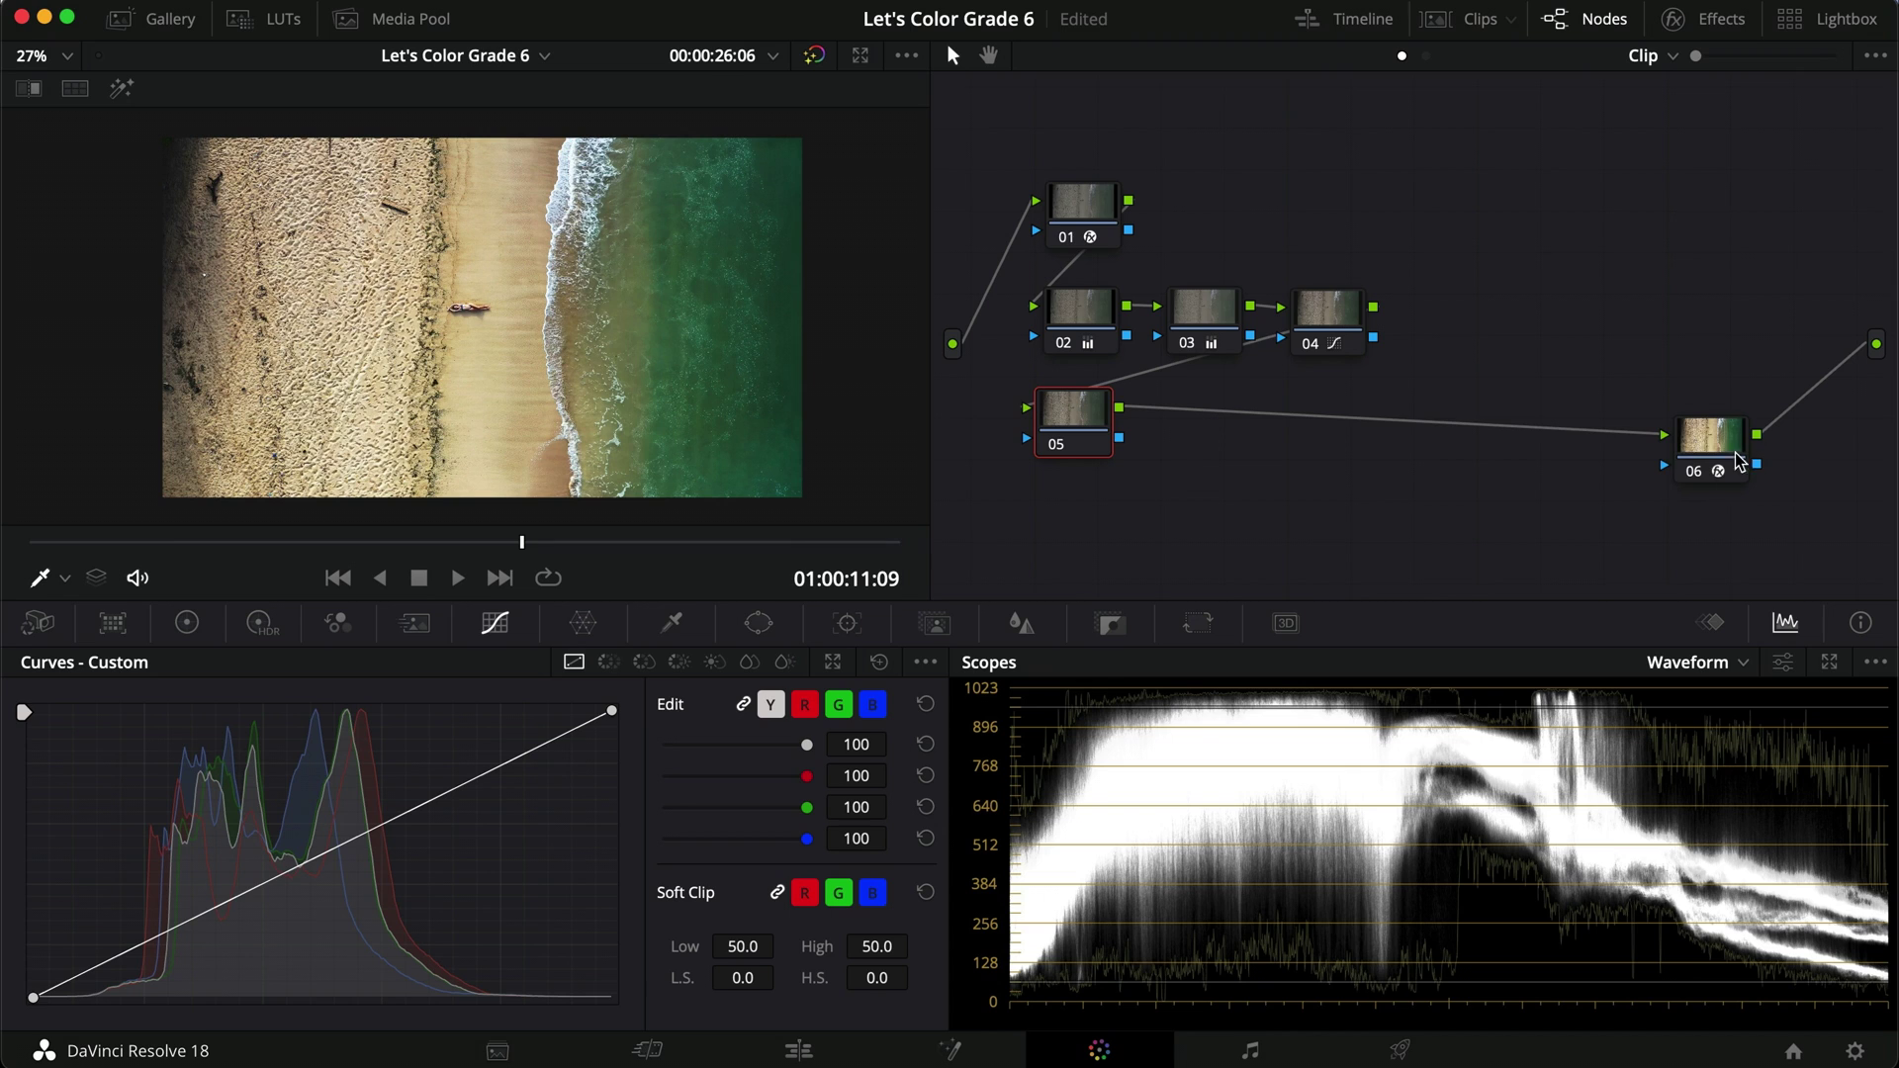
drag(1718, 463, 1705, 543)
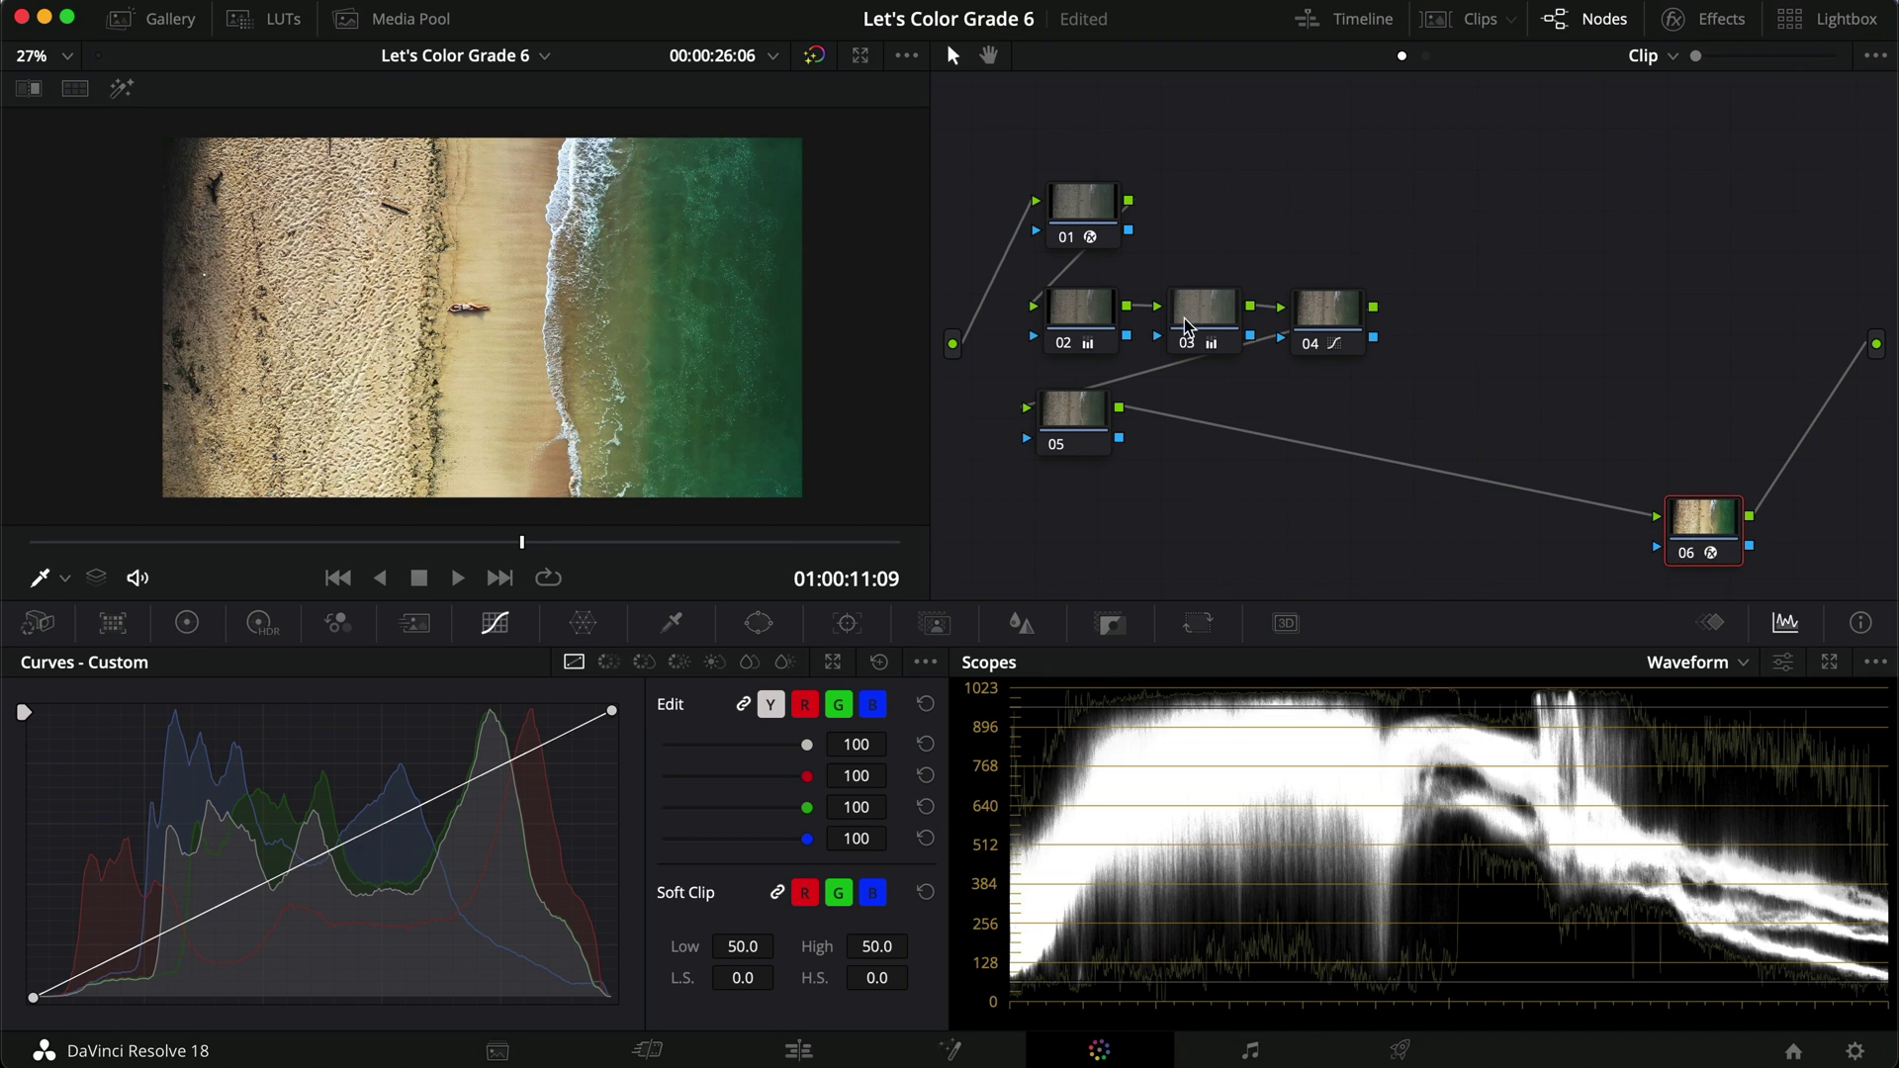
click(1060, 424)
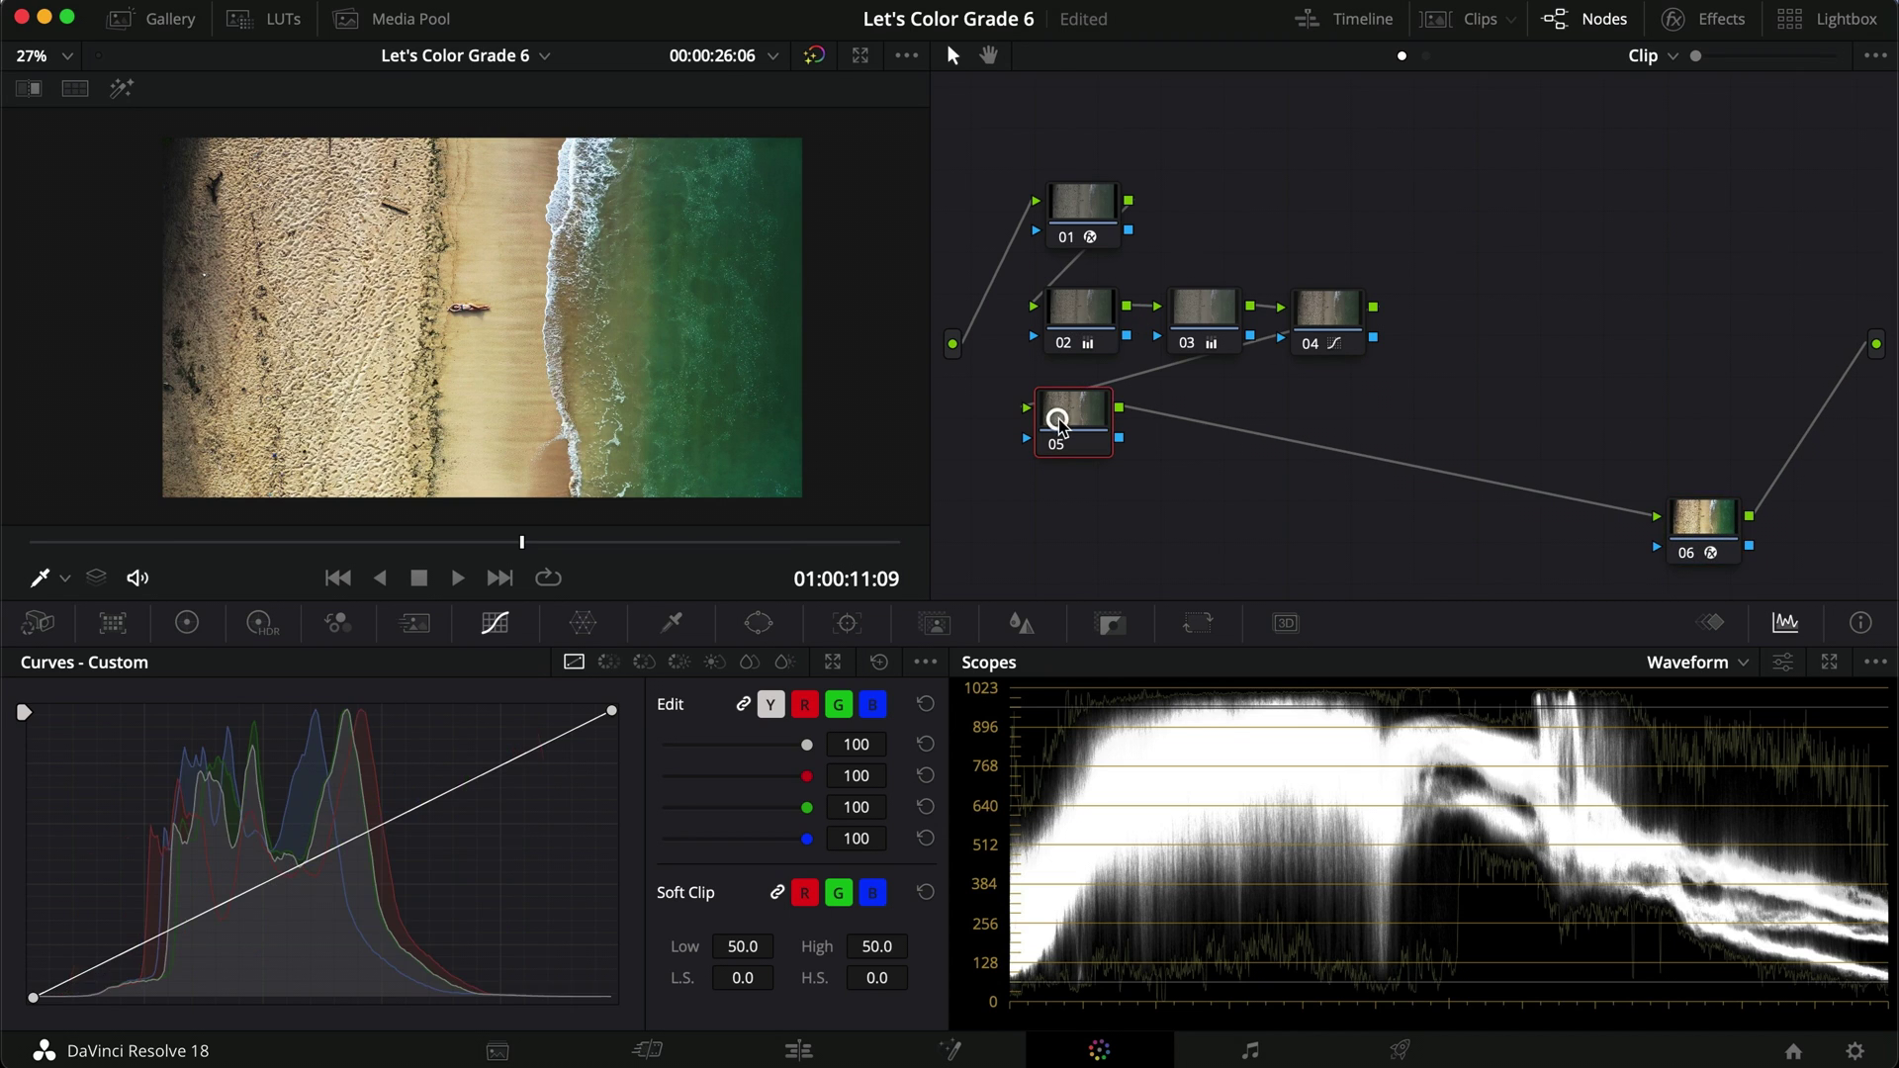
Sample the deep water color for a Hue Vs Hue curve on node 05 and set its hue rotation to -24.80.
click(607, 663)
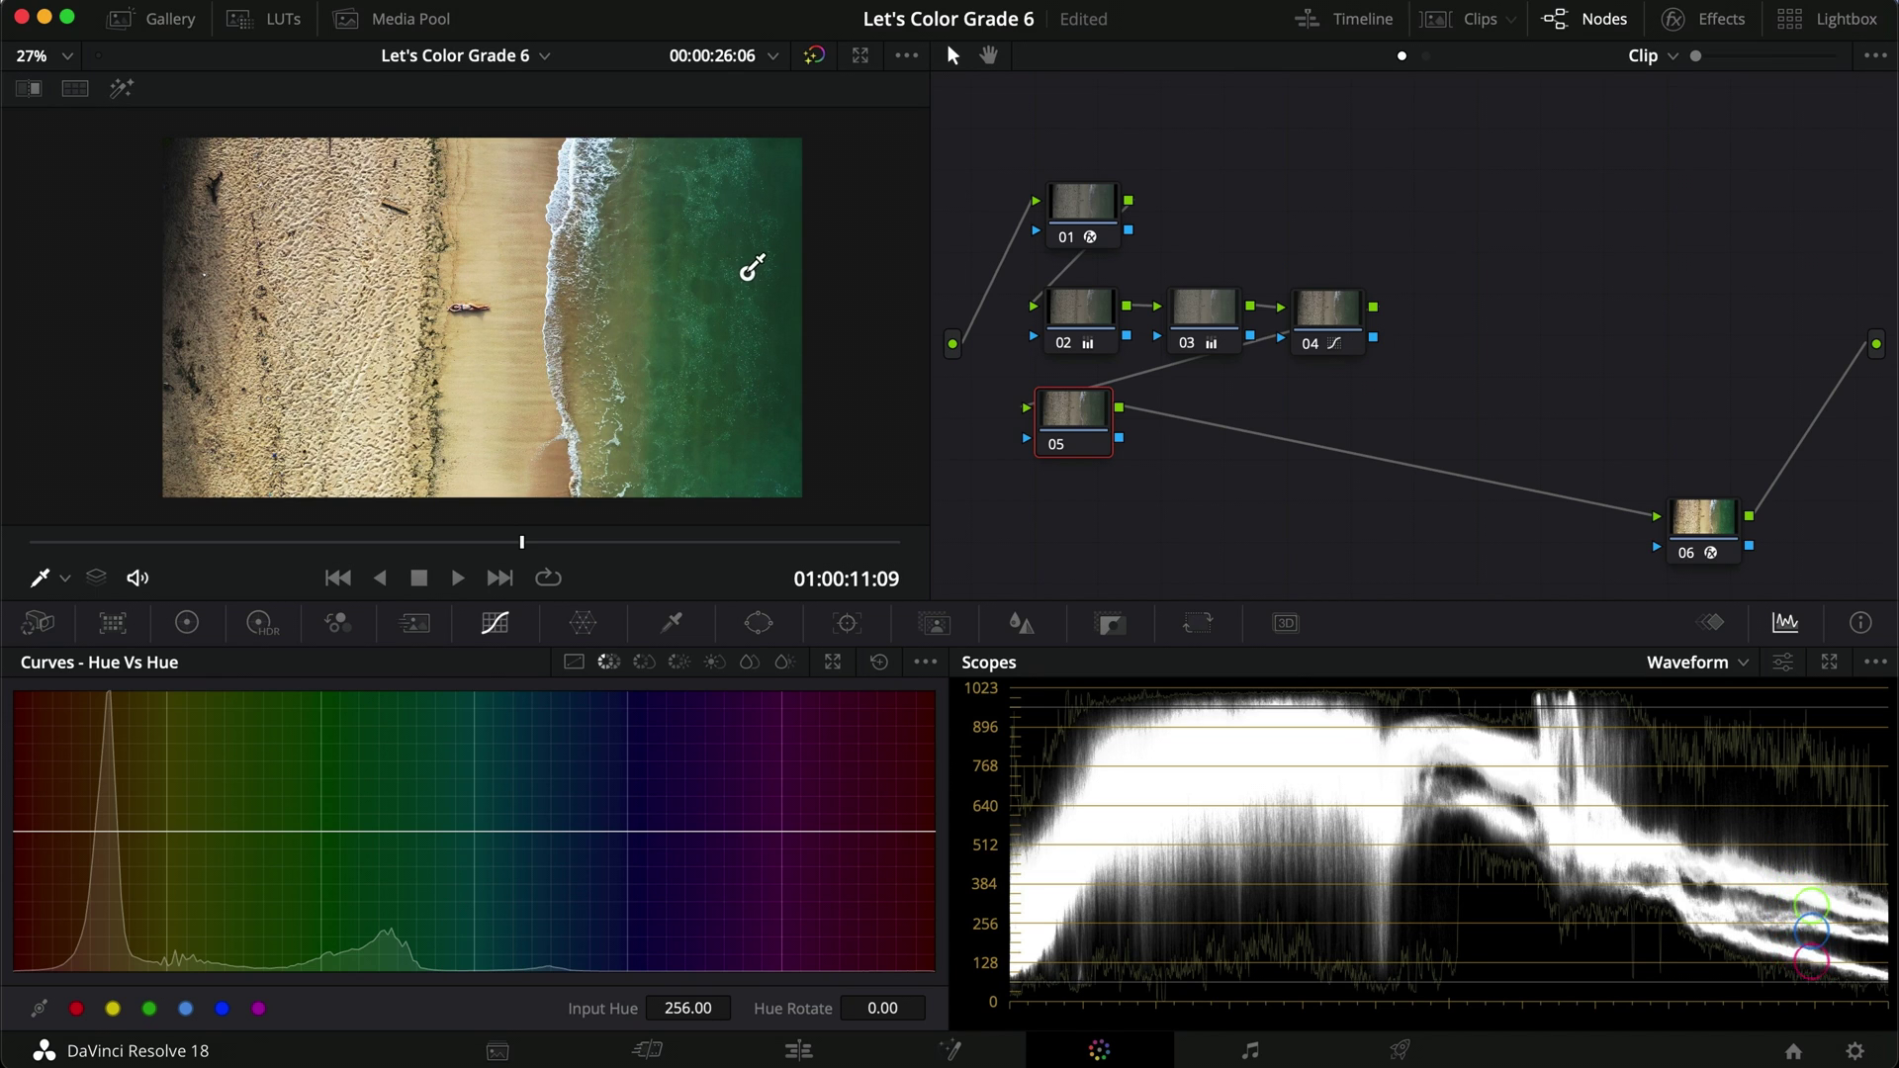
click(747, 301)
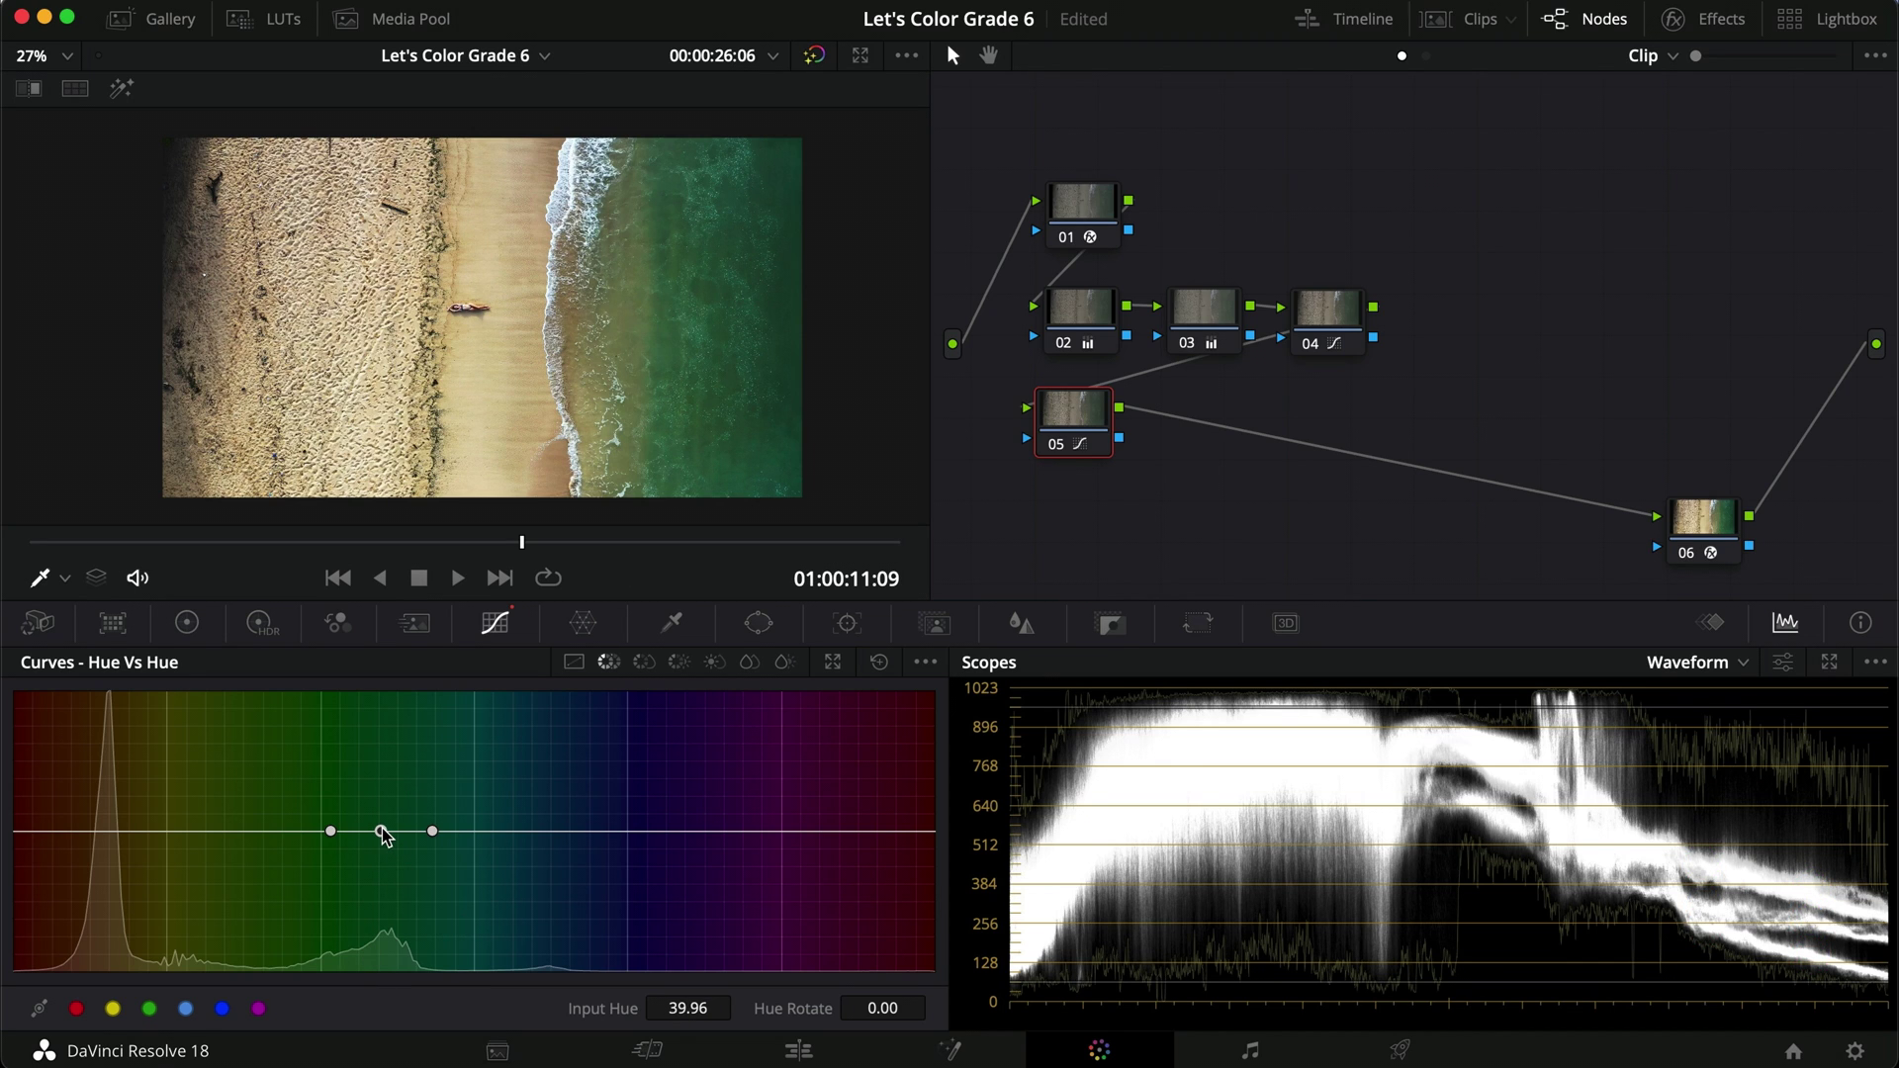
drag(382, 831, 383, 855)
drag(384, 857, 386, 858)
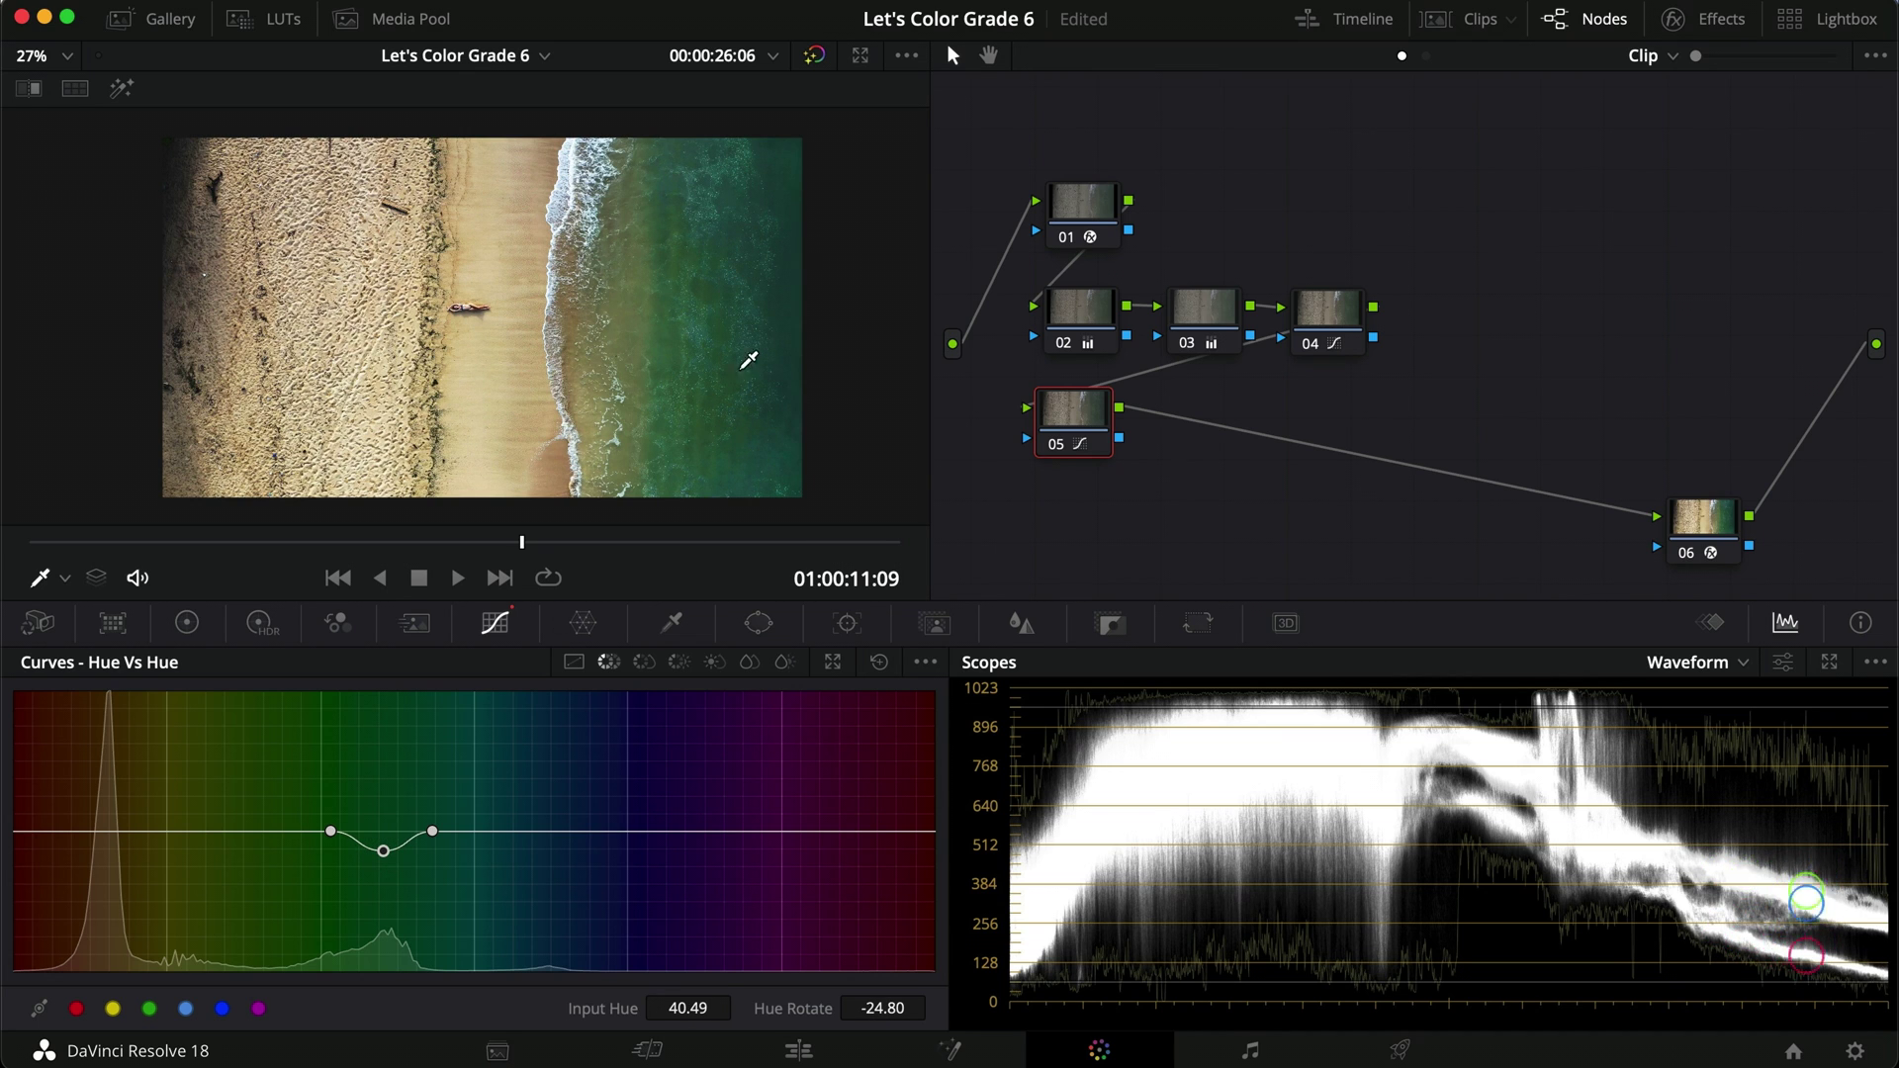
Widen the Hue Vs Hue adjustment by moving its outer points to input hues 327.51 and 85.06 and its center point to 33.63.
drag(332, 835, 229, 839)
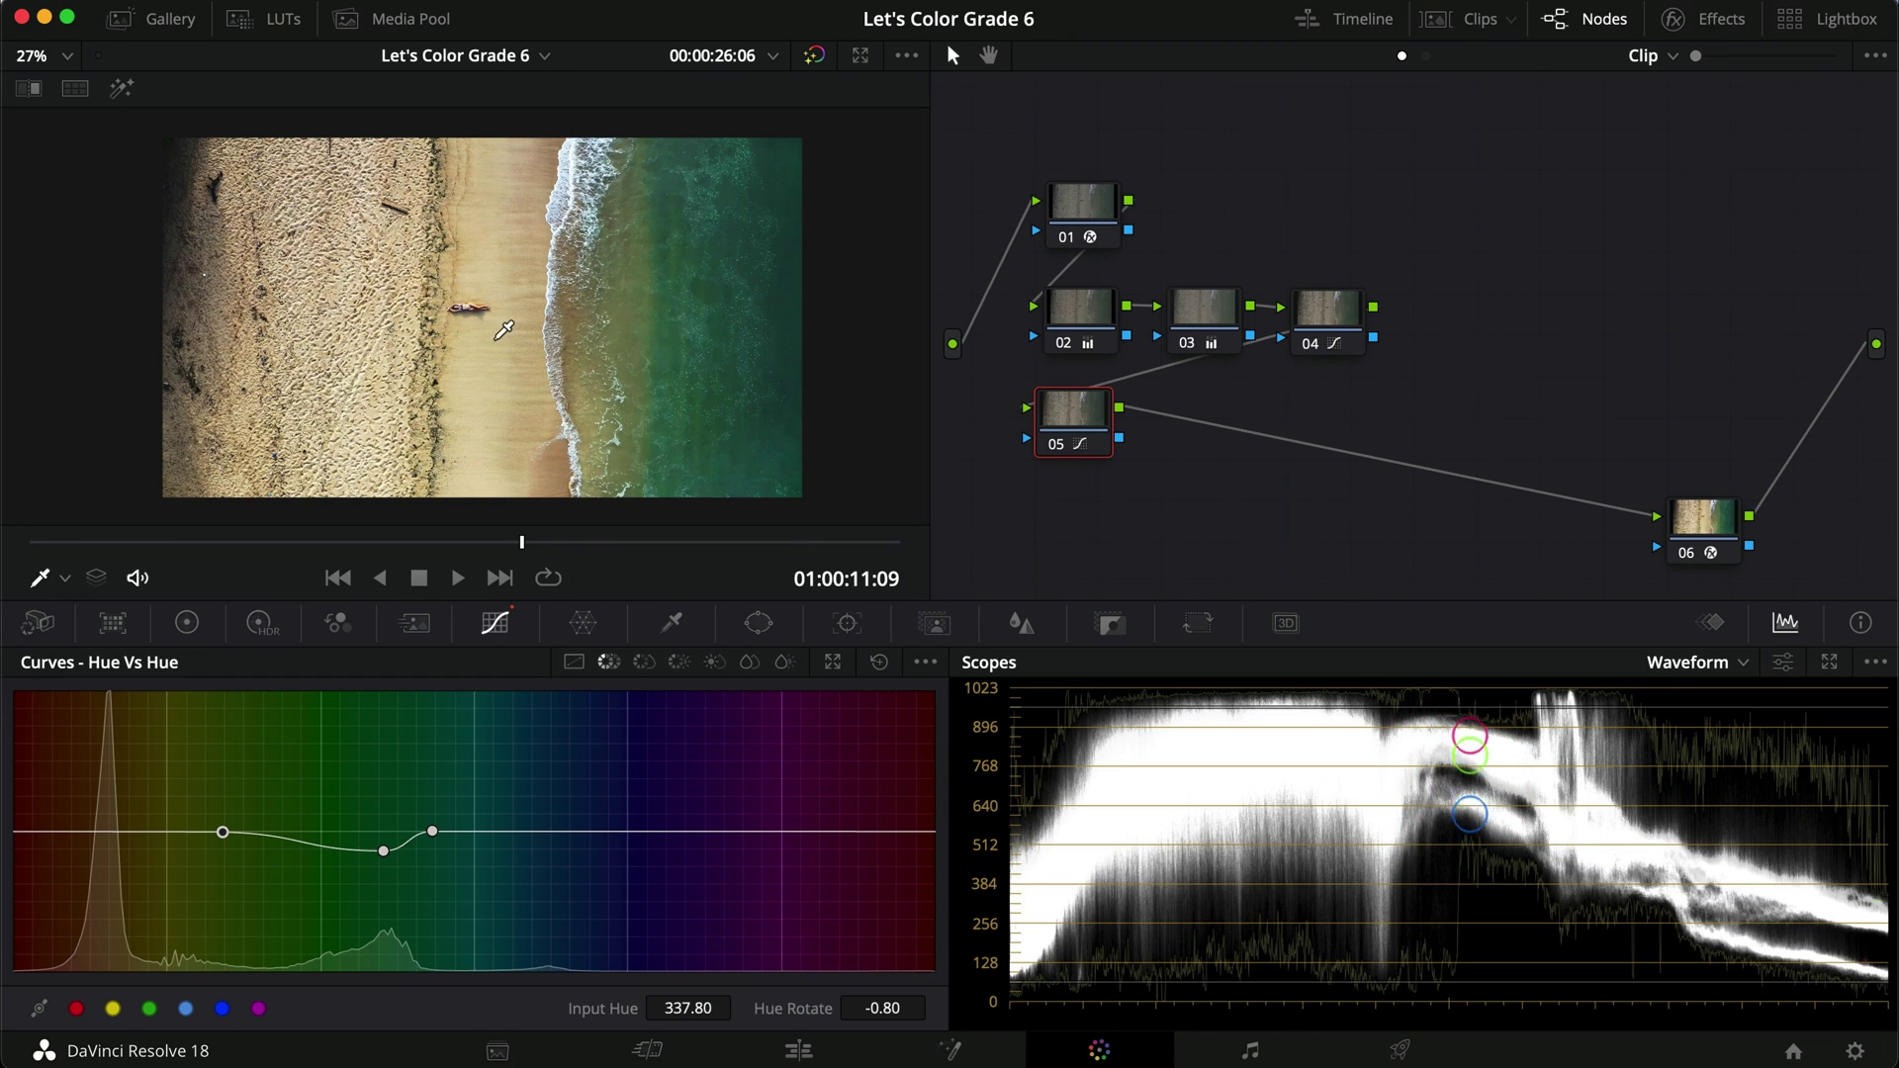
drag(436, 834, 499, 837)
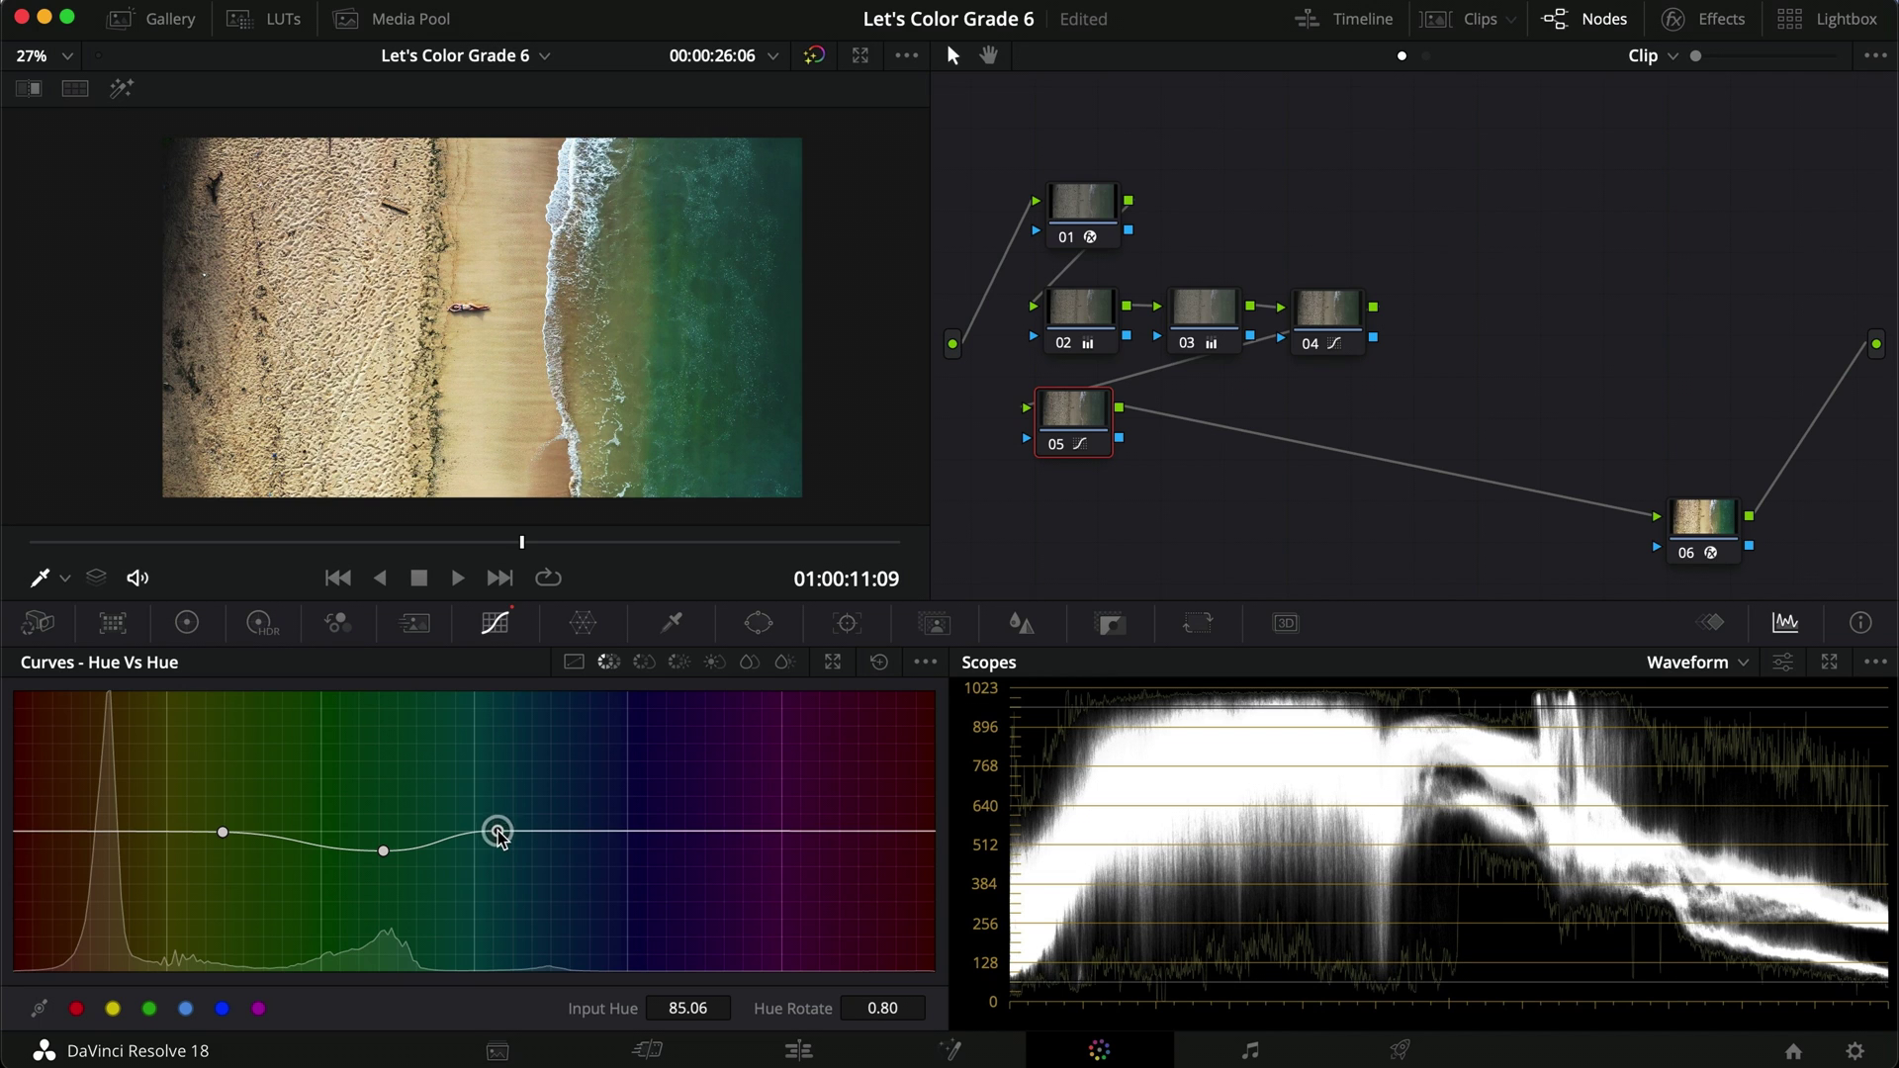
drag(386, 858, 367, 857)
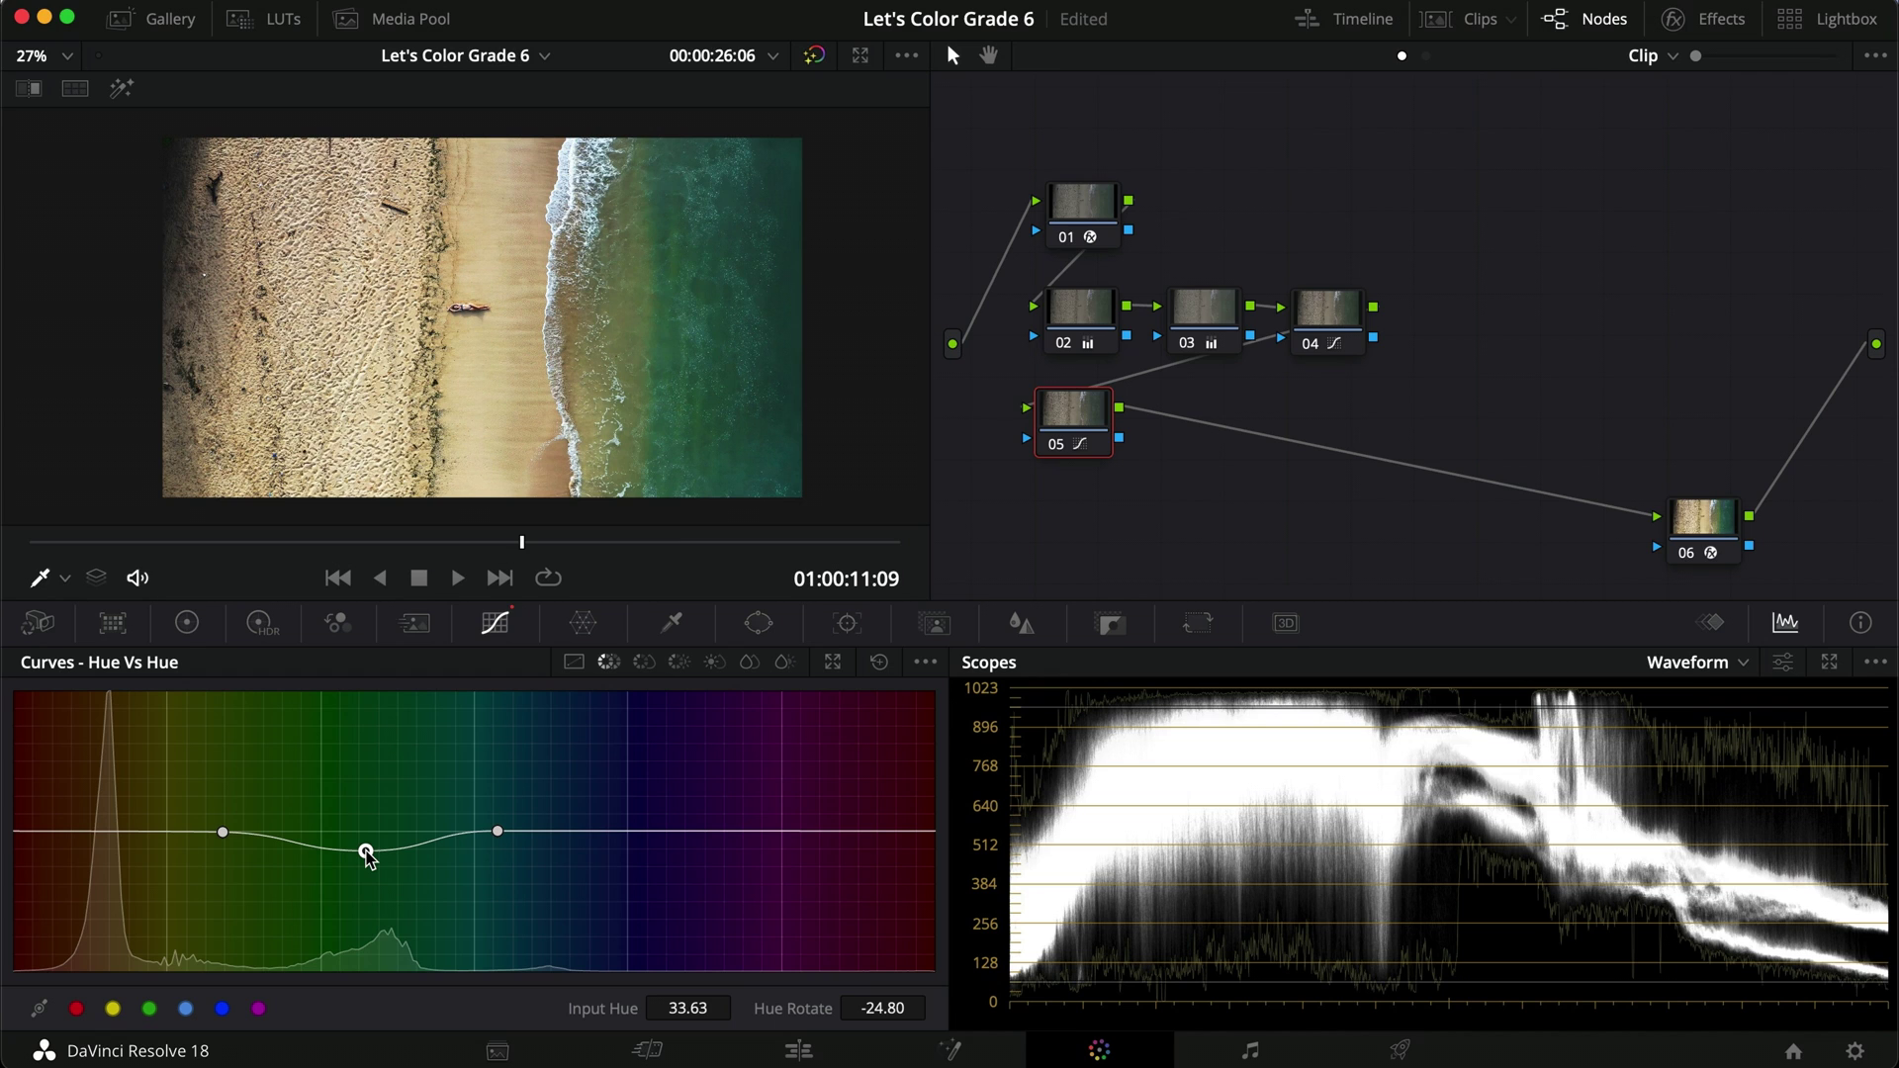
mouse_move(223, 833)
mouse_down()
mouse_move(89, 833)
mouse_move(198, 838)
mouse_up()
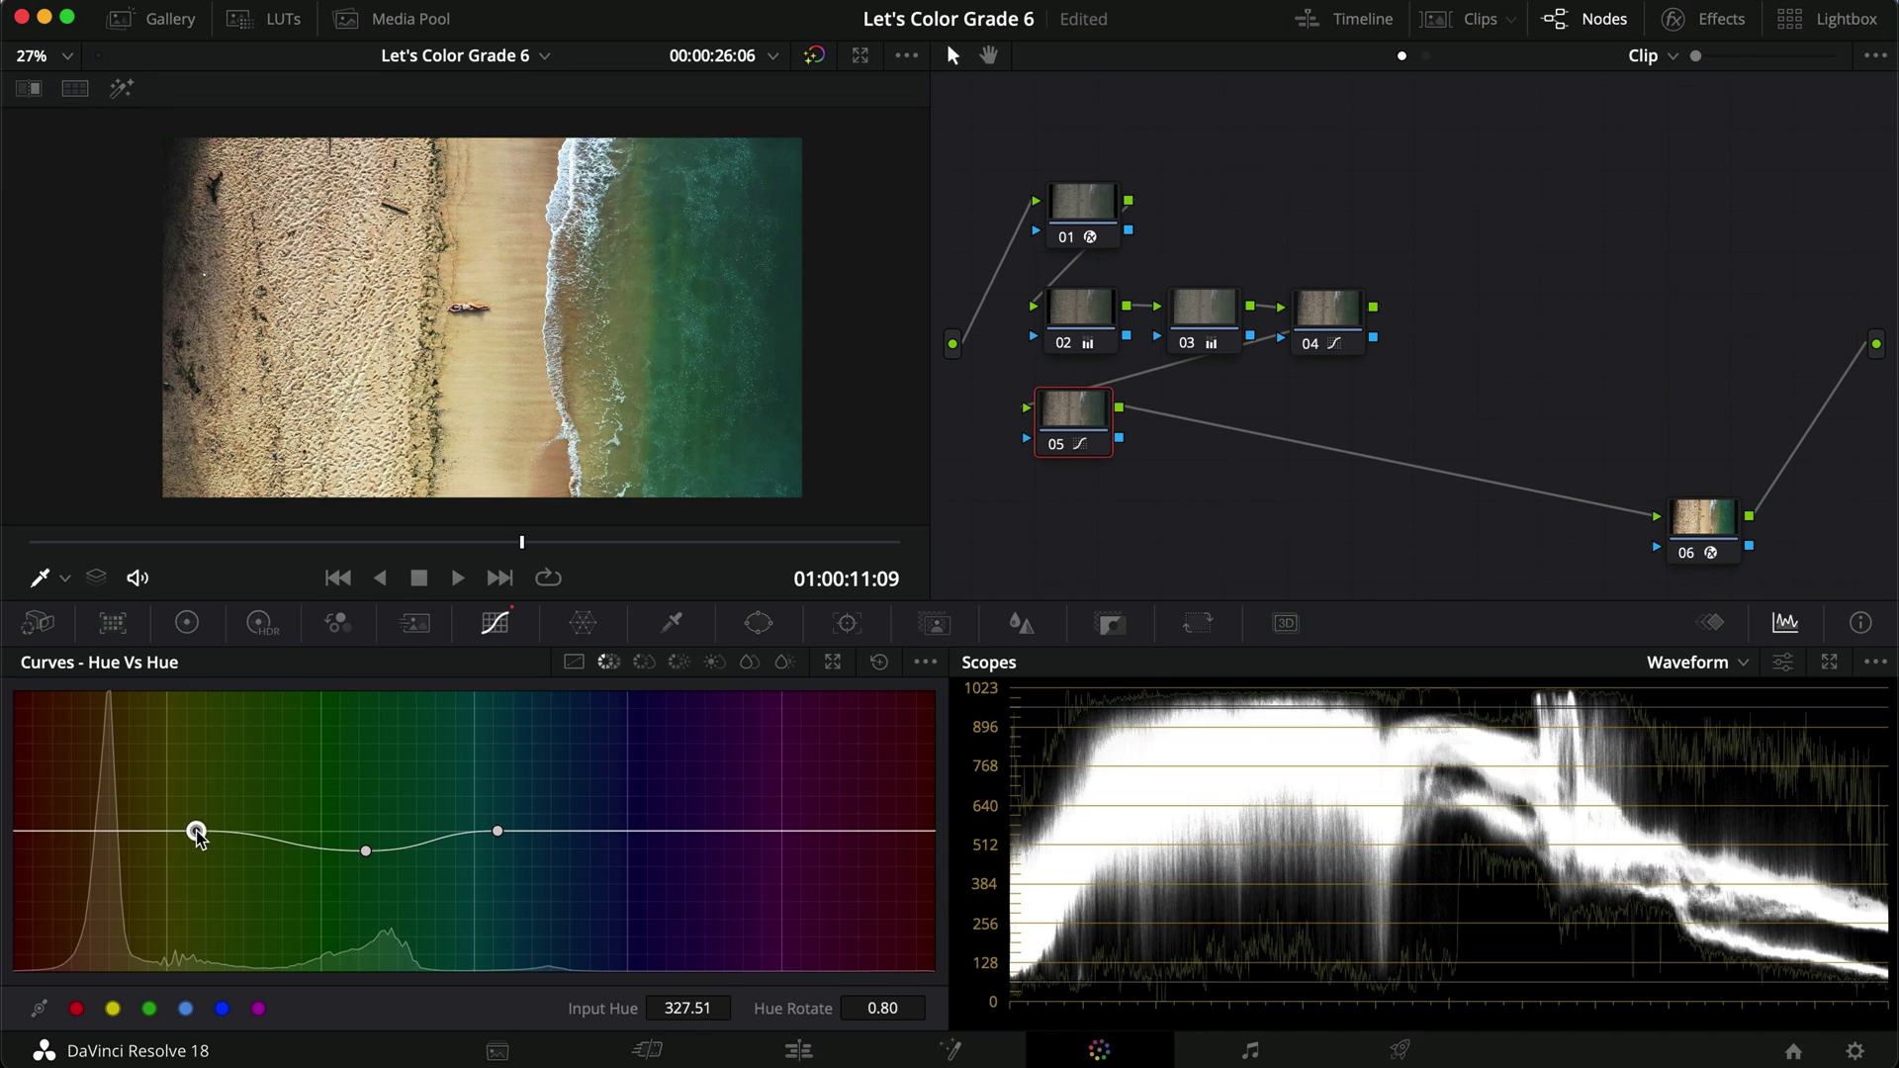
Refine the Hue Vs Hue center point to input hue 20.90 with hue rotation -36.00, checking the water transition up close.
drag(660, 307, 656, 306)
drag(365, 852, 329, 861)
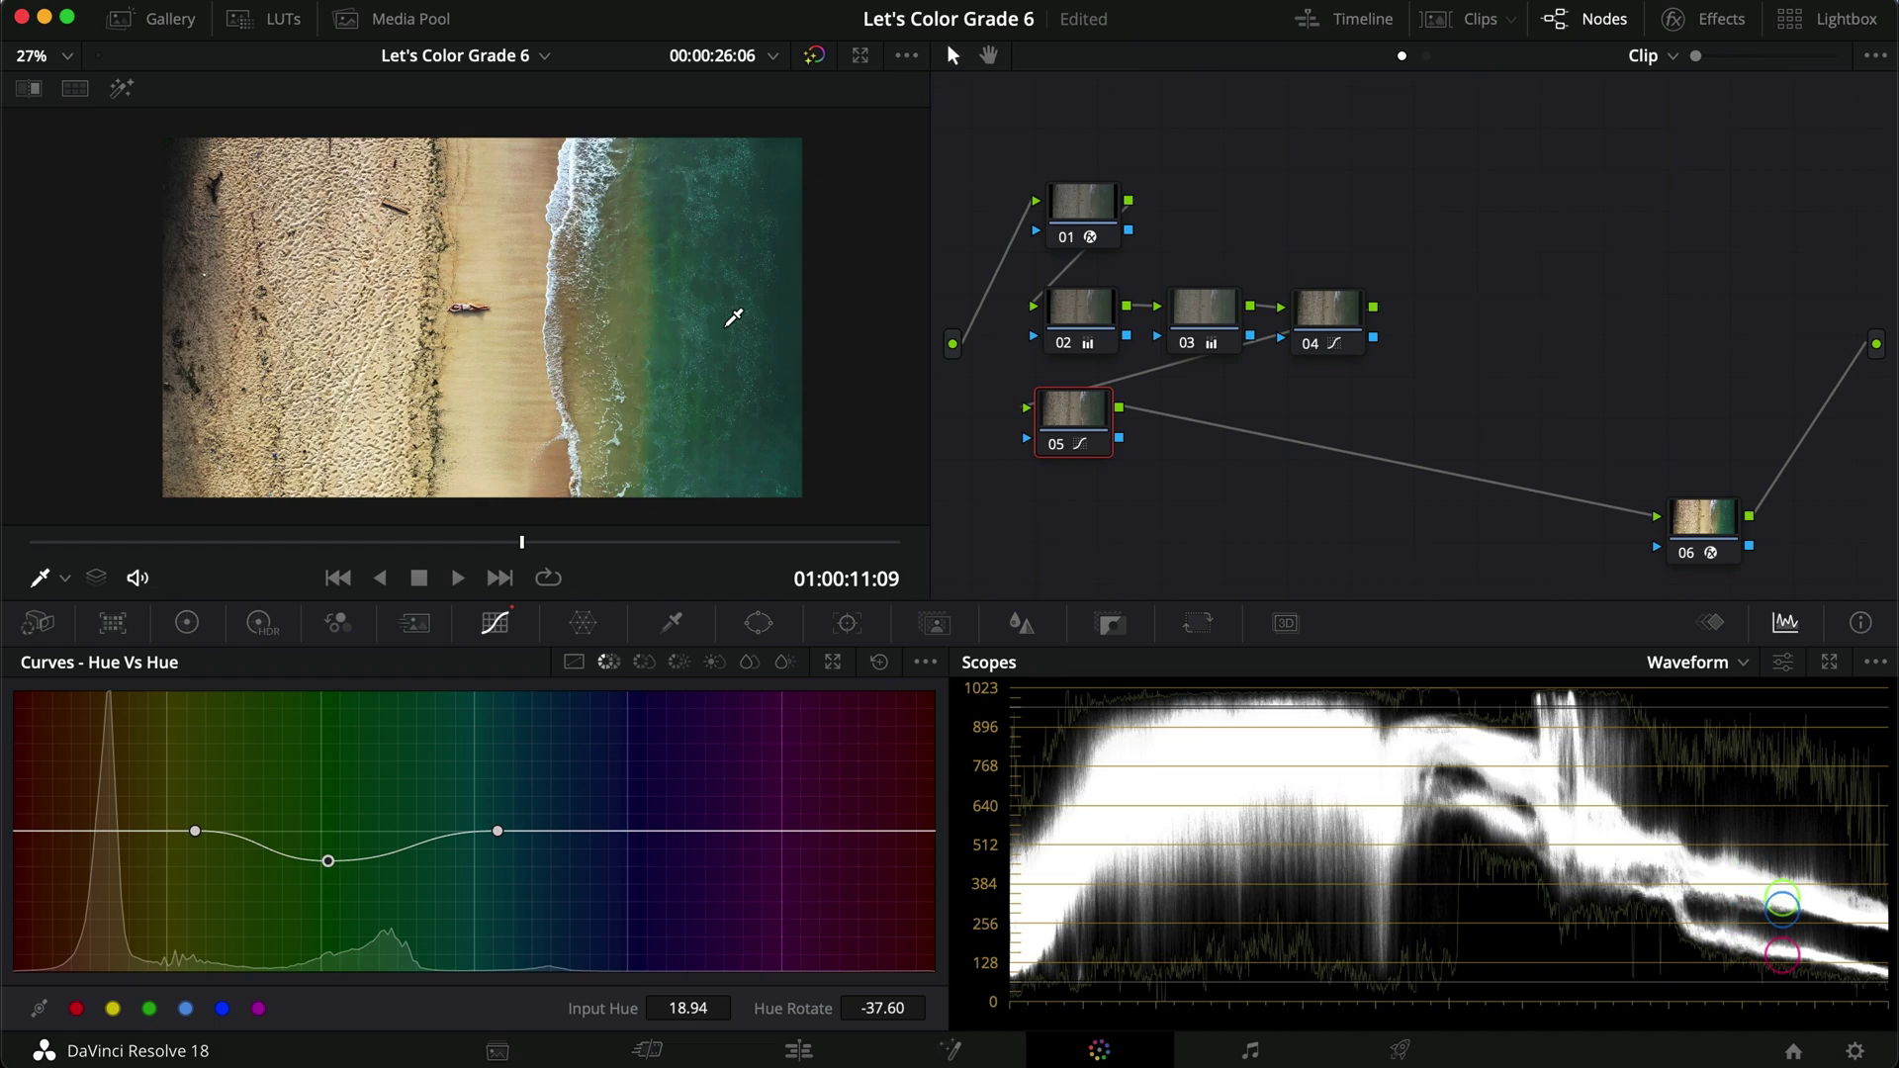
scroll(733, 316, up, 5)
scroll(733, 316, up, 3)
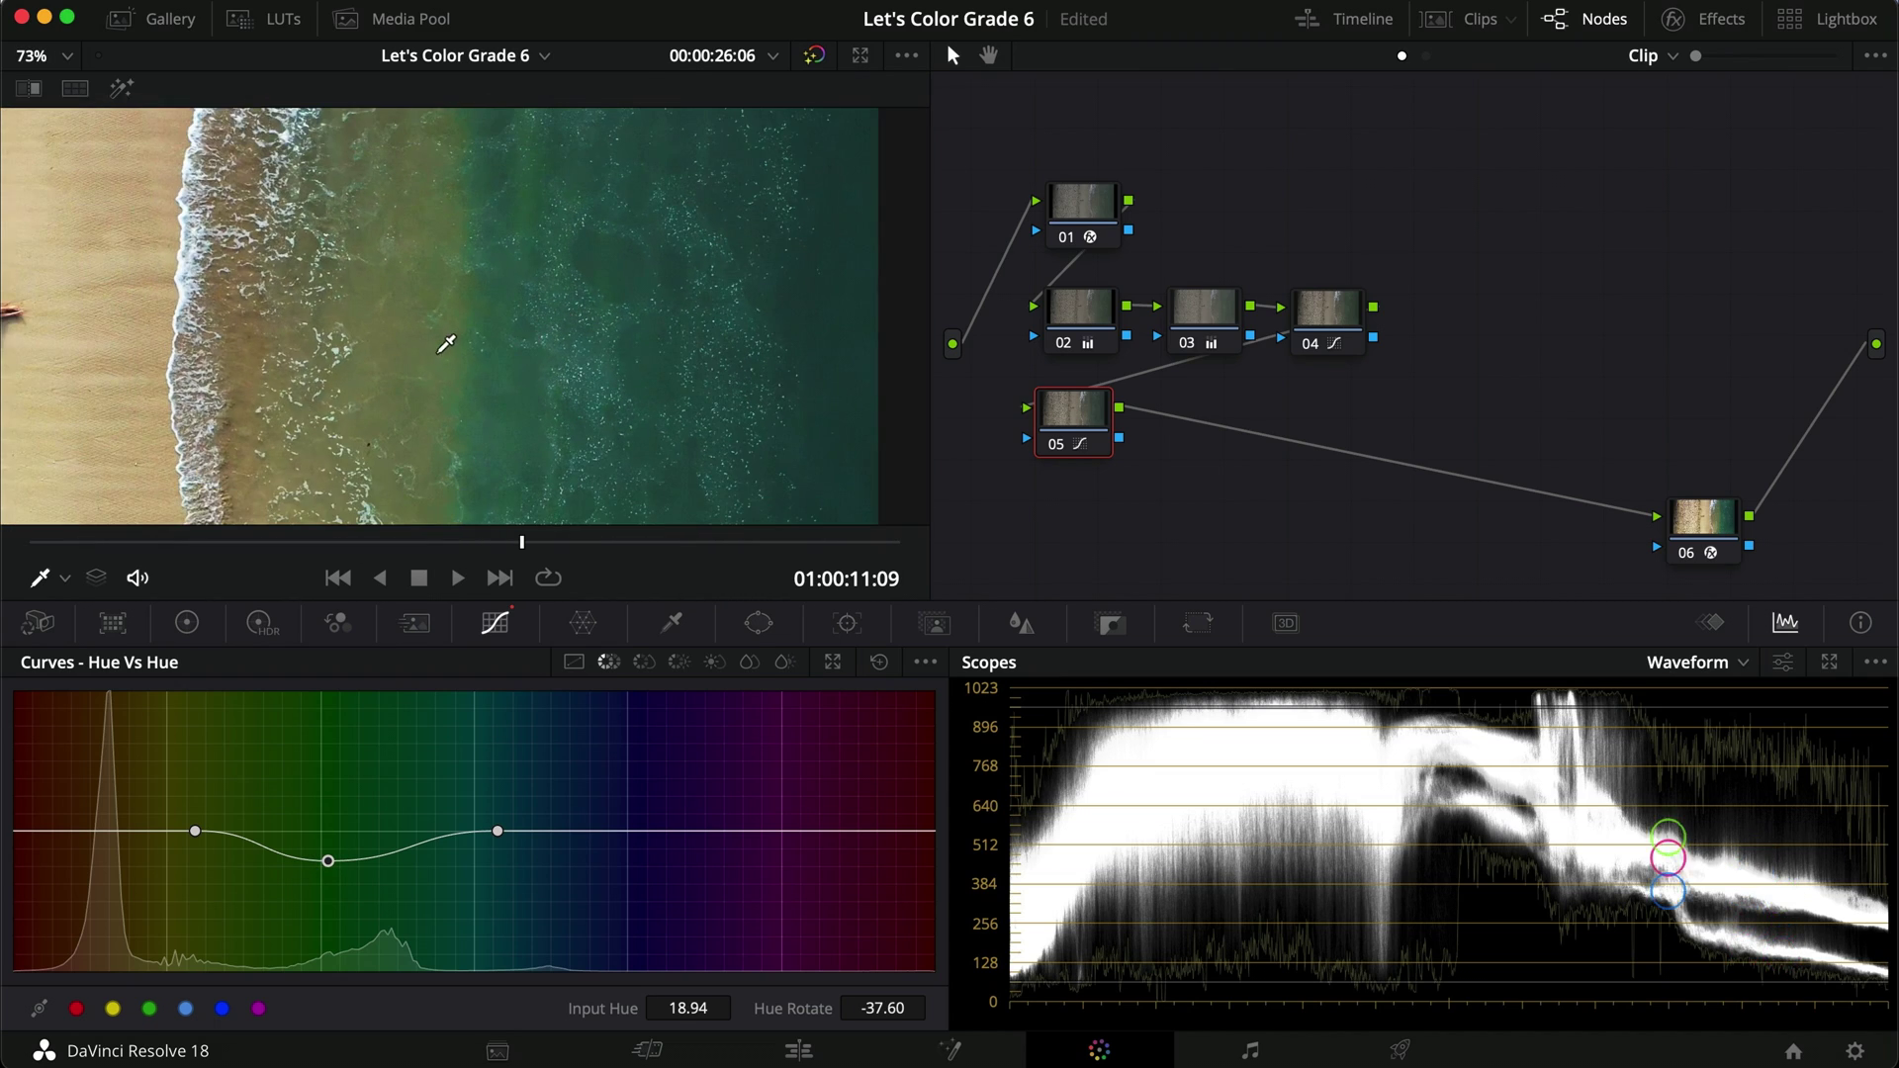
scroll(467, 405, down, 3)
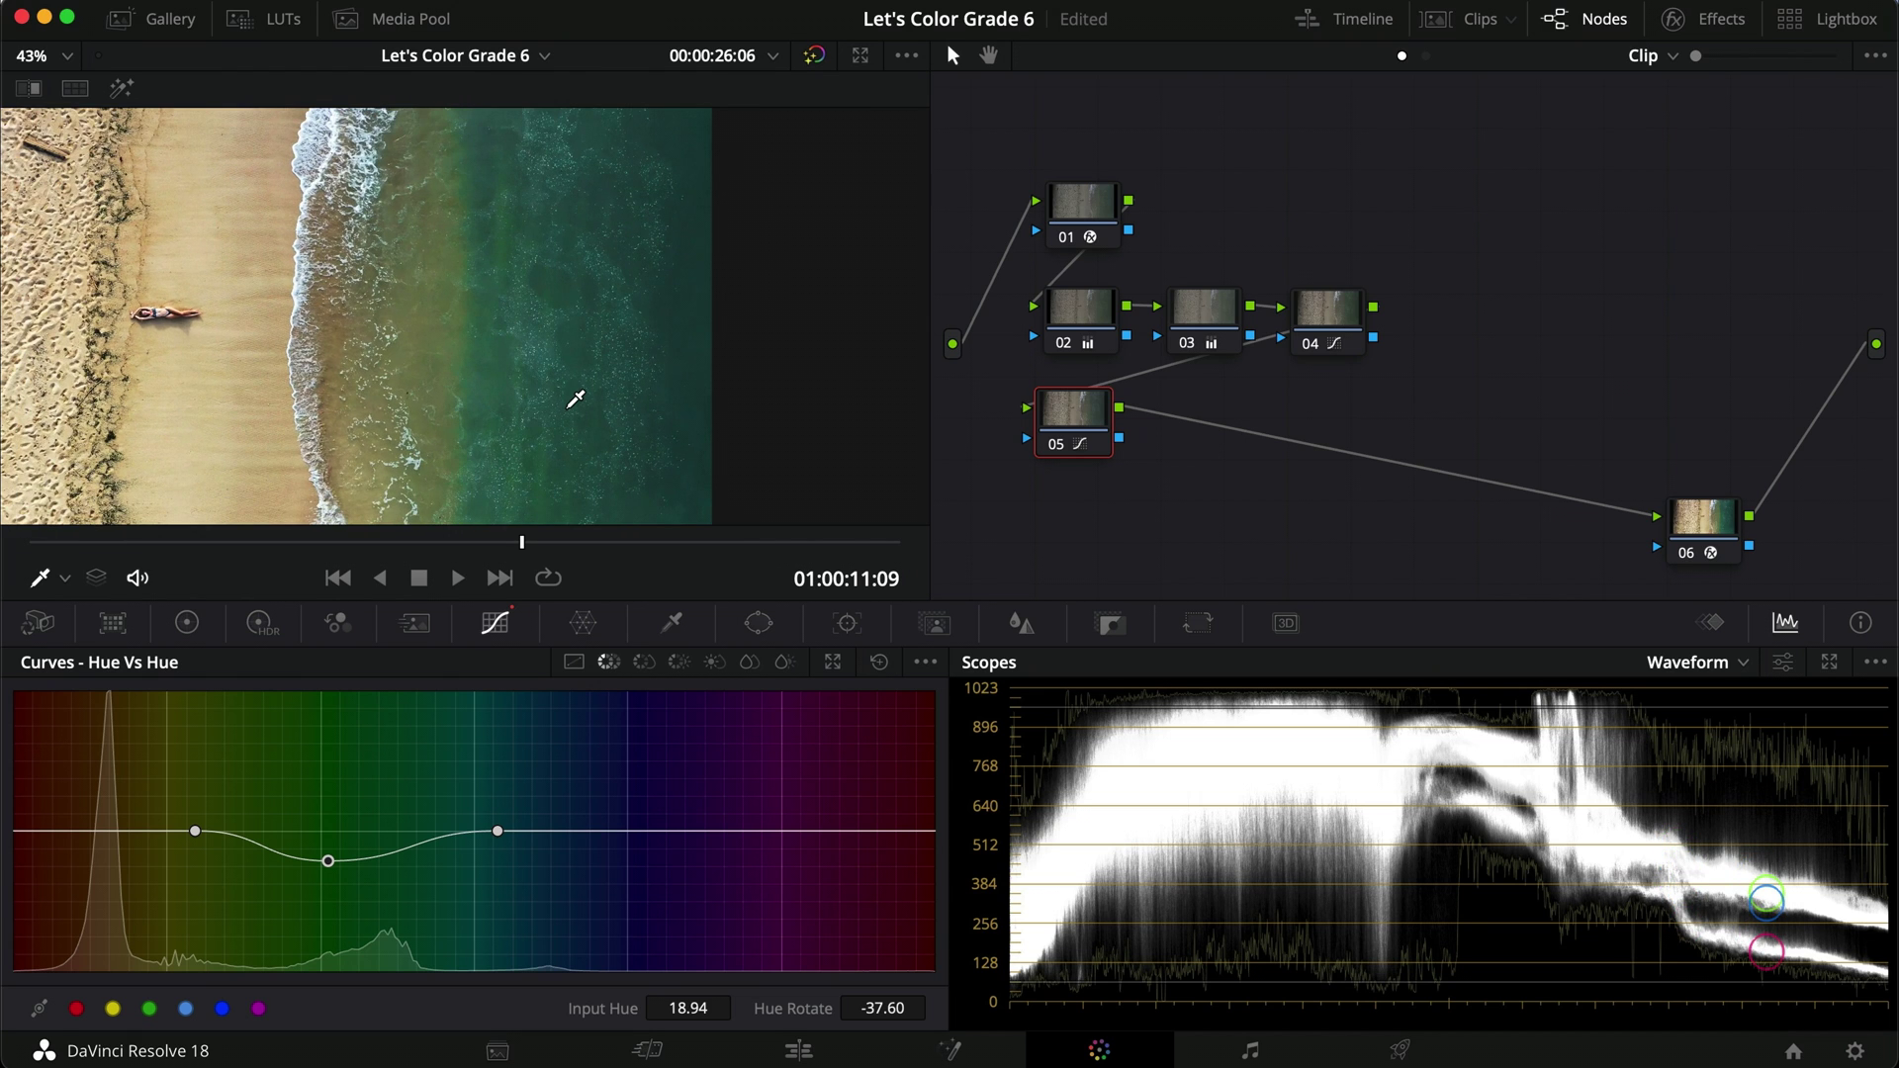
scroll(574, 399, down, 3)
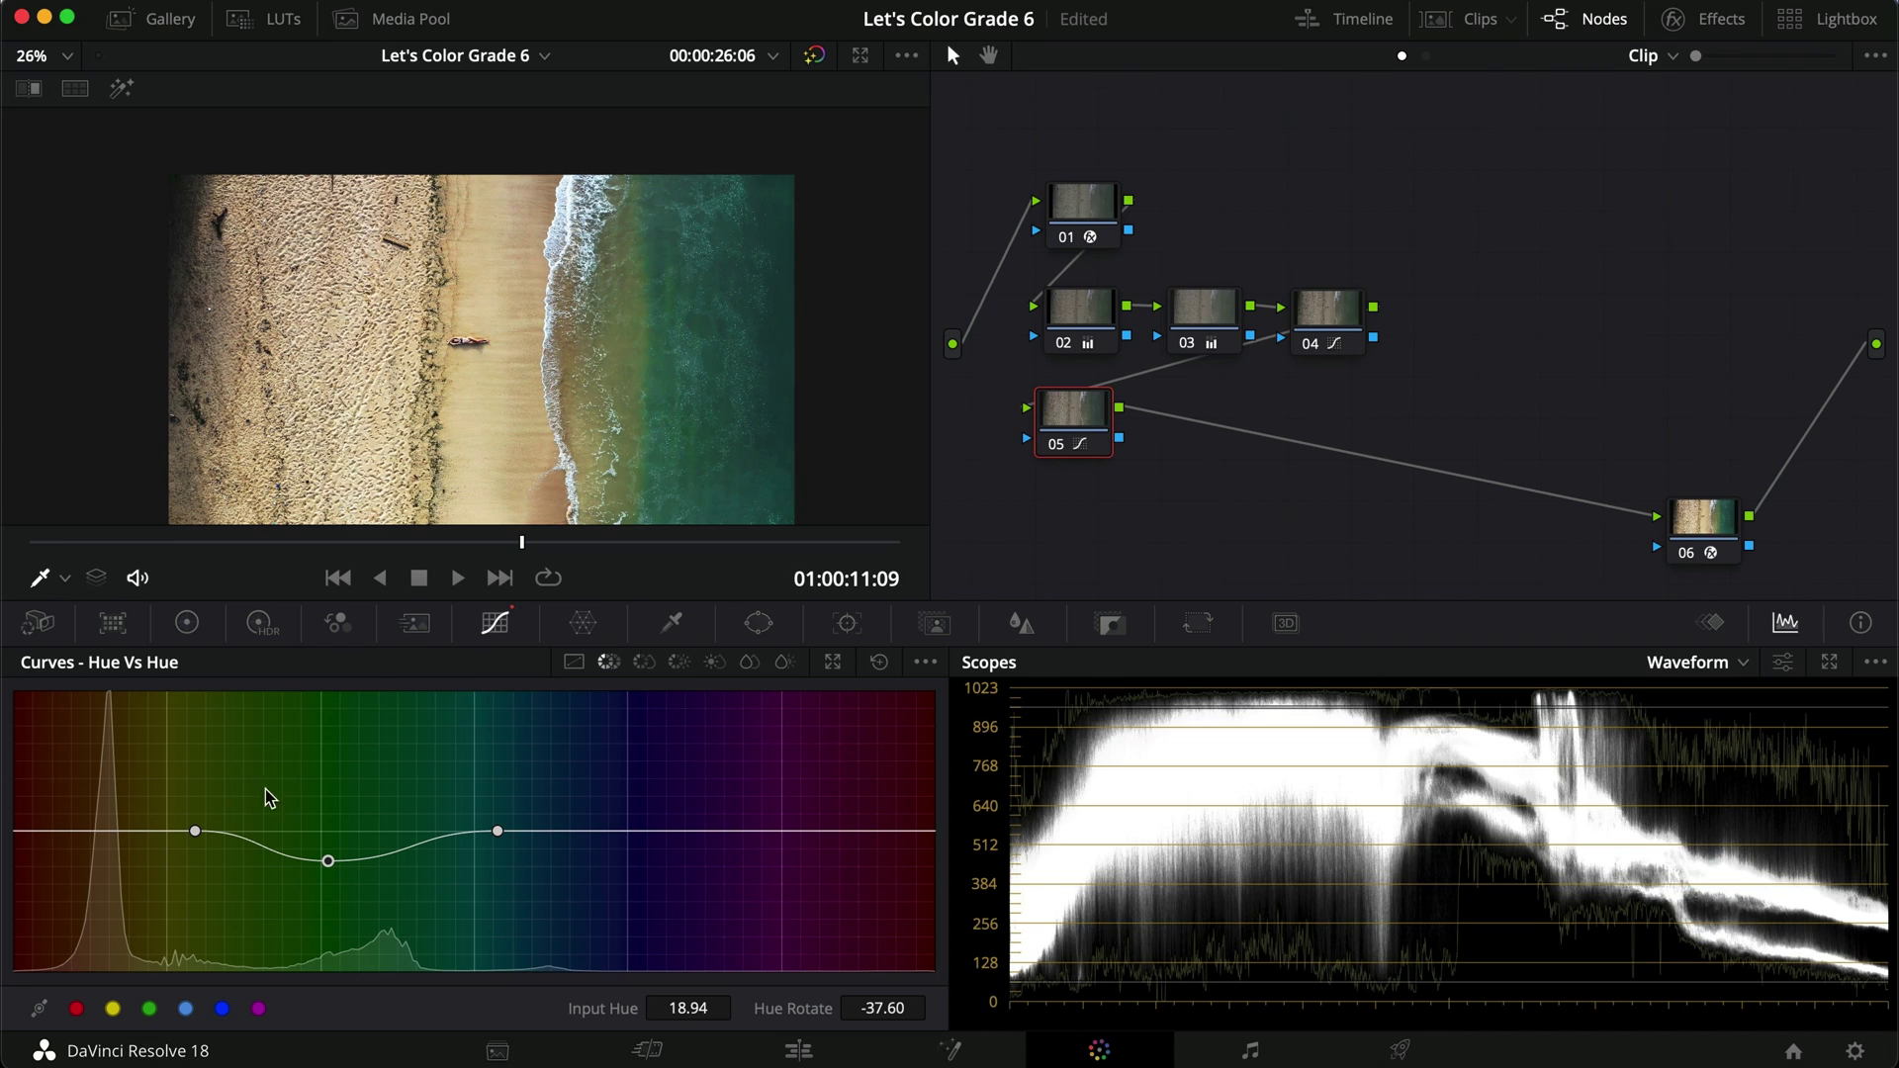
drag(329, 868, 329, 861)
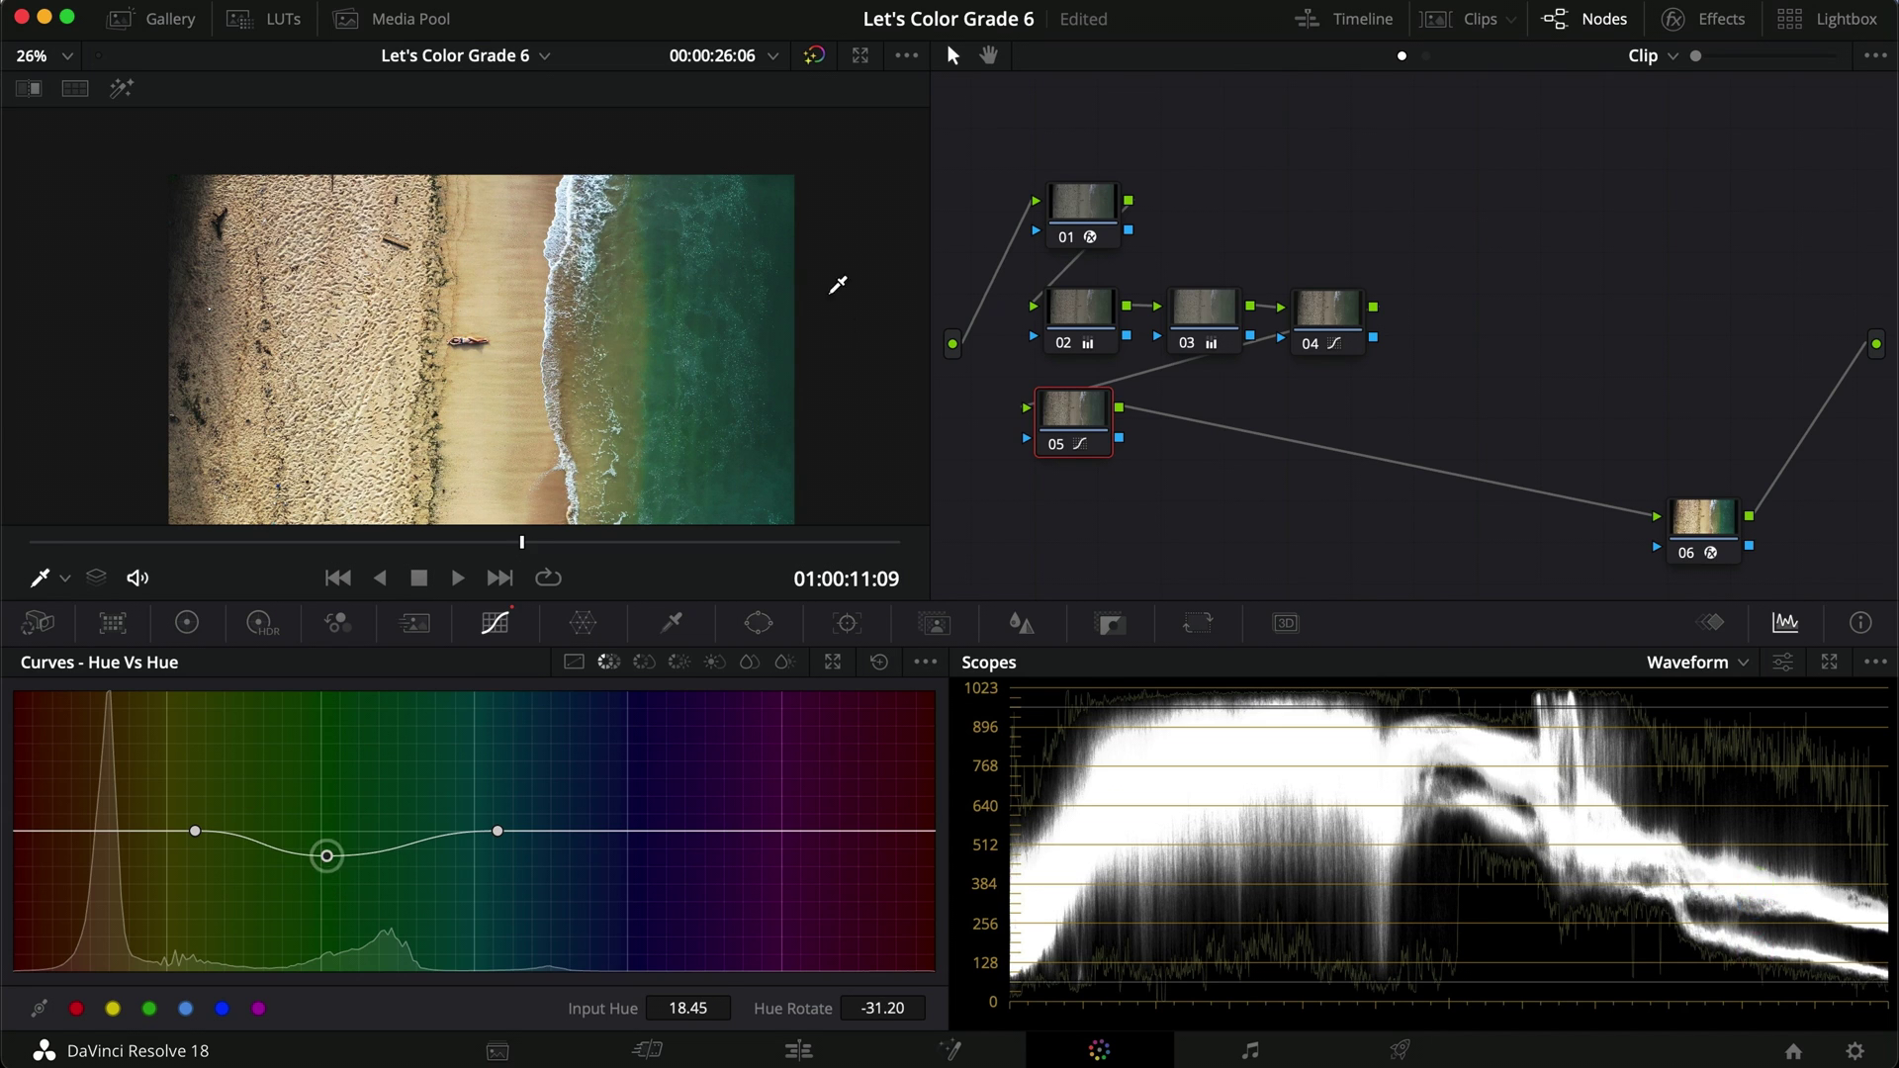
mouse_move(330, 865)
mouse_down()
mouse_move(327, 835)
mouse_move(335, 864)
mouse_up()
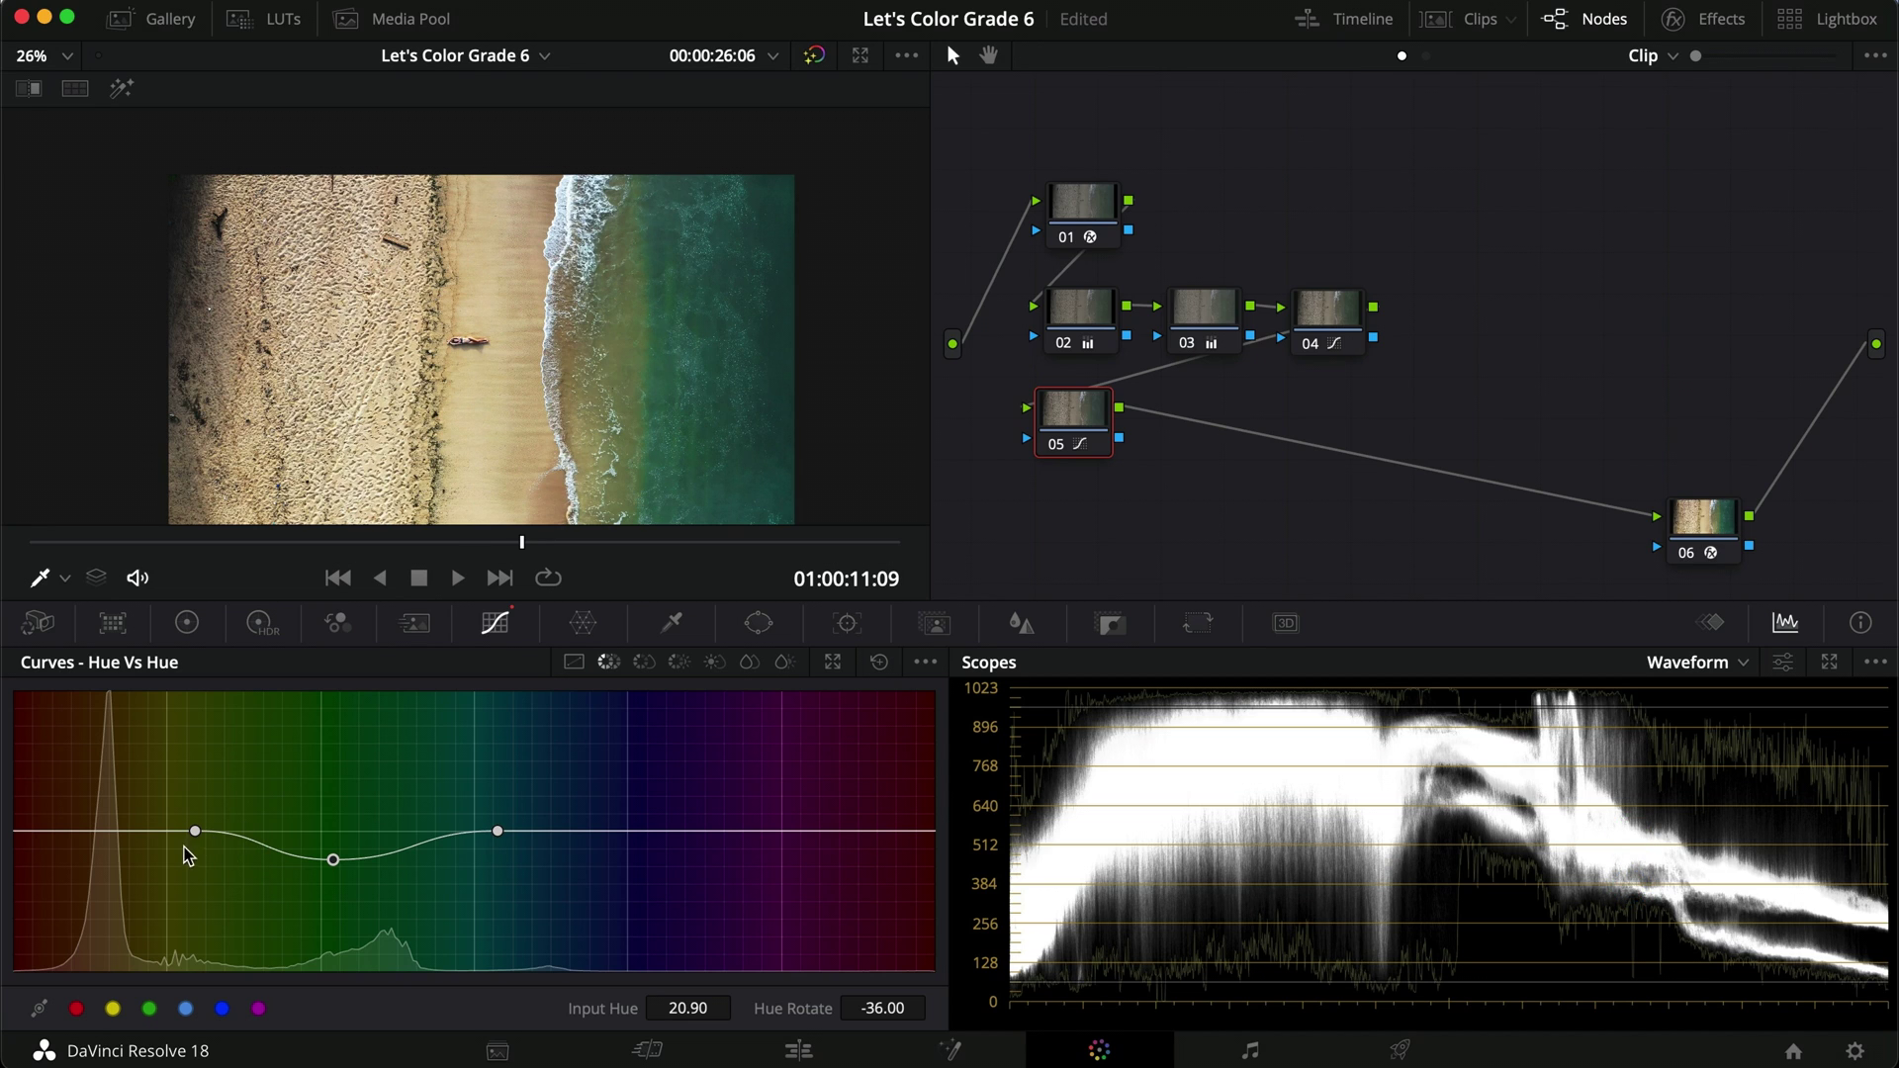
Anchor node 05's Hue Vs Sat curve near input hues 323.10 and 97.80, and slightly lower the green saturation between them.
click(644, 662)
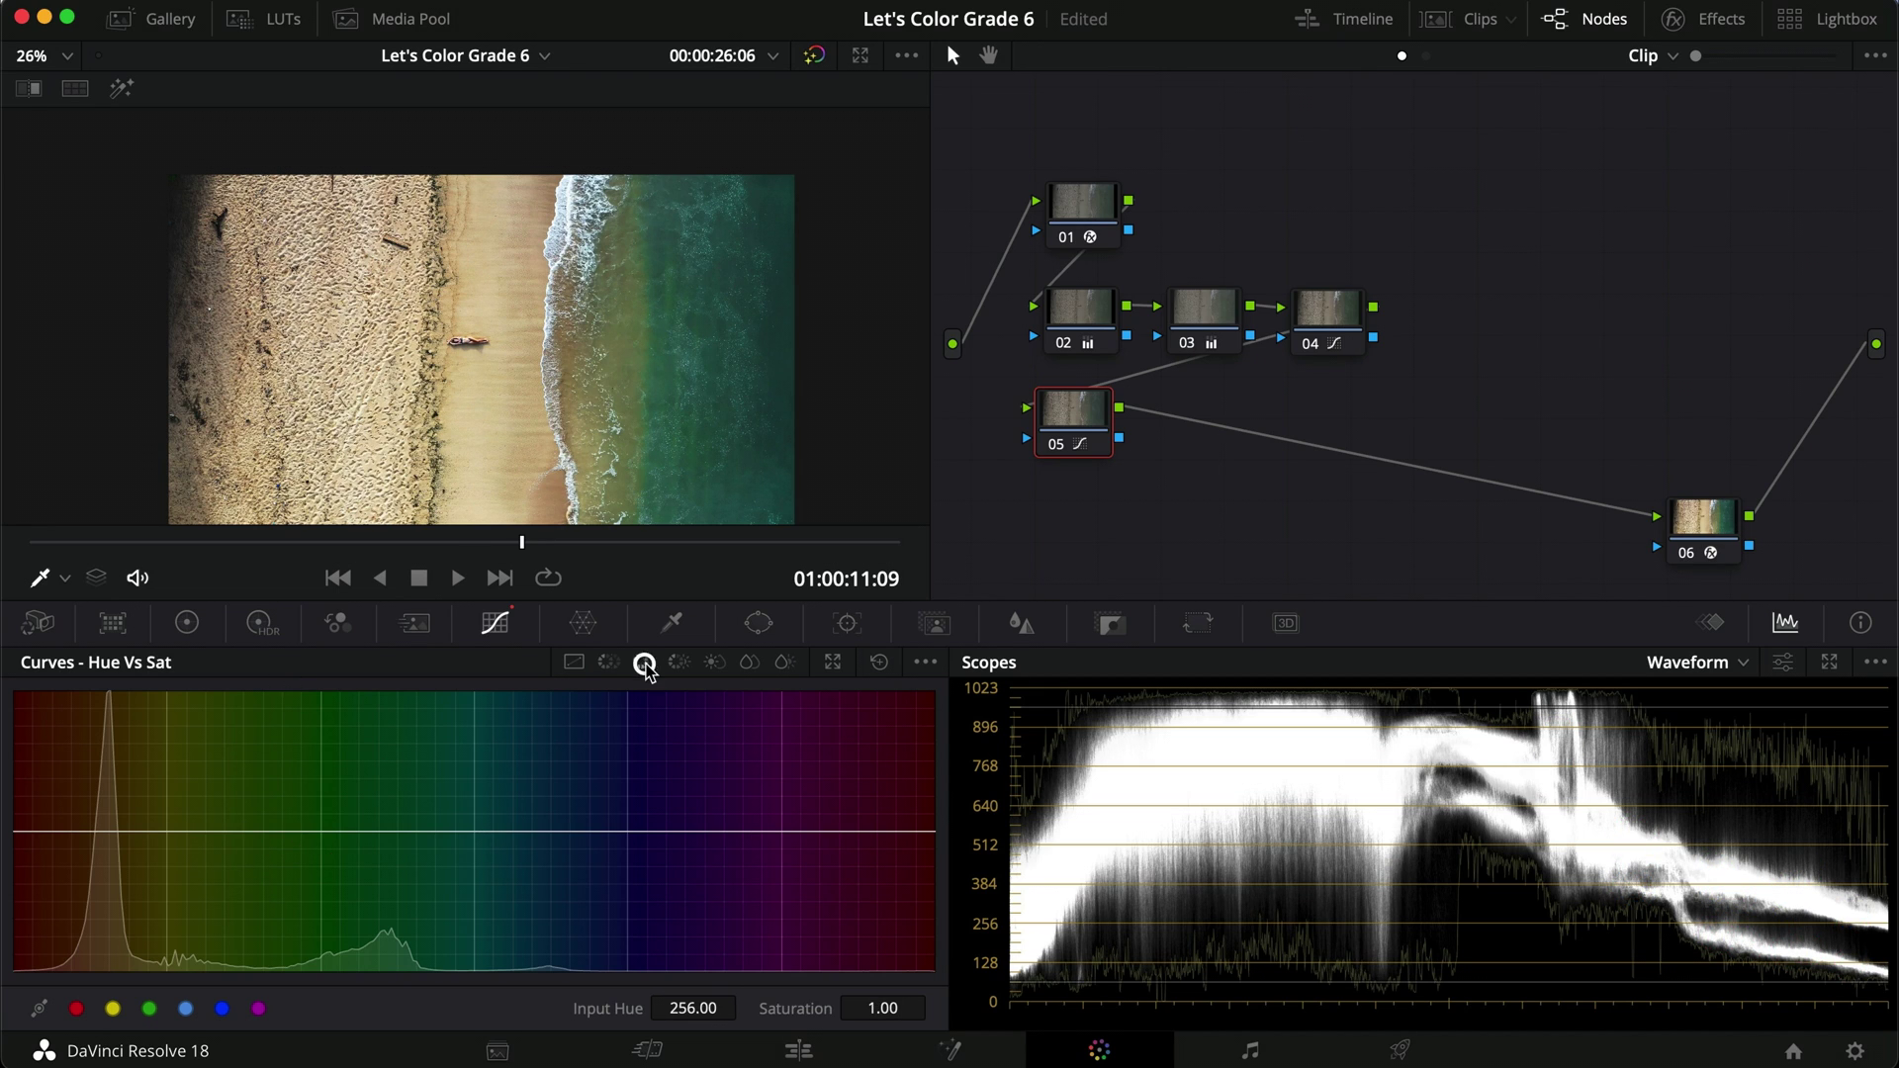
click(184, 833)
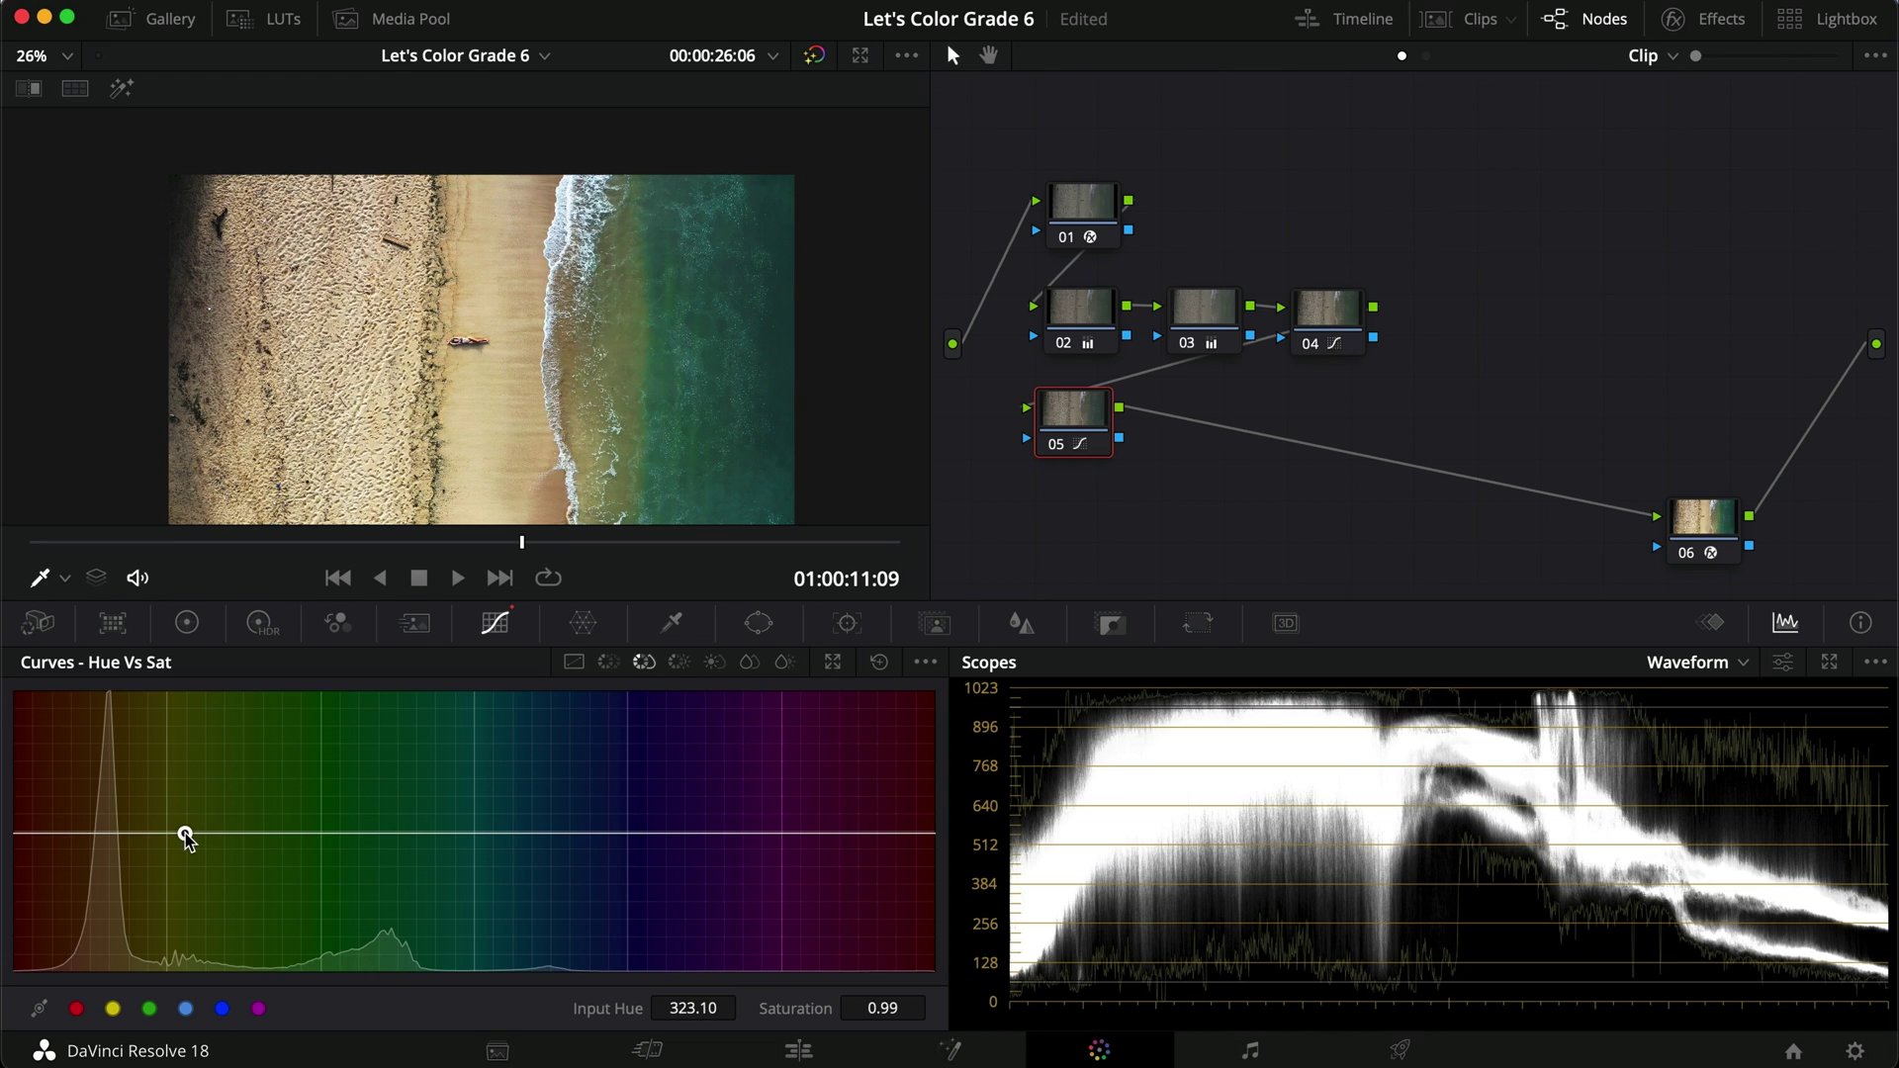
click(530, 832)
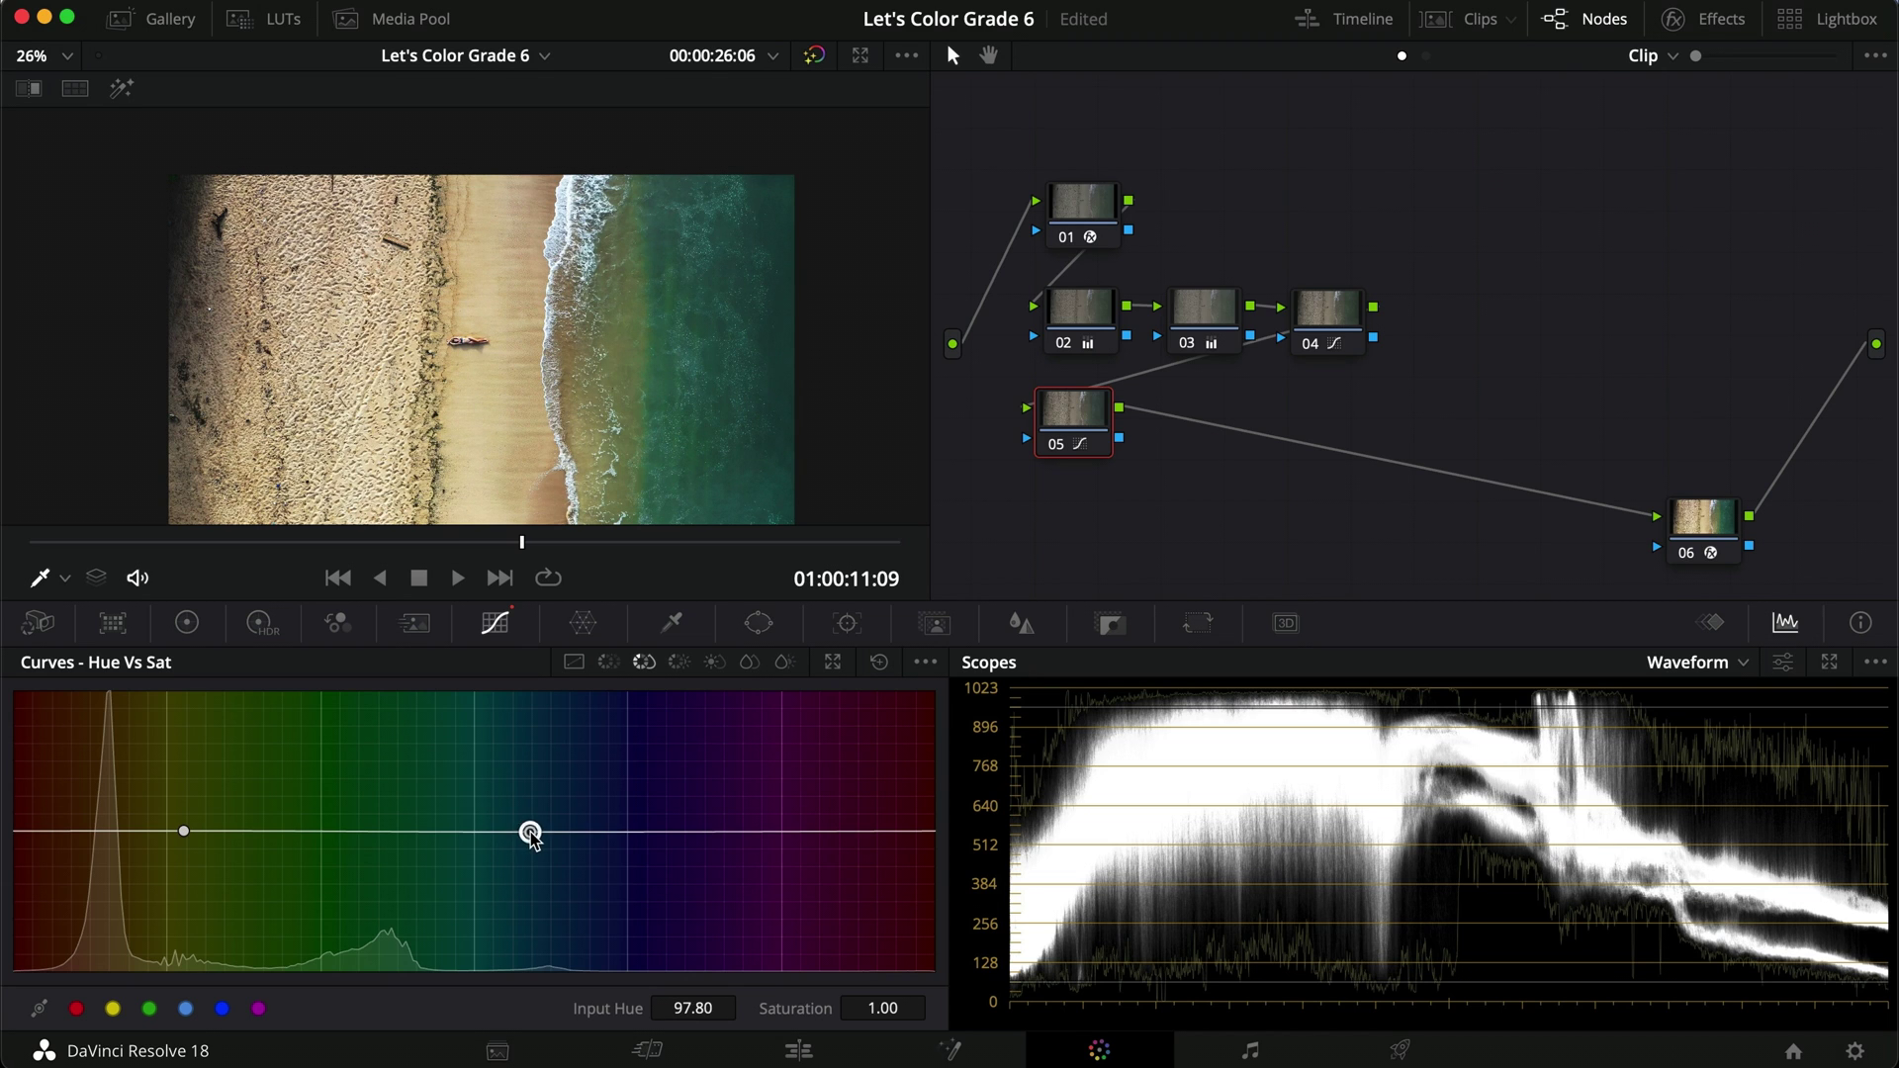
drag(334, 838, 222, 685)
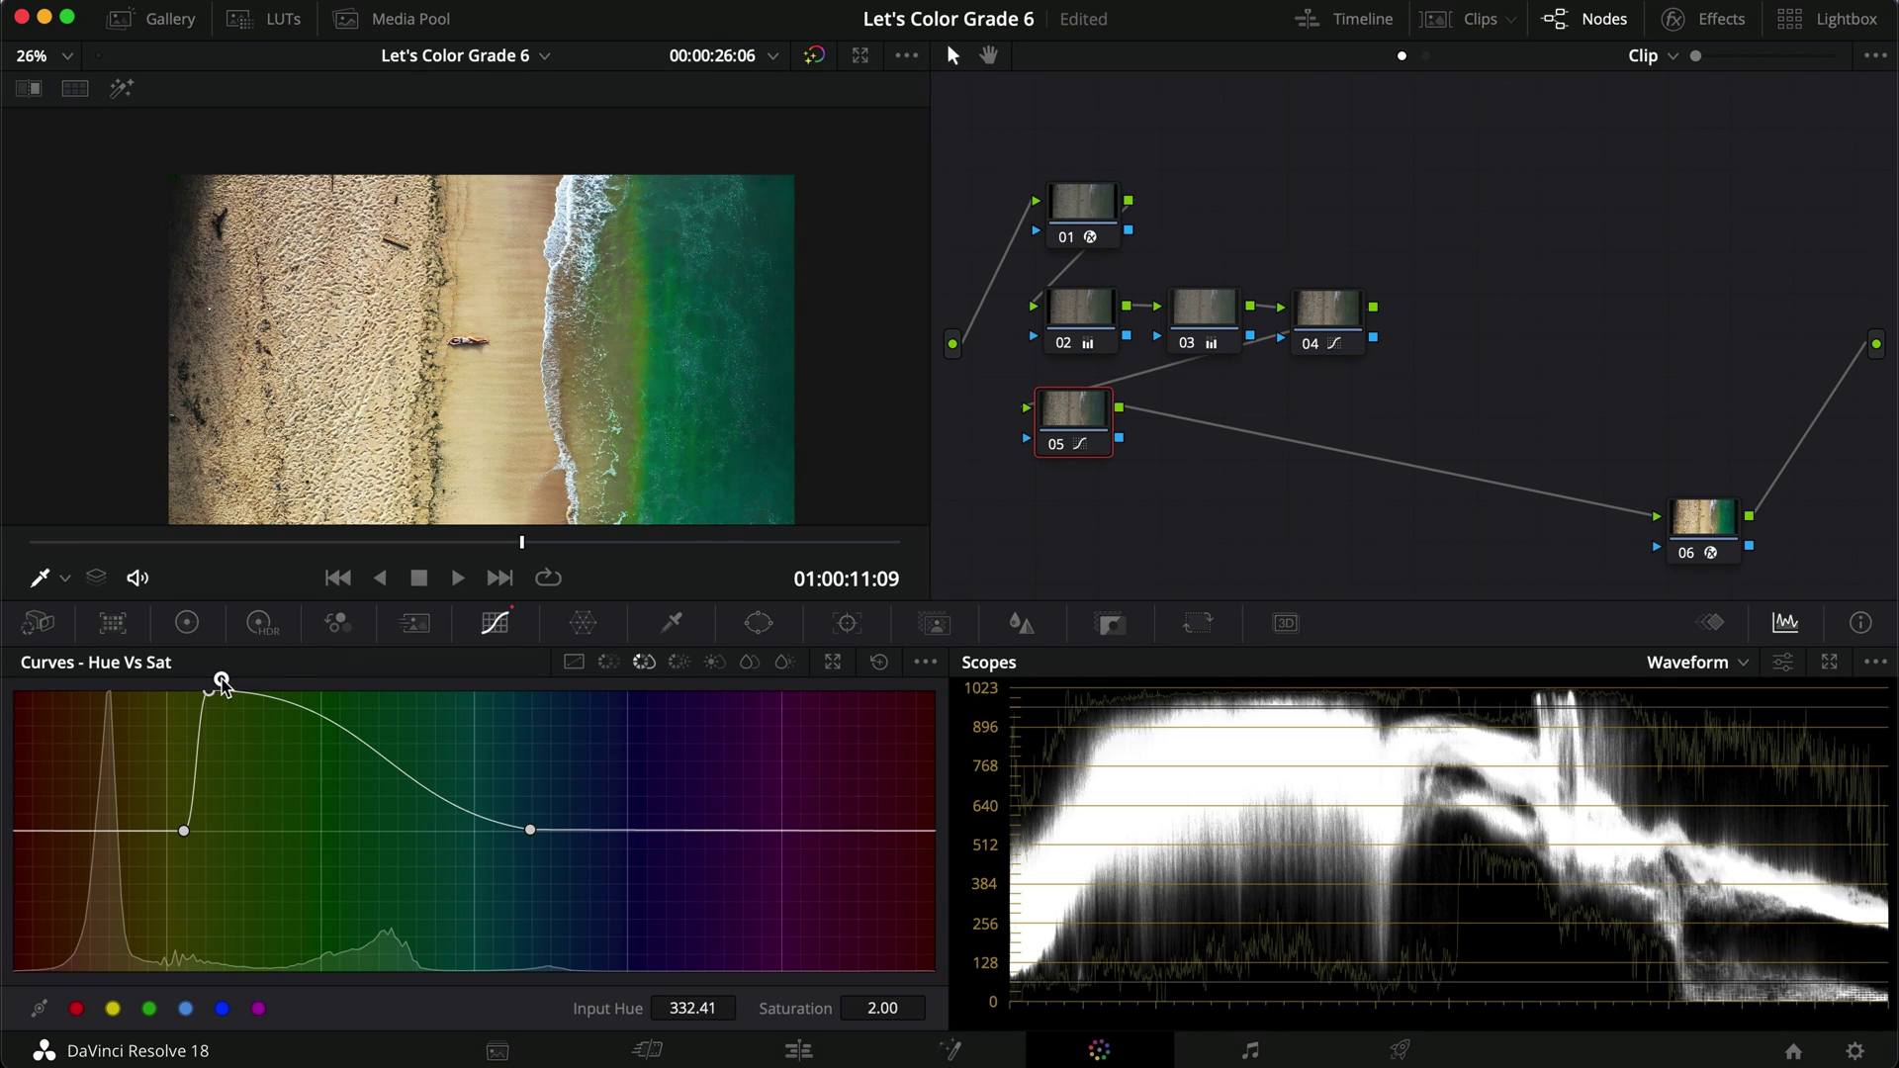
drag(378, 672, 326, 847)
Anchor the Hue Vs Lum curve on both sides of green and raise the luminance gain to 1.17 at input hue 17.47.
click(681, 661)
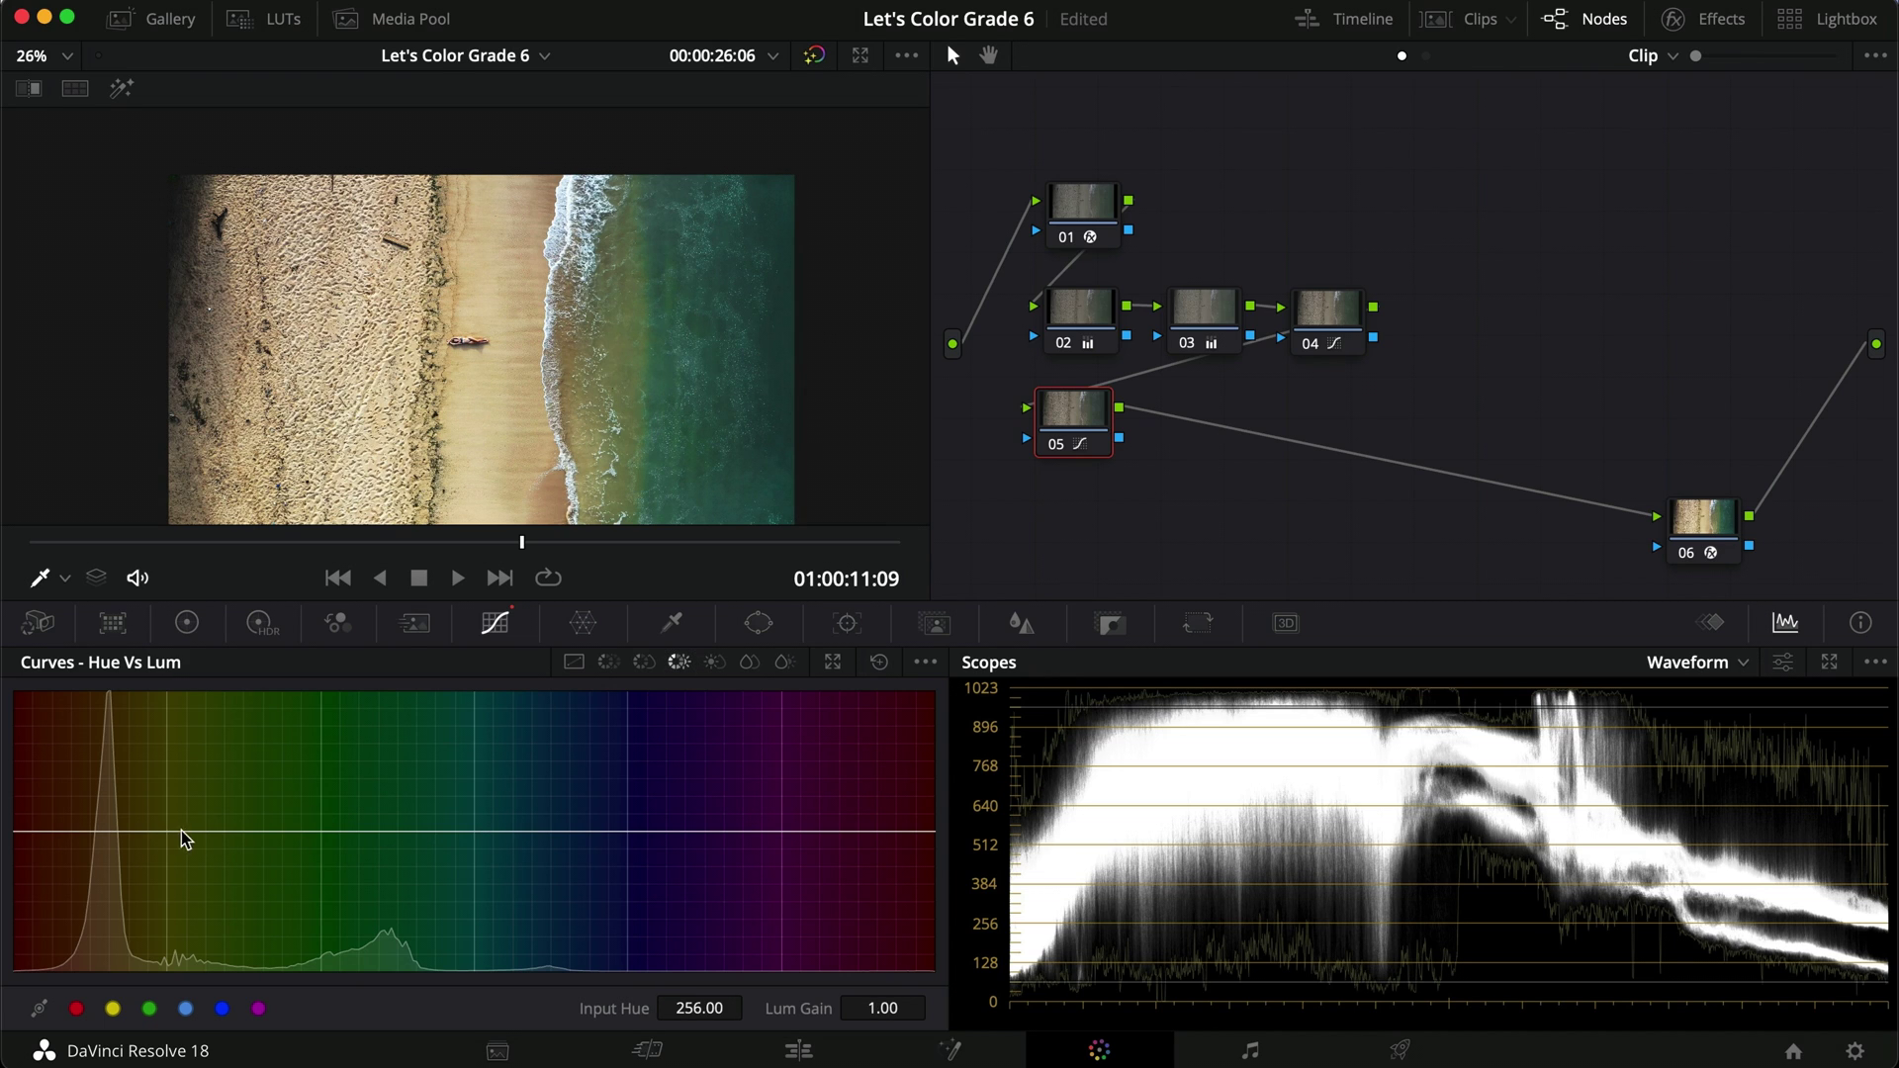
click(184, 833)
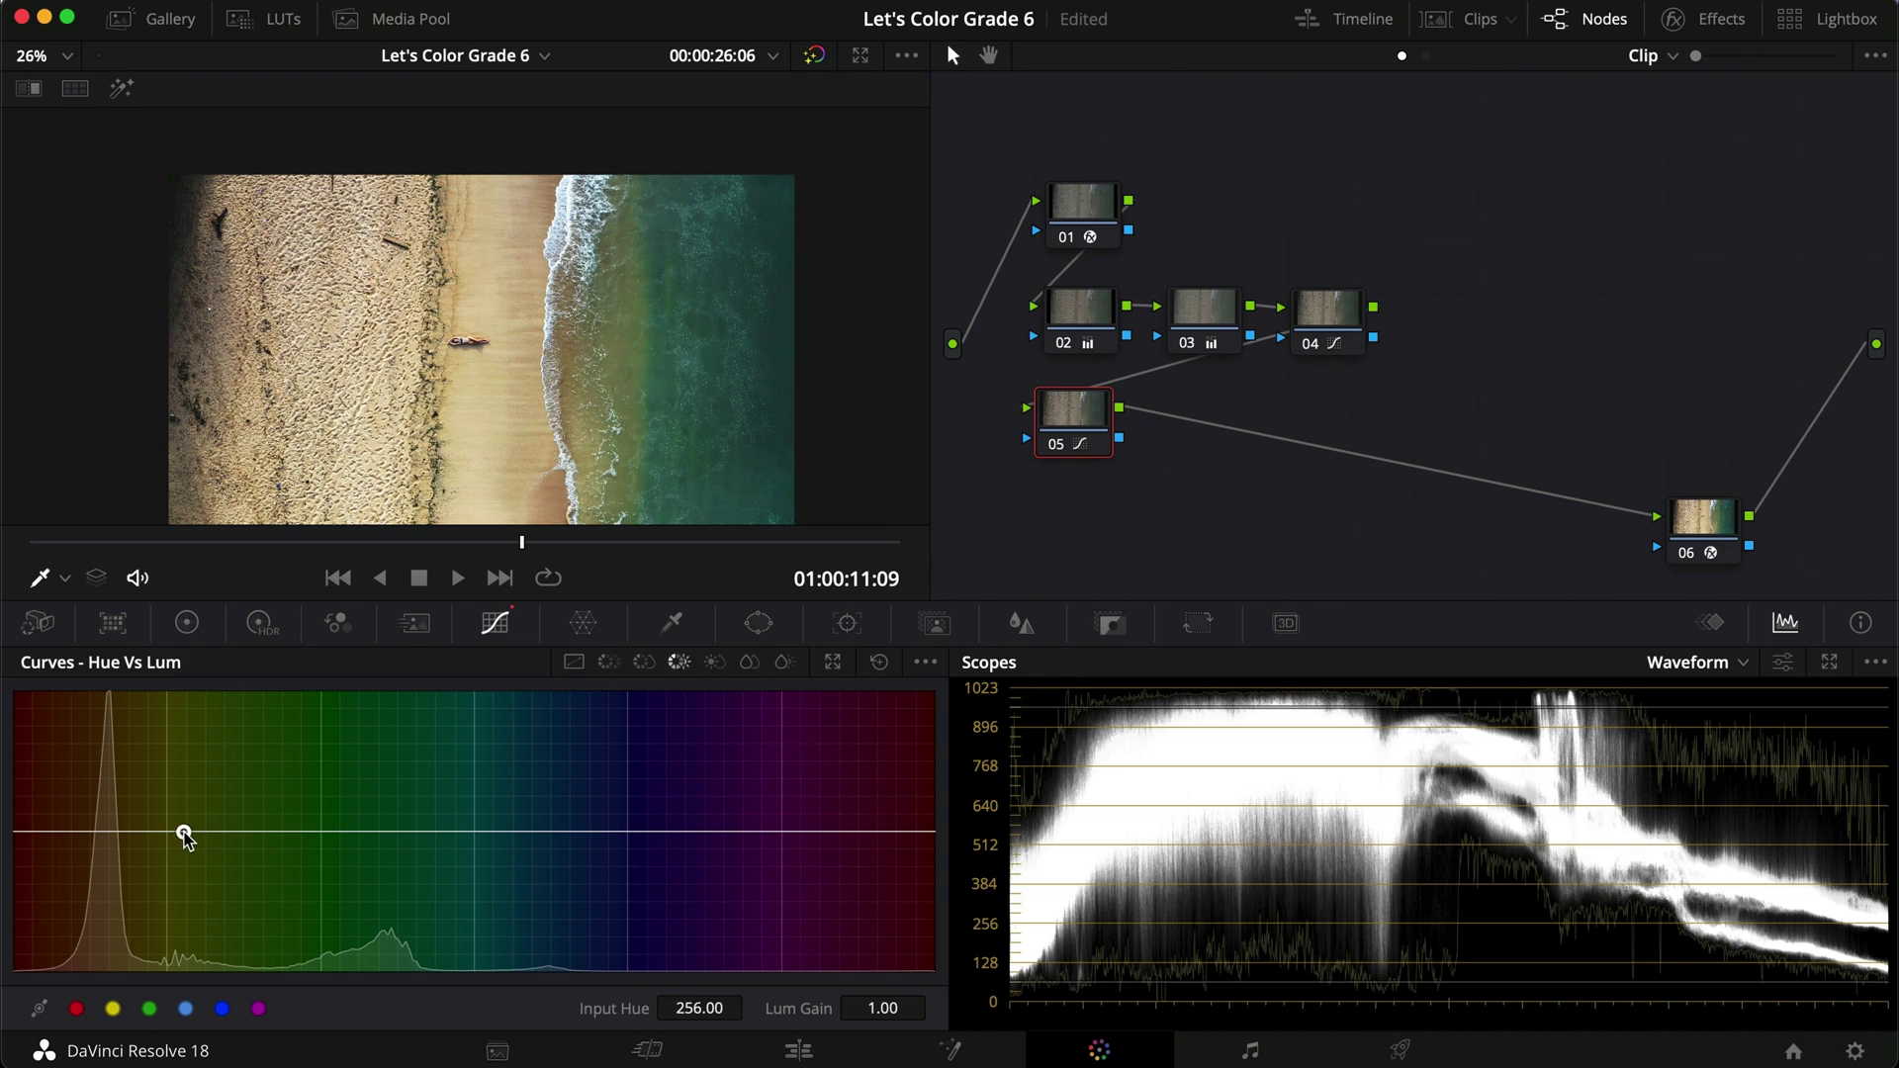
click(530, 833)
mouse_move(329, 833)
mouse_down()
mouse_move(328, 772)
mouse_move(326, 920)
mouse_move(324, 788)
mouse_move(324, 818)
mouse_up()
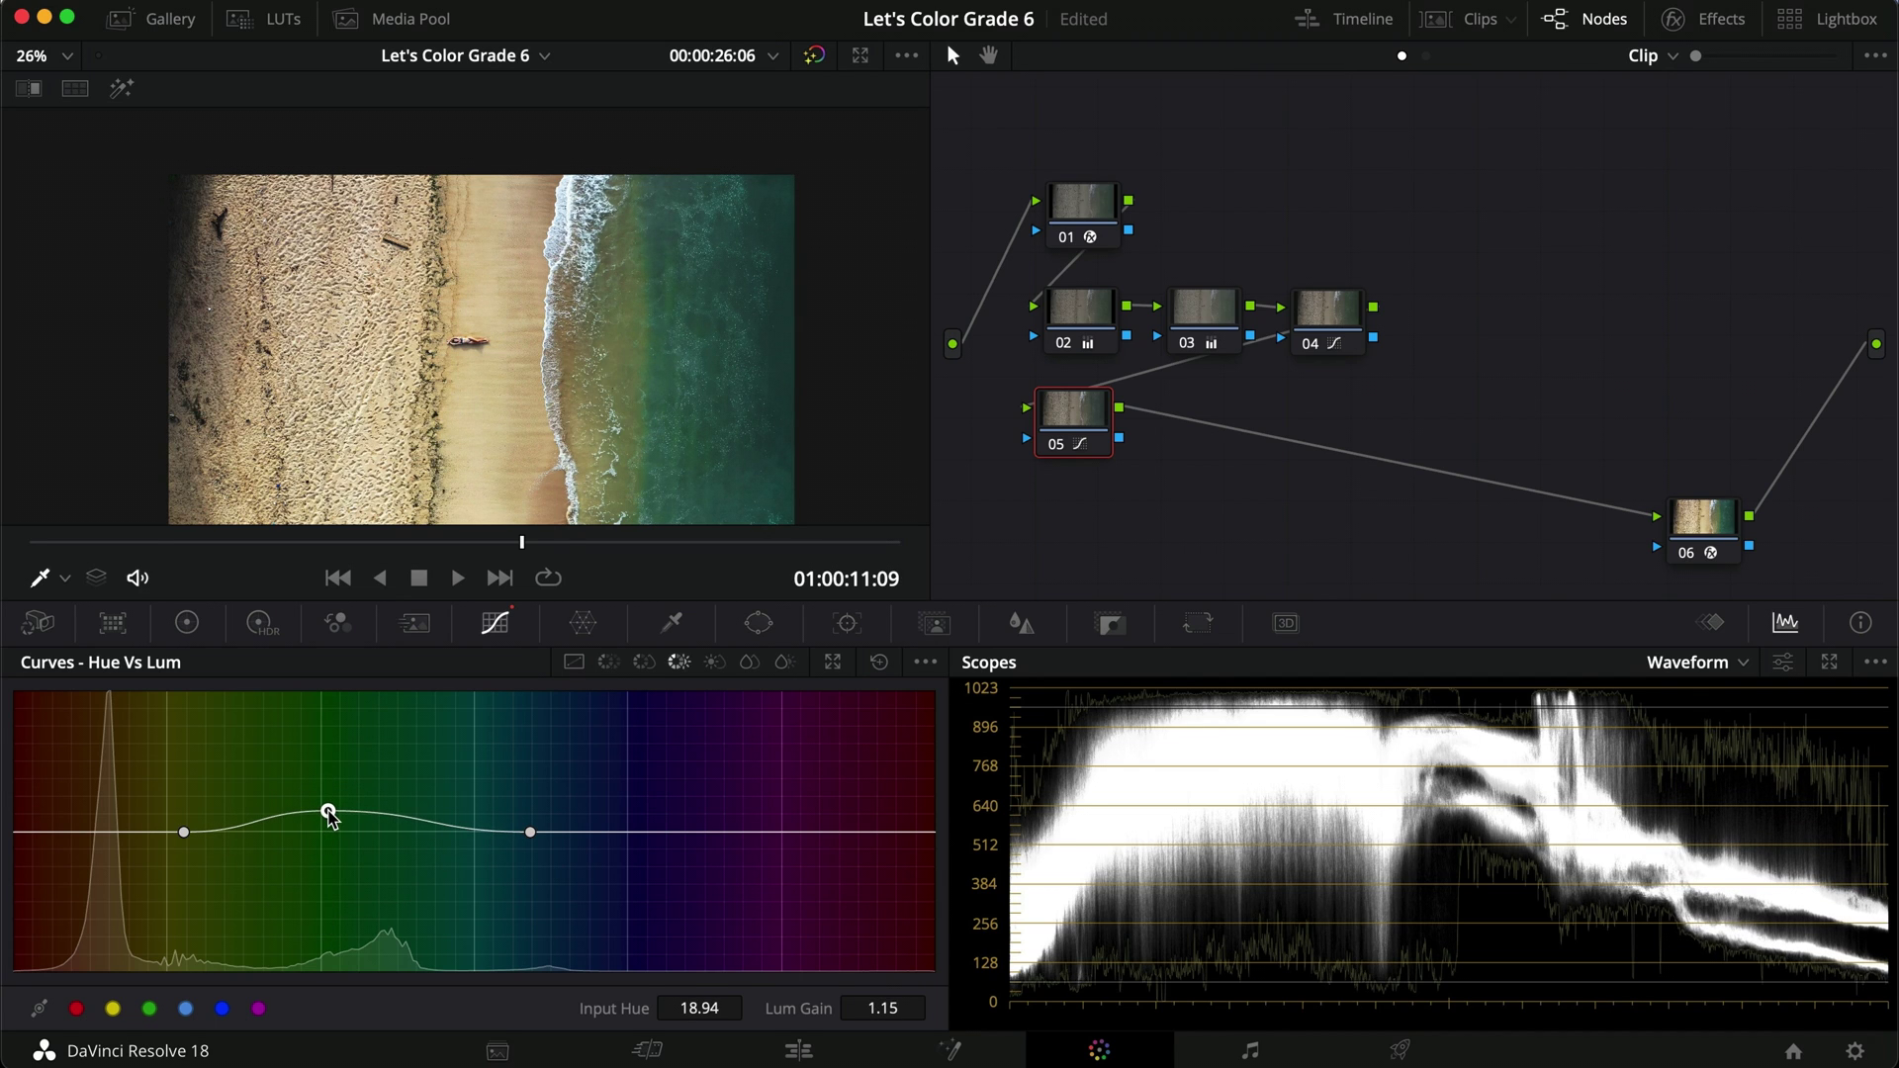
Compare the footage with node 05 off and on in full screen, examining the green-to-teal water transition.
key(super+f)
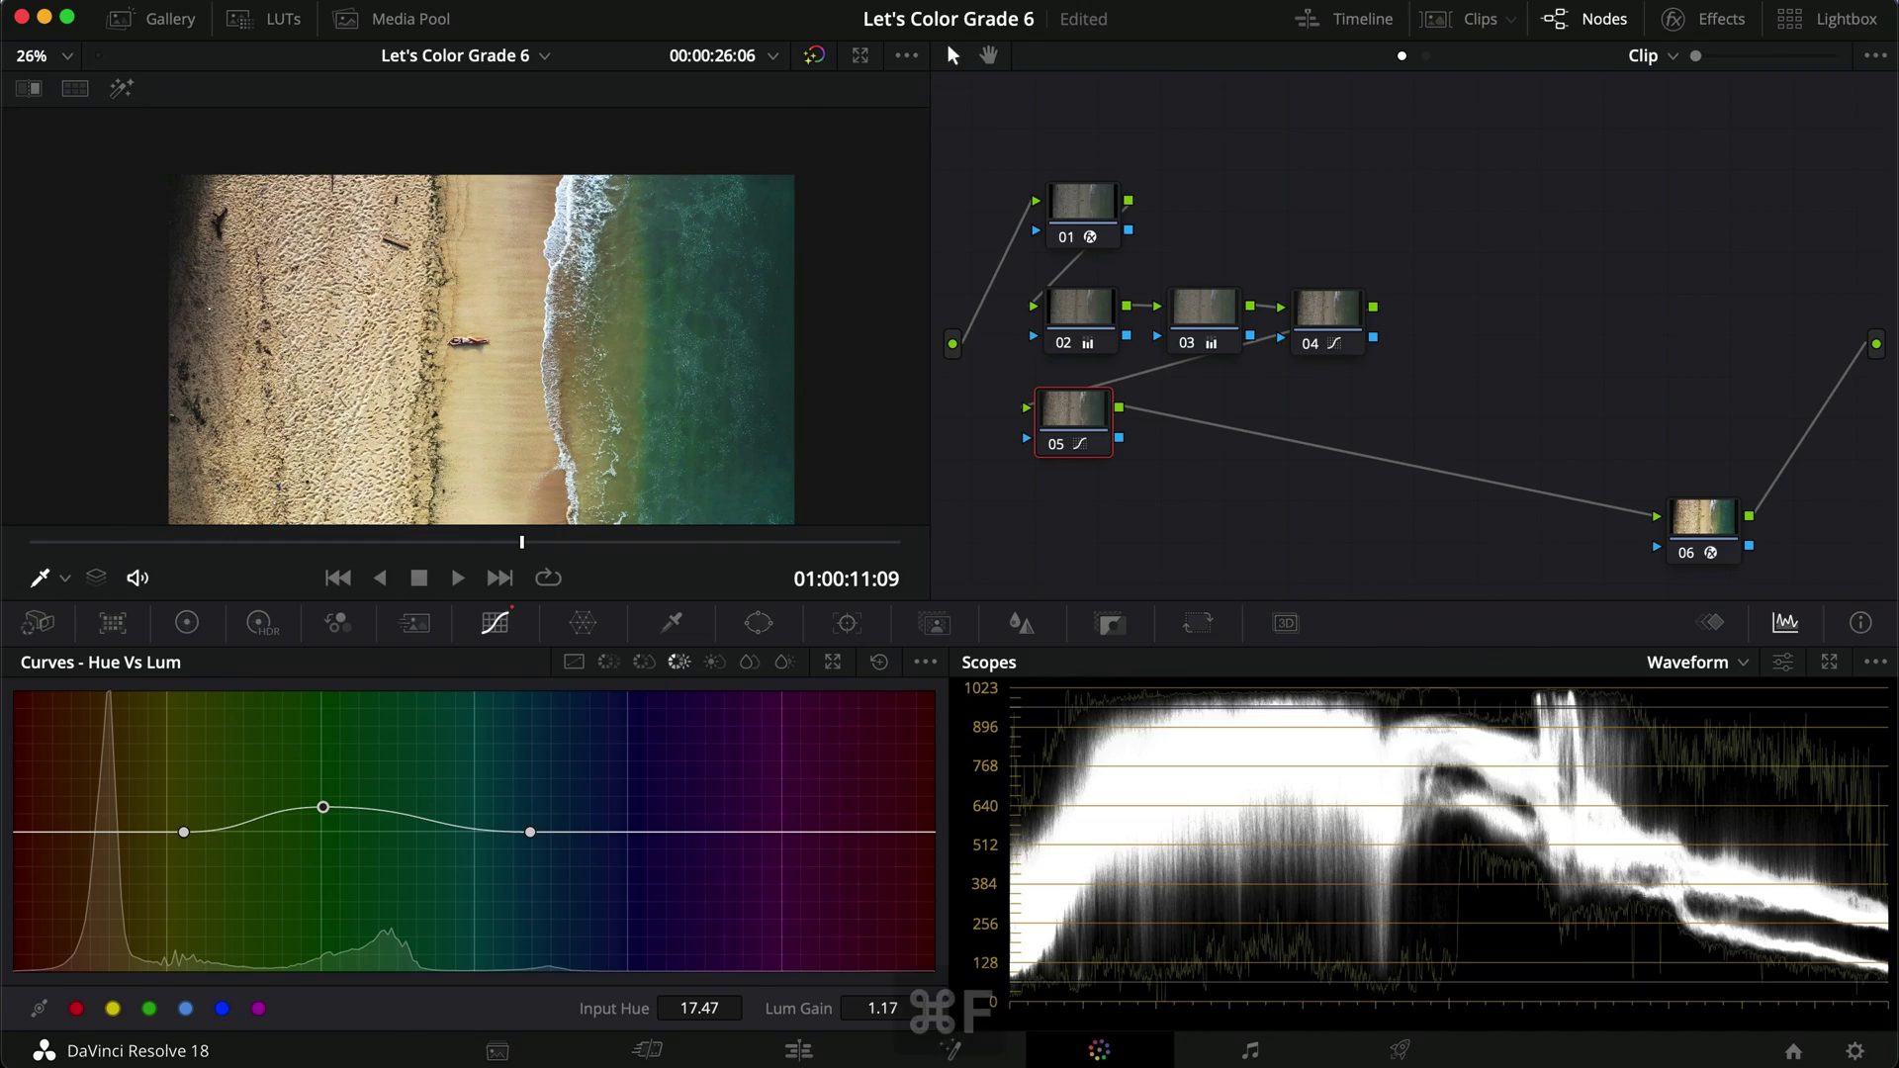
key(super+d)
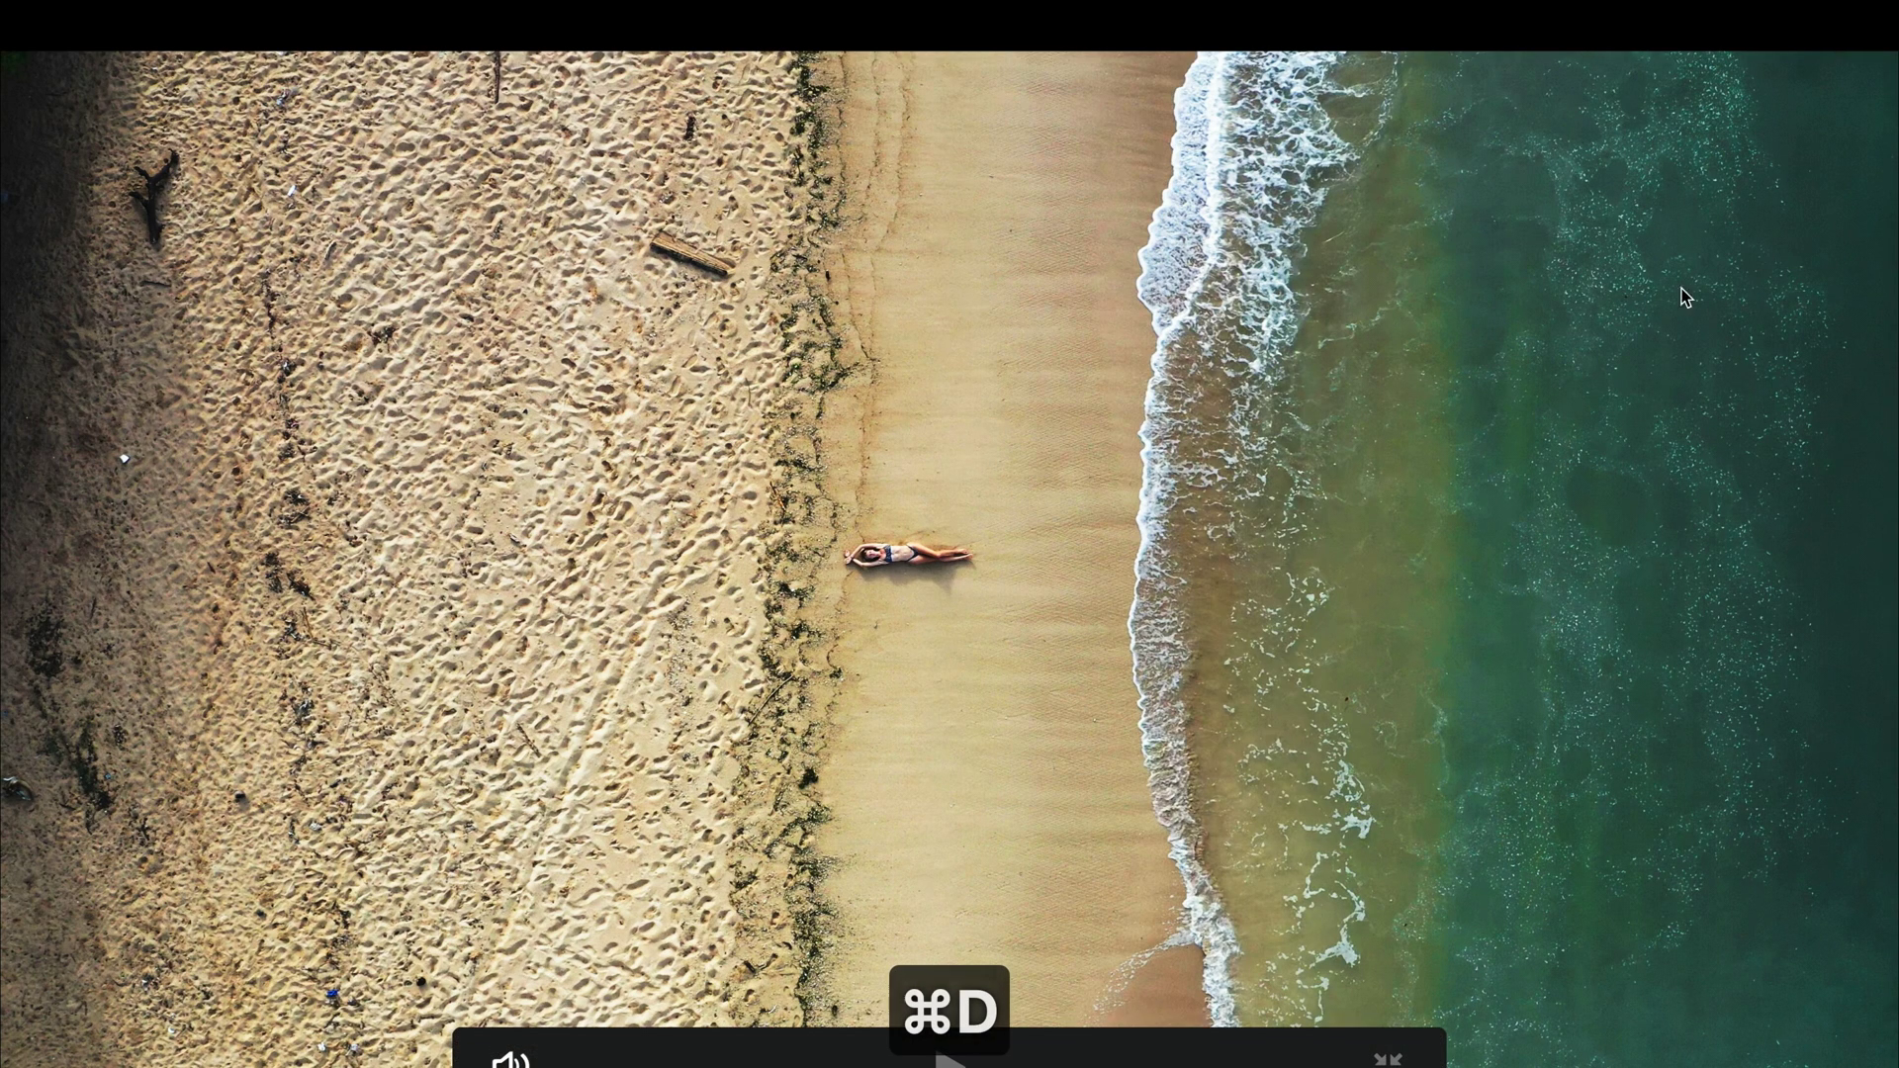
key(super+d)
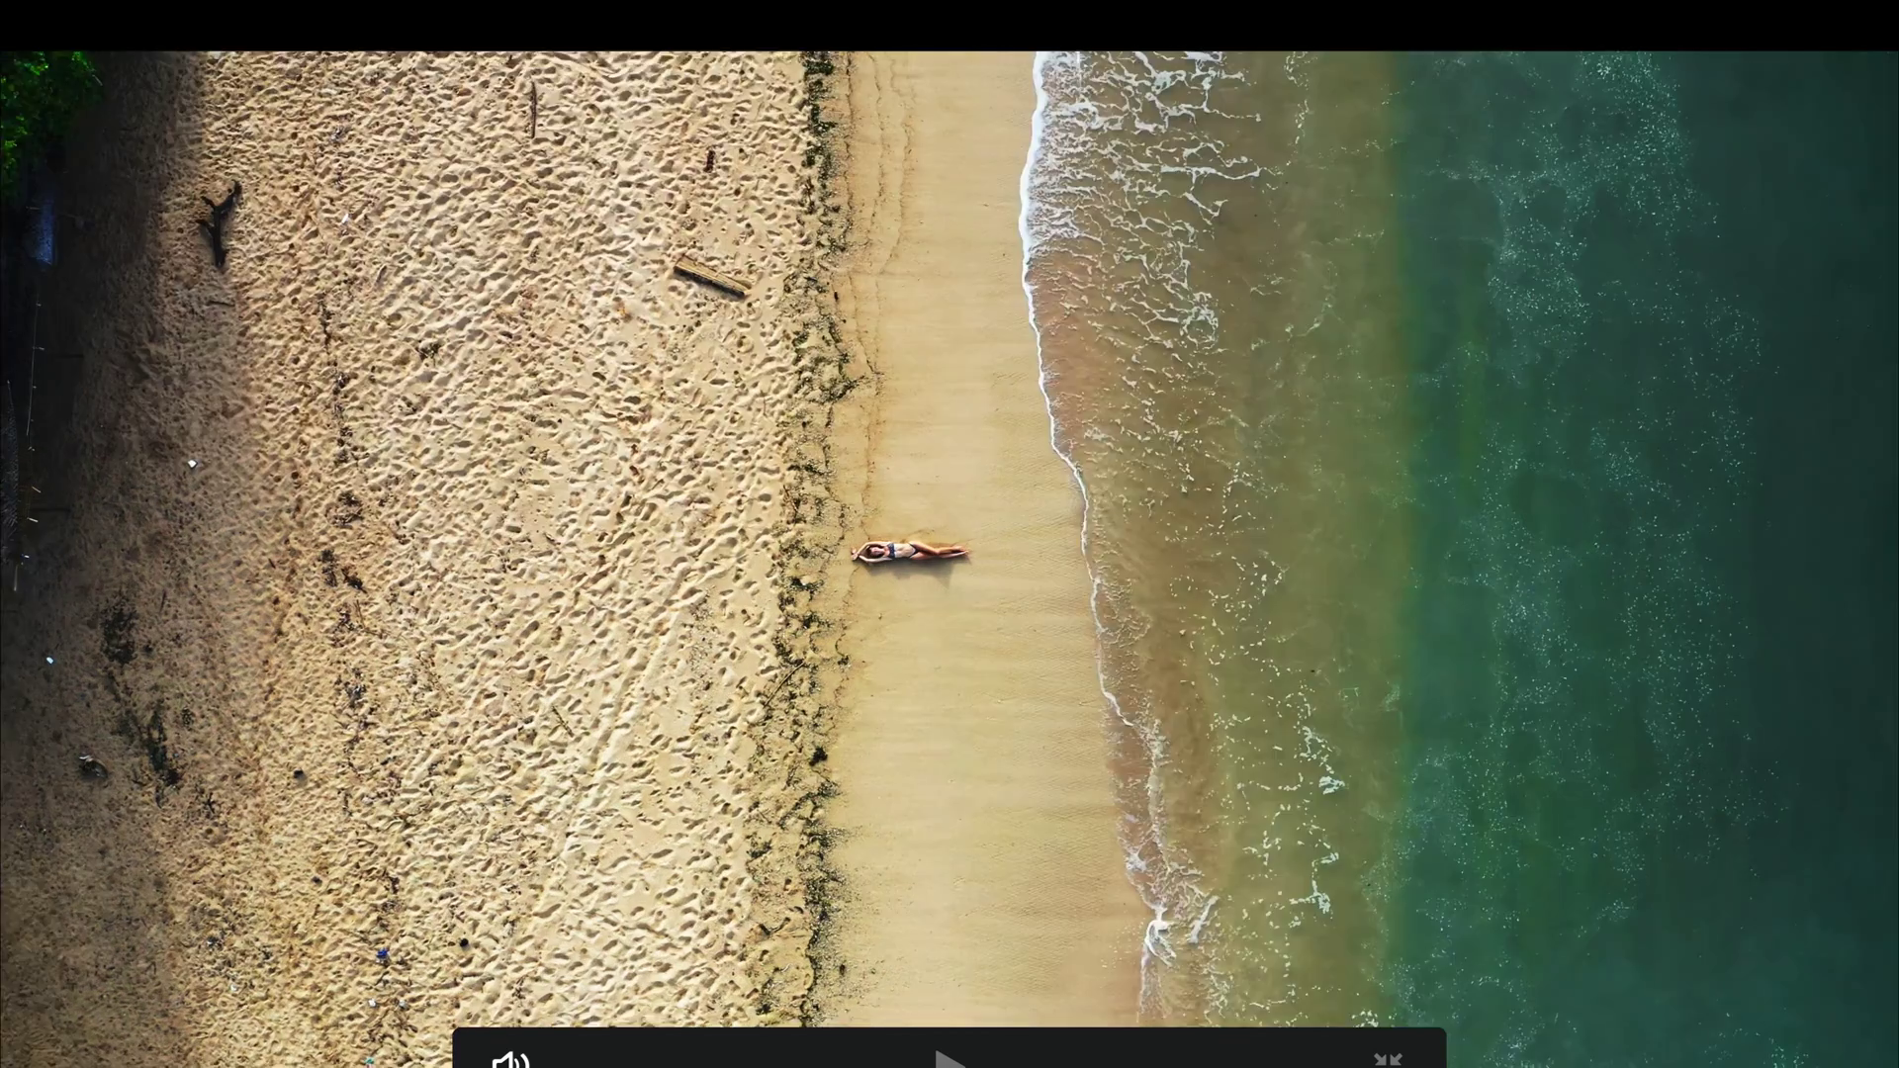
key(super+f)
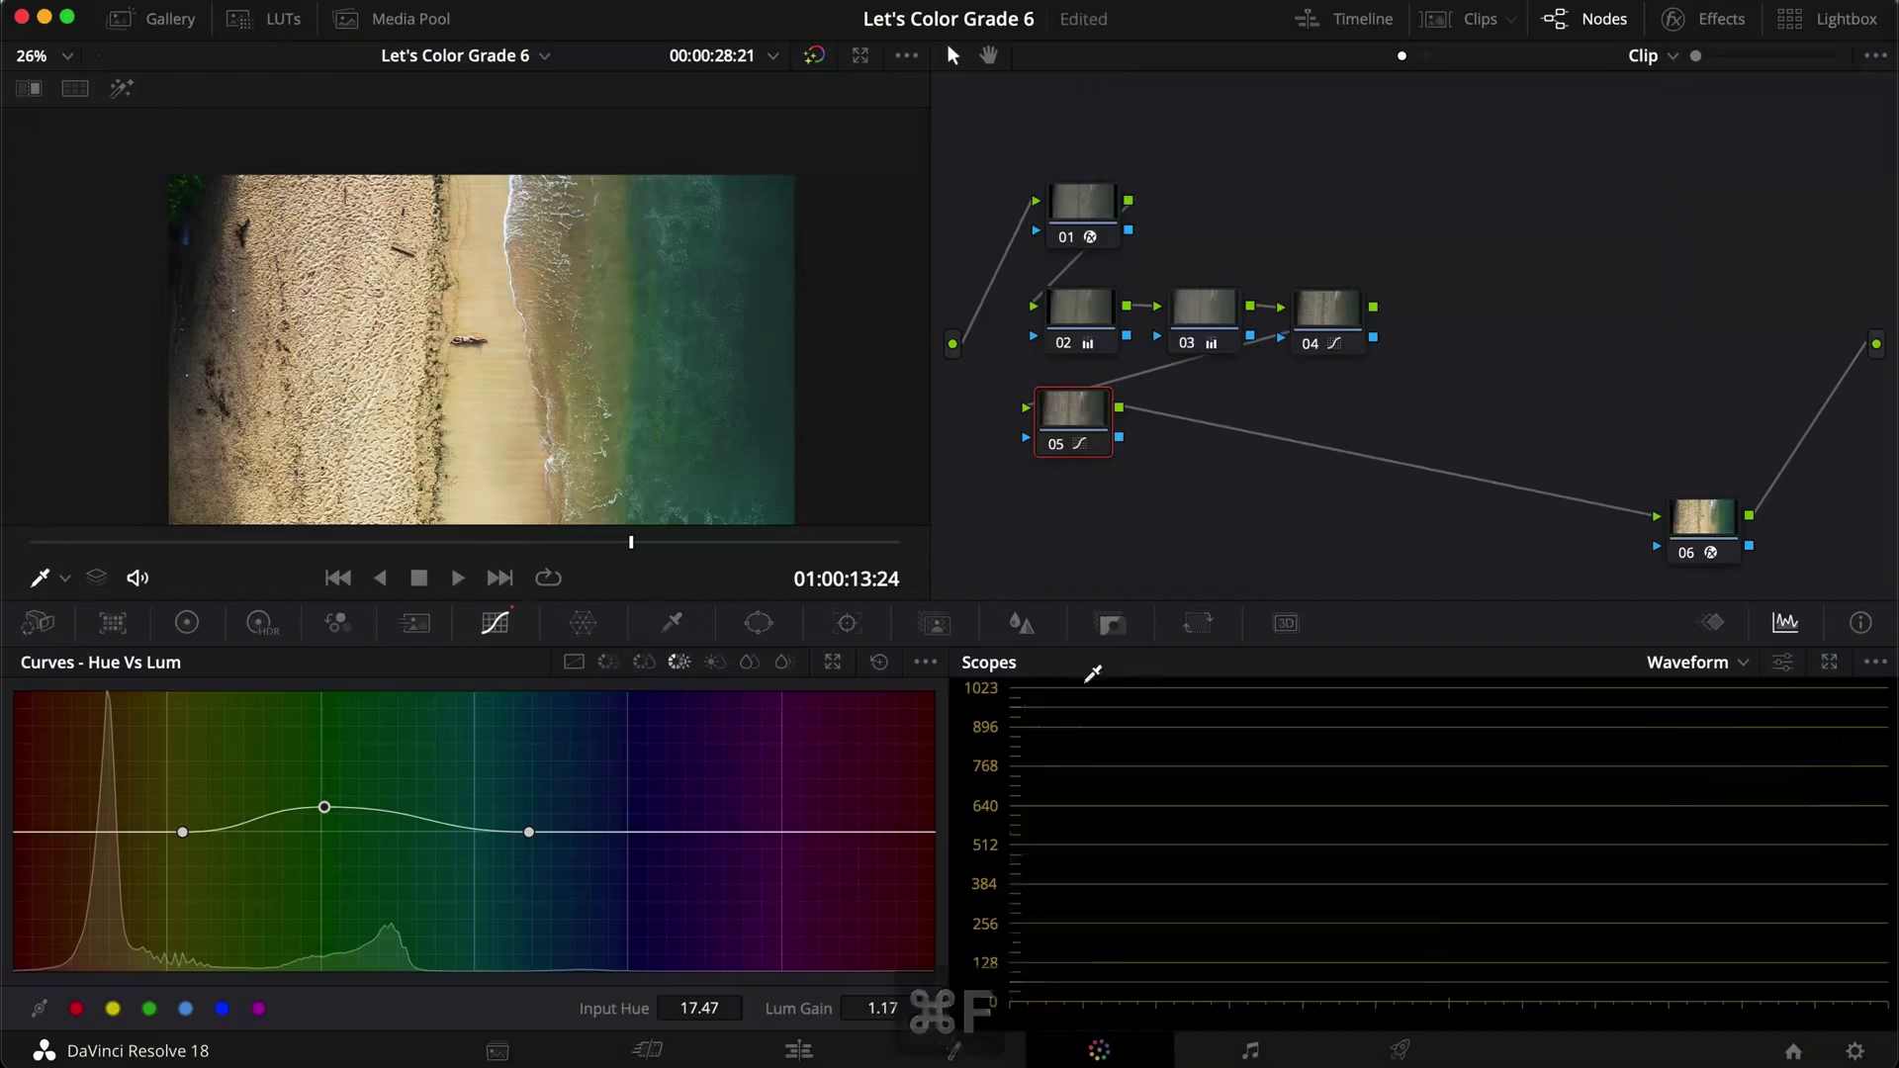
Add serial node 06 after node 05 and cool its shadows with Lift red -0.01, green 0.01 and blue 0.03.
key(alt+s)
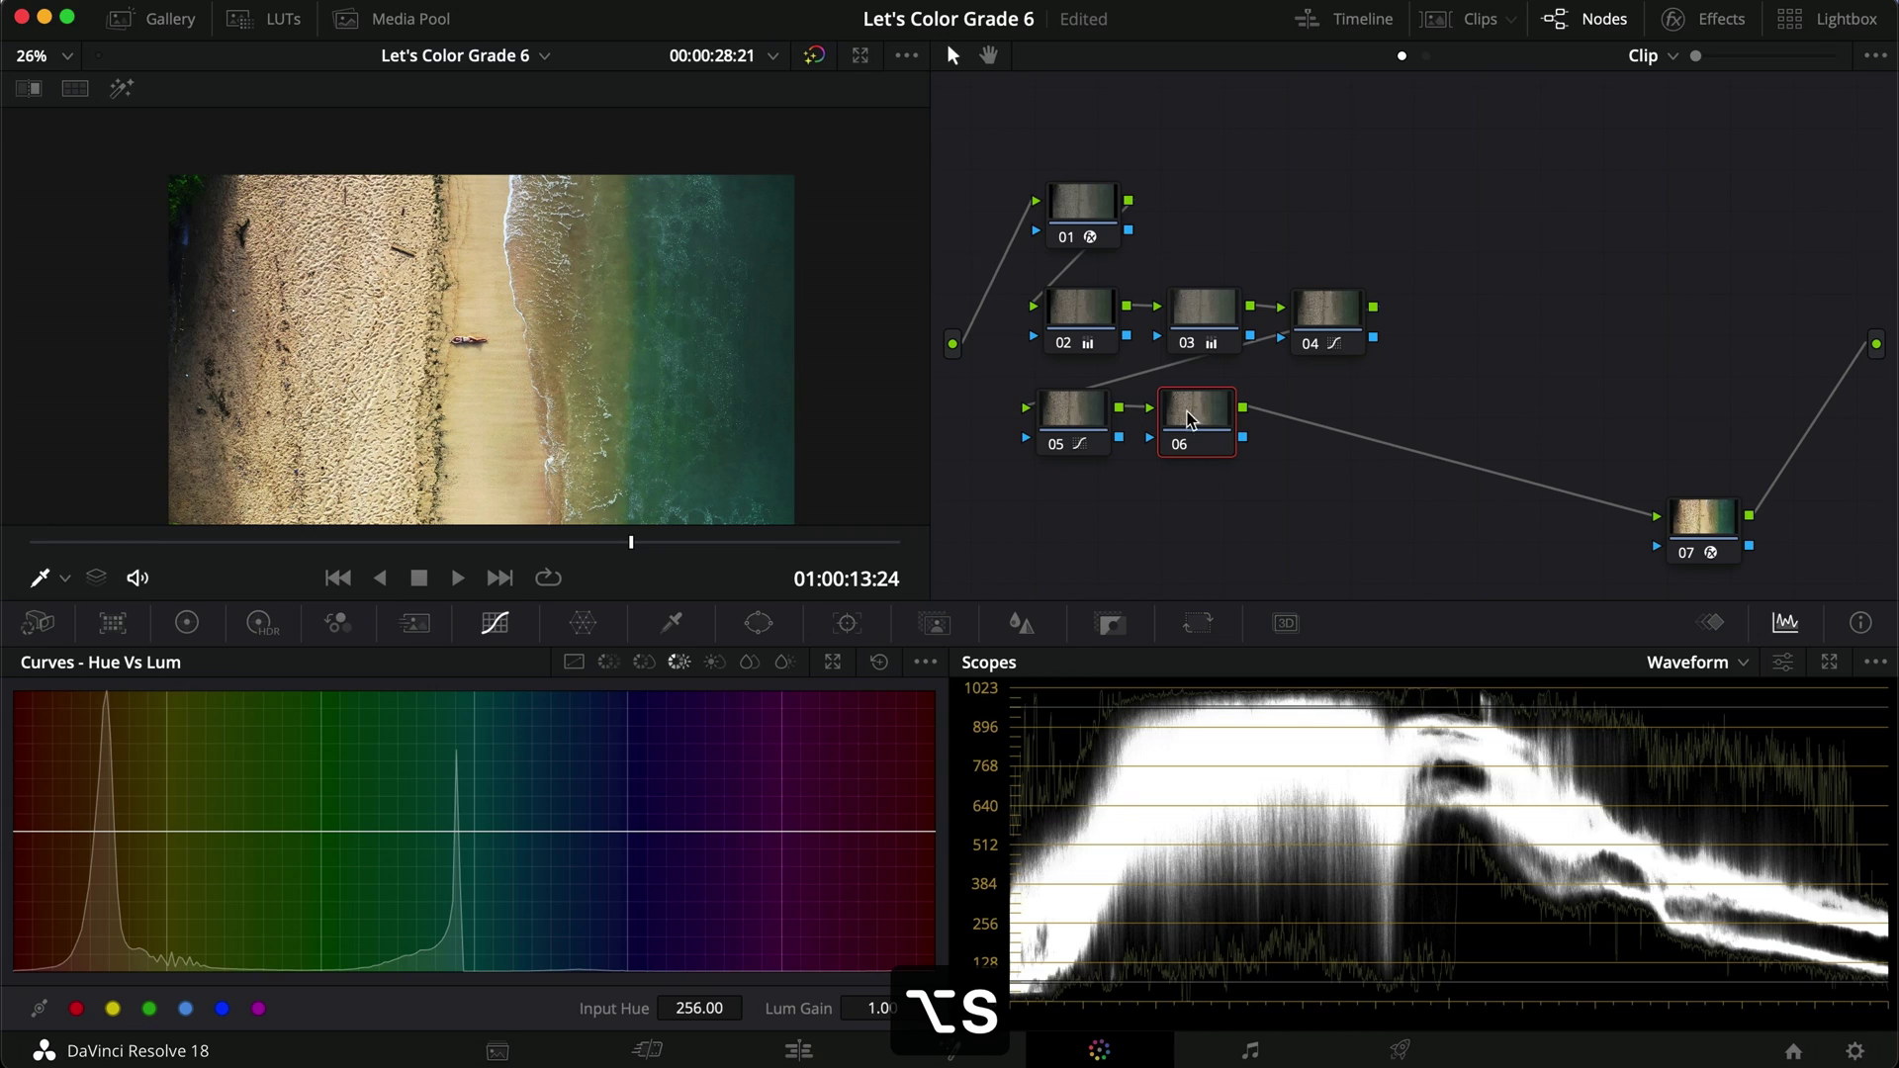
click(187, 623)
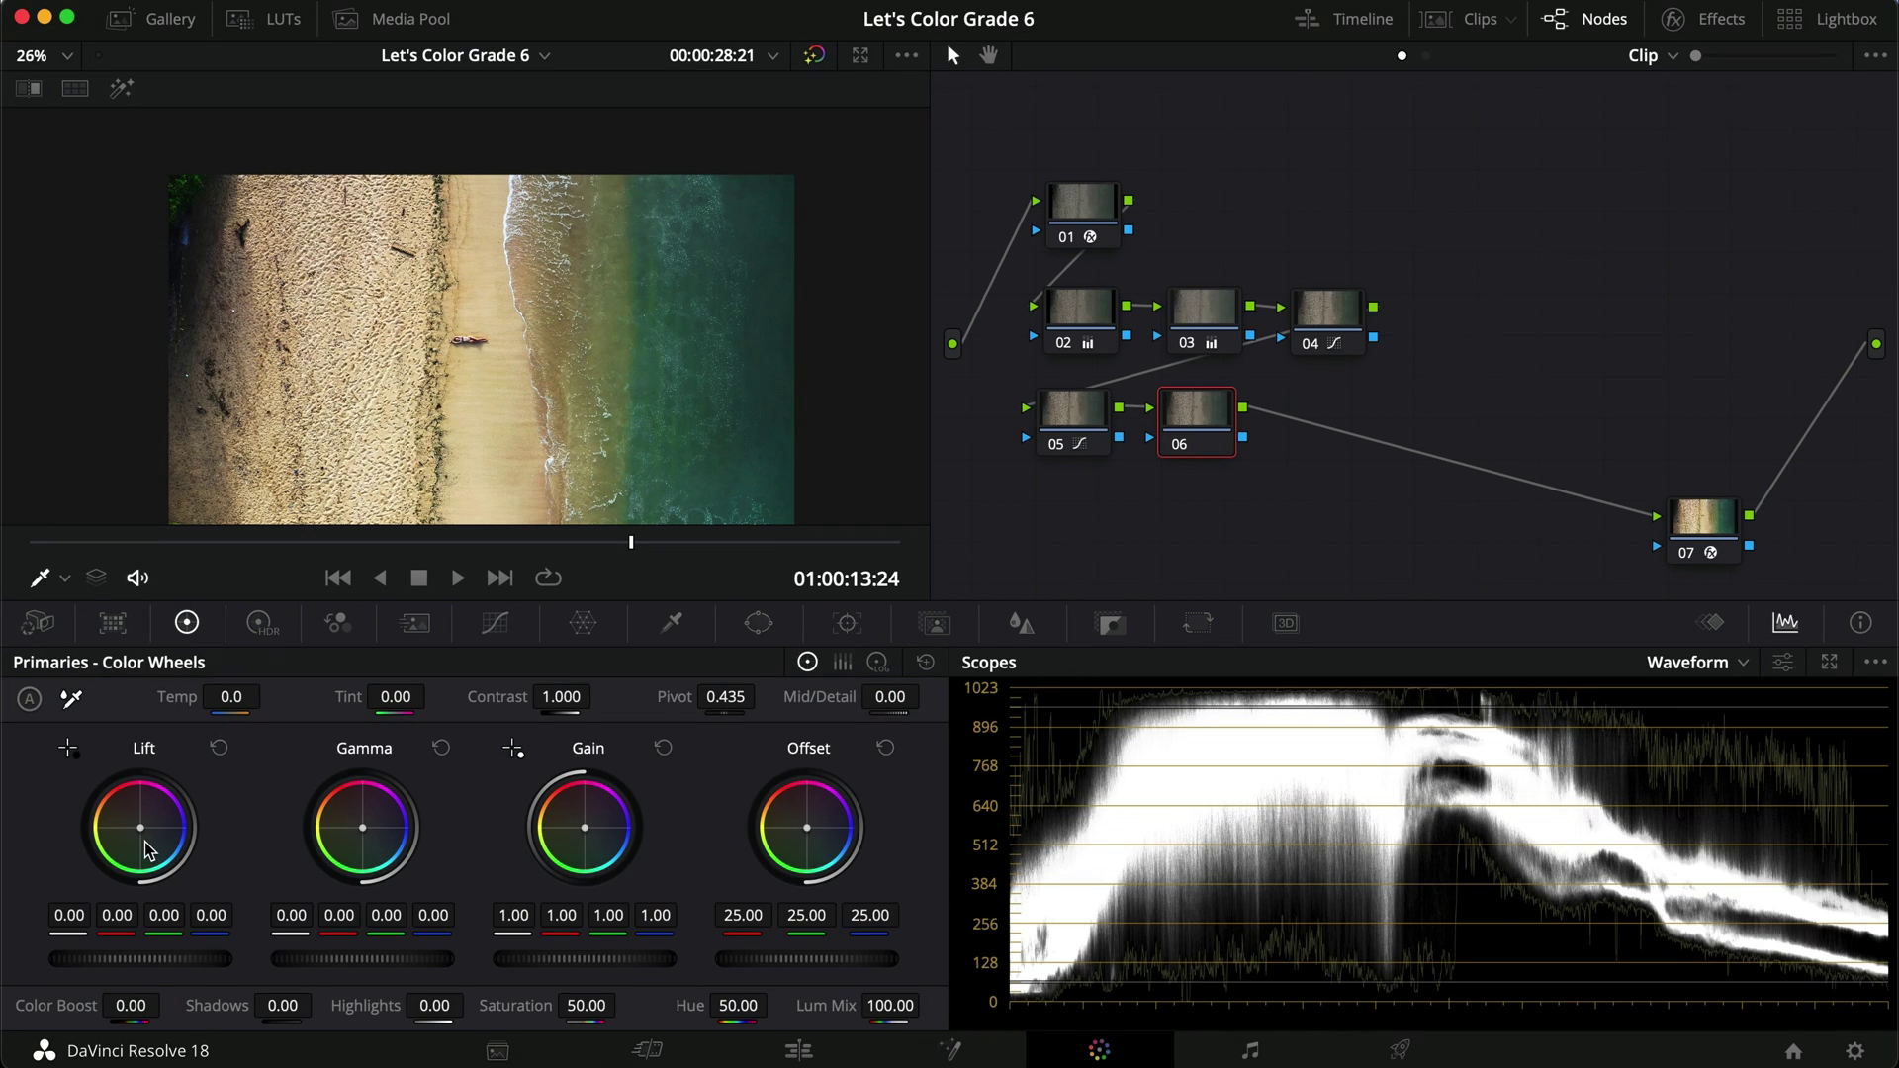
scroll(442, 326, up, 1)
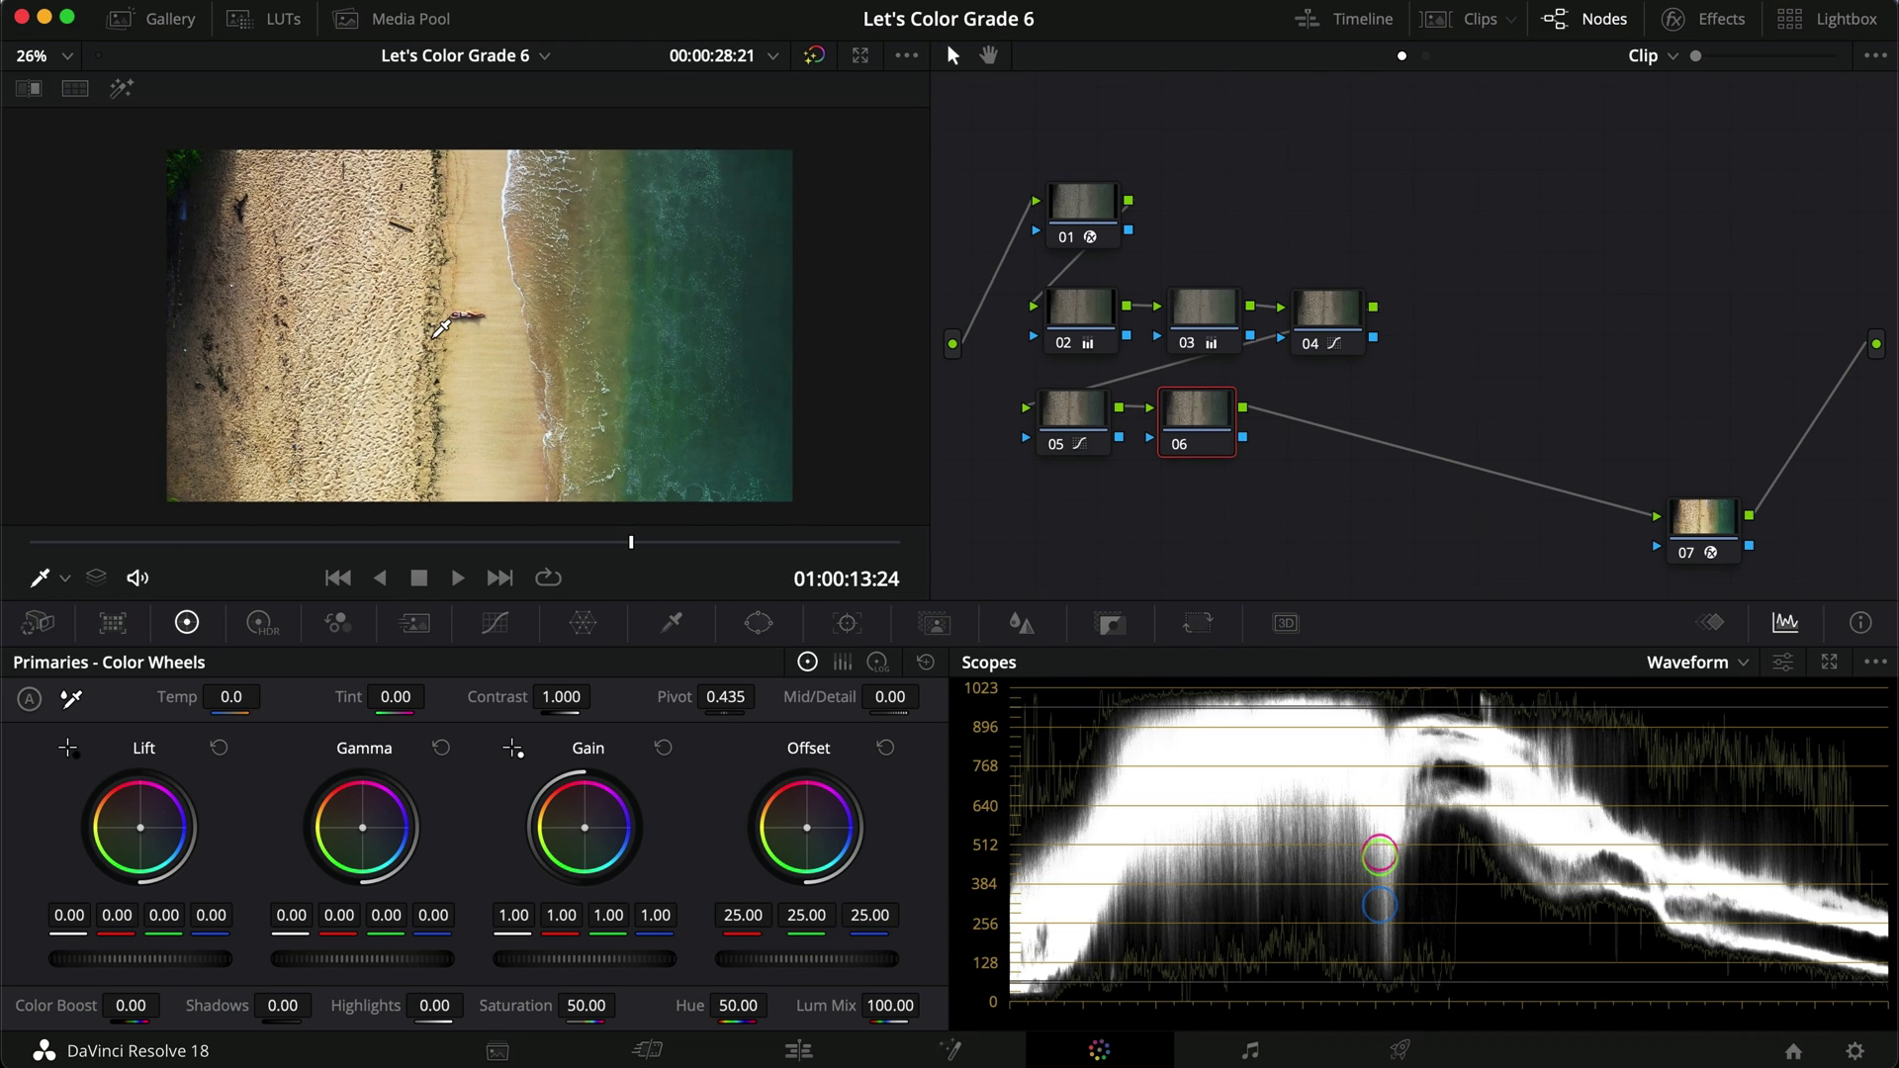
scroll(441, 326, down, 1)
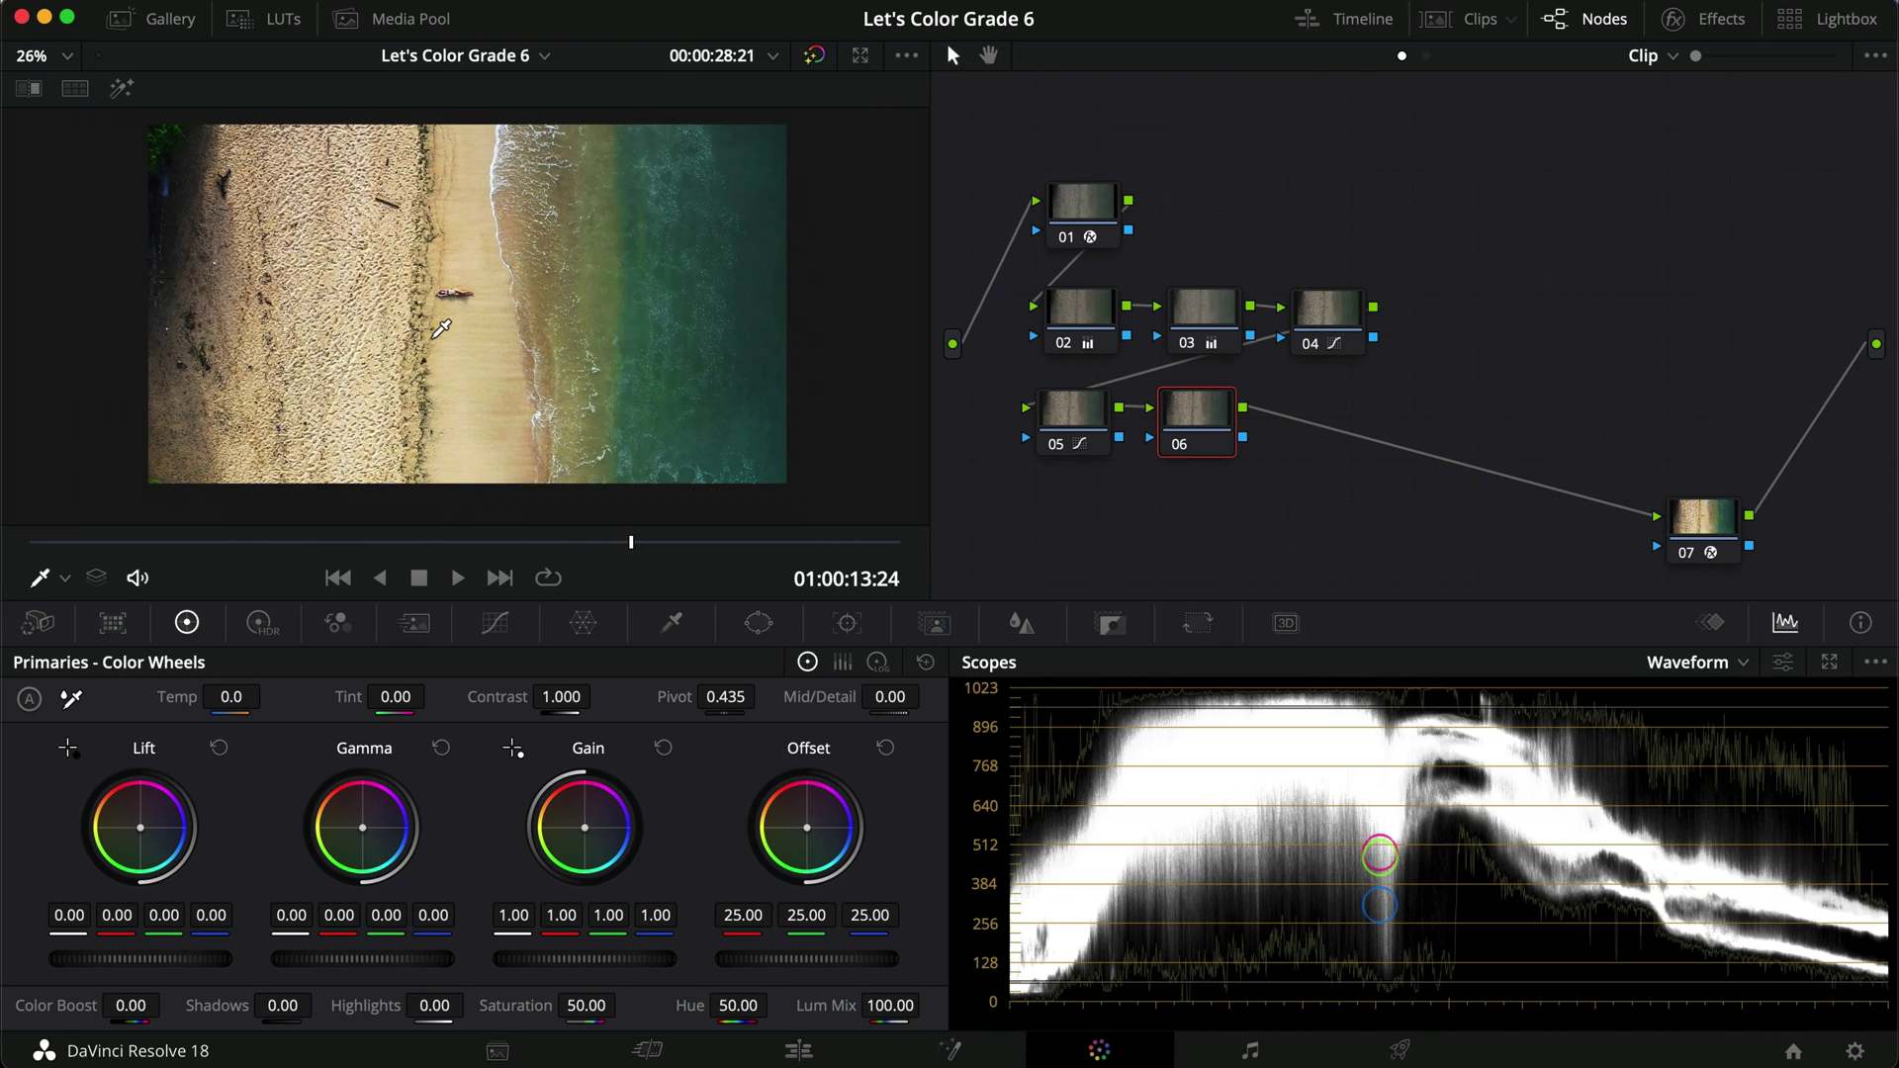
scroll(441, 327, up, 1)
scroll(441, 326, down, 1)
scroll(441, 326, up, 1)
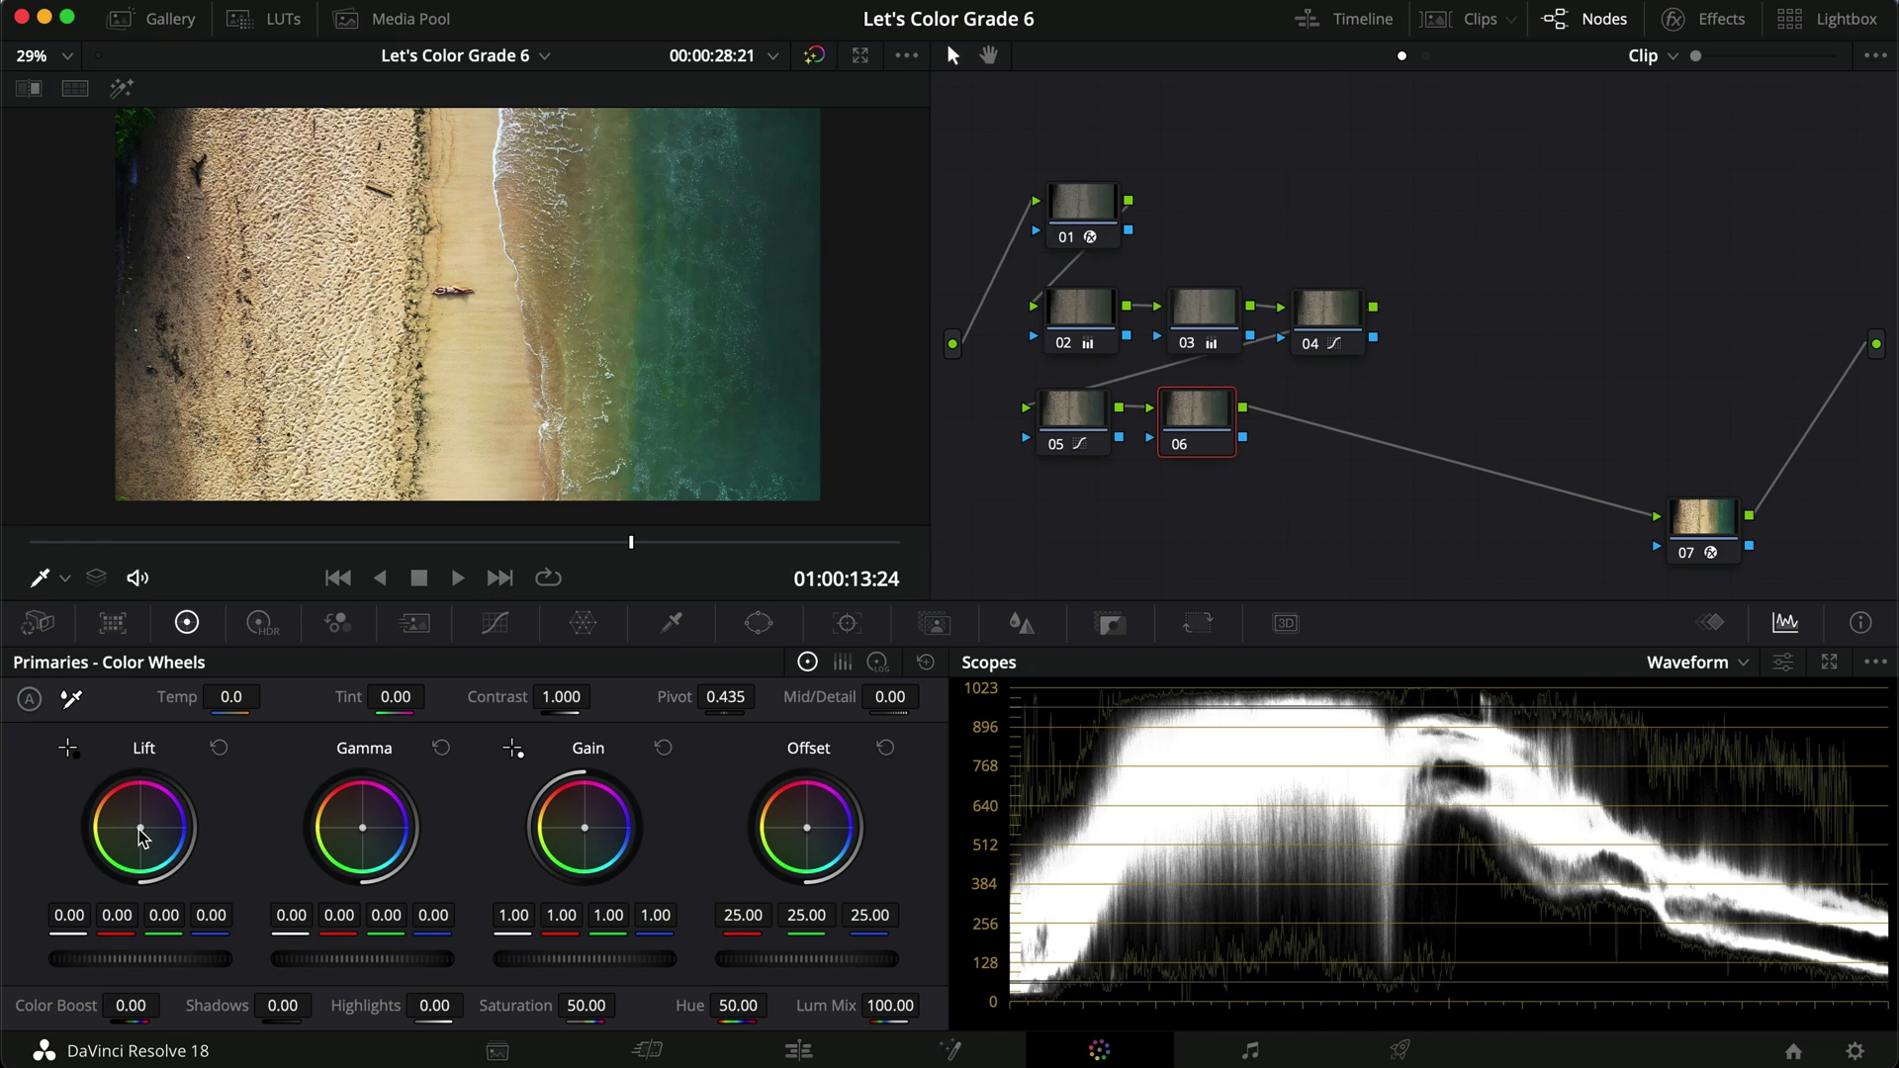
drag(210, 918, 121, 920)
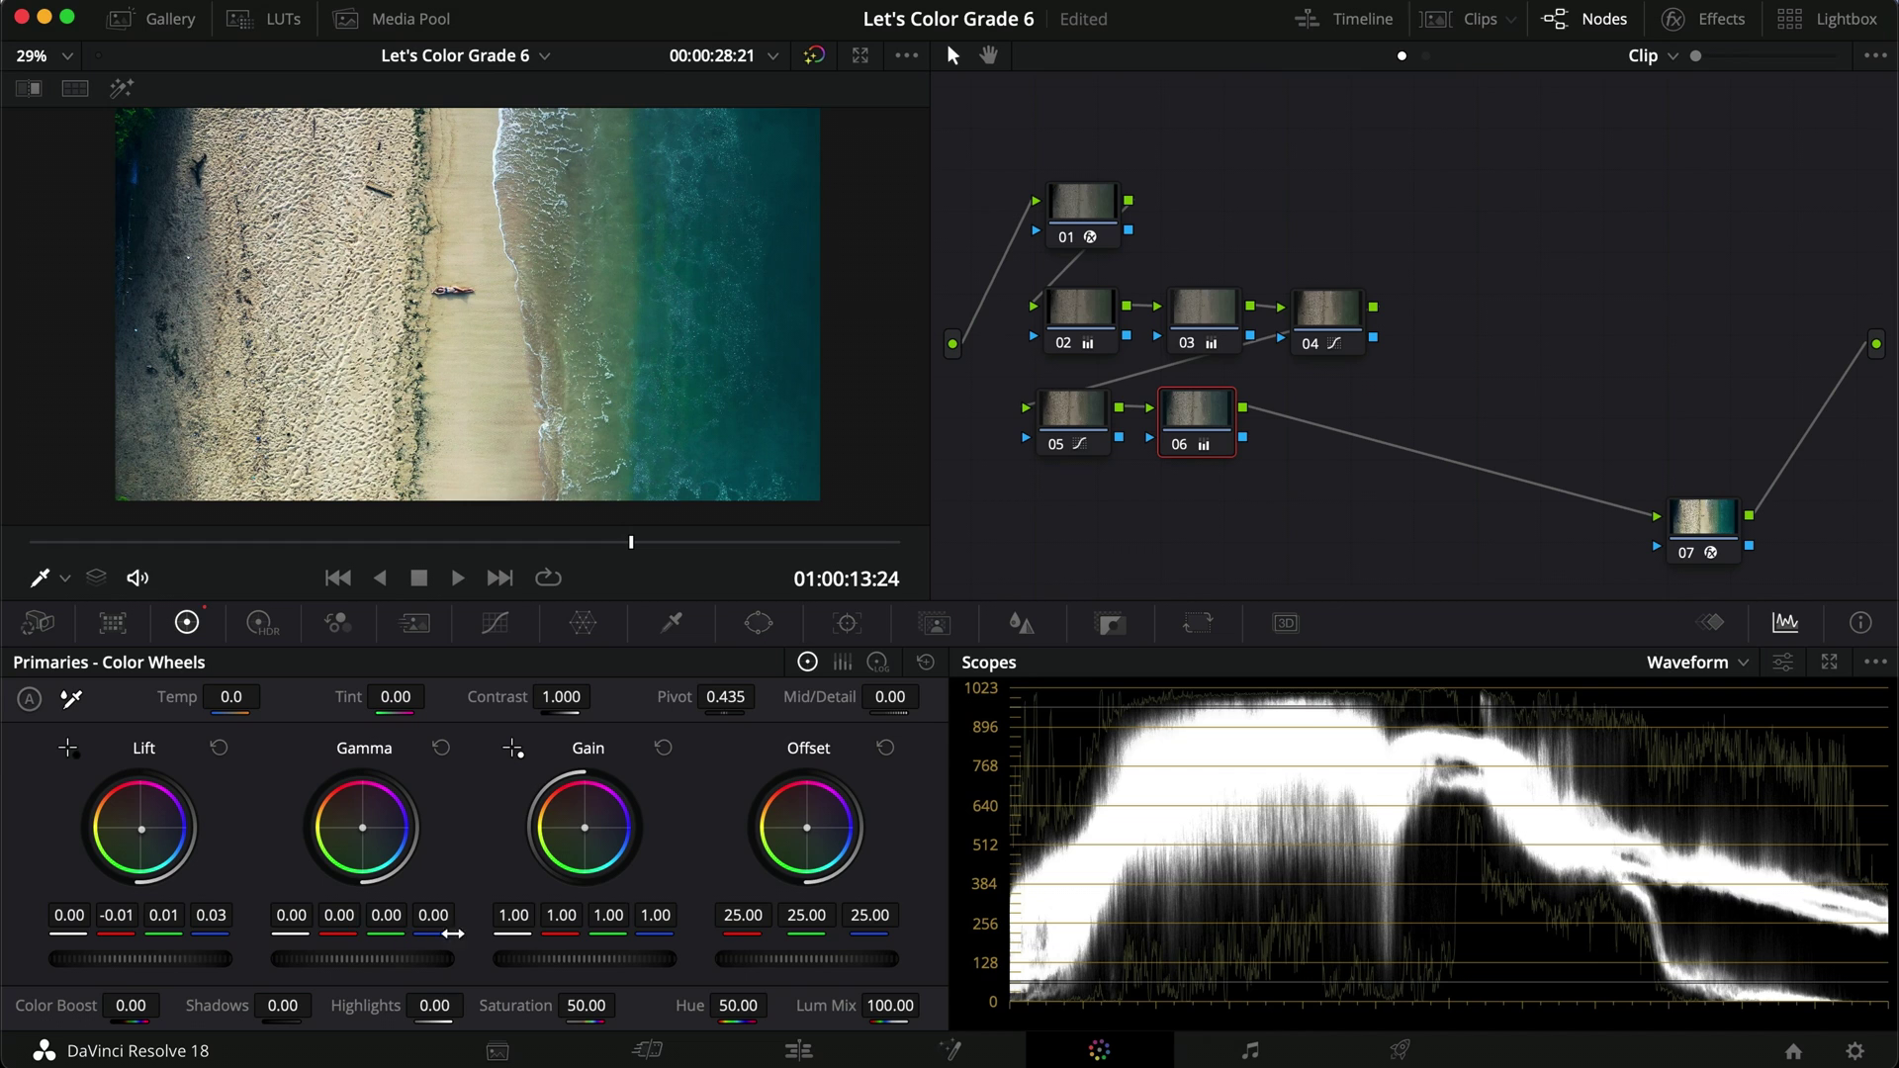
Warm node 06's midtones with Gamma red 0.02, green -0.01 and blue -0.01, checking the image with the node off and on.
drag(343, 917, 396, 920)
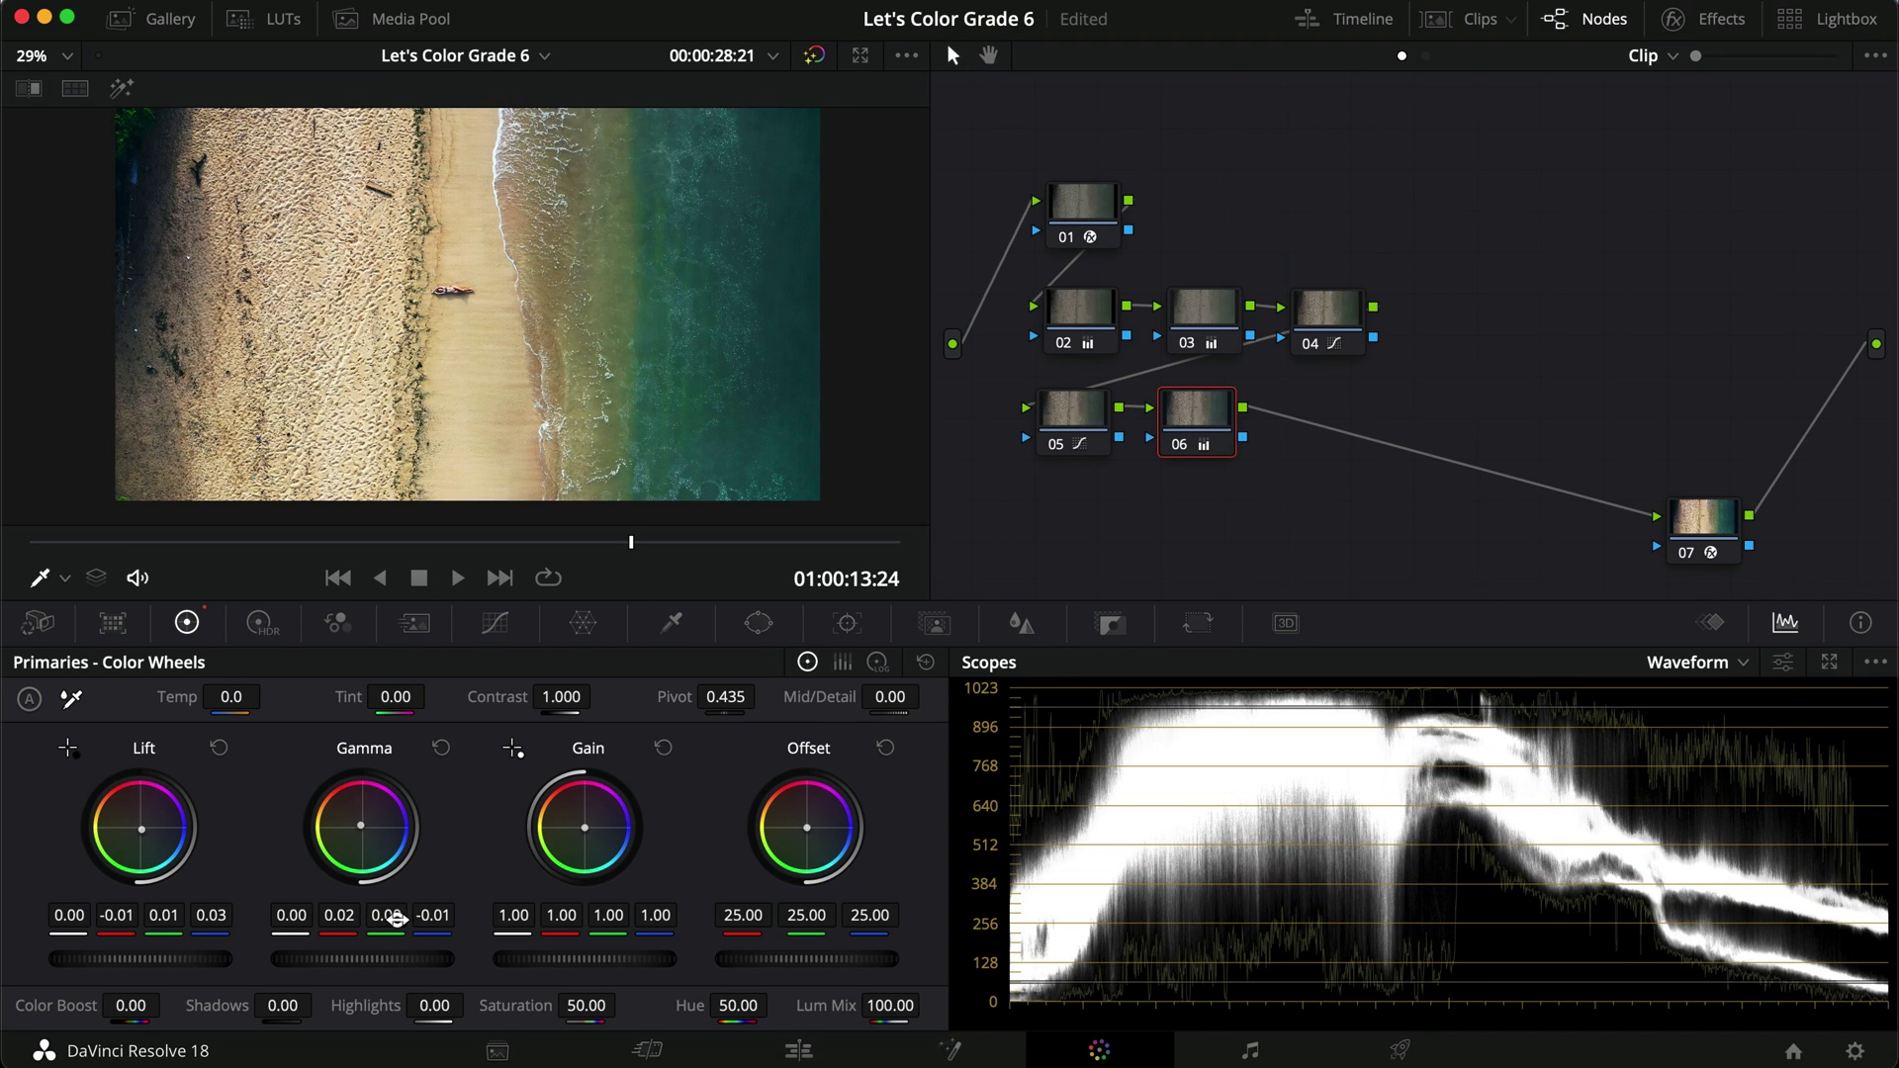
key(super+d)
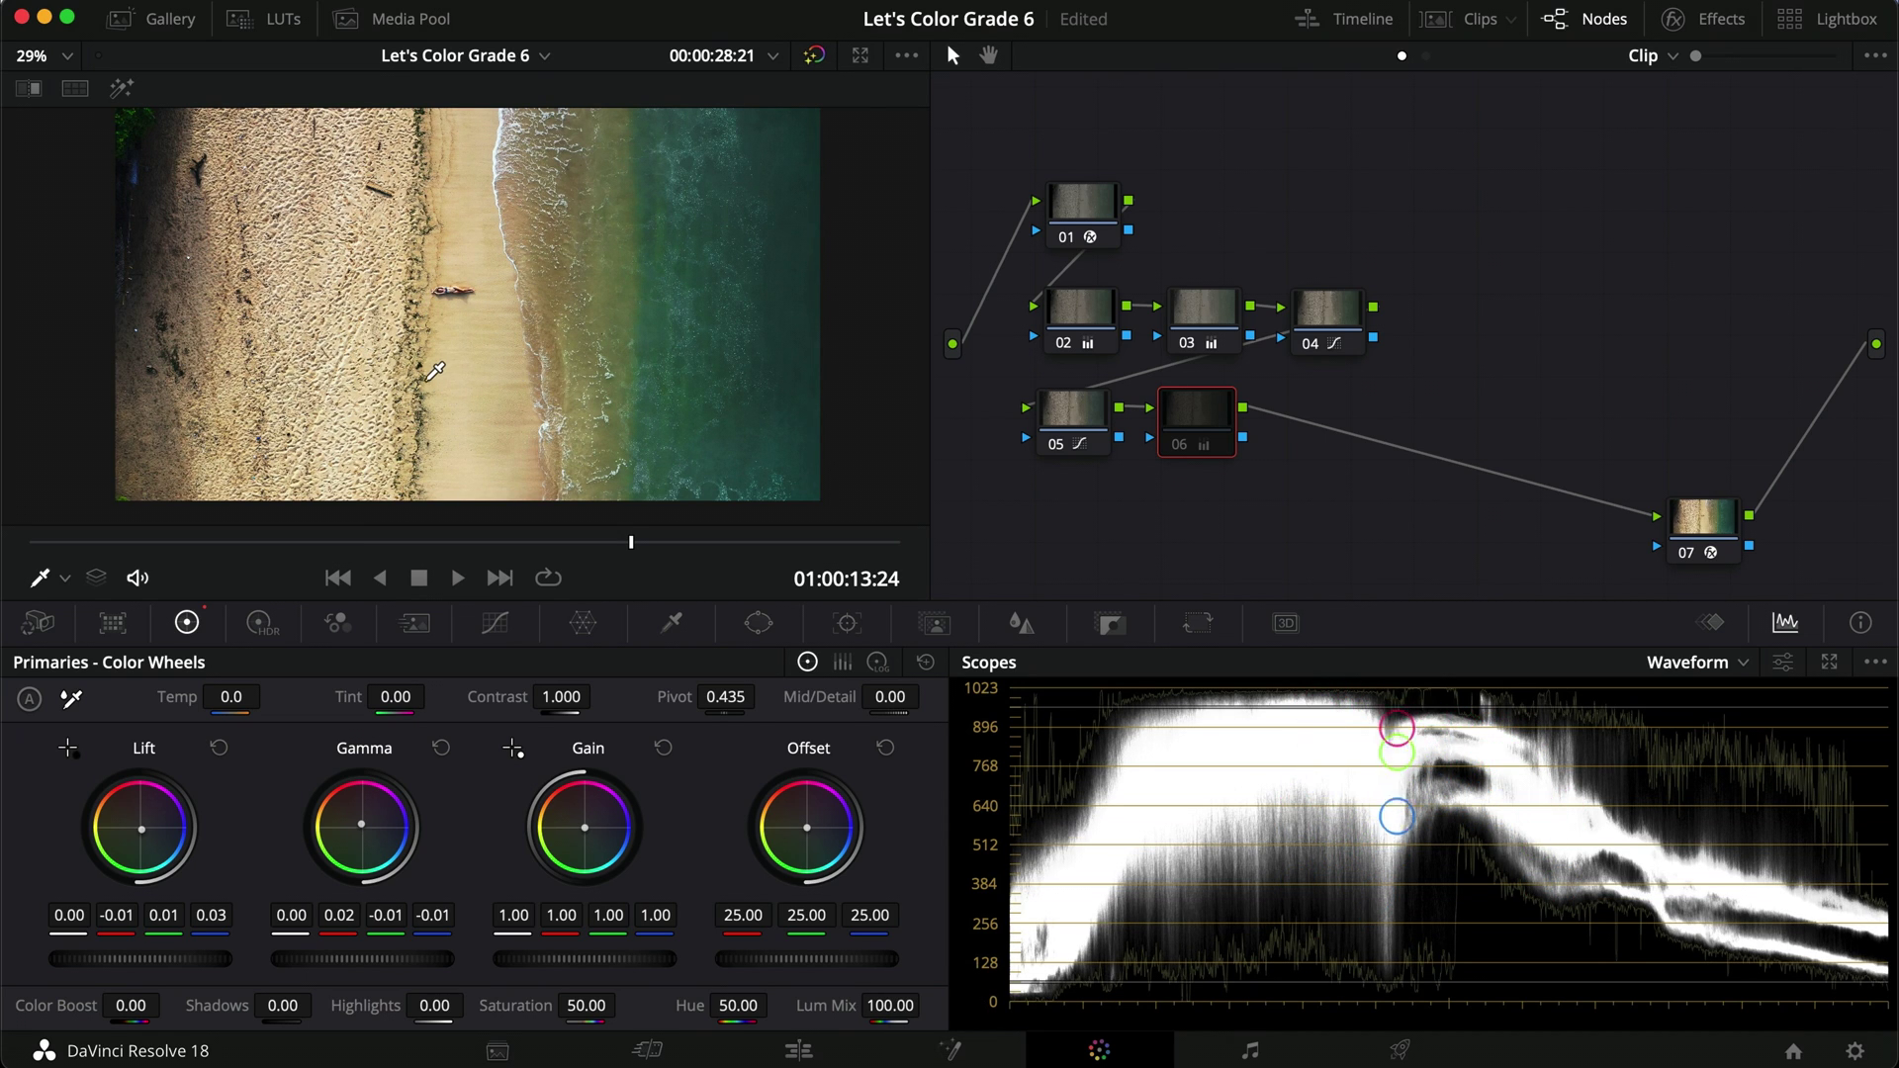
key(super+d)
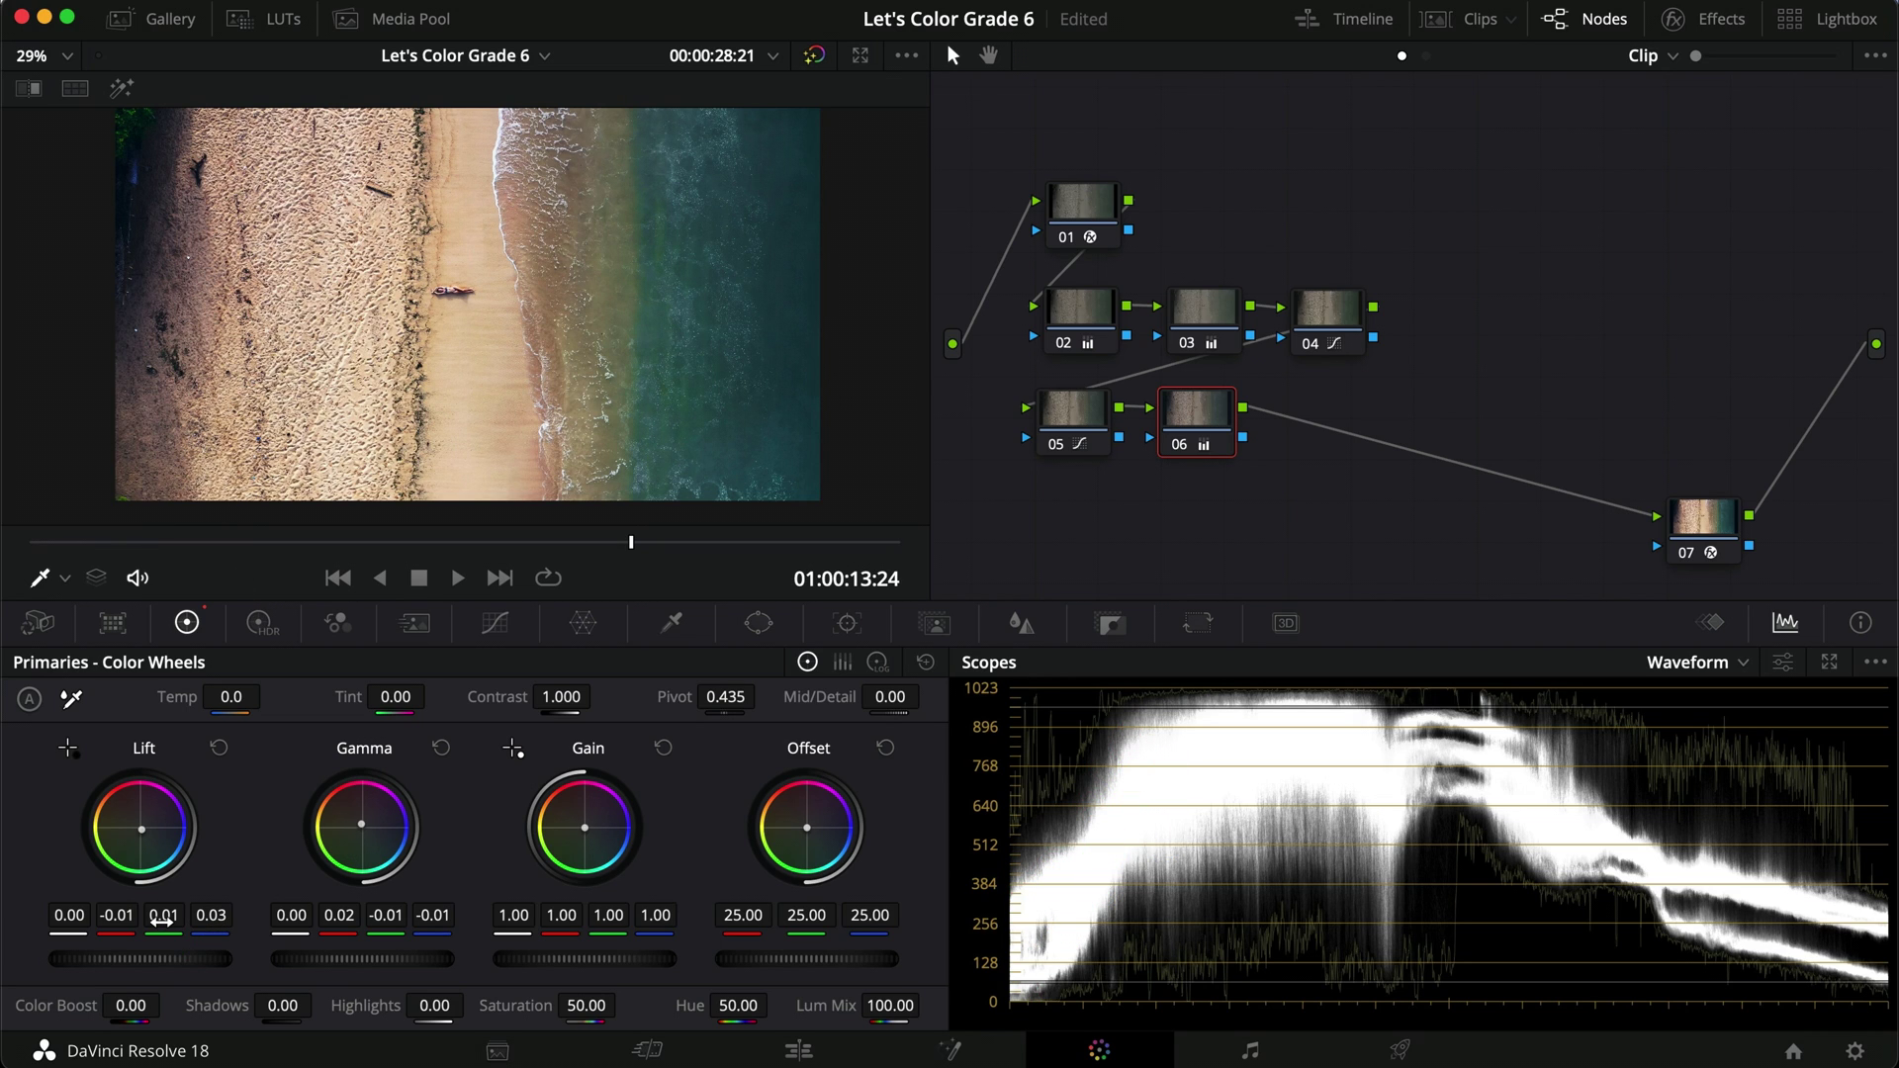
Refine node 06's shadow tint by setting Lift green to 0.02 and Lift red to 0.00.
mouse_move(161, 920)
mouse_down()
mouse_move(178, 921)
mouse_move(130, 922)
mouse_up()
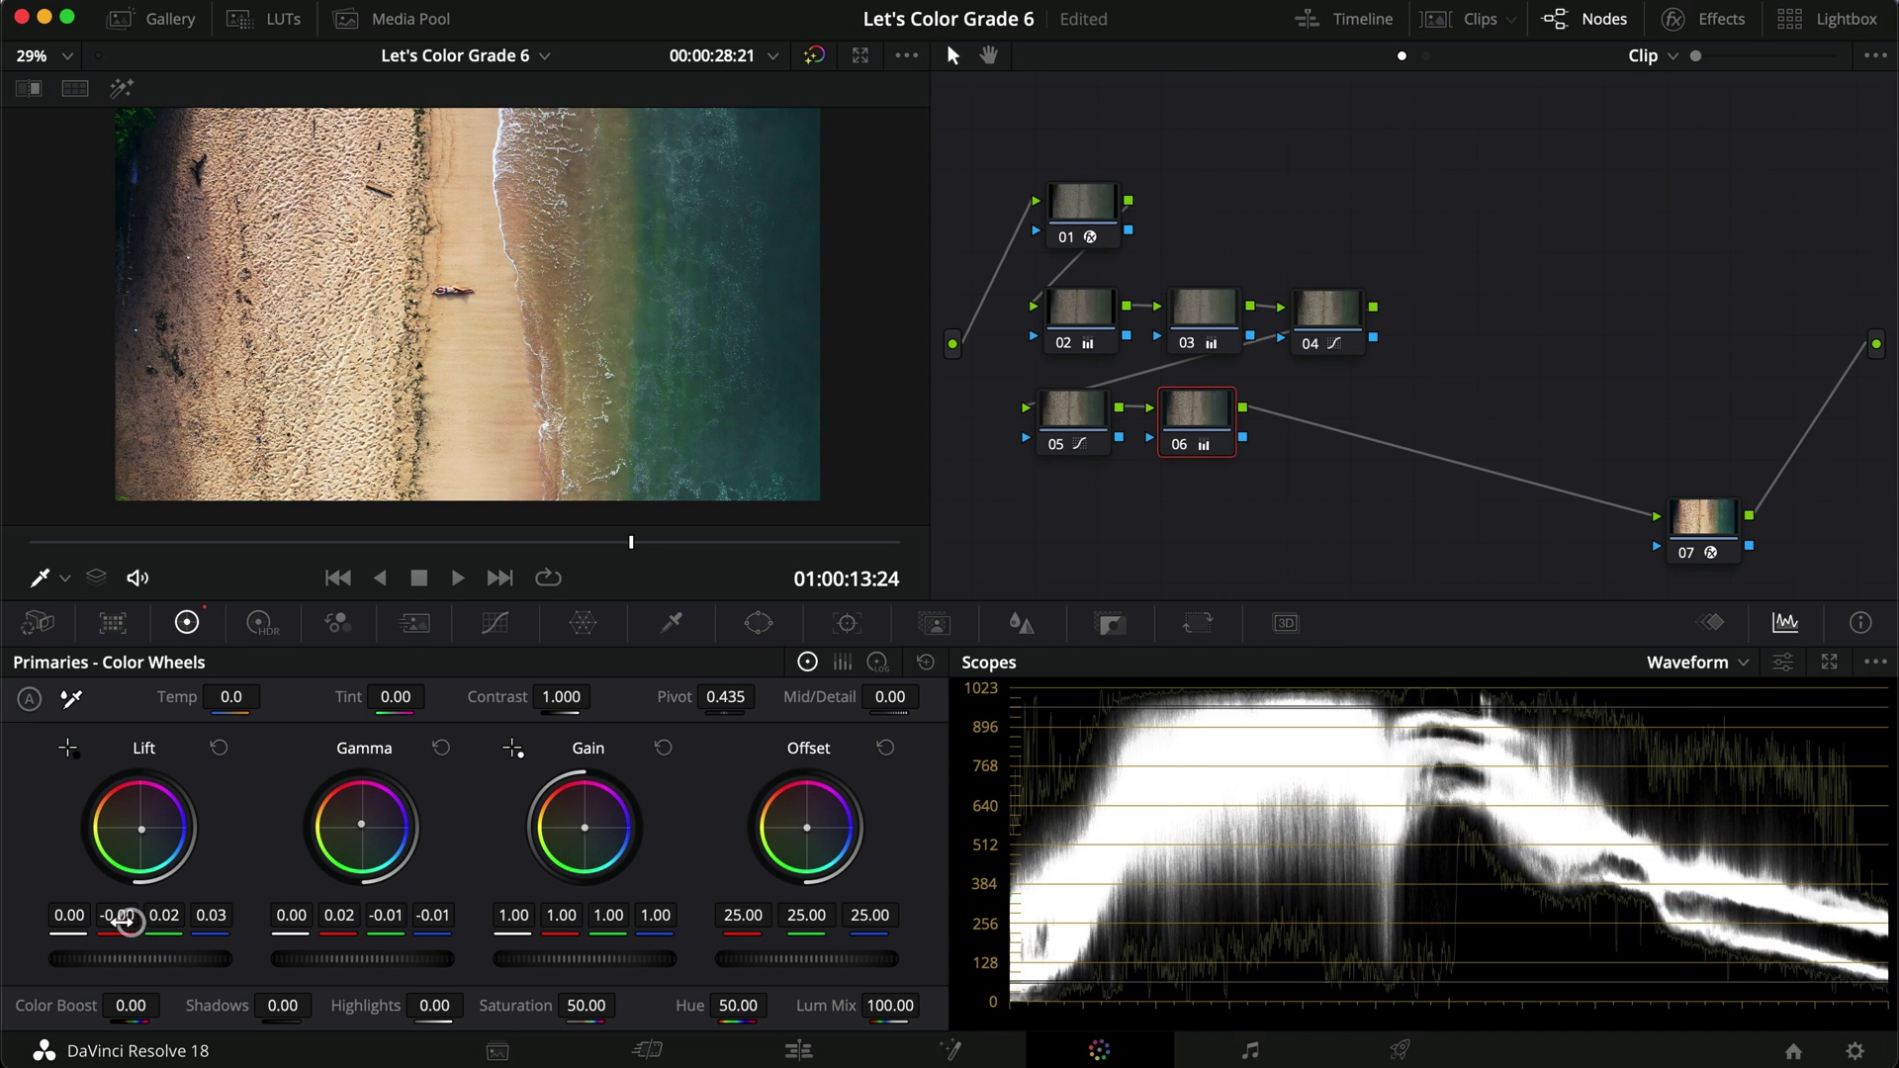
double_click(115, 916)
text(0)
key(Return)
Compare the footage with node 06 off and on, examining the sand, shoreline and water tones up close and as a whole.
key(super+d)
key(super+d)
key(super+d)
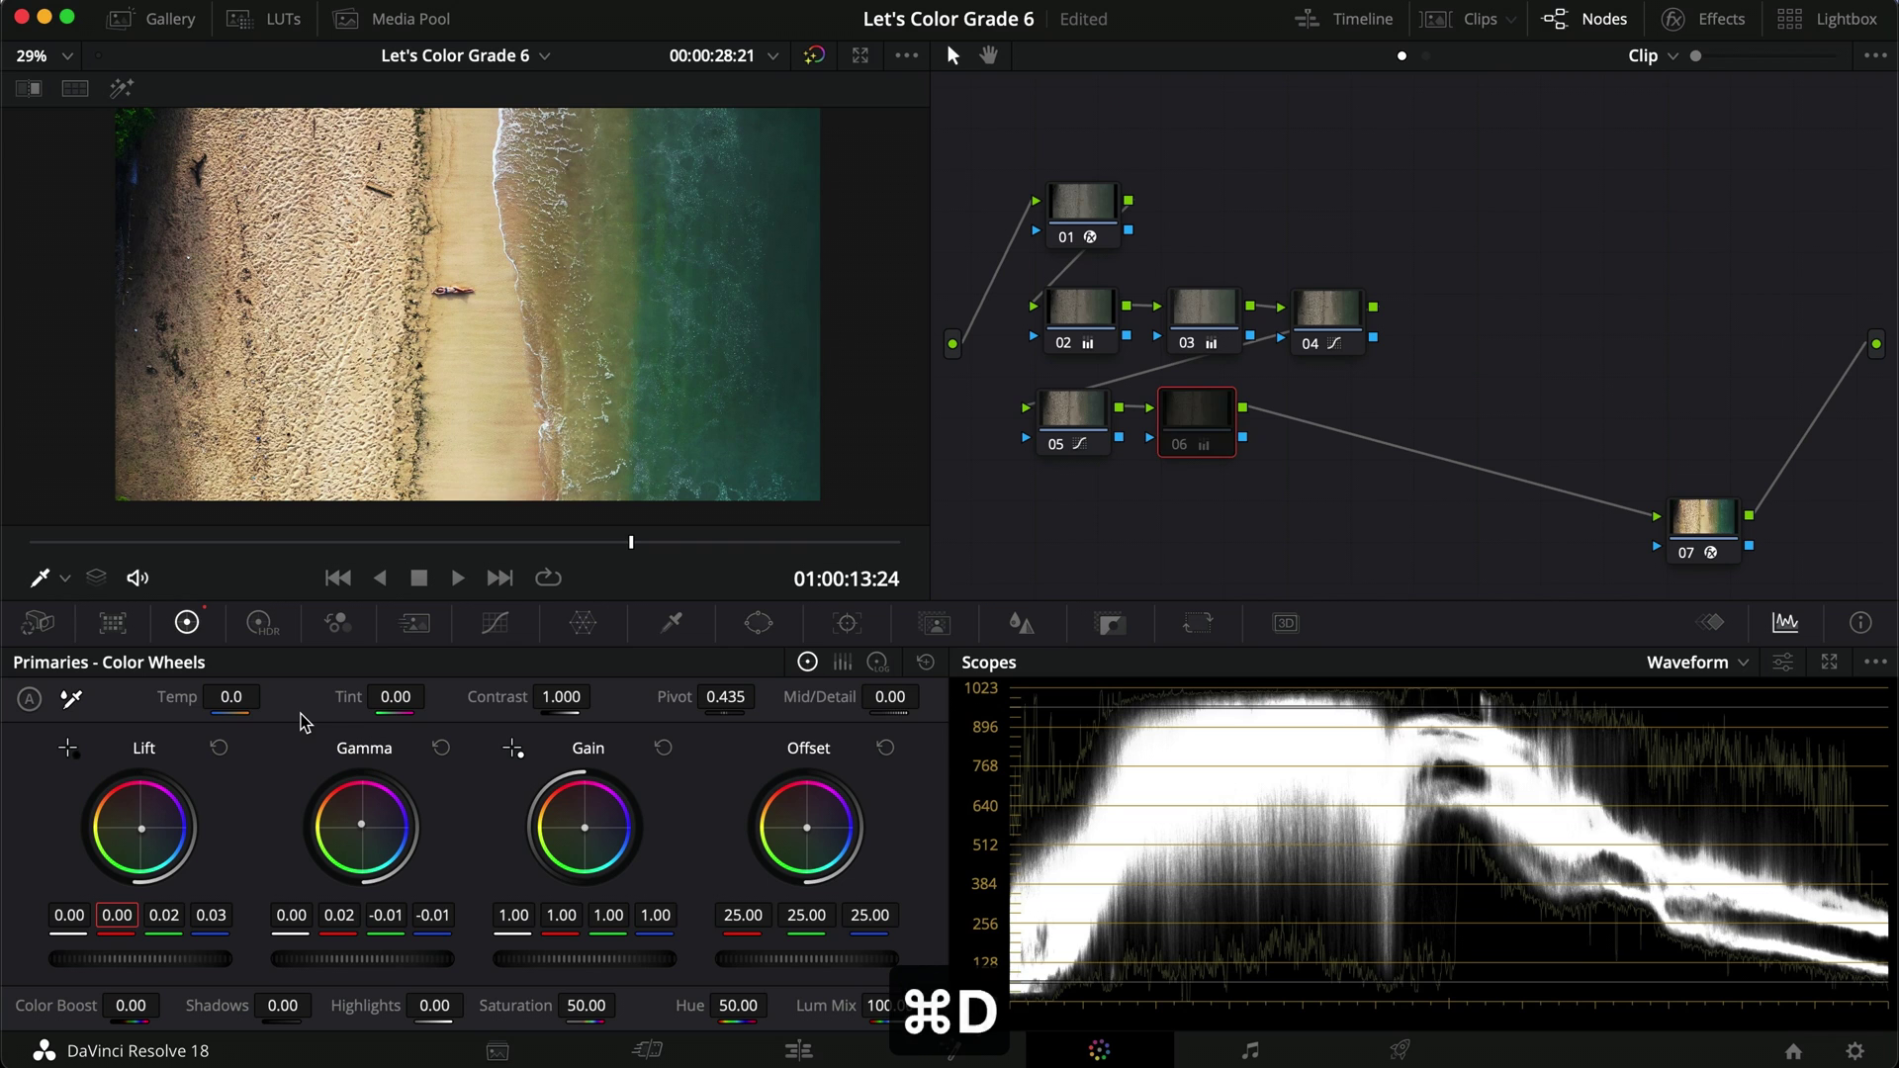
key(super+d)
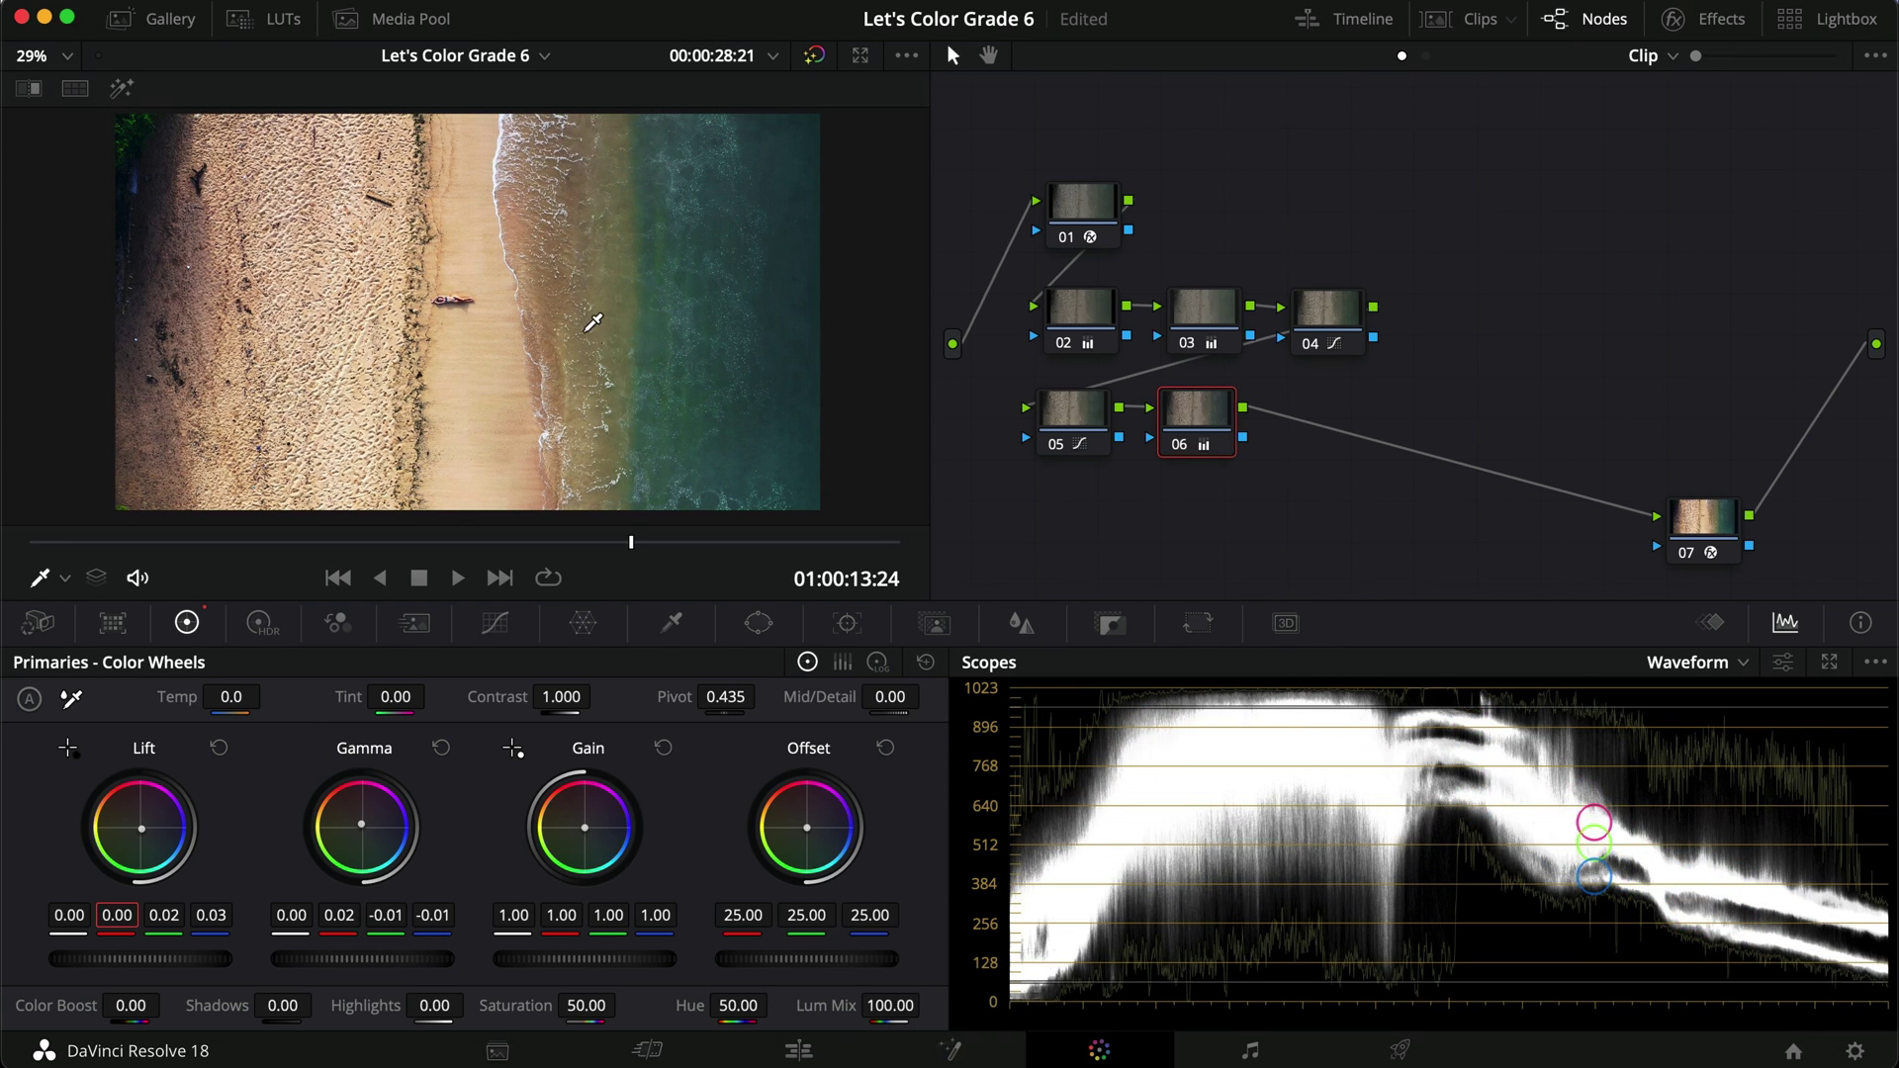
key(super+d)
key(super+d)
scroll(694, 276, up, 4)
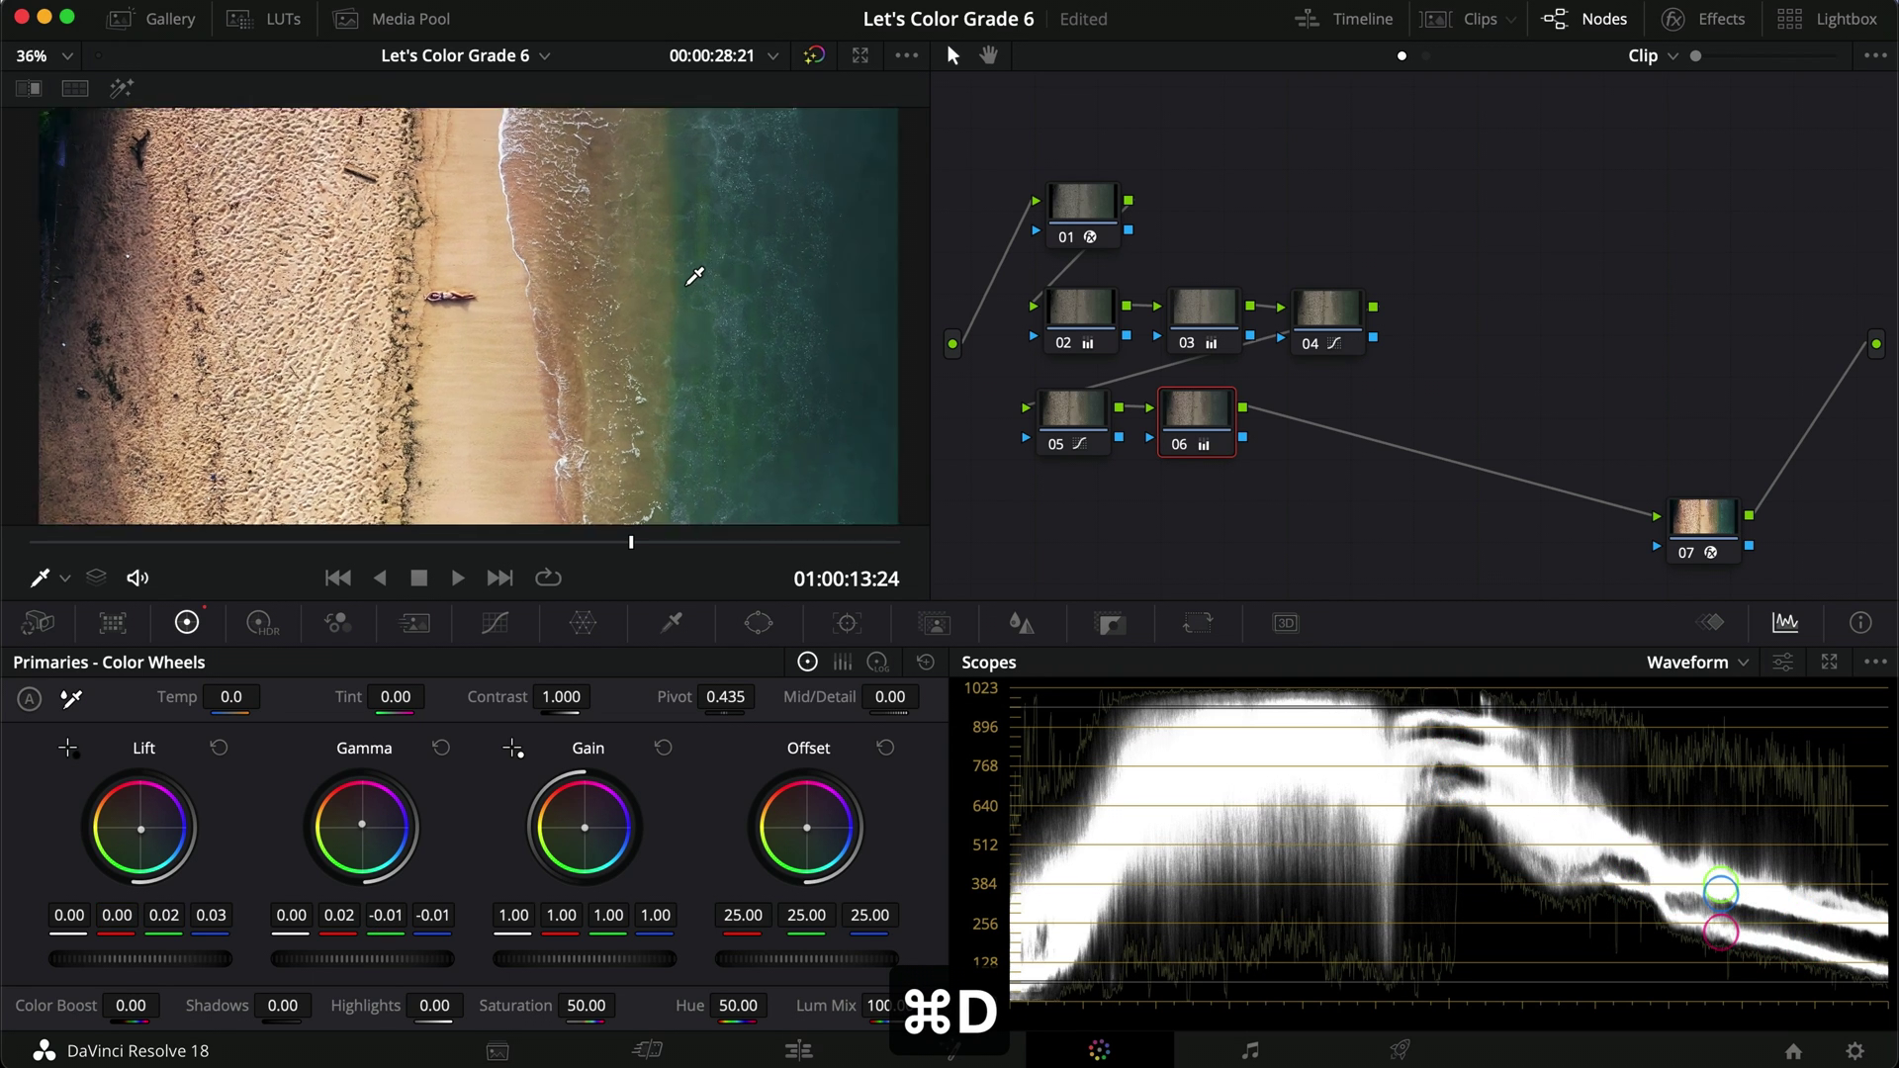
key(super+d)
key(super+d)
key(super+d)
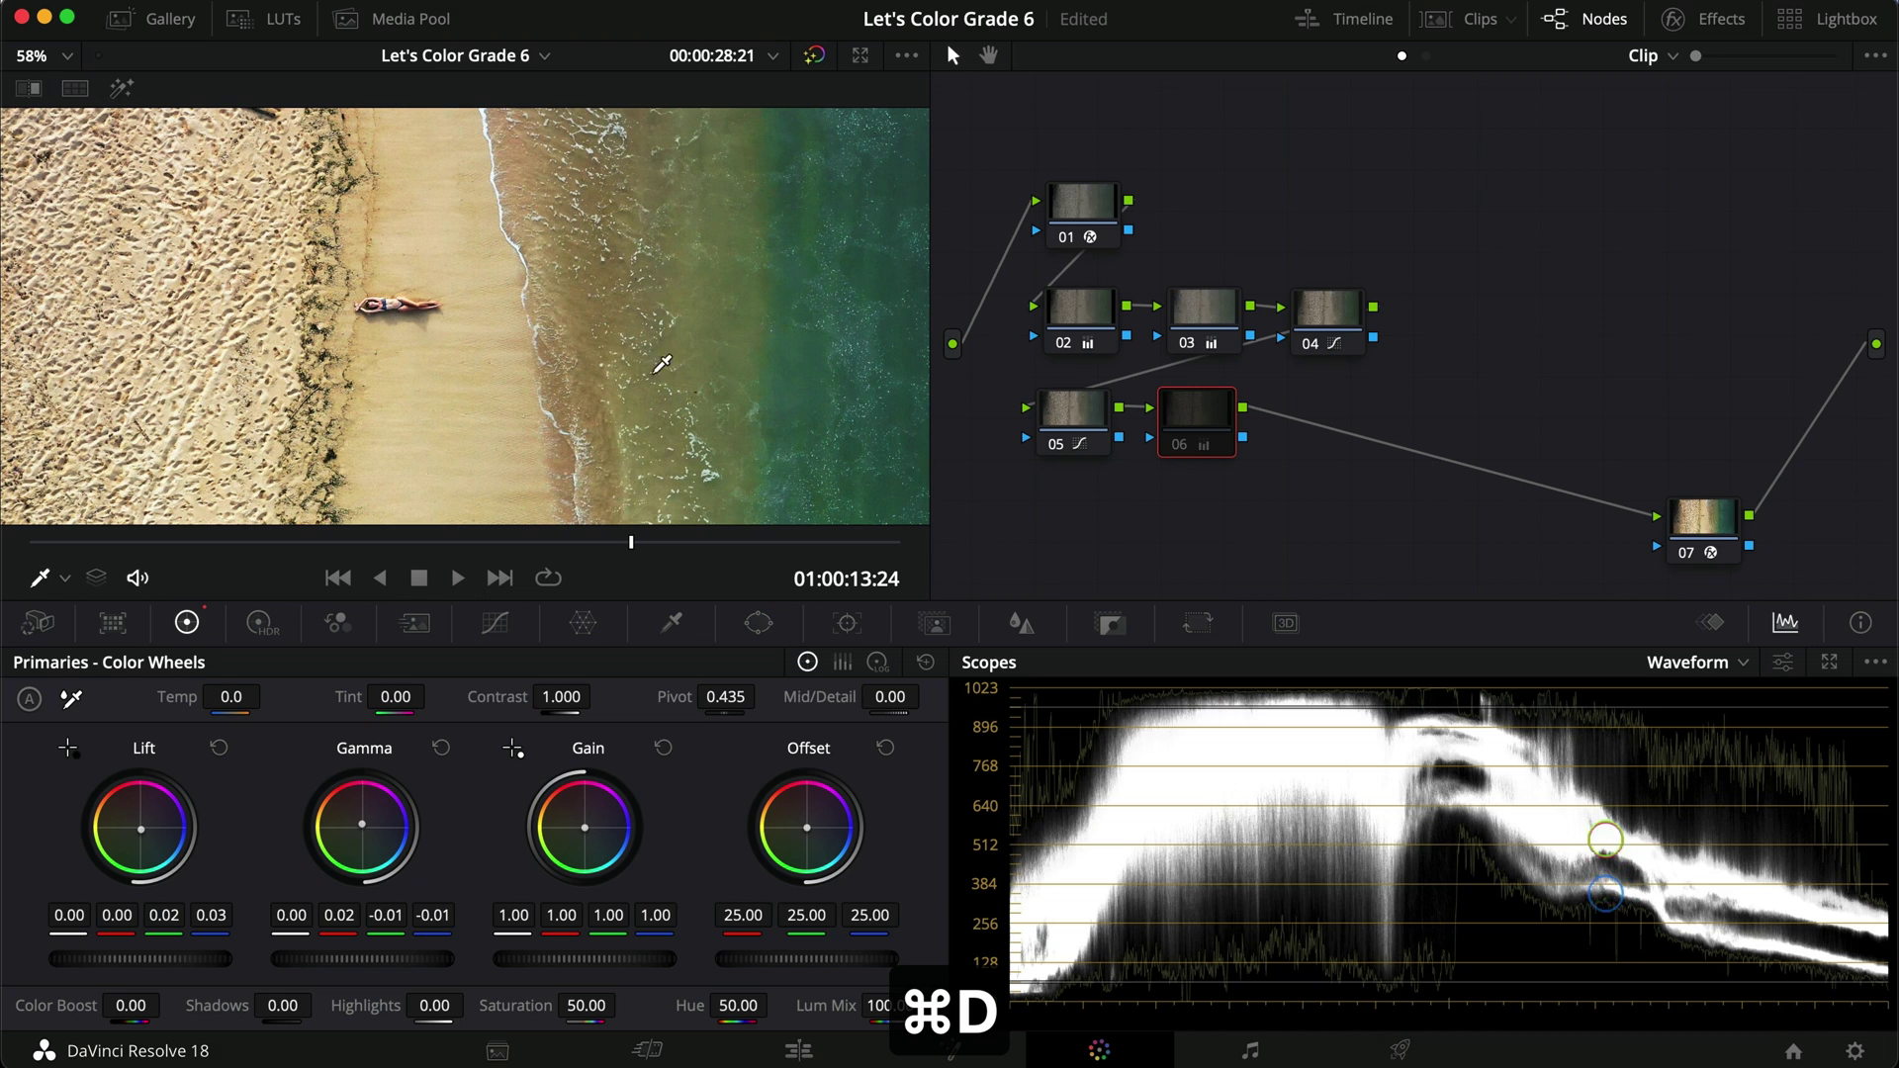
key(super+d)
key(super+d)
key(super+d)
scroll(557, 387, down, 4)
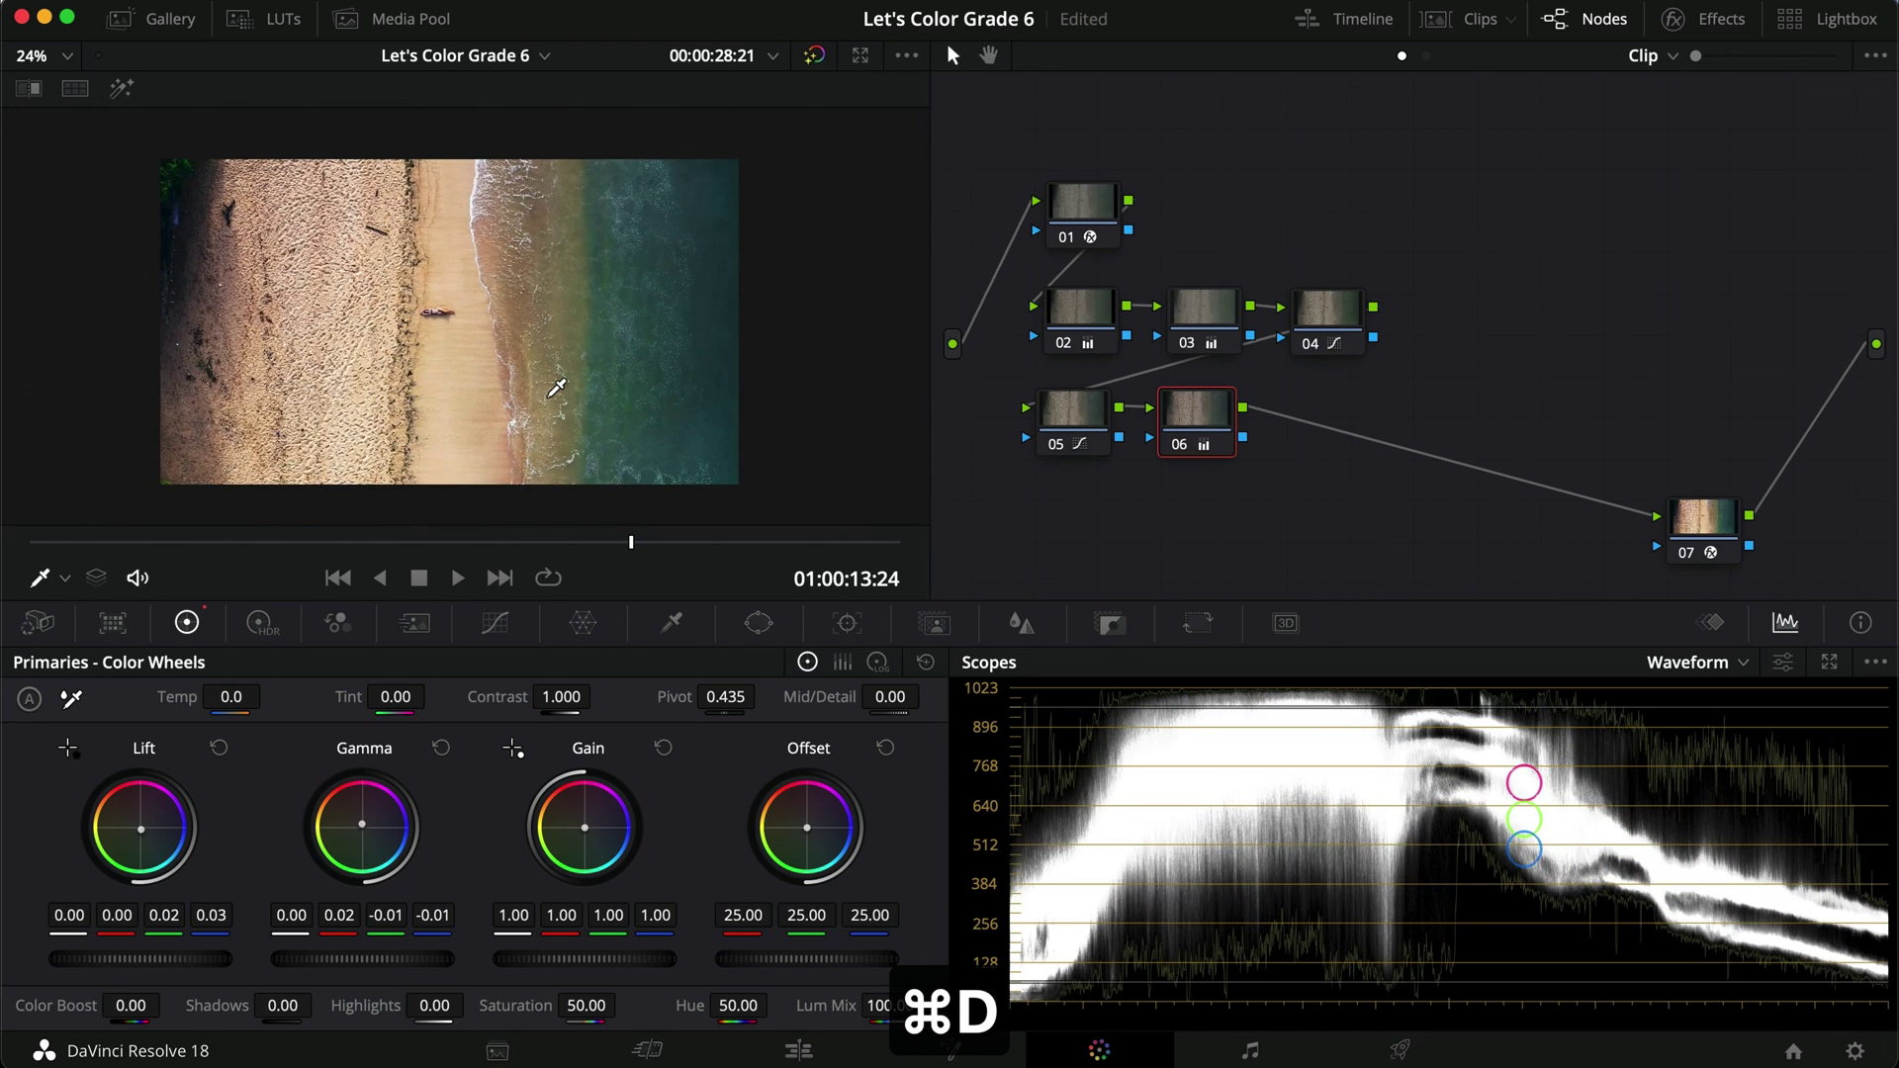
scroll(556, 387, up, 1)
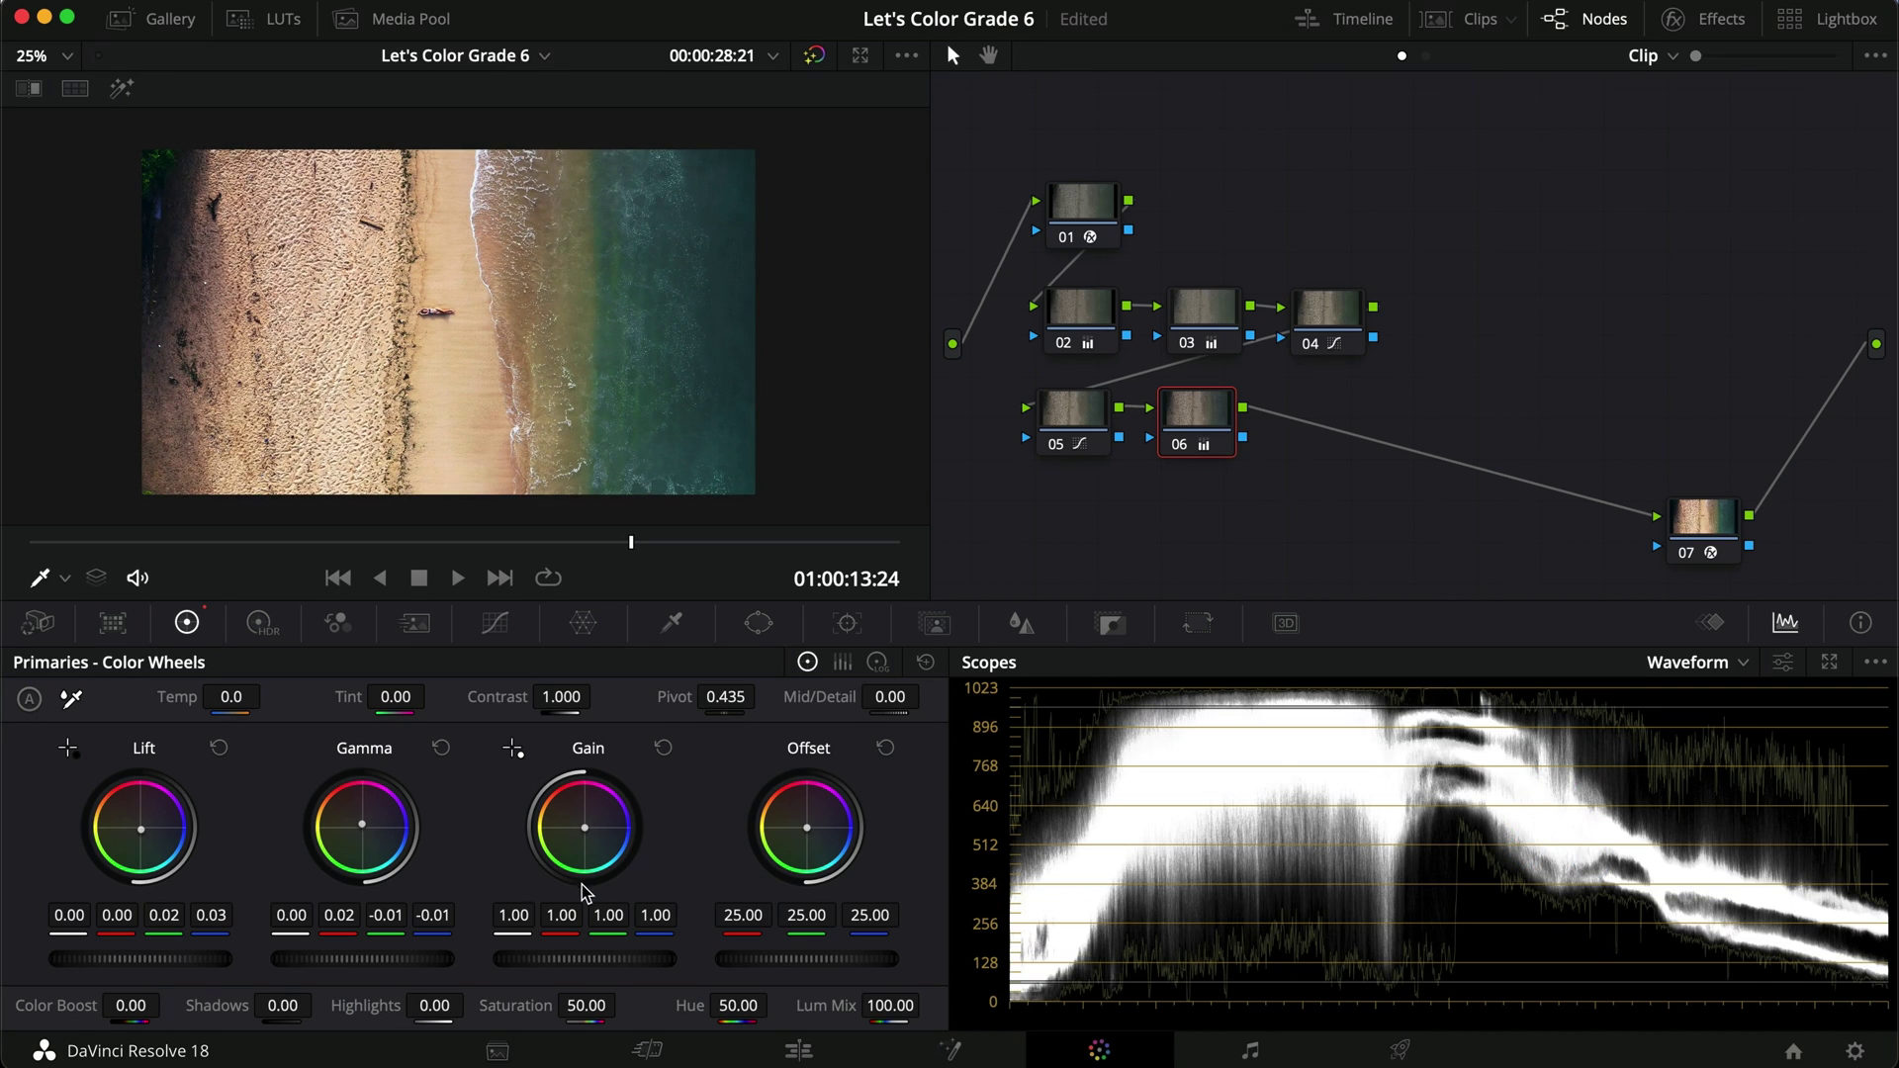
Warm node 06's highlights with Gain red 1.02, green 0.99 and blue 0.99.
drag(569, 914, 588, 914)
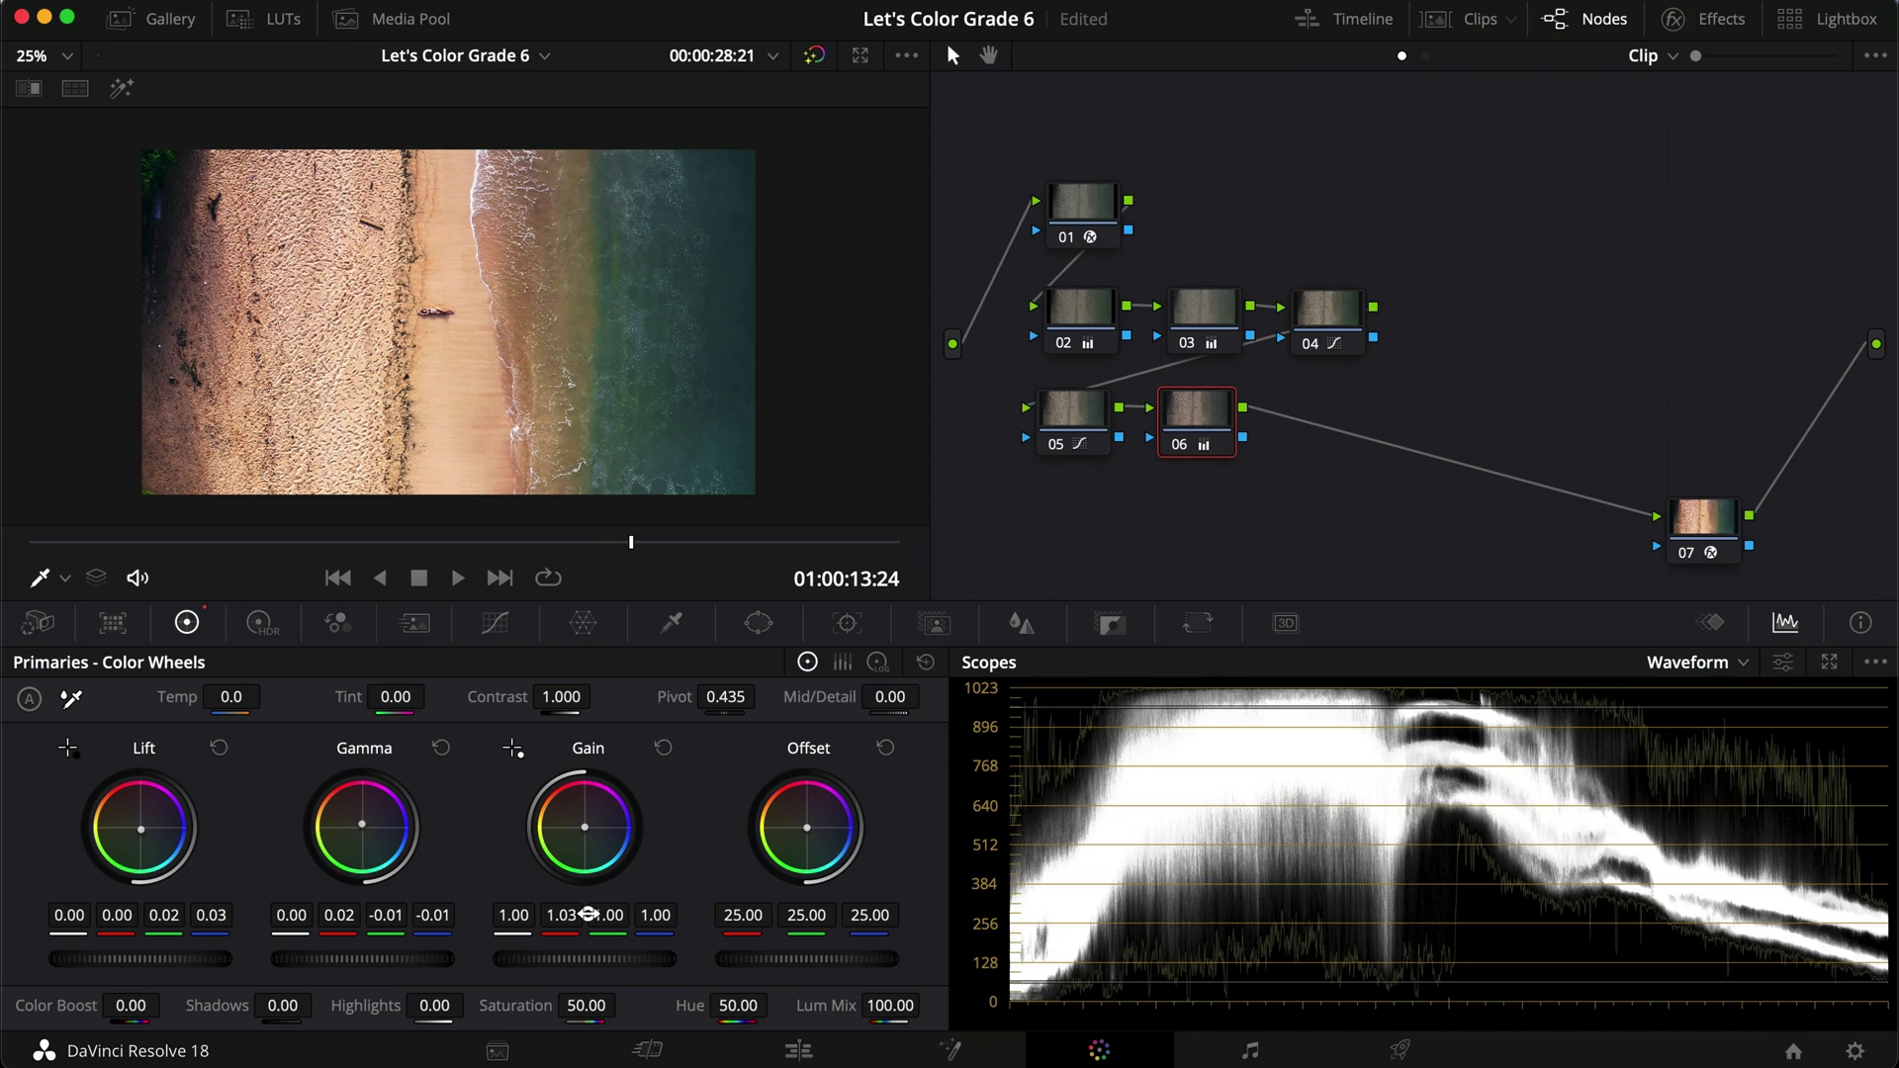
drag(588, 913, 584, 915)
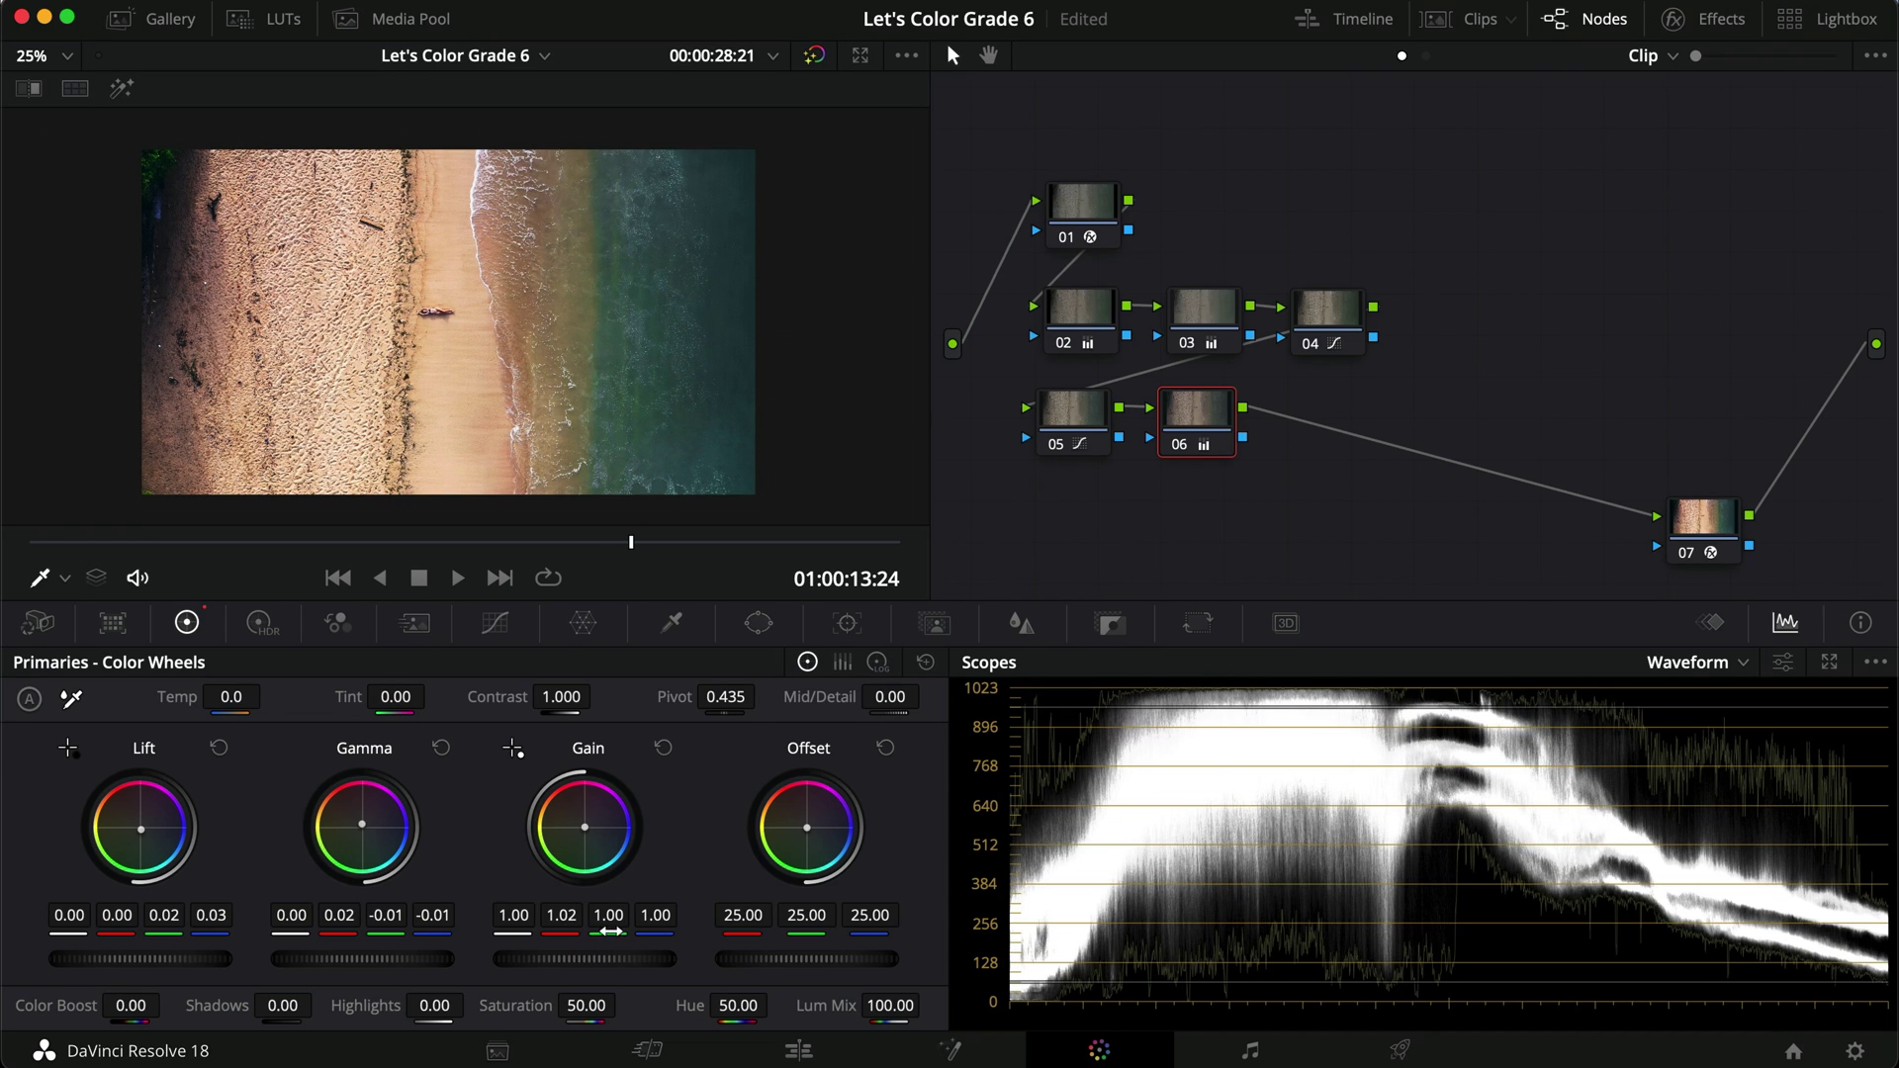
drag(615, 922, 651, 918)
Toggle node 06 off and on to examine how the warmer highlights affect the sand and shoreline.
key(super+d)
key(super+d)
scroll(473, 358, up, 2)
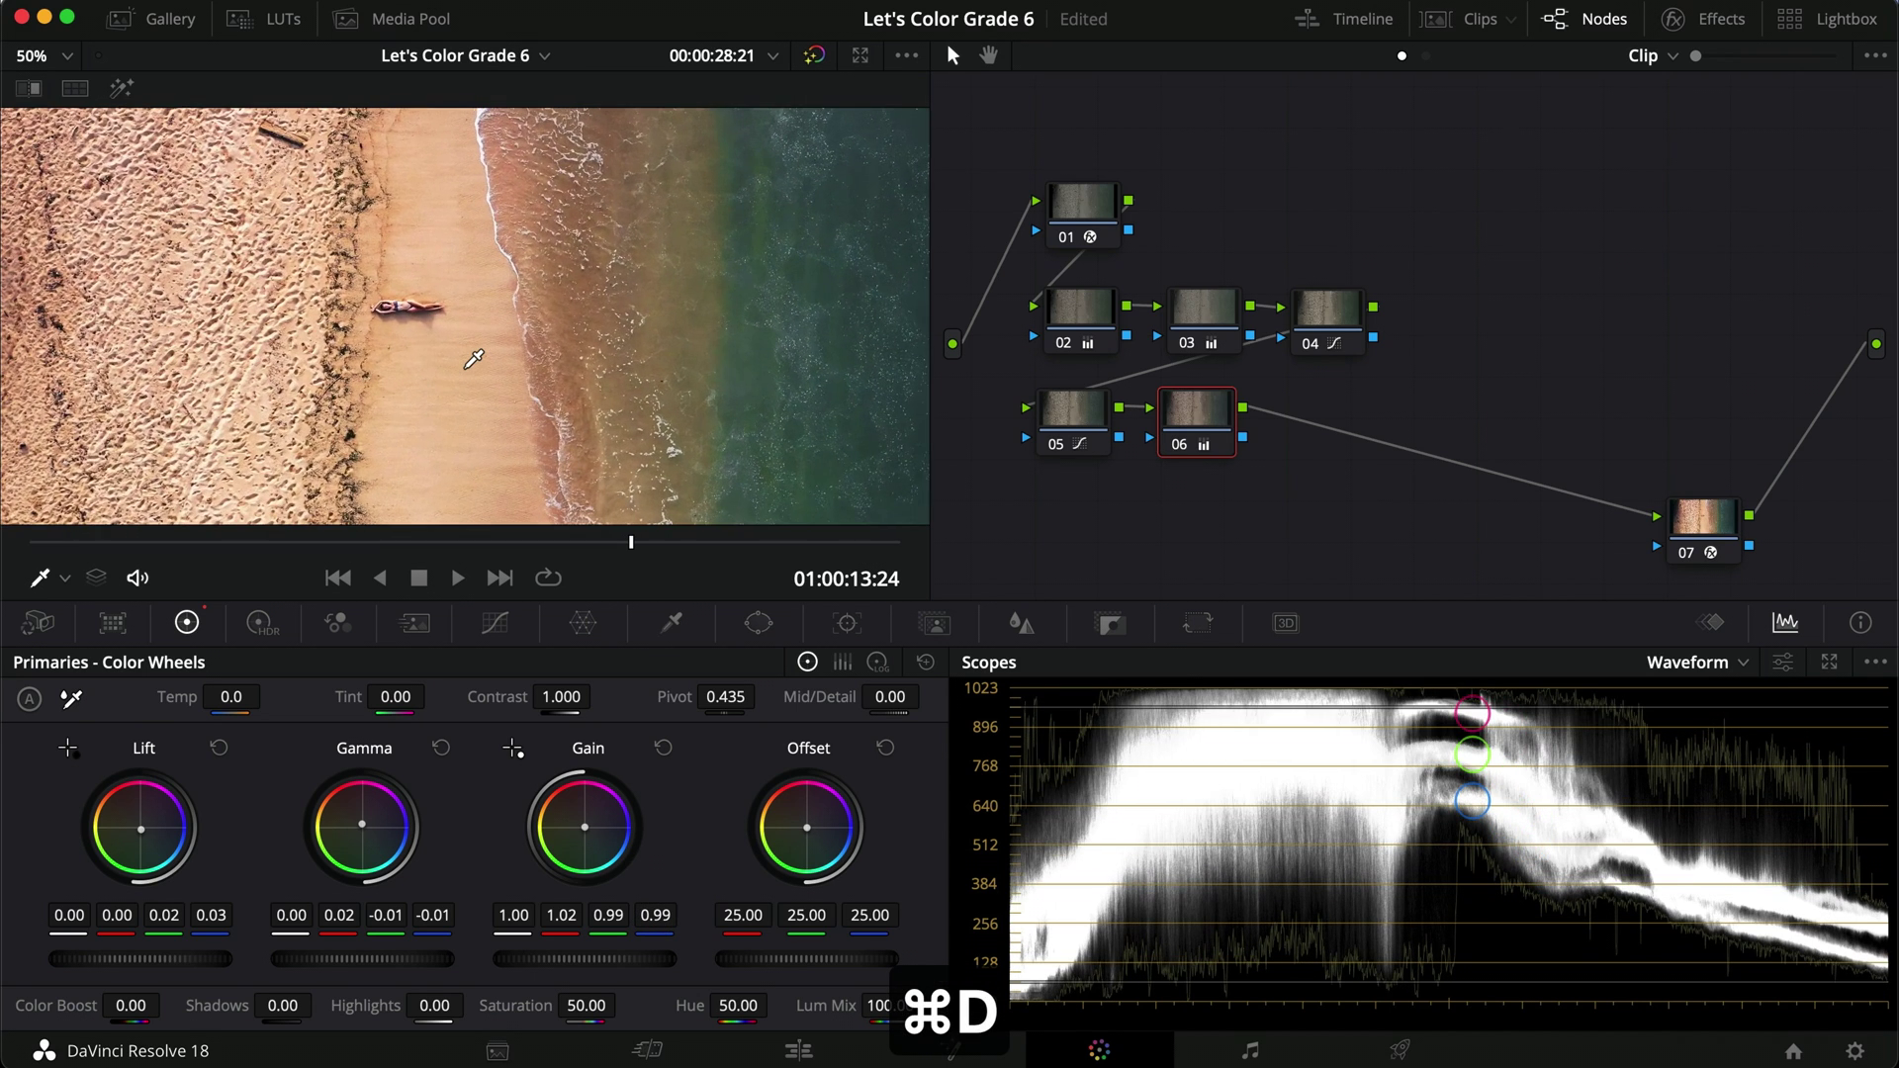
key(super+d)
key(super+d)
scroll(489, 426, down, 2)
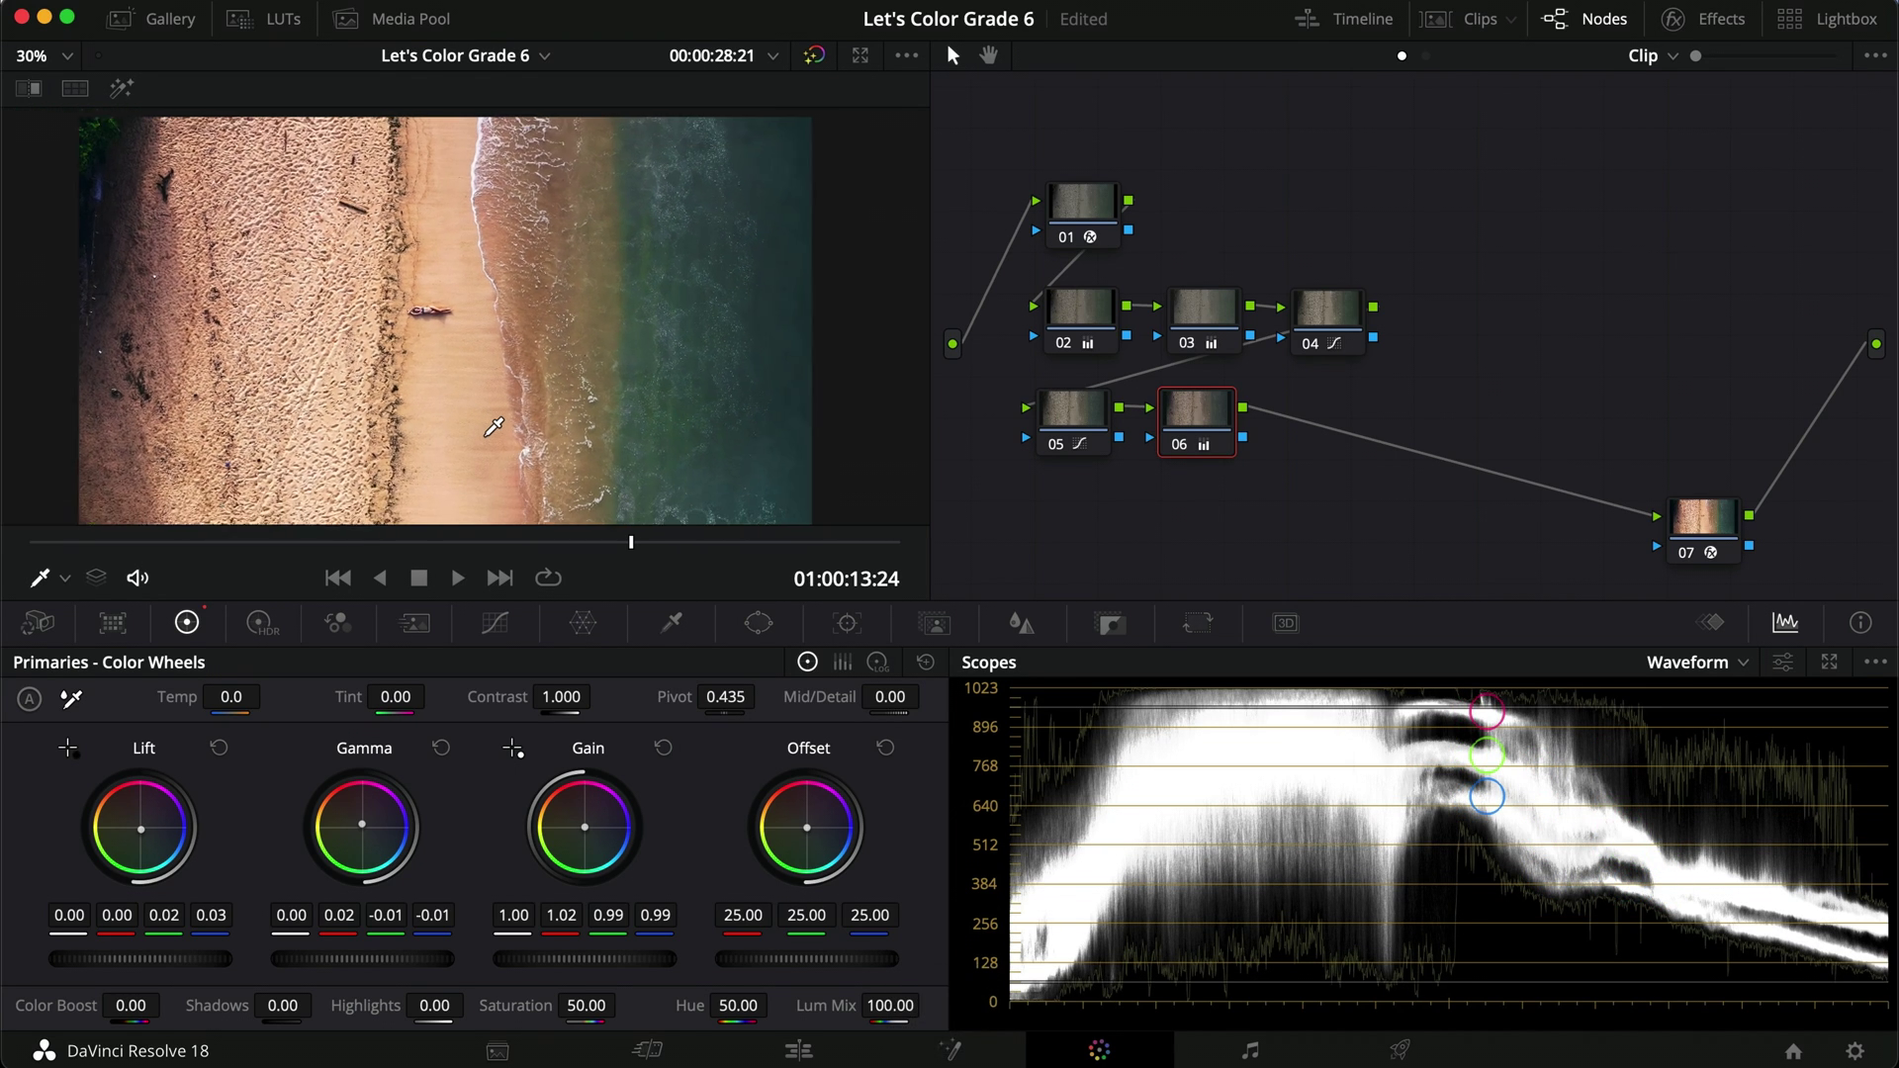
key(super+d)
key(super+d)
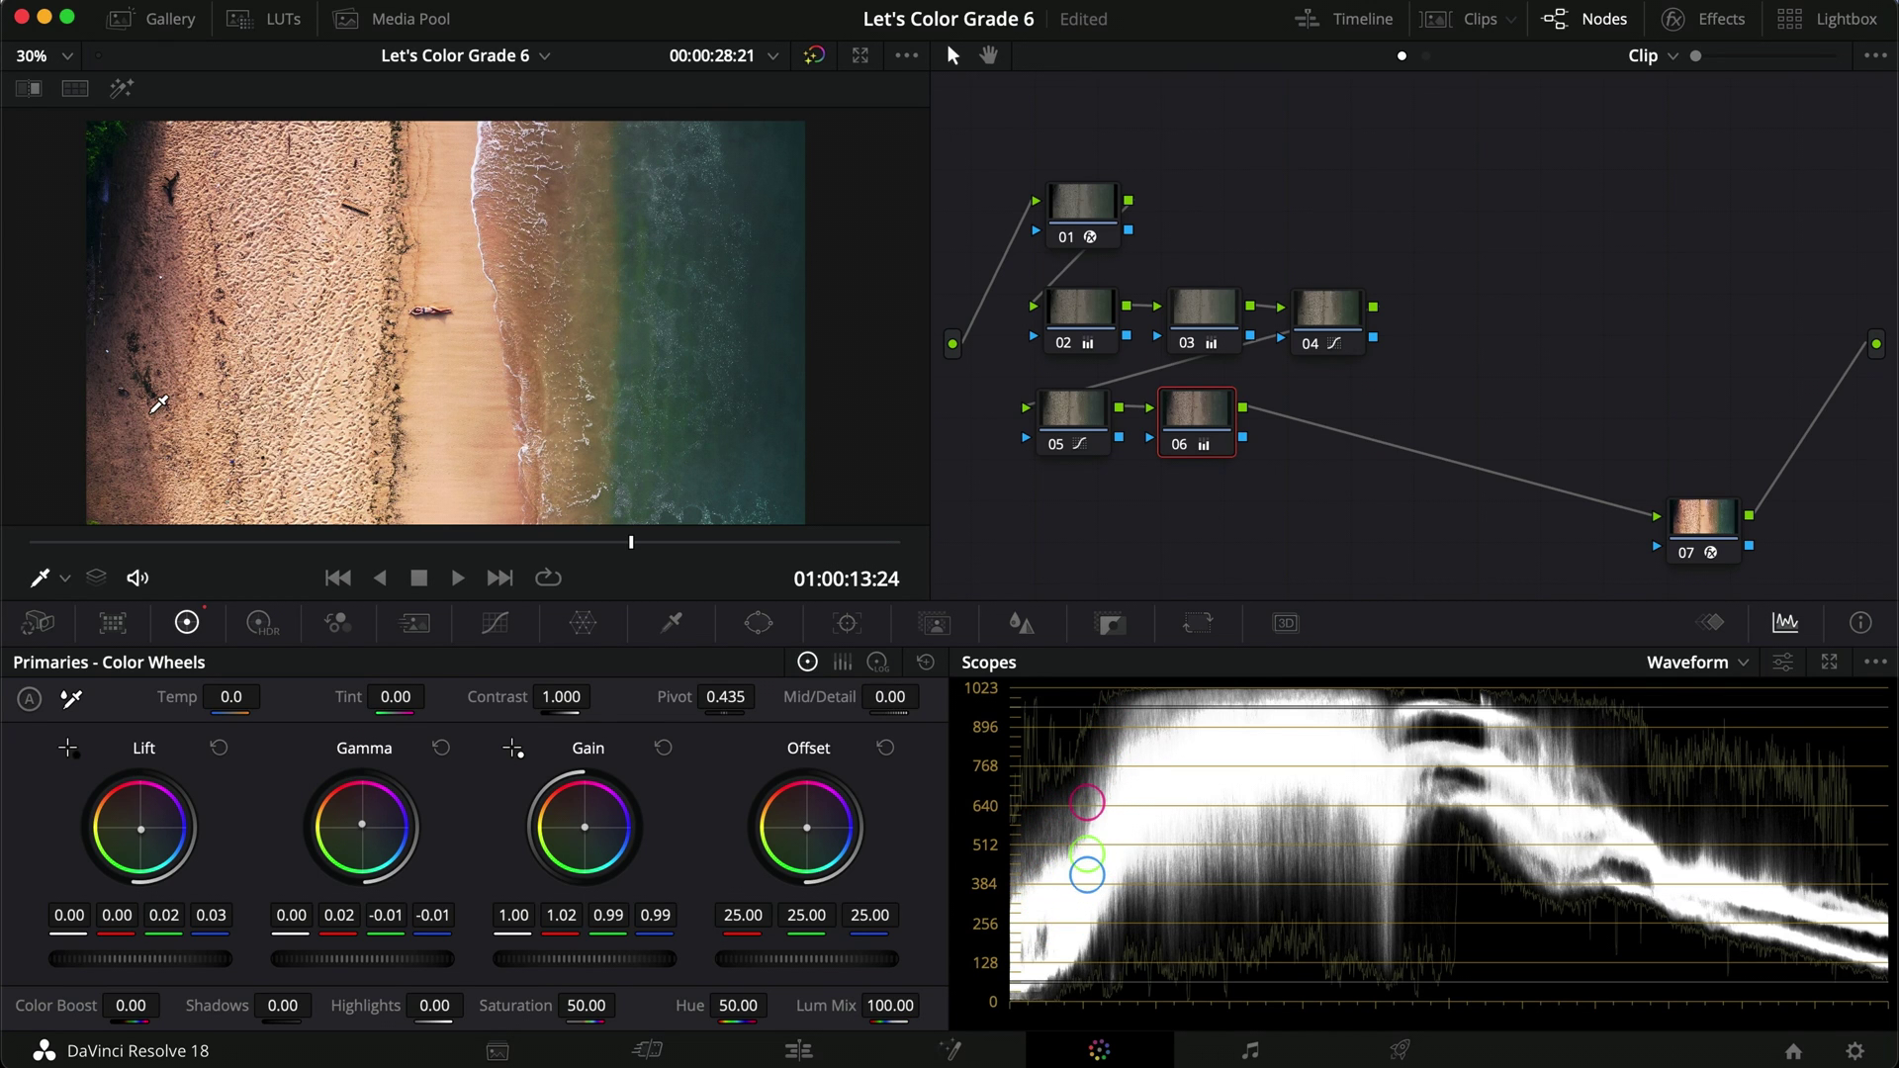
Add three serial nodes, 07, 08 and 09, after node 06 and place them in a new row below.
key(BackSpace)
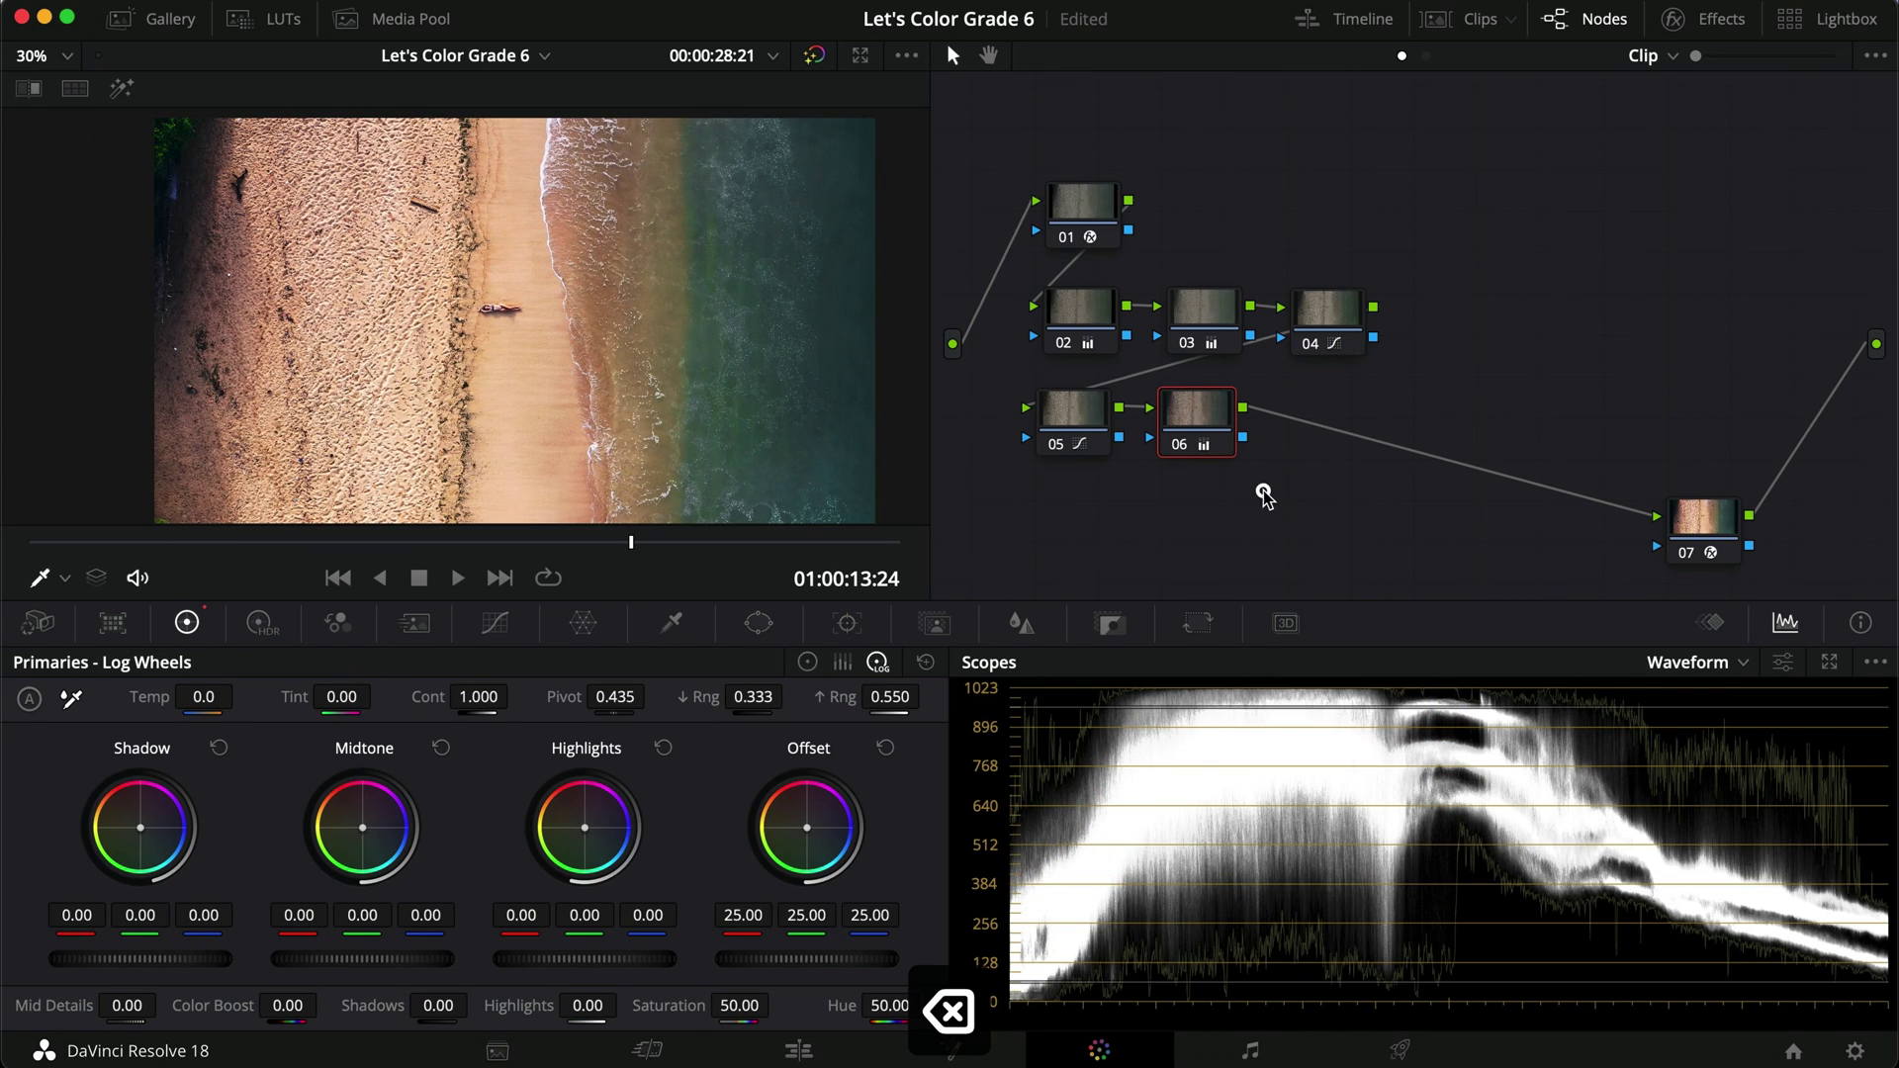
key(super+d)
key(alt+s)
drag(1103, 491, 1075, 511)
key(alt+s)
key(alt+s)
Add a linear window to node 07 over the deep water and feather its shore-facing edge with Soft 1 at 100.00.
click(758, 622)
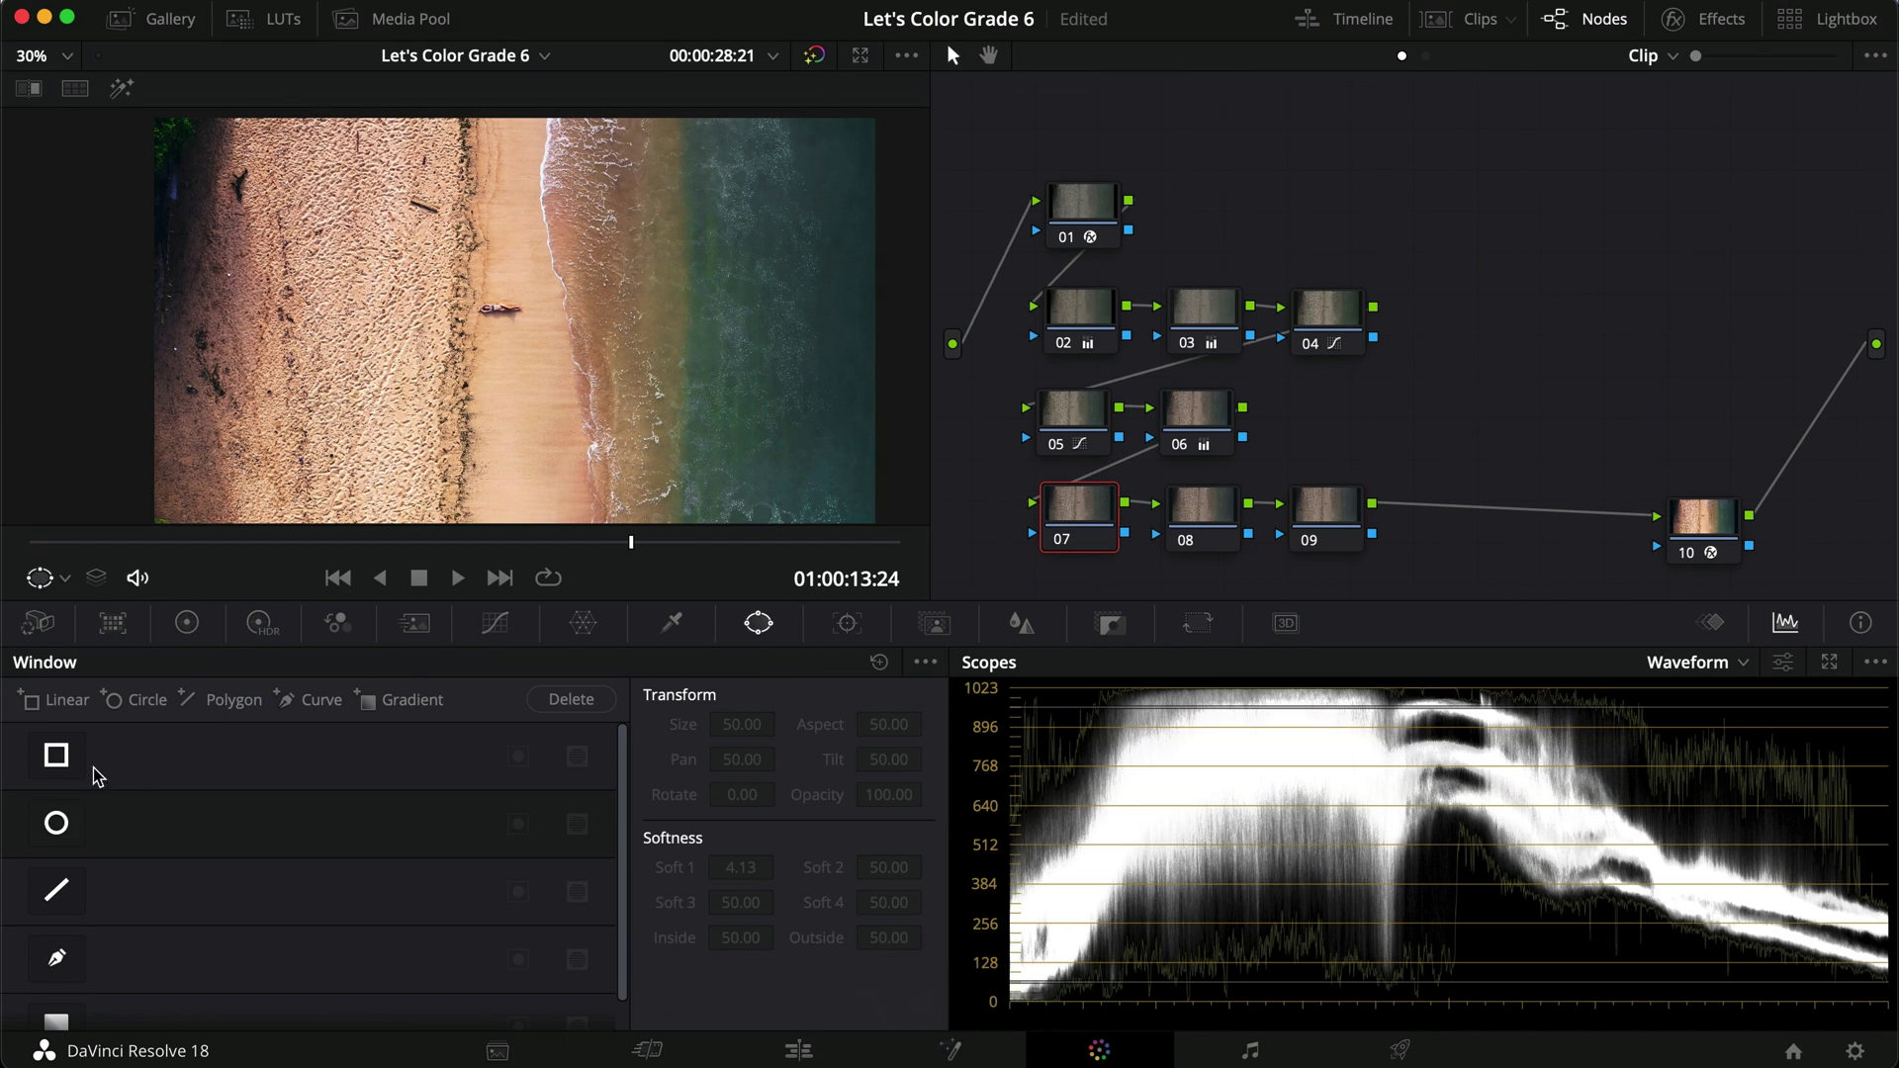
click(56, 758)
drag(563, 353, 874, 550)
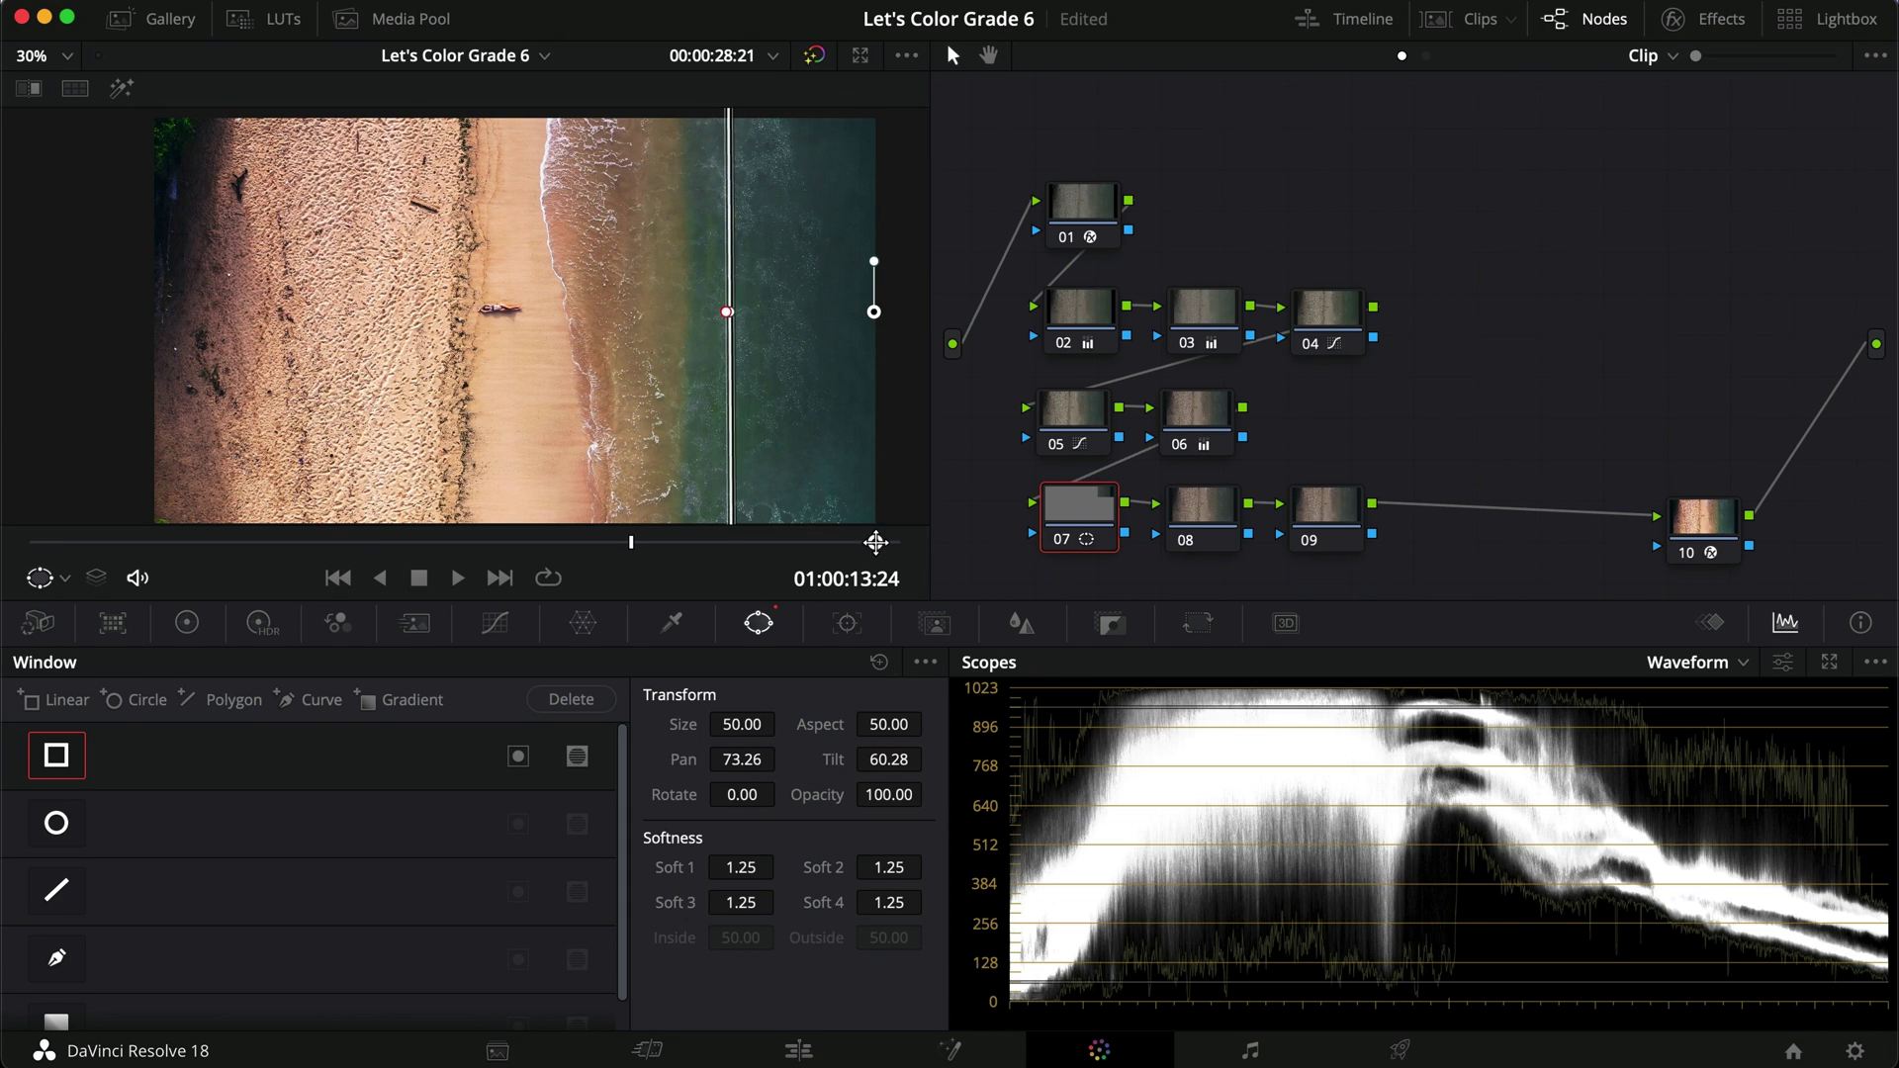
scroll(794, 411, down, 2)
drag(766, 332, 860, 360)
drag(750, 335, 463, 325)
key(shift+h)
key(shift+h)
scroll(474, 341, up, 2)
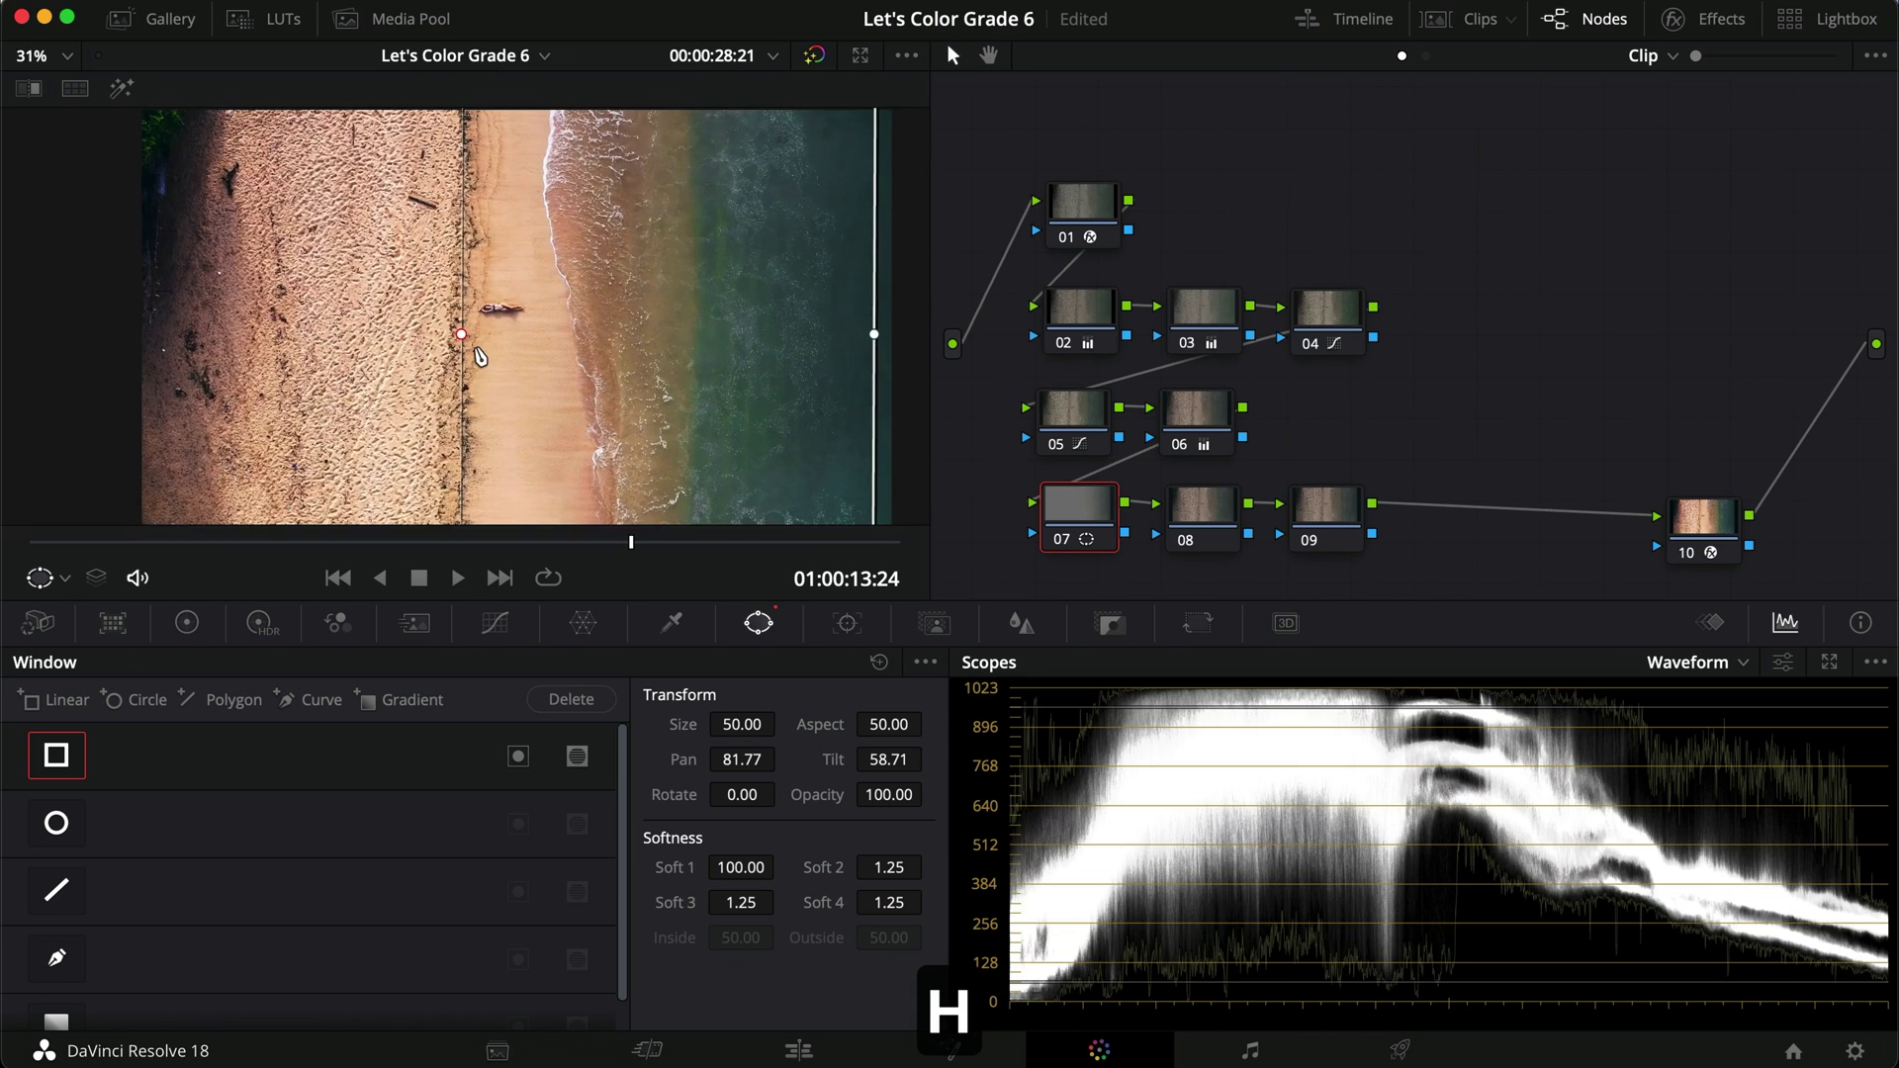
Restrict node 07's selection to darker tones with an HSL luminance High of 60.0 and high softness of 20.2, checking the highlighted matte.
click(674, 623)
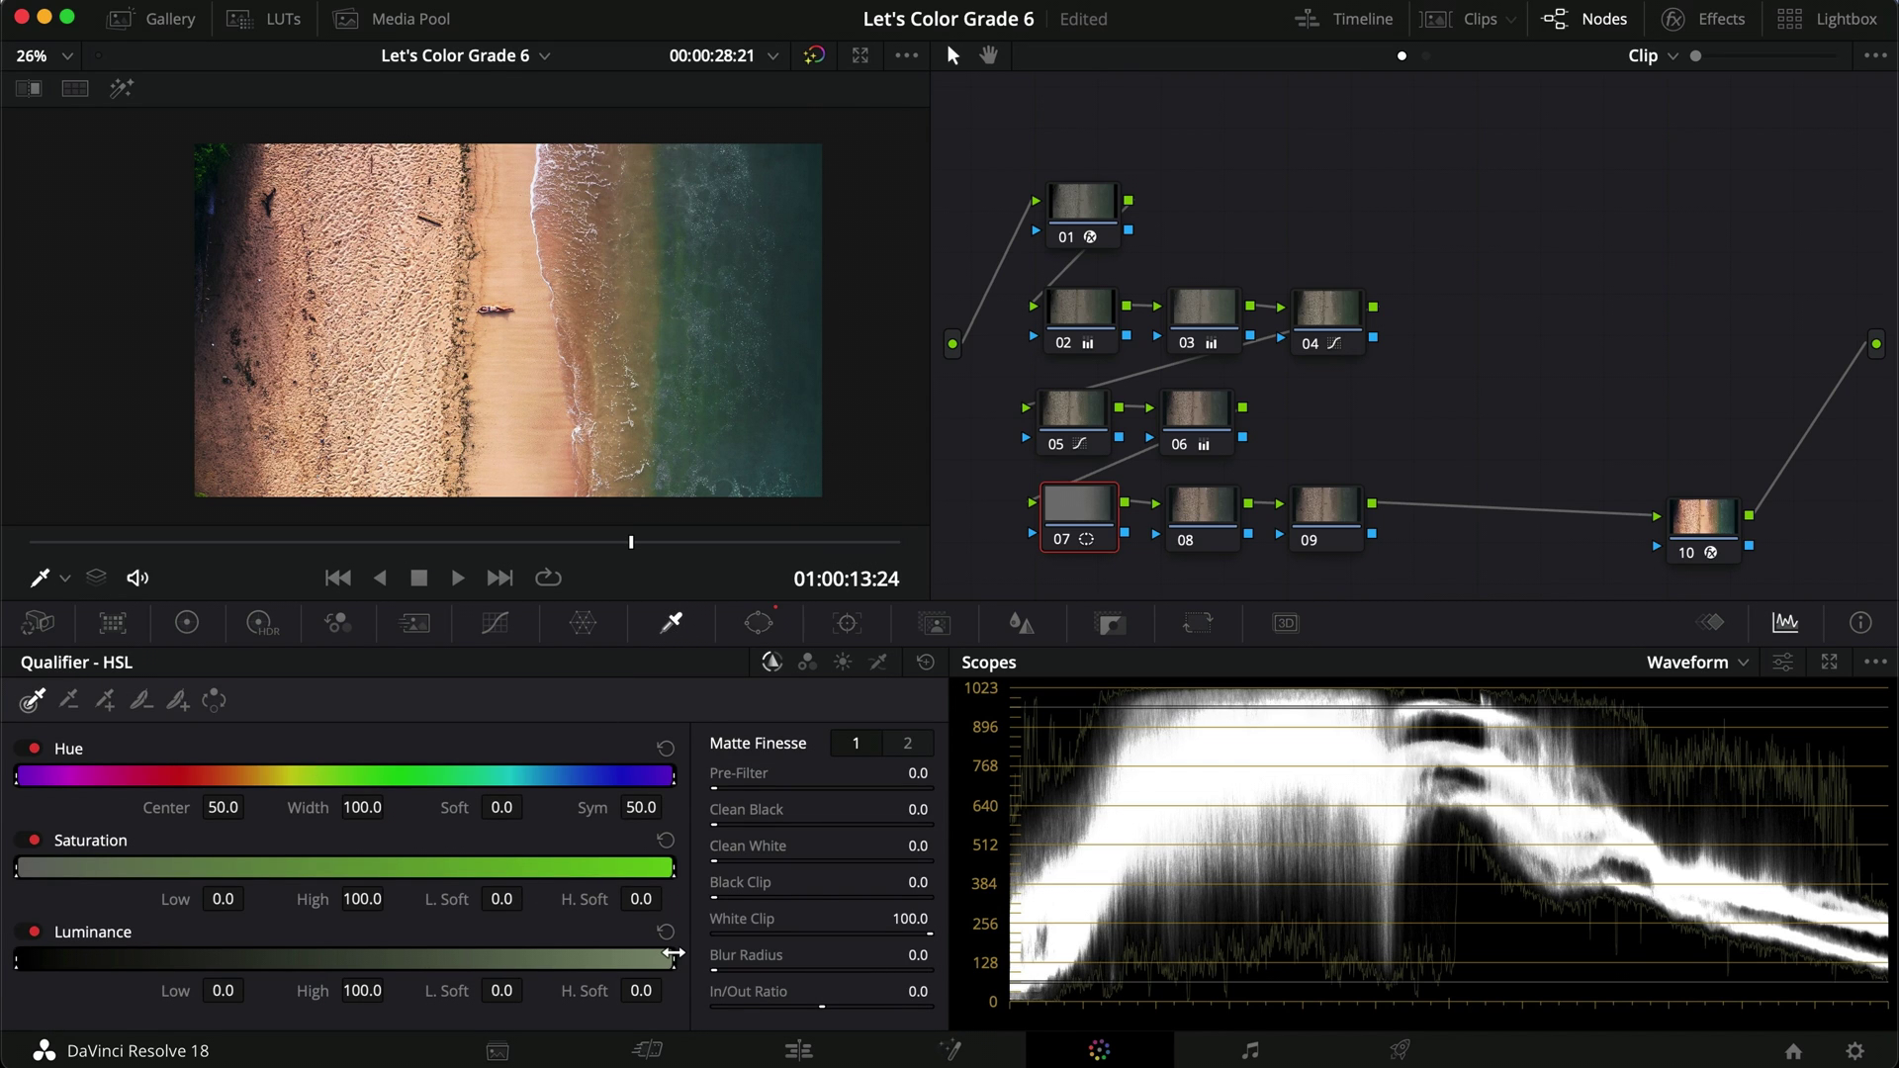
key(shift+h)
drag(673, 952, 416, 960)
click(760, 623)
drag(855, 399, 740, 395)
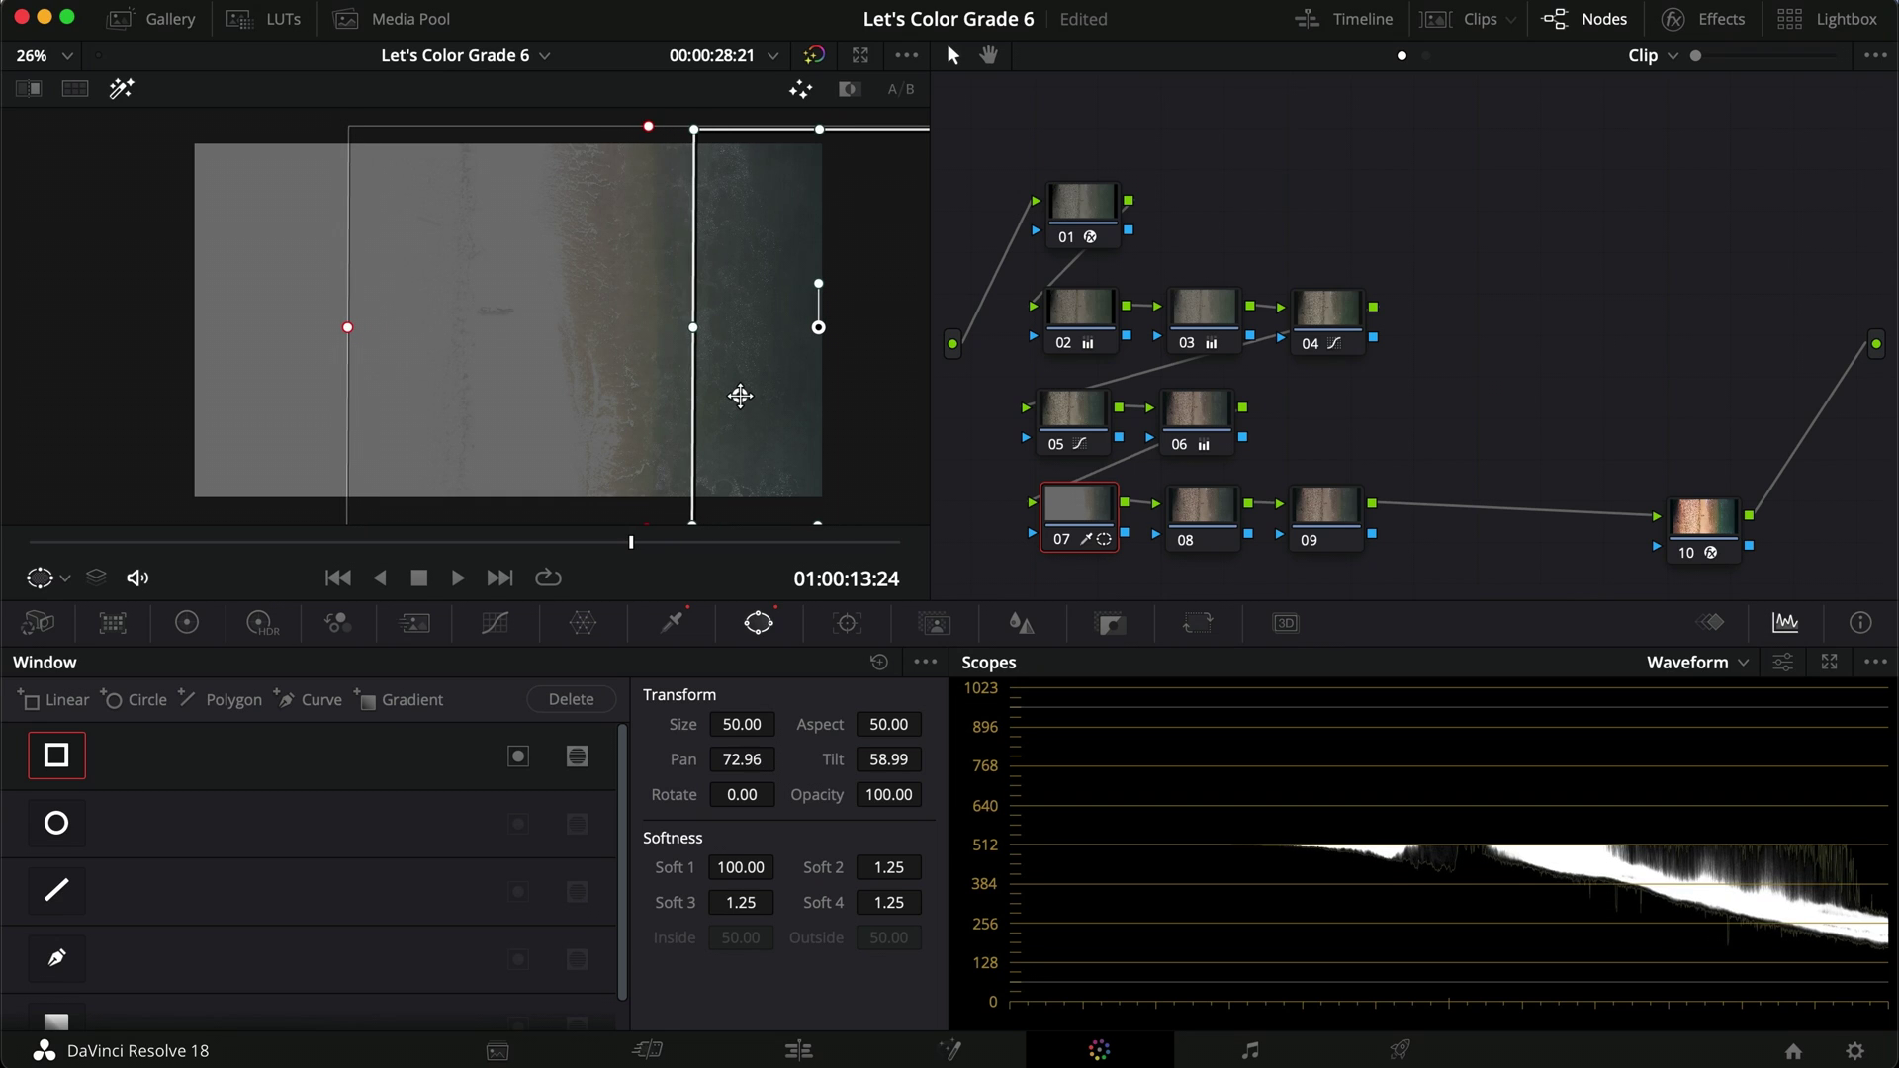
click(670, 624)
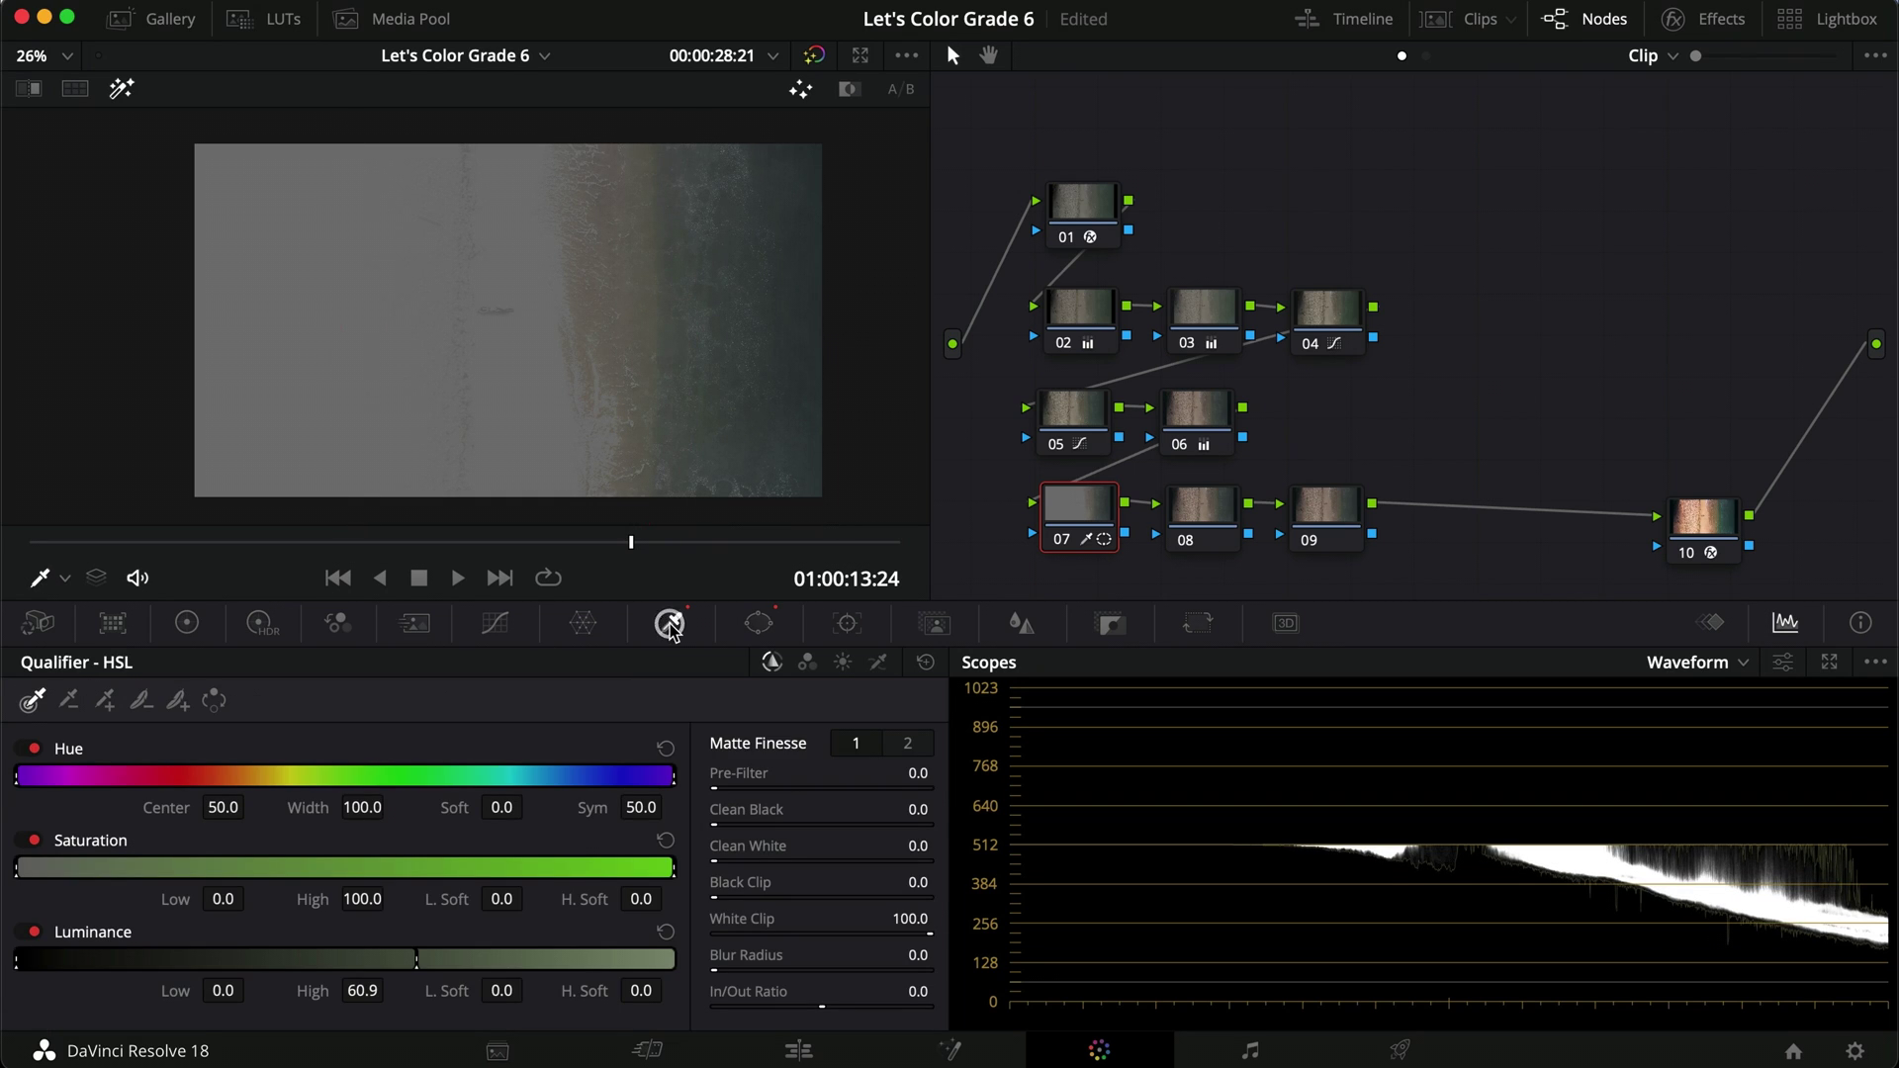
mouse_move(419, 954)
mouse_down()
mouse_move(391, 954)
mouse_move(412, 951)
mouse_up()
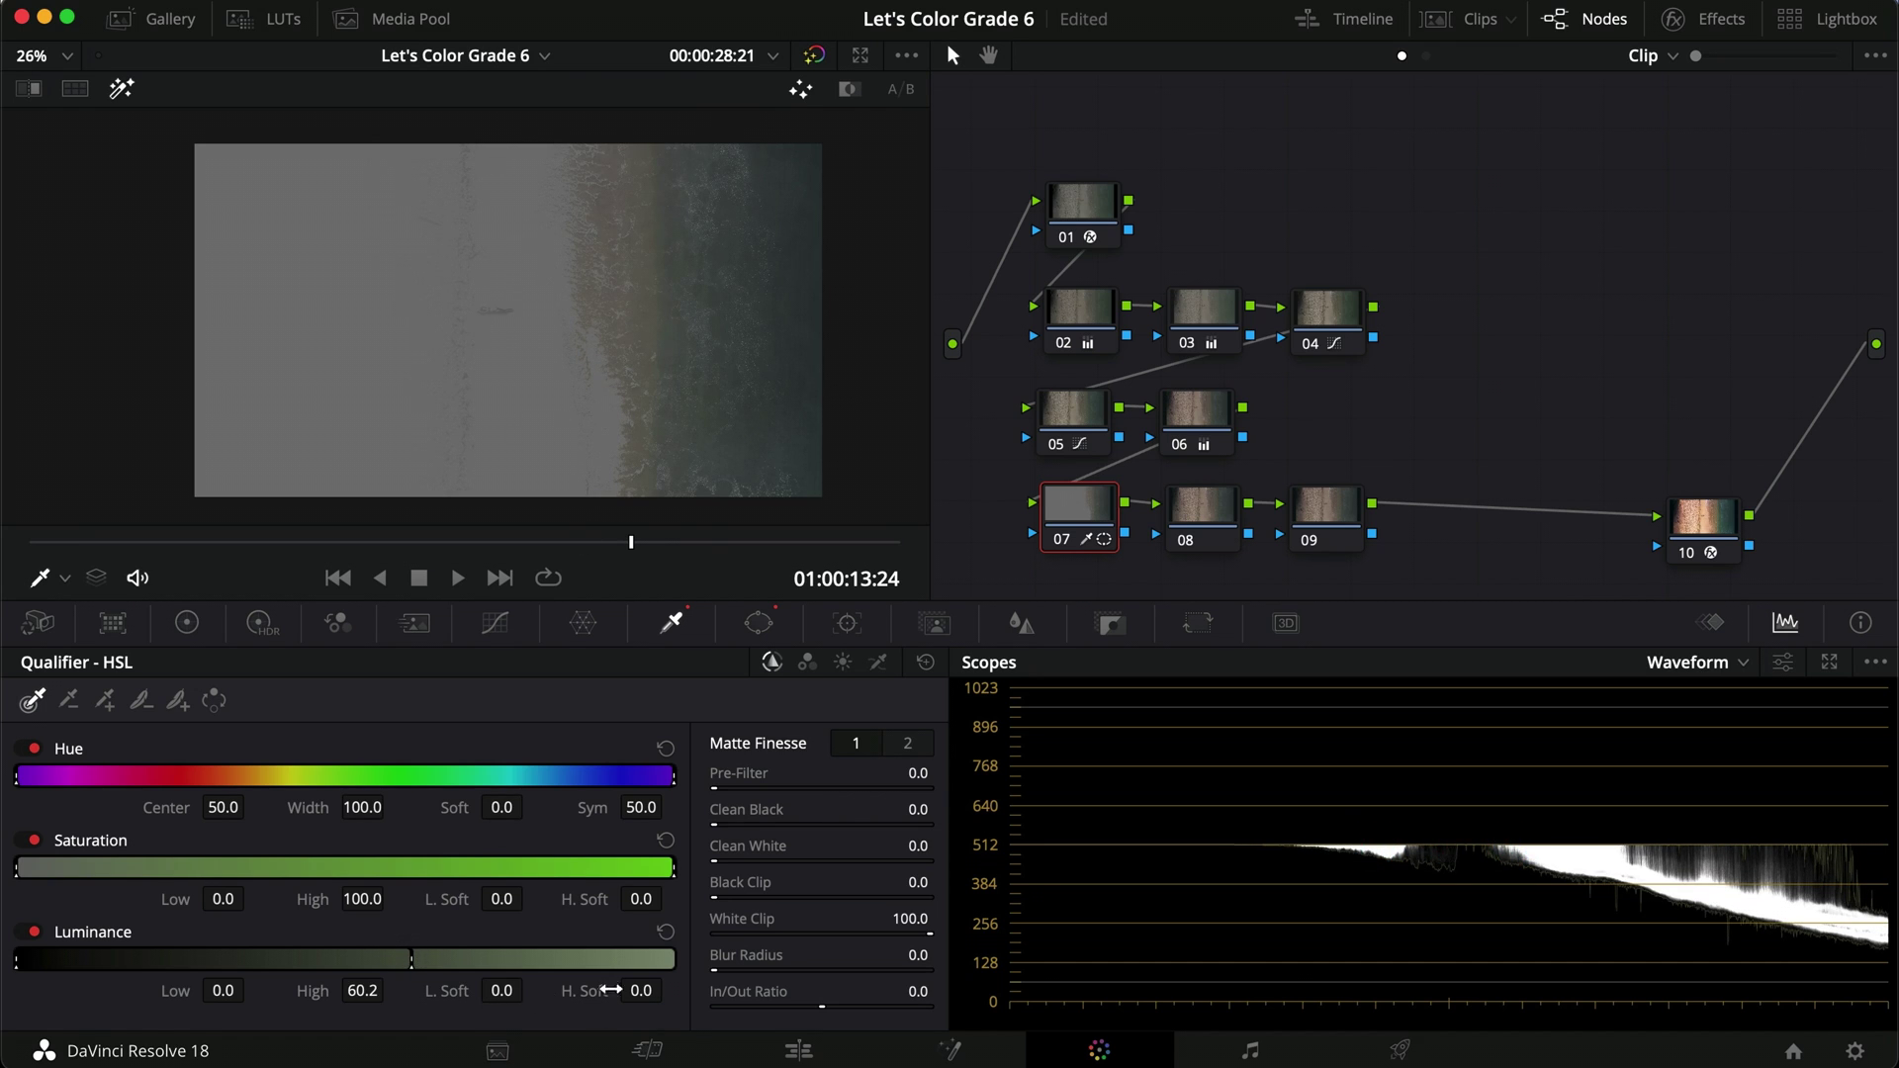
drag(670, 991, 571, 981)
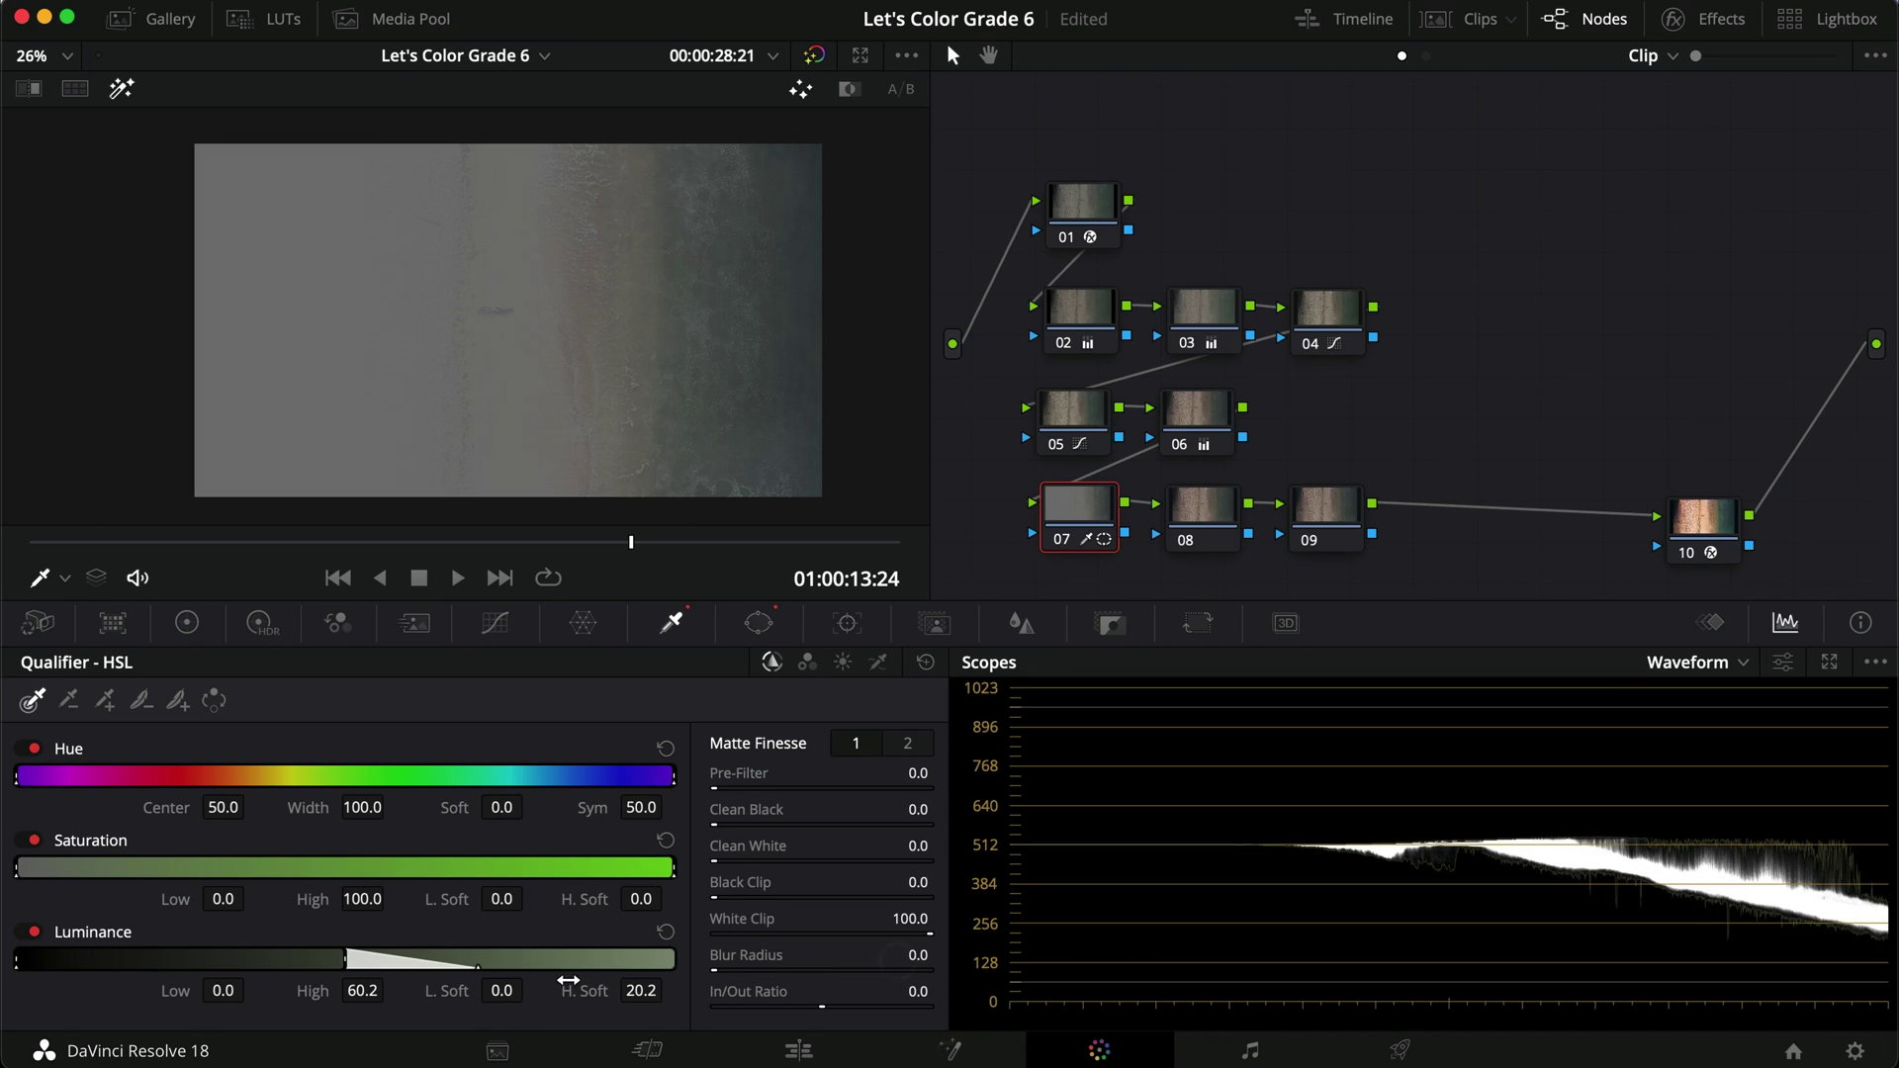
mouse_move(345, 961)
mouse_down()
mouse_move(324, 960)
mouse_move(342, 960)
mouse_up()
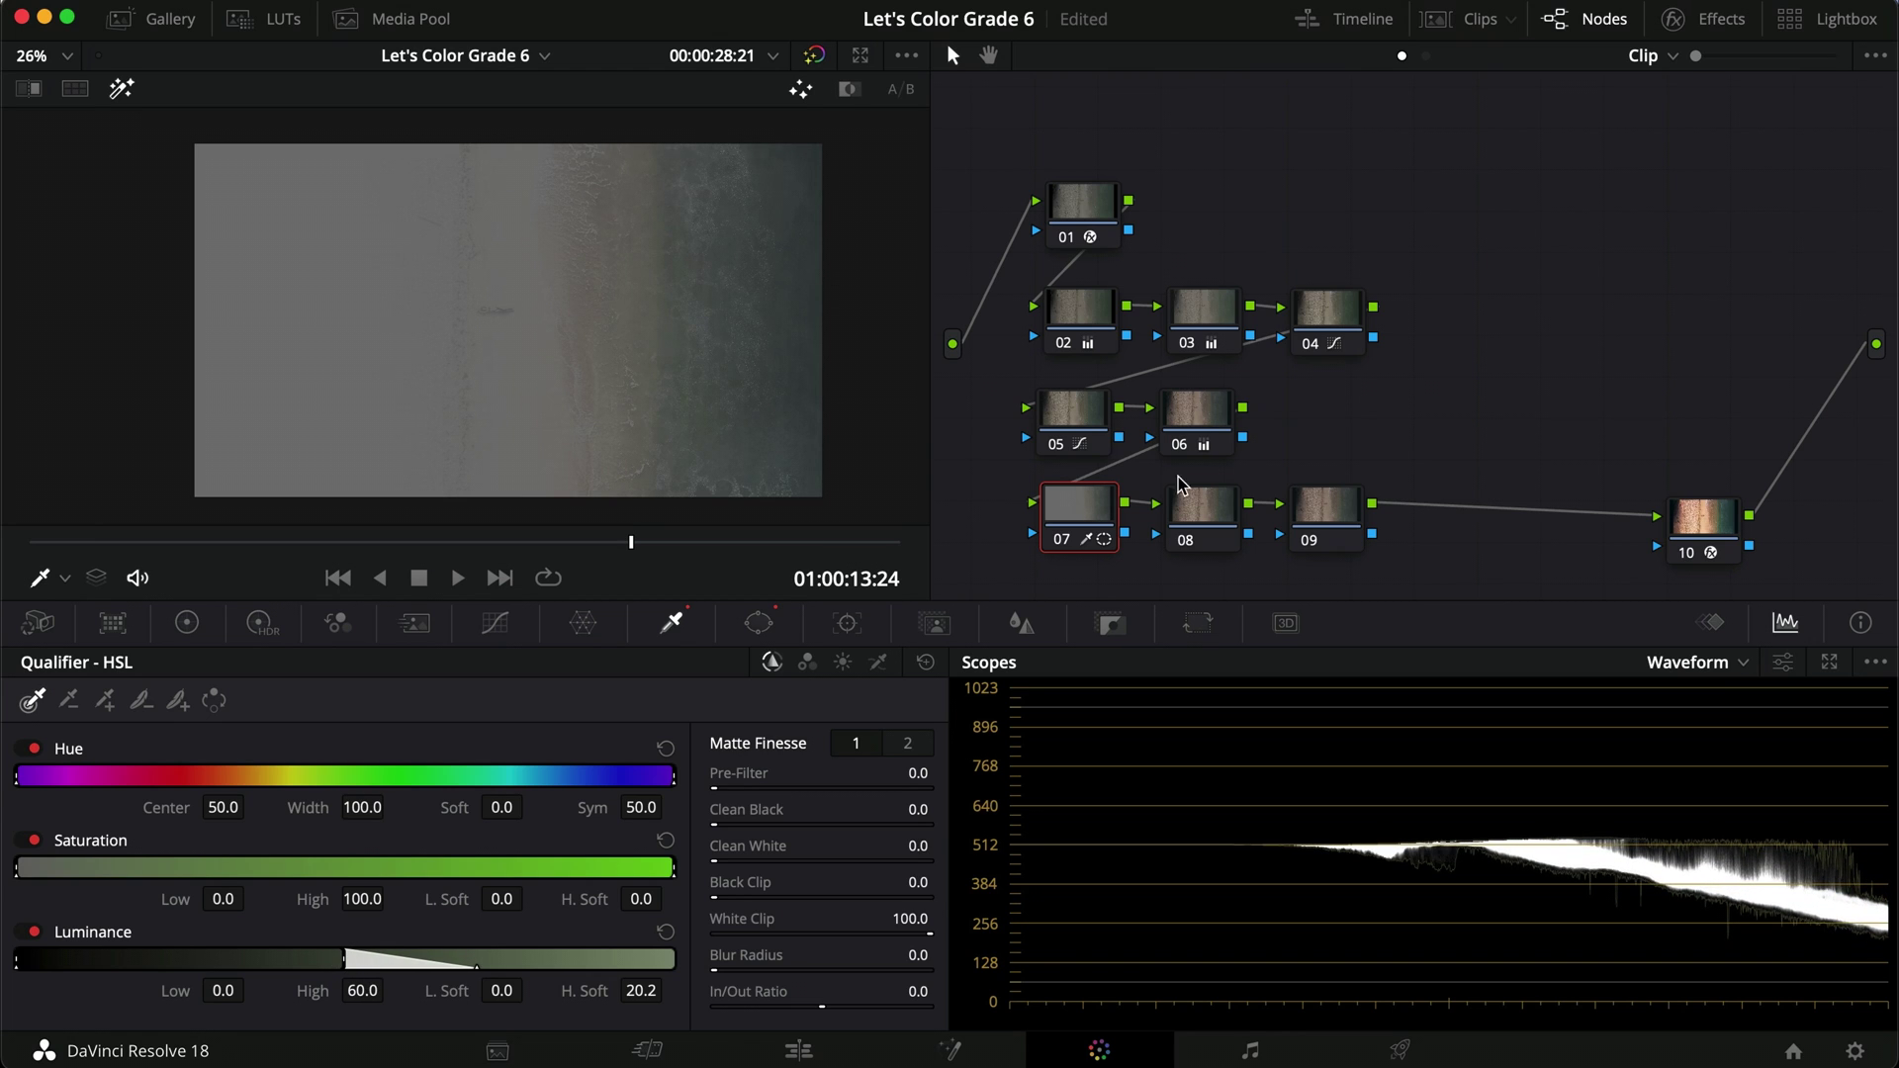
Move node 07's linear window farther out over the water to Pan 80.83 and Tilt 59.37, and turn off the highlight view.
click(759, 622)
drag(771, 415, 869, 412)
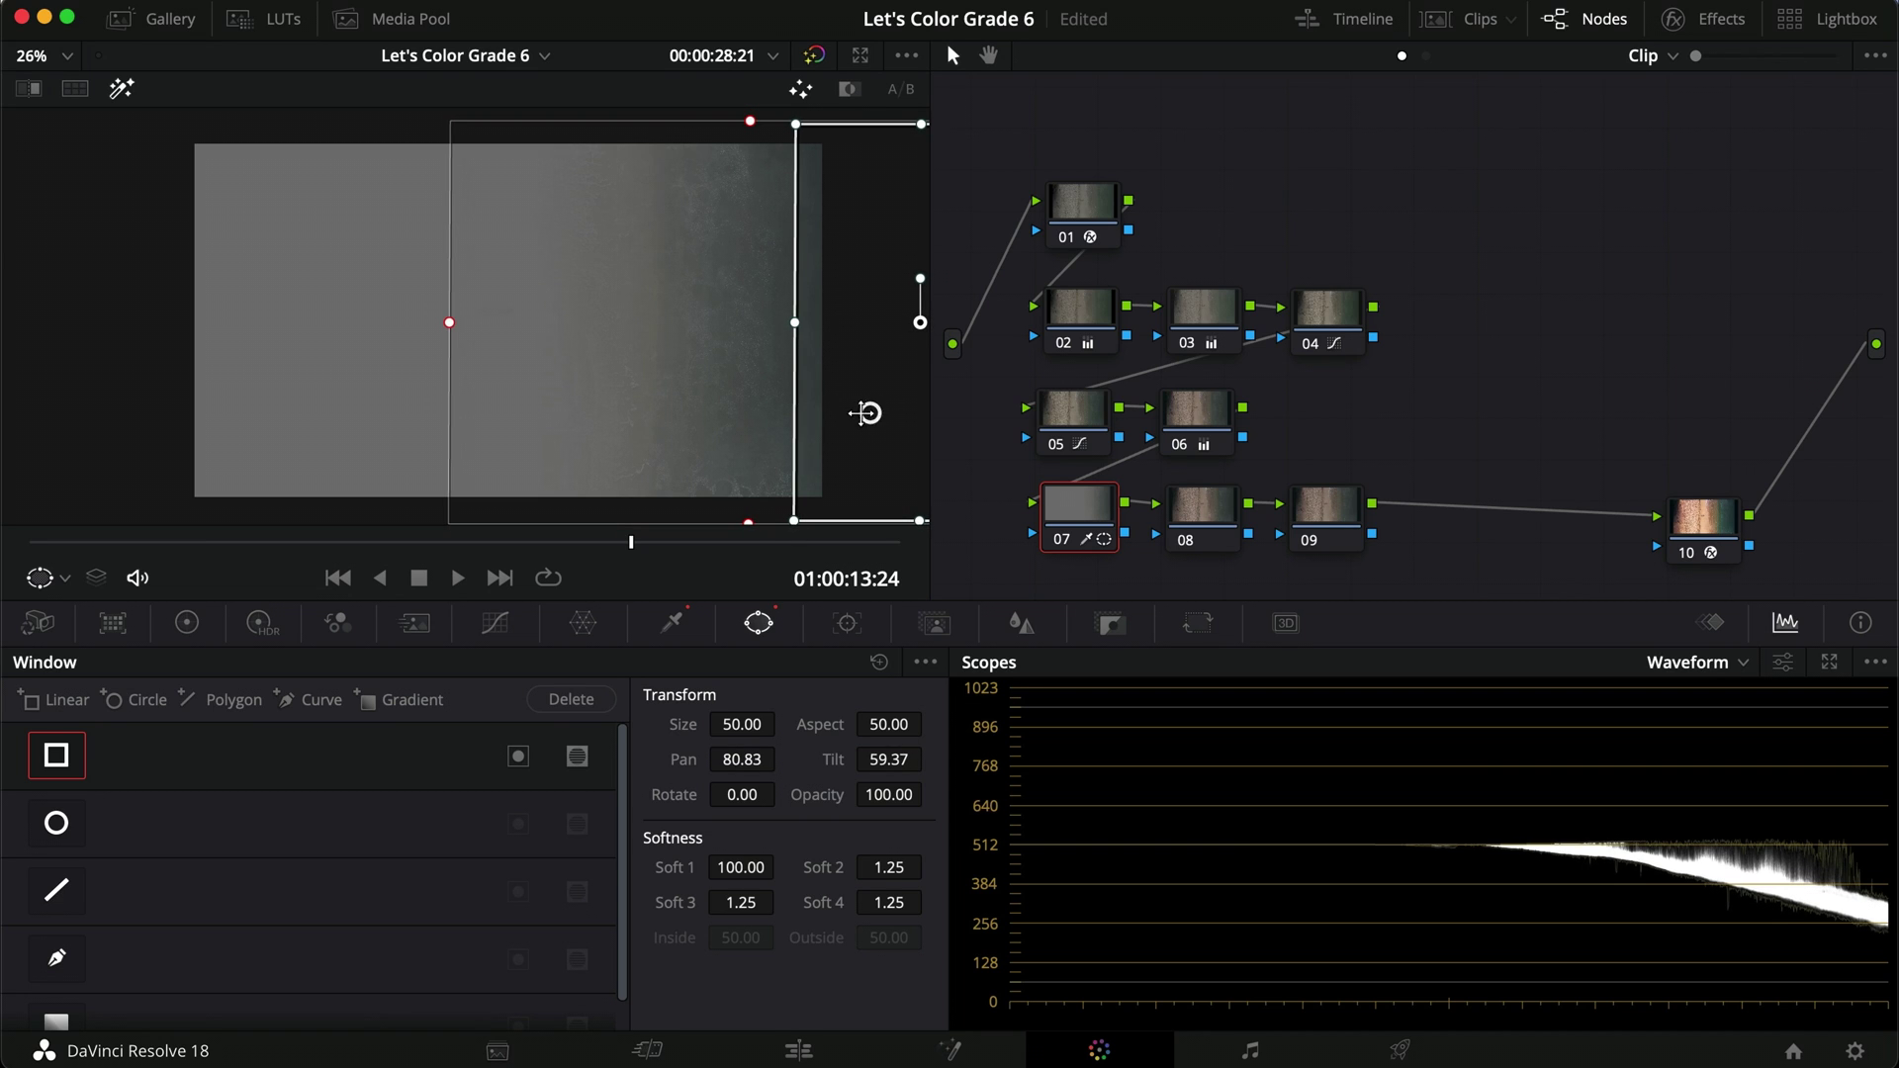
key(shift+h)
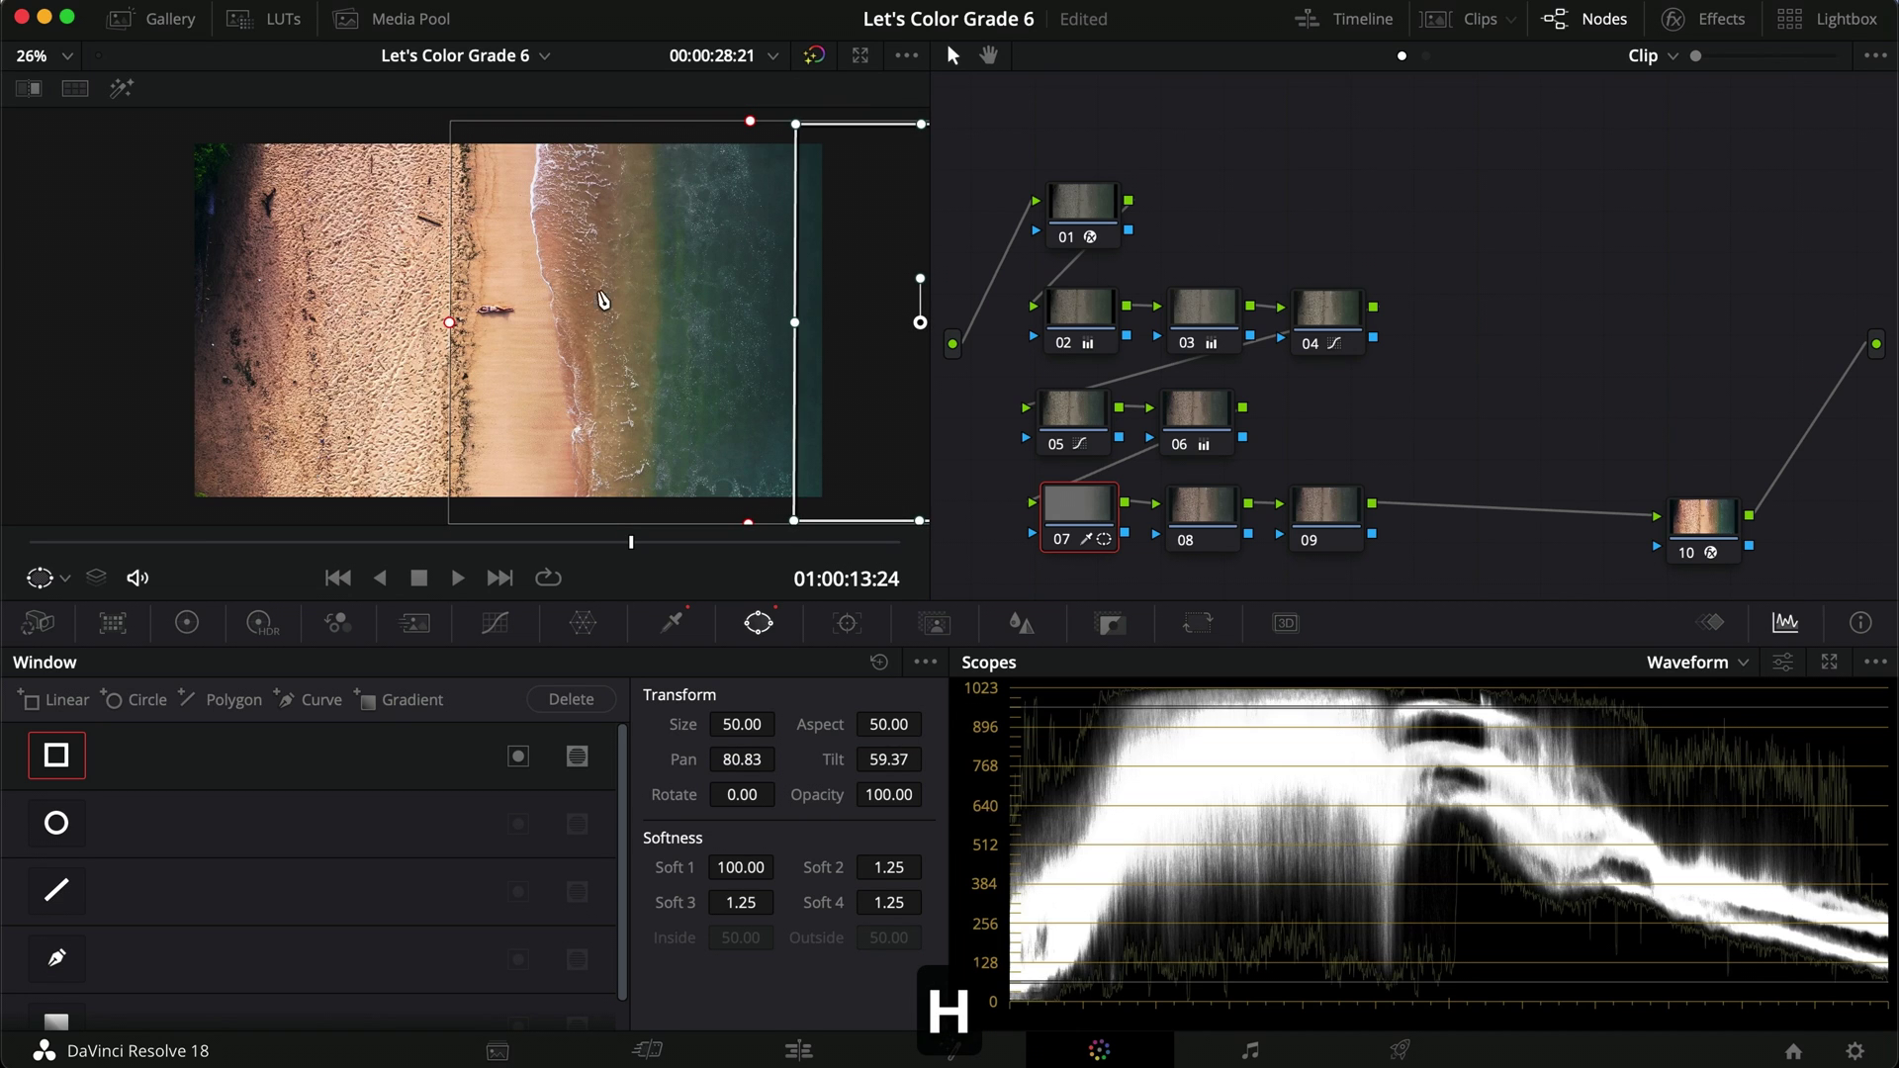
Darken and cool node 07's water with Gamma luminance, red and green at -0.01 and blue at 0.00, and compare it in full screen.
click(187, 622)
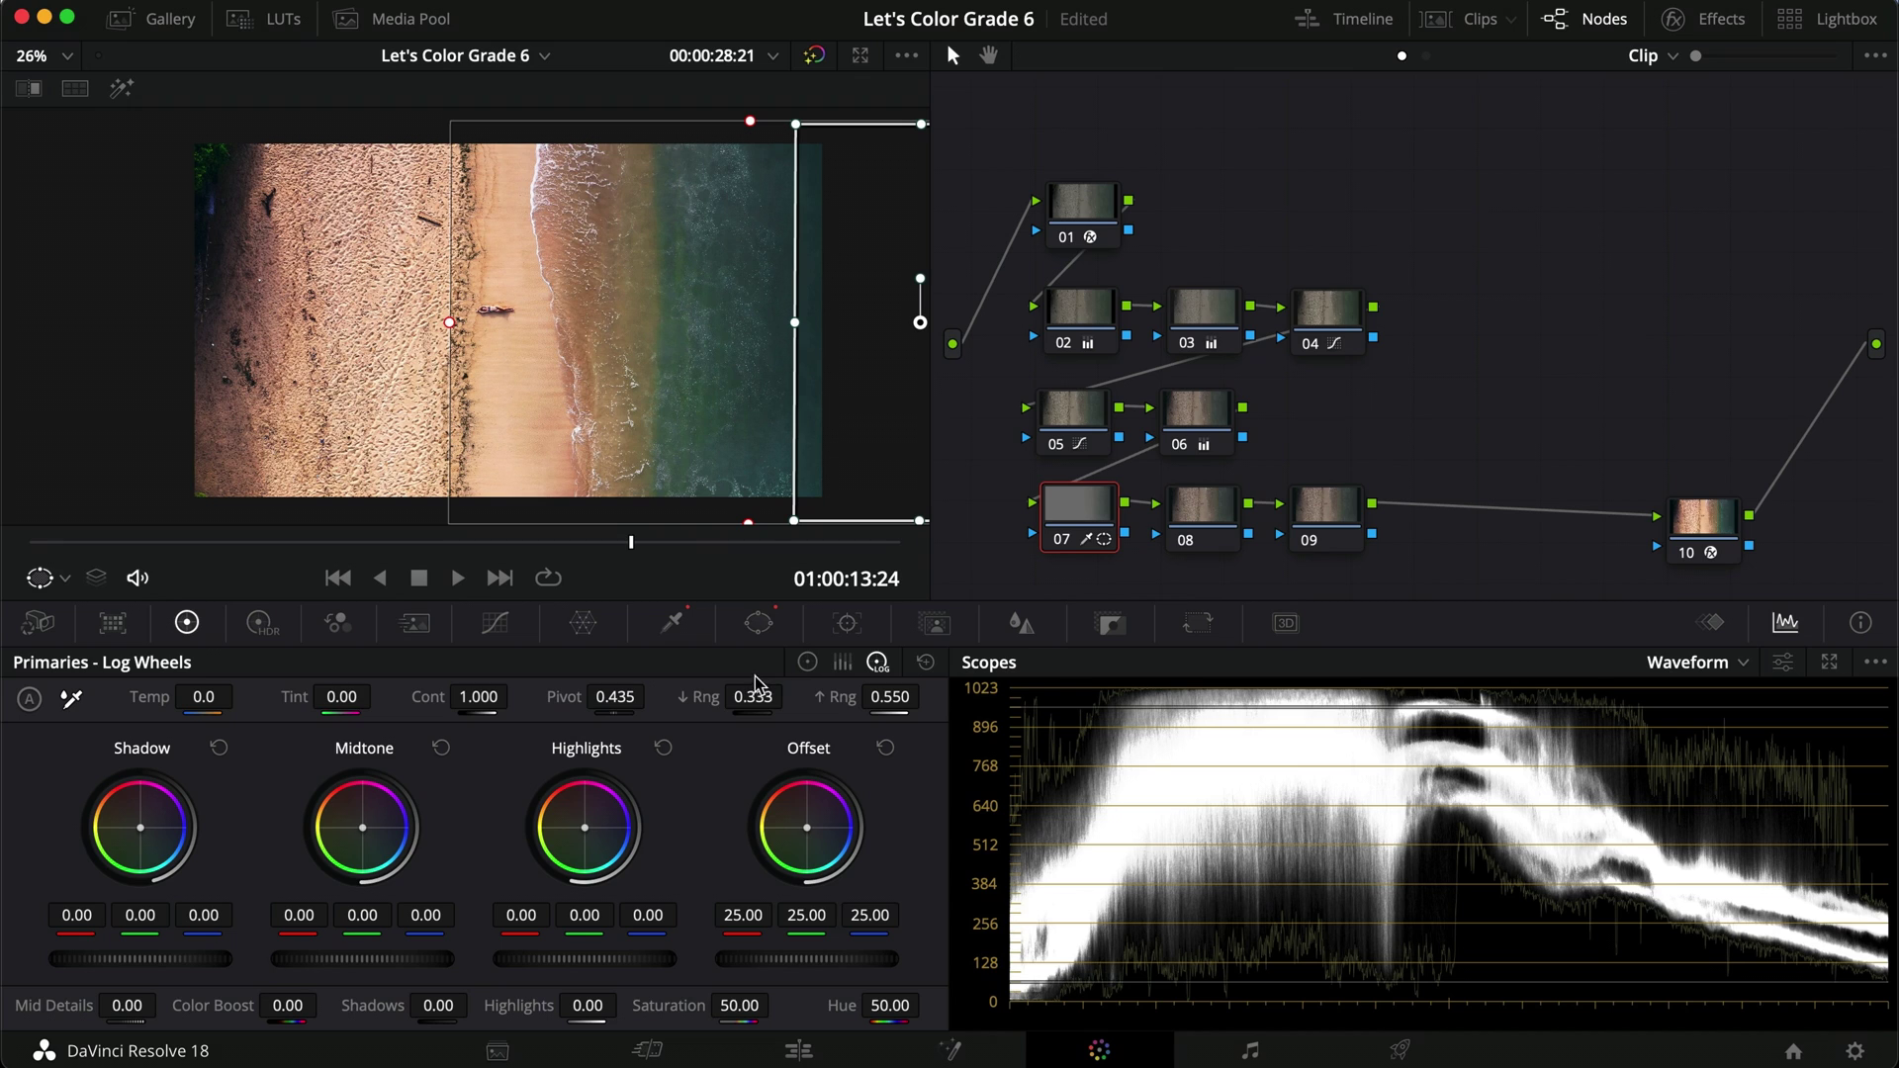
click(790, 661)
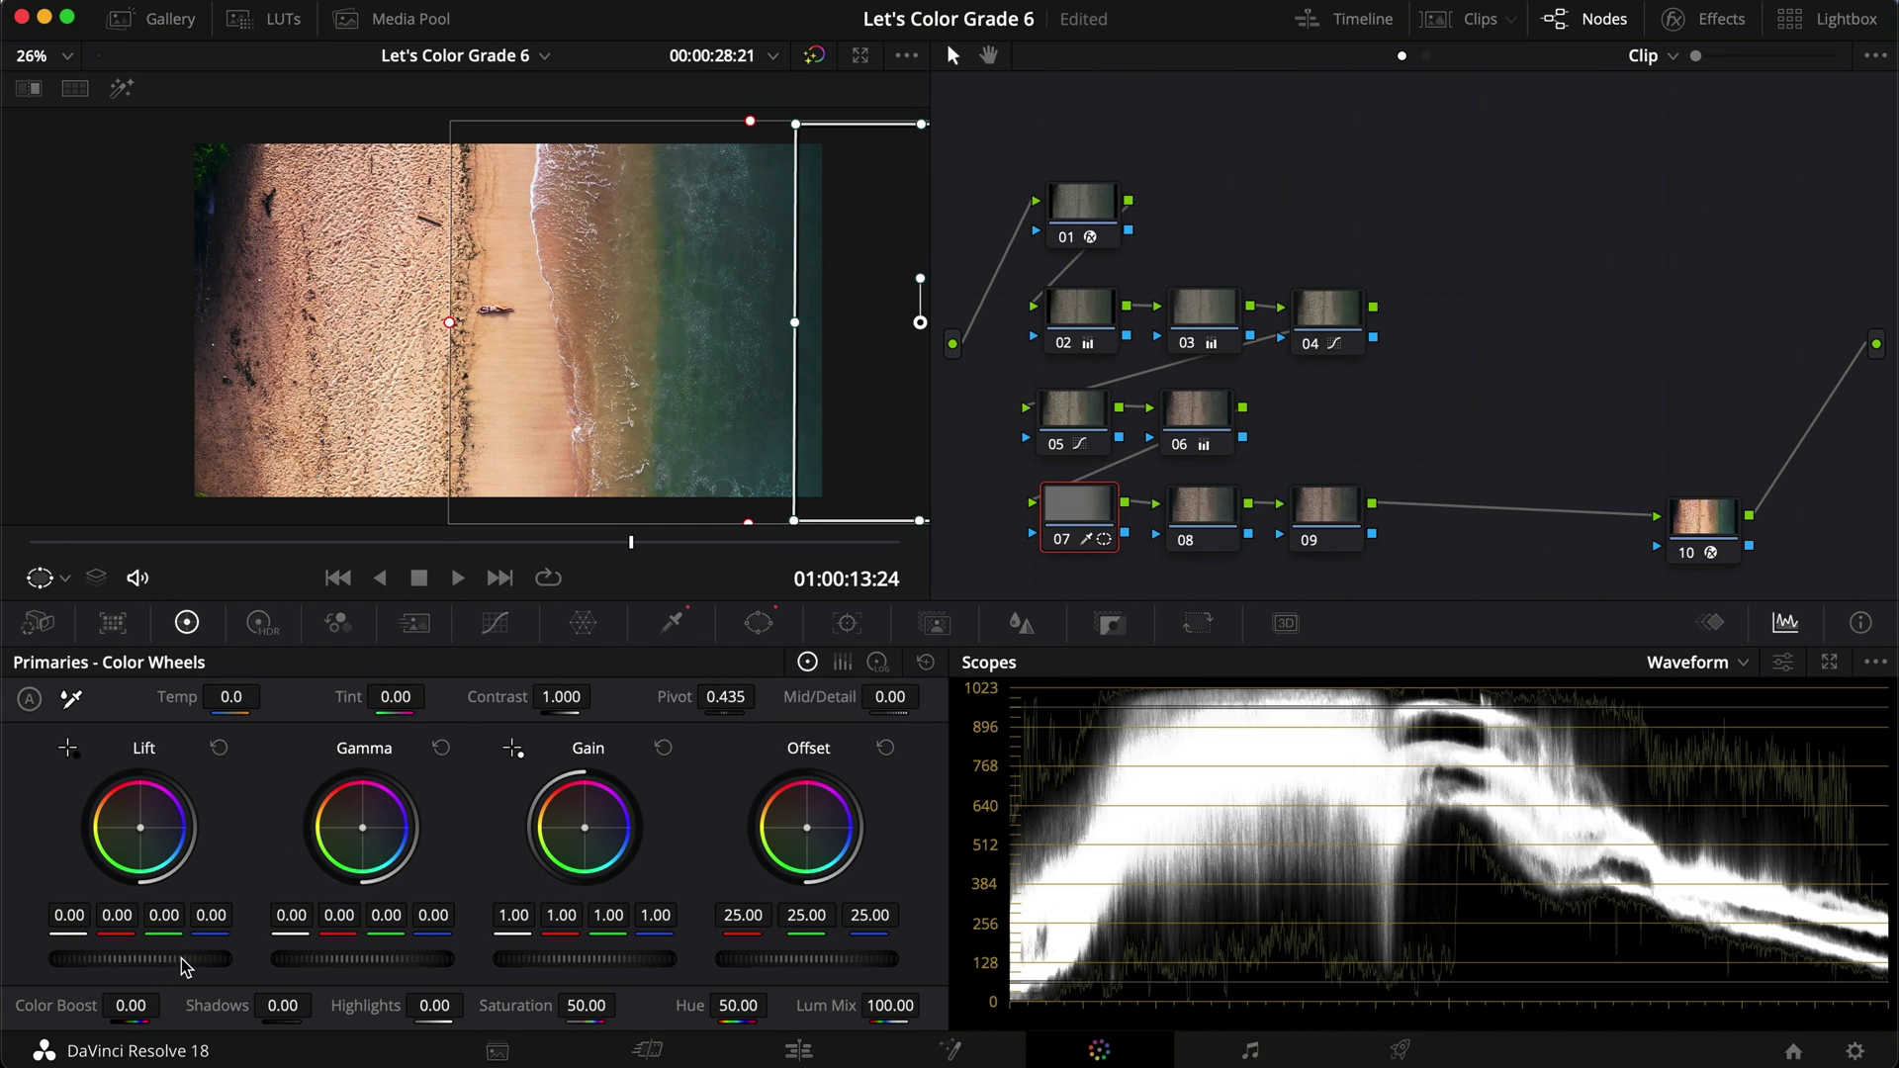
drag(165, 964, 75, 965)
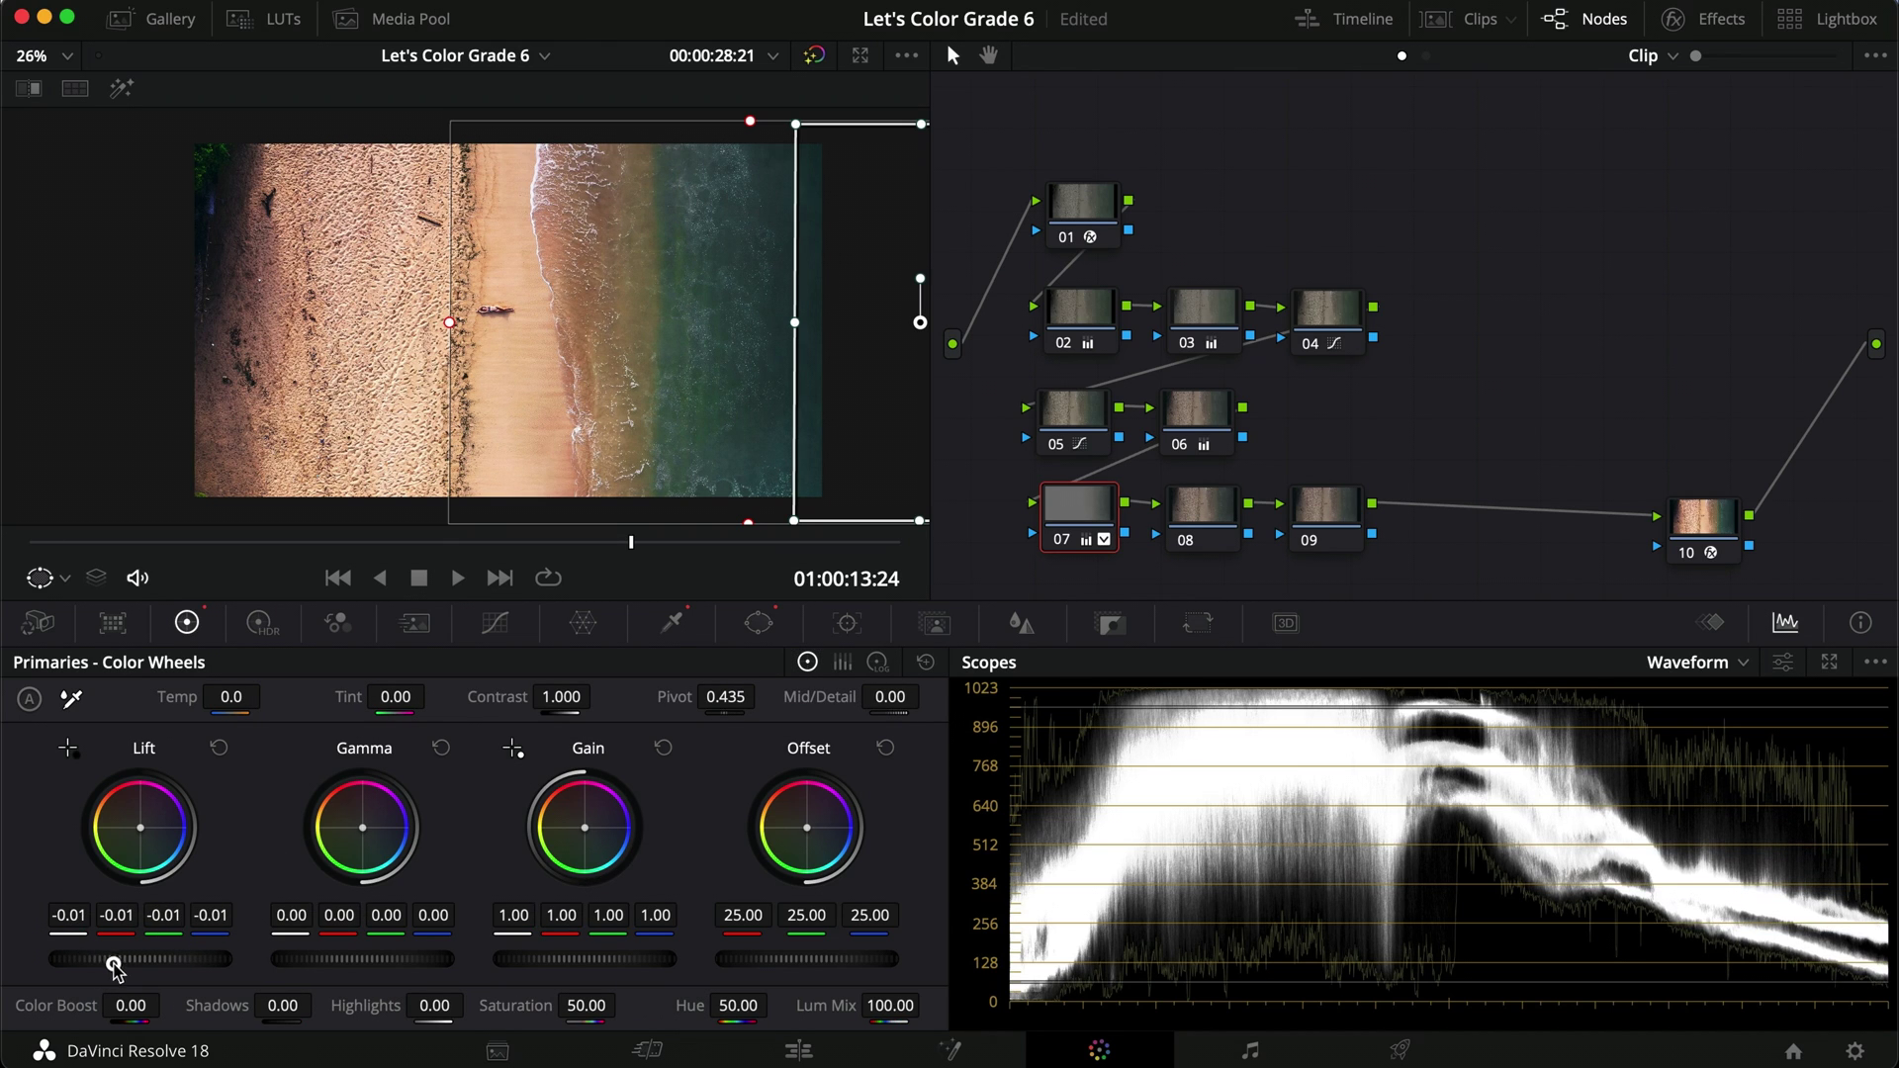
click(220, 754)
drag(317, 960, 483, 906)
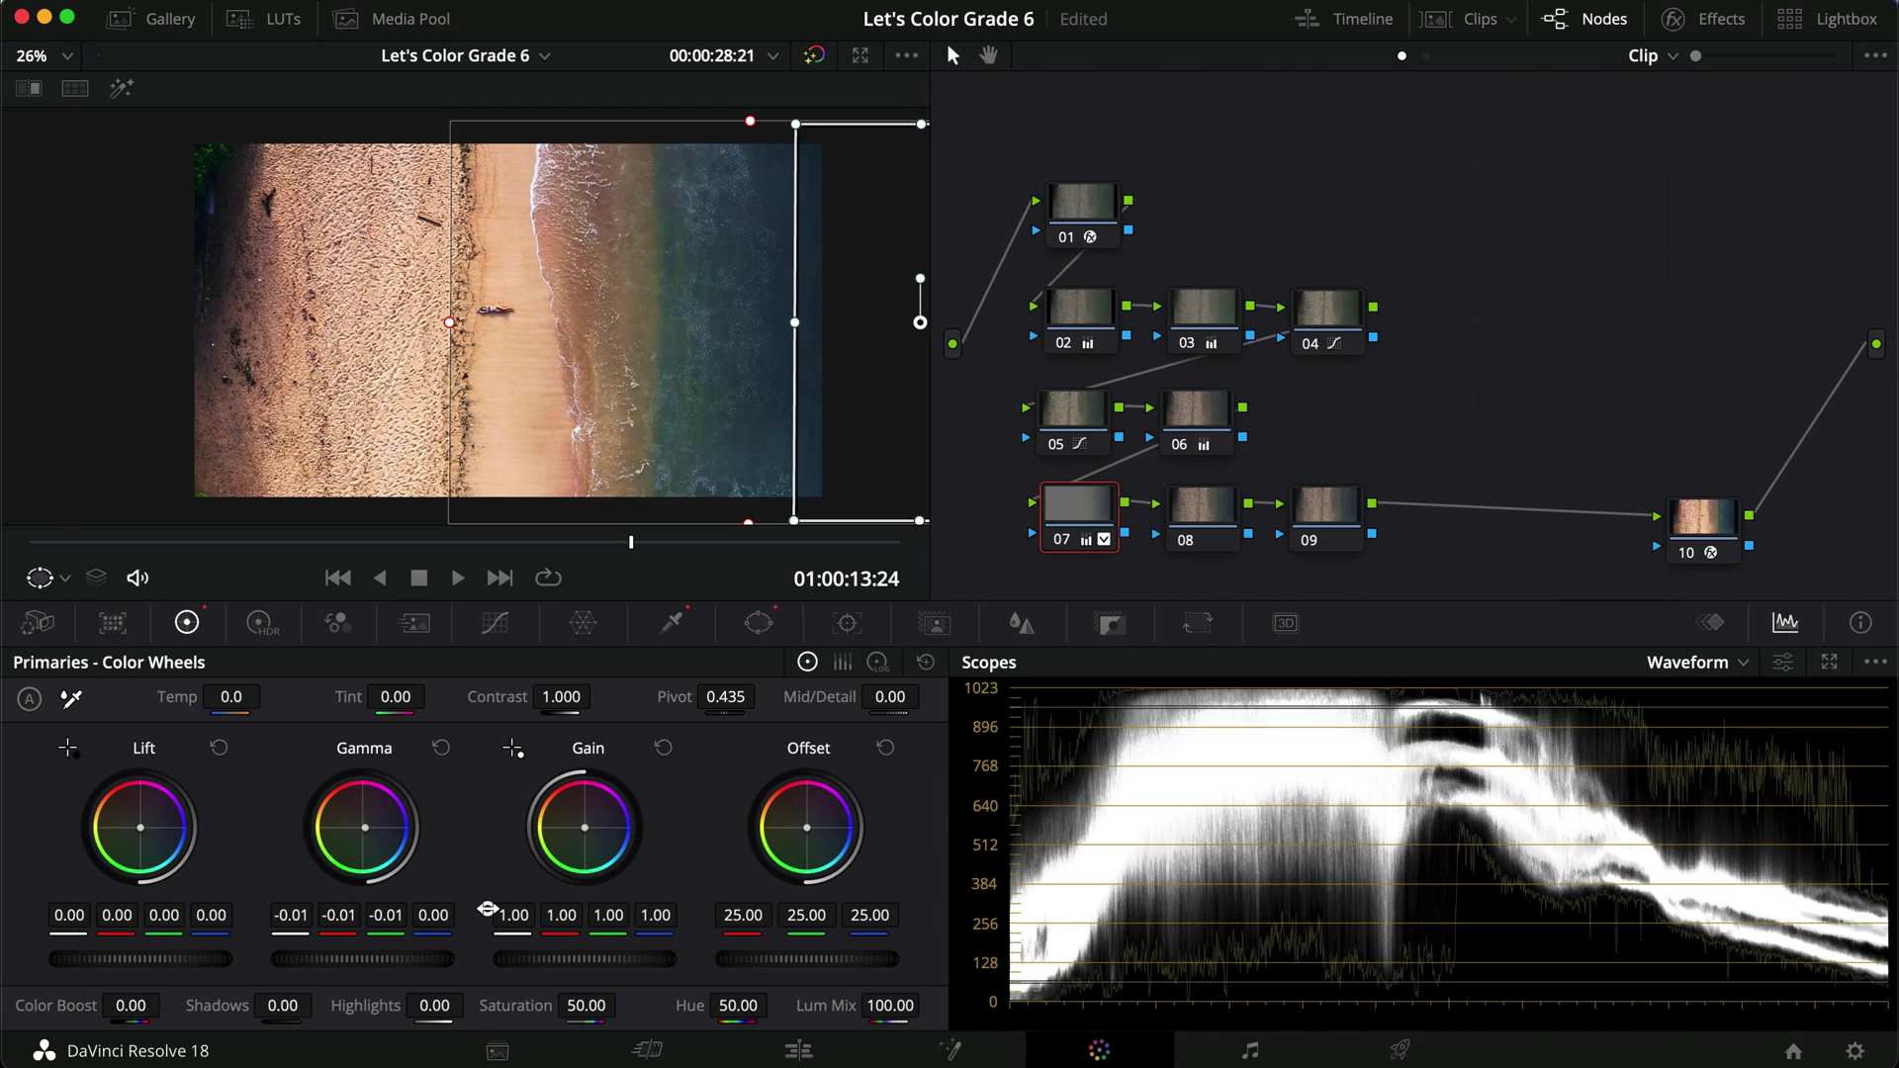
key(super+f)
key(super+d)
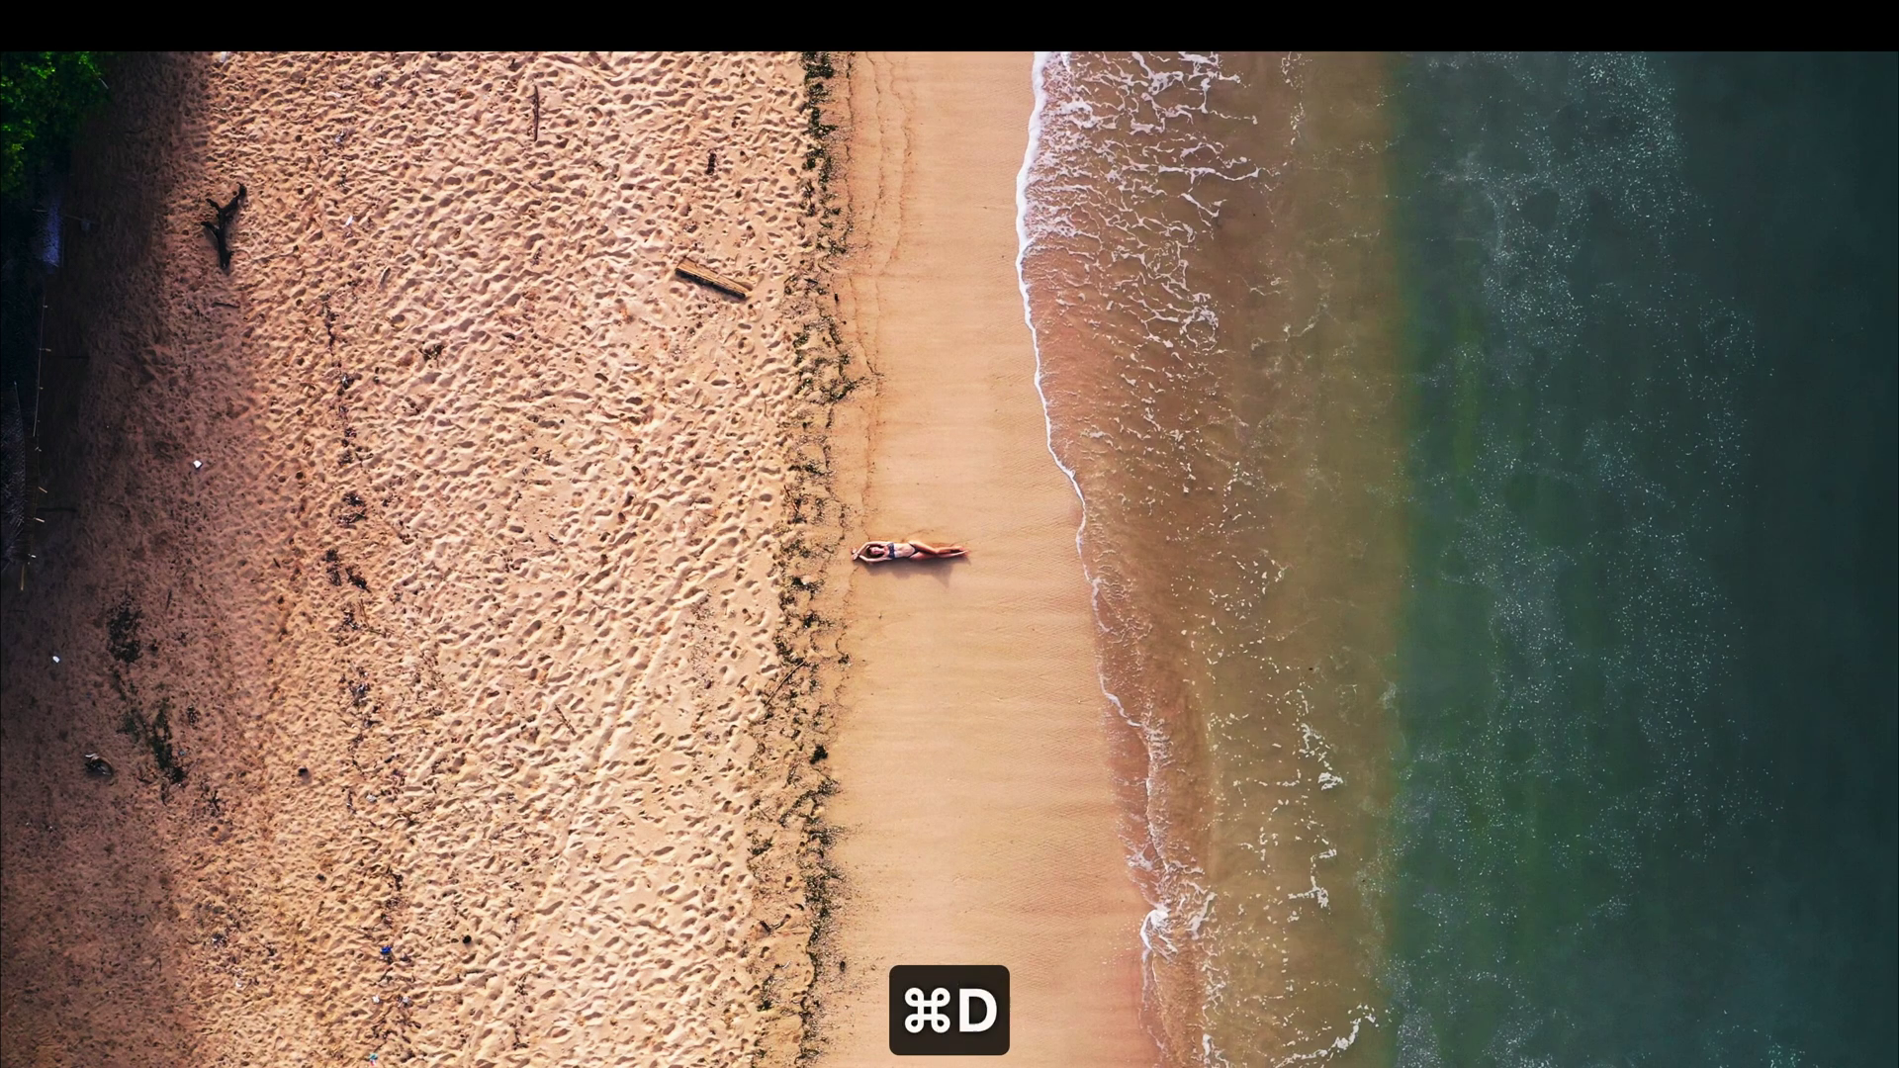
key(super+f)
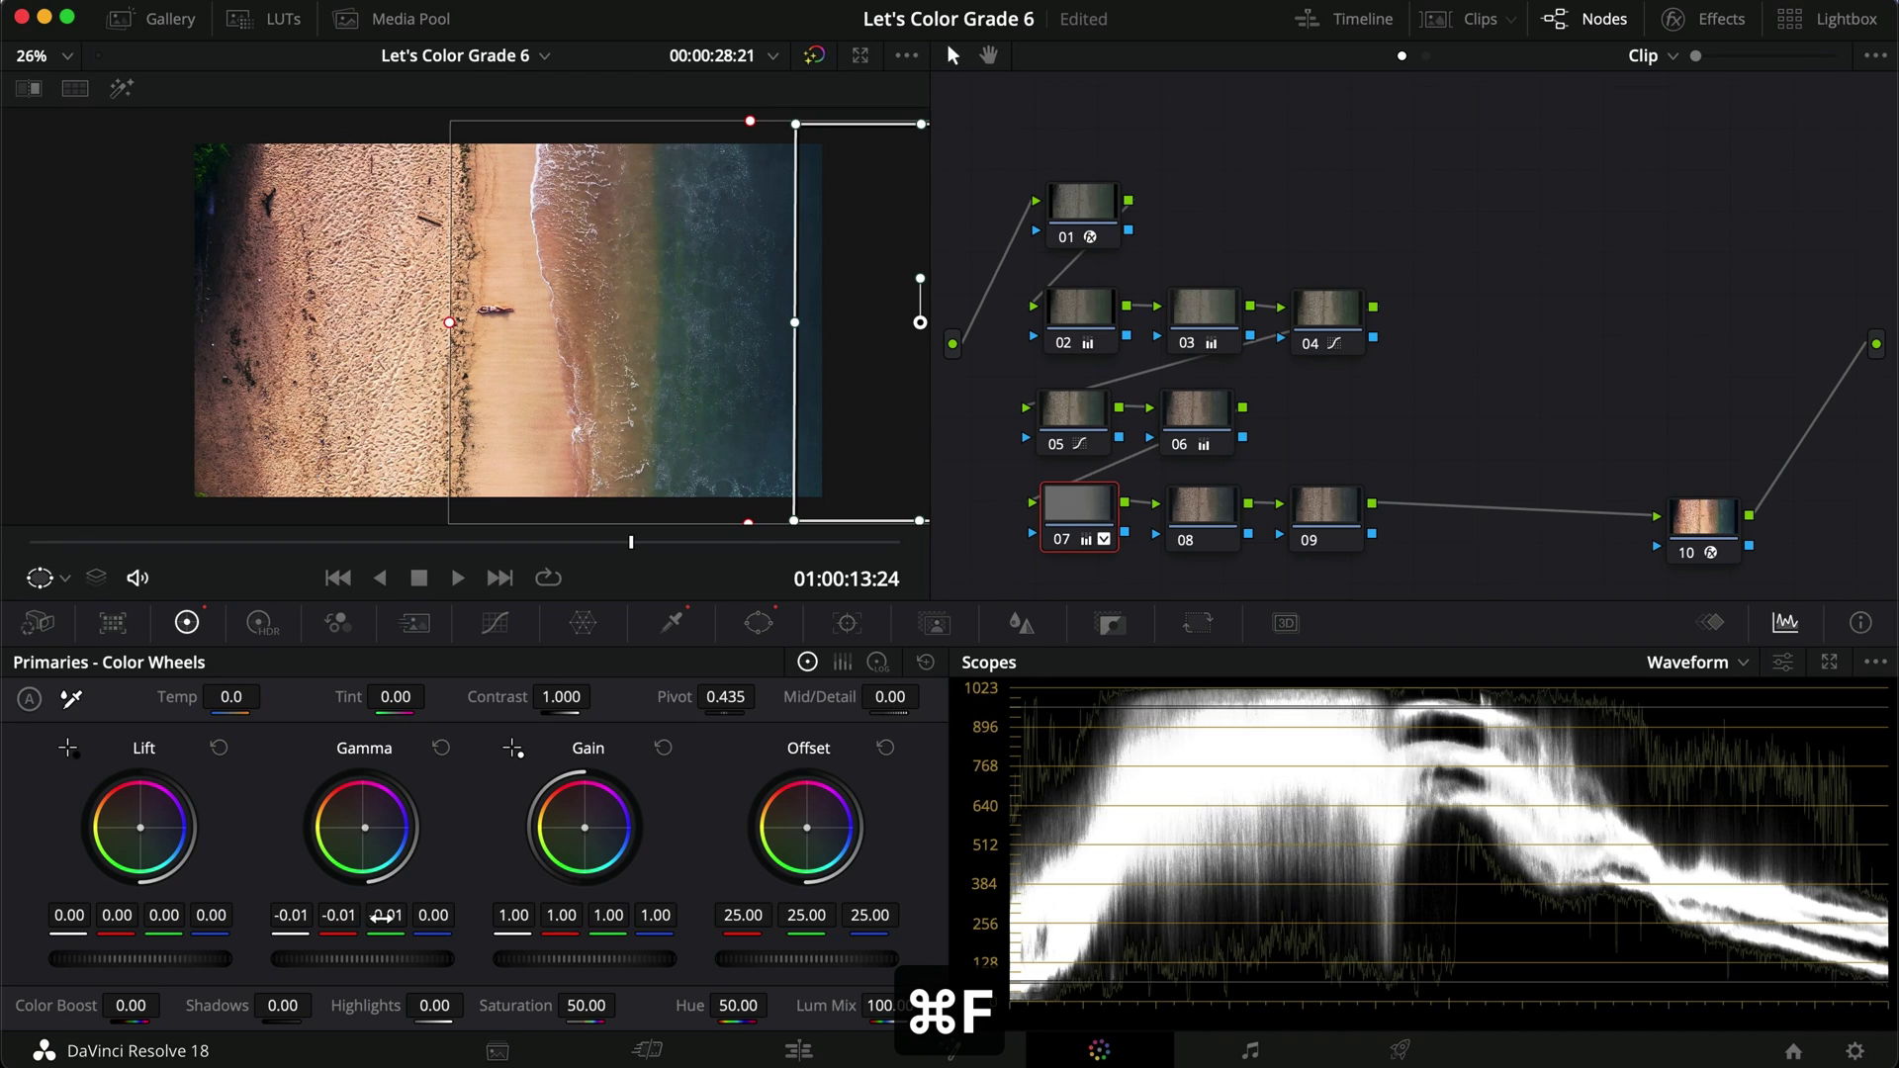
Push node 07's water bluer with Gamma red -0.02, green -0.02 and blue 0.01, and compare the node off and on in full screen.
drag(388, 918, 320, 927)
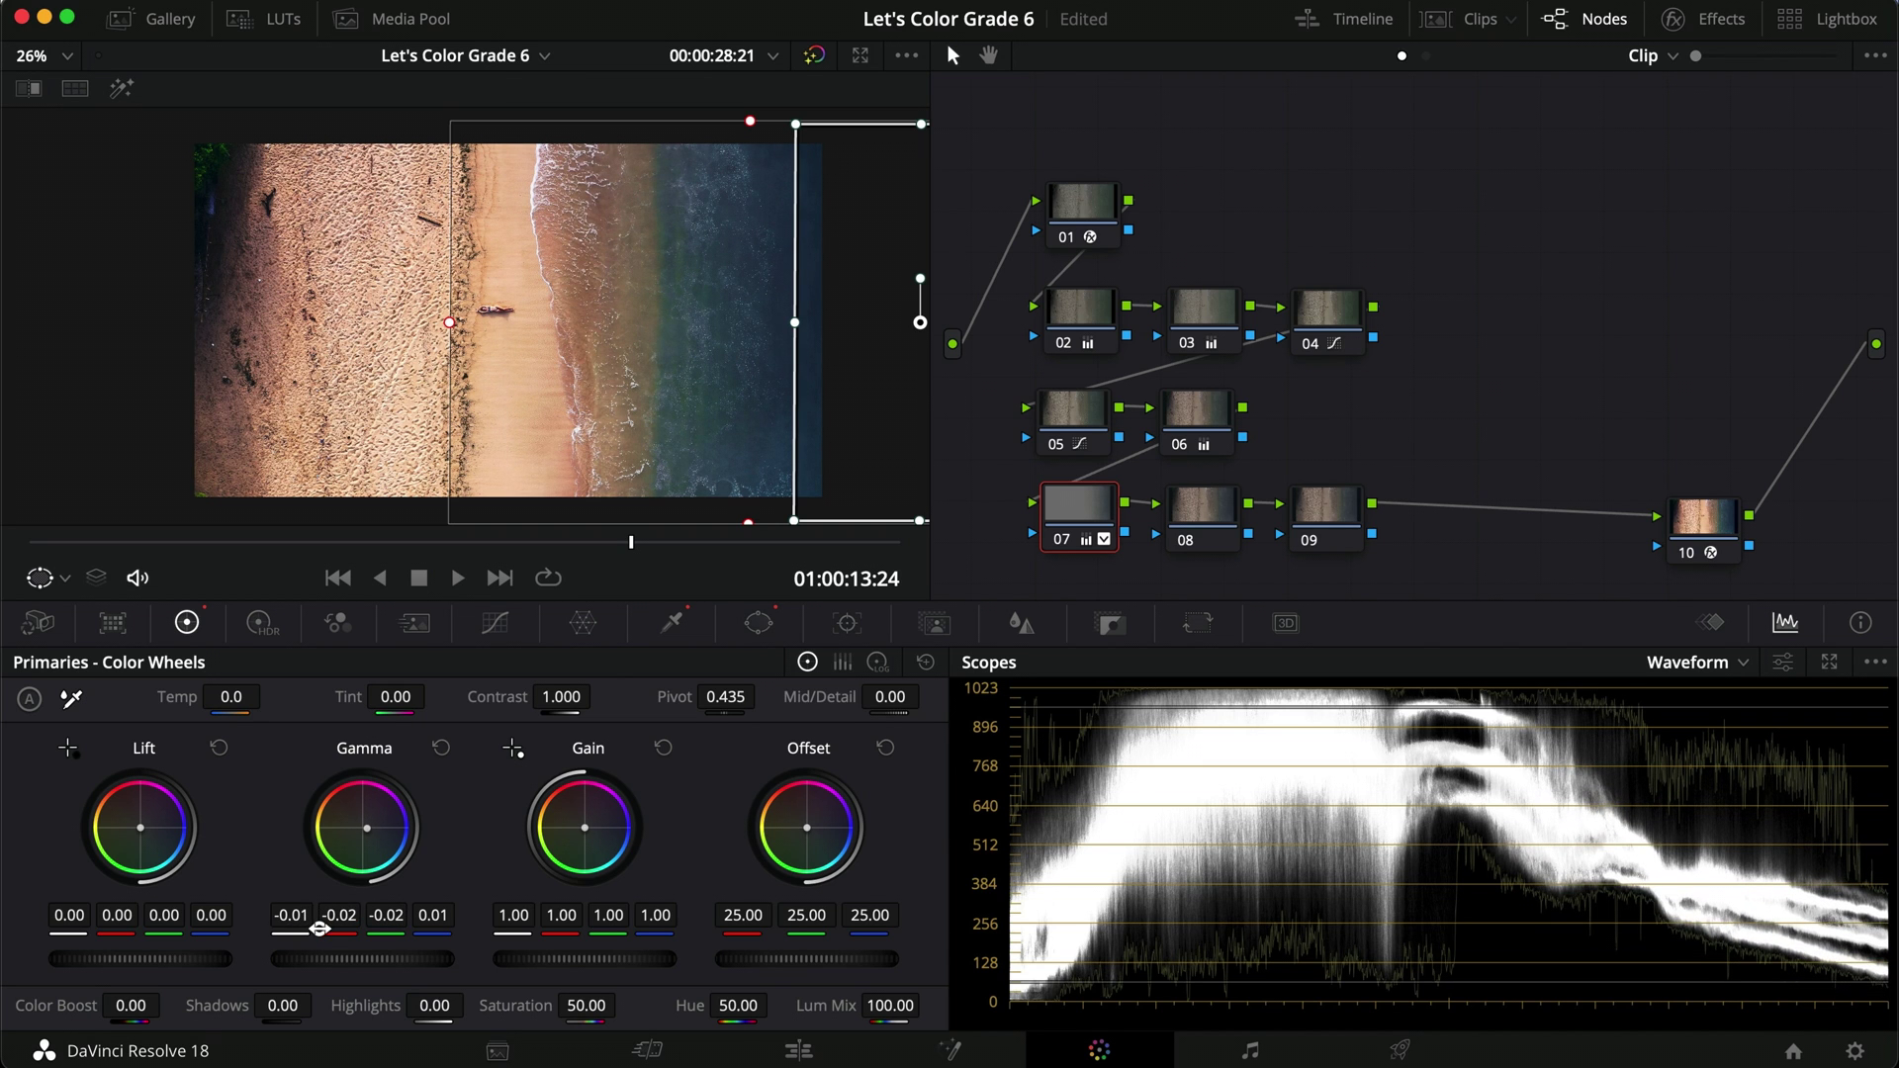
key(super+f)
key(super+d)
key(super+b)
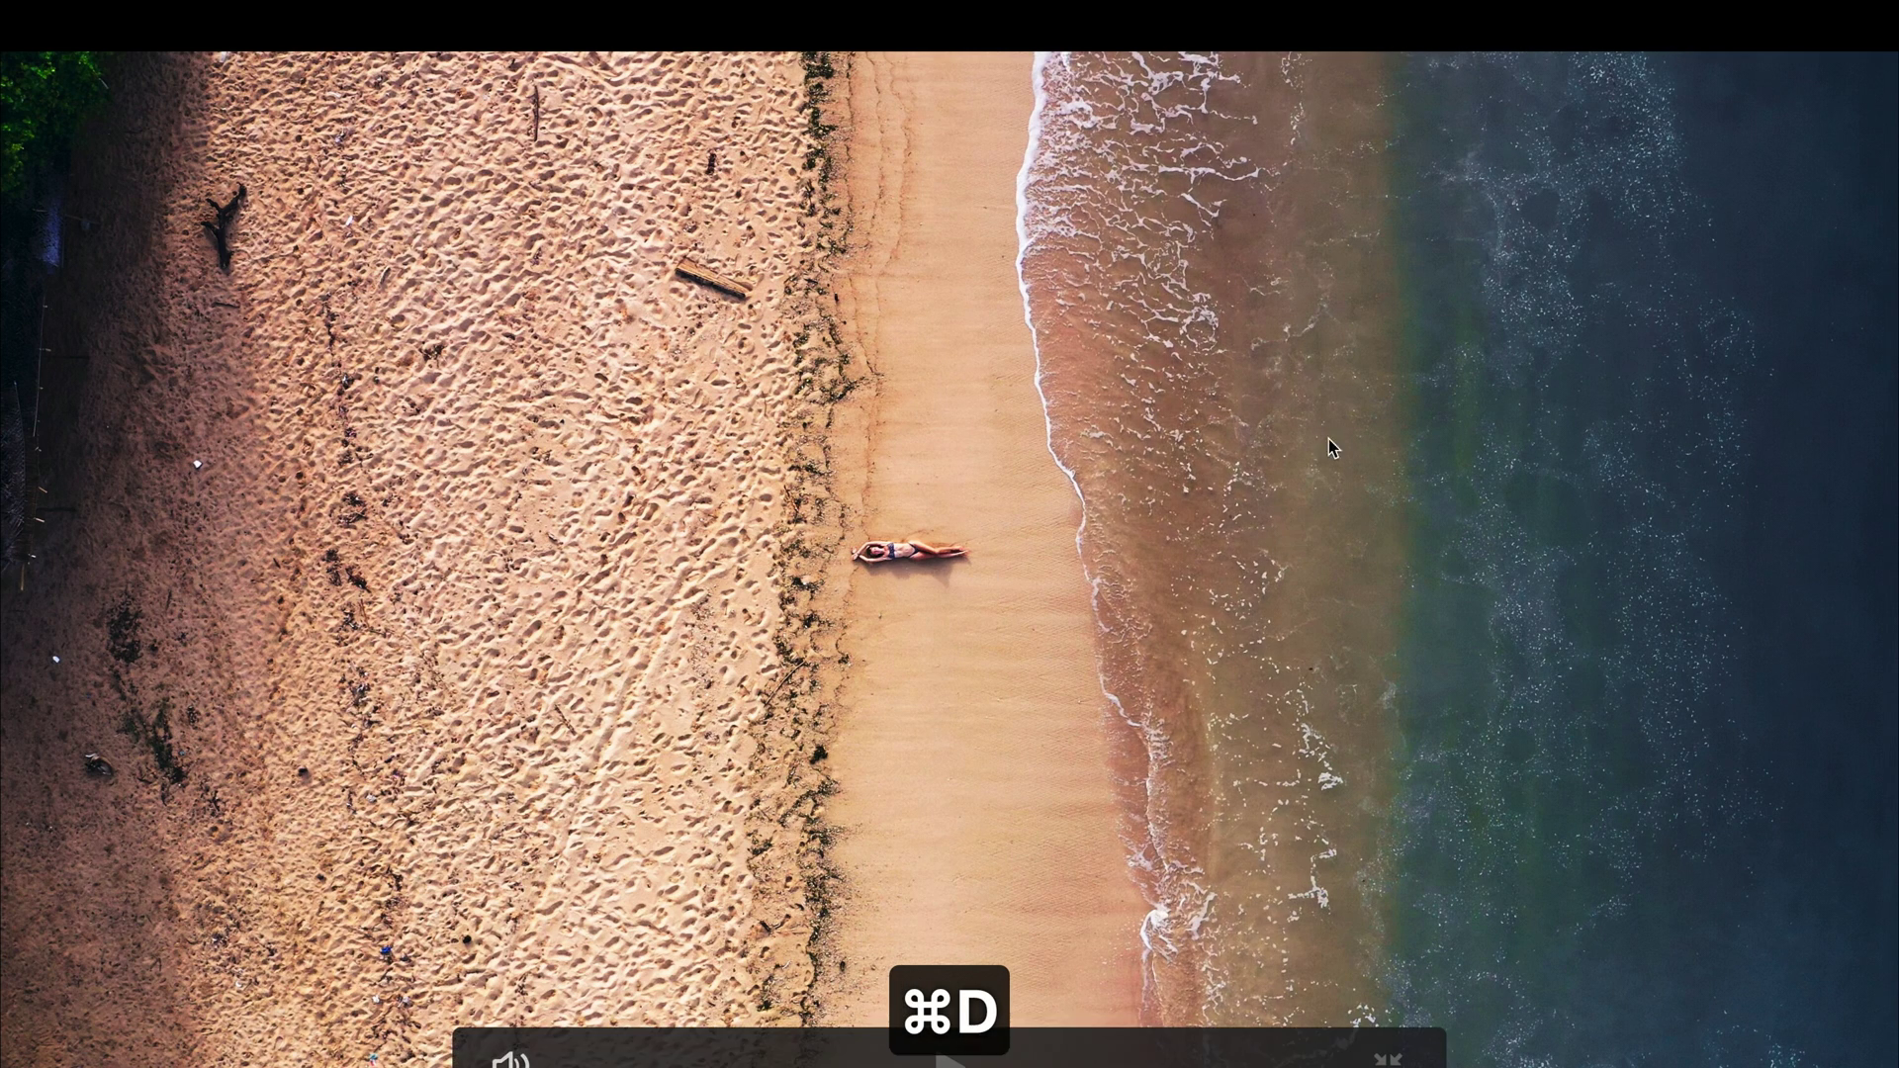
Lower node 07's Gain to 0.99 to darken the water slightly, and compare the node off and on in full screen.
key(super+f)
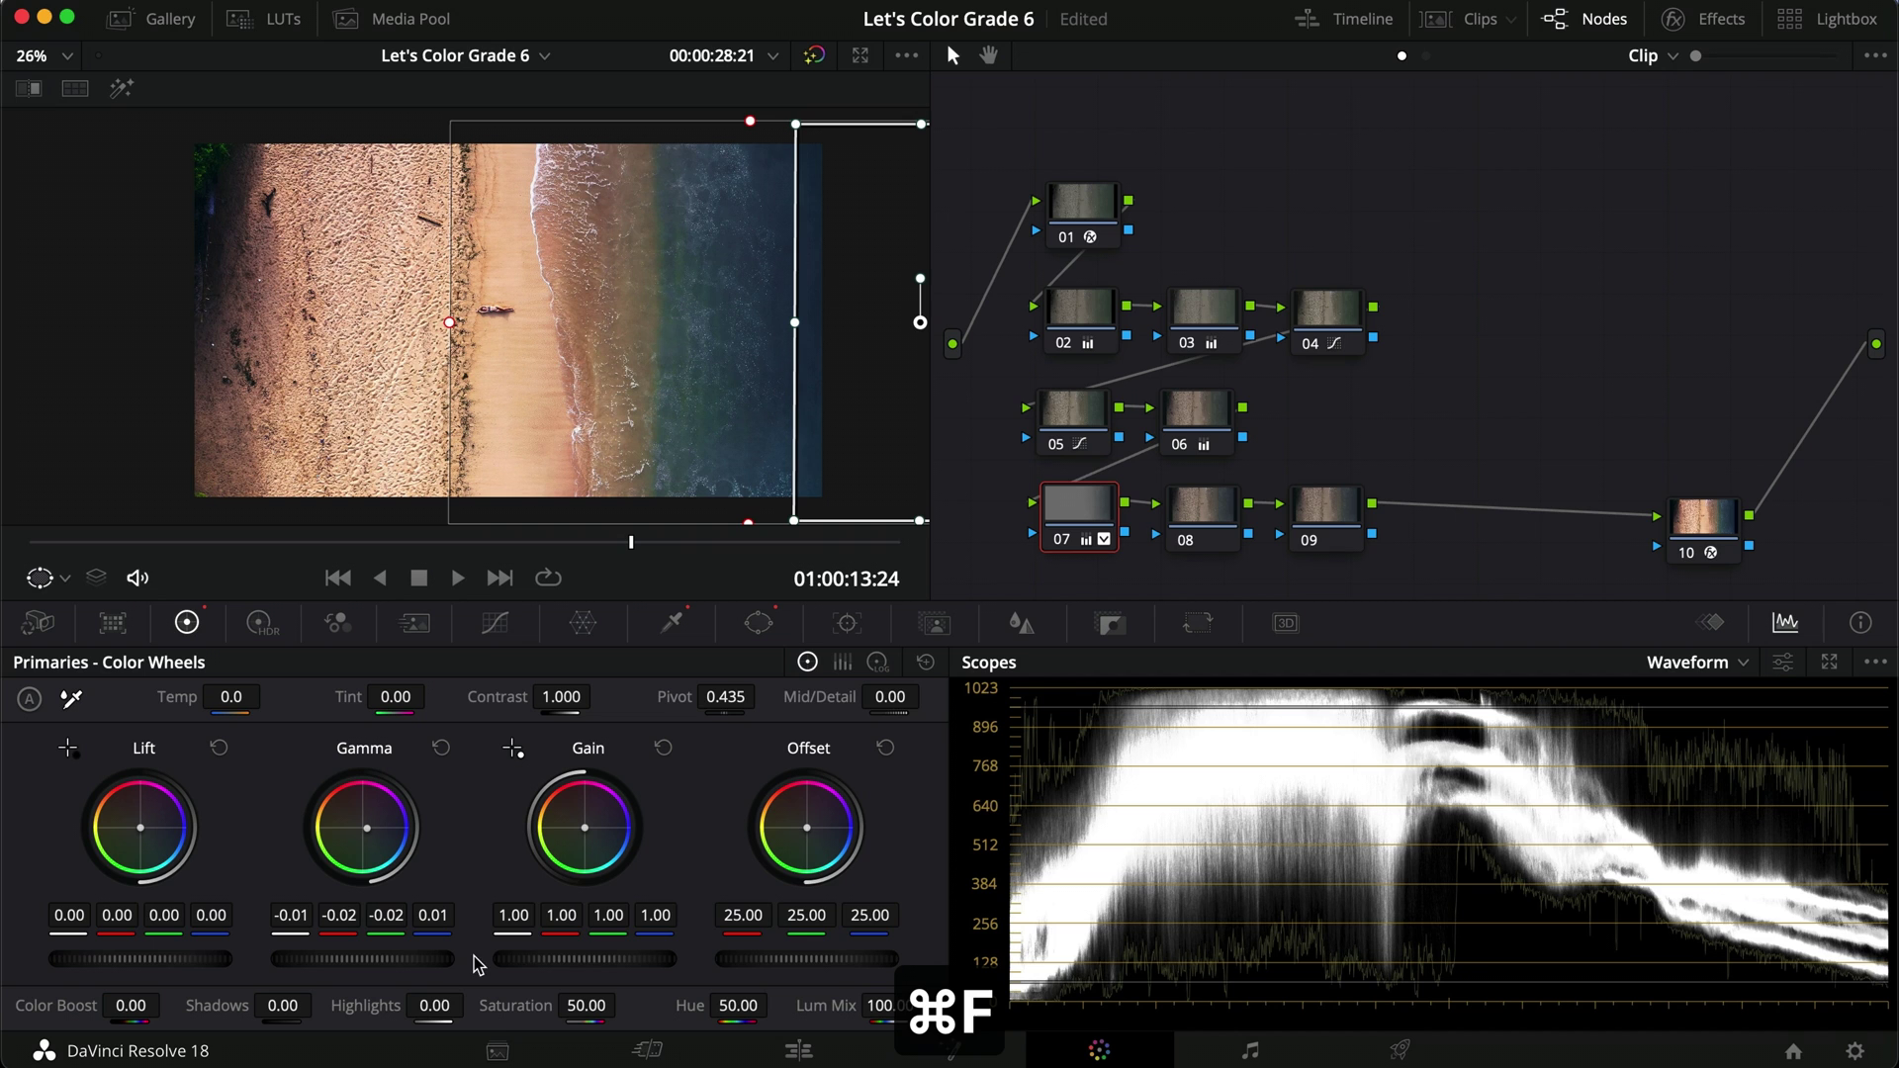
drag(600, 961, 560, 945)
key(super+f)
key(super+d)
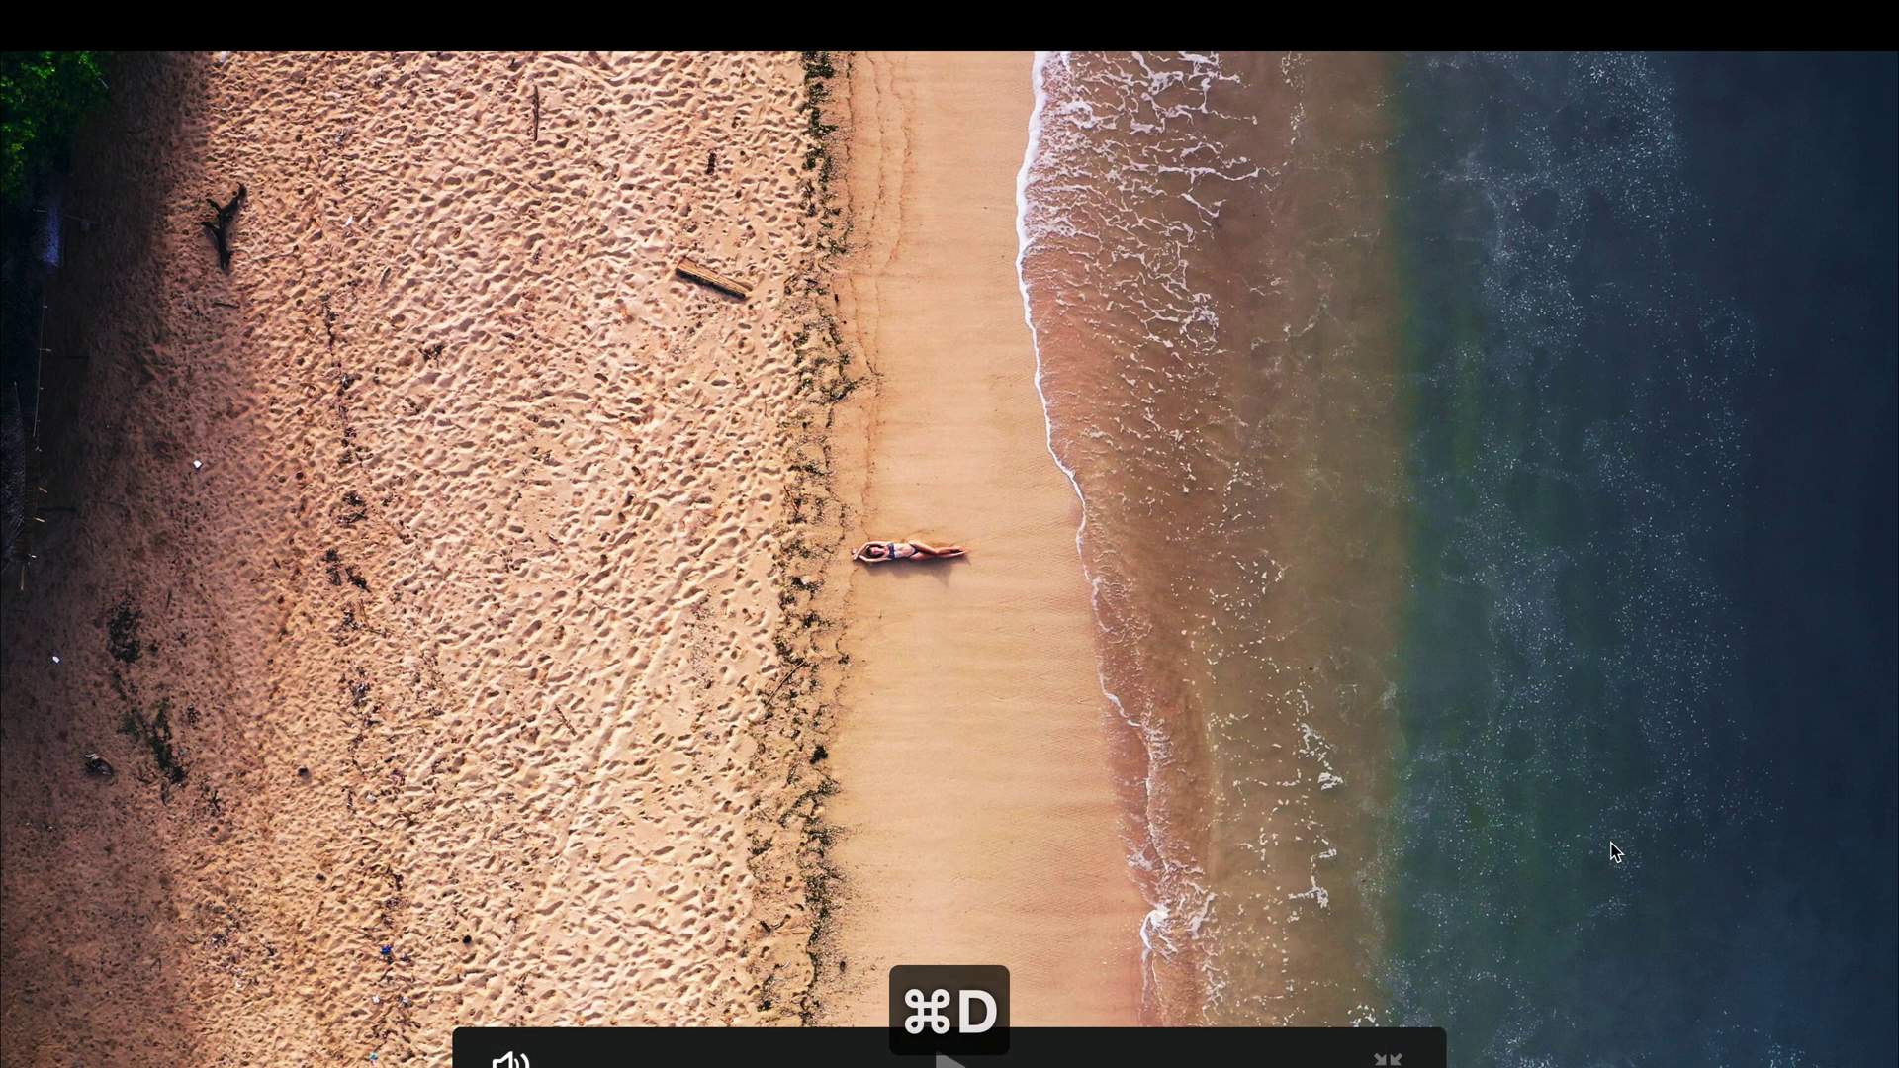
key(super+f)
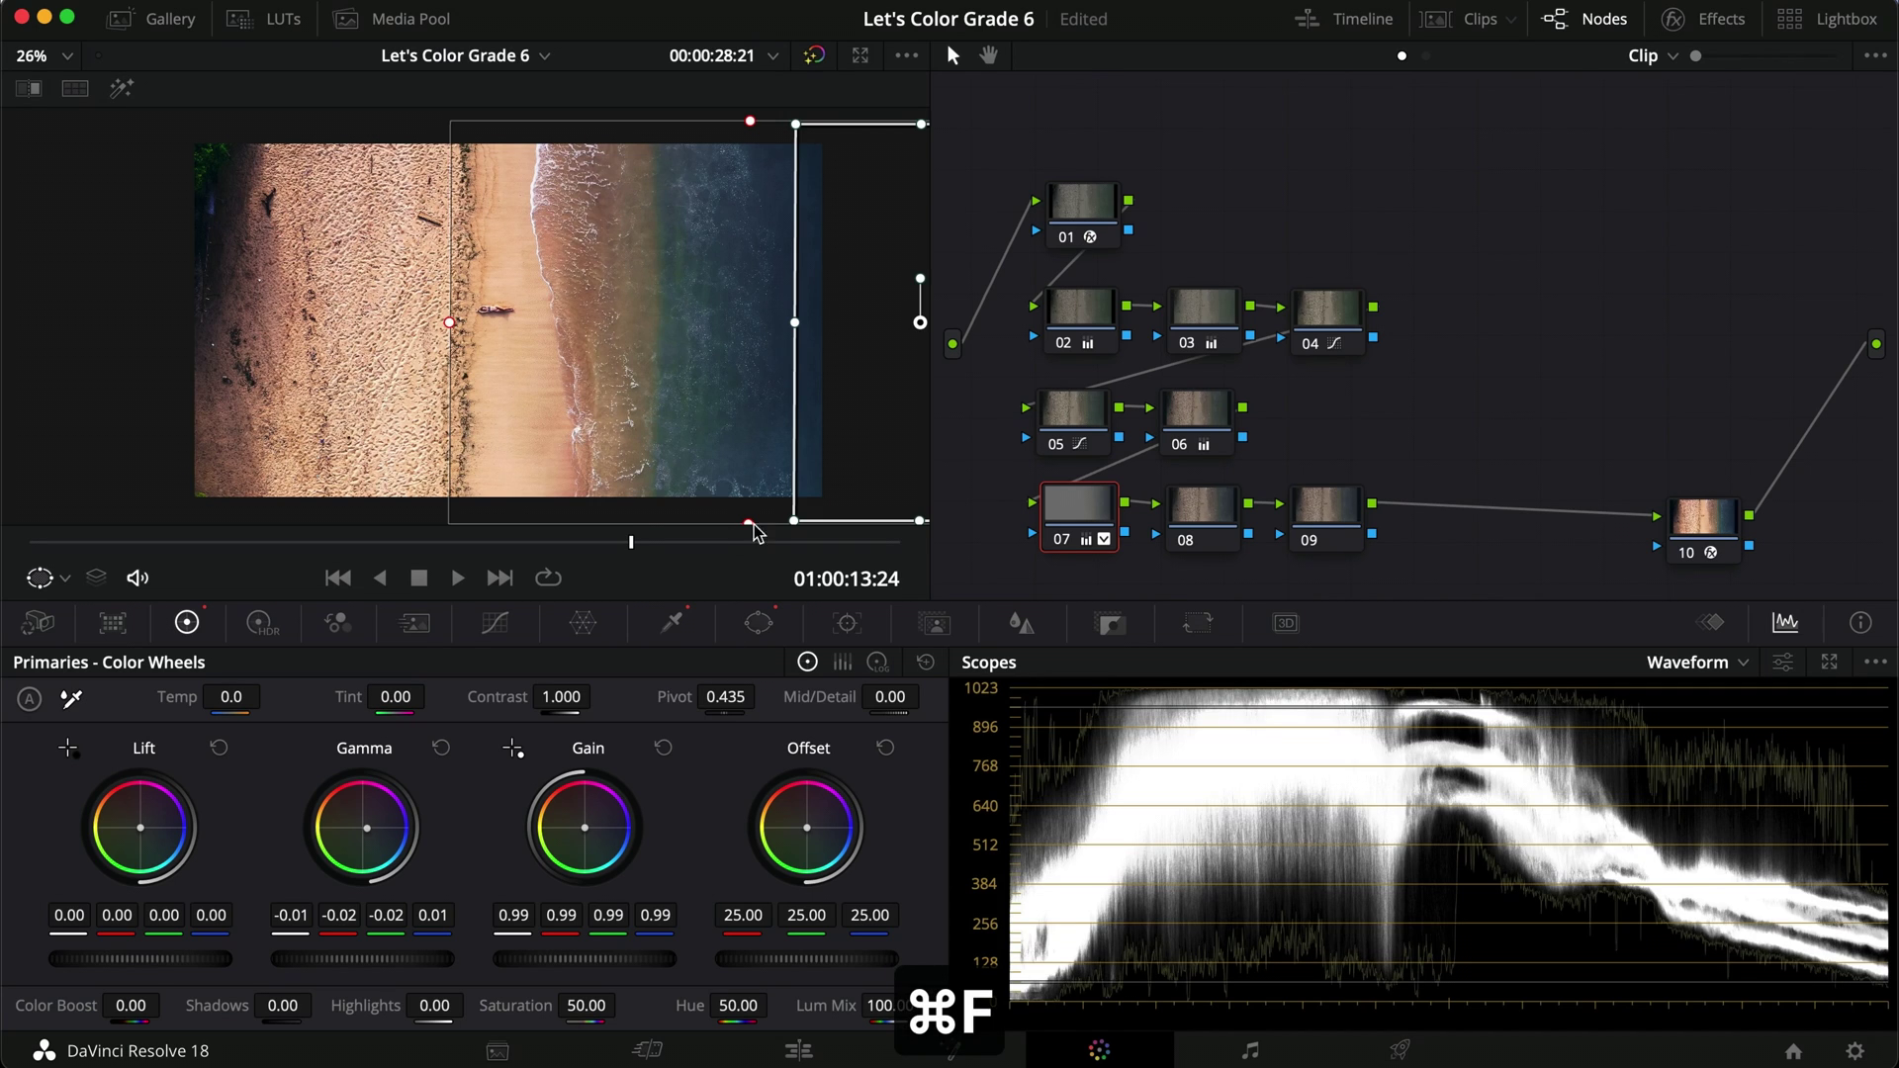
Reposition node 07's window farther out over the deeper water, comparing the node off and on, and view the result in full screen.
key(super+d)
key(super+d)
key(super+d)
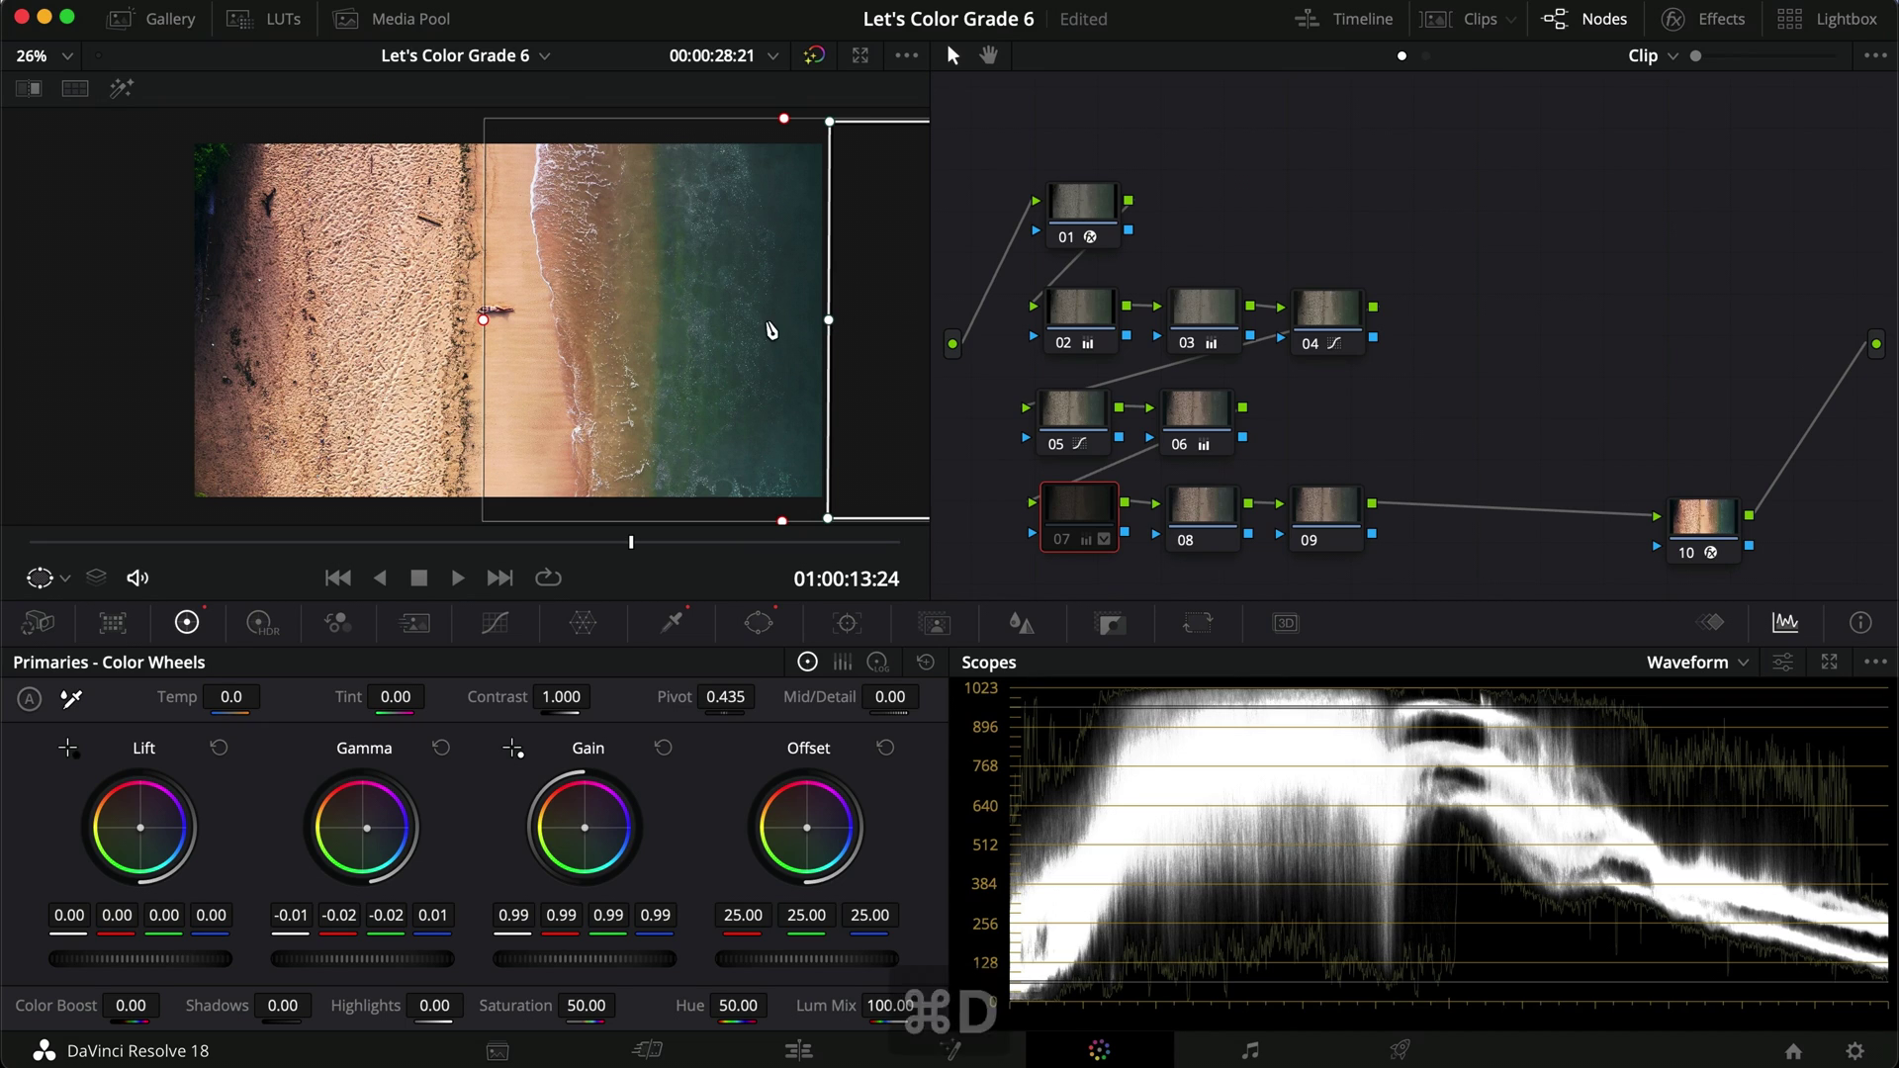
key(super+f)
key(super+f)
key(super+d)
drag(909, 392, 895, 393)
key(super+f)
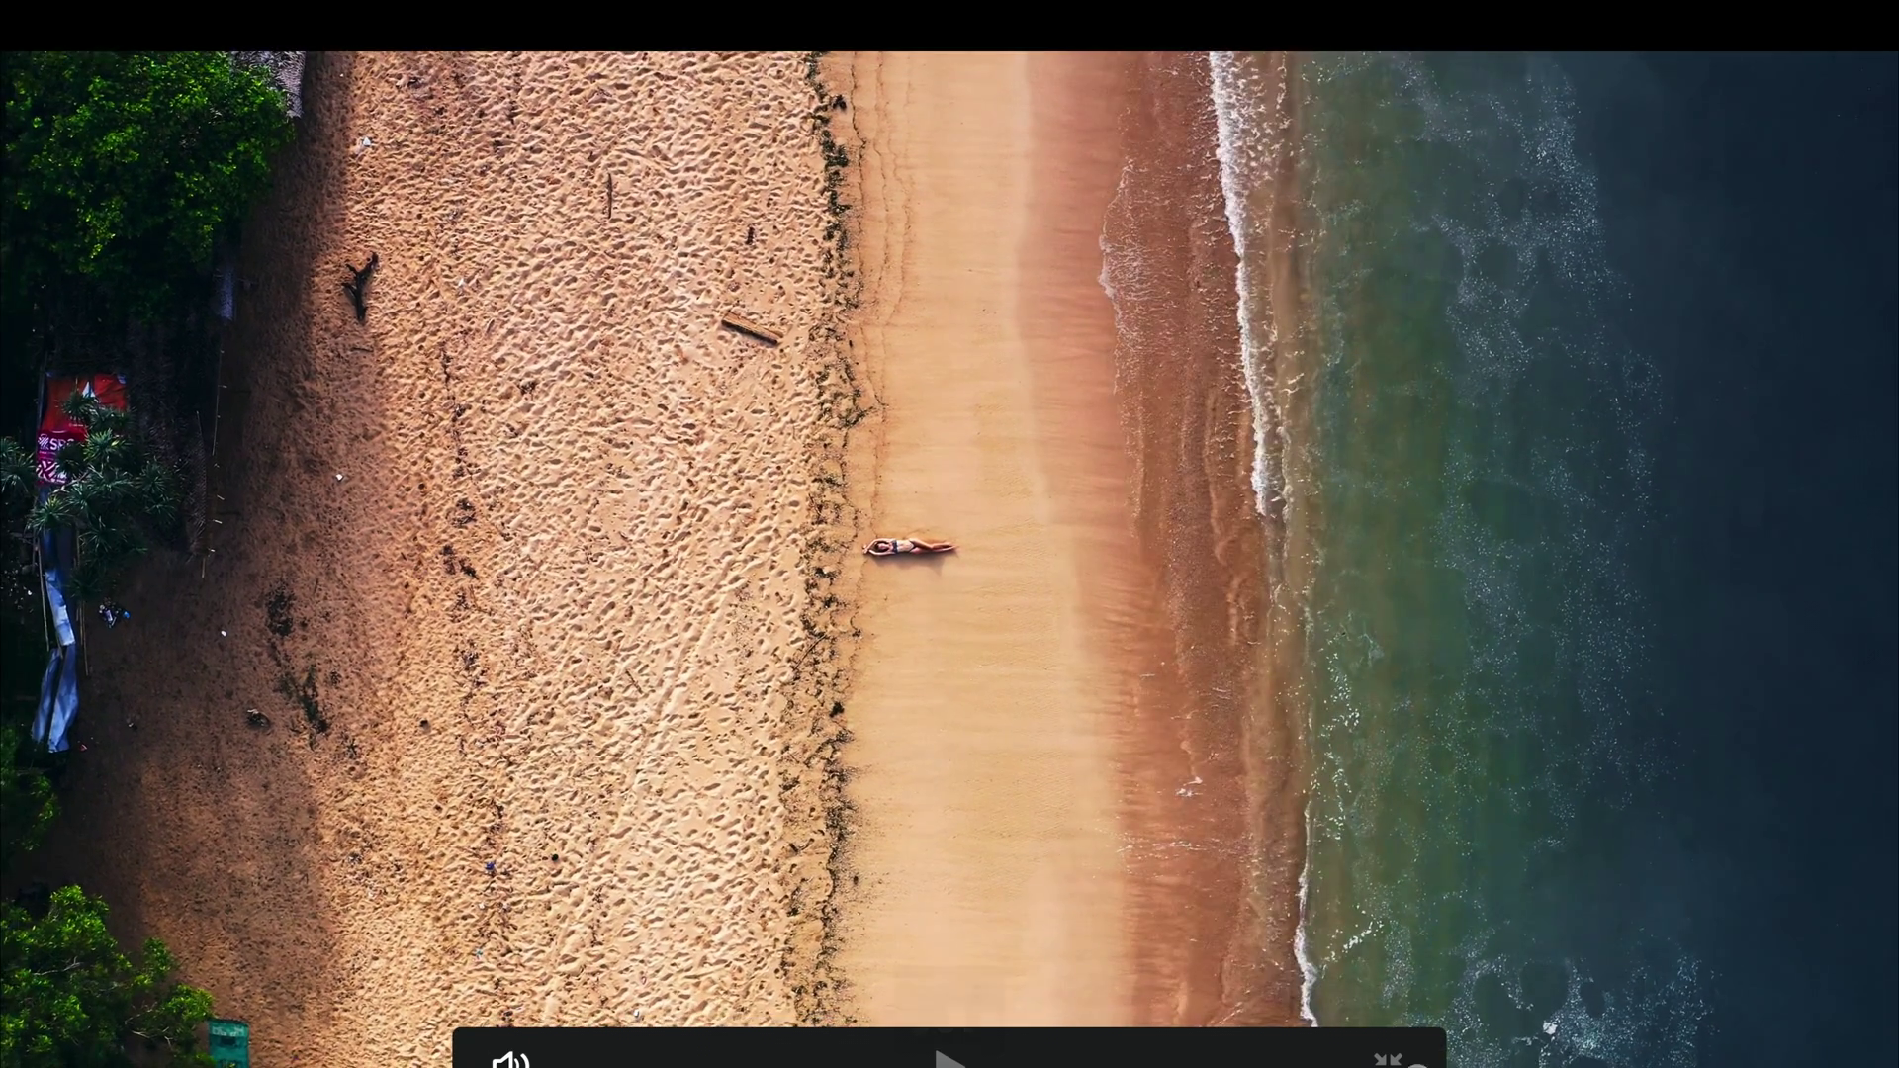
Fine-tune node 07's window position on the frame at 00:00:34:26 and review the darkened water with the node off and on in full screen.
key(super+f)
mouse_move(855, 397)
mouse_down()
mouse_move(814, 395)
mouse_move(870, 394)
mouse_move(855, 393)
mouse_up()
key(super+f)
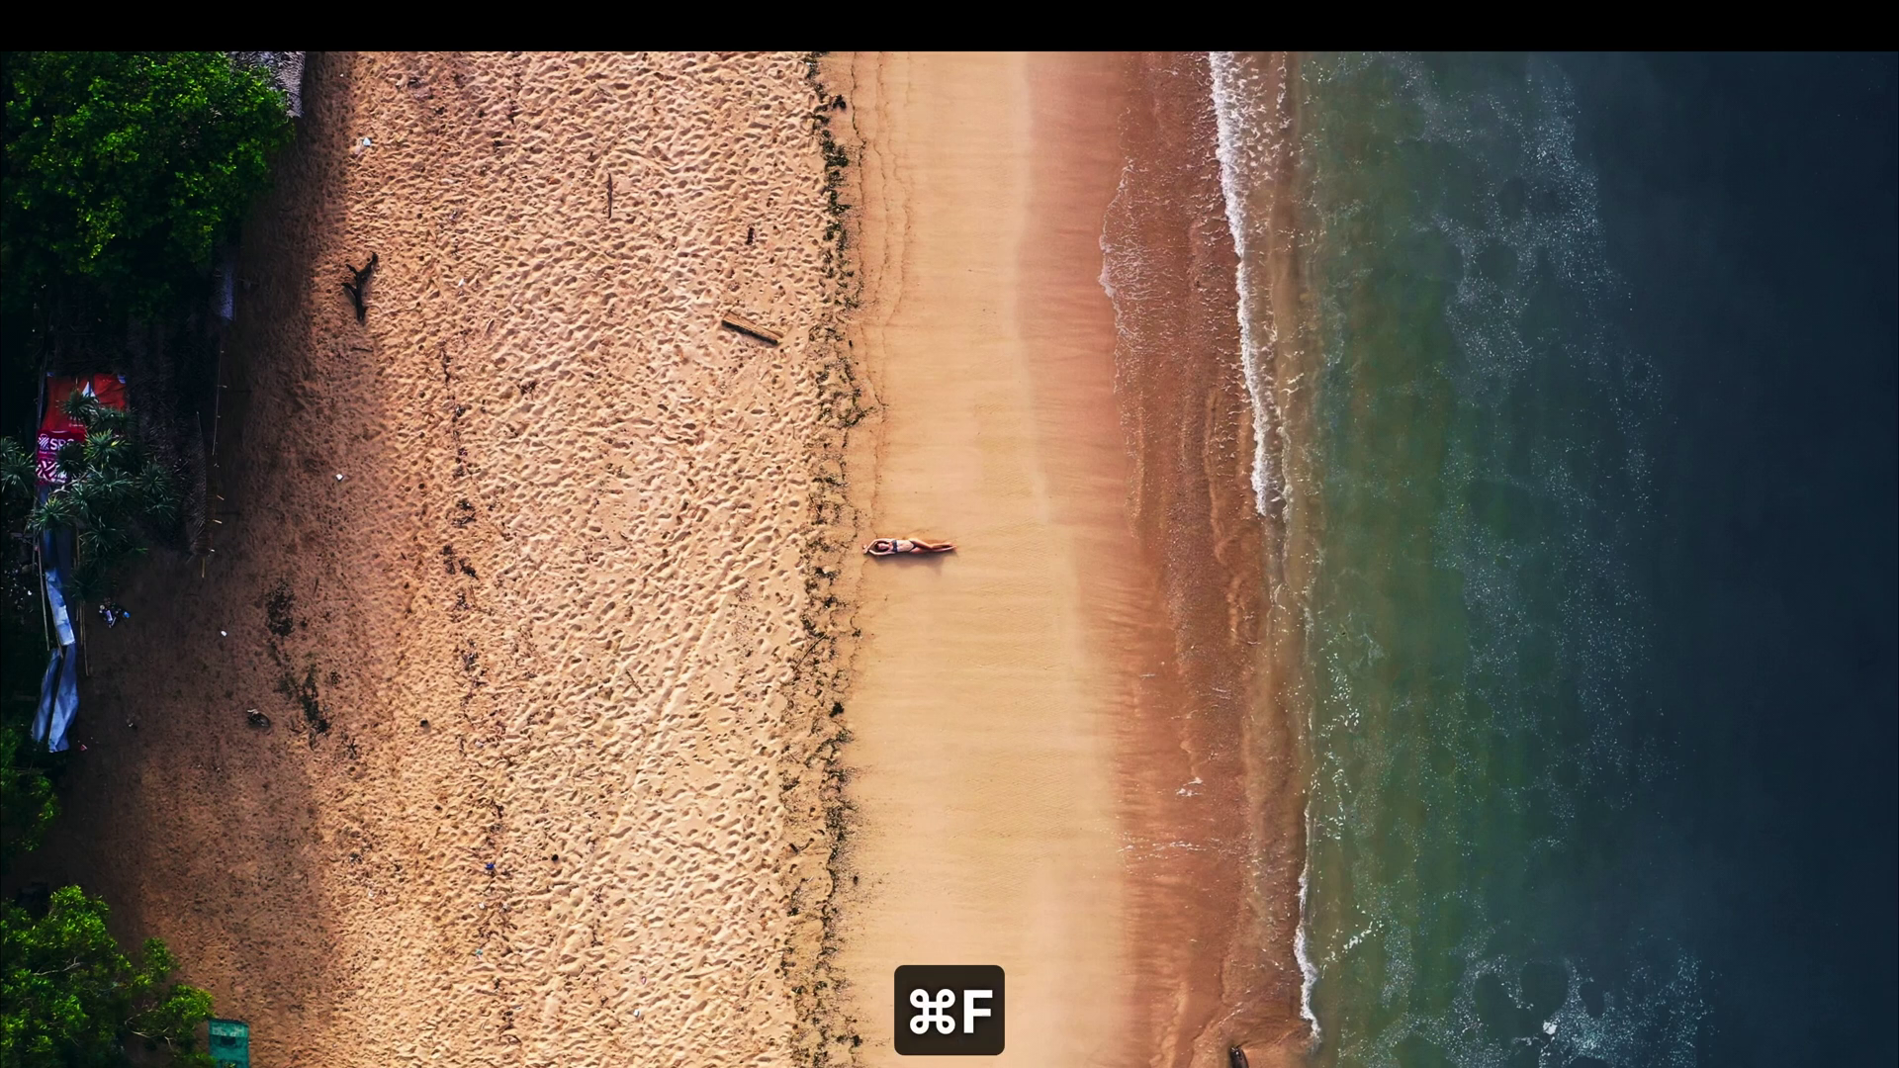
key(super+d)
key(super+f)
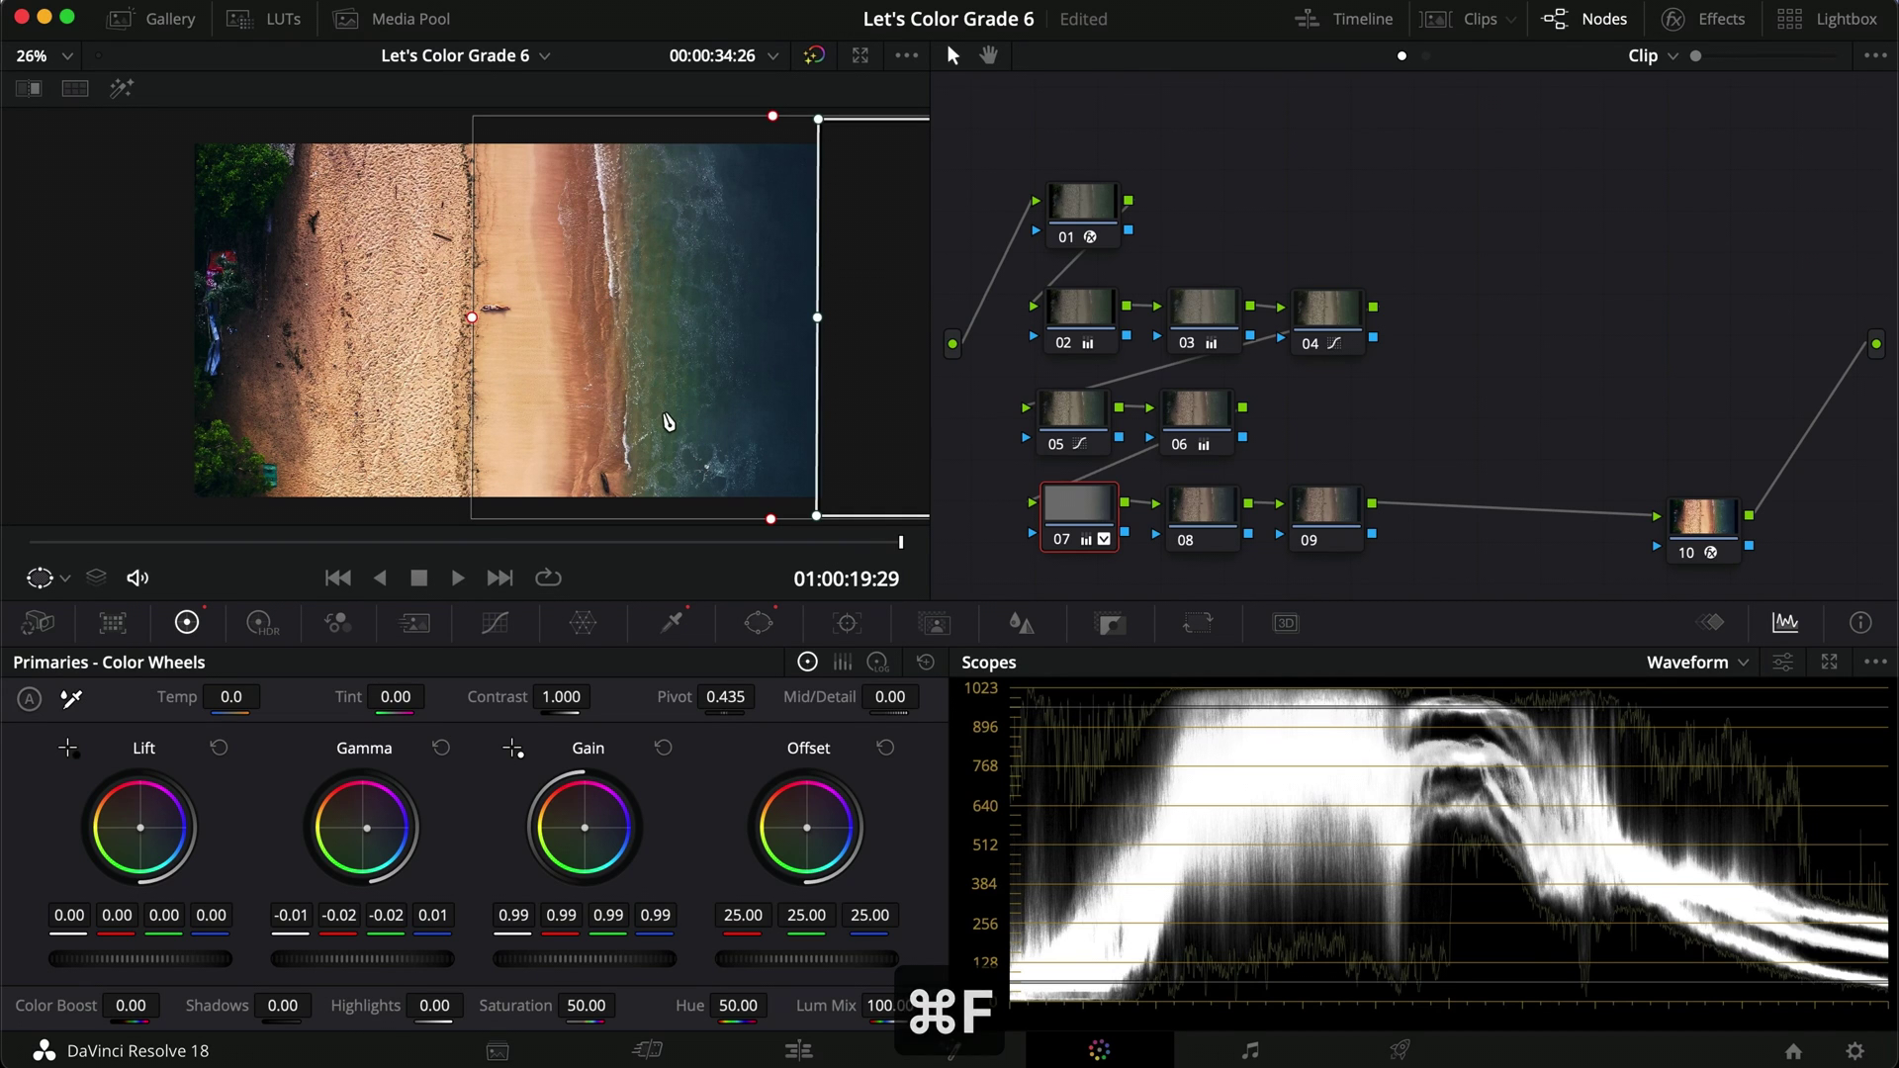
key(super+f)
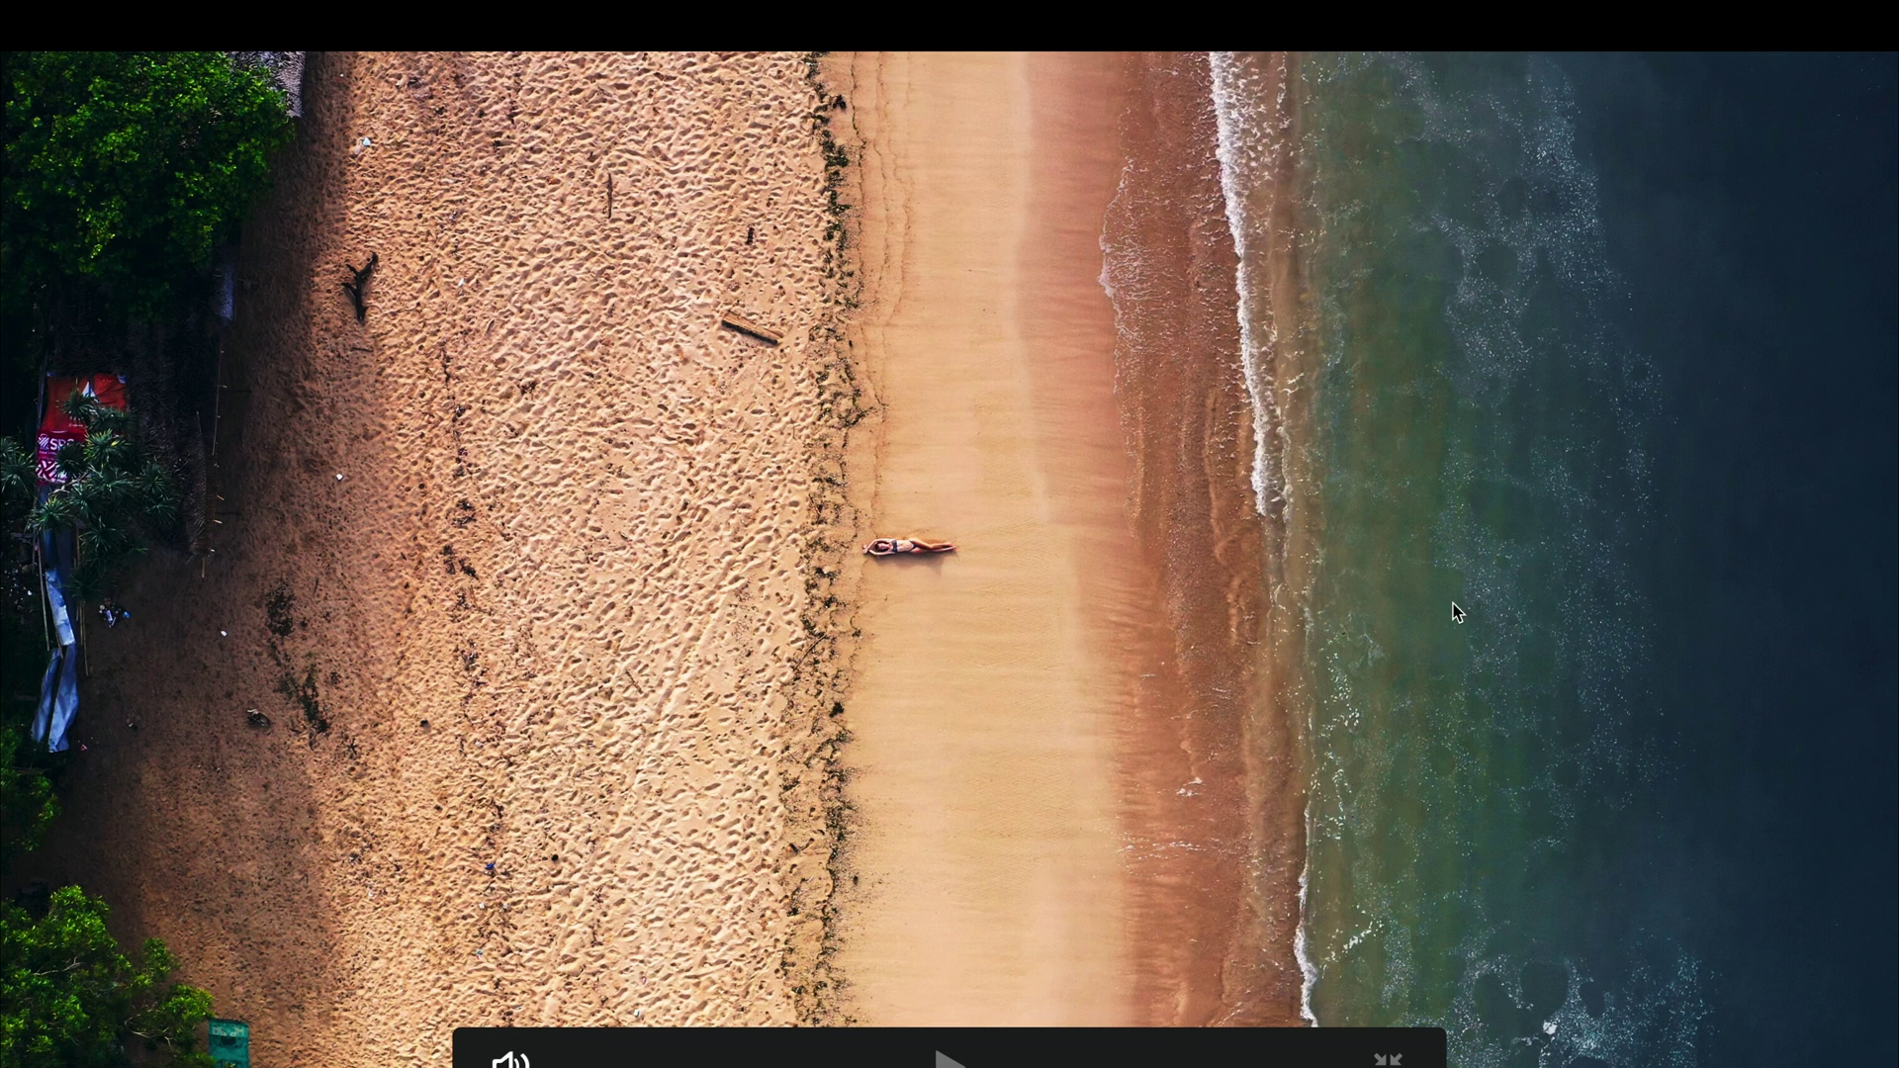
key(super+f)
Add a tall oval window to node 08 over the central sand with Size 53.58, Aspect 31.96, Pan 48.41, Tilt 50.37 and Soft 1 at 36.00.
click(1189, 510)
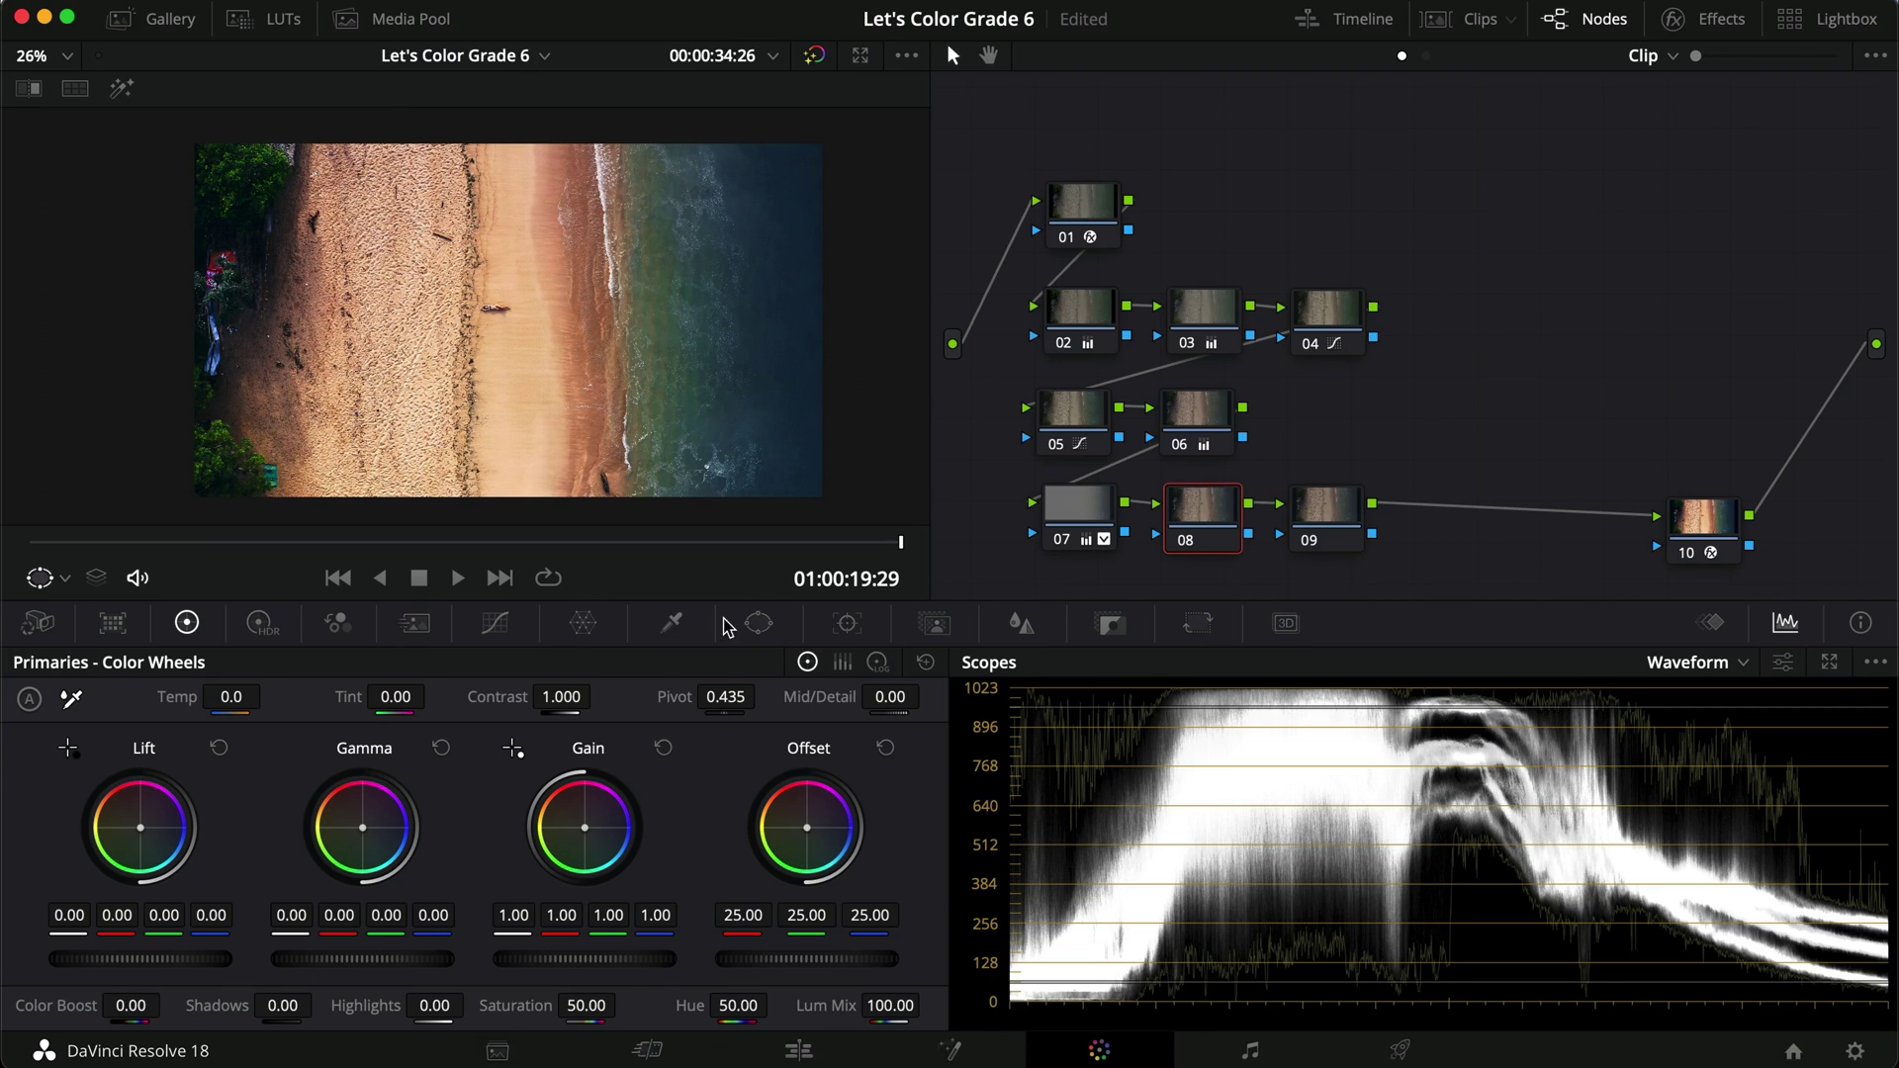
click(754, 623)
click(55, 819)
mouse_move(512, 382)
mouse_down()
mouse_move(449, 304)
mouse_move(449, 430)
mouse_move(539, 372)
mouse_move(699, 365)
mouse_move(540, 338)
mouse_move(523, 356)
mouse_up()
key(shift+h)
key(shift+h)
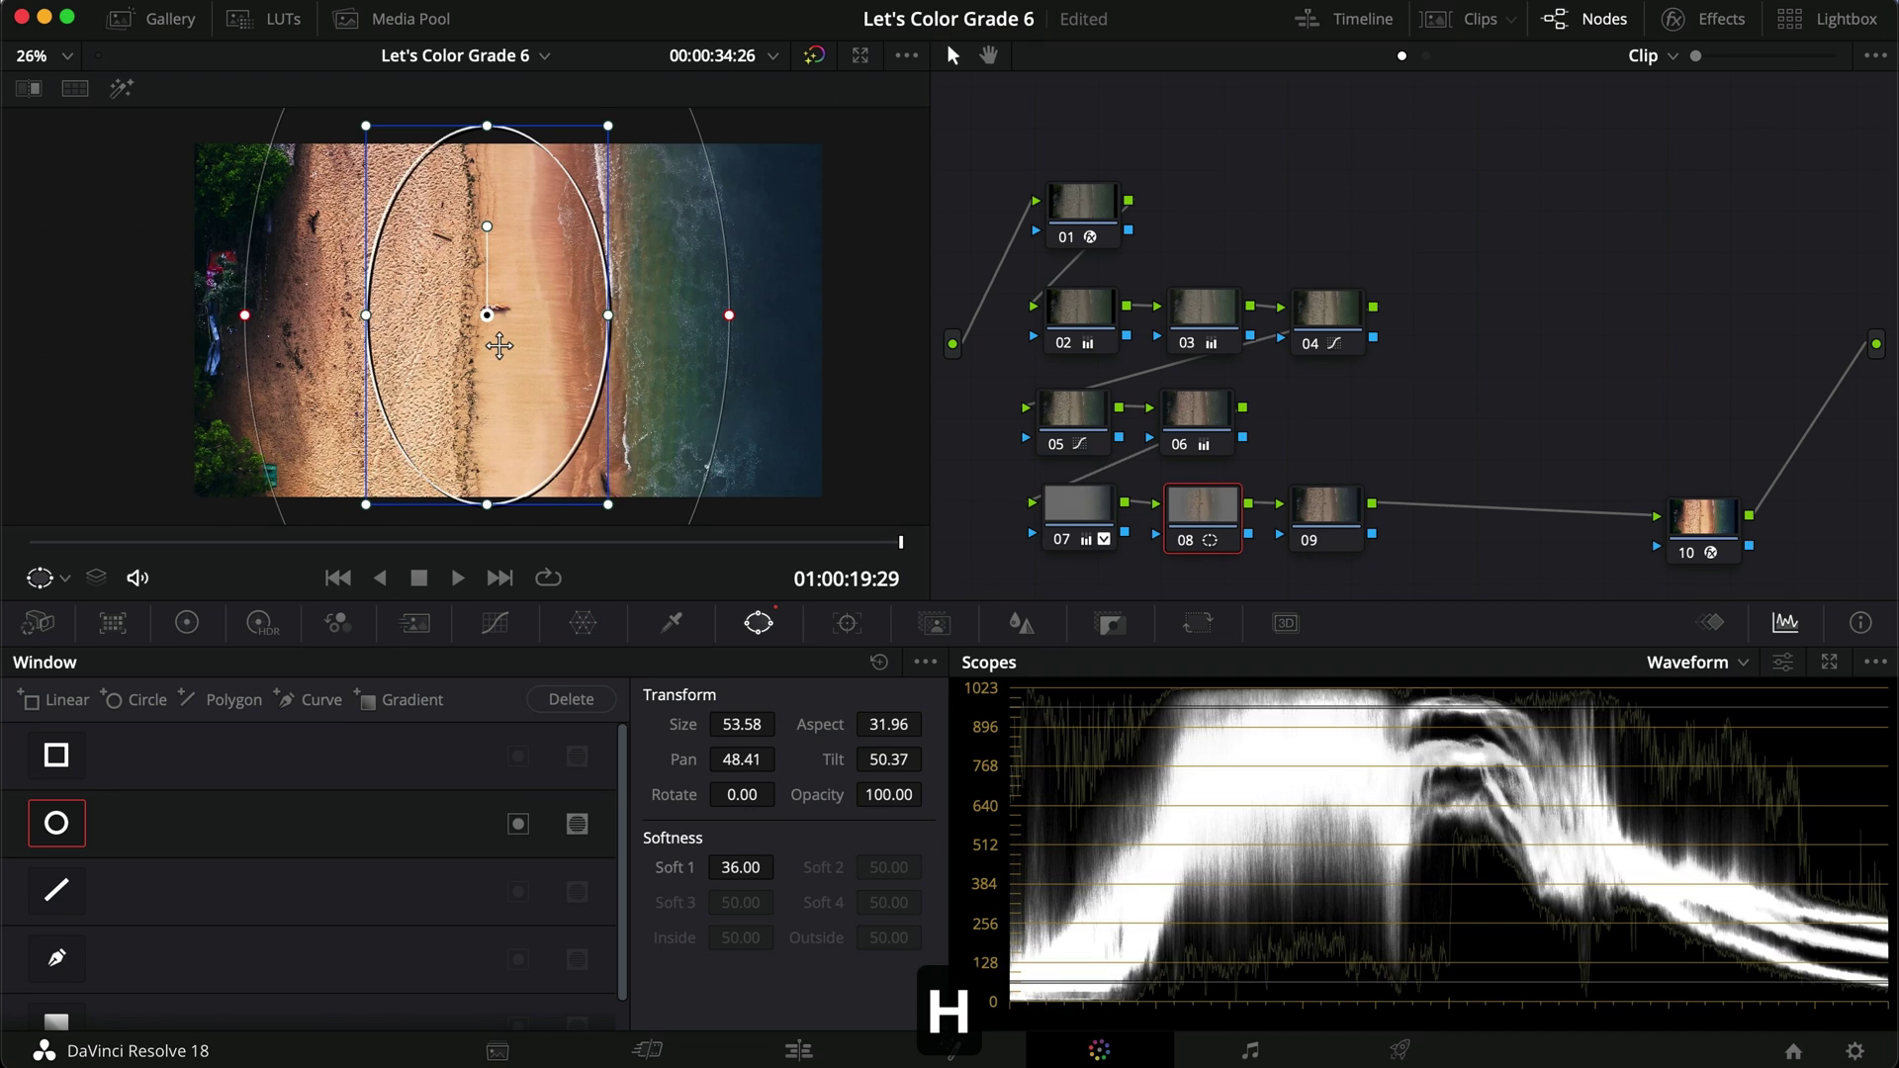
scroll(499, 348, up, 2)
scroll(499, 348, down, 1)
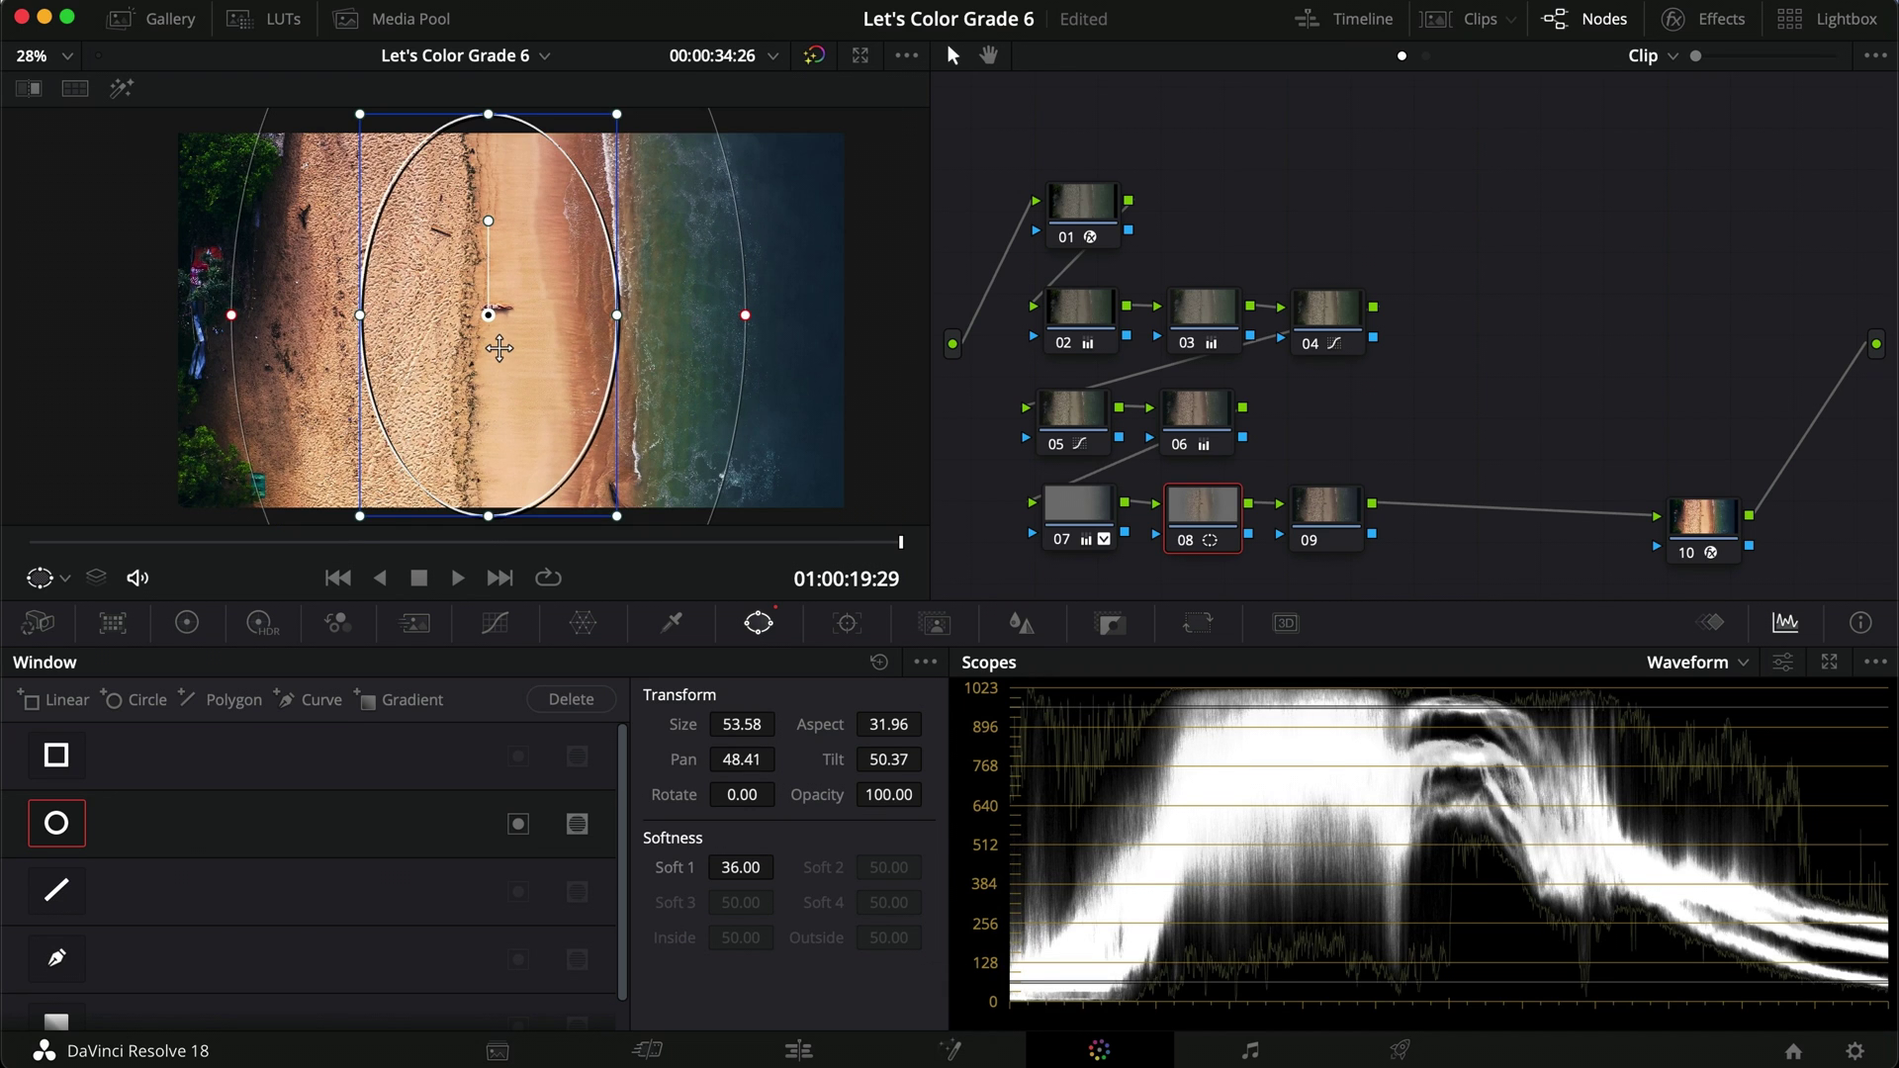
Adjust node 08's masked sand with Gamma at -0.02, Gain at 0.99 and Lift at 0.02.
click(187, 622)
drag(368, 964, 229, 978)
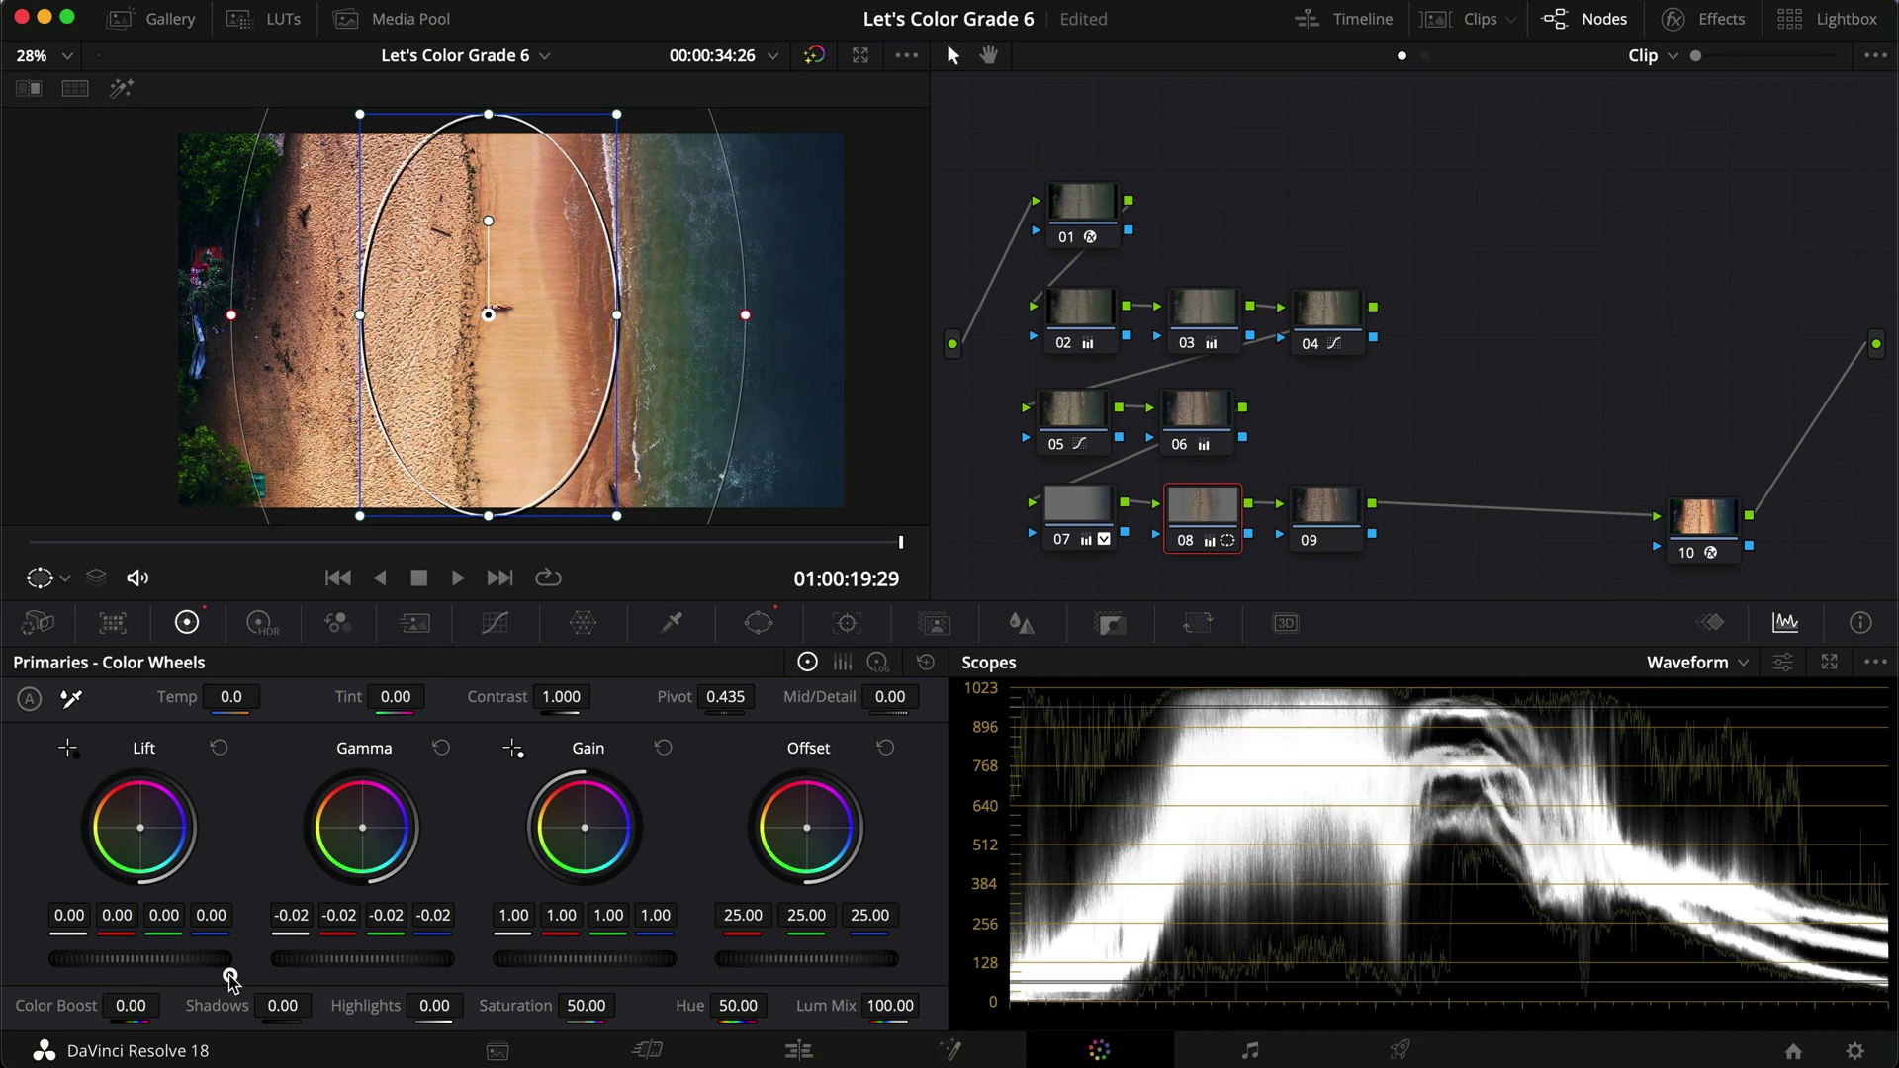
drag(633, 958, 628, 953)
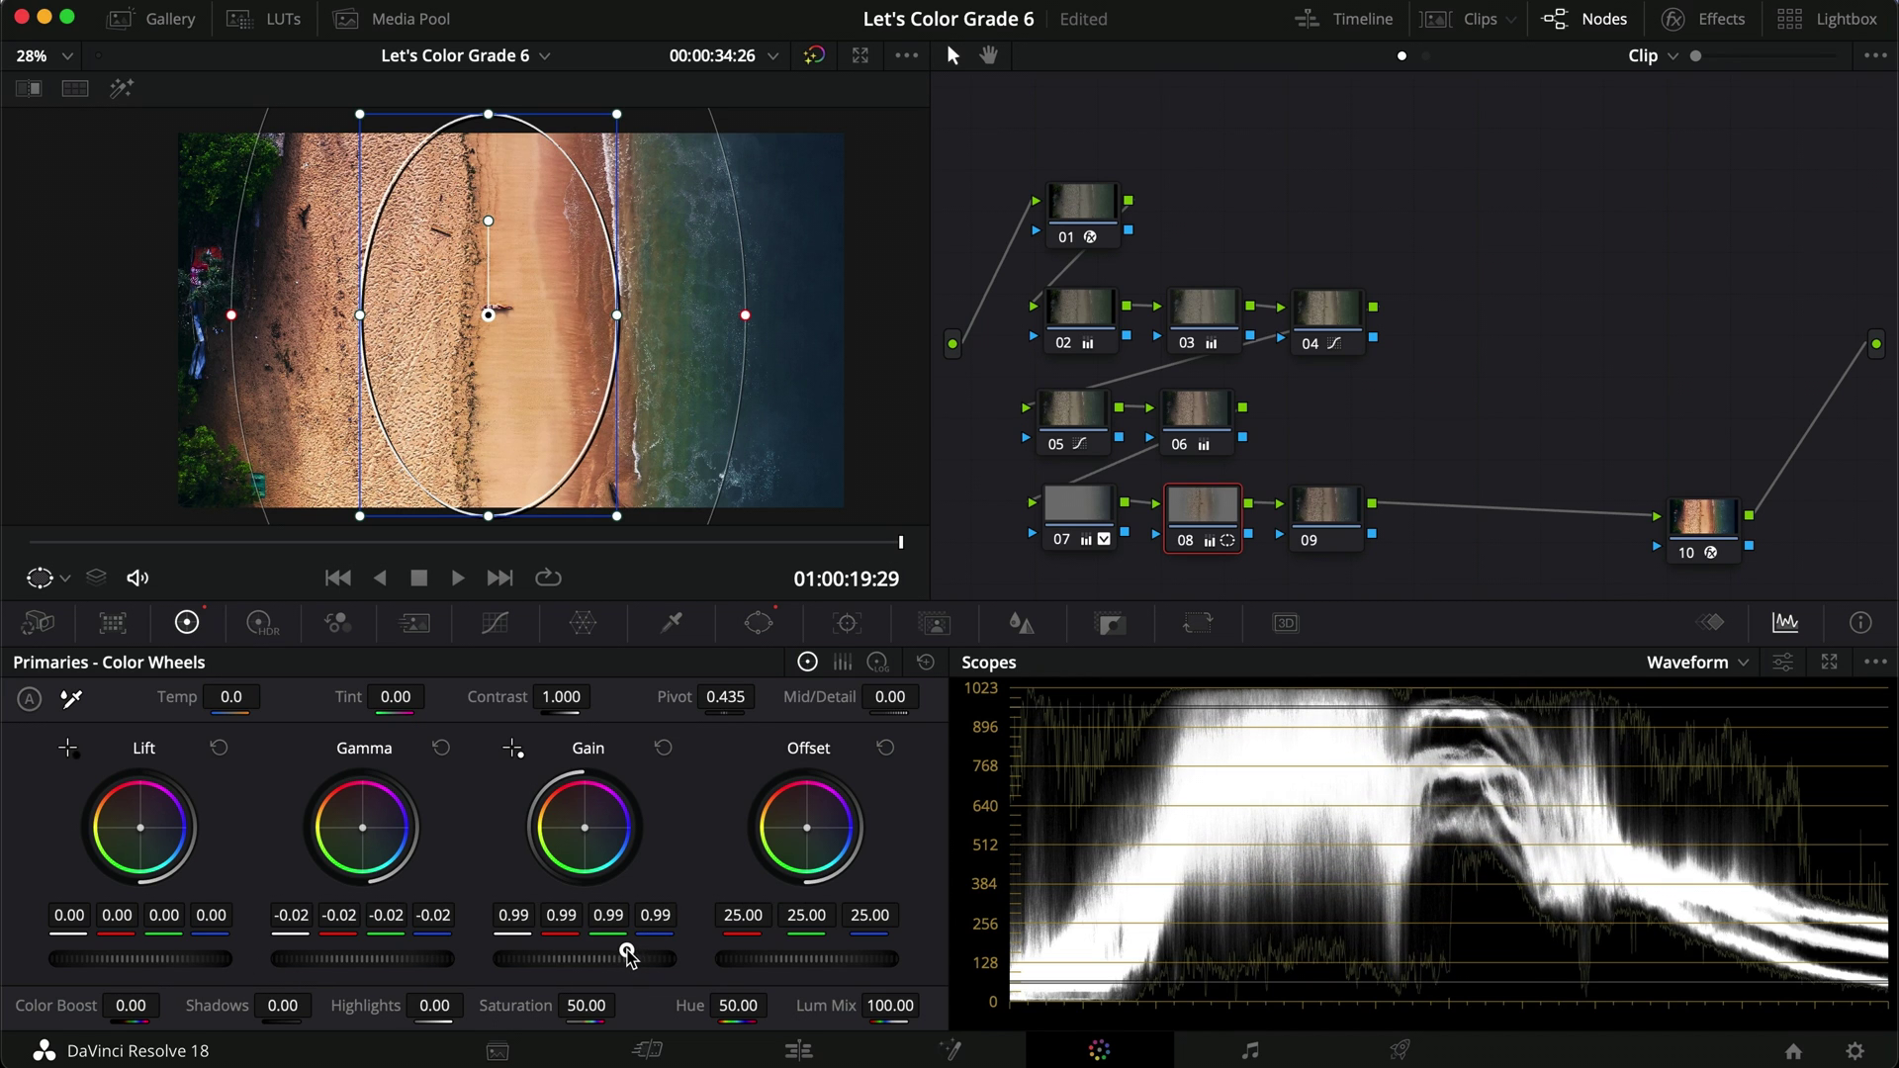
drag(190, 960, 255, 959)
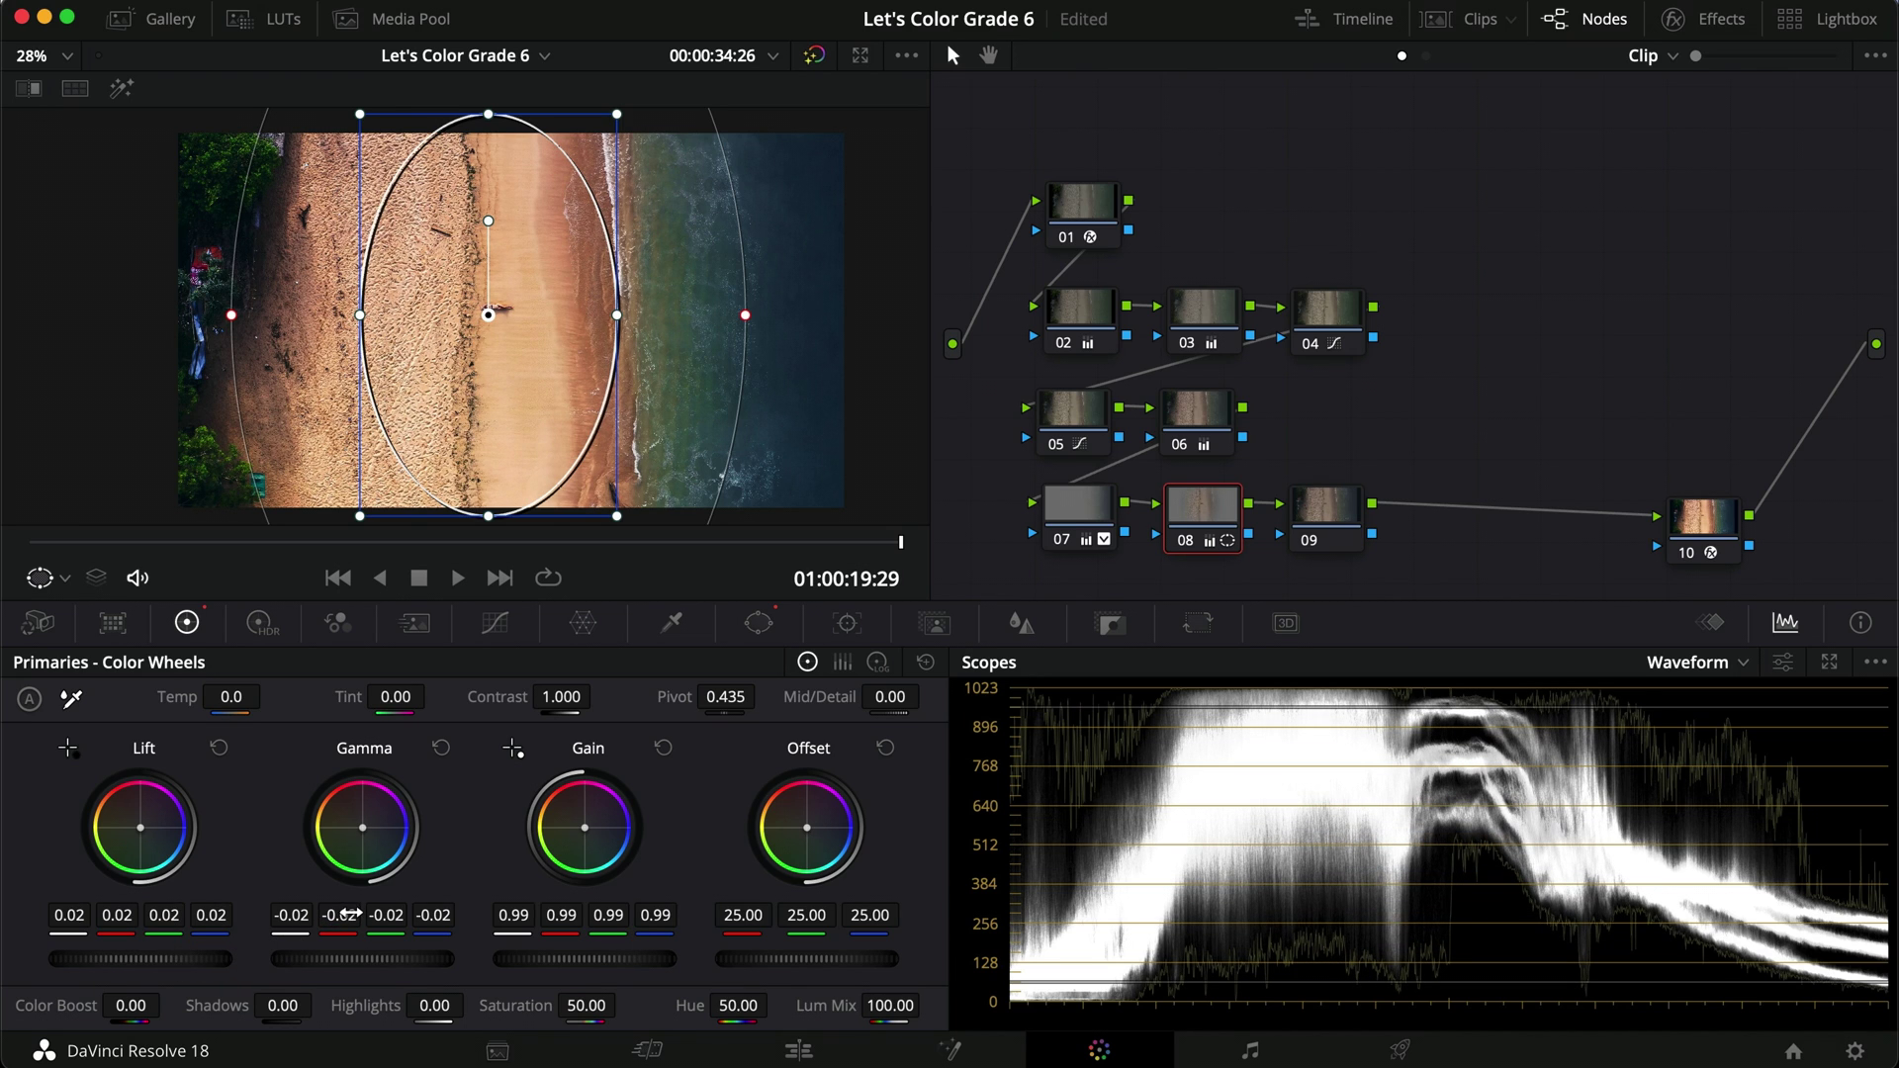
Warm node 08's sand by trying Gamma red at 0.00 and settling on -0.01, comparing the node off and on in full screen.
drag(350, 912, 389, 917)
key(super+f)
key(super+d)
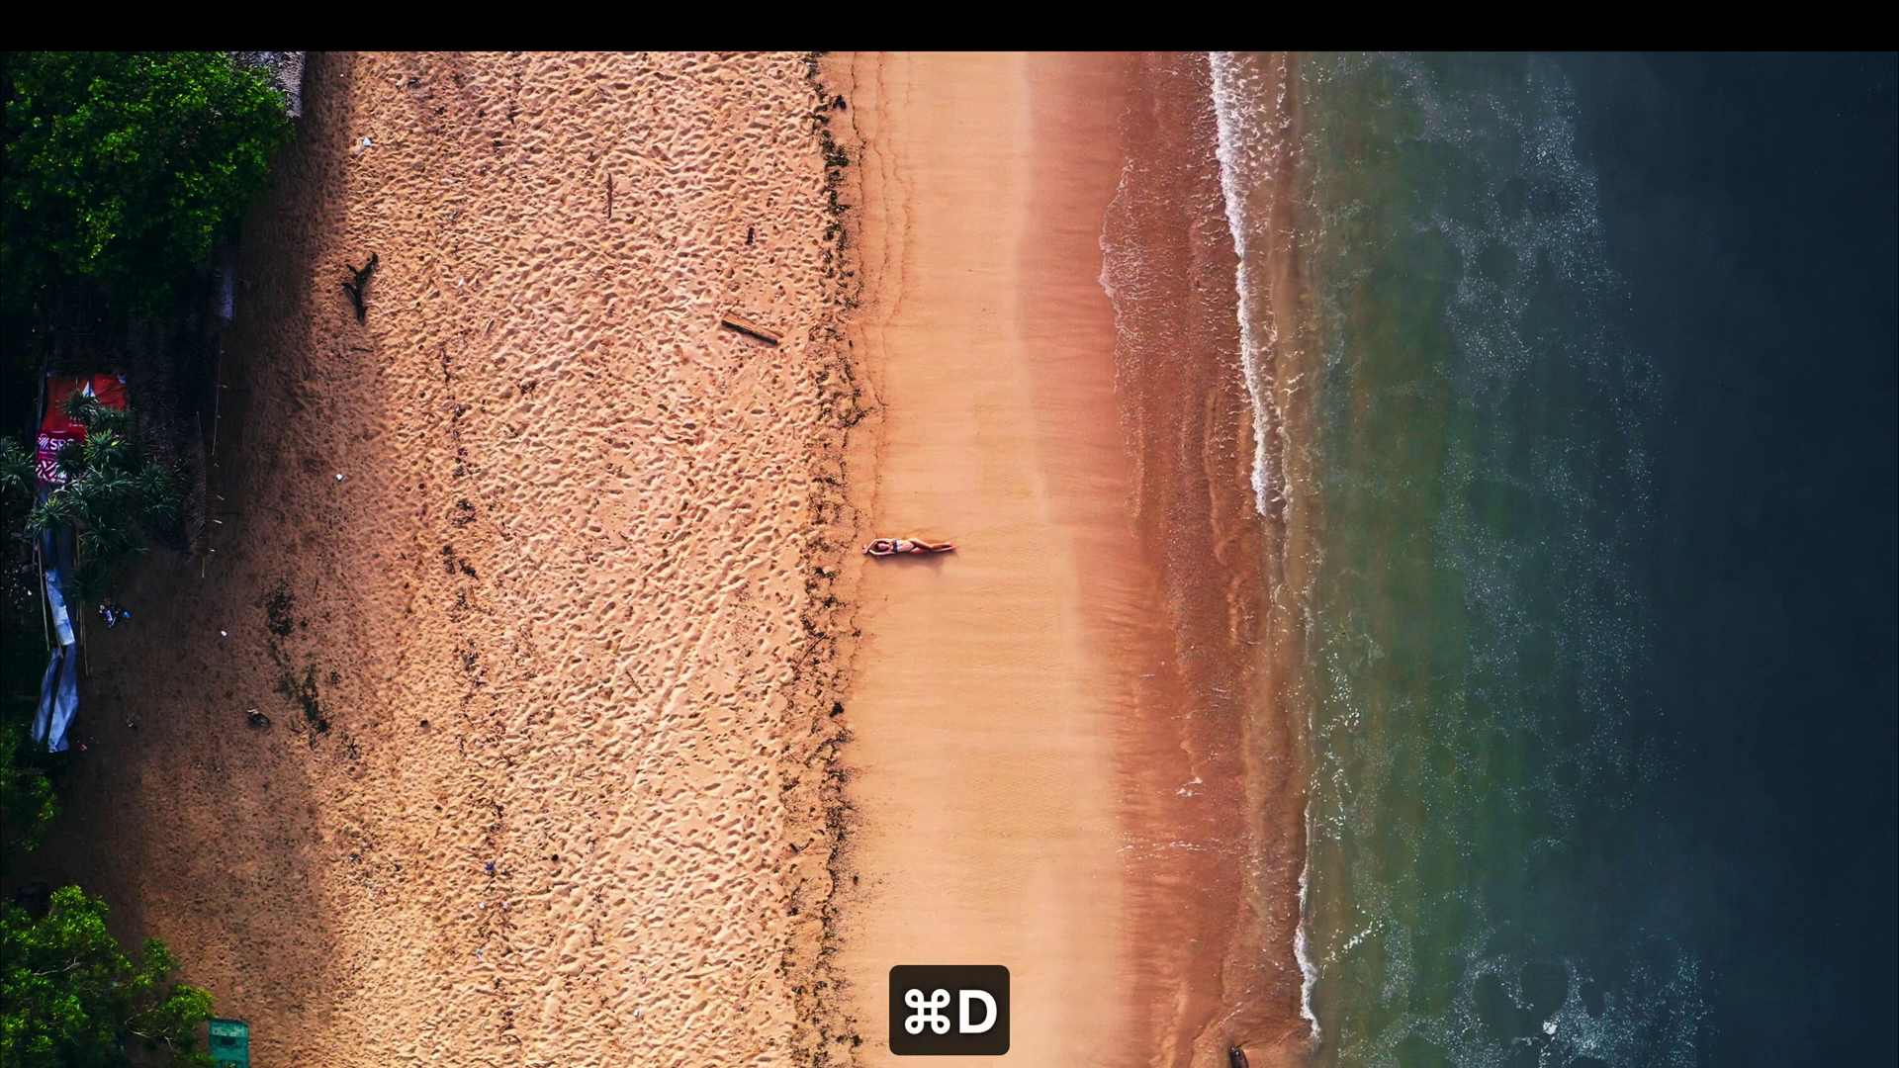
key(super+f)
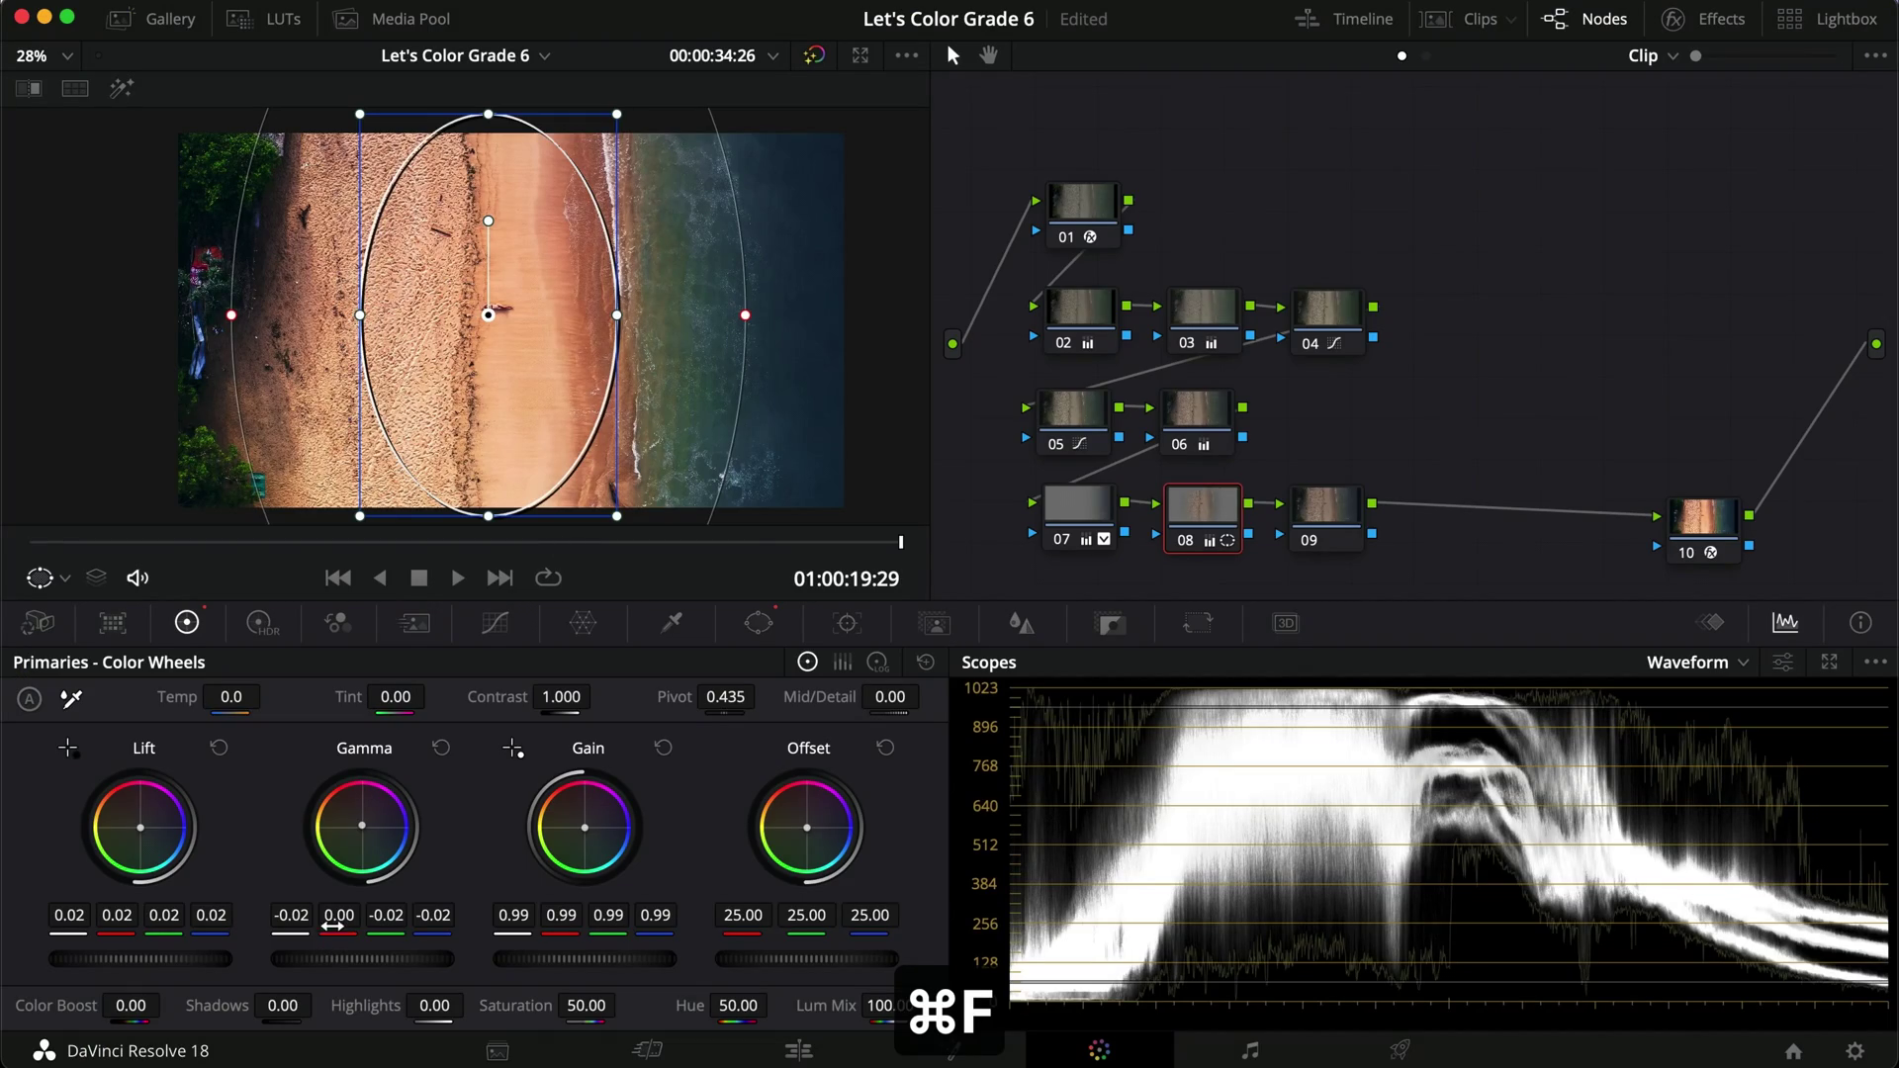
key(super+f)
key(super+d)
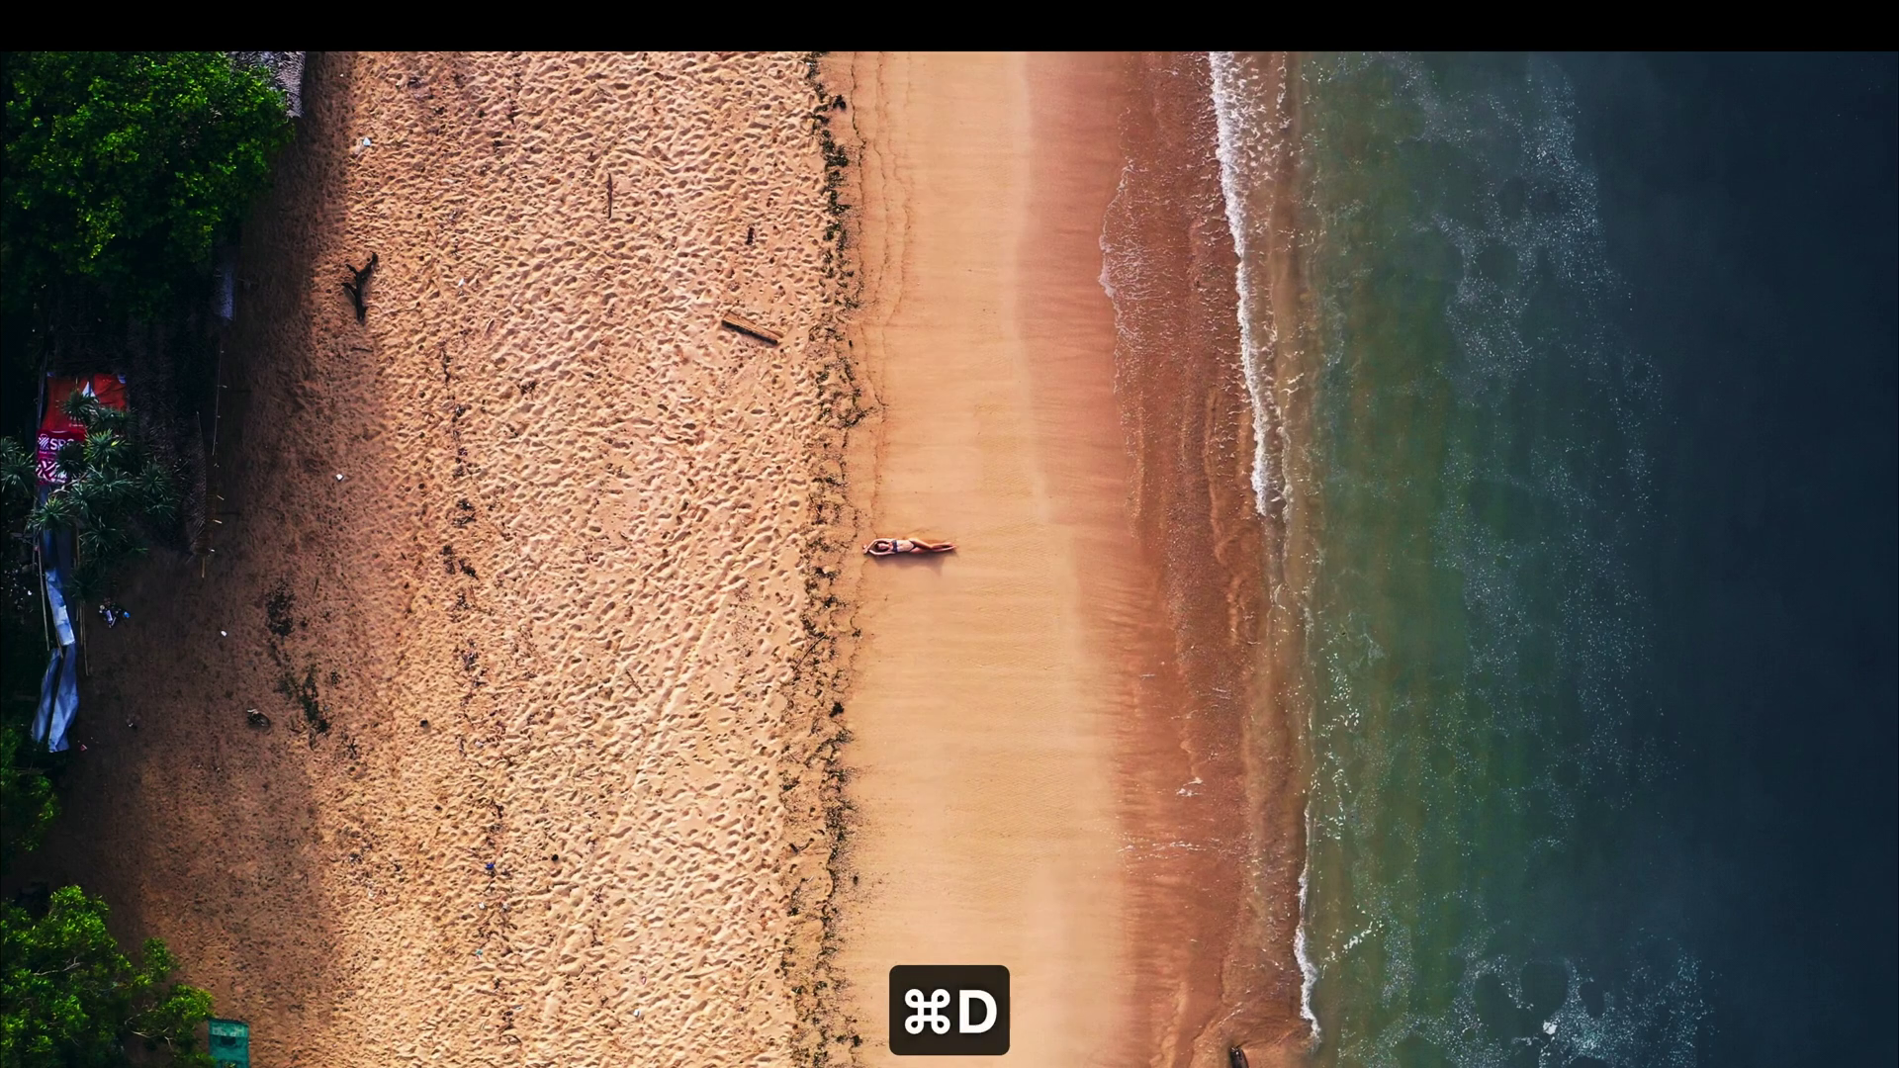
key(super+f)
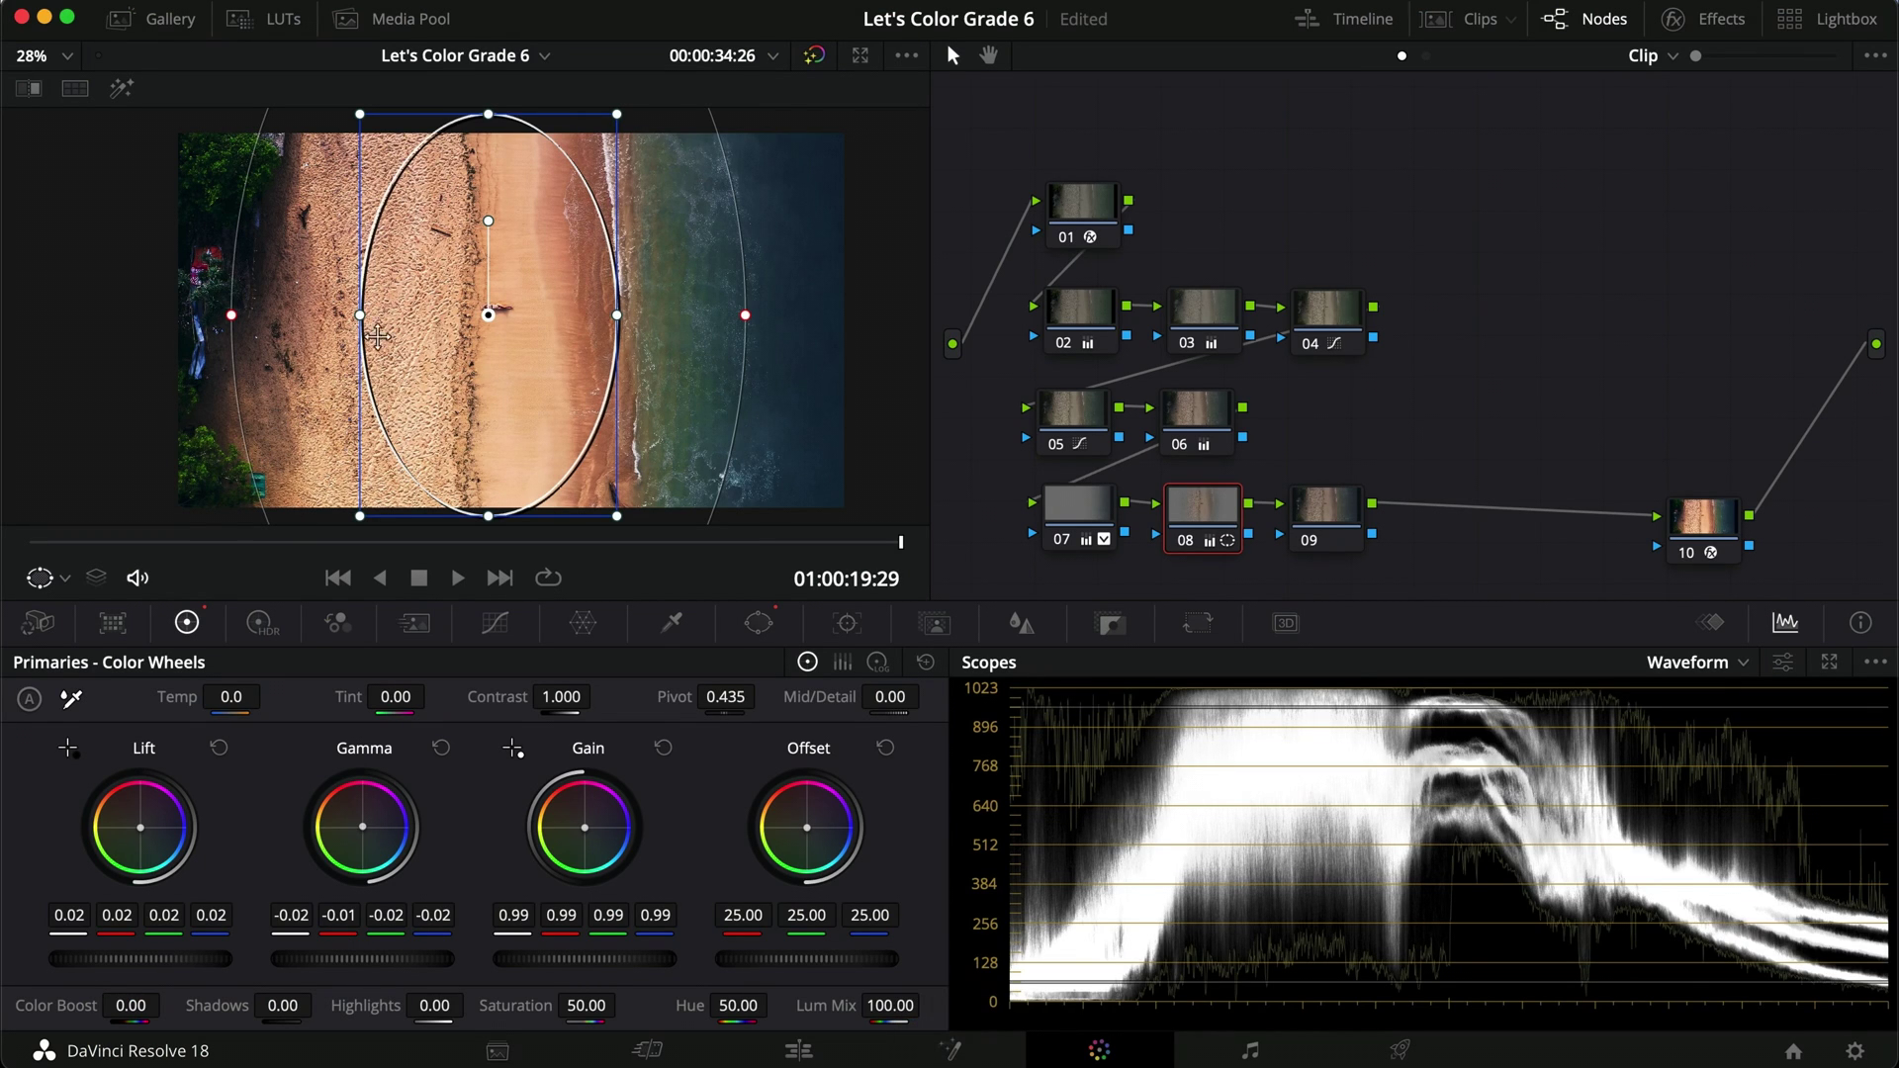
Add a rectangular window to node 09 spanning the frame's full height over the tree-lined edge, feathered toward the sand with Soft 3 at 83.02.
click(1324, 509)
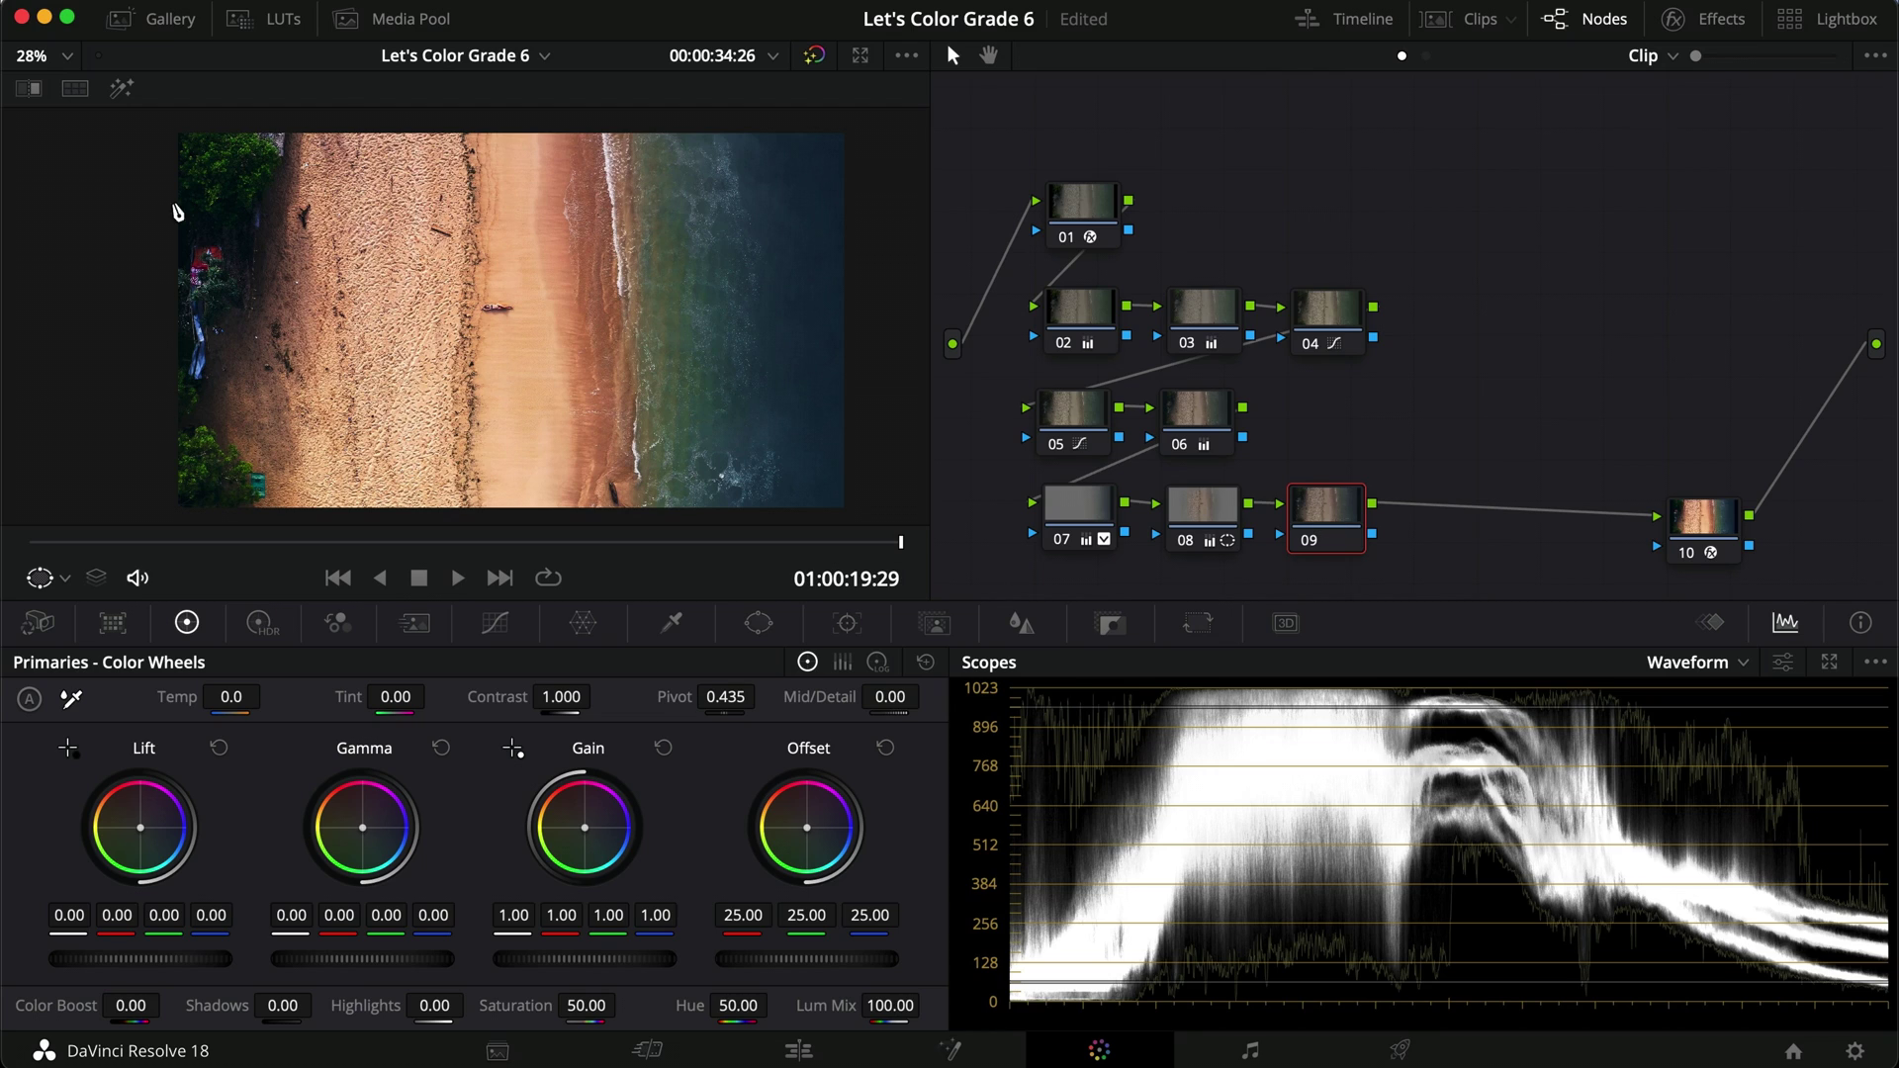
key(super+f)
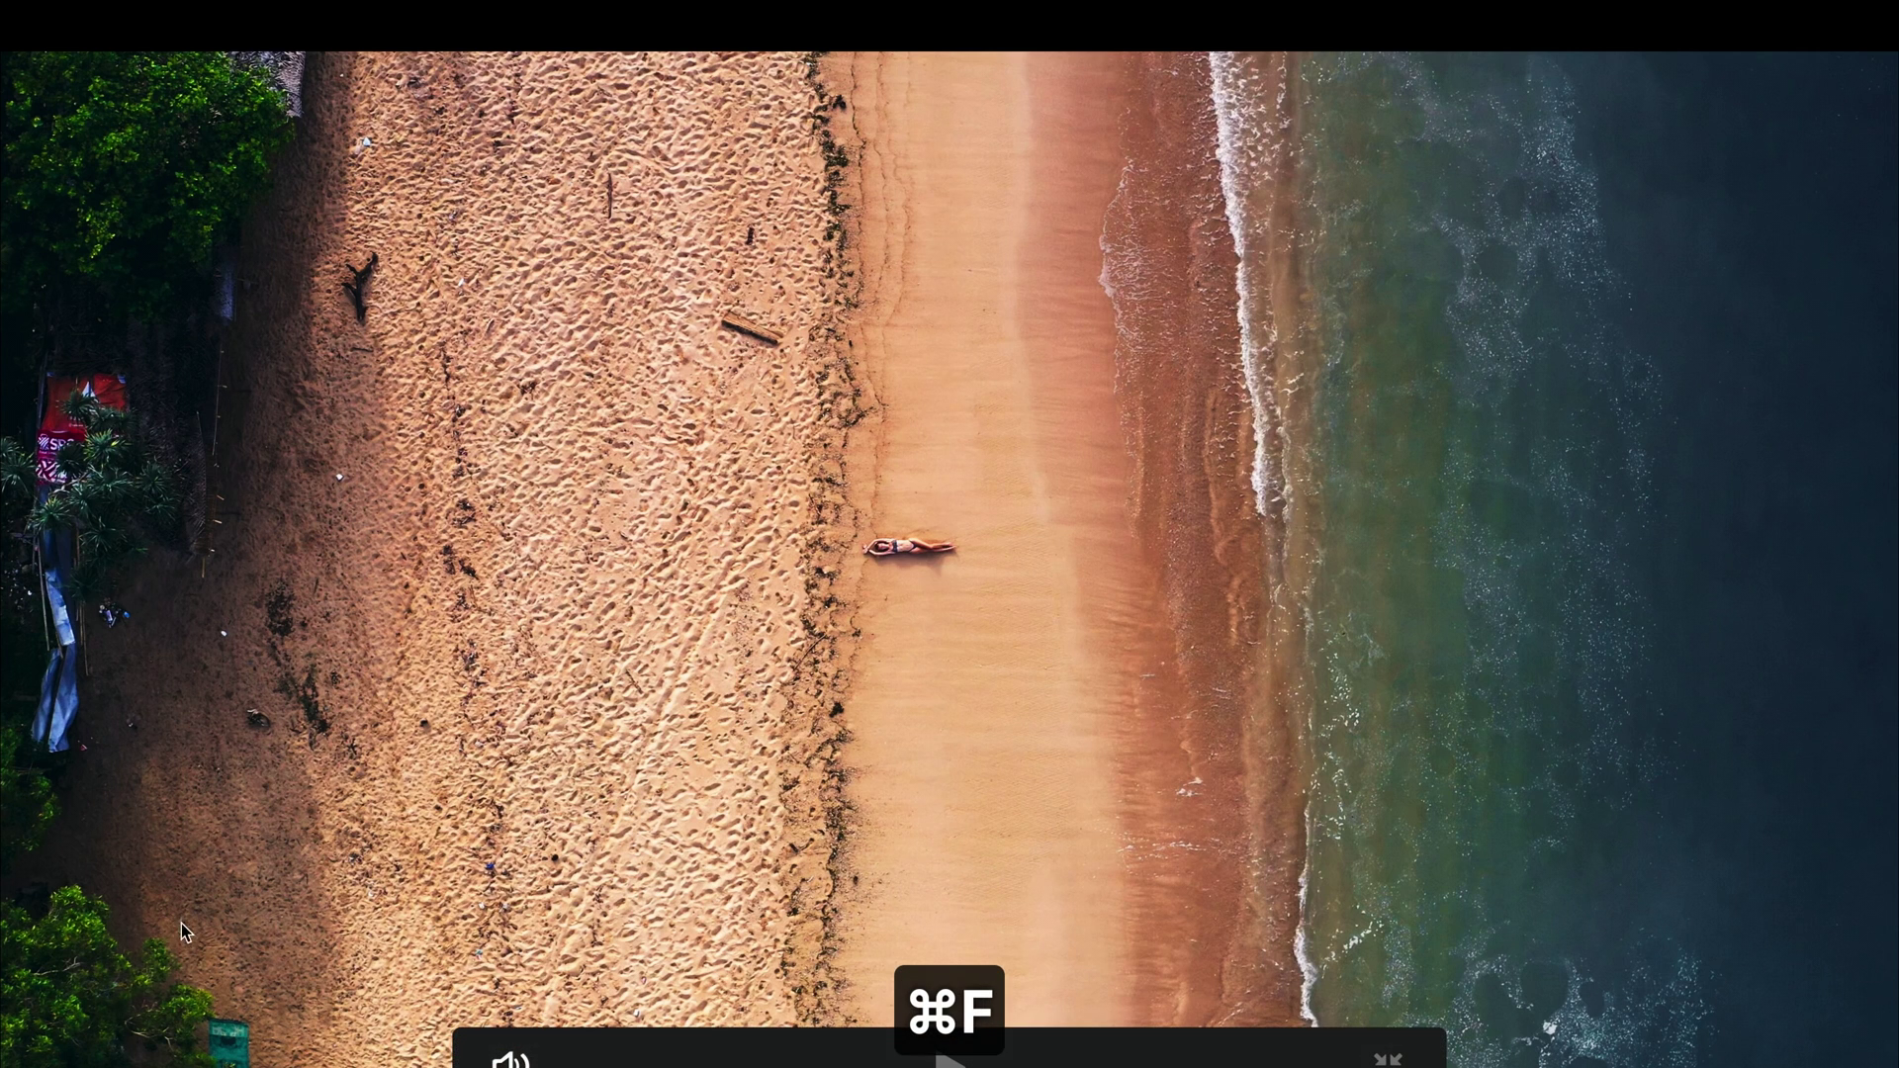
key(super+f)
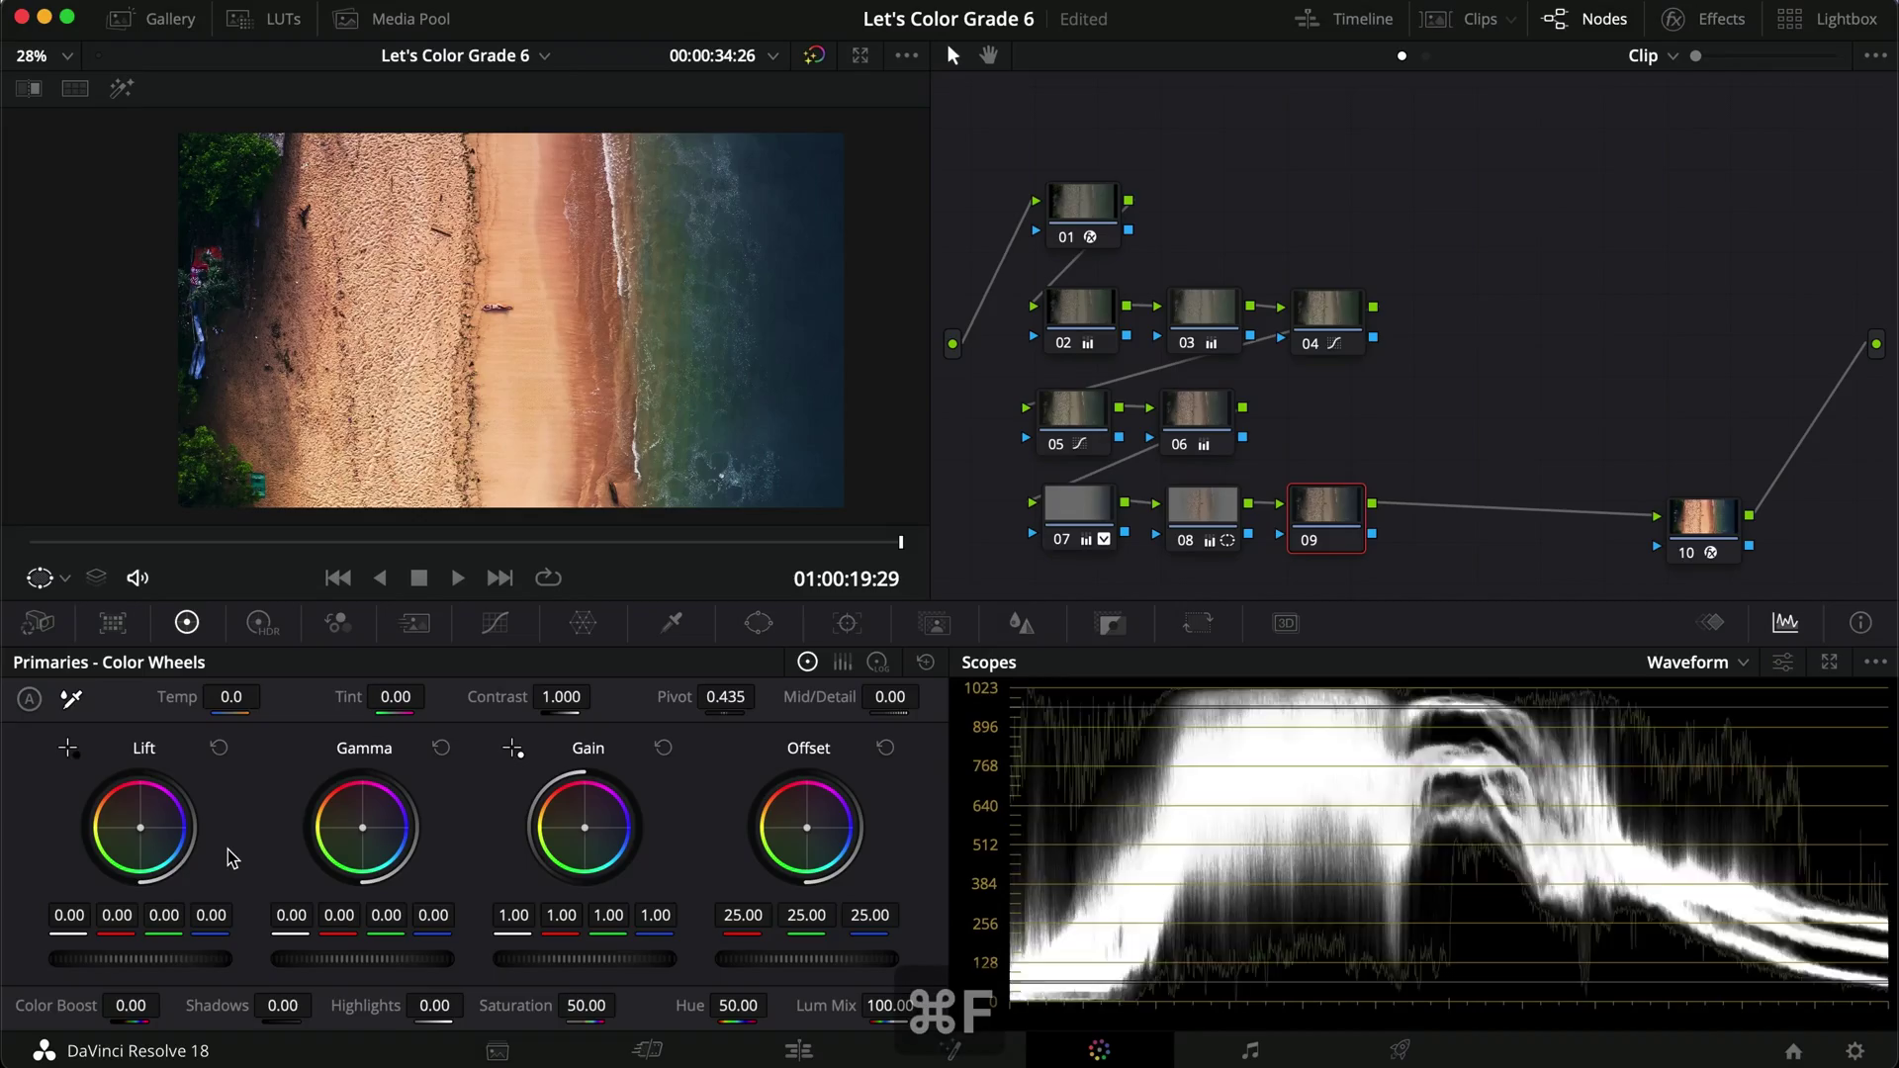
click(759, 623)
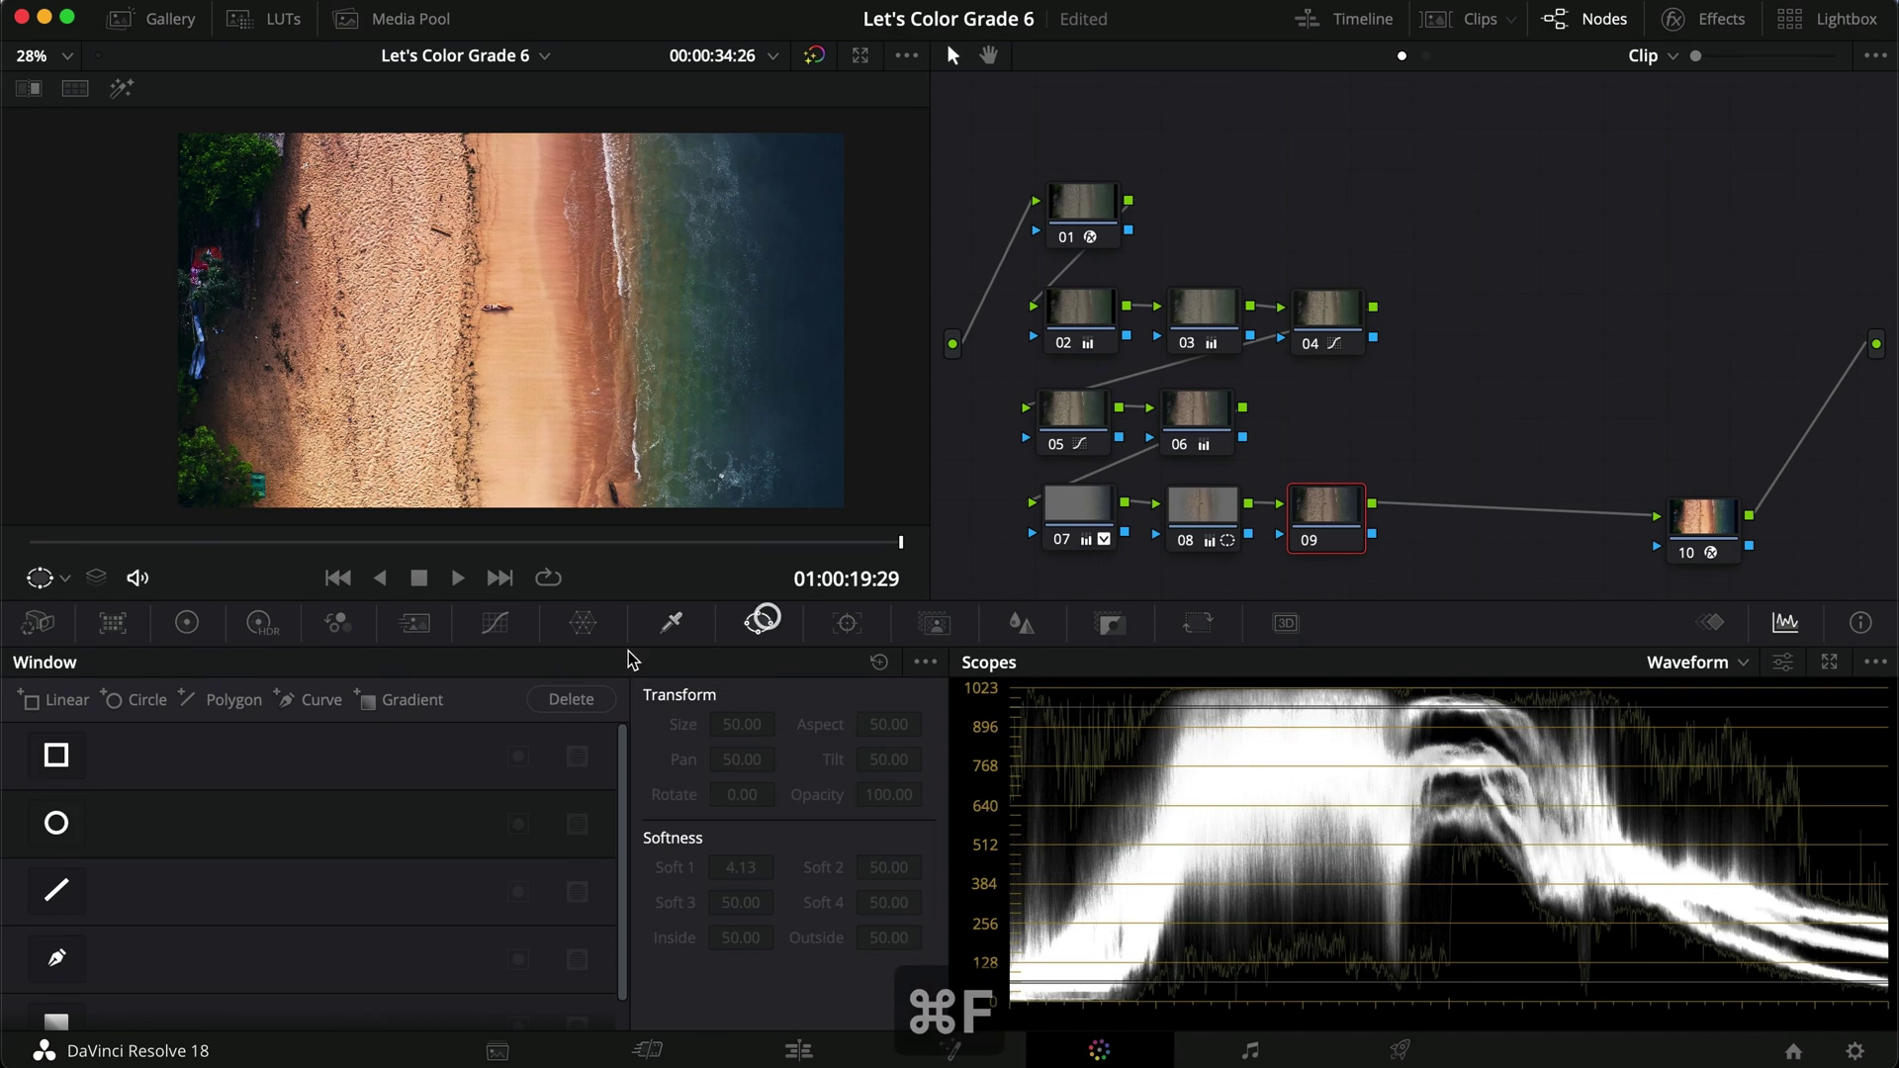
click(56, 755)
drag(508, 310, 231, 161)
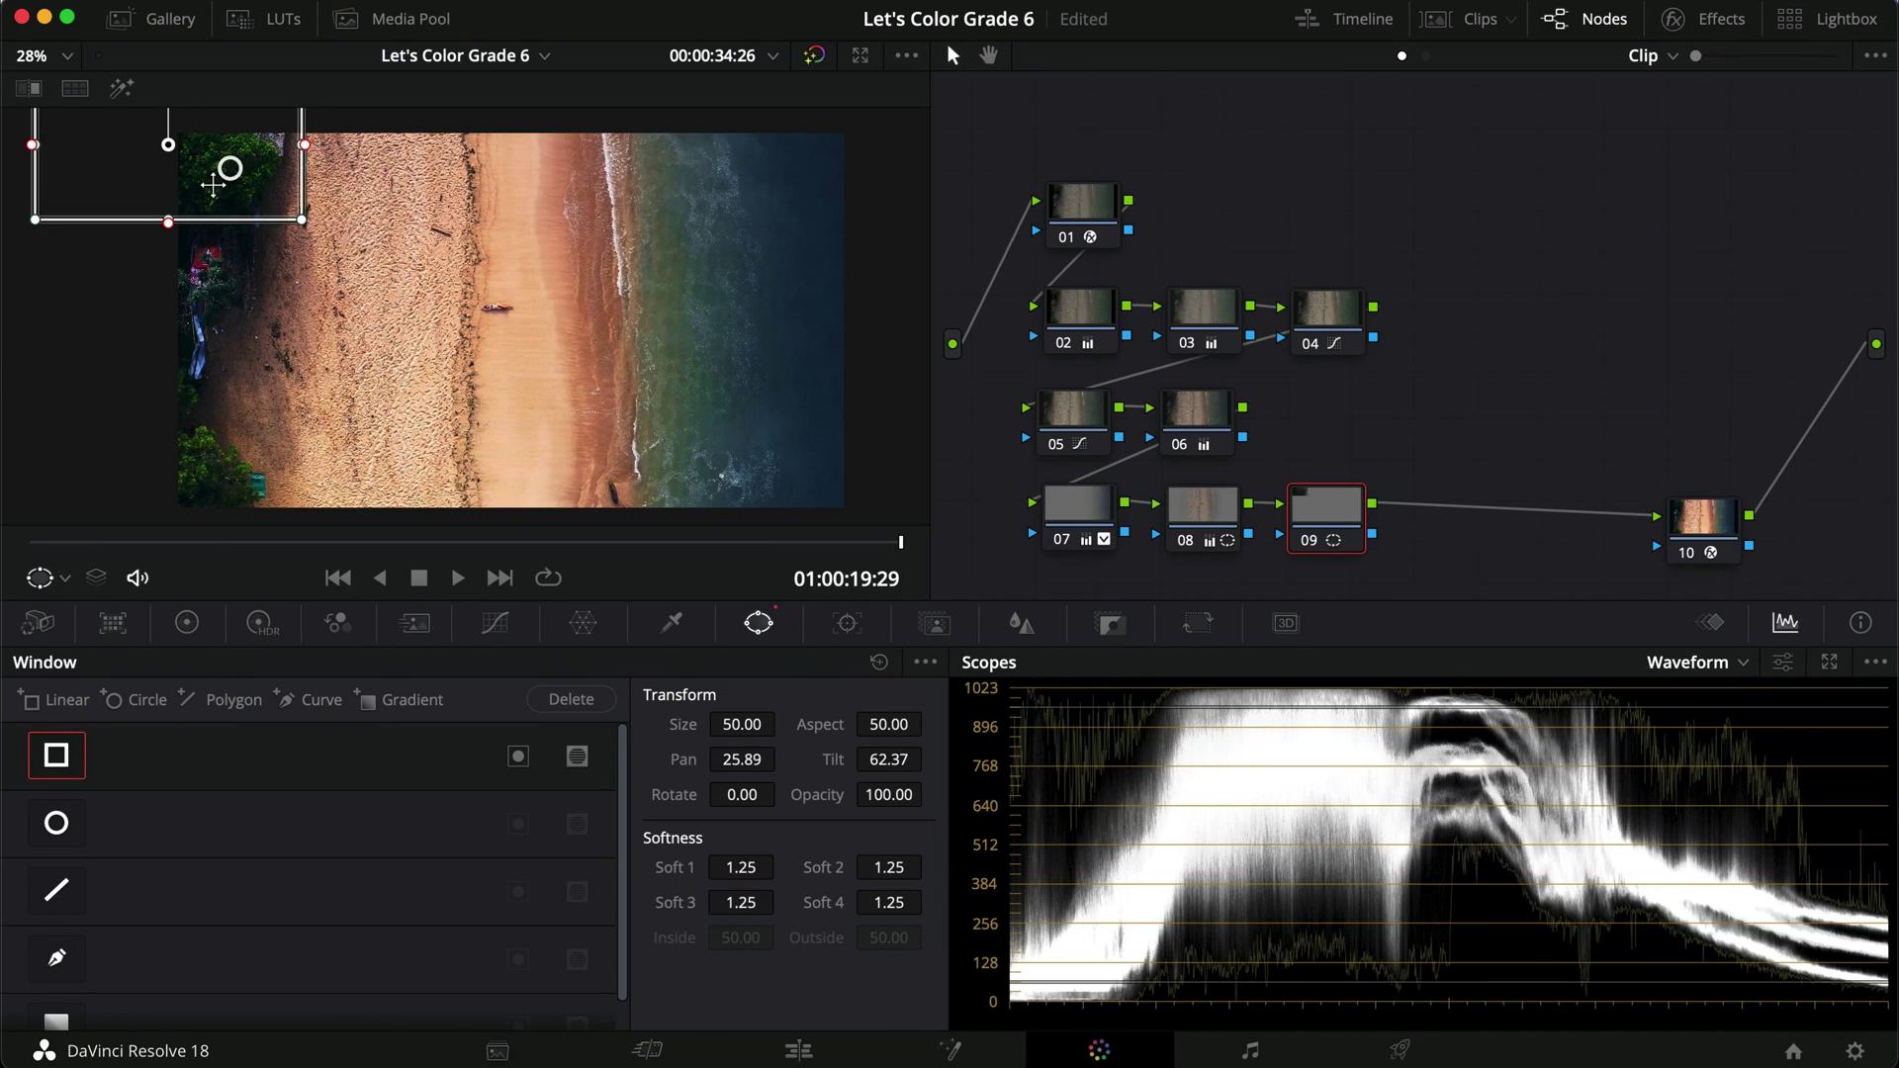
drag(171, 218, 174, 530)
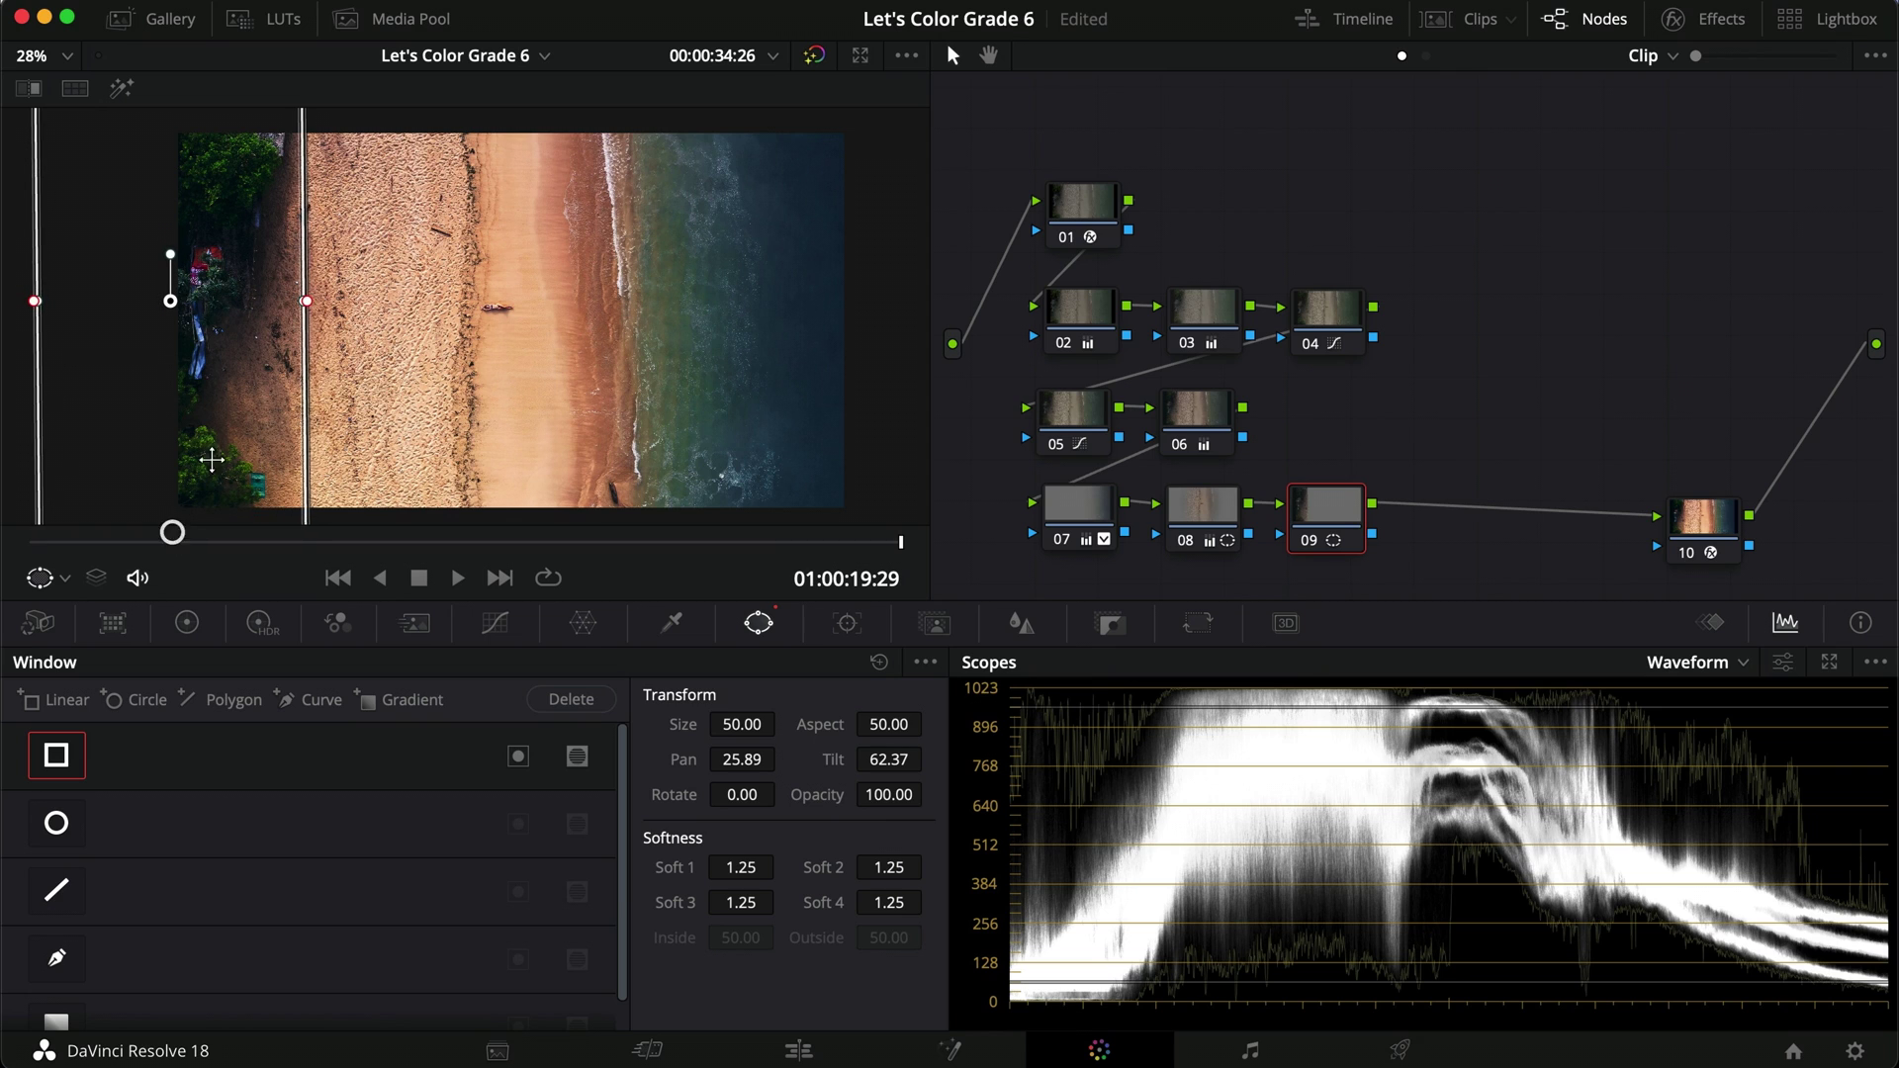
drag(311, 309, 534, 301)
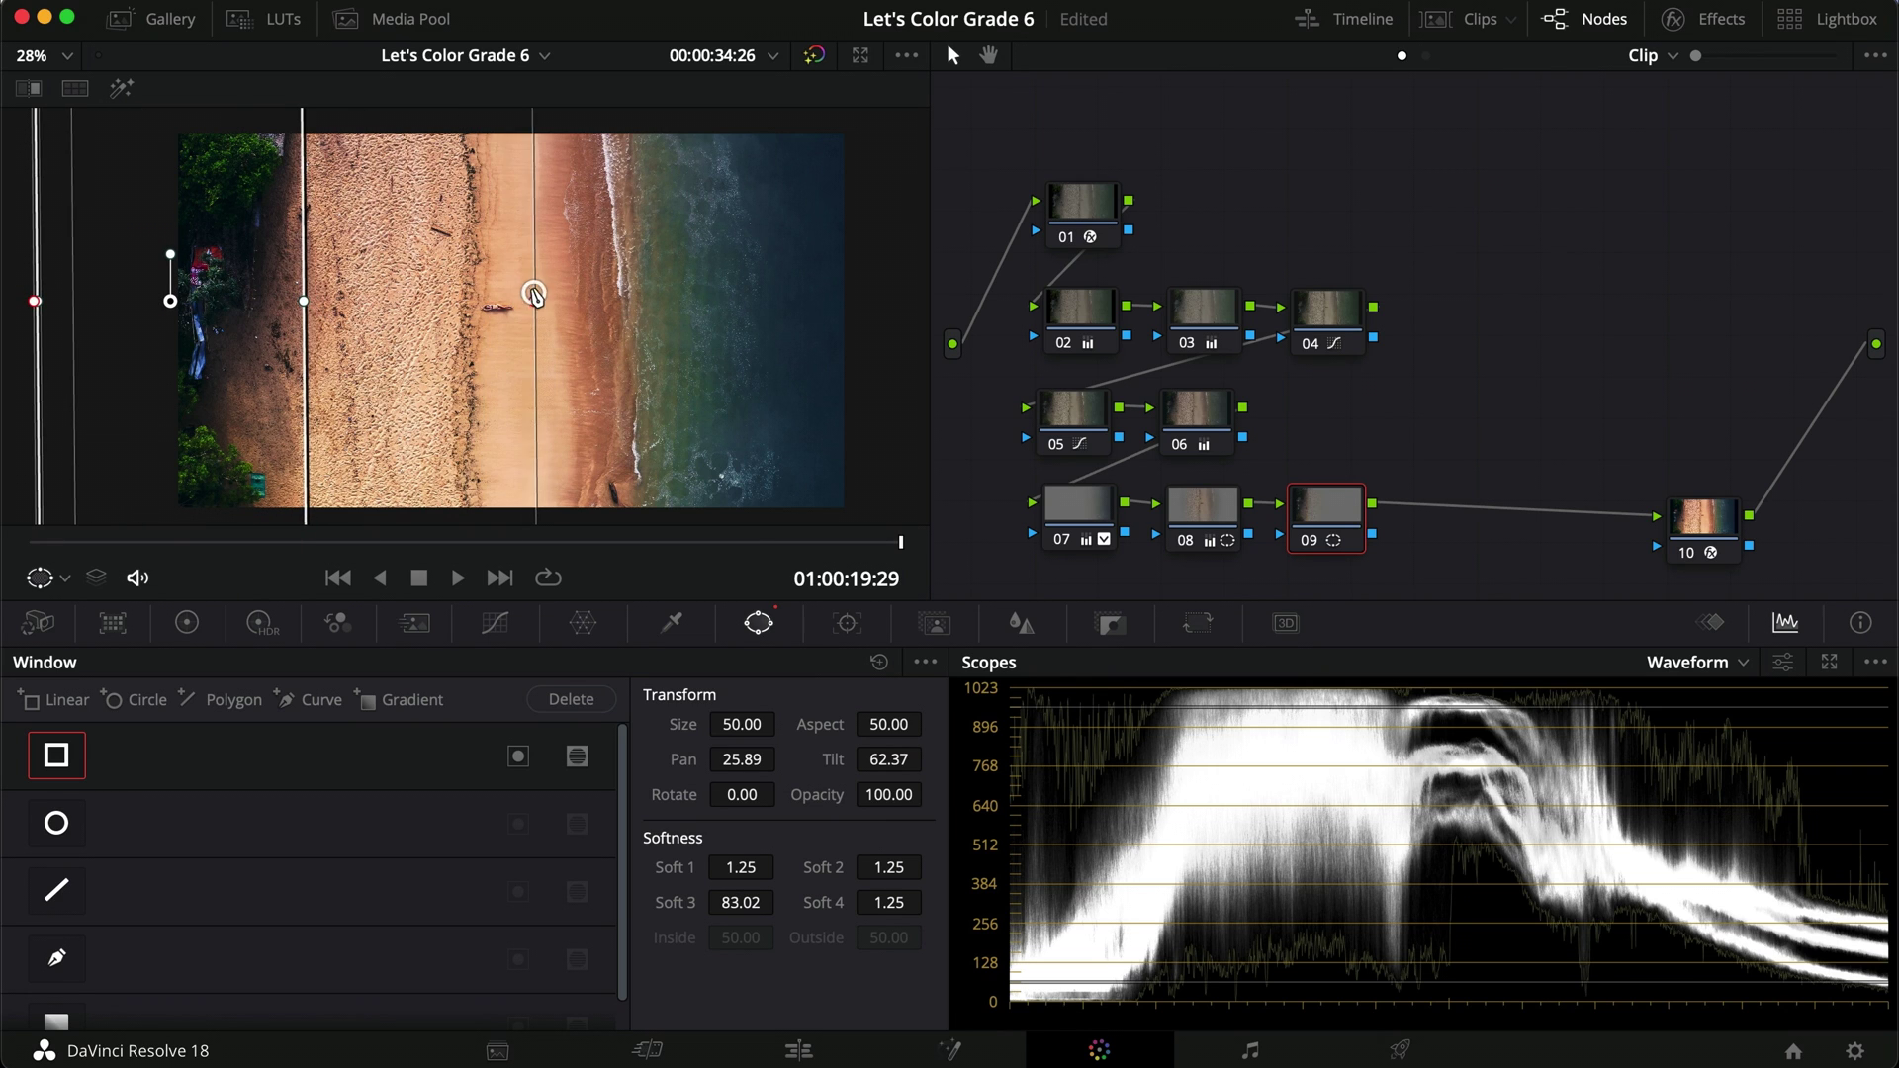
Move node 09's window outward to Pan 15.90 and Tilt 61.75 while checking the highlighted selection.
key(h)
drag(255, 360, 93, 365)
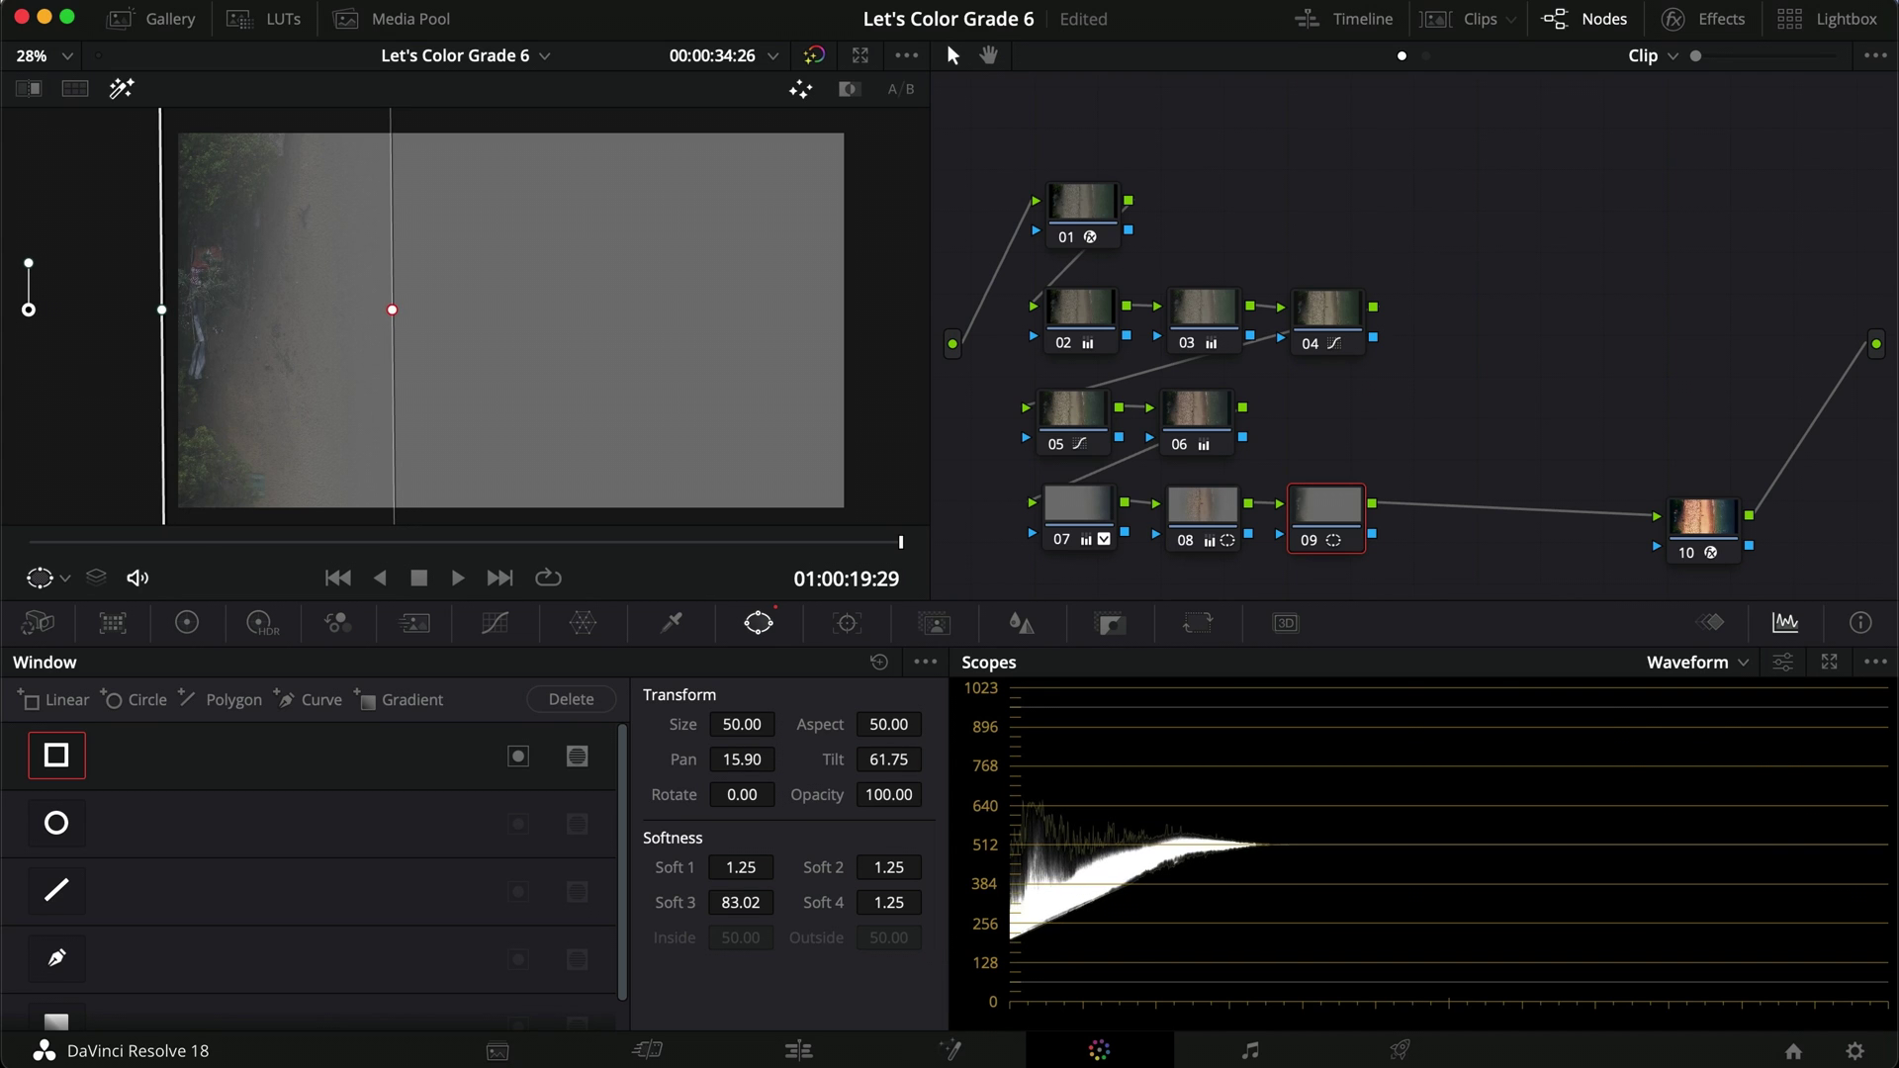
key(h)
Reduce the saturation of the green hues in node 09 with a Hue Vs Sat curve point.
click(186, 622)
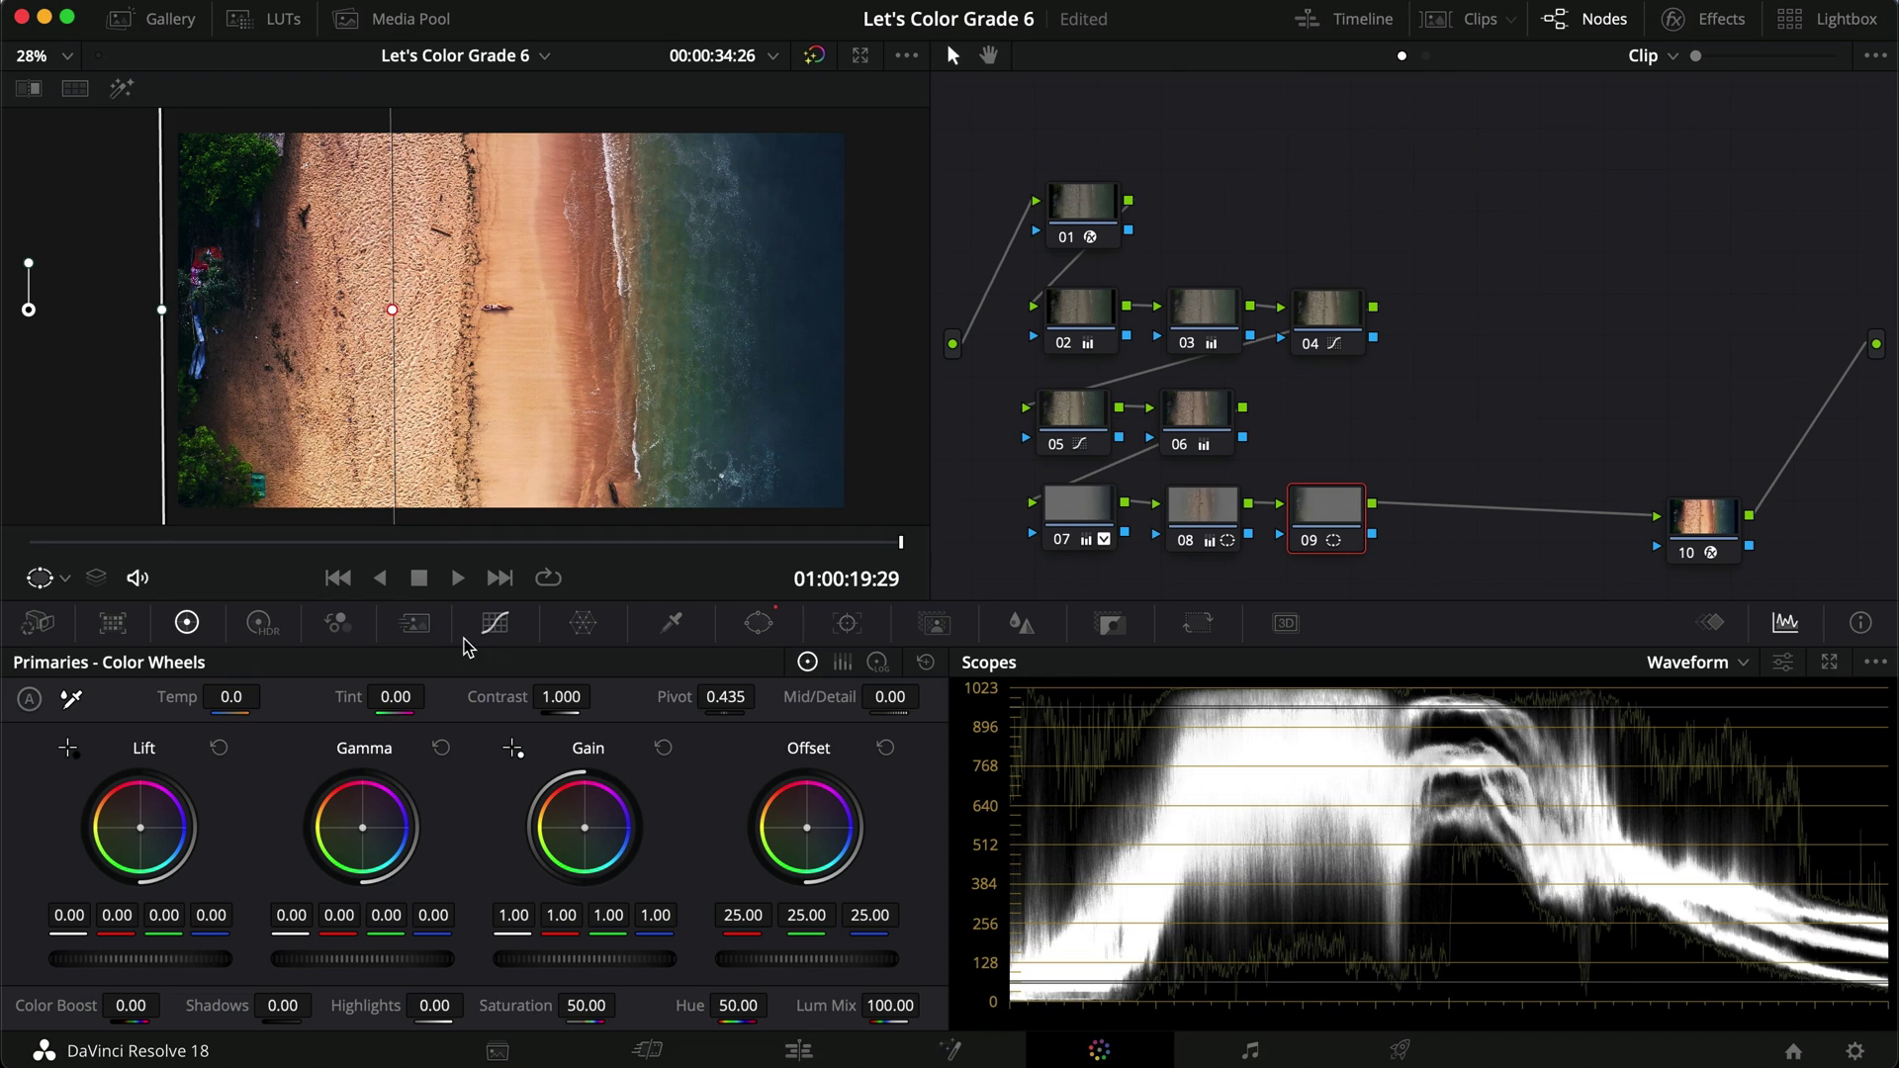
click(495, 622)
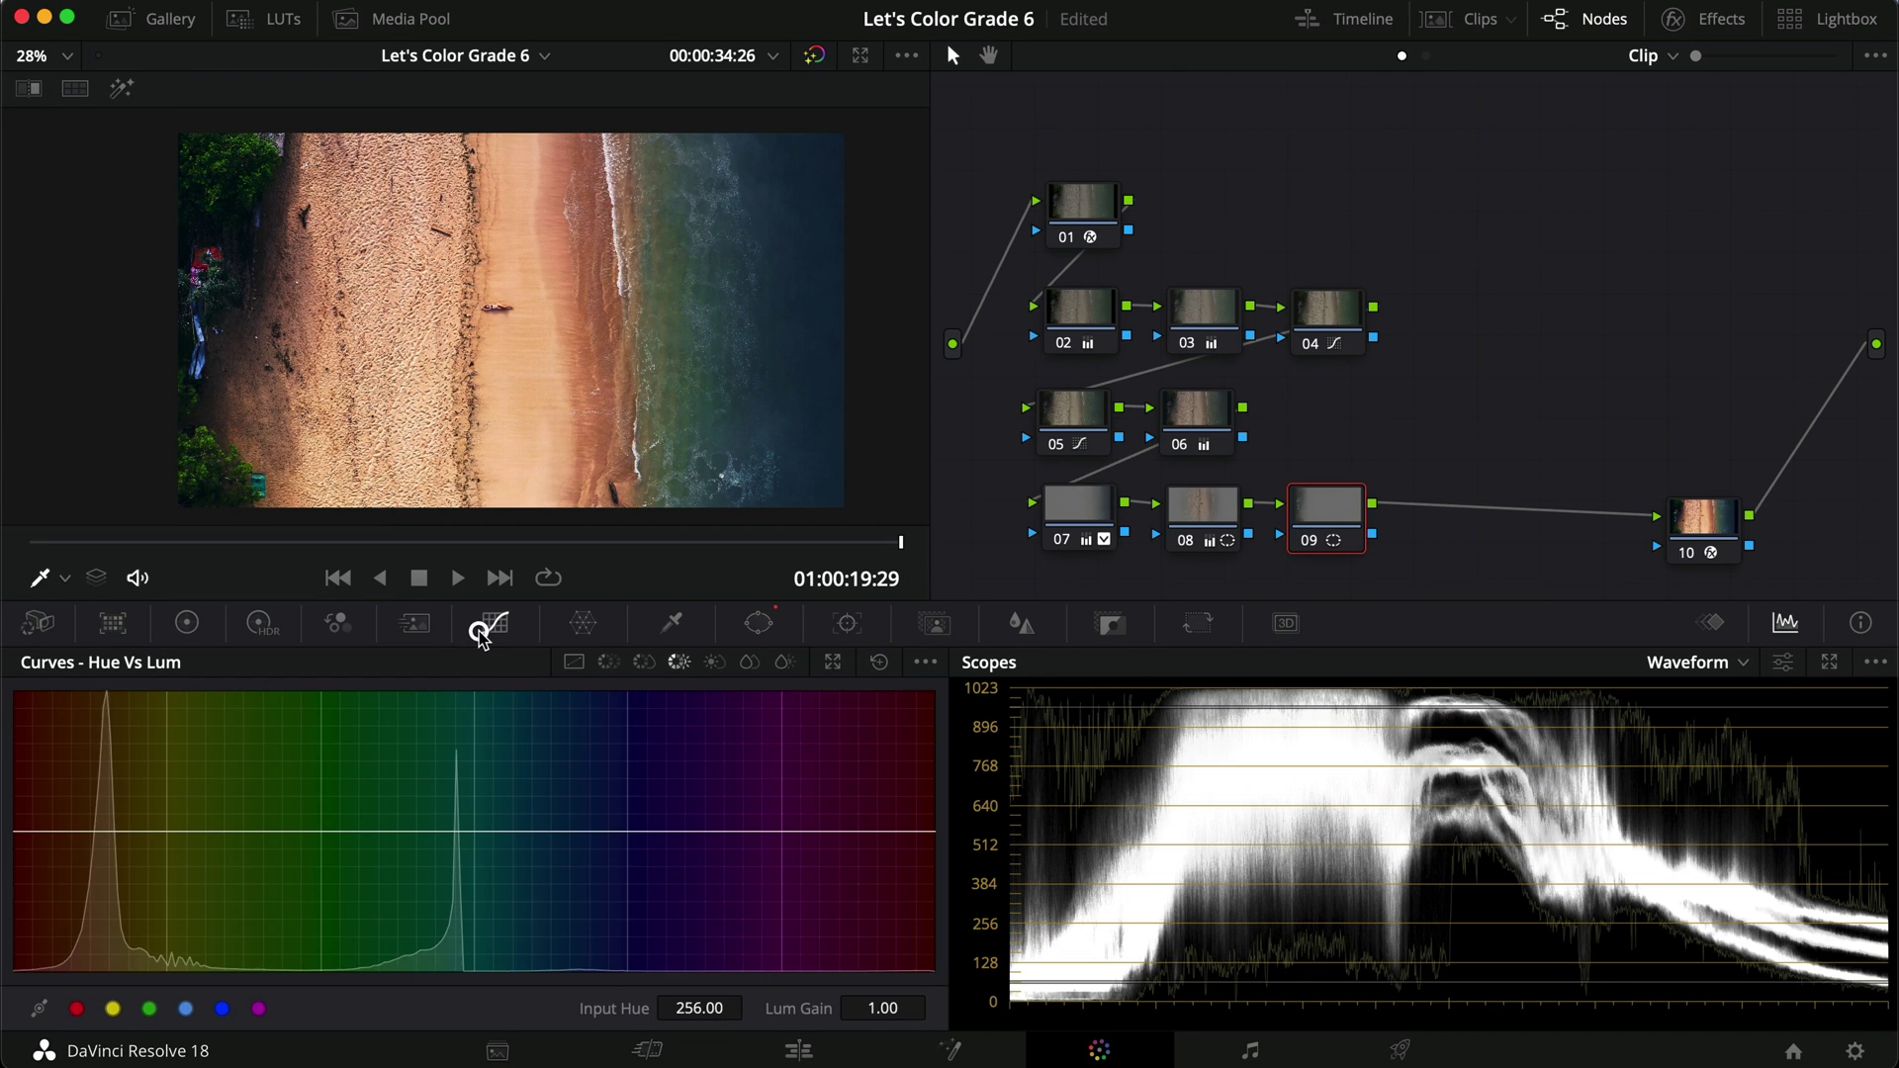
click(644, 662)
drag(412, 830, 416, 875)
Set node 09's overall Saturation to 25 and compare the node off and on in full screen.
click(187, 622)
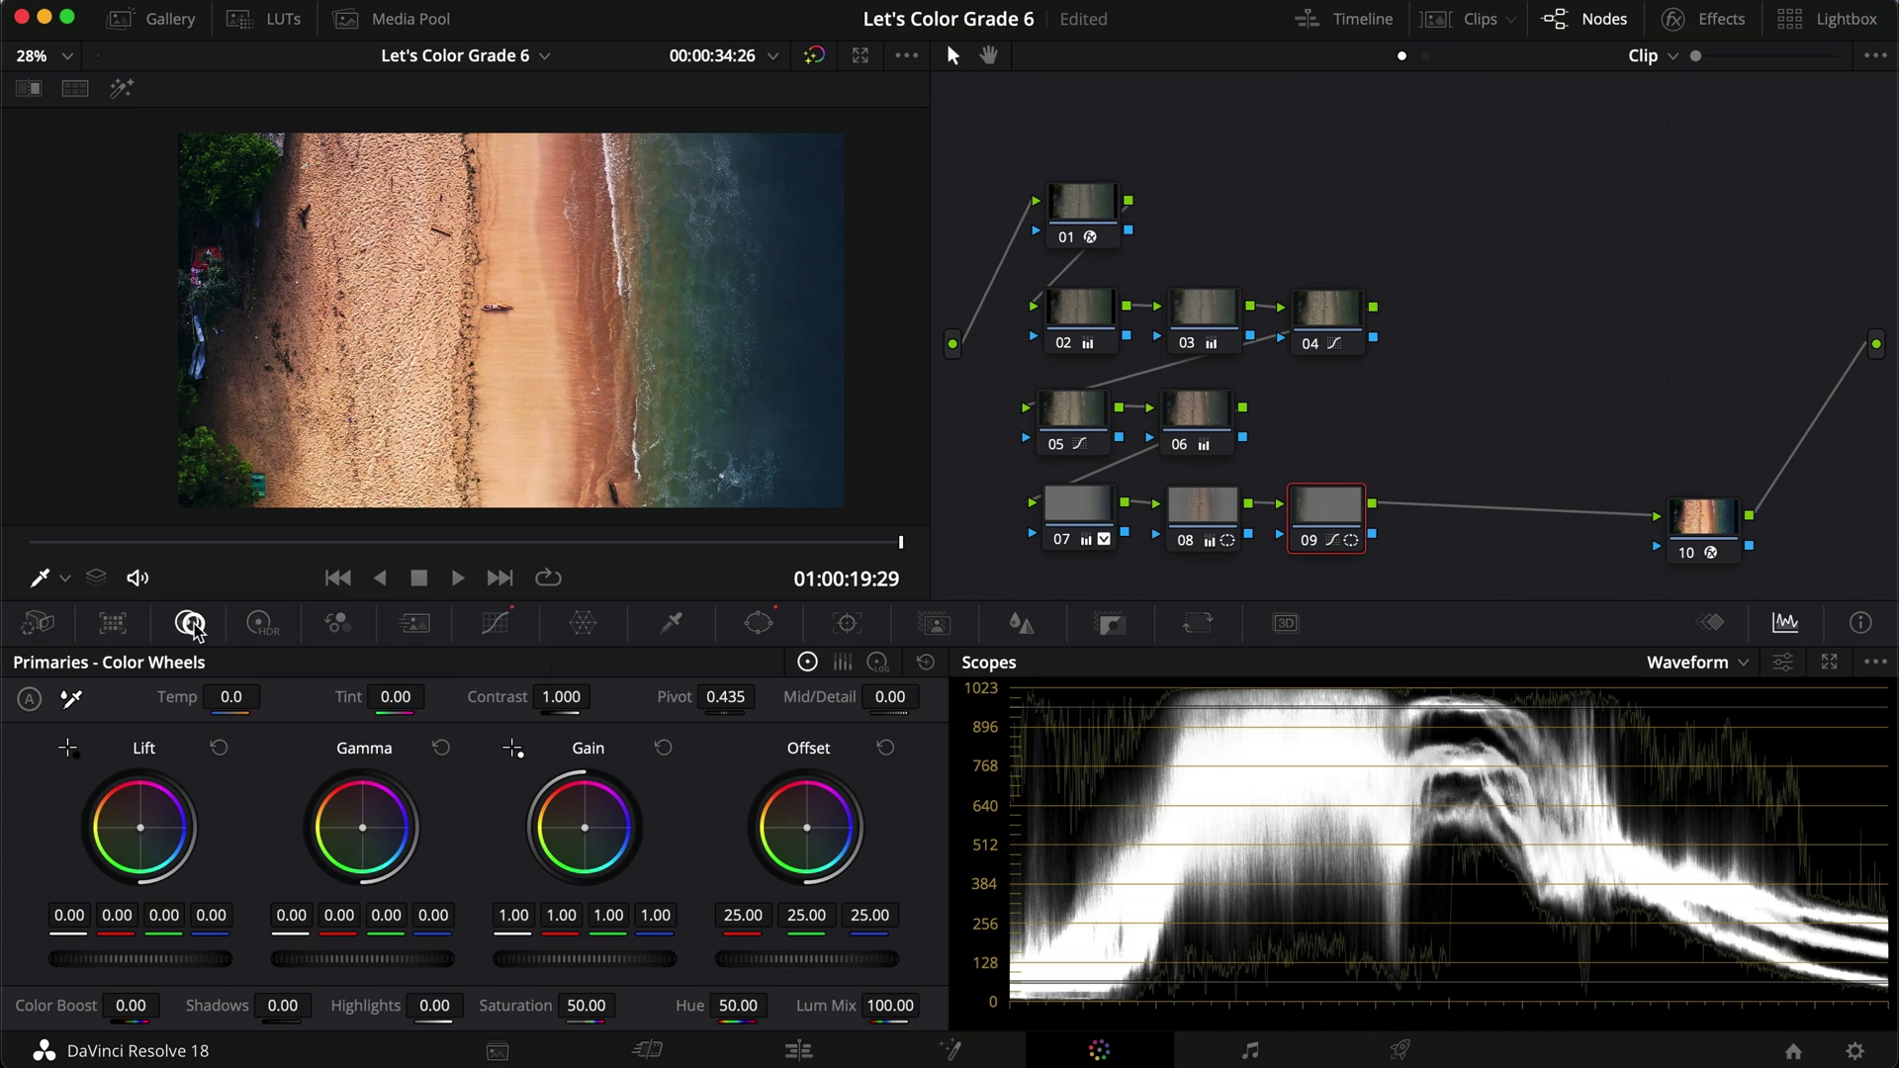
drag(567, 1005, 516, 1017)
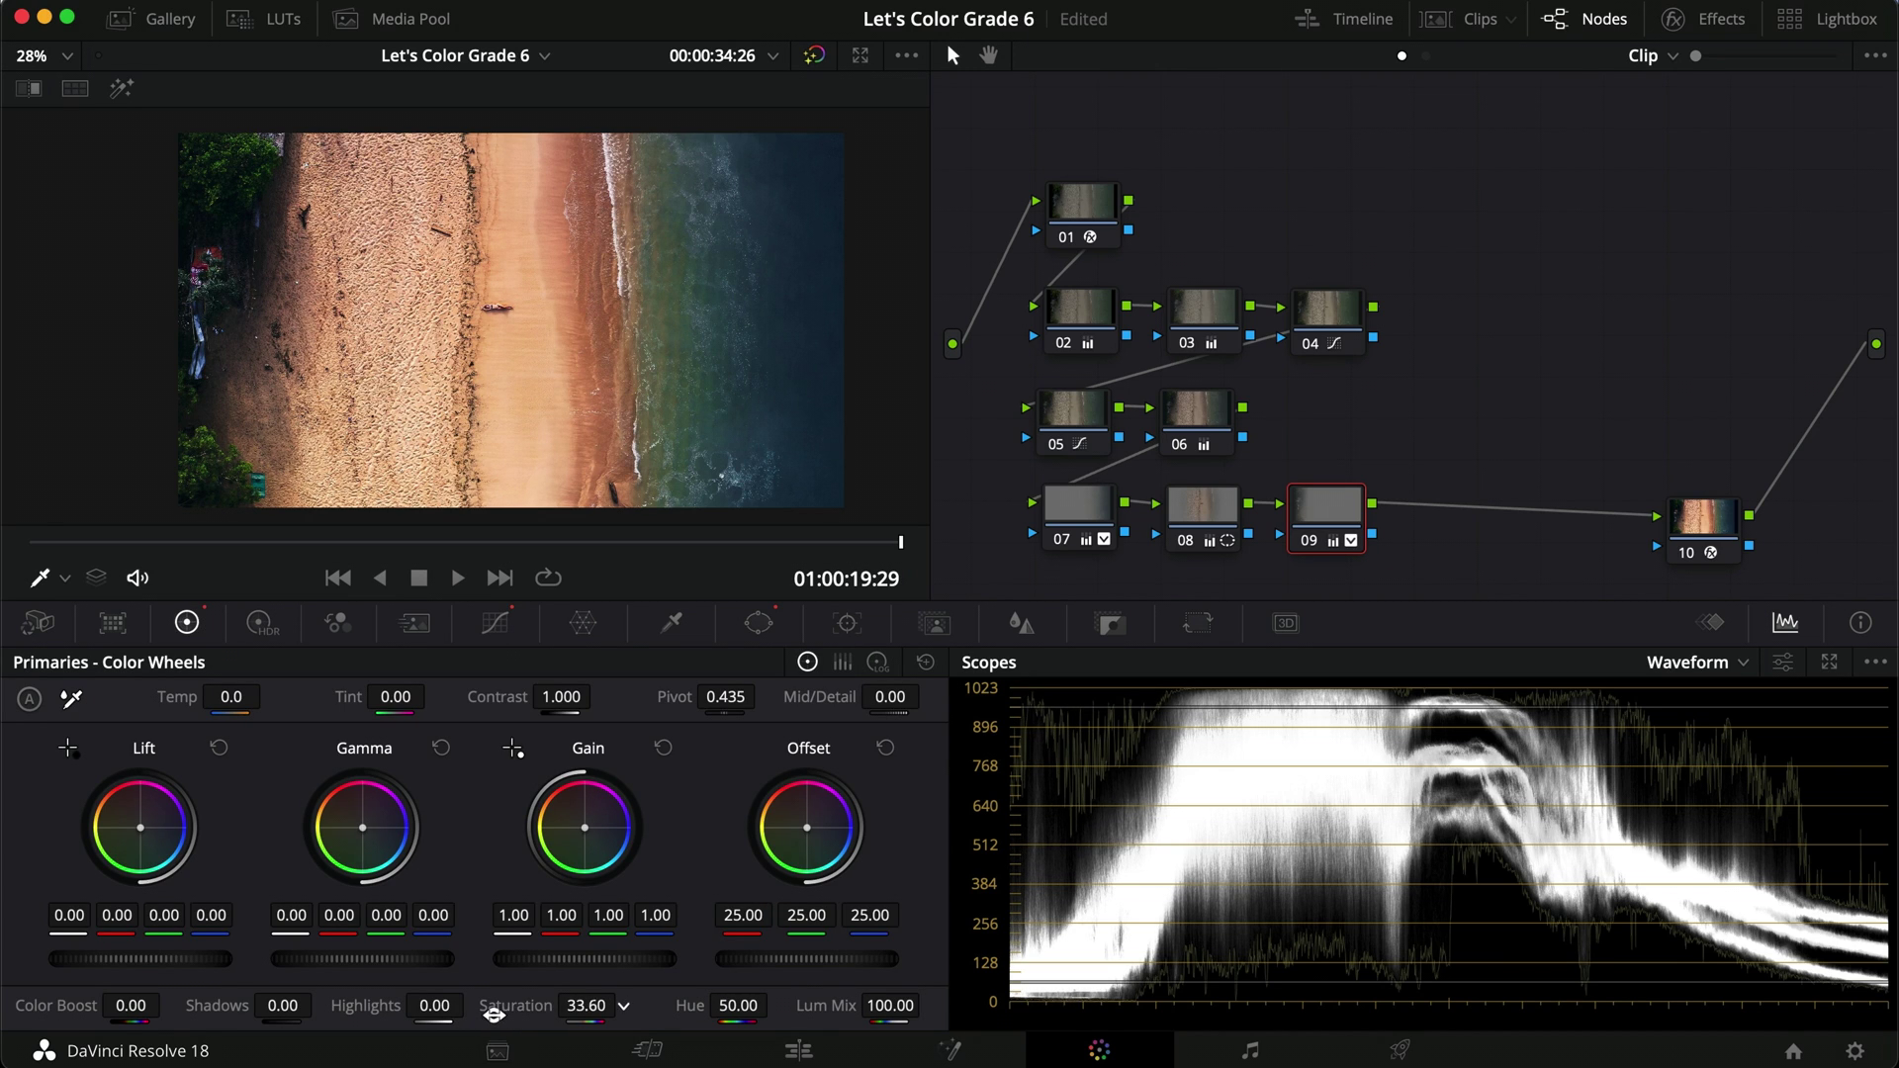
click(586, 1004)
text(25)
key(Return)
key(super+f)
key(super+d)
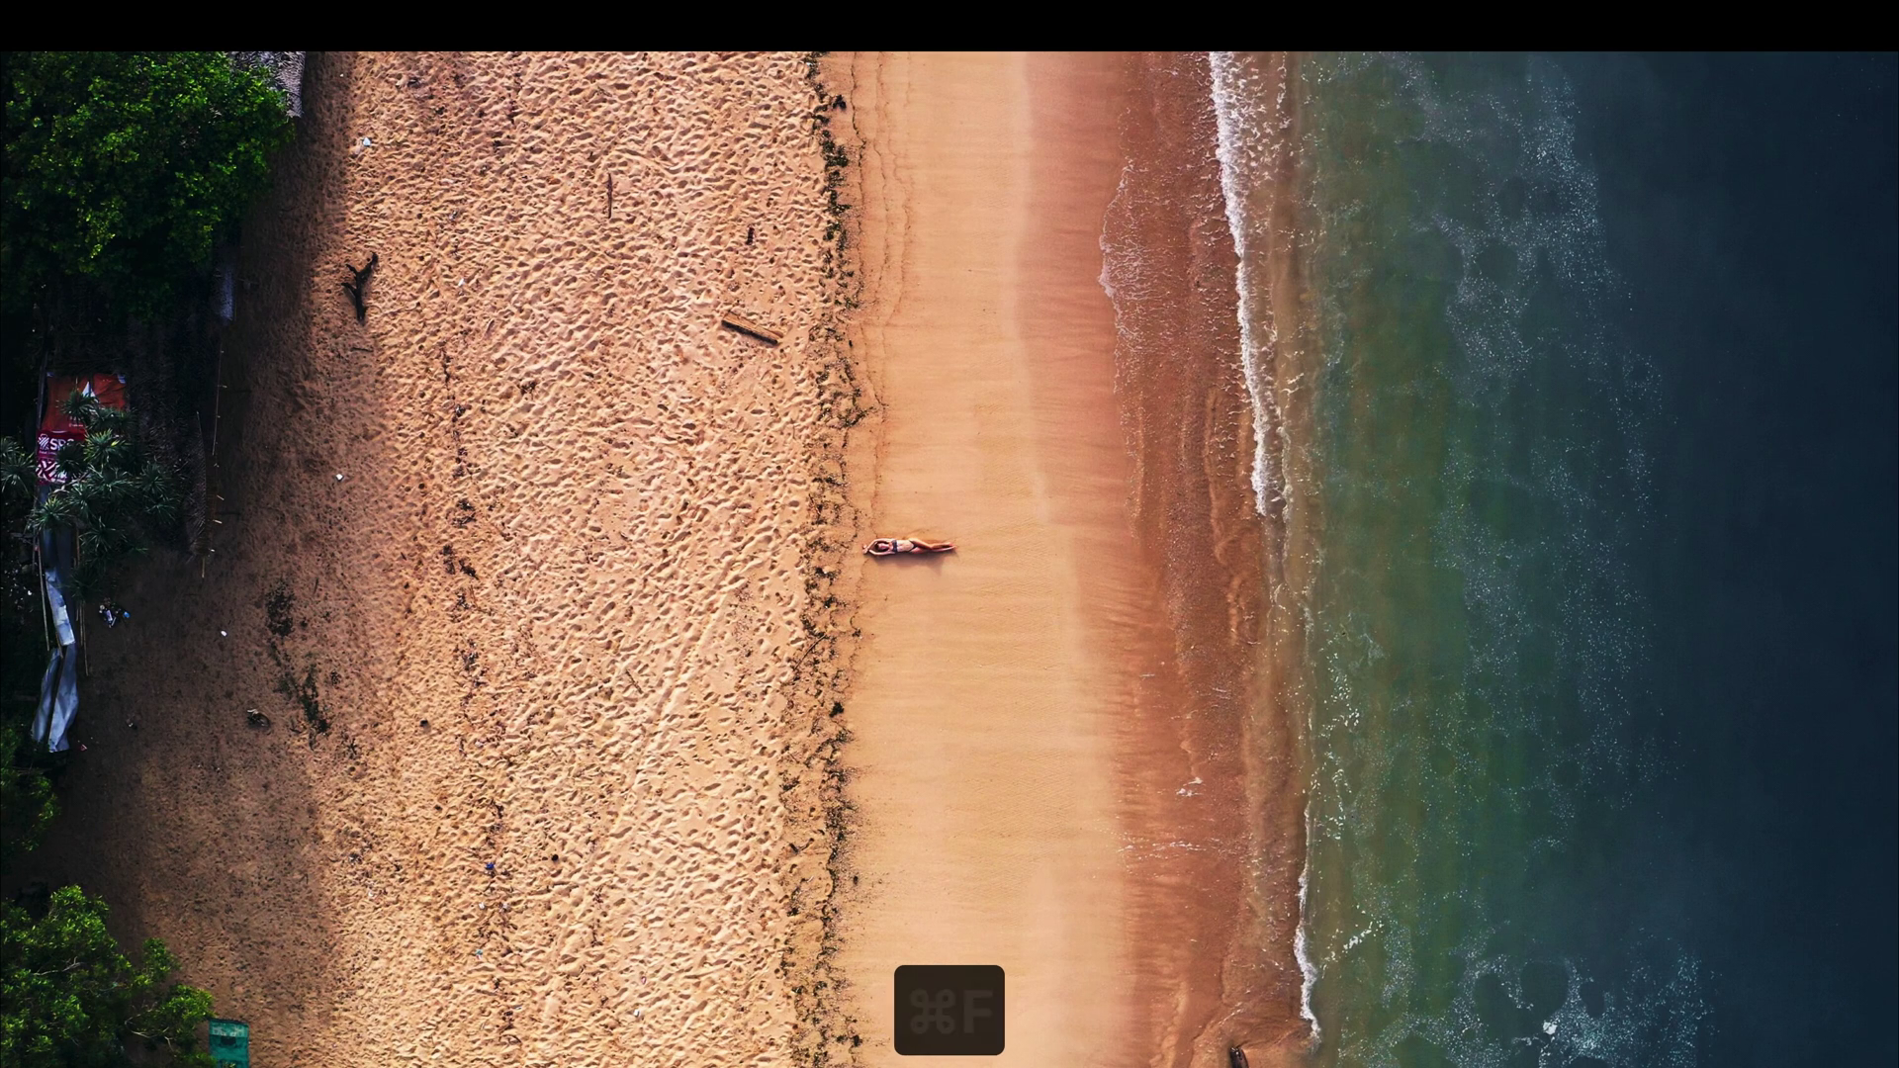
key(super+f)
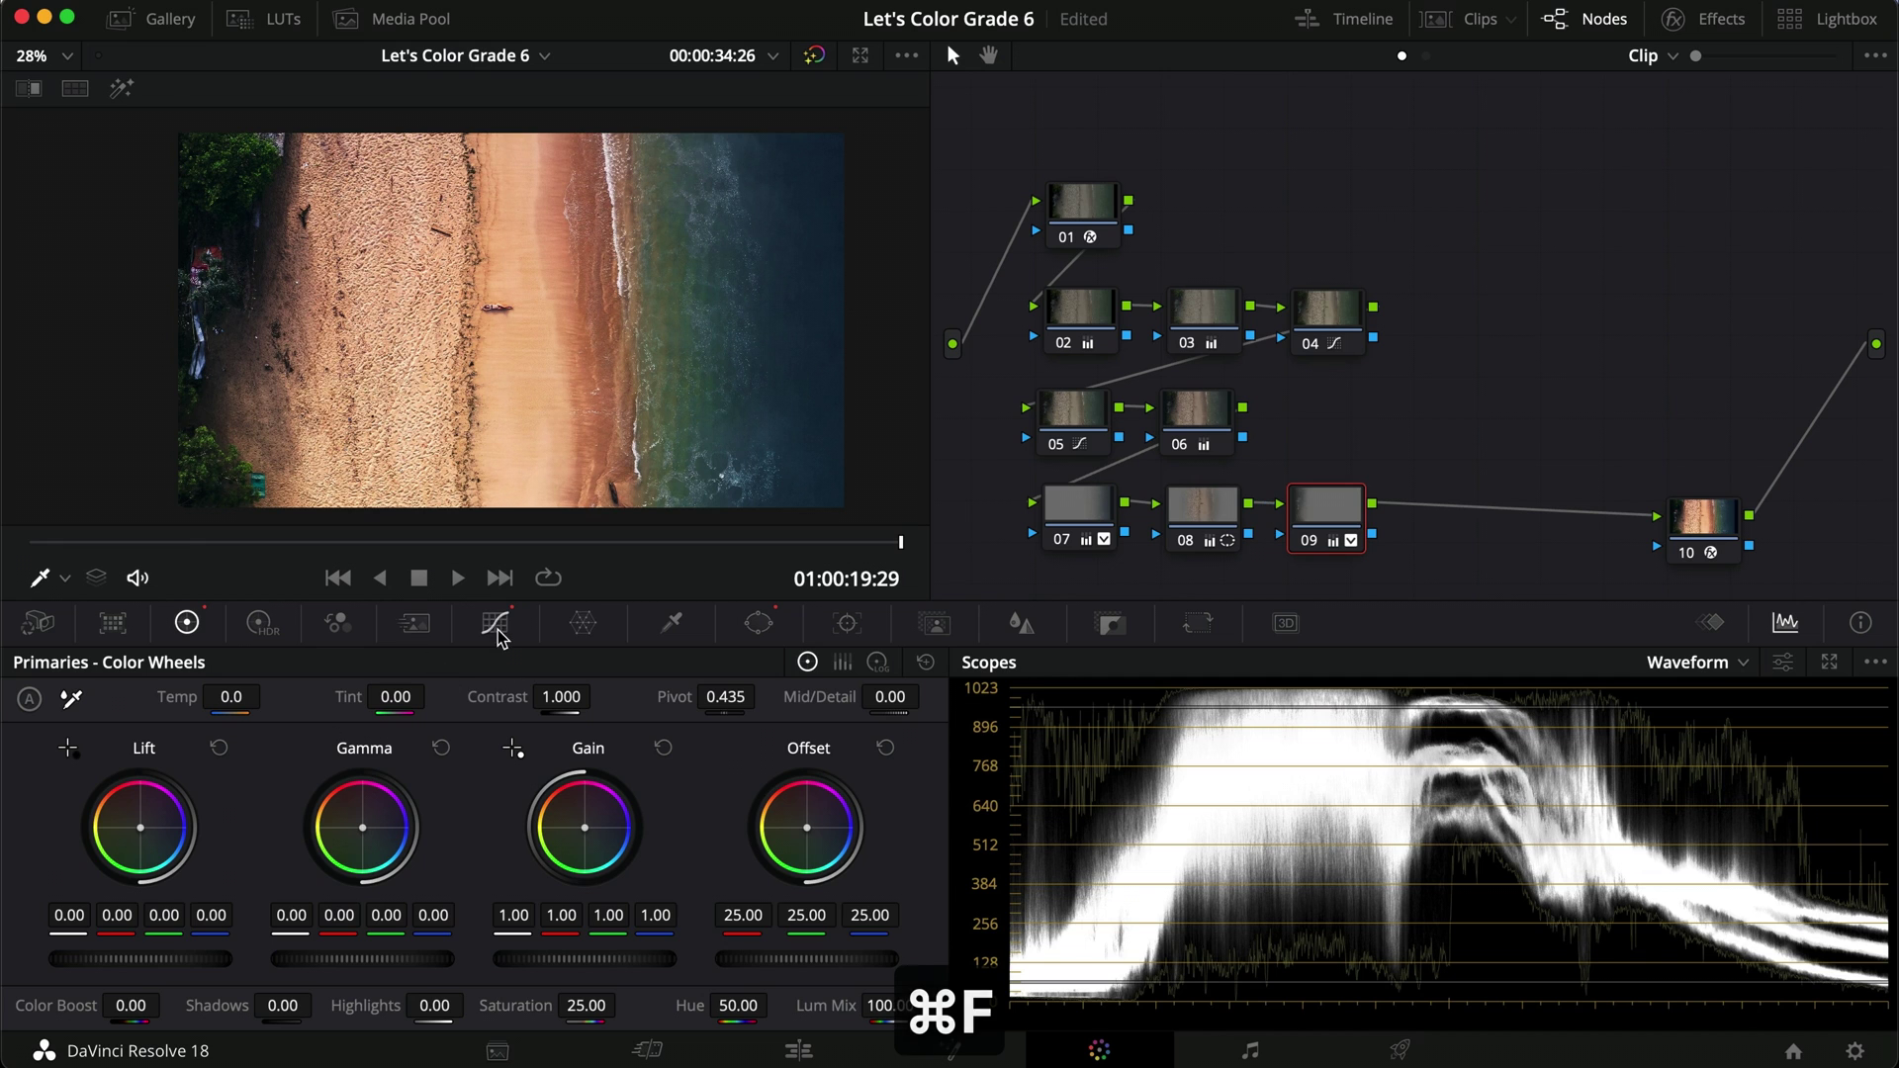
Shift node 09's window inward to Pan 18.20 and Tilt 60.69, and compare the node off and on in full screen.
click(758, 622)
drag(156, 403, 166, 411)
key(super+f)
key(super+d)
key(super+f)
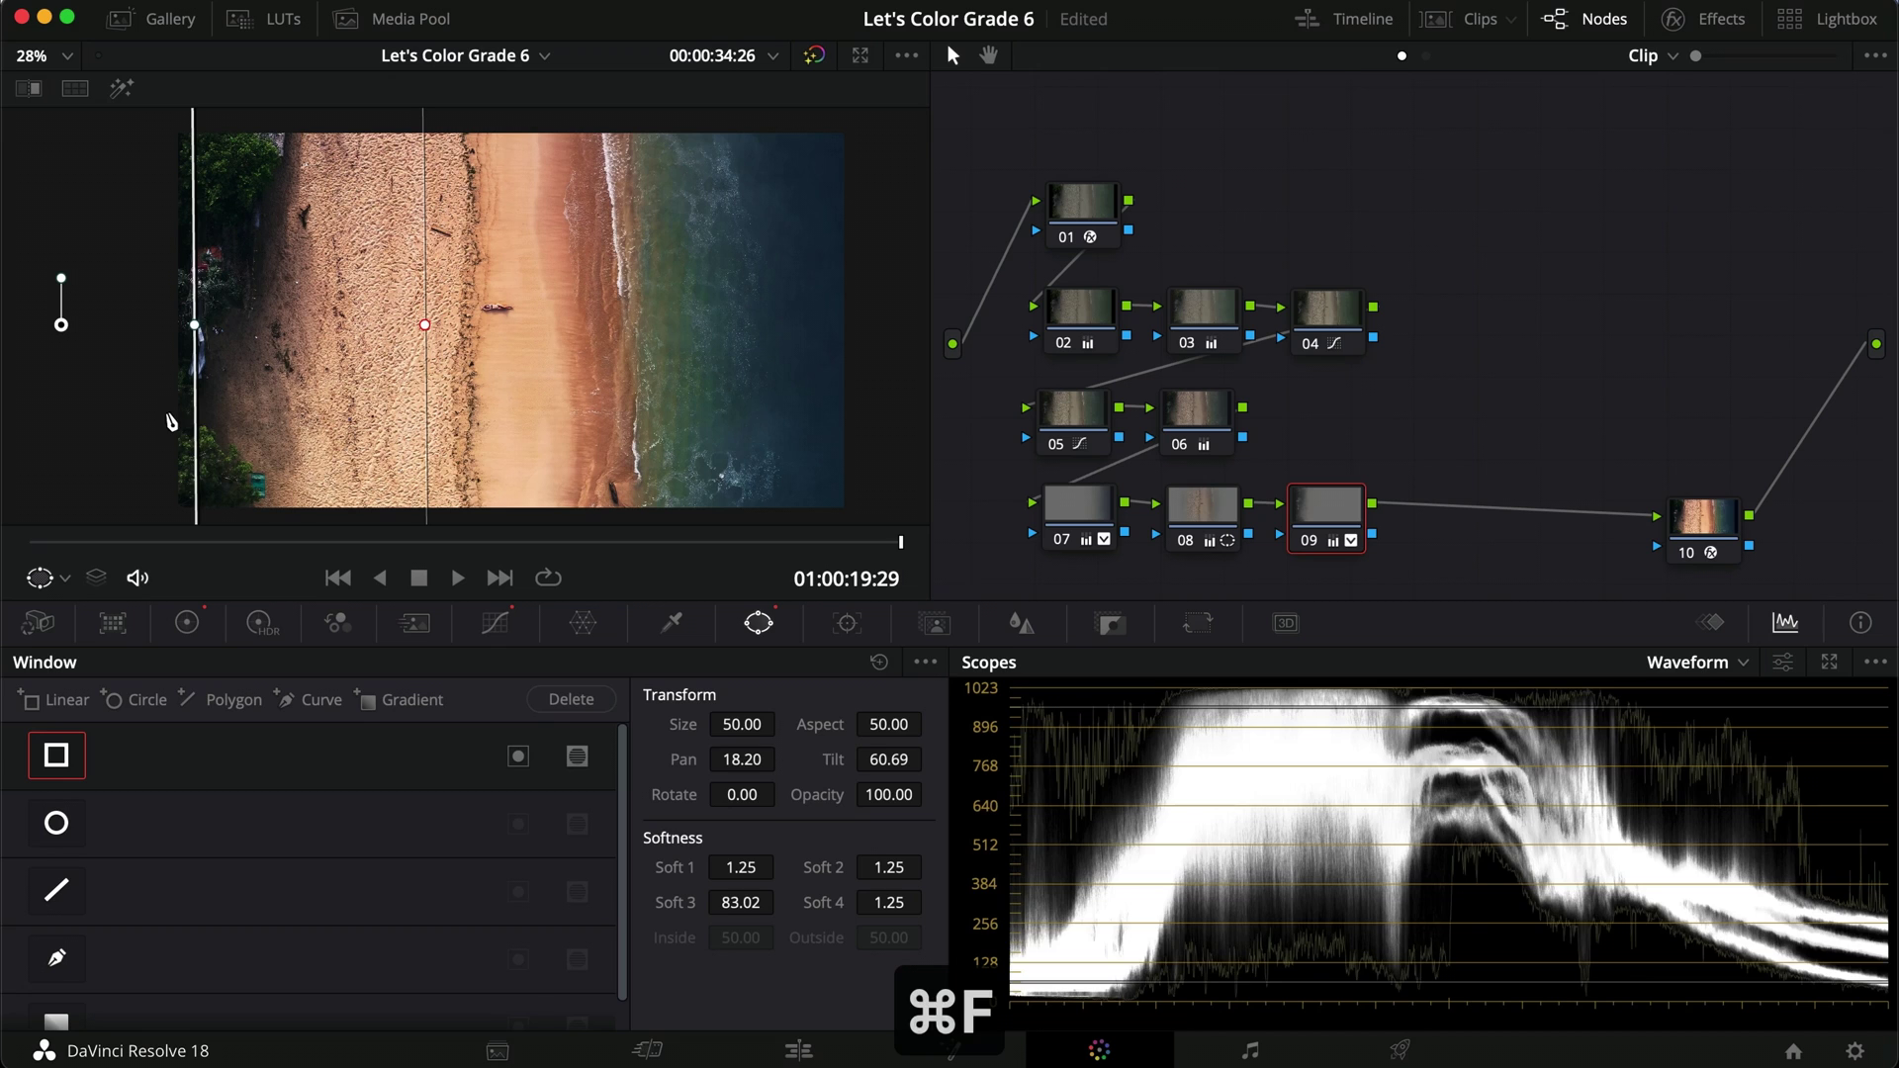
Lower node 09's Gamma to -0.05 and compare the node off and on in full screen.
click(186, 622)
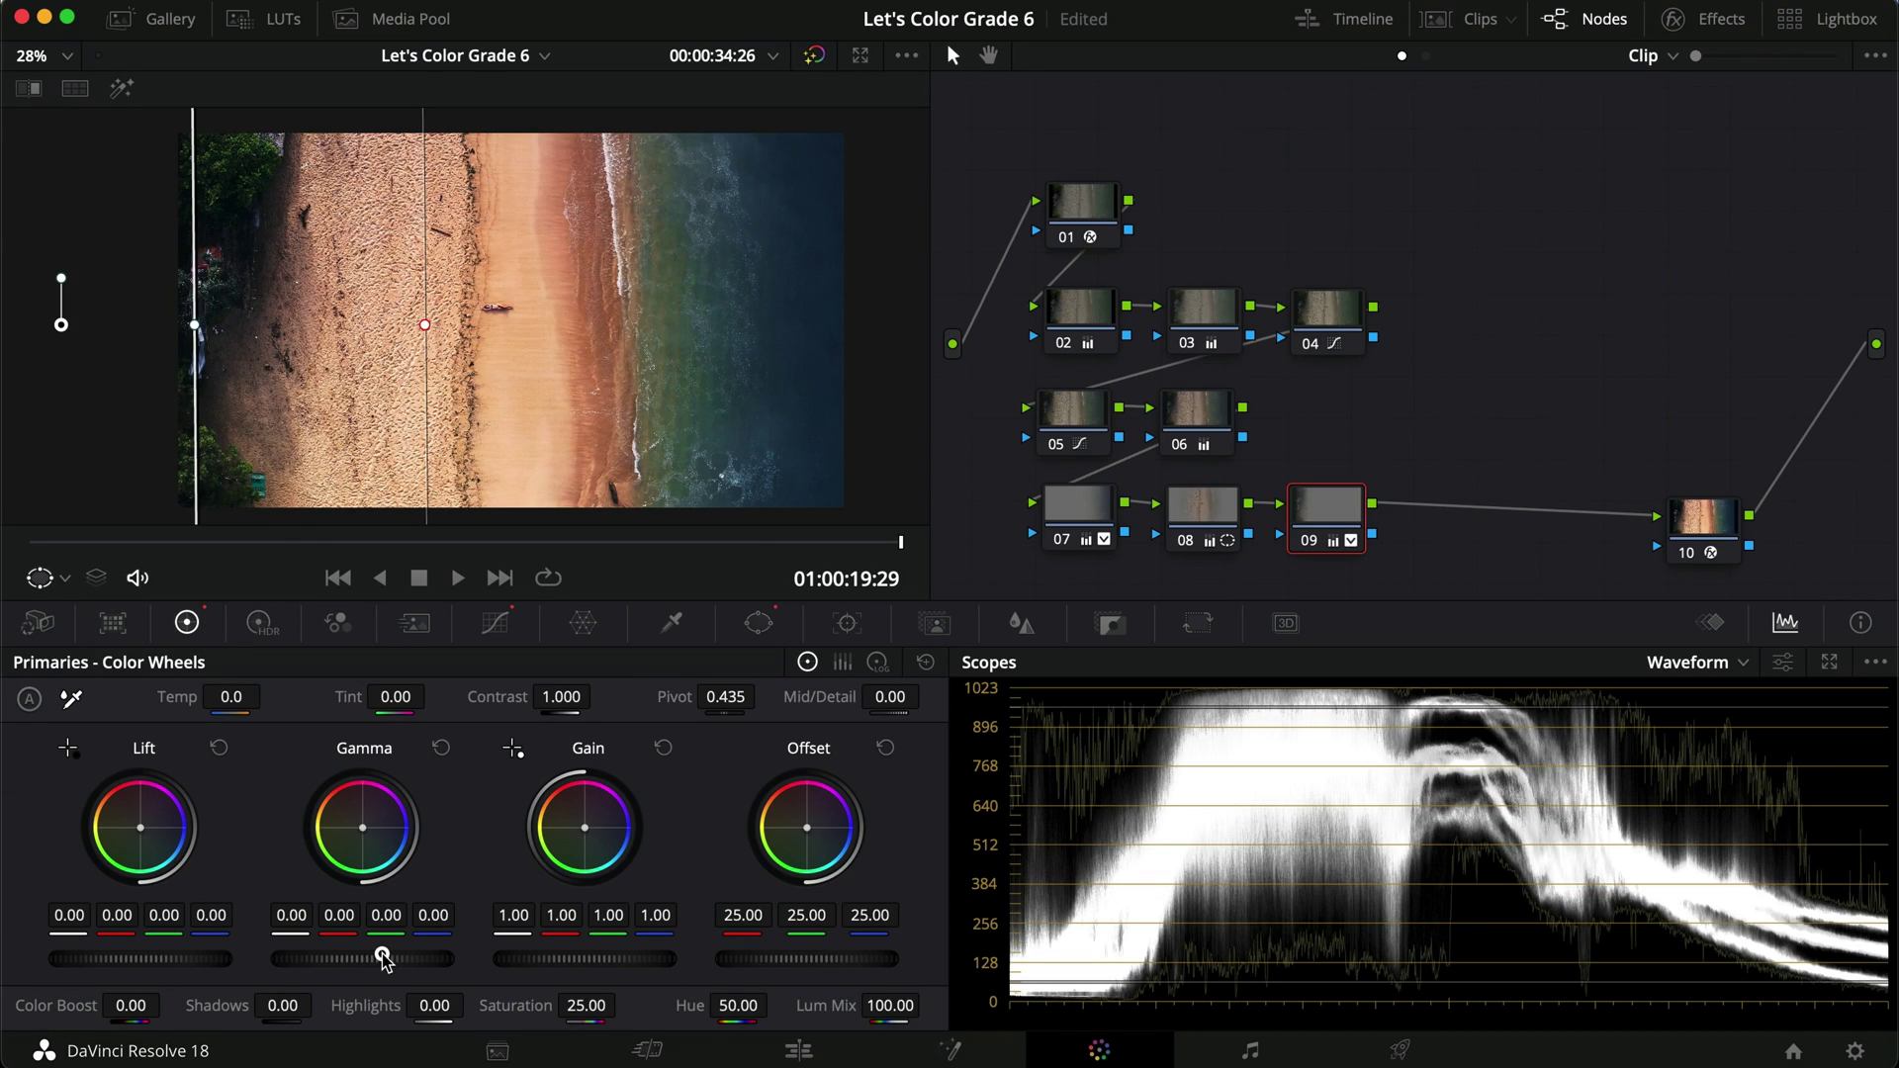
drag(309, 960, 130, 968)
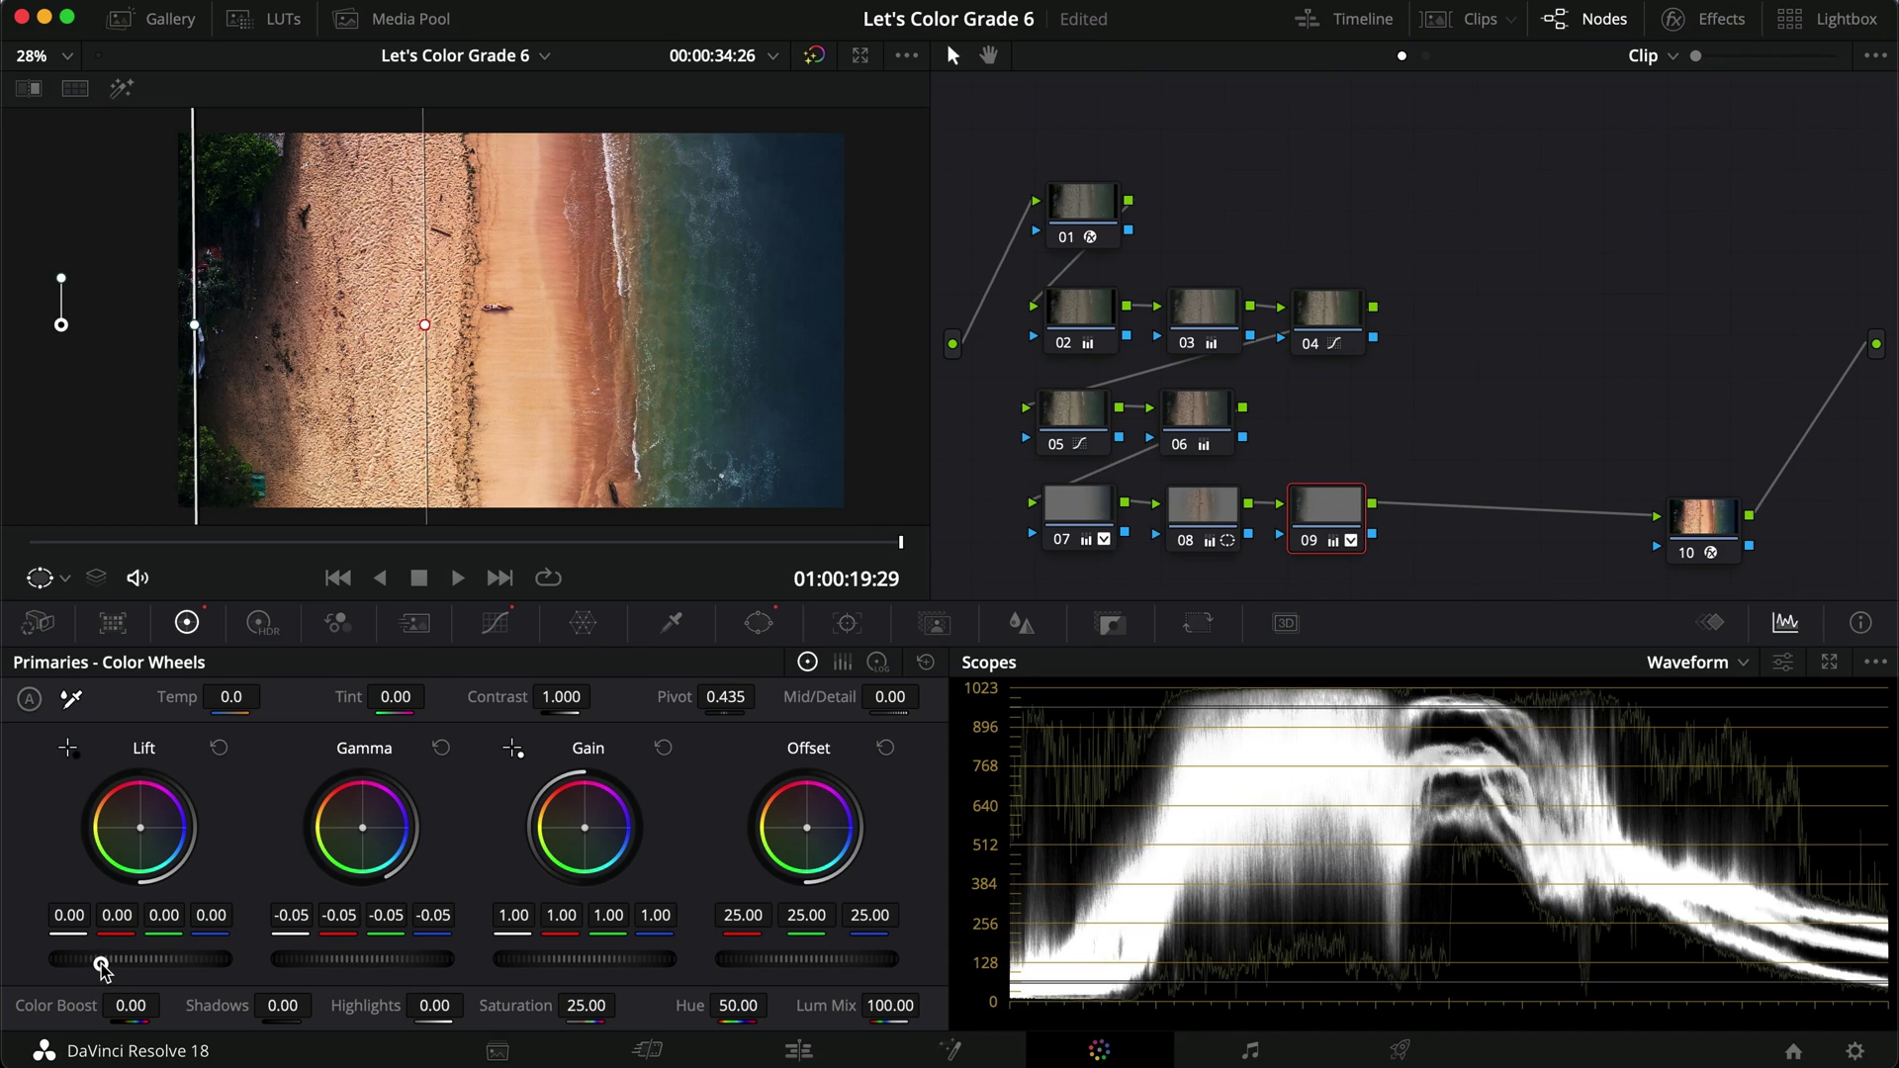
key(super+f)
key(super+d)
key(super+d)
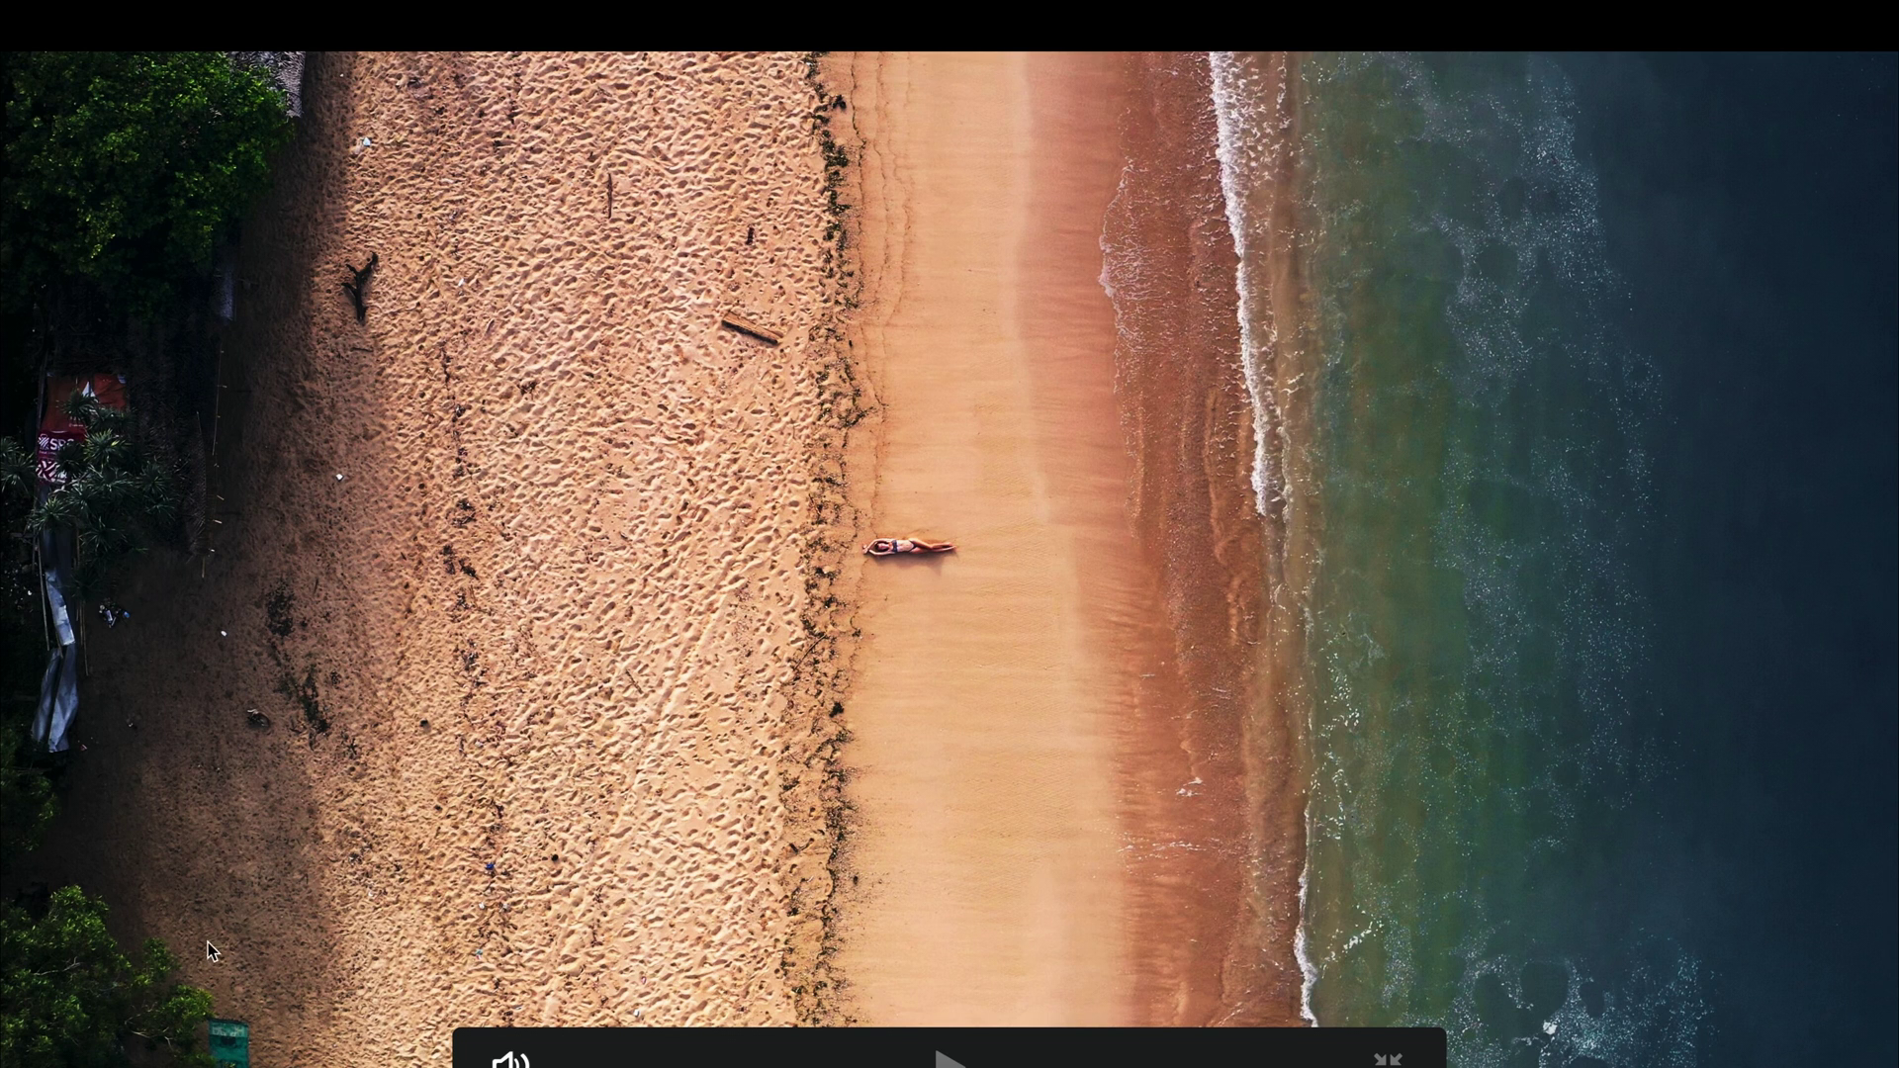
key(super+d)
key(super+d)
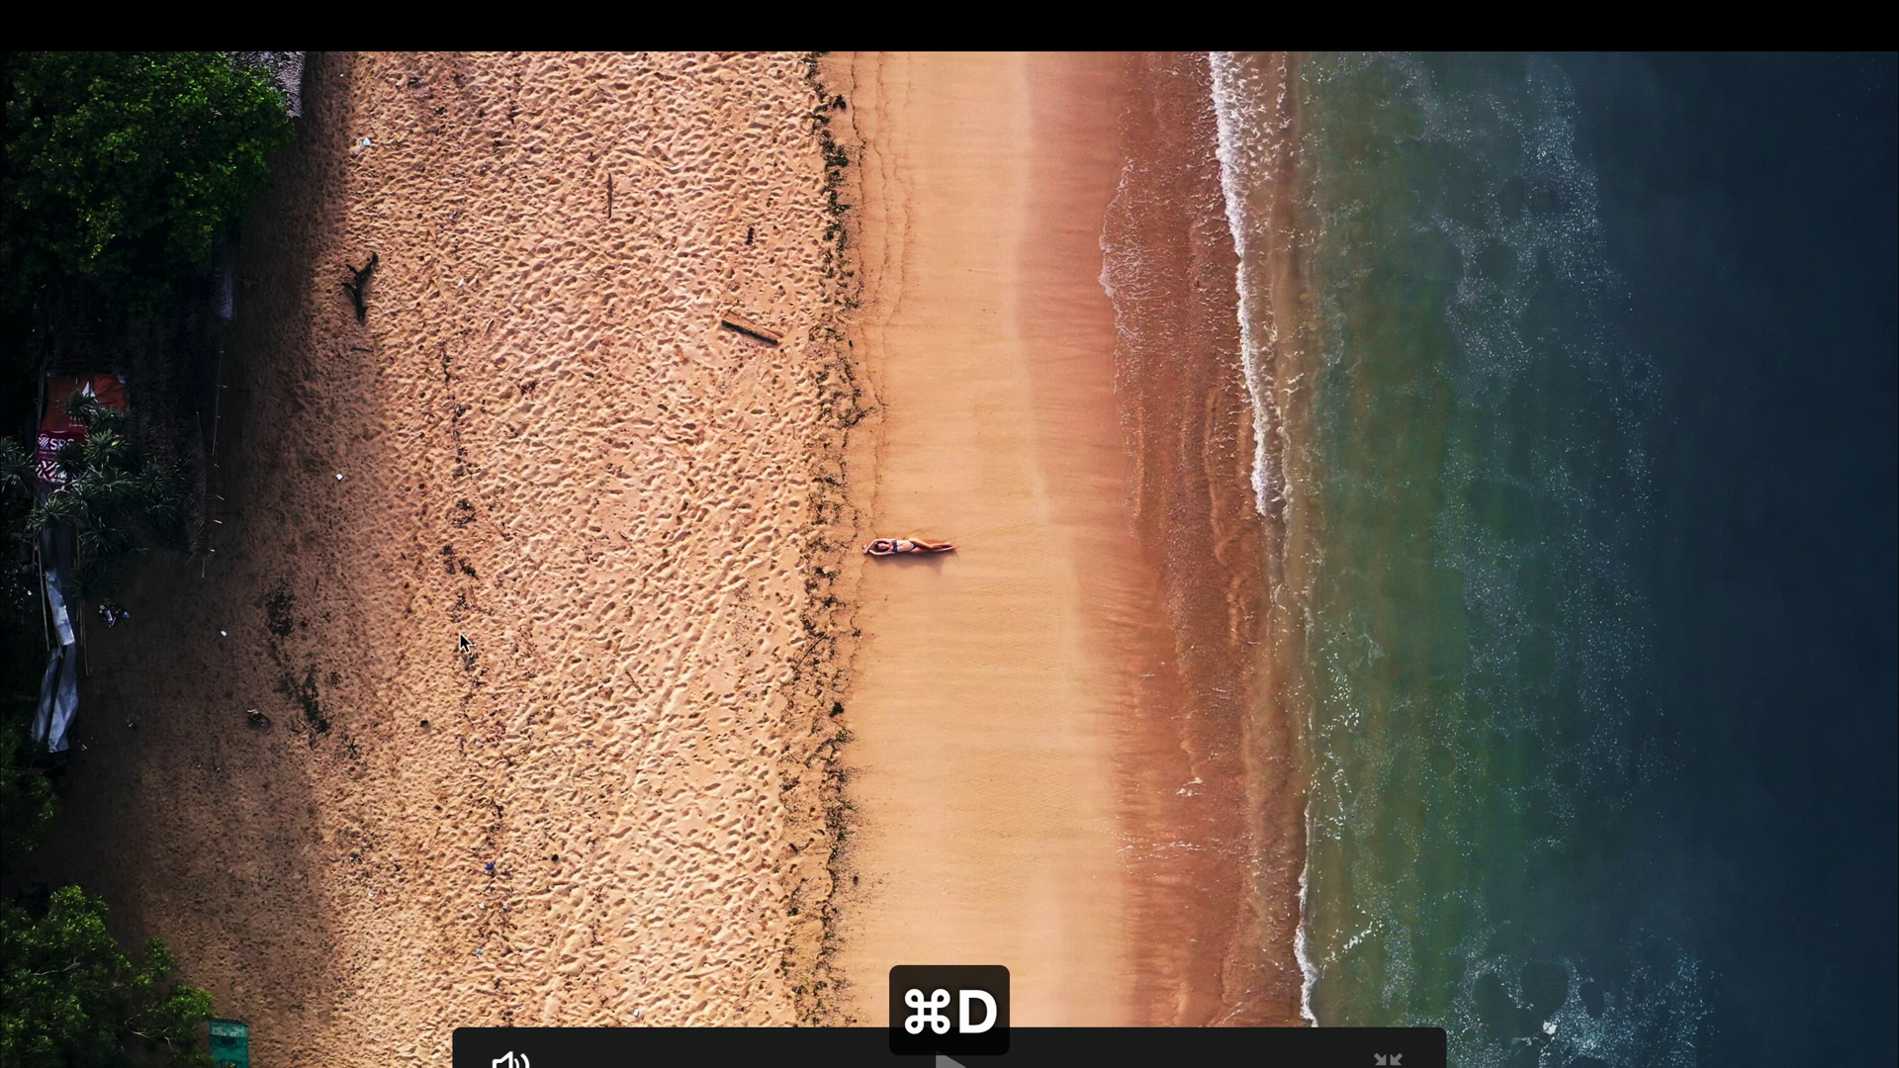
key(super+f)
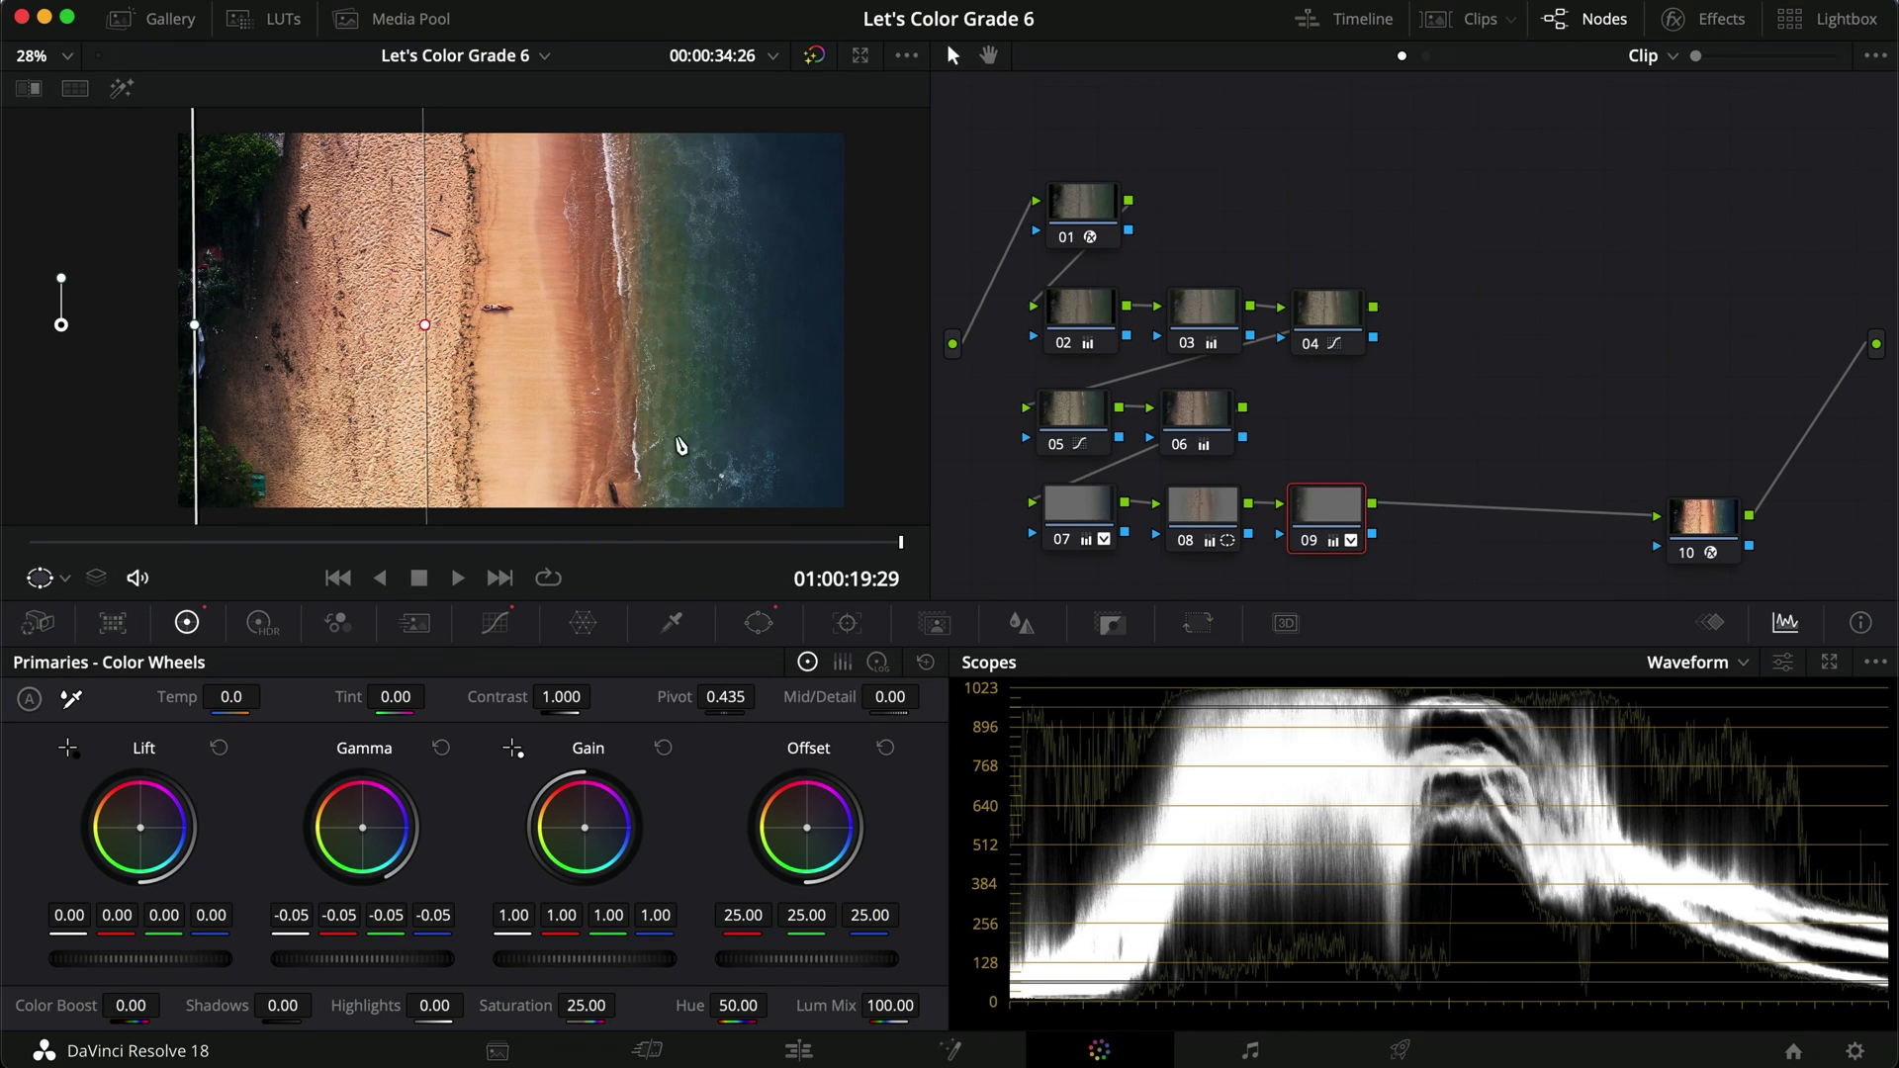
Set node 05's green Hue Vs Hue point to Input Hue 22.86 and Hue Rotate -13.60, and check it off and on in full screen.
click(1085, 411)
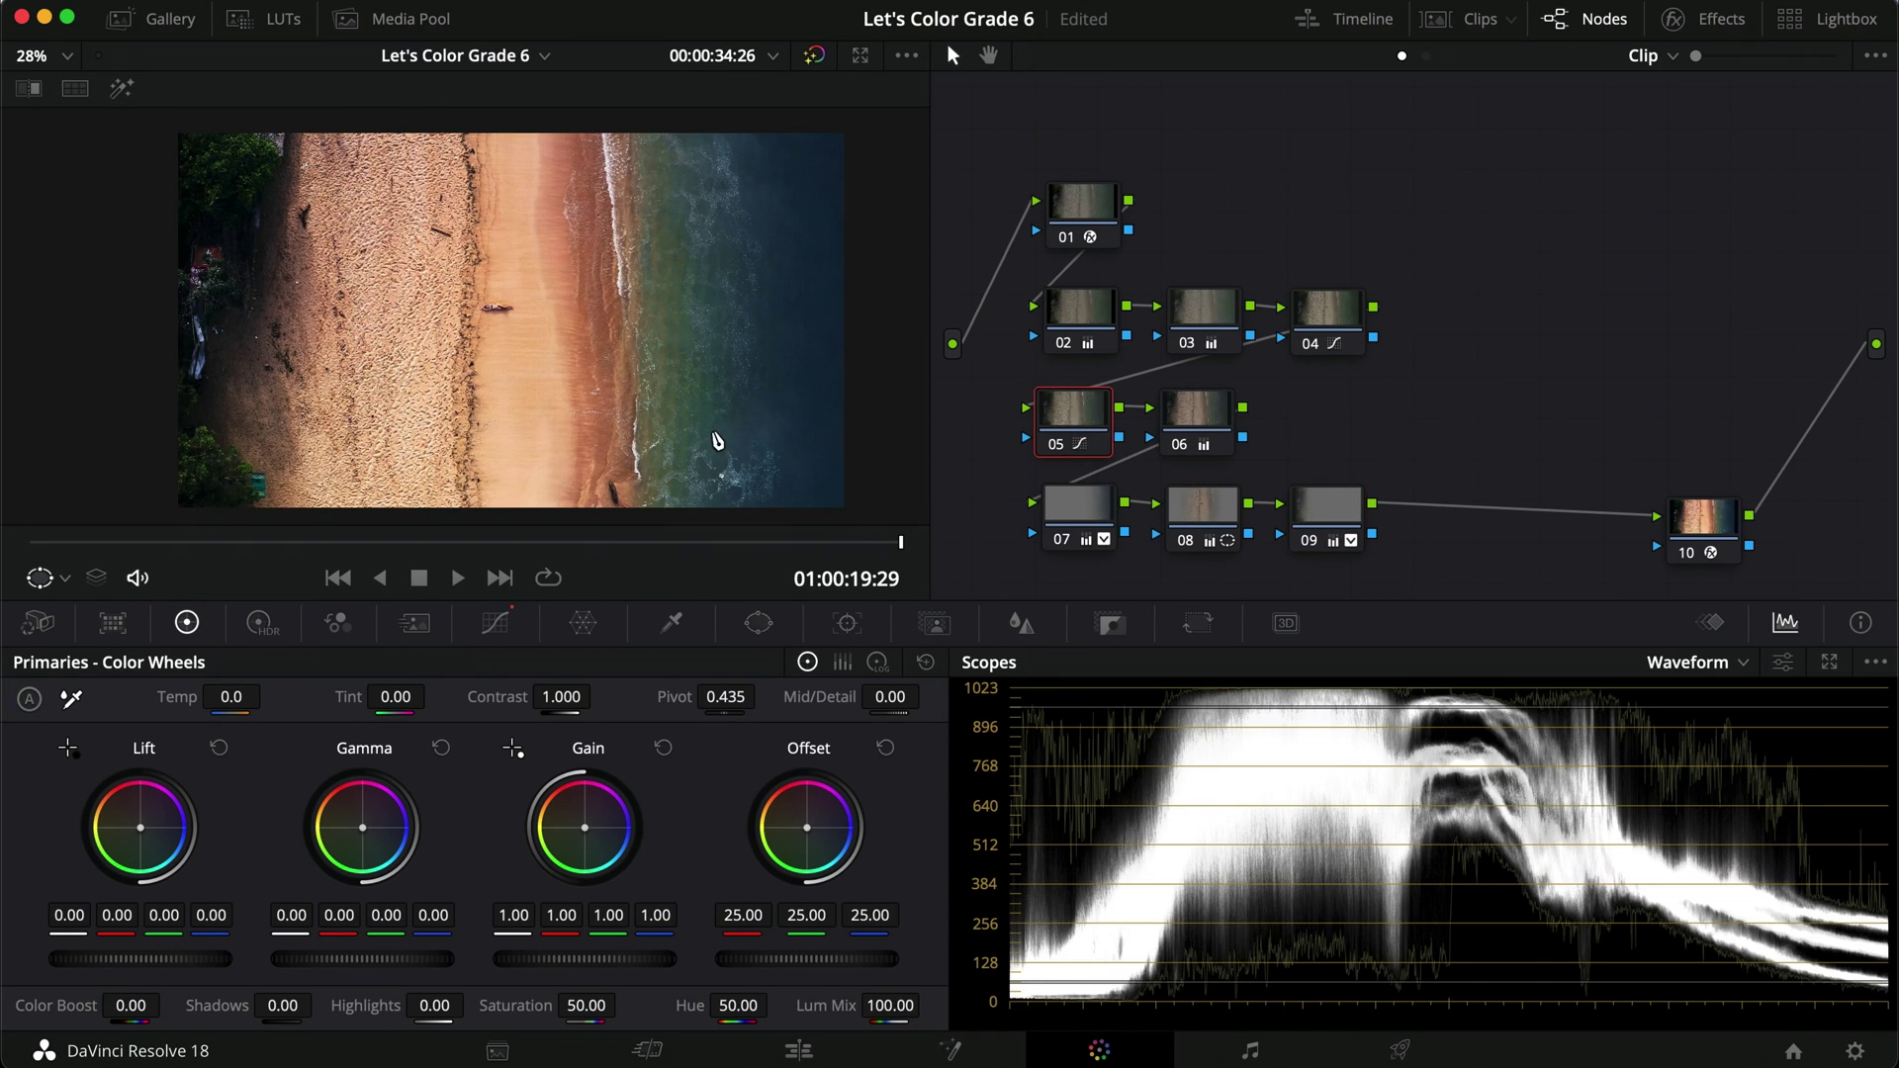
click(494, 622)
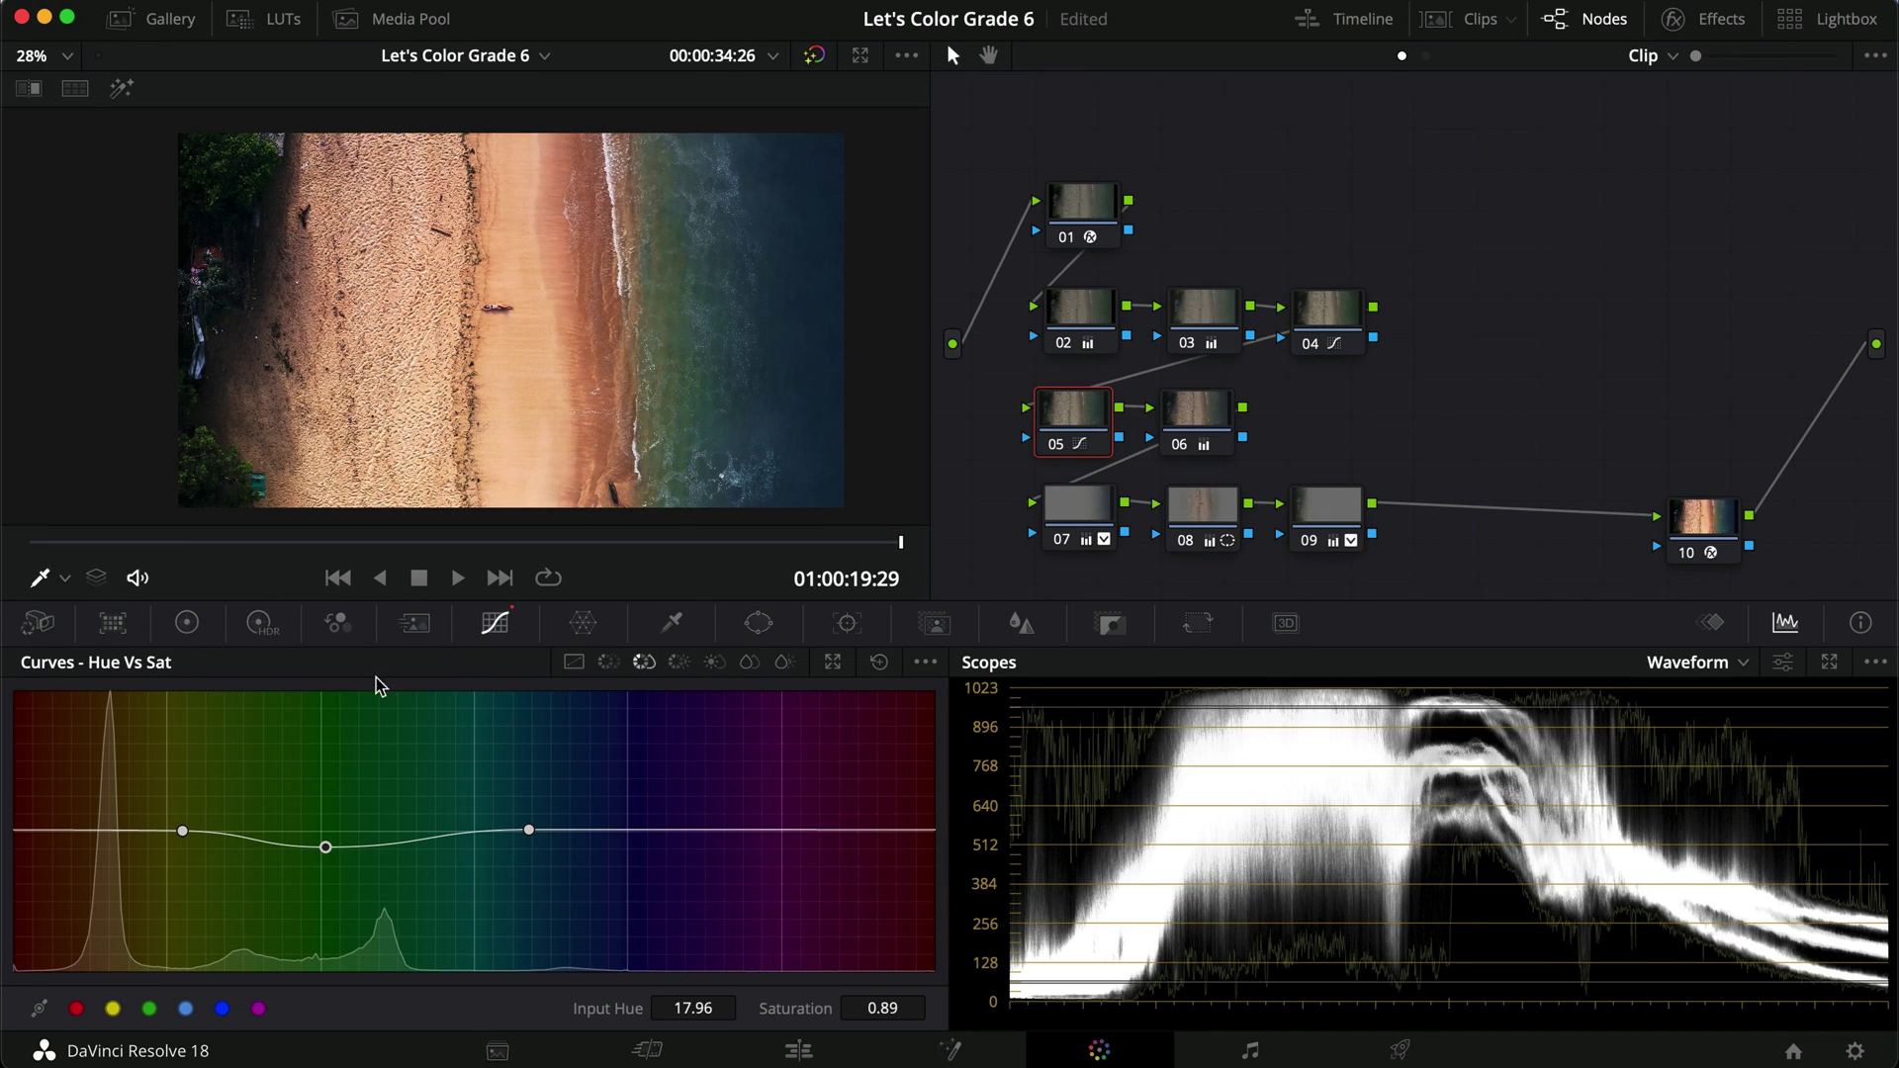
click(608, 661)
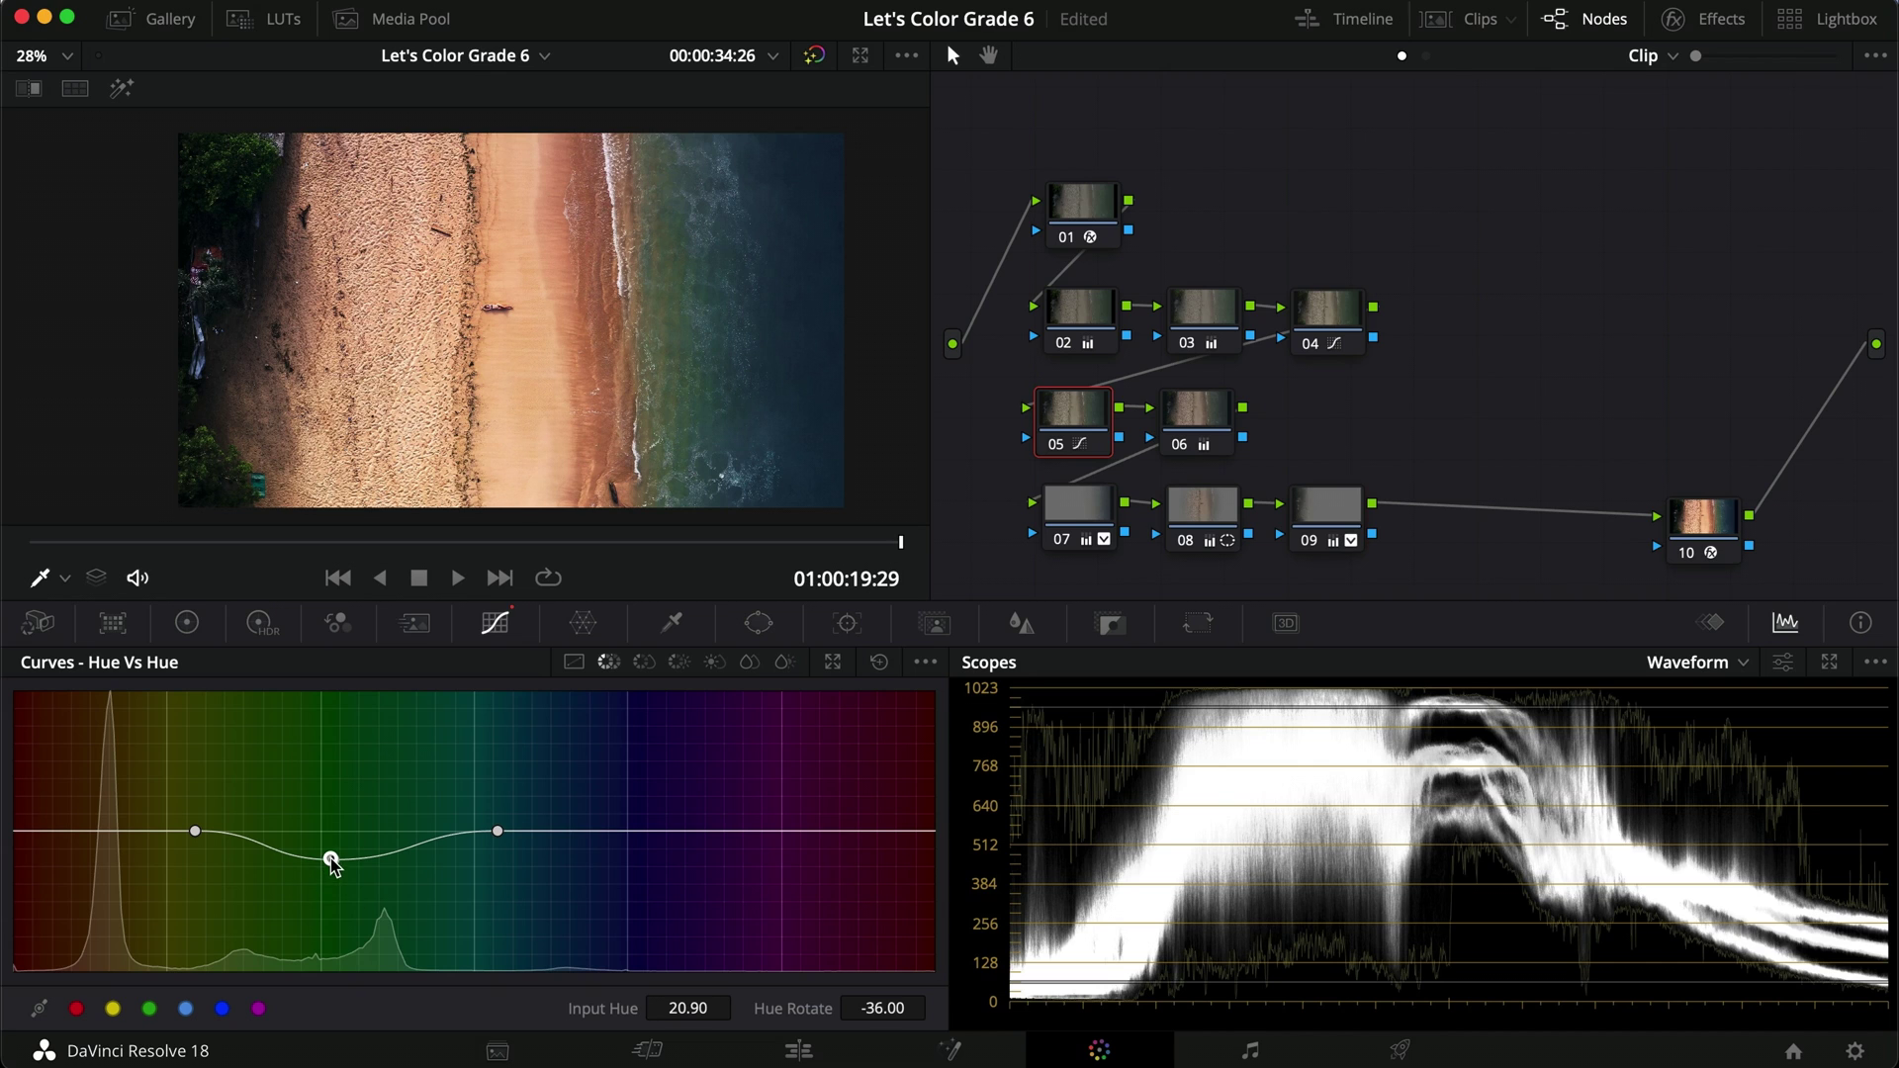
drag(334, 865, 341, 848)
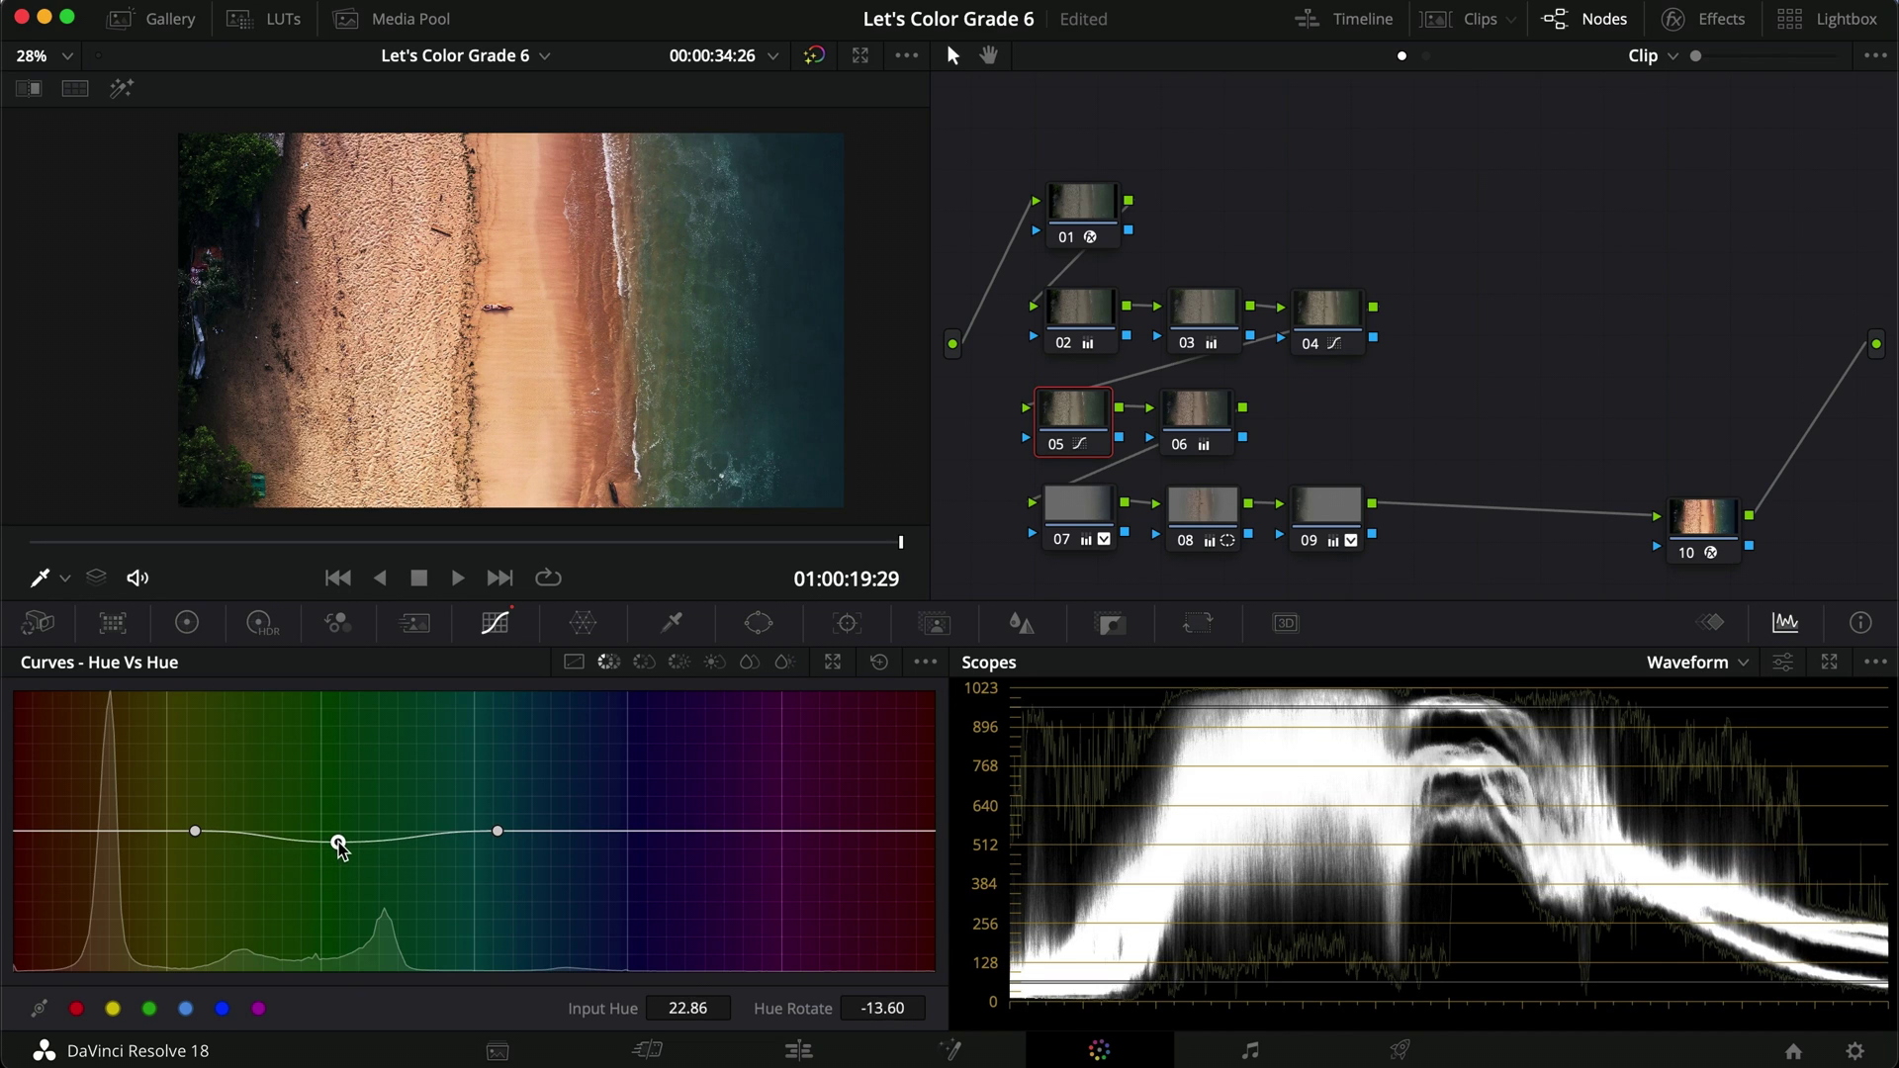
key(super+f)
key(super+d)
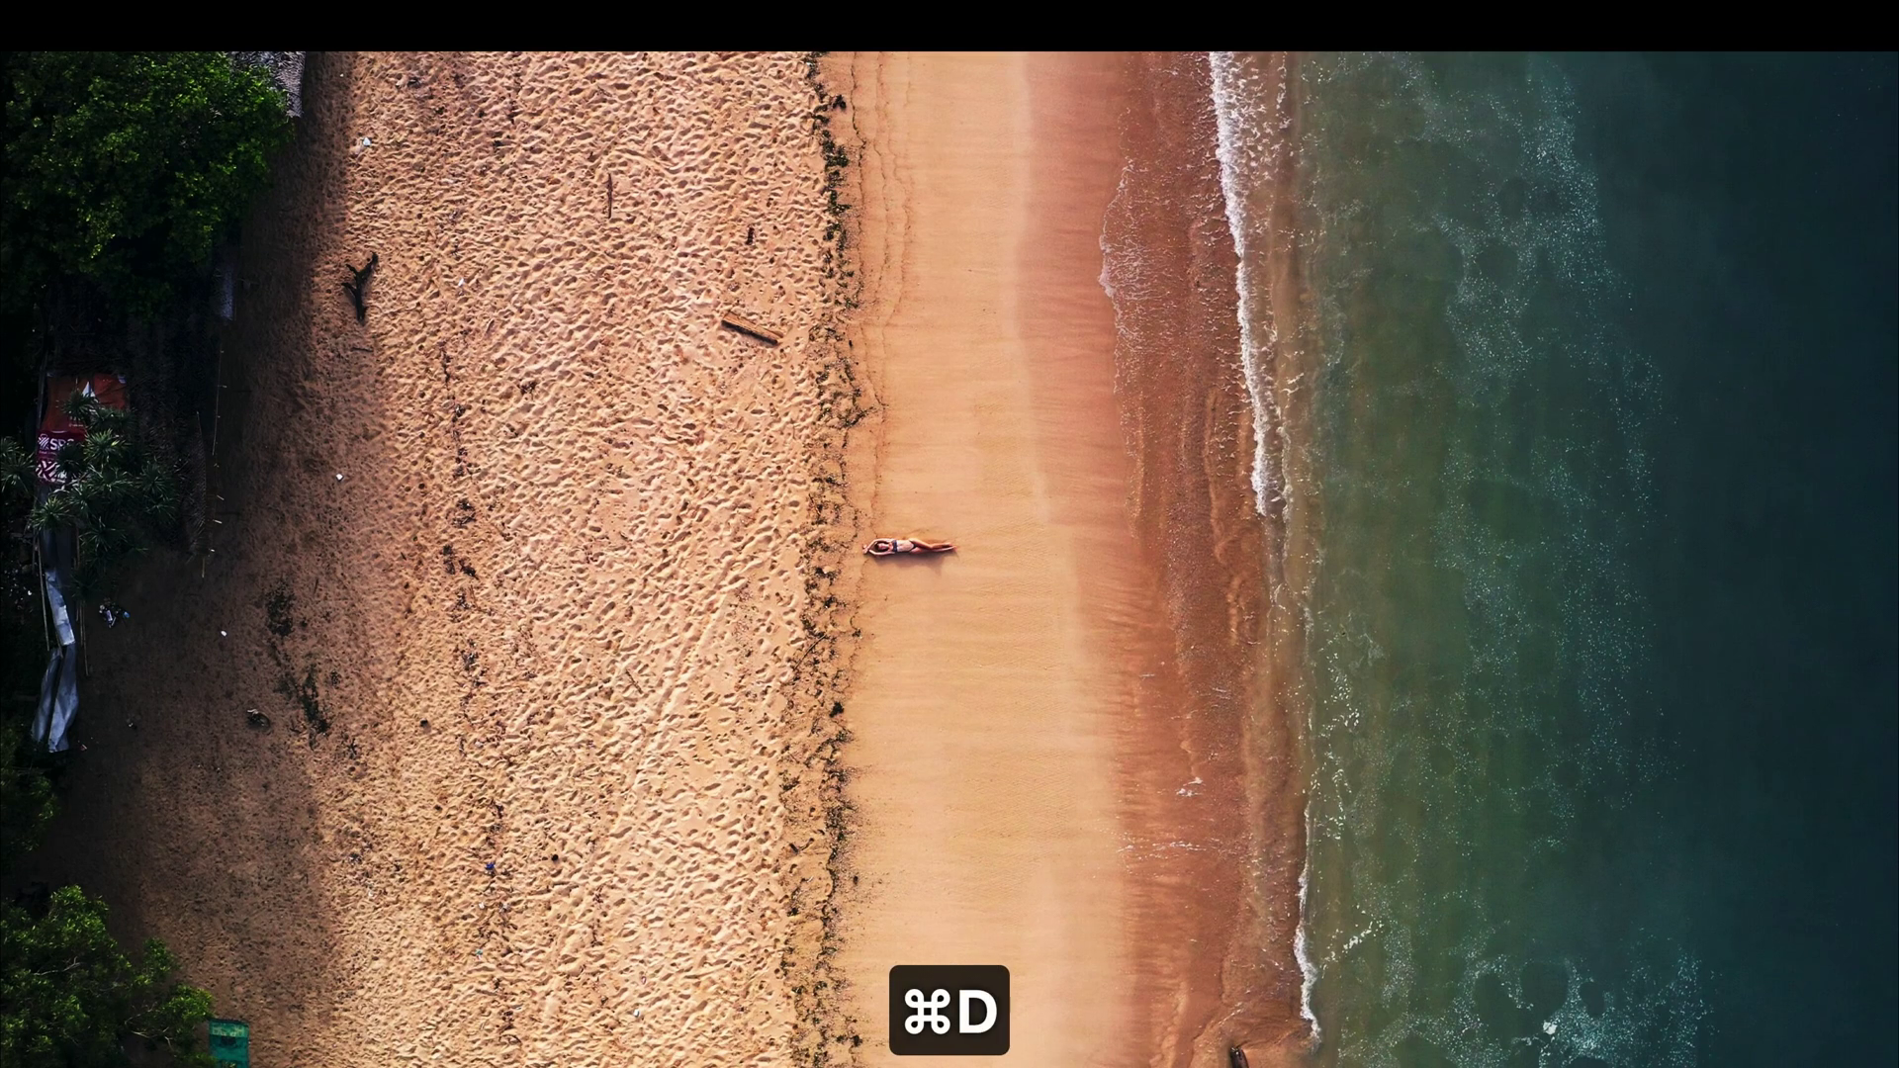
key(super+f)
Compare node 06 off and on to judge its color wheel adjustments.
click(1201, 417)
key(super+d)
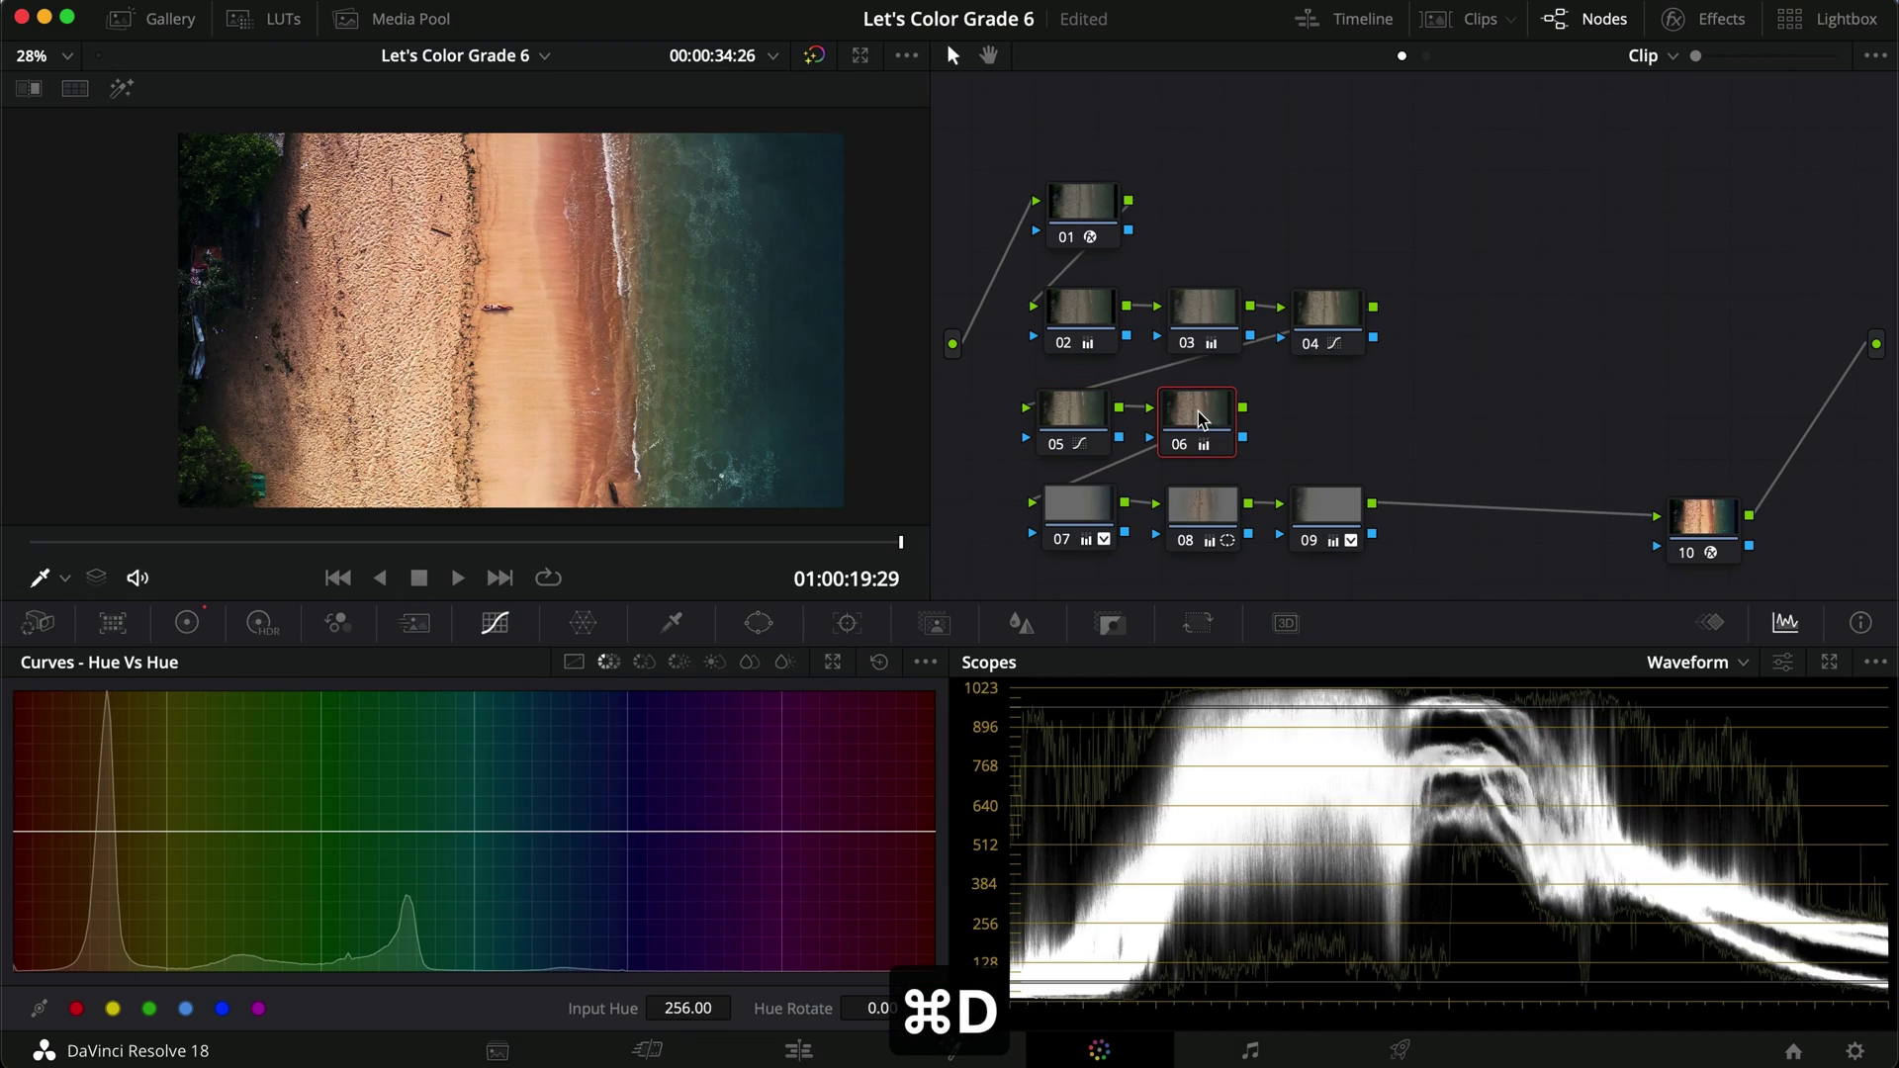
click(186, 622)
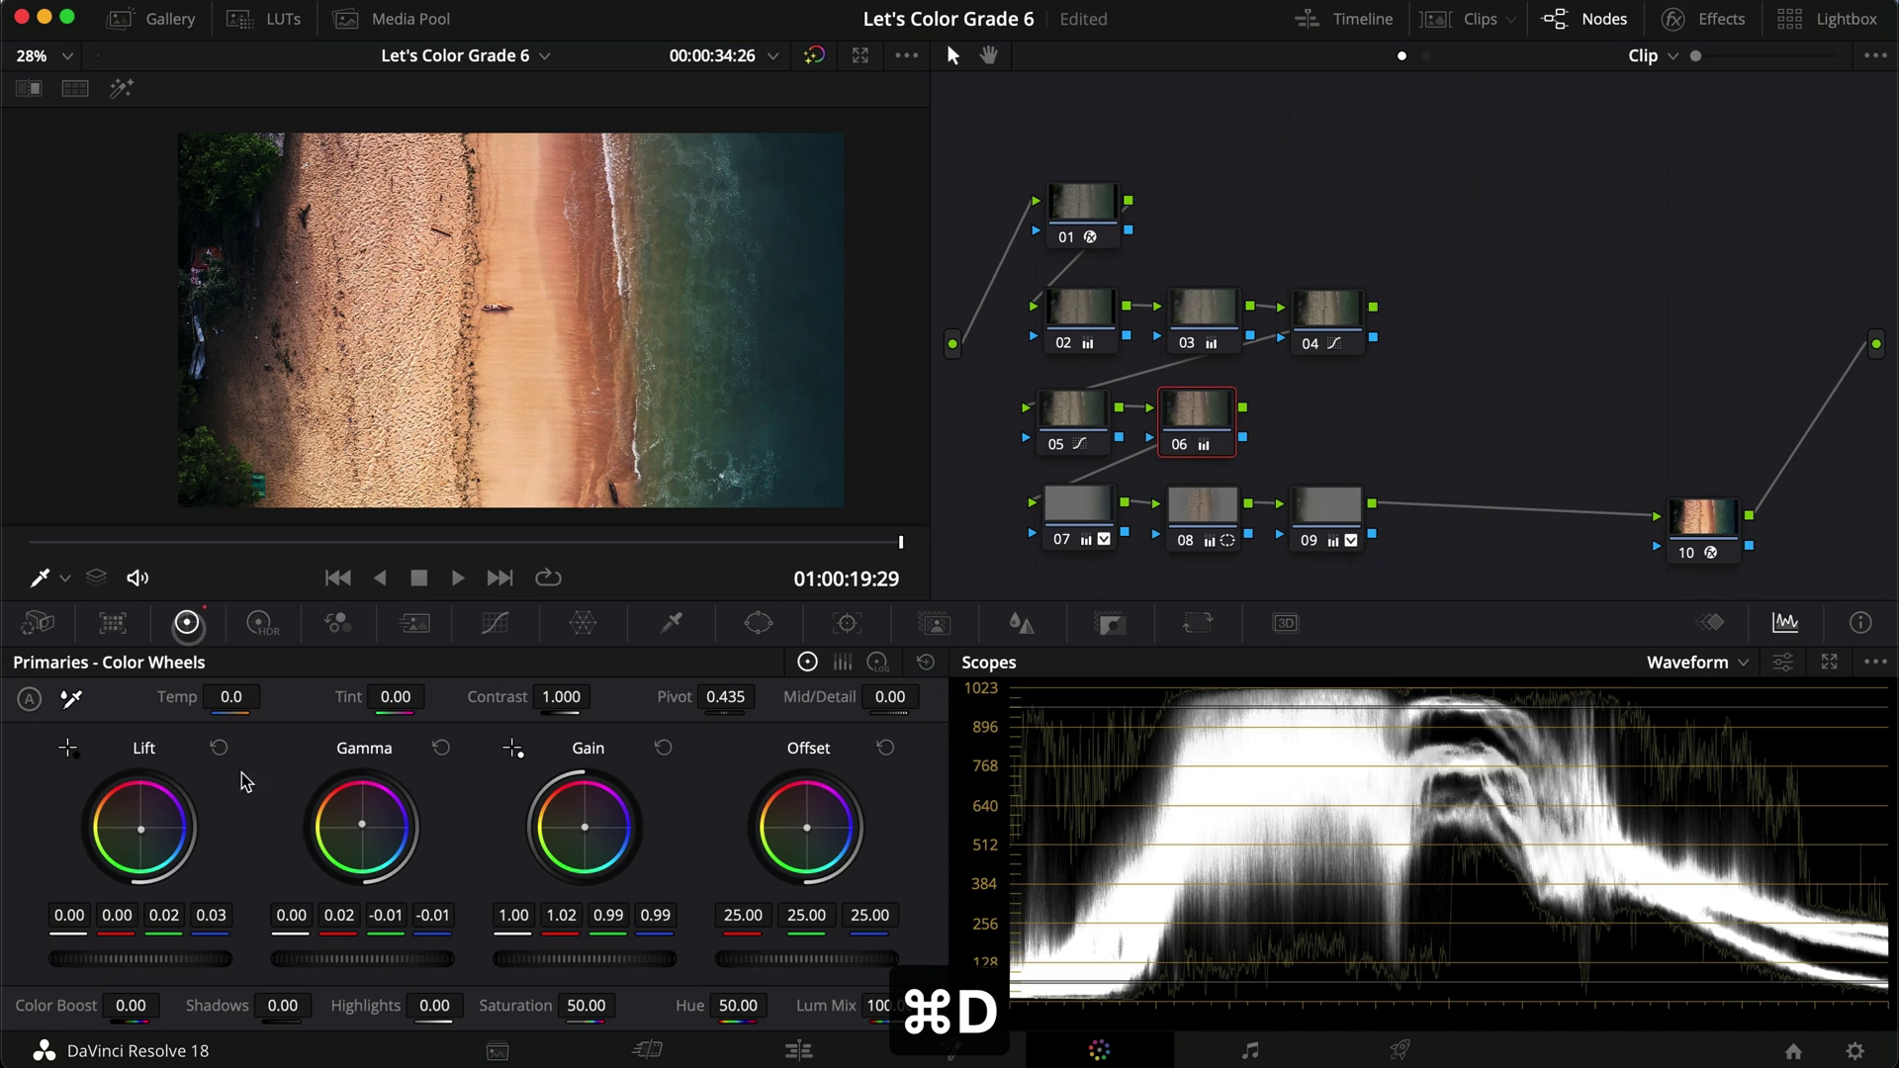
key(super+d)
key(super+d)
Shift node 07's water window outward to Pan 83.67 and Tilt 59.92, and toggle the node to check its effect.
click(1081, 512)
key(super+d)
click(757, 622)
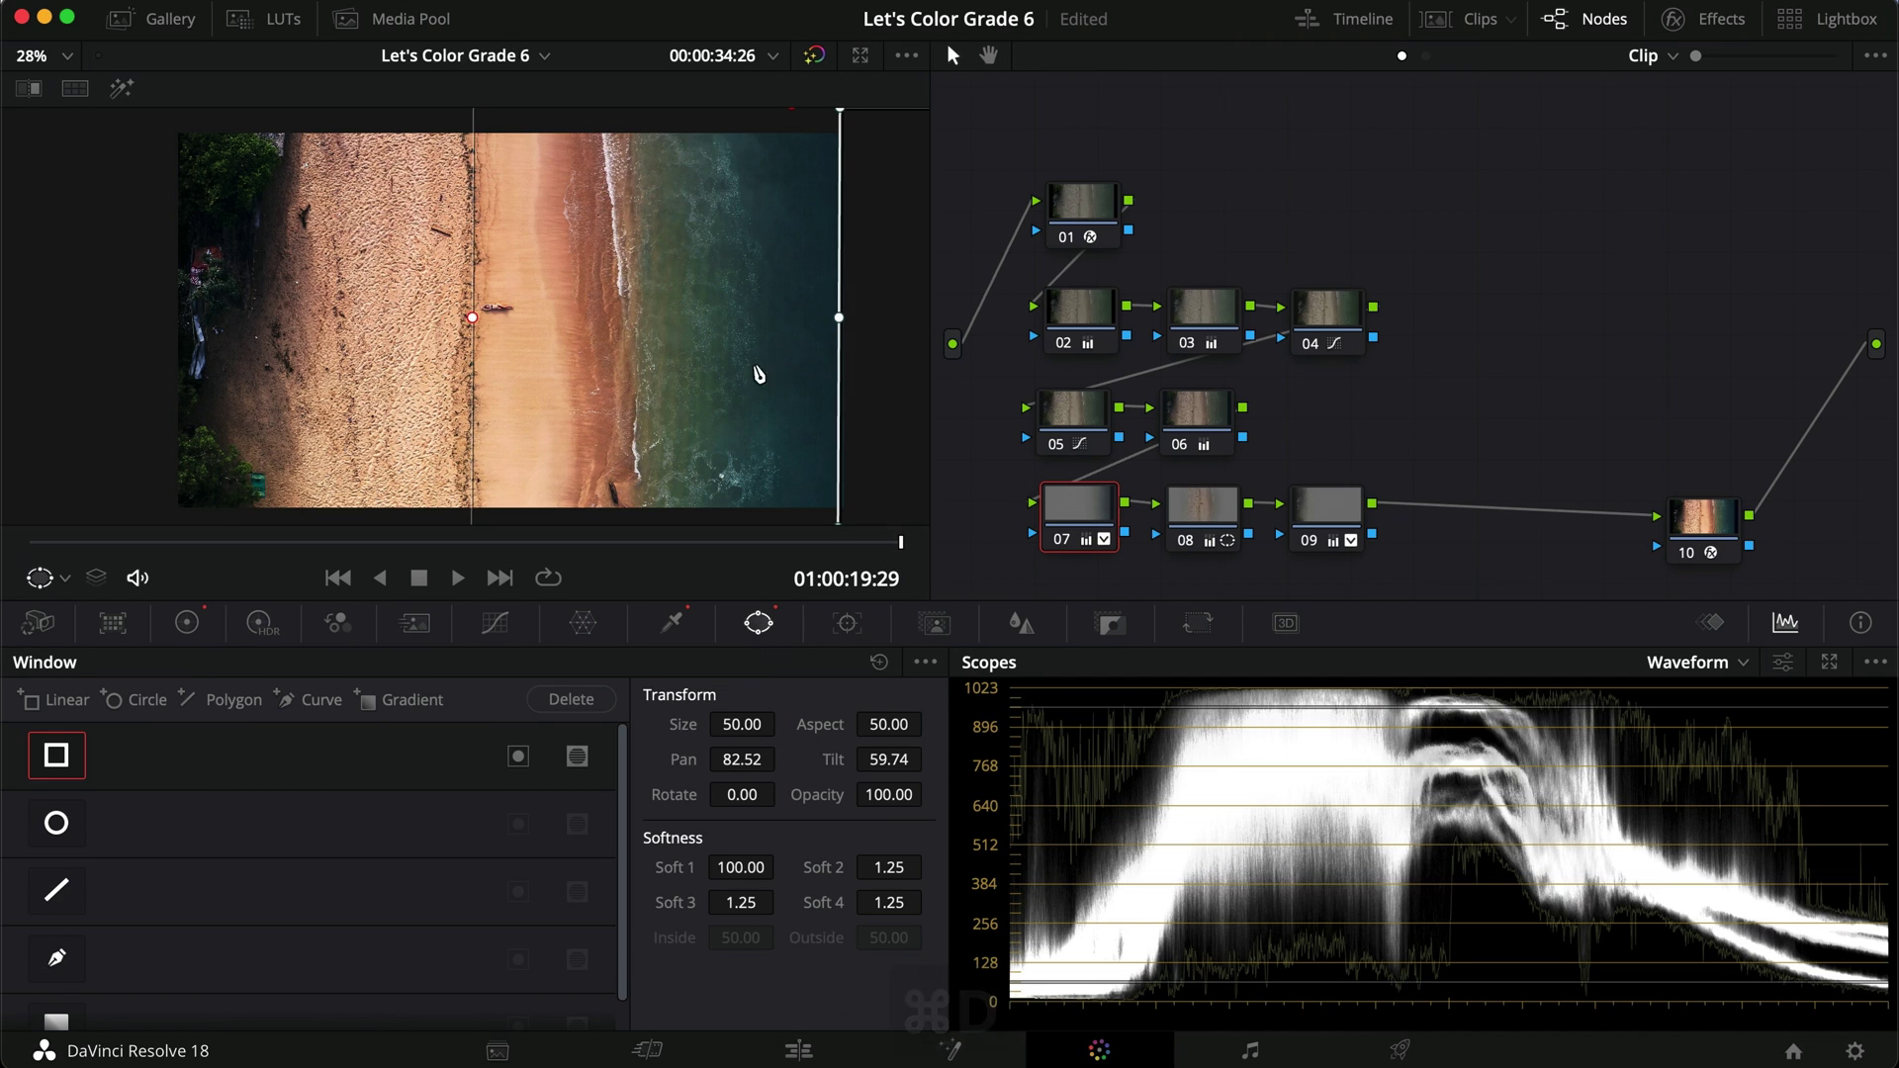
mouse_move(841, 374)
mouse_down()
mouse_move(775, 373)
mouse_move(860, 373)
mouse_up()
key(super+d)
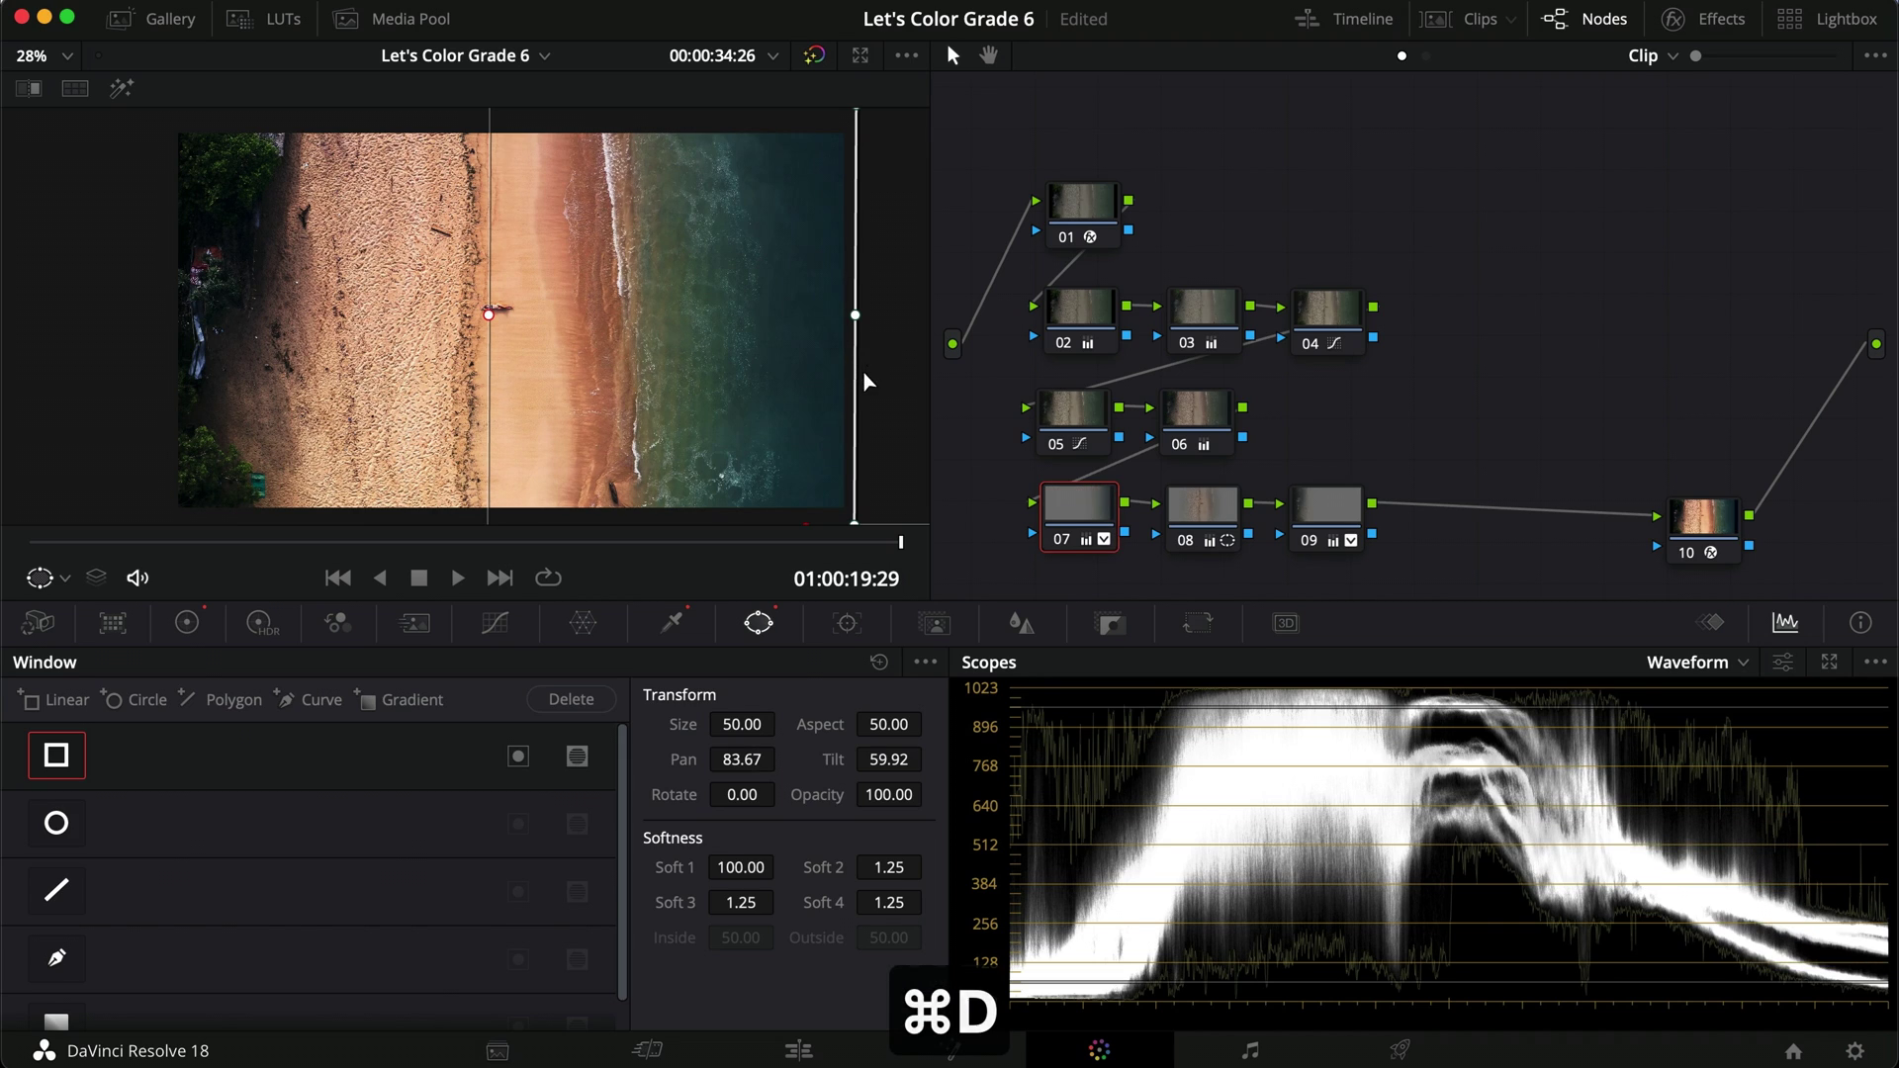
Fine-tune node 07's Gamma color balance to red -0.03, green -0.02 and blue 0.01, and compare it in full screen.
click(187, 622)
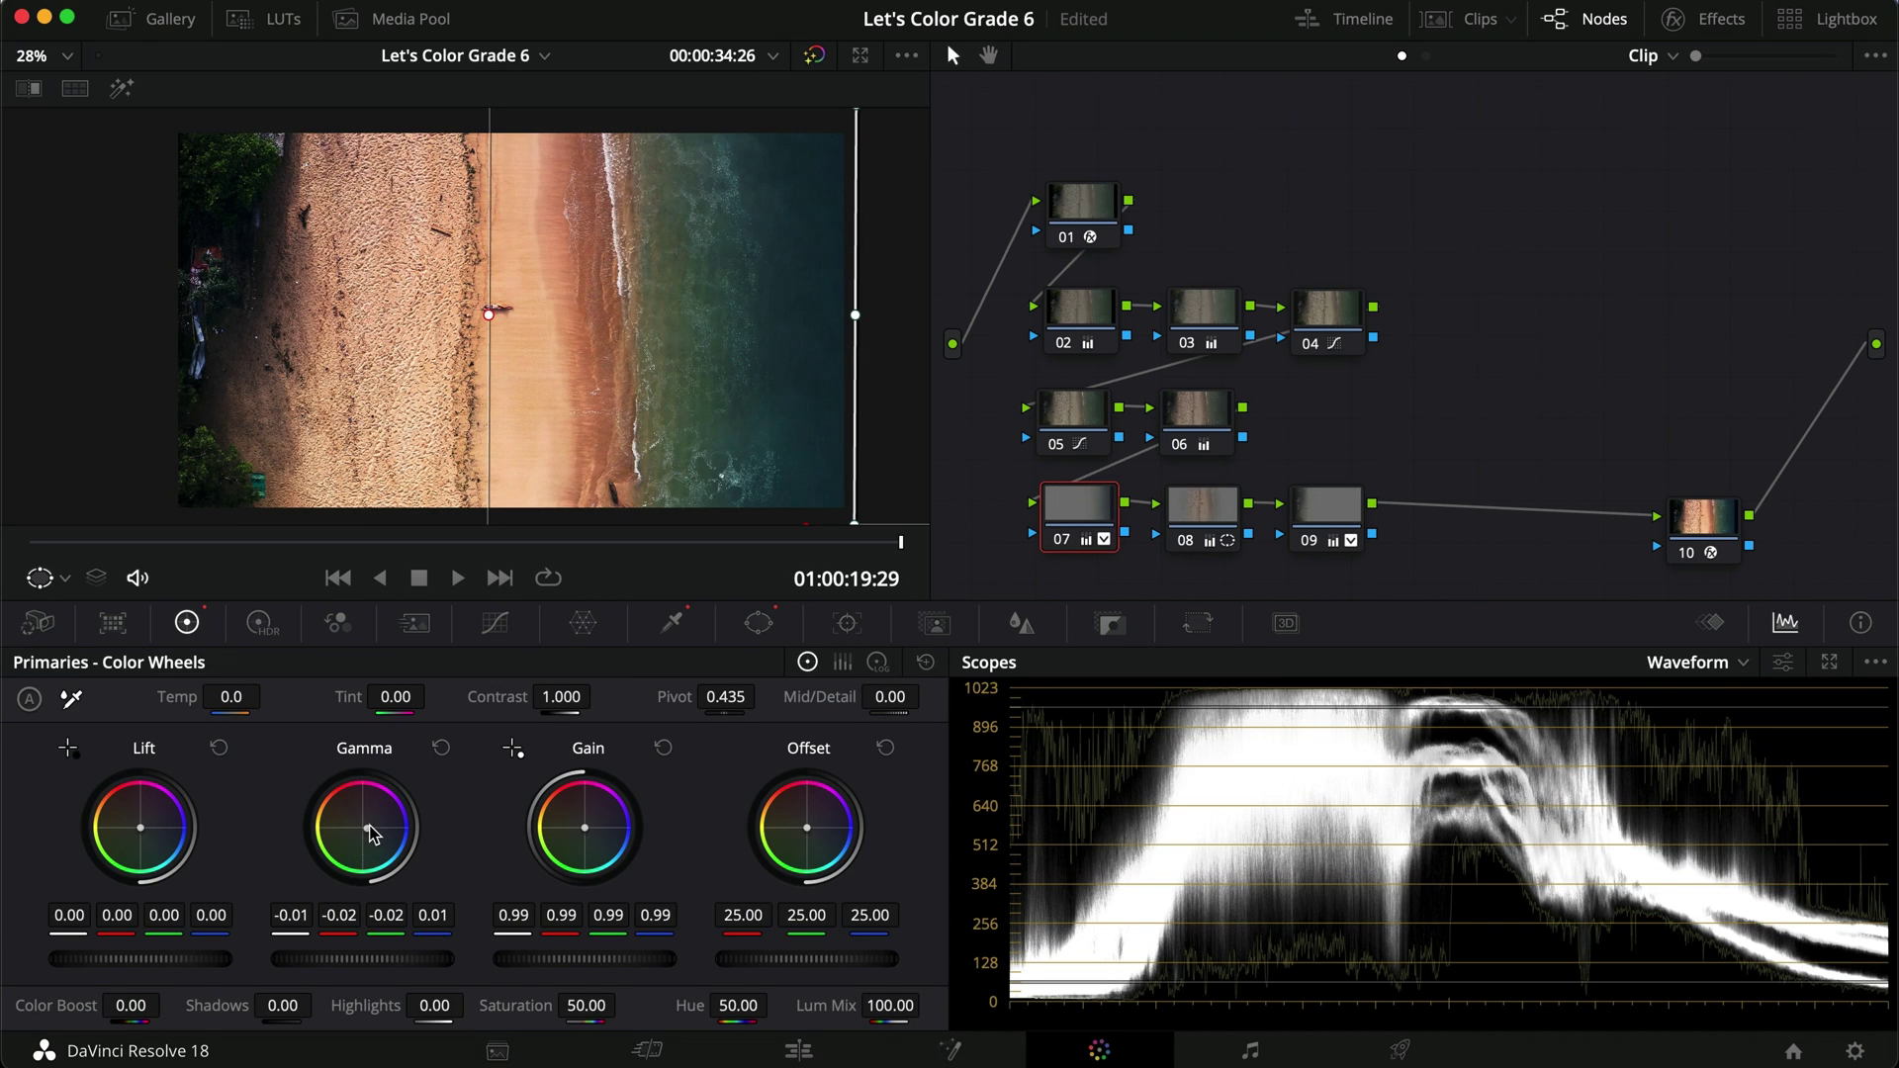
mouse_move(370, 833)
mouse_down()
mouse_move(357, 847)
mouse_move(372, 839)
mouse_up()
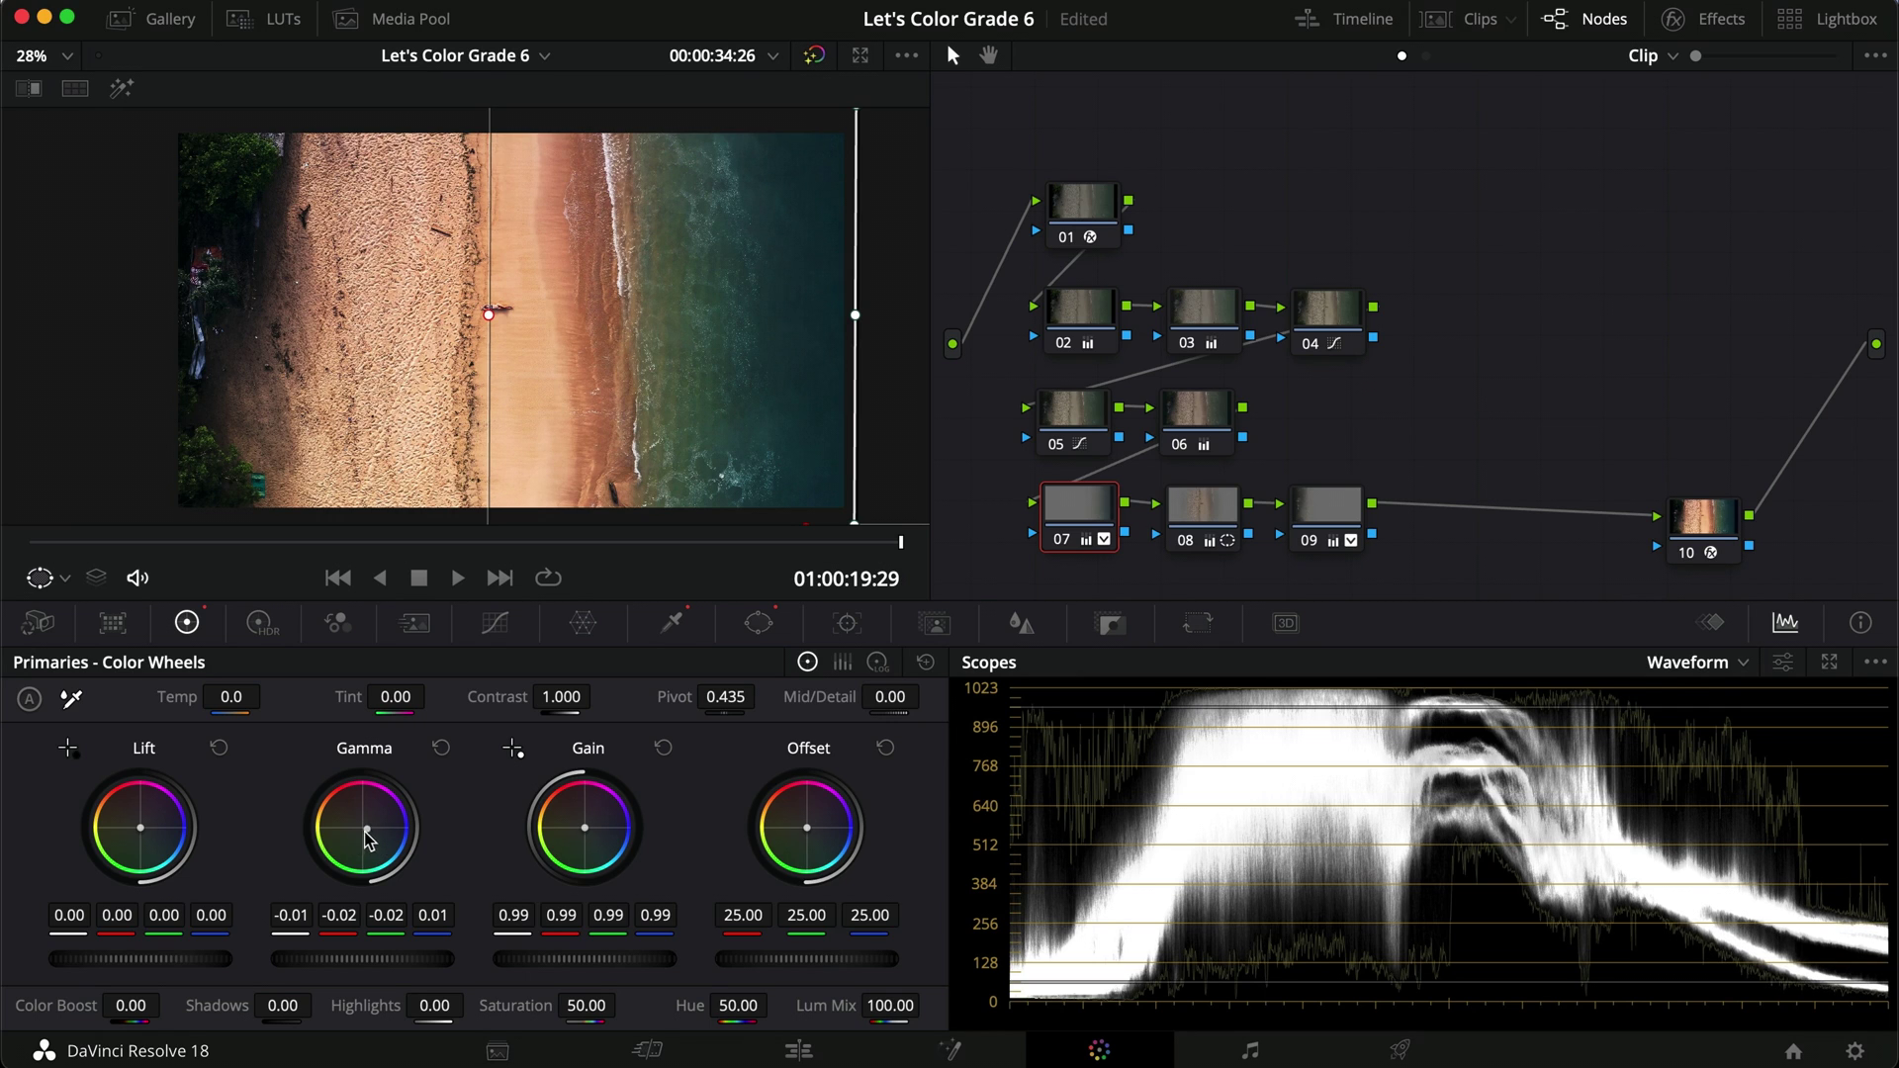
drag(372, 839, 368, 832)
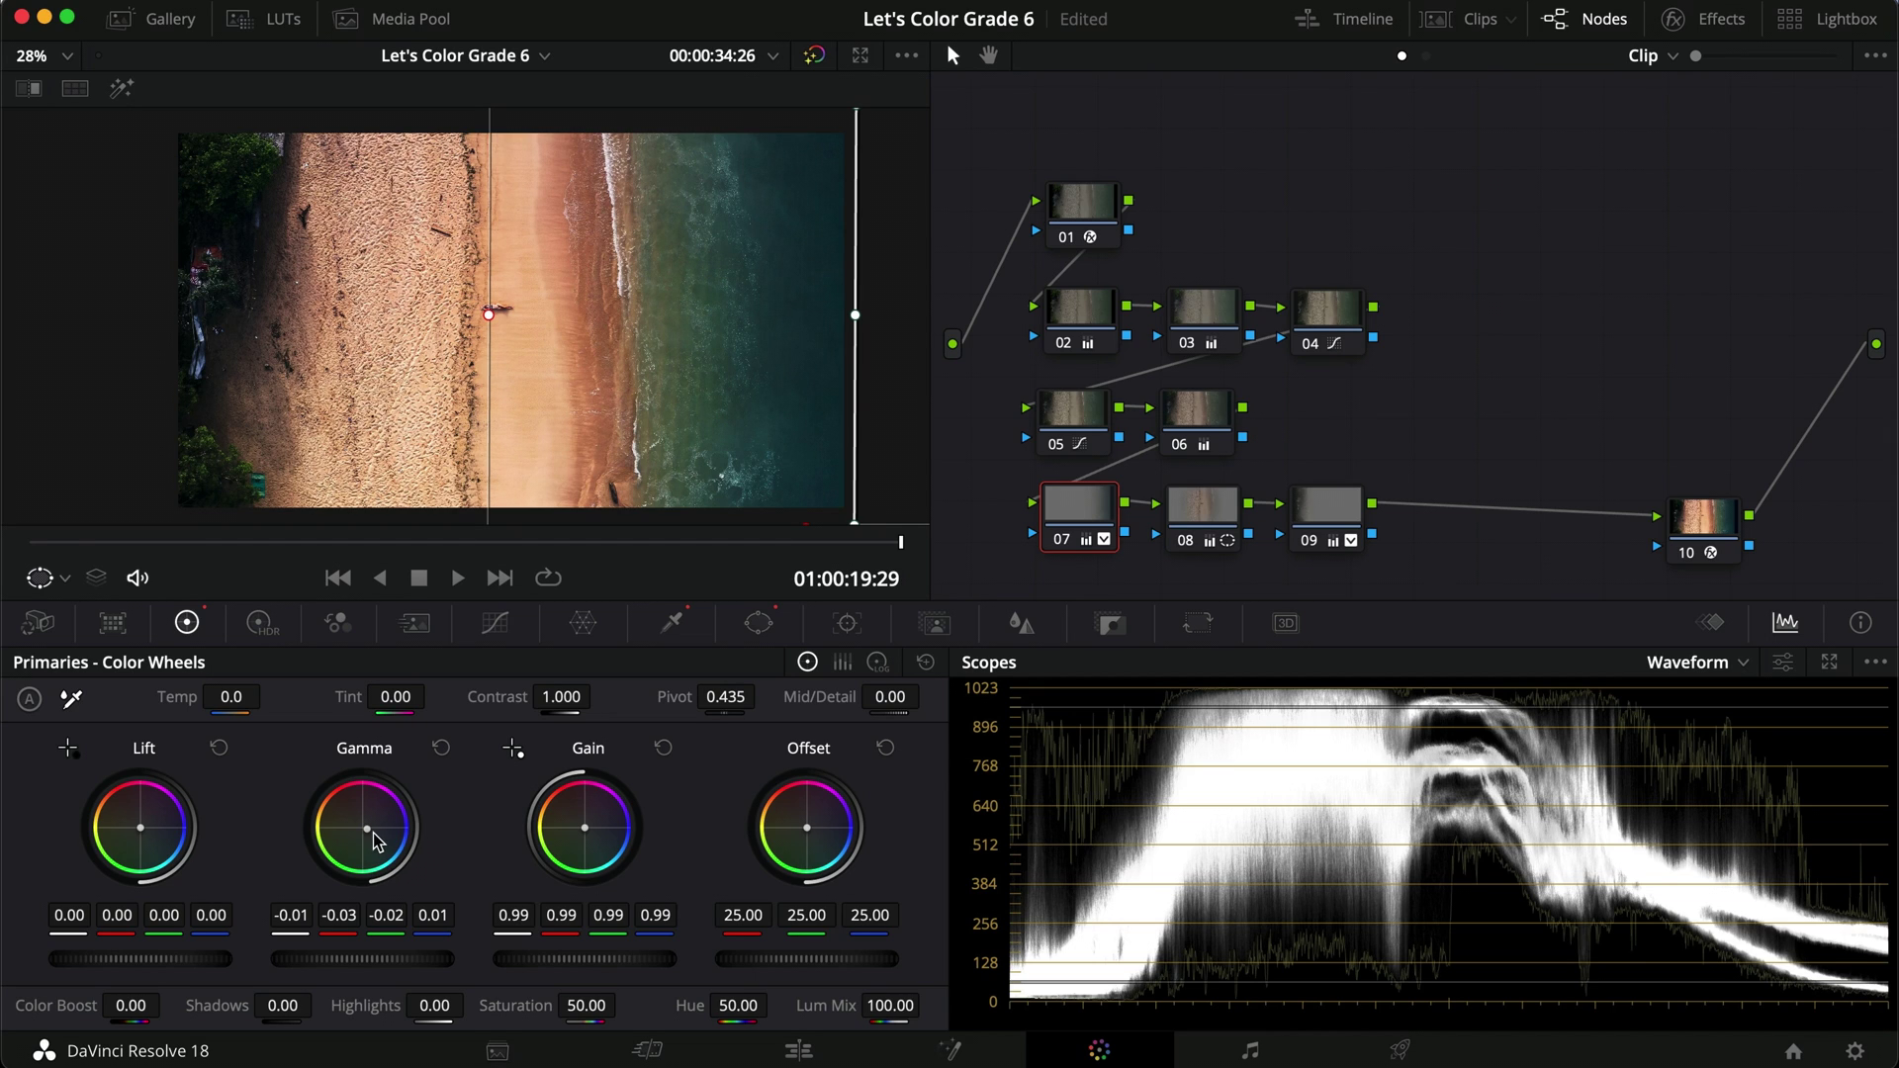
drag(369, 840, 367, 849)
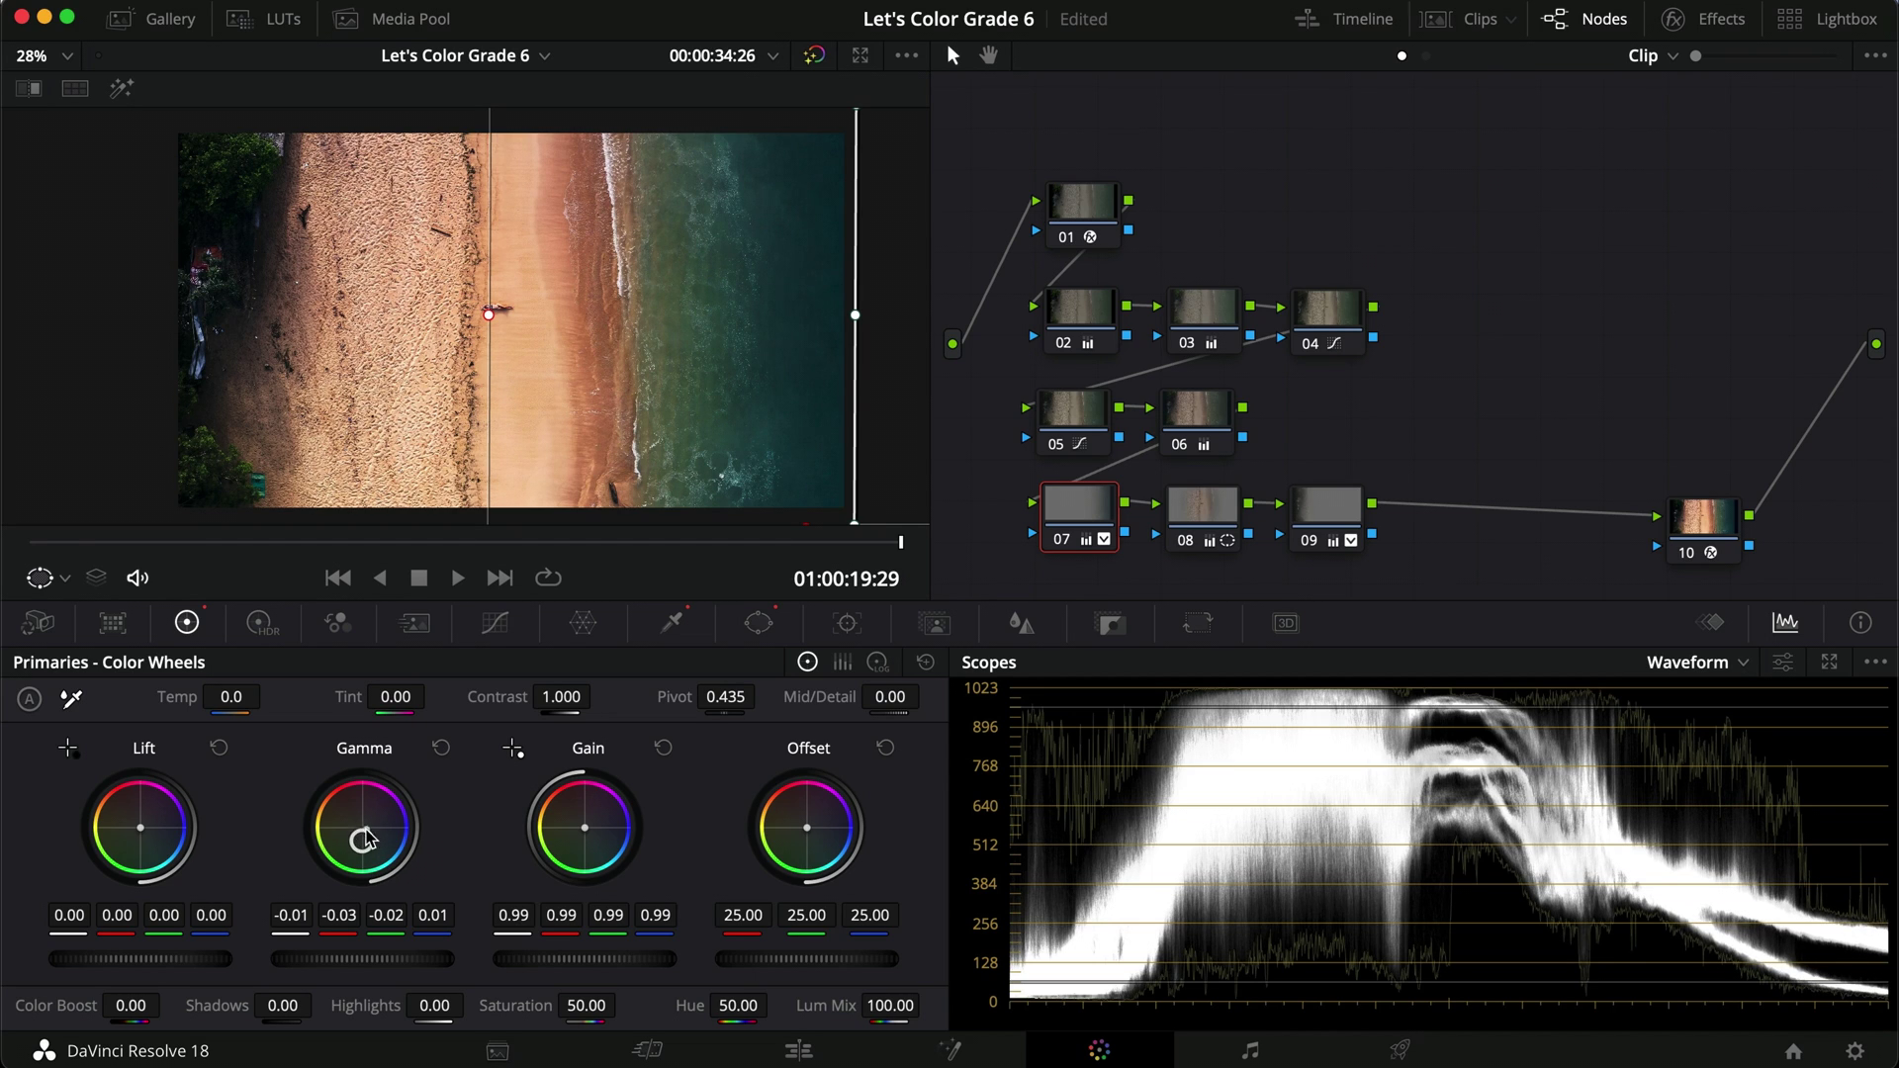
drag(370, 838, 425, 813)
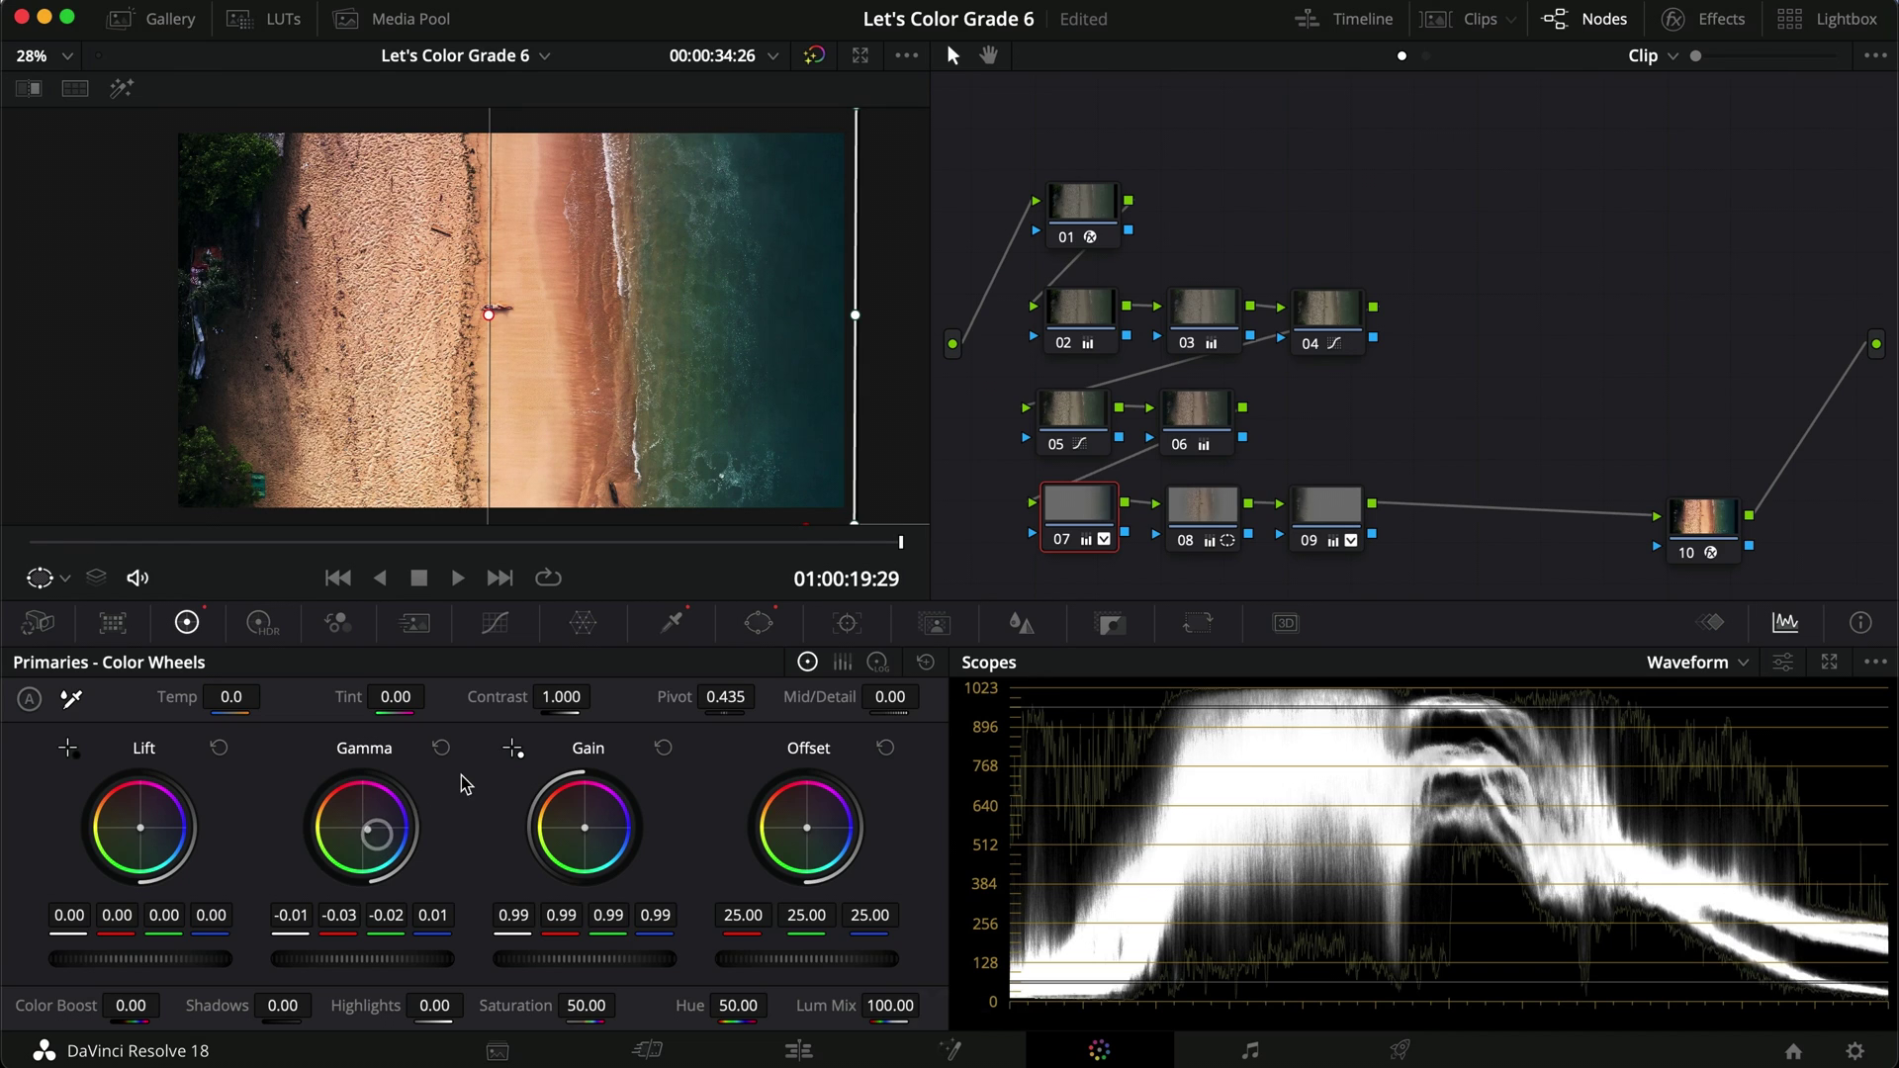
key(super+f)
key(super+b)
key(super+d)
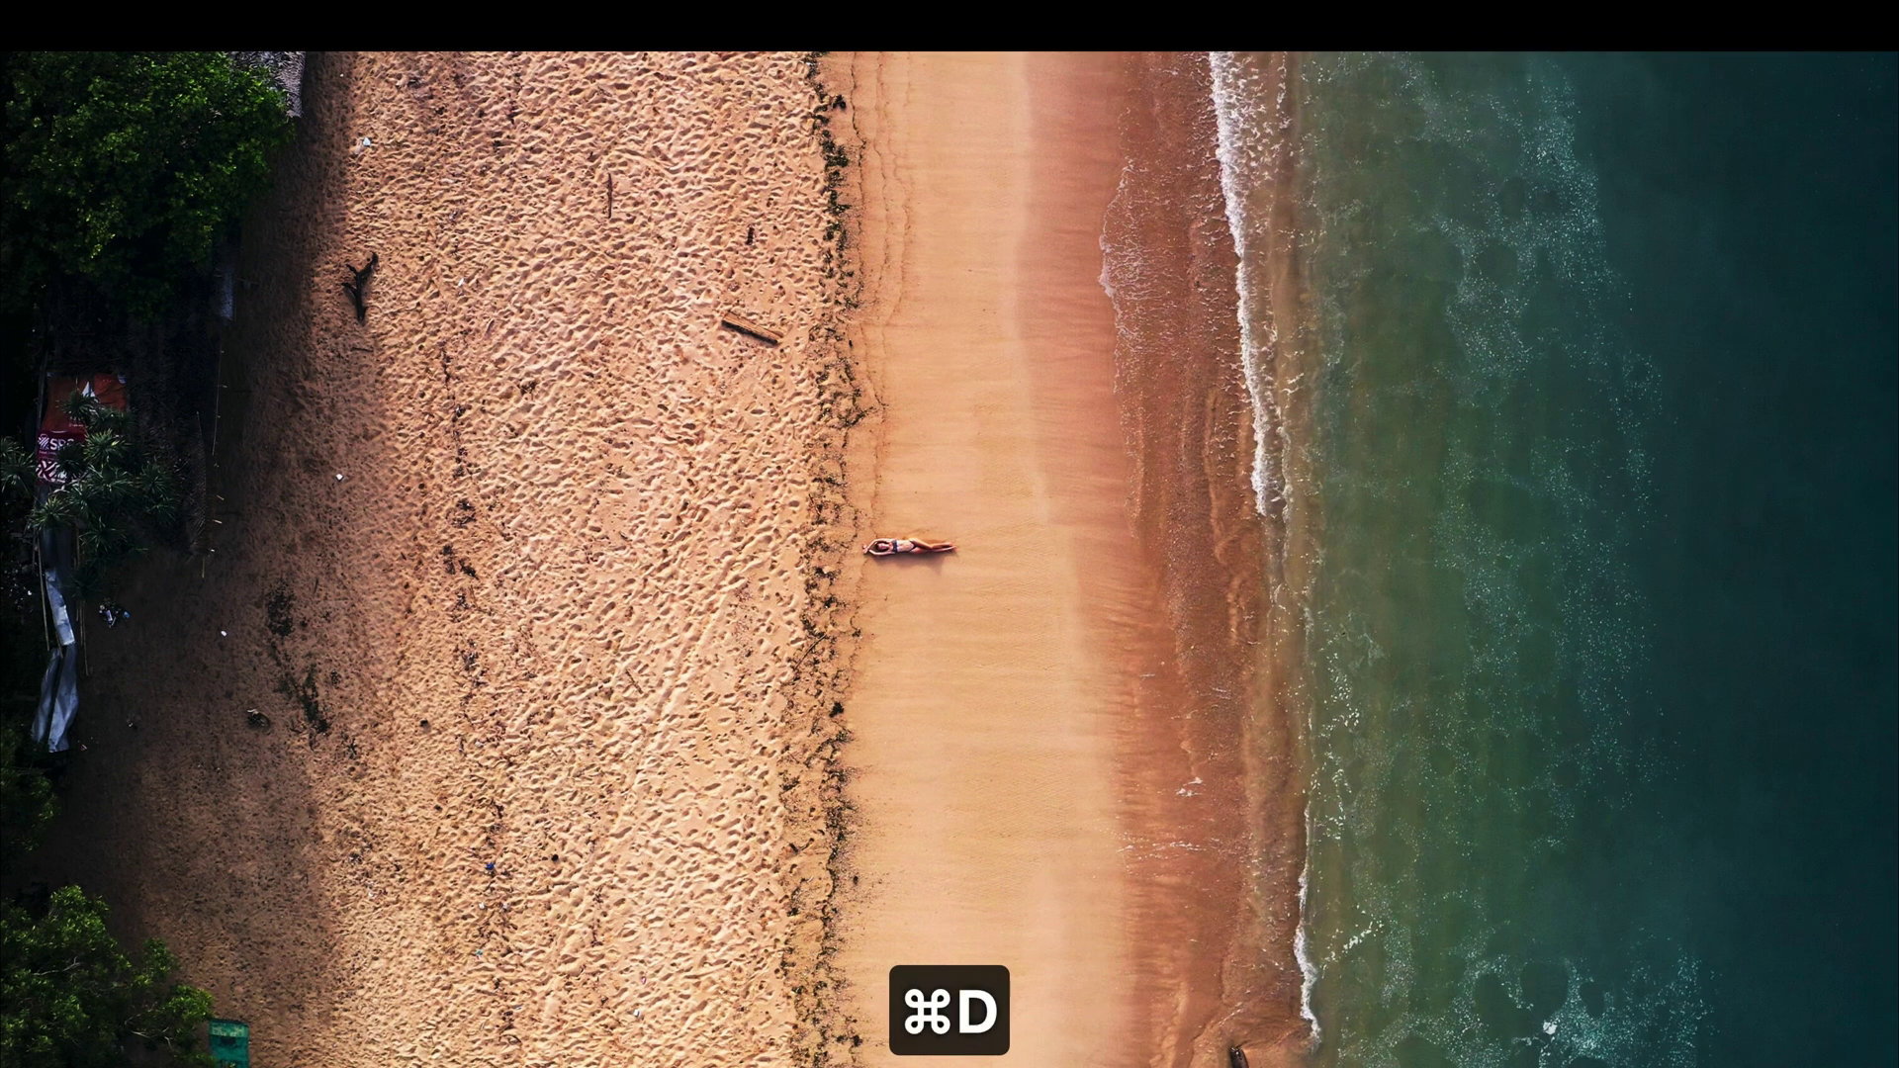
key(super+f)
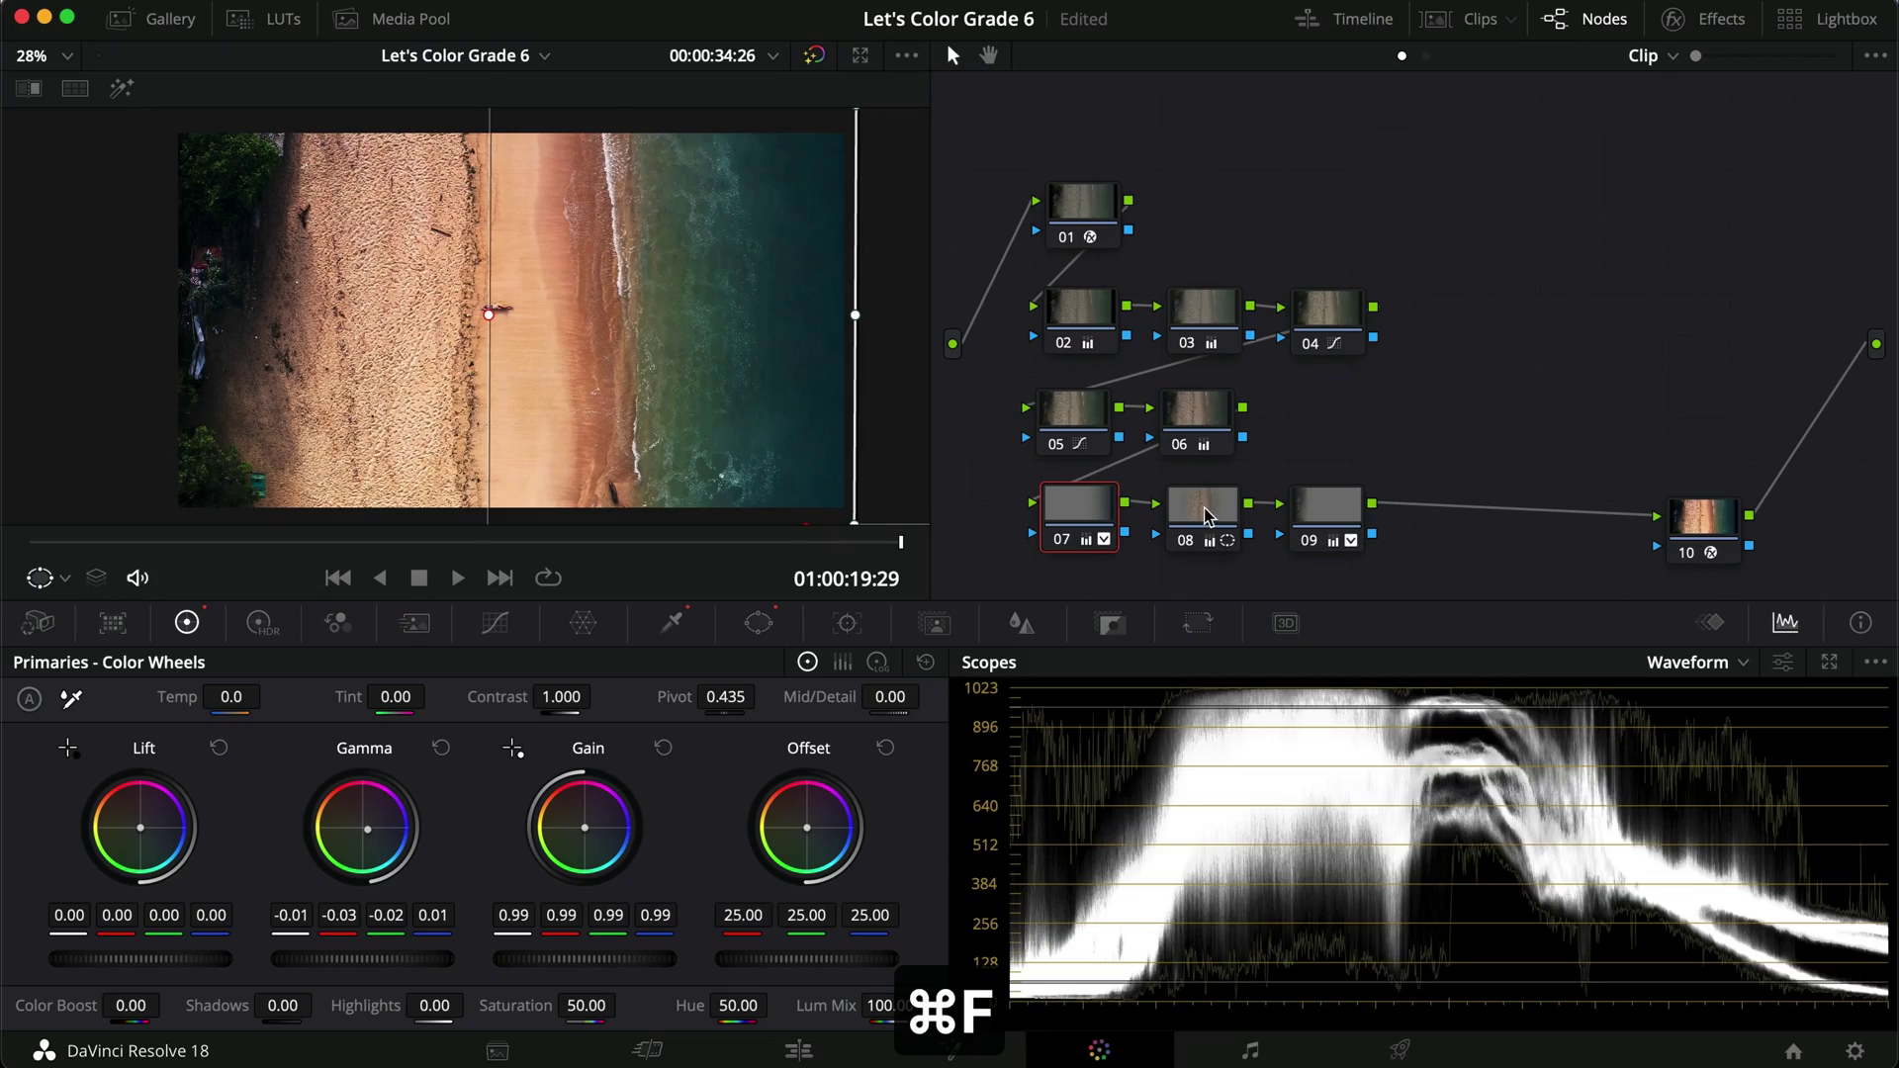
Compare node 08 off and on, and play back the graded clip in full screen.
key(super+d)
key(super+d)
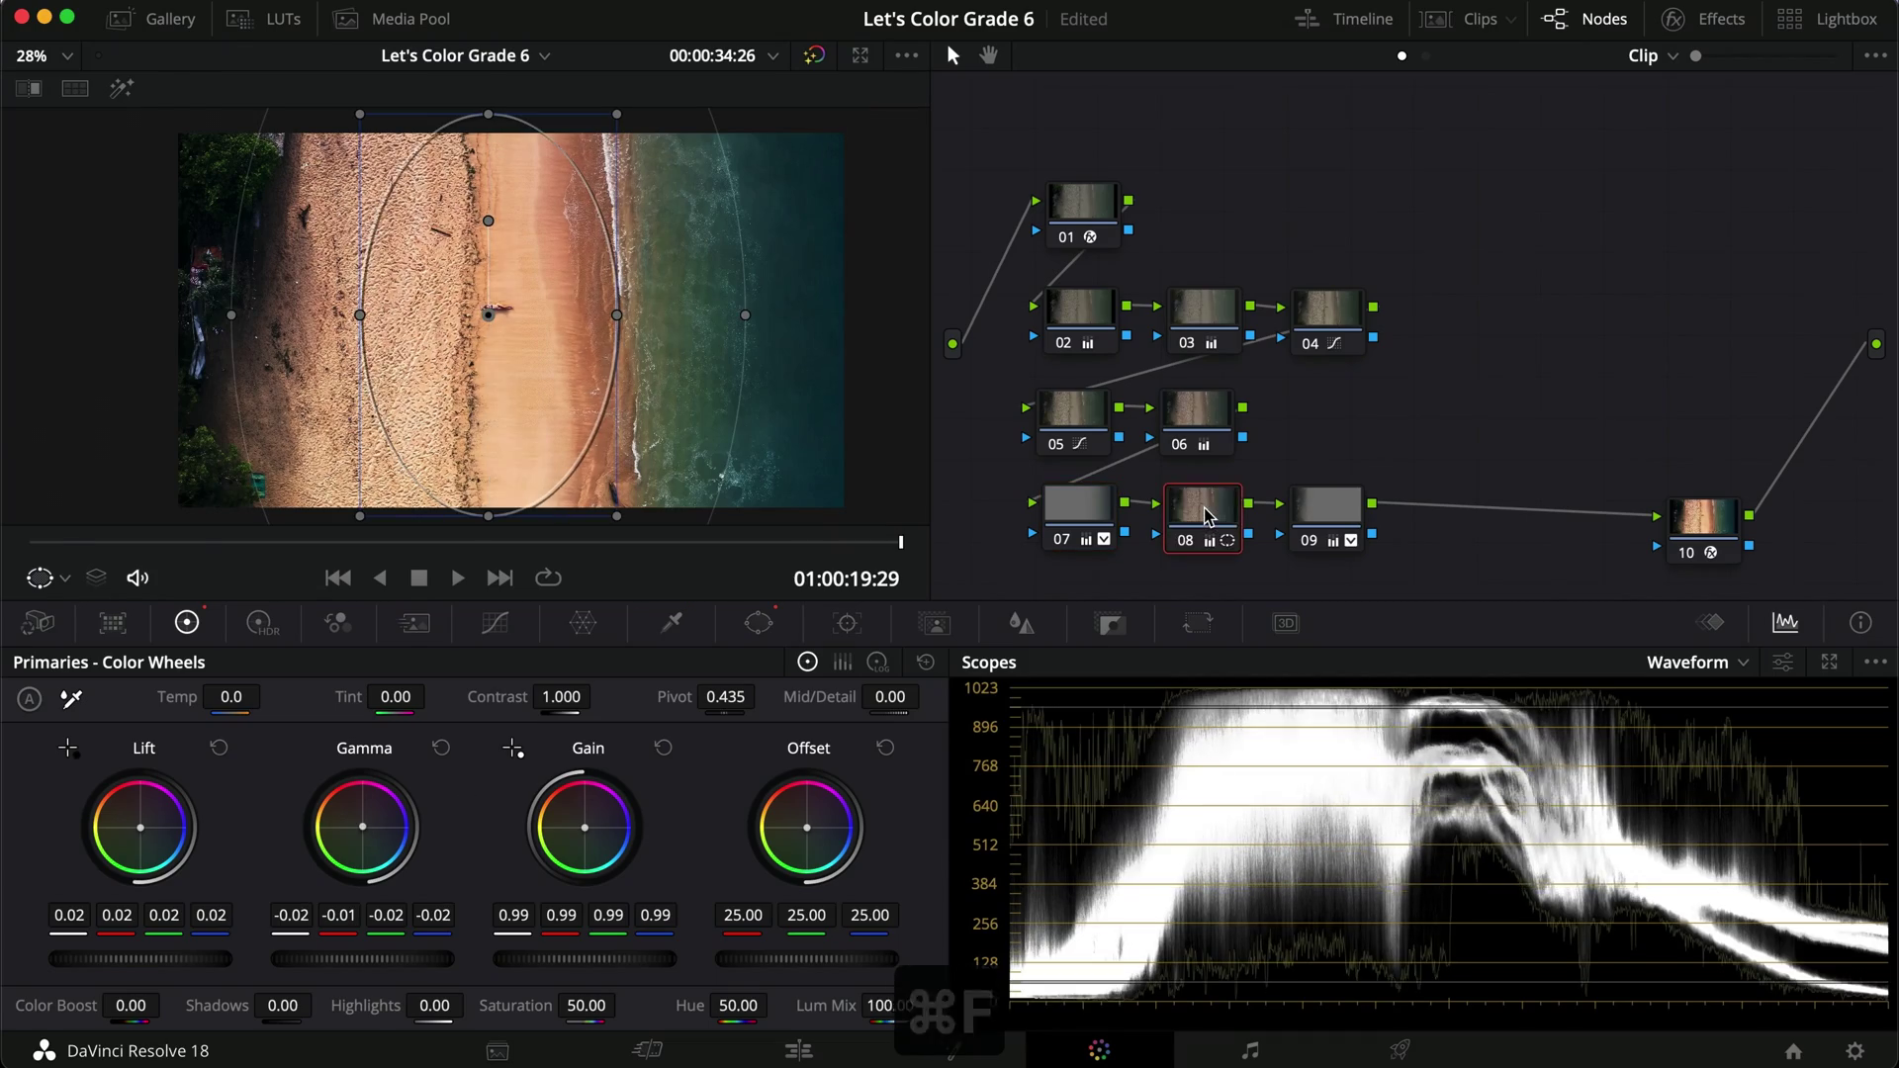
key(super+f)
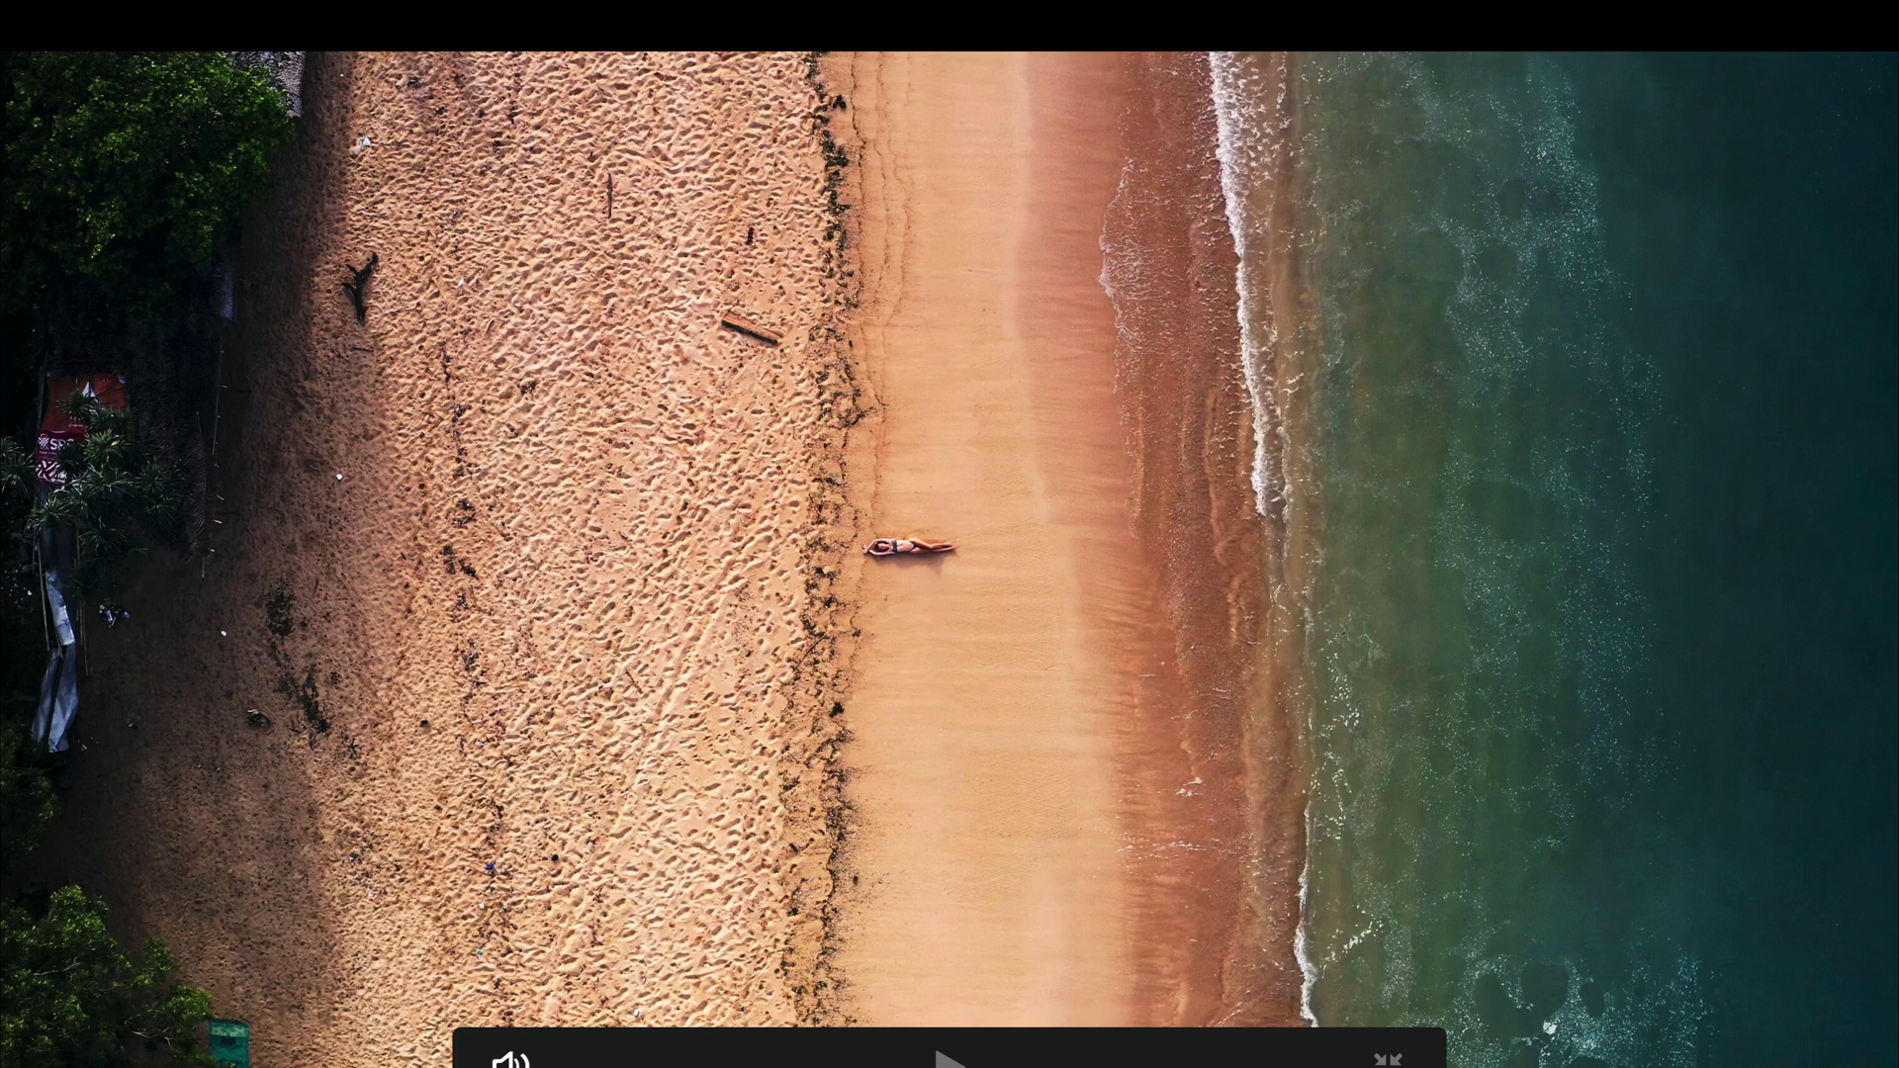
key(Down)
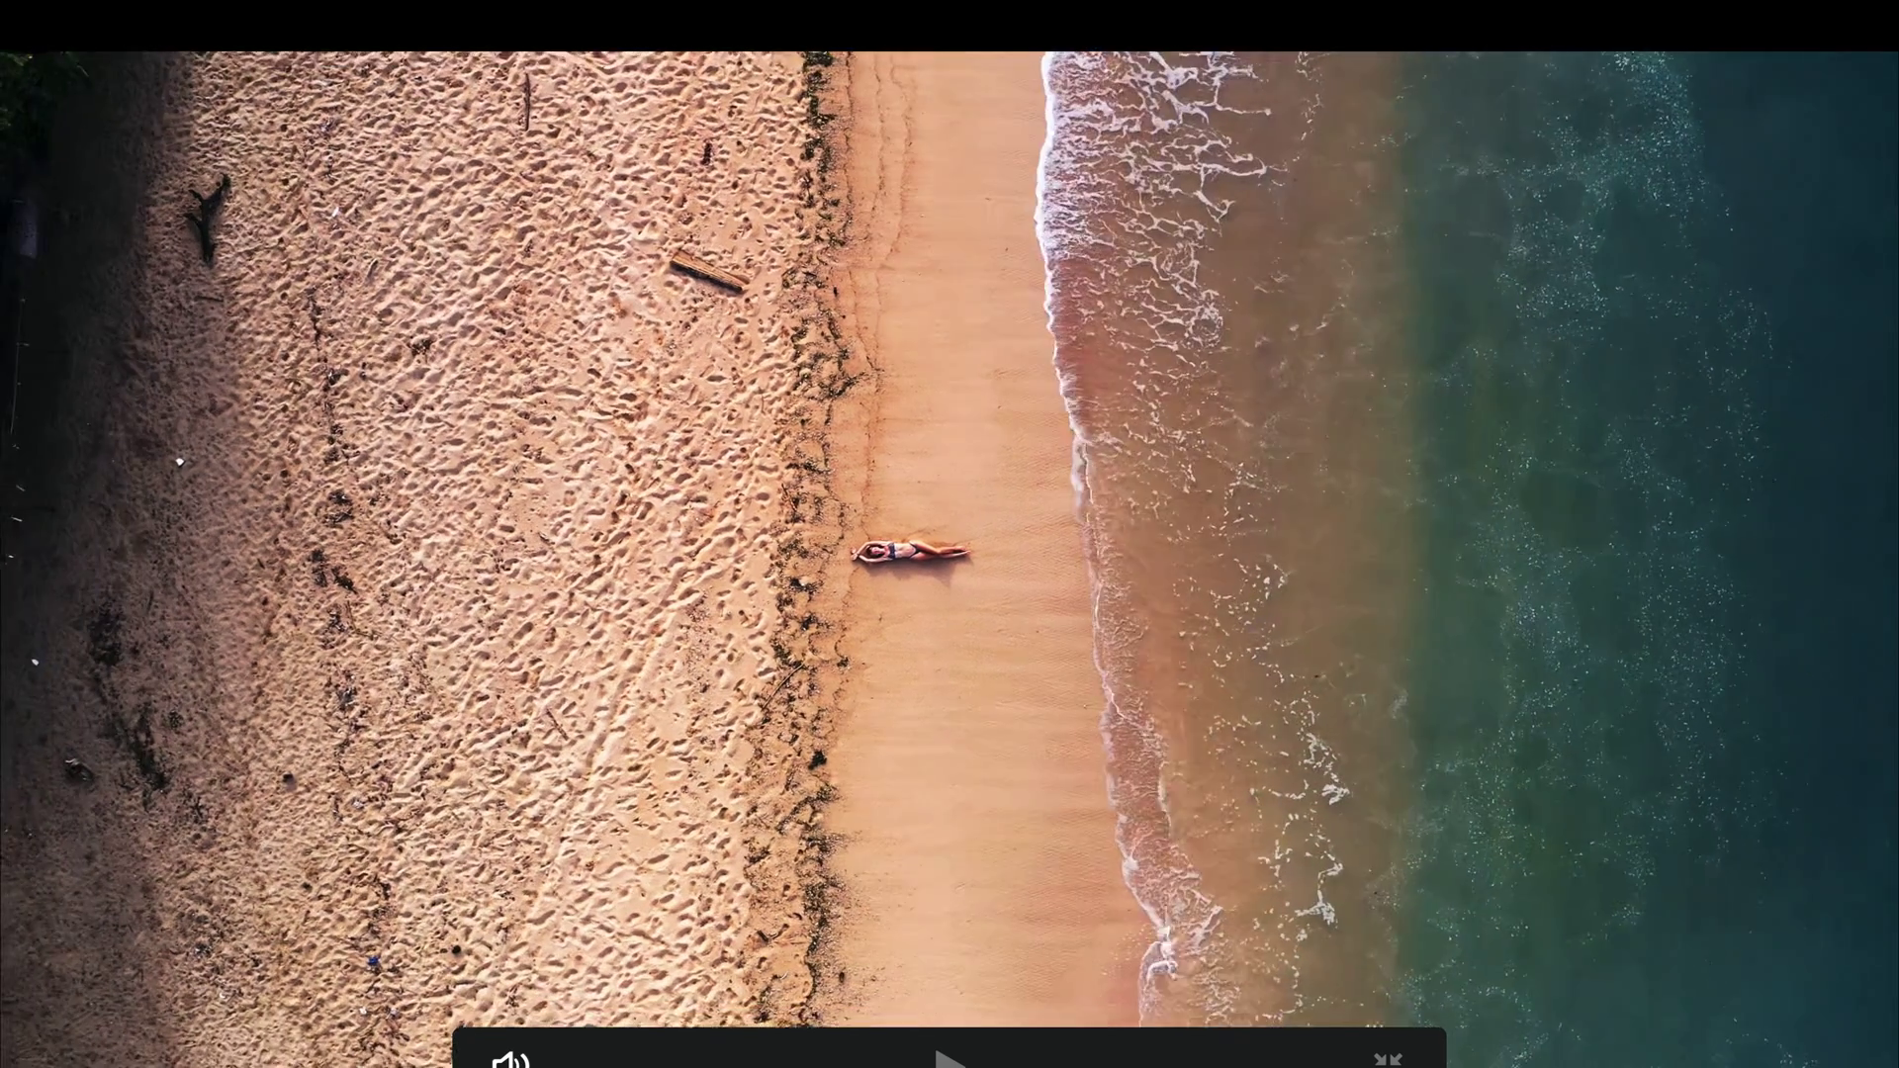
key(space)
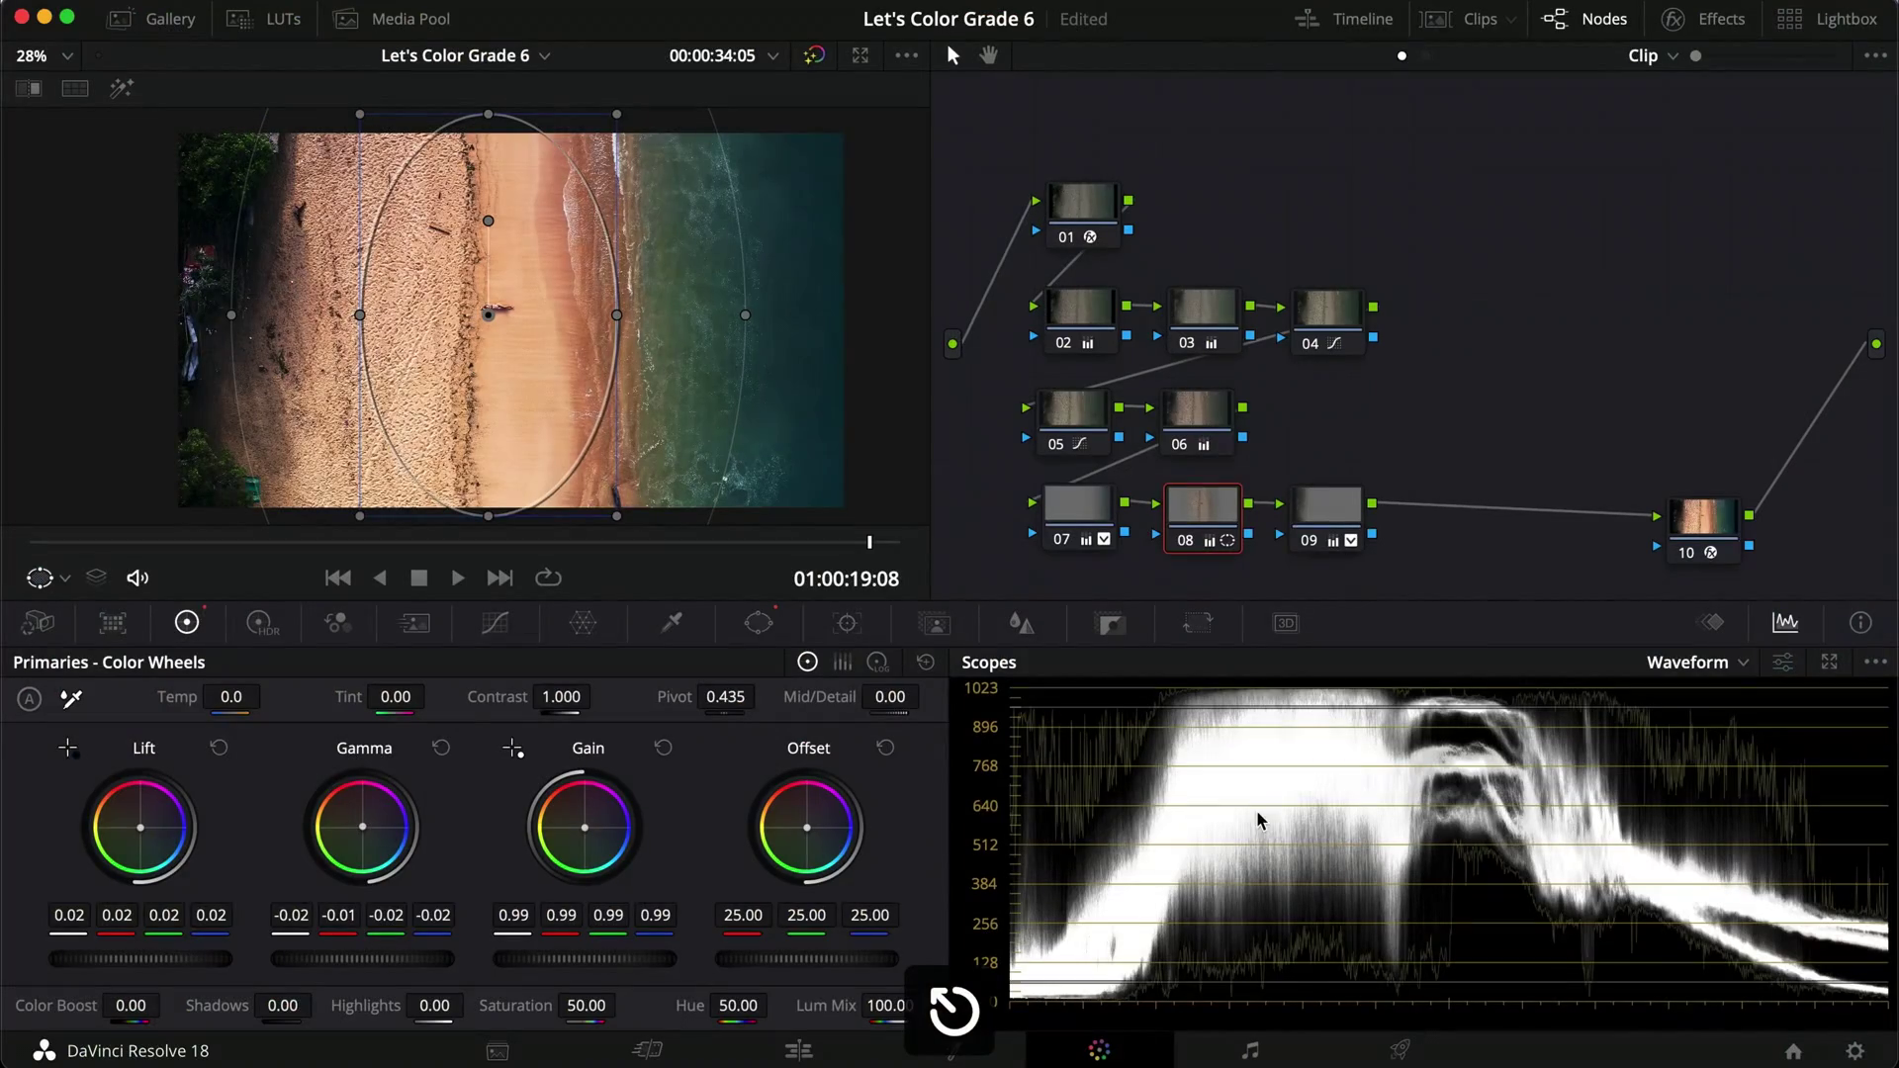
Select nodes 05 through 09 and compare them together off and on in full screen.
drag(1459, 534, 1050, 416)
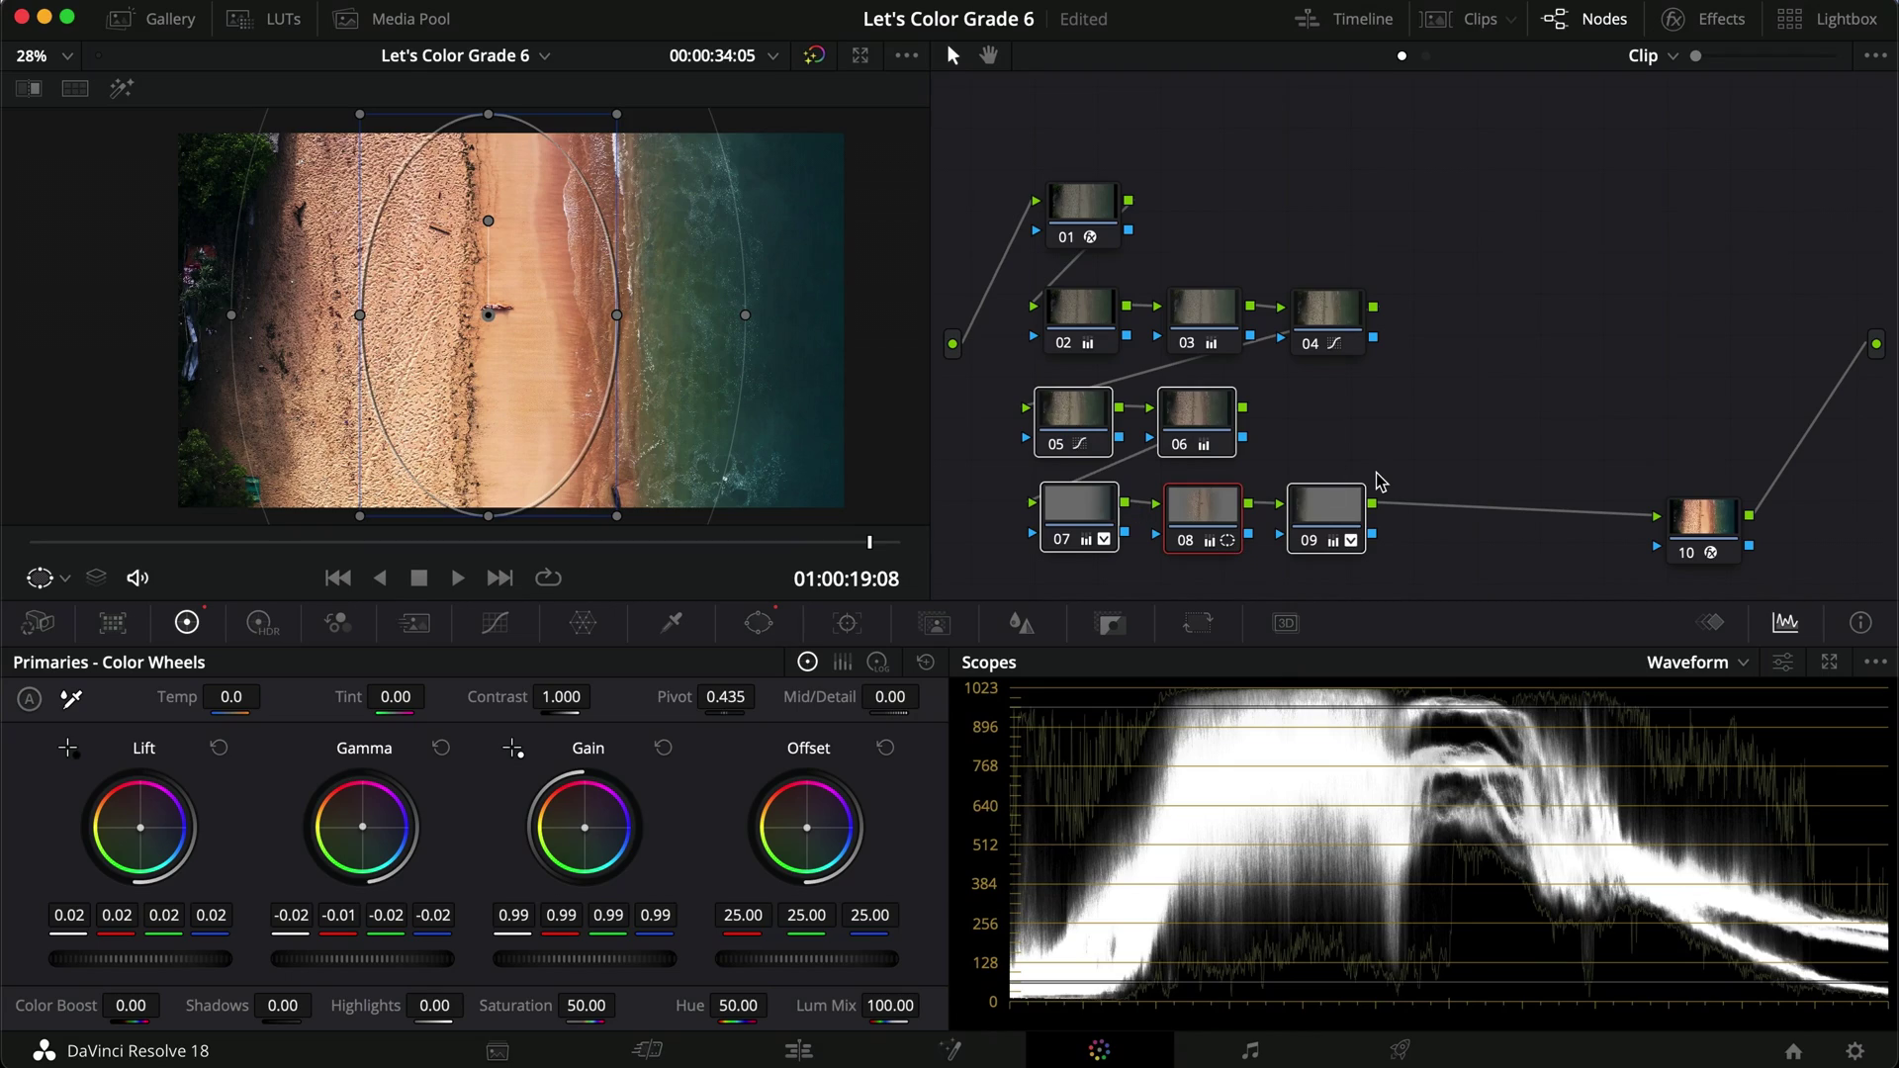
key(super+d)
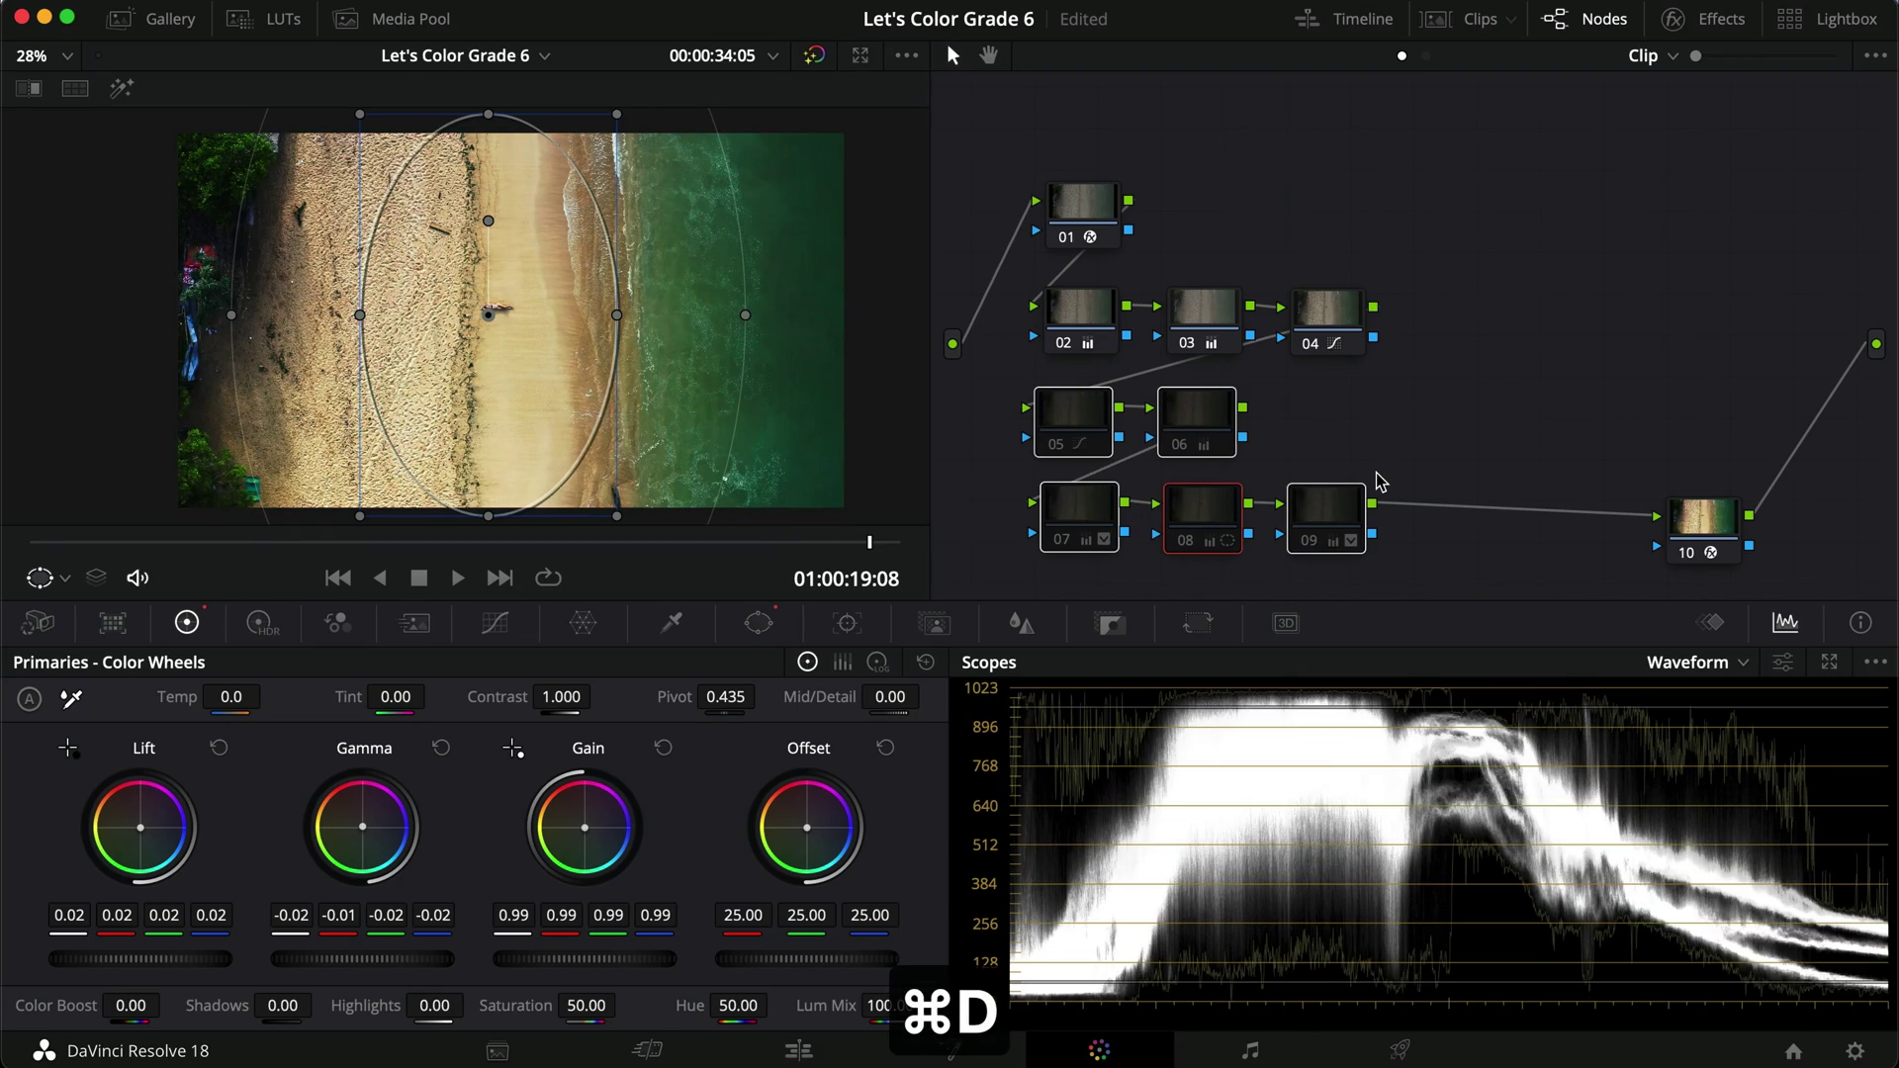
key(super+f)
key(super+d)
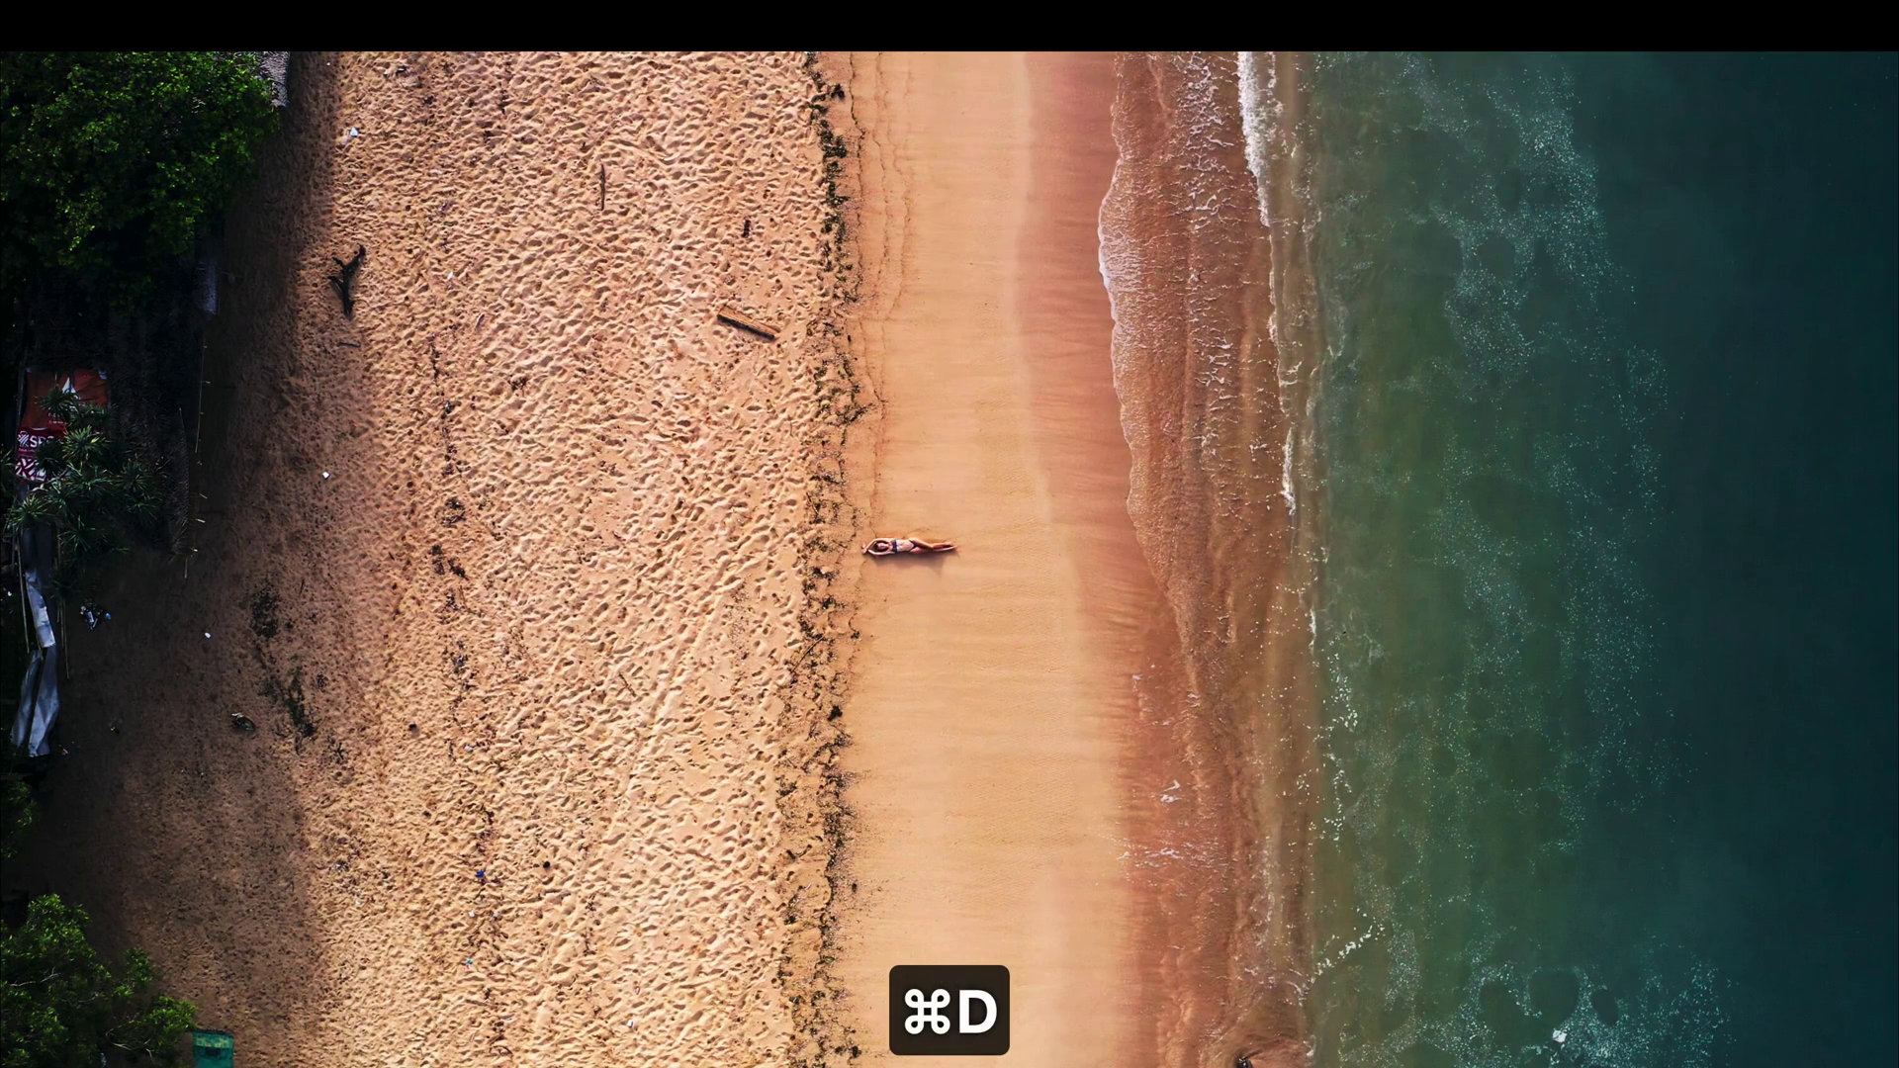
mouse_move(1306, 613)
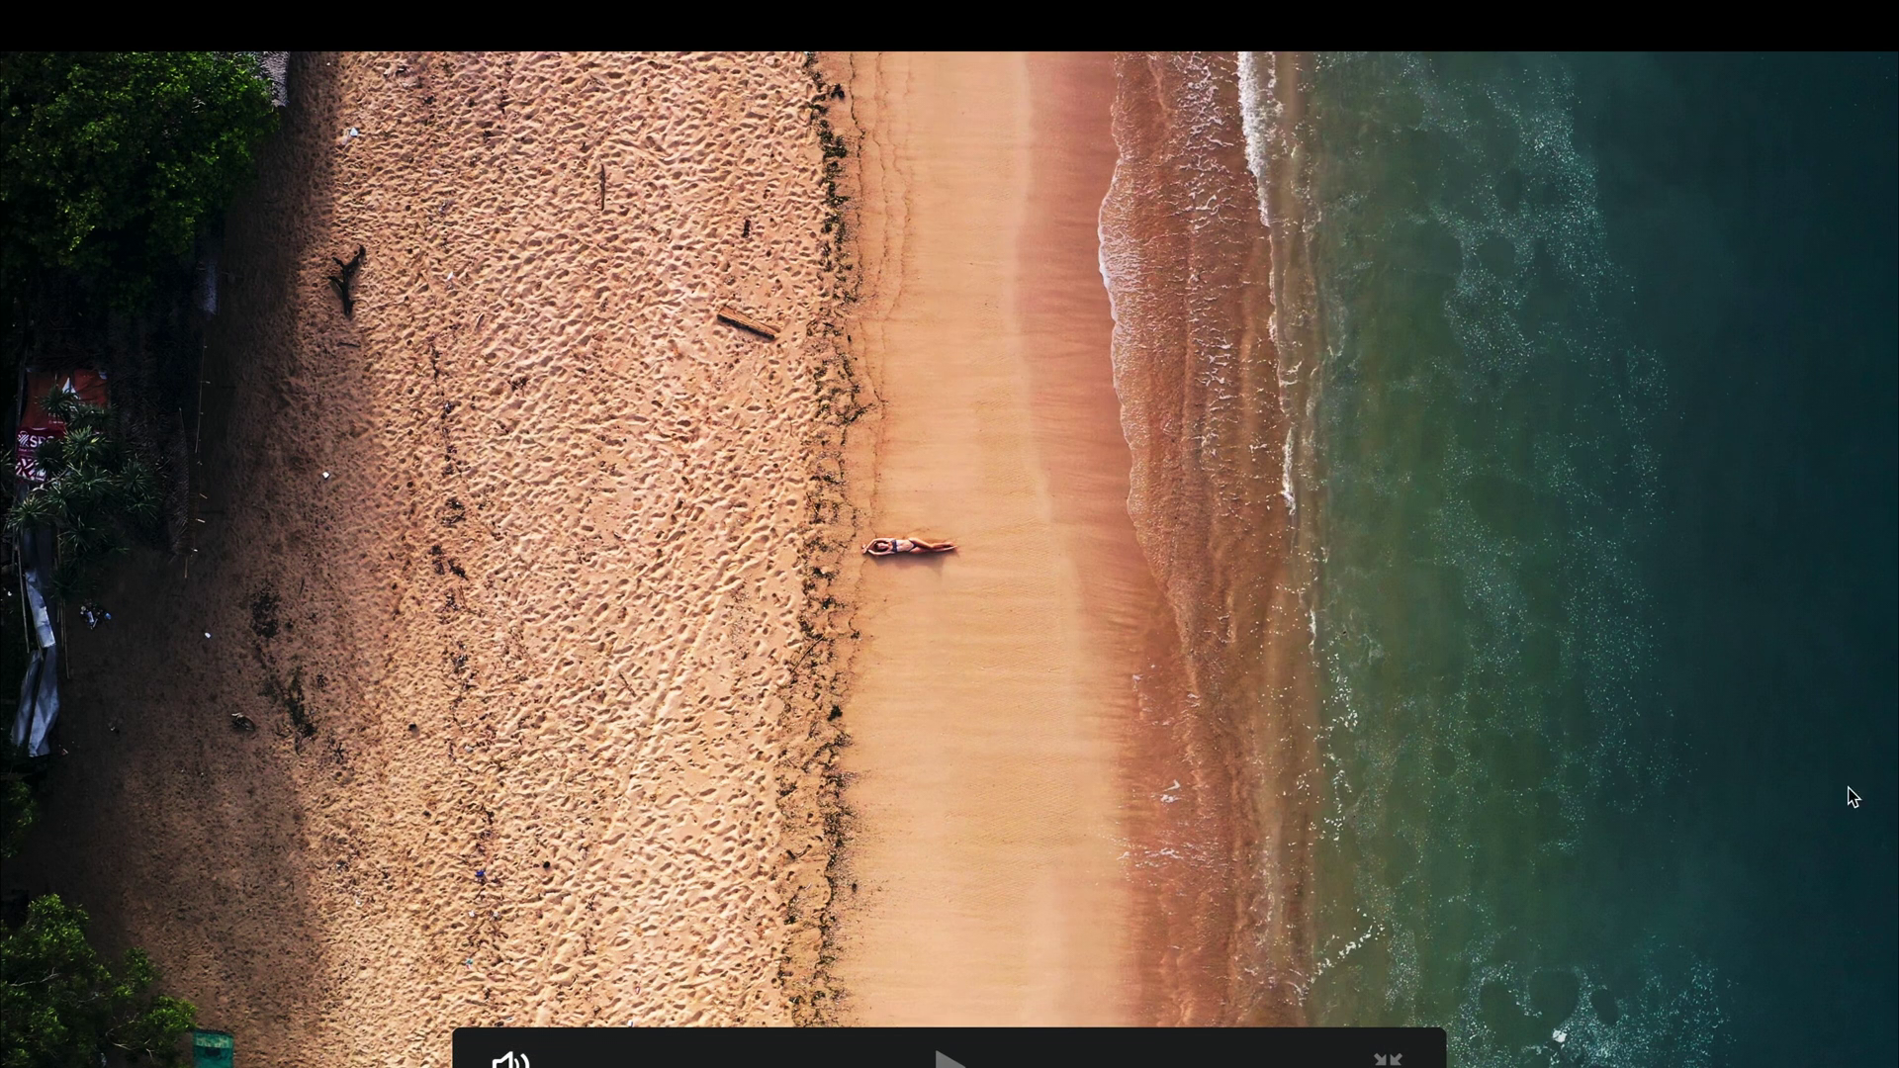
key(super+d)
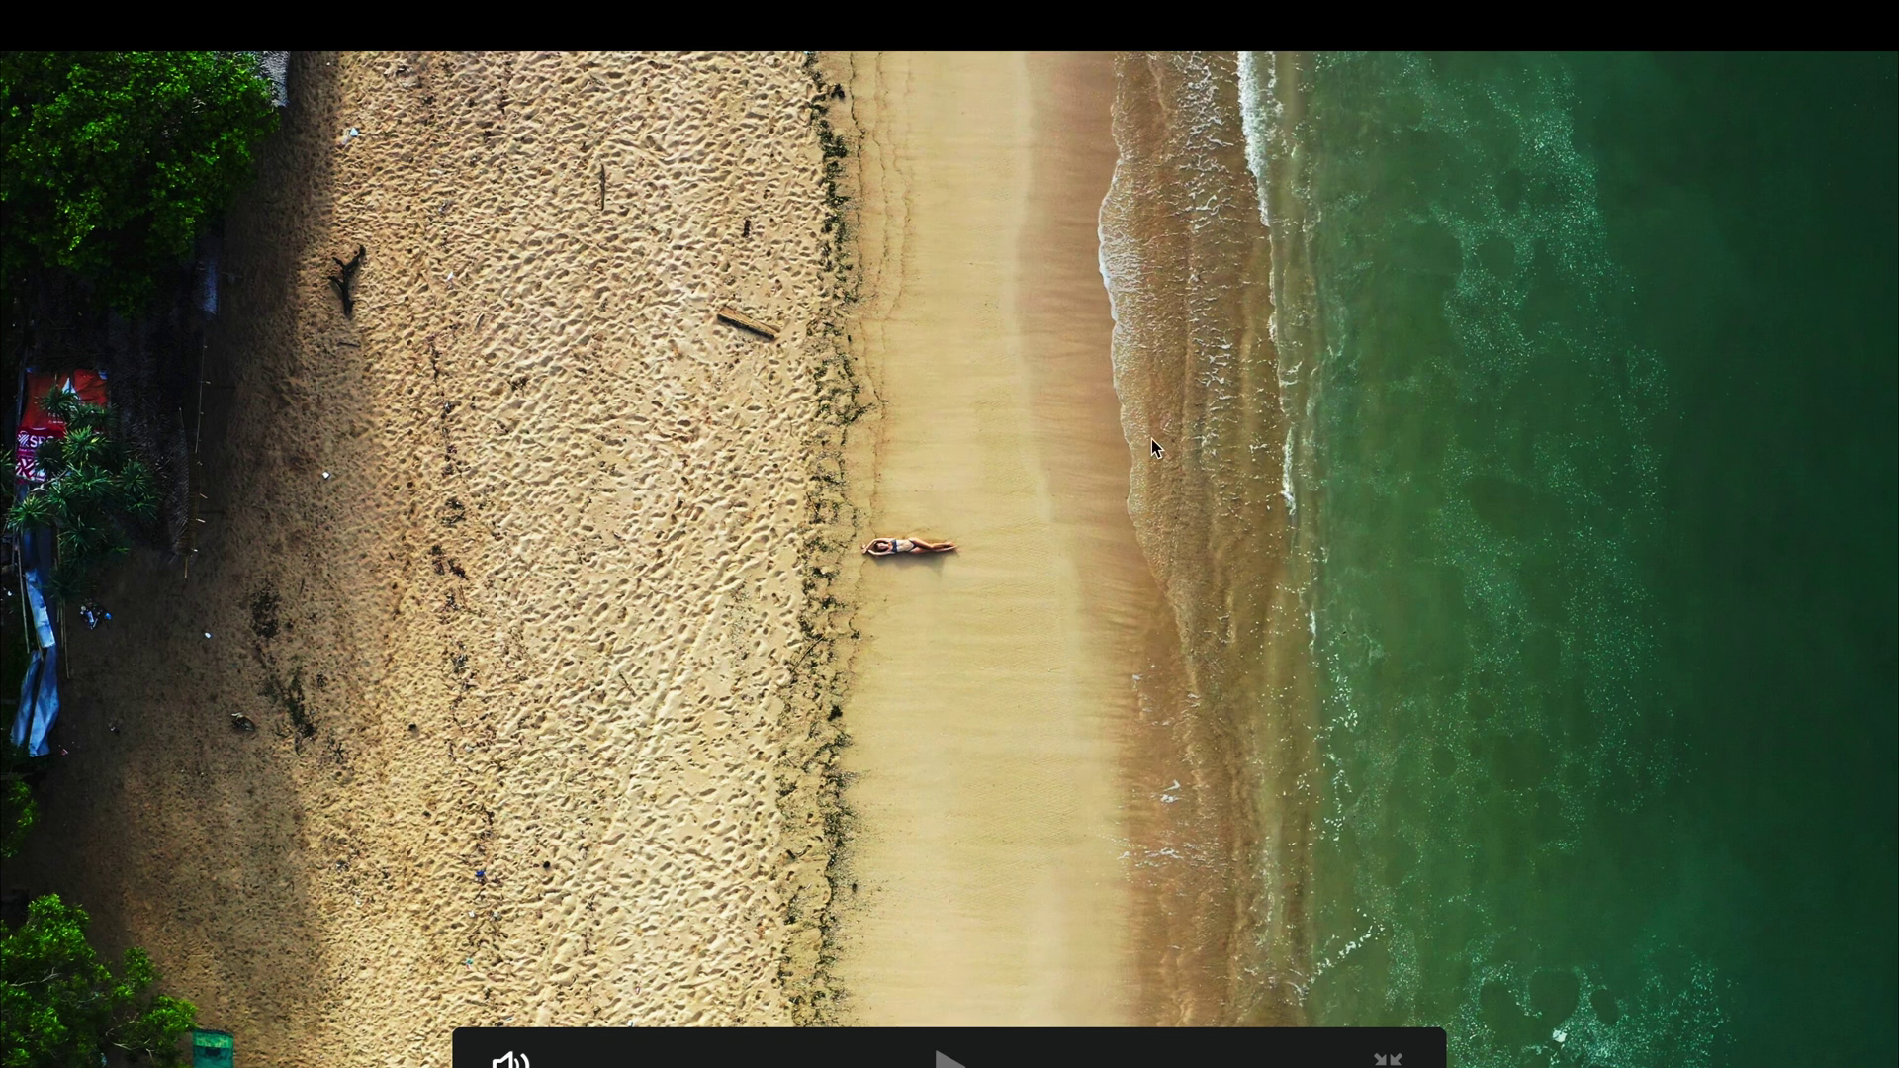
key(super+d)
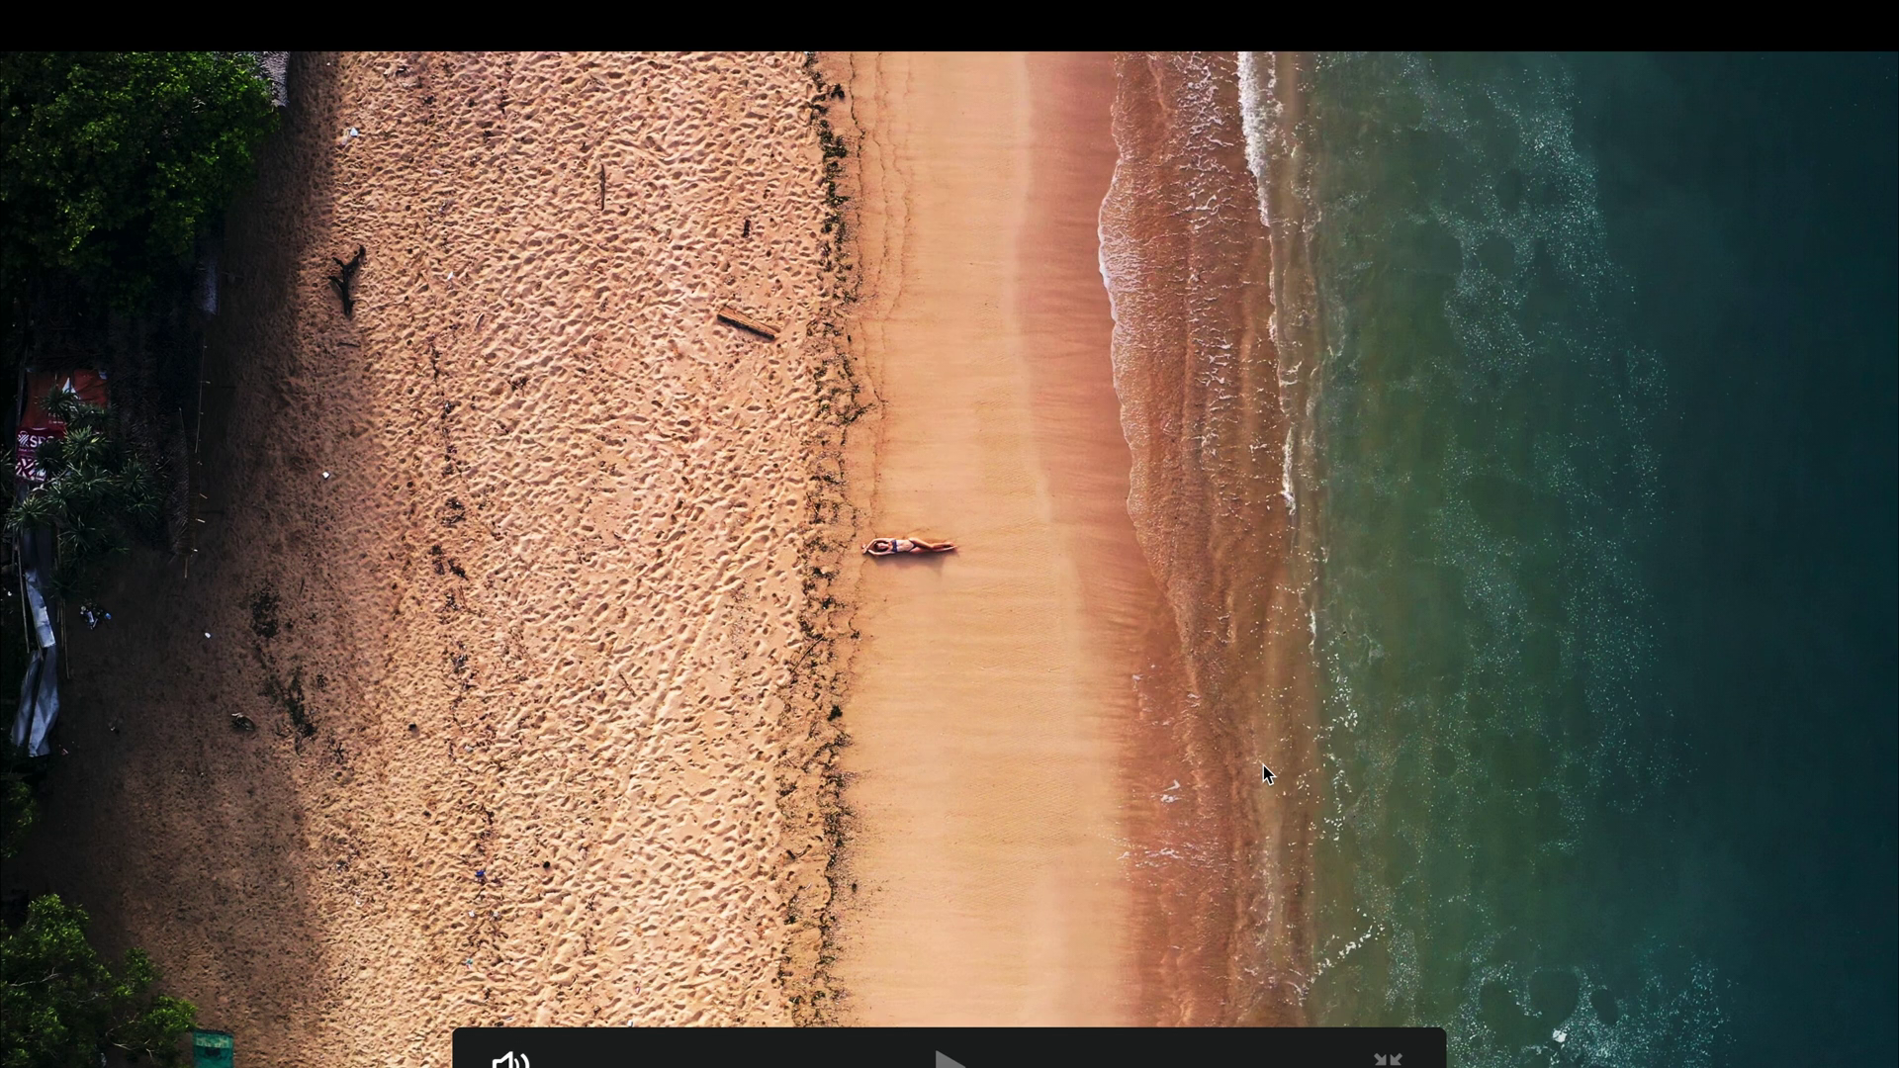
key(super+d)
key(super+d)
key(super+d)
key(super+d)
key(super+f)
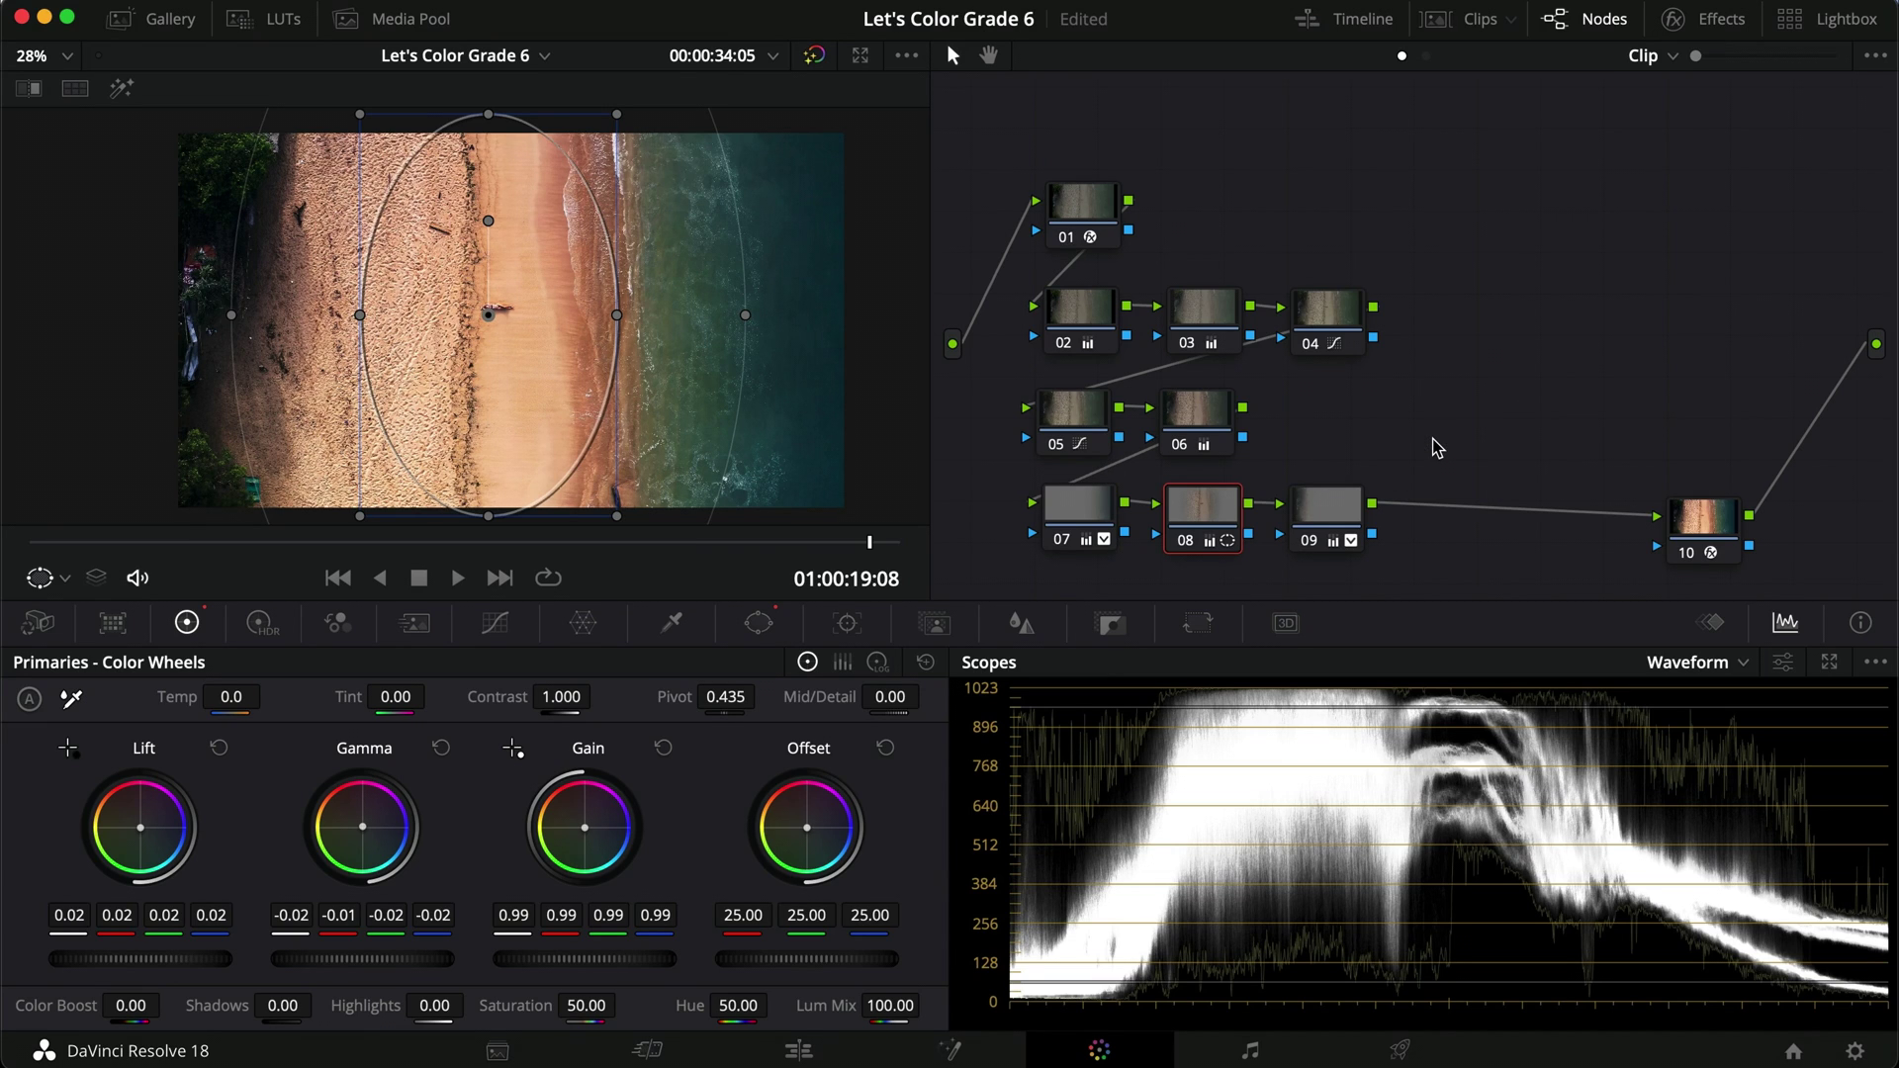
Grab a still of the graded frame into the Stills 1 album of the gallery.
click(163, 20)
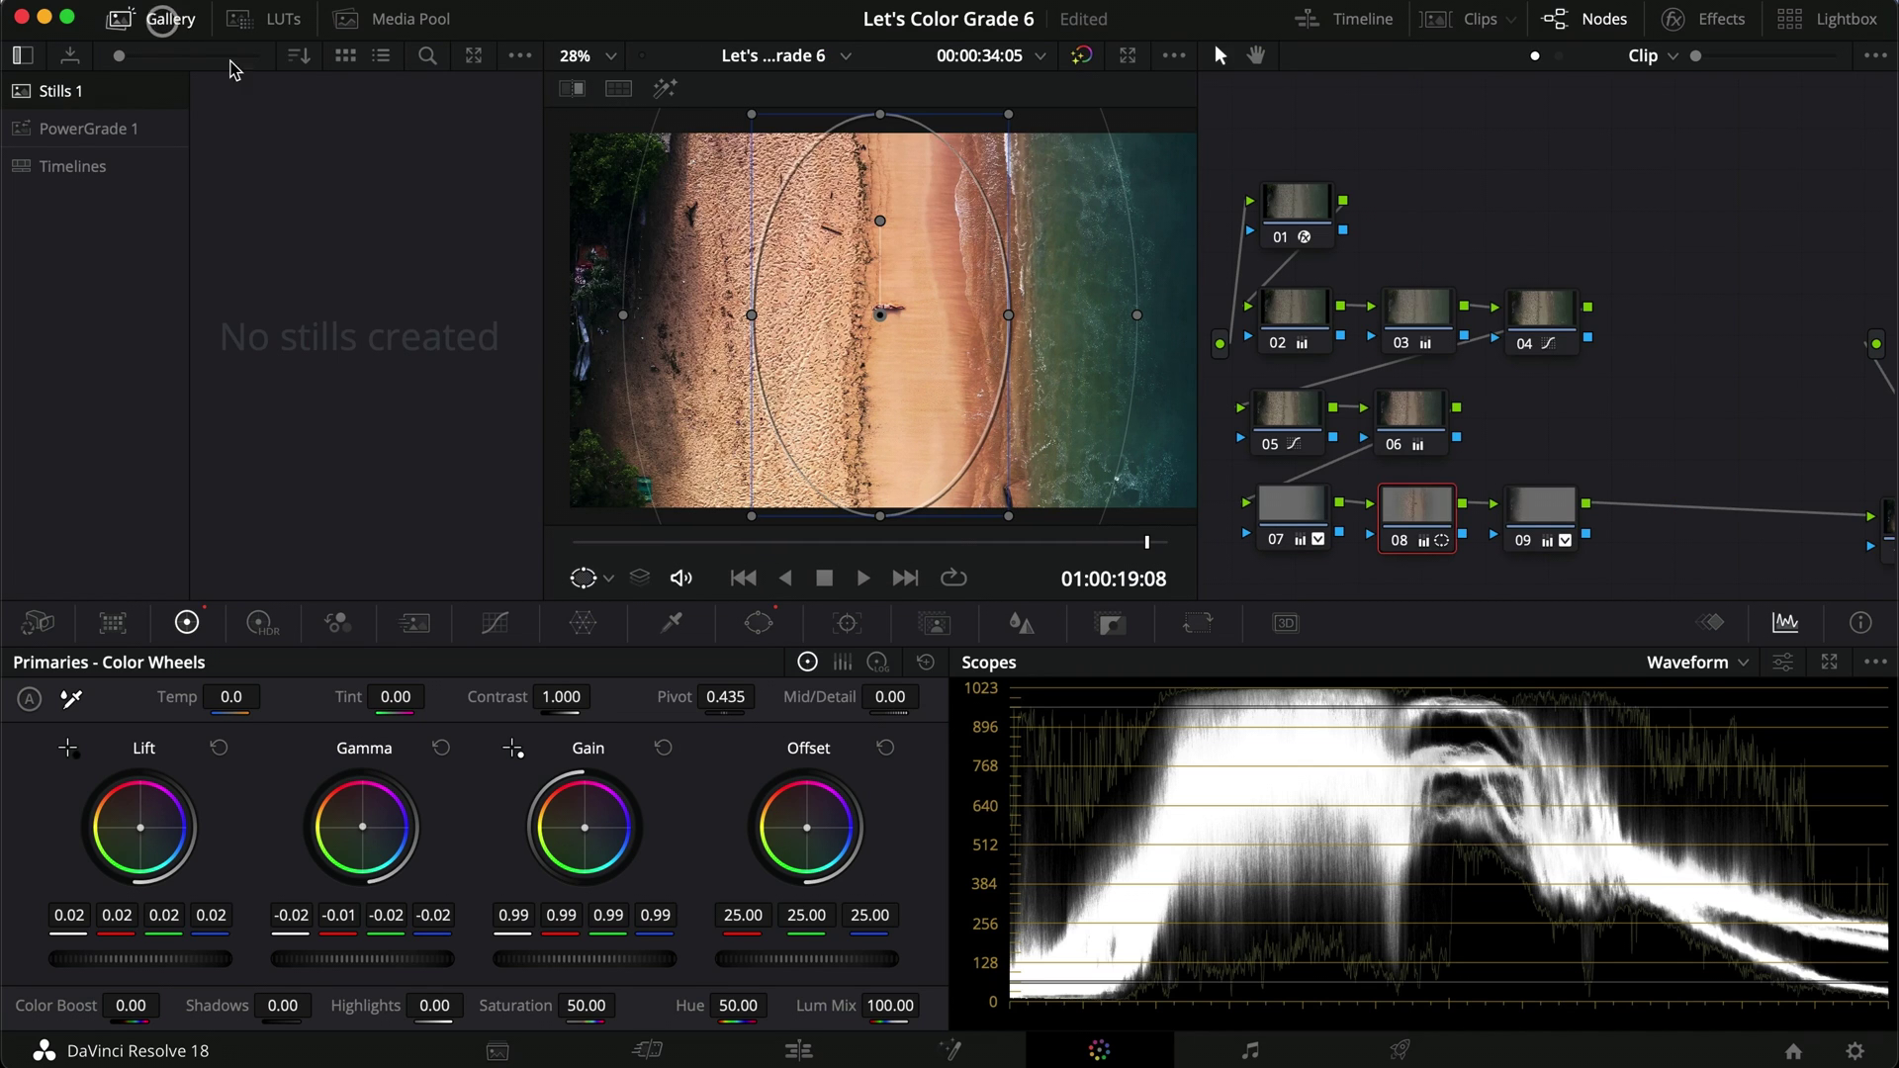
right_click(738, 292)
click(737, 313)
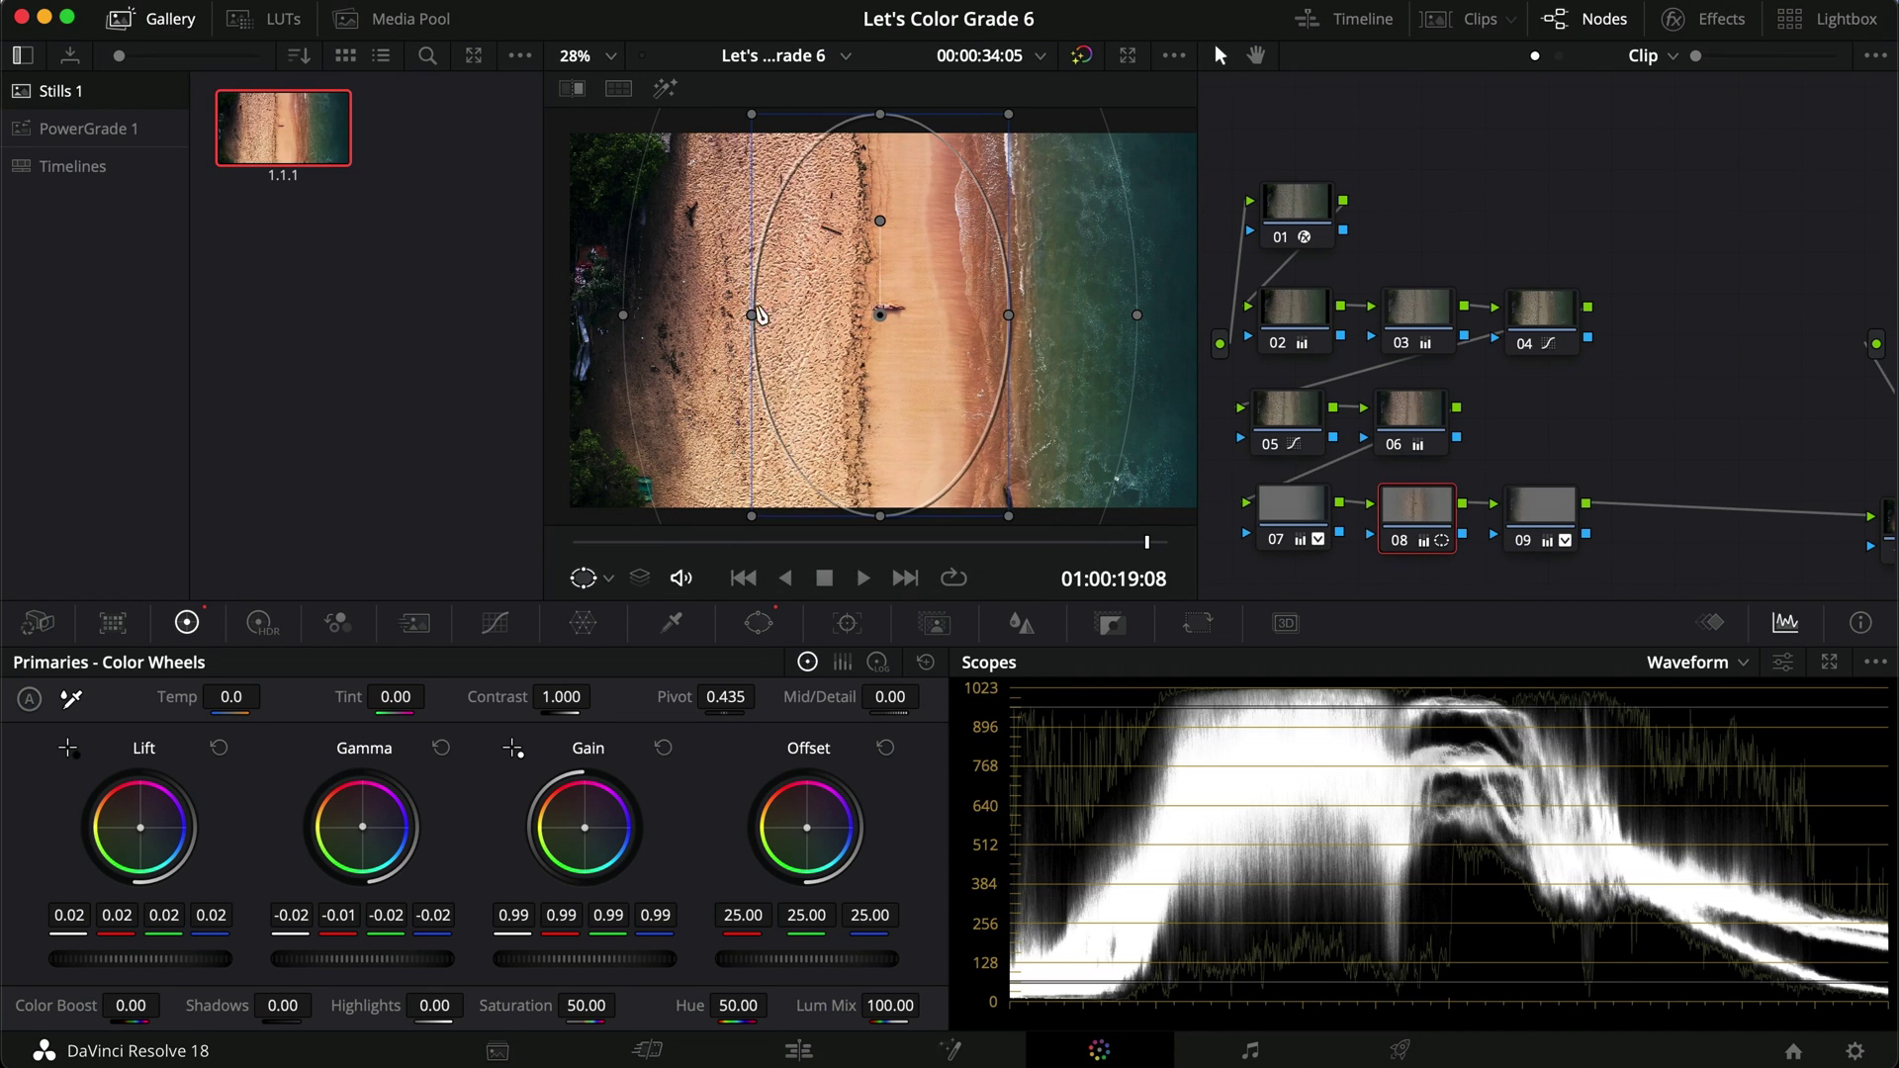
Delete nodes 02 through 09 and add three new serial nodes after node 01, arranged in a row below it.
drag(1698, 326, 1263, 500)
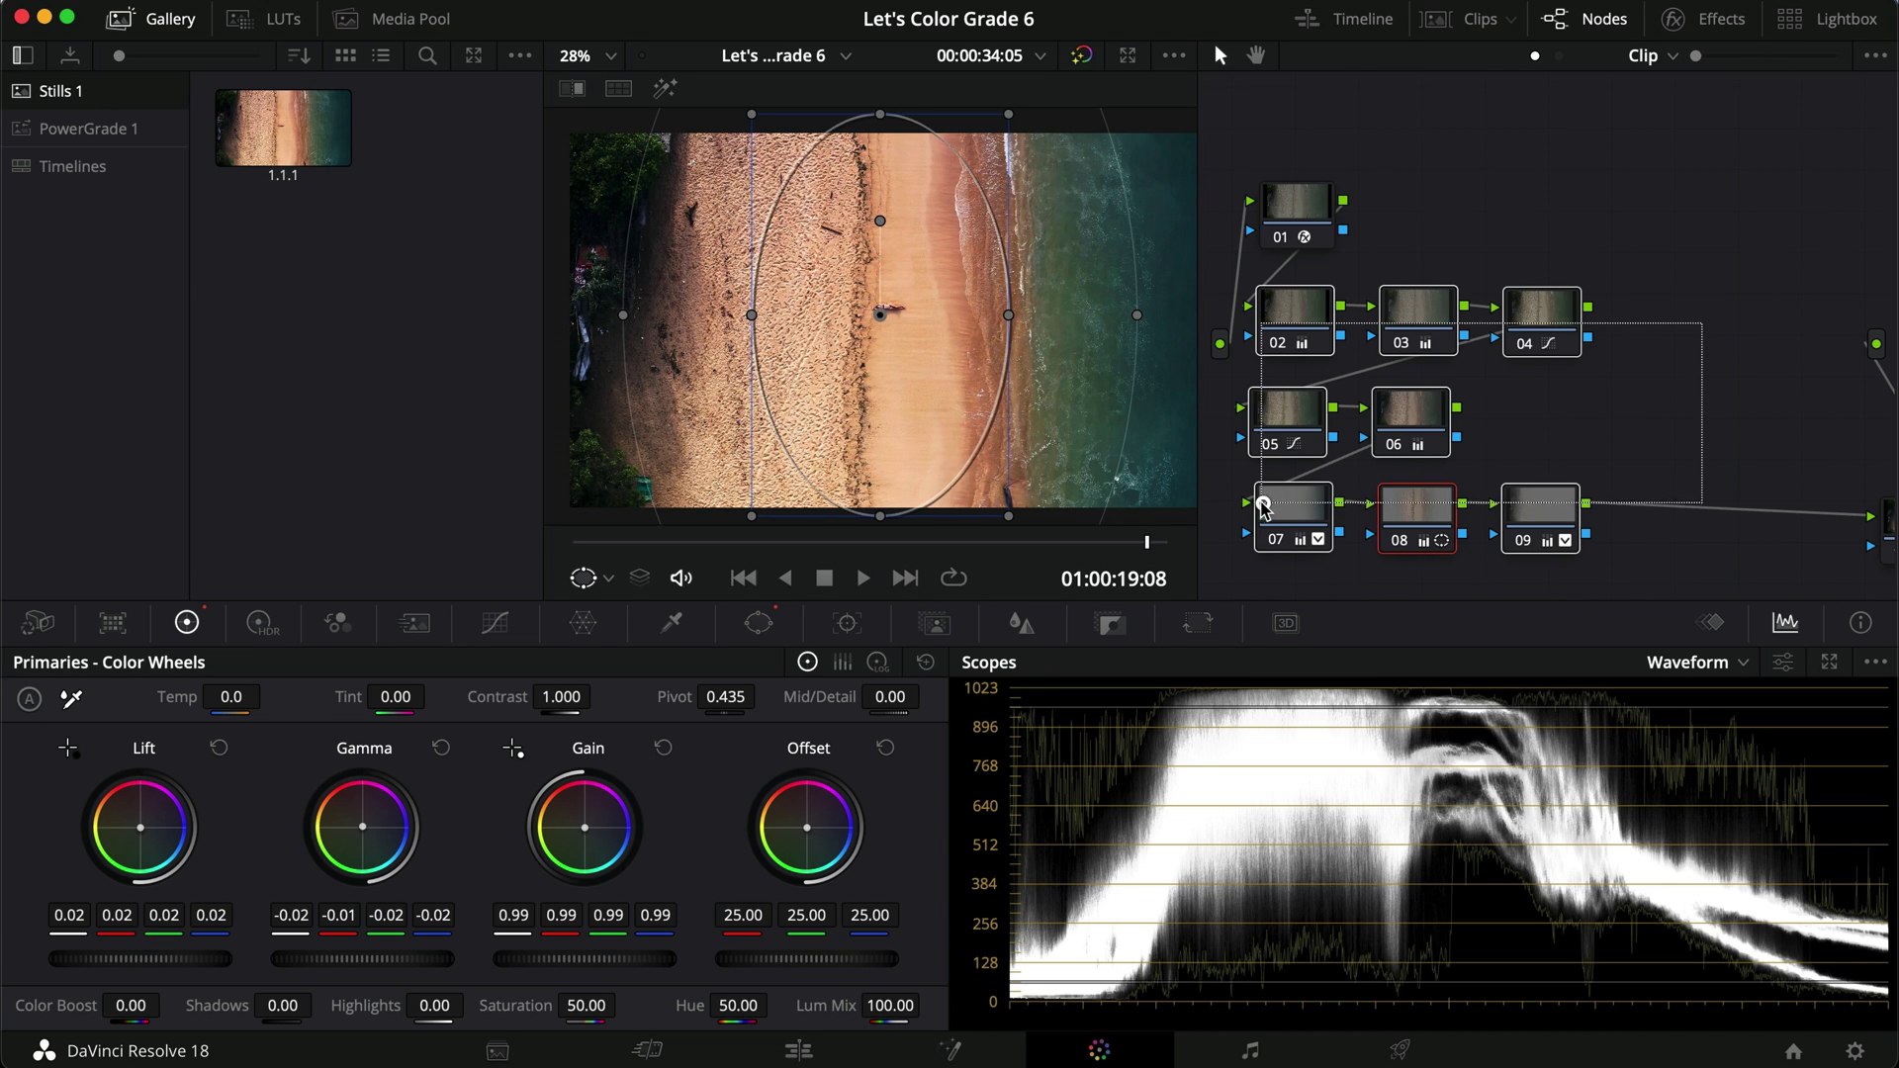
key(BackSpace)
key(alt+s)
key(alt+s)
key(alt+s)
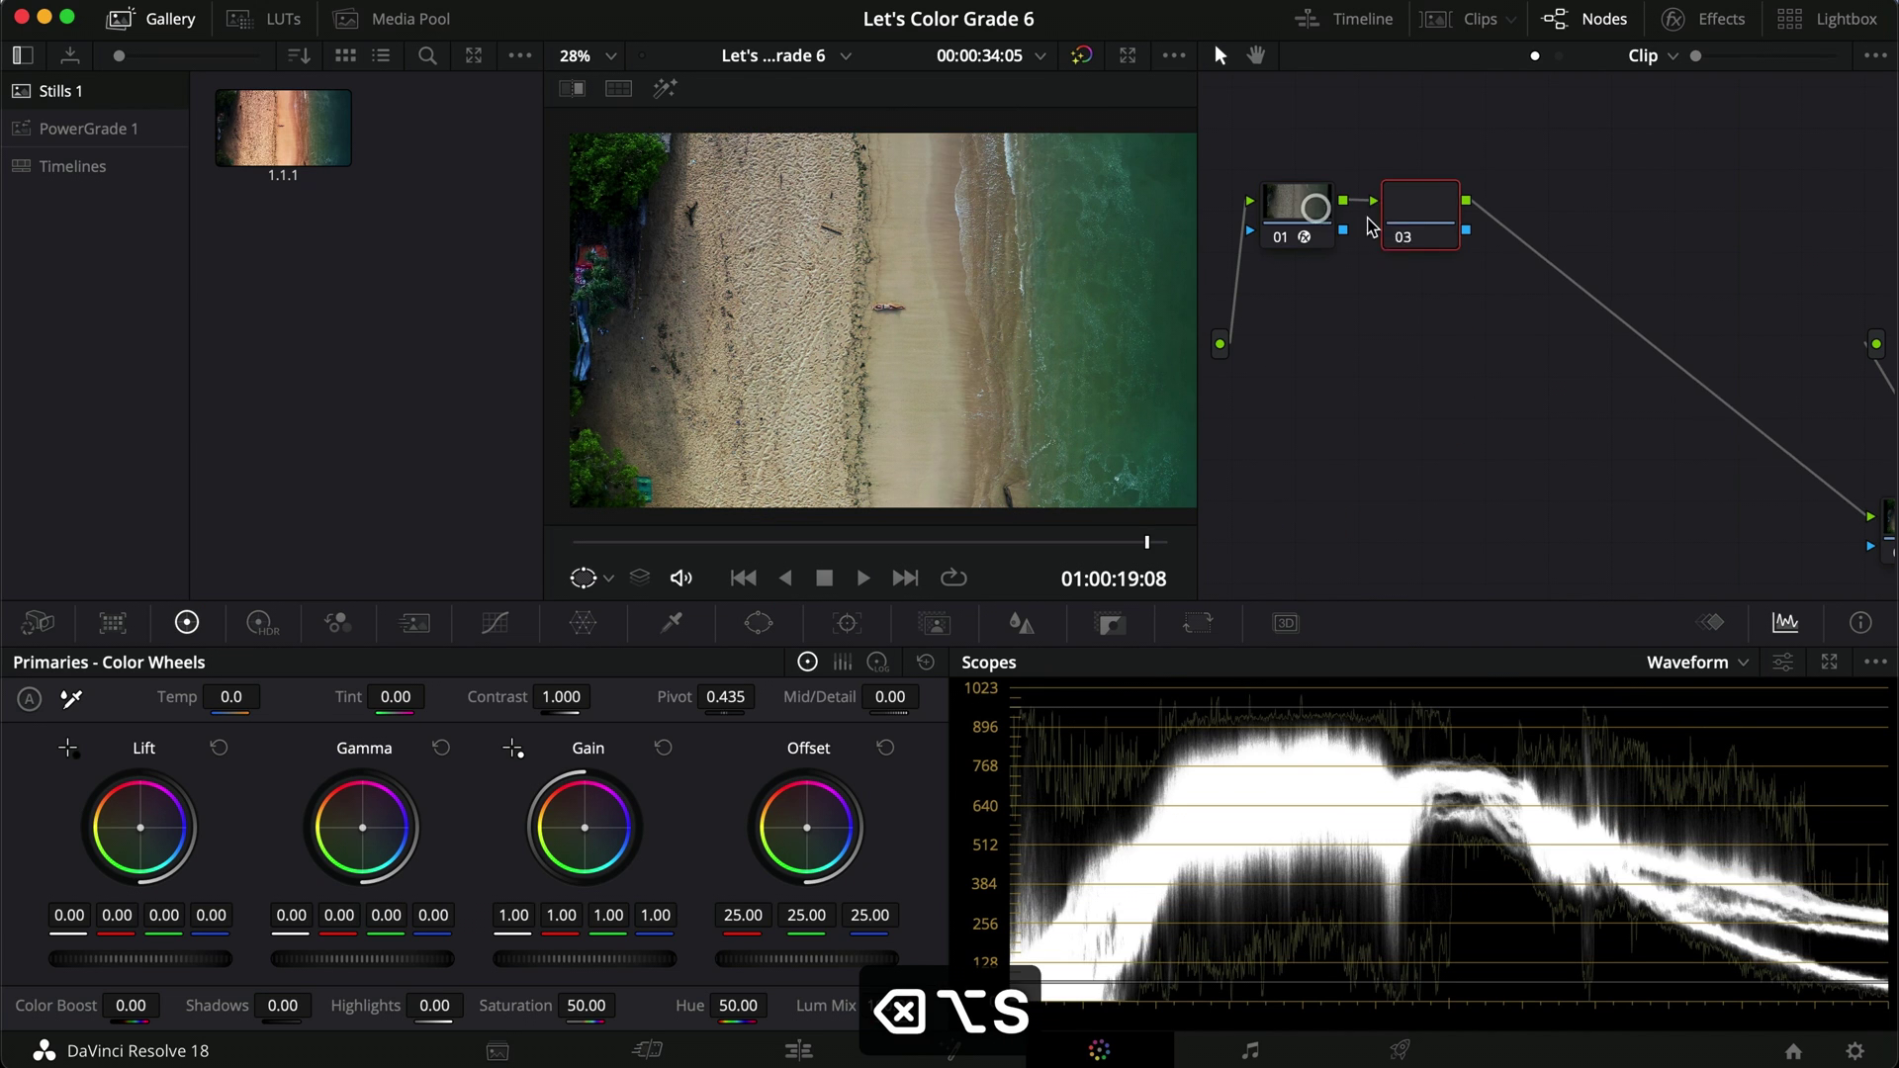
drag(1429, 248, 1294, 382)
click(1595, 234)
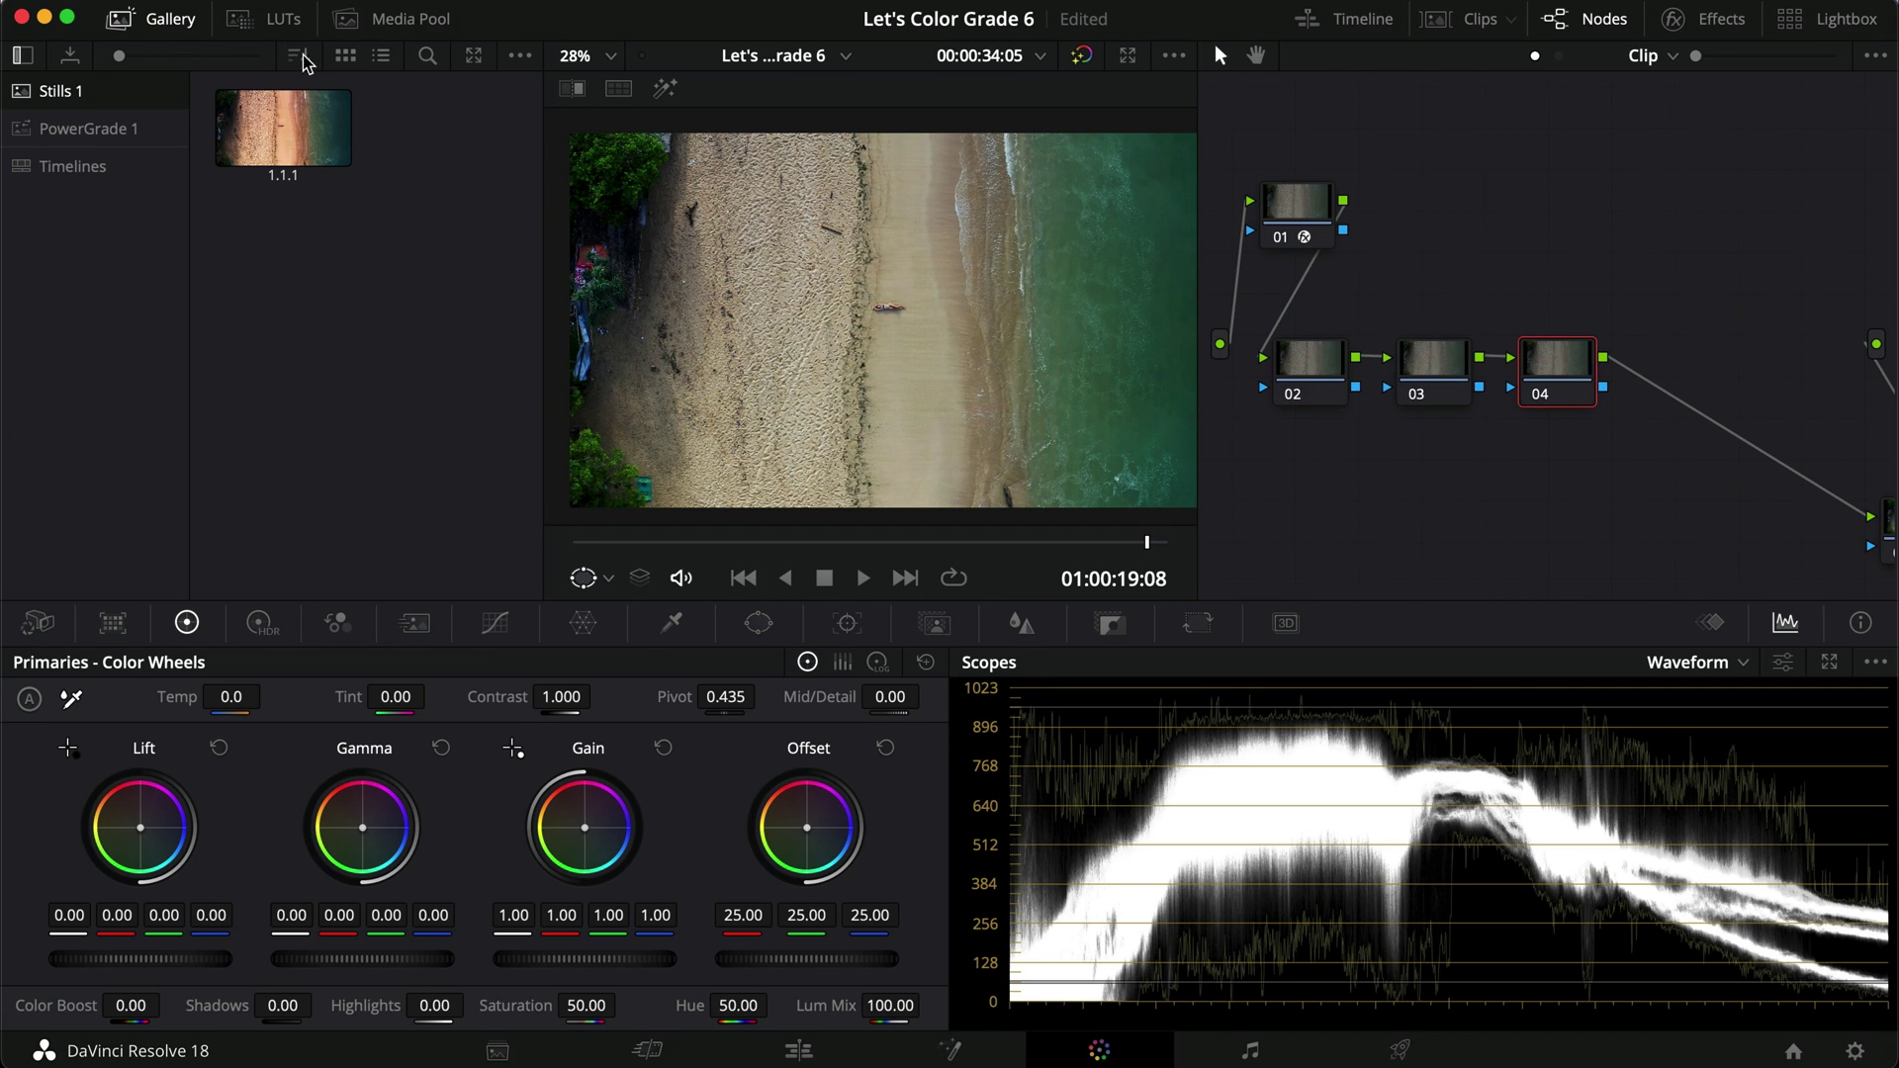
Apply the Cine 2 LOG V1 LUT to node 04 and view the frame in full screen.
click(276, 19)
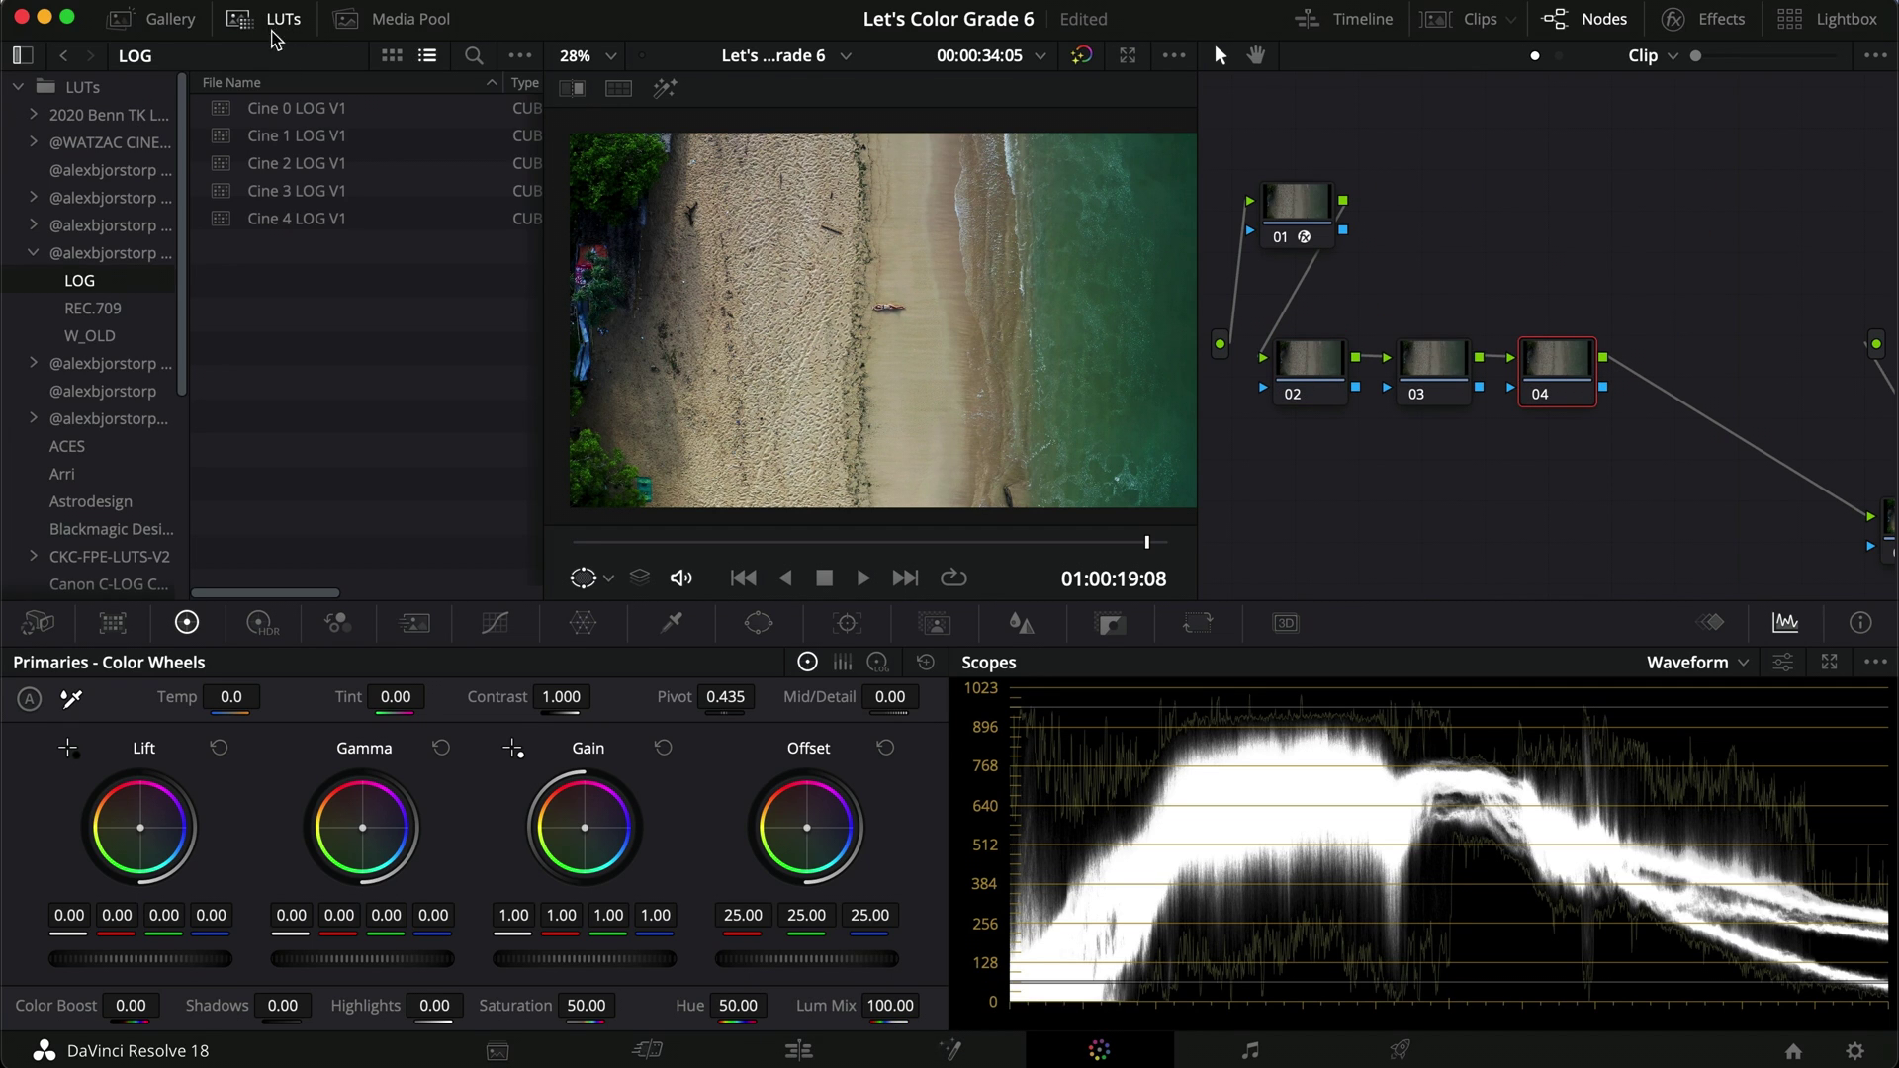
double_click(358, 161)
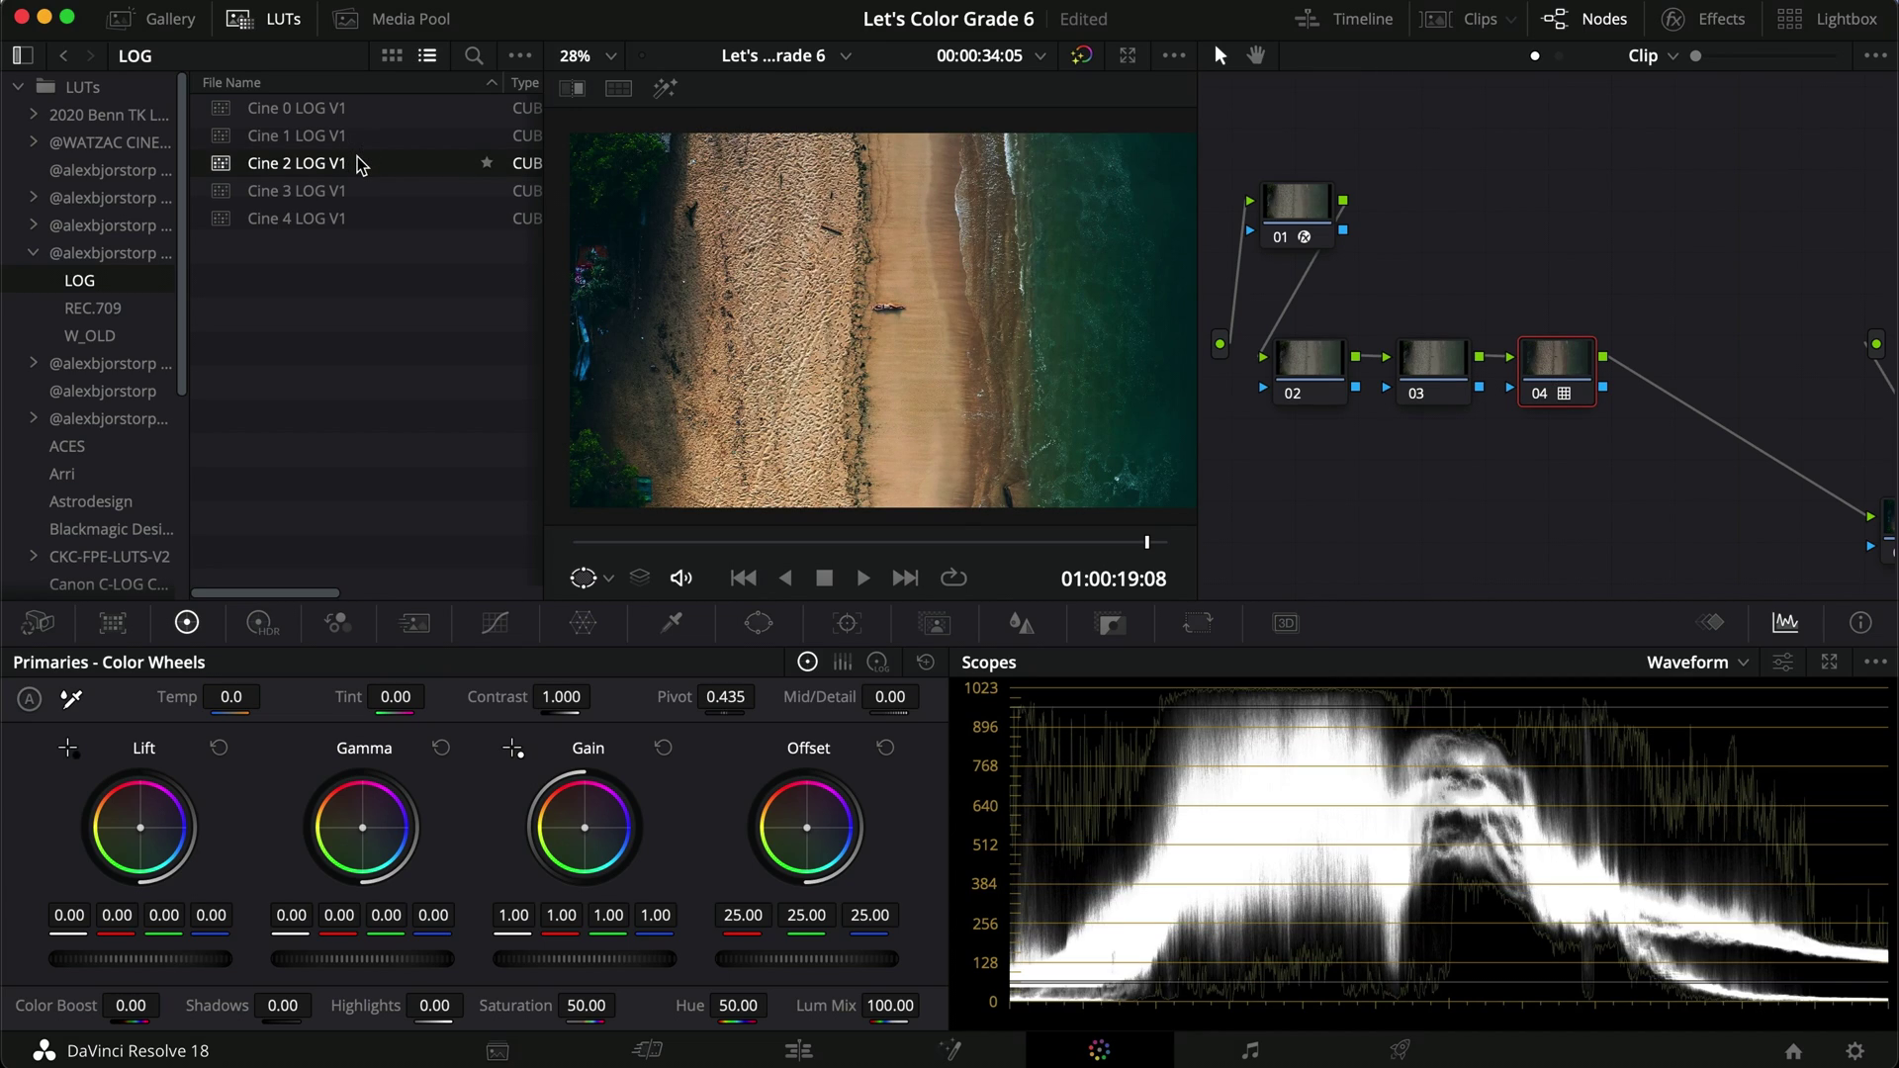
key(super+f)
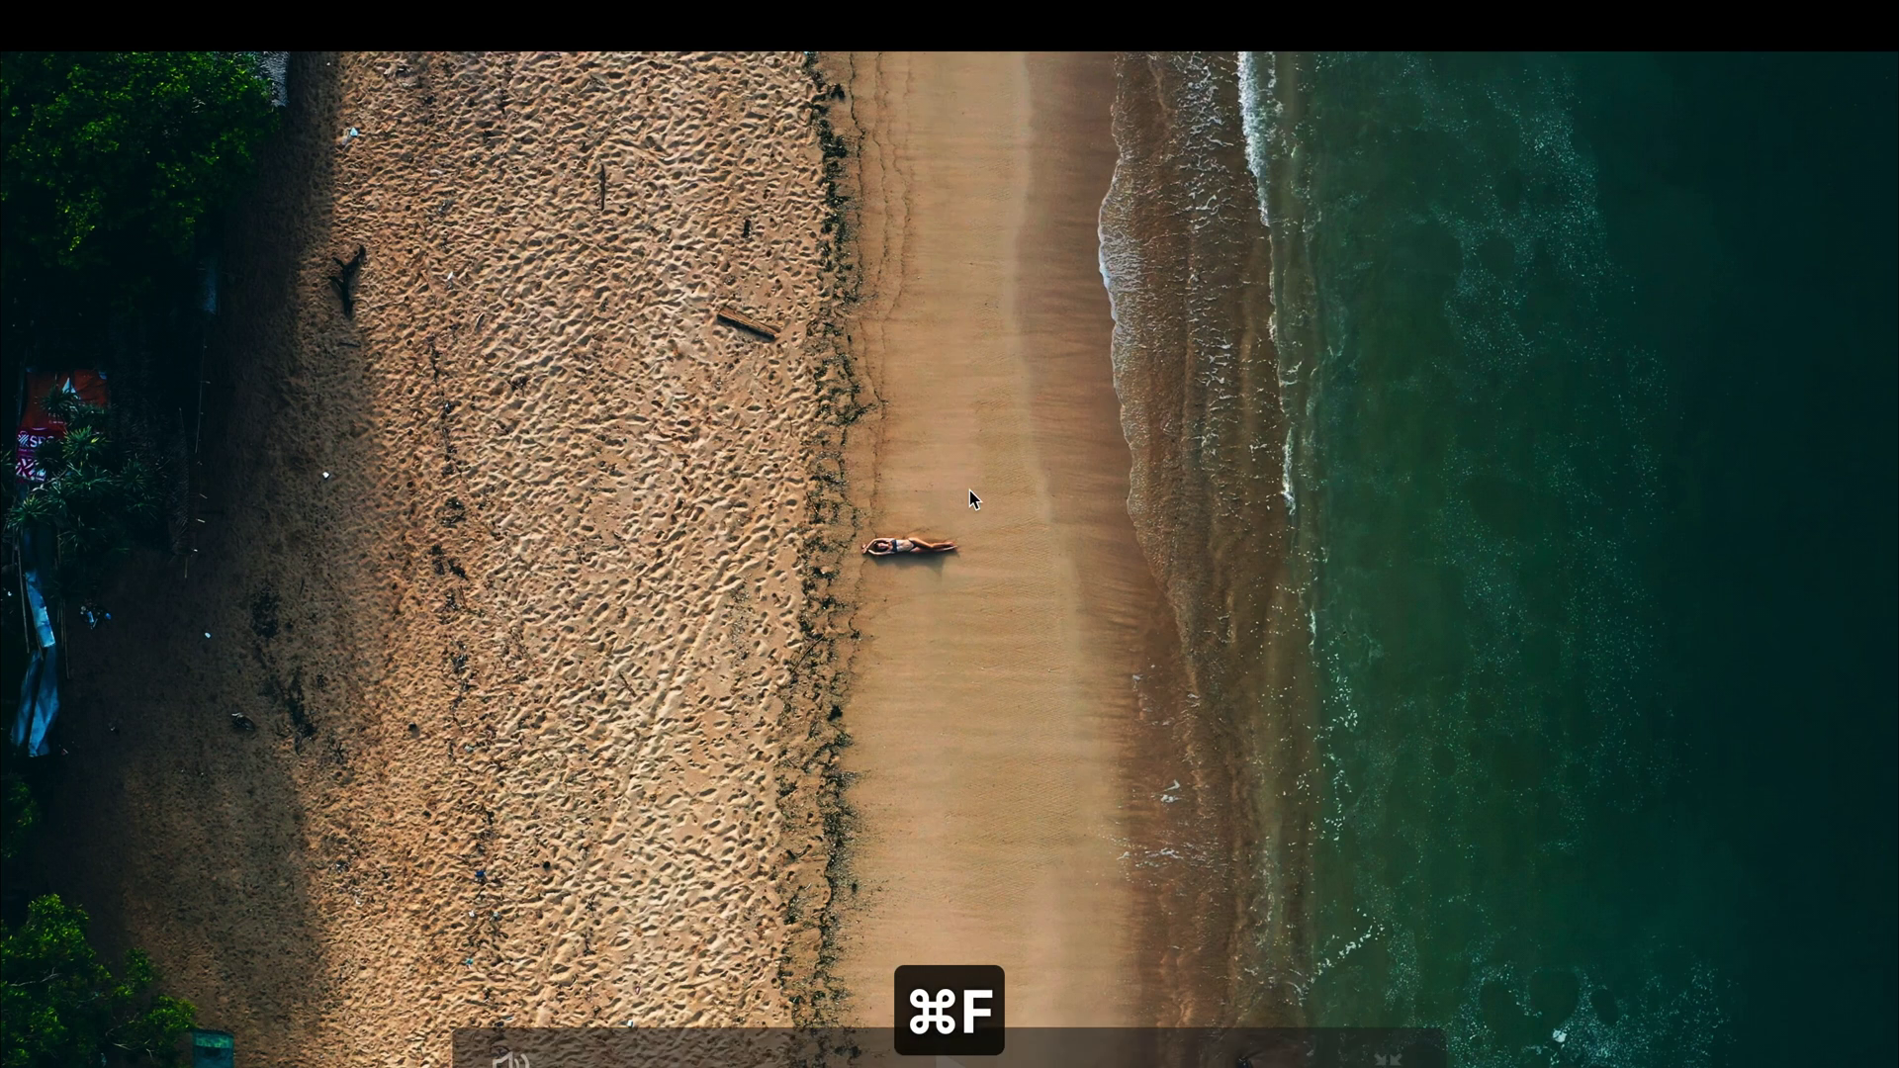
key(super+f)
On node 03, set Offset to 35.55, Lift to -0.02 and Gain to 0.95 across all channels.
click(1440, 368)
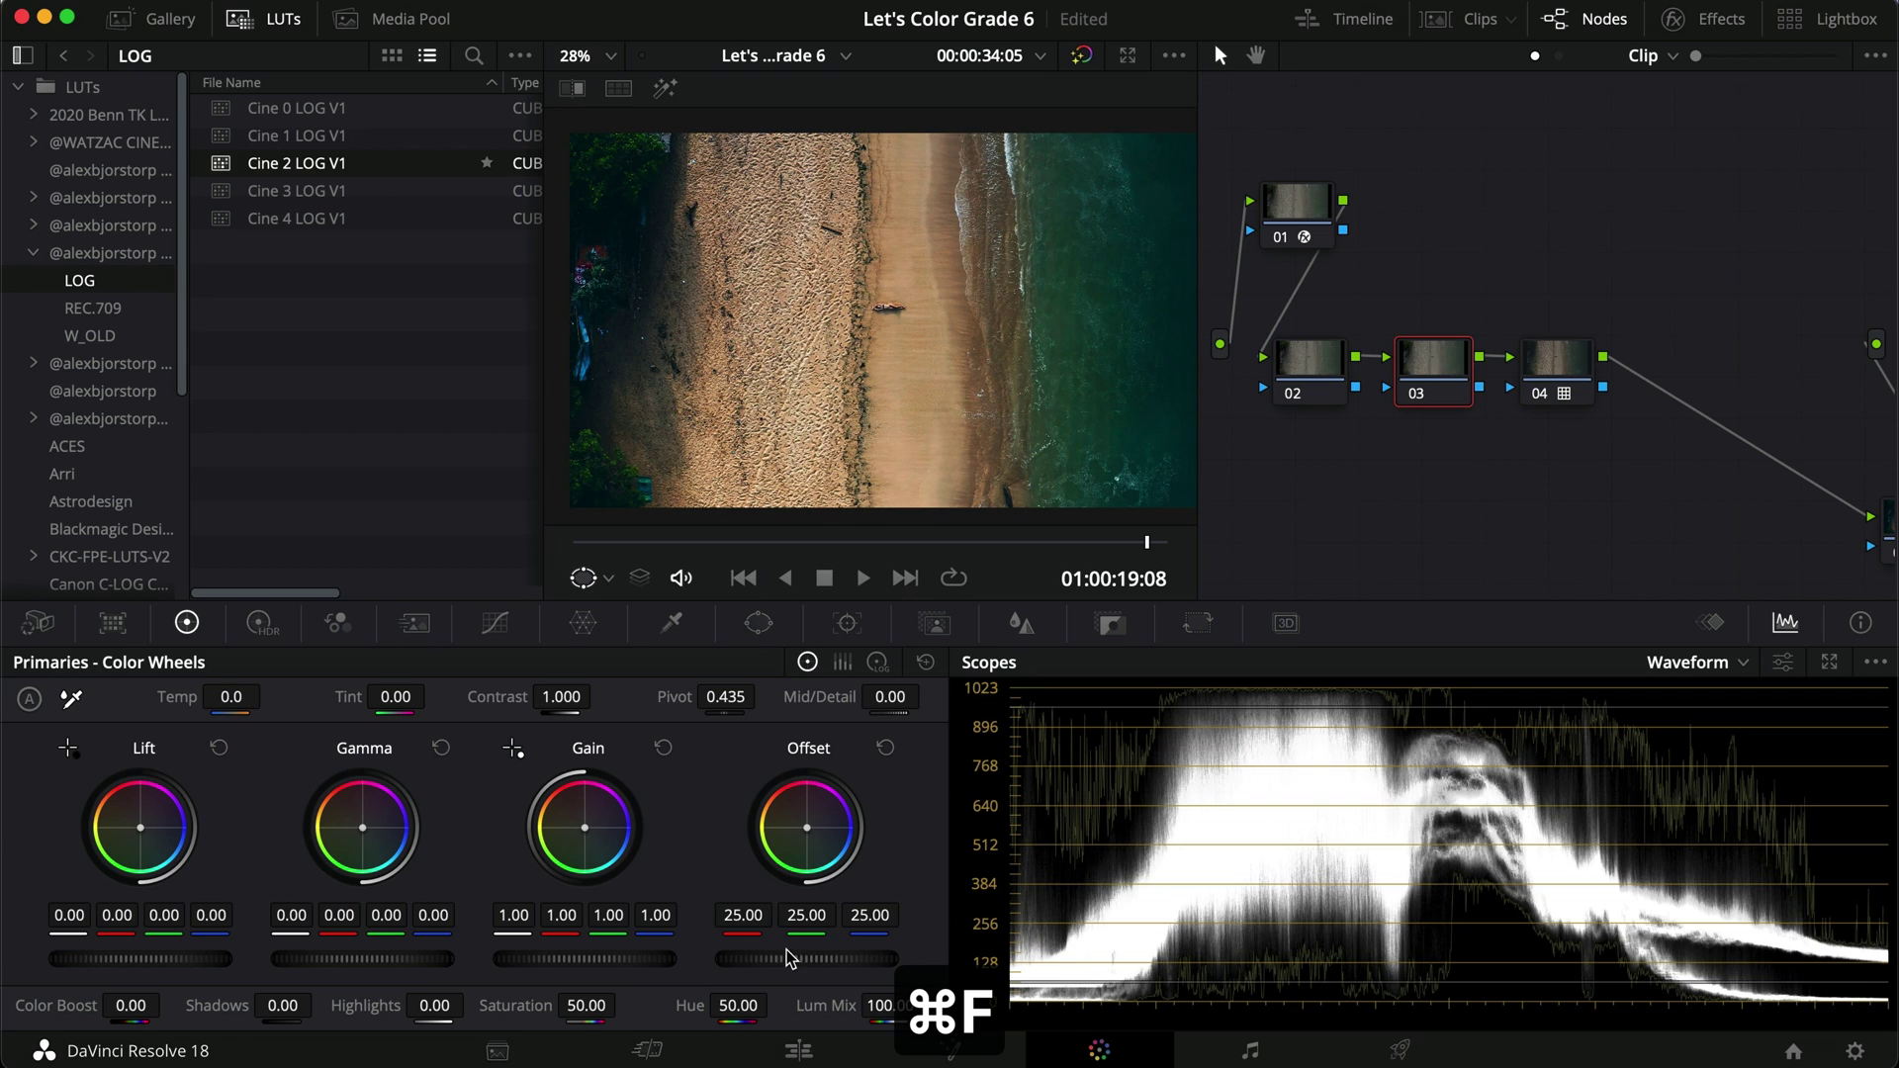
drag(762, 960, 1170, 924)
drag(158, 960, 91, 959)
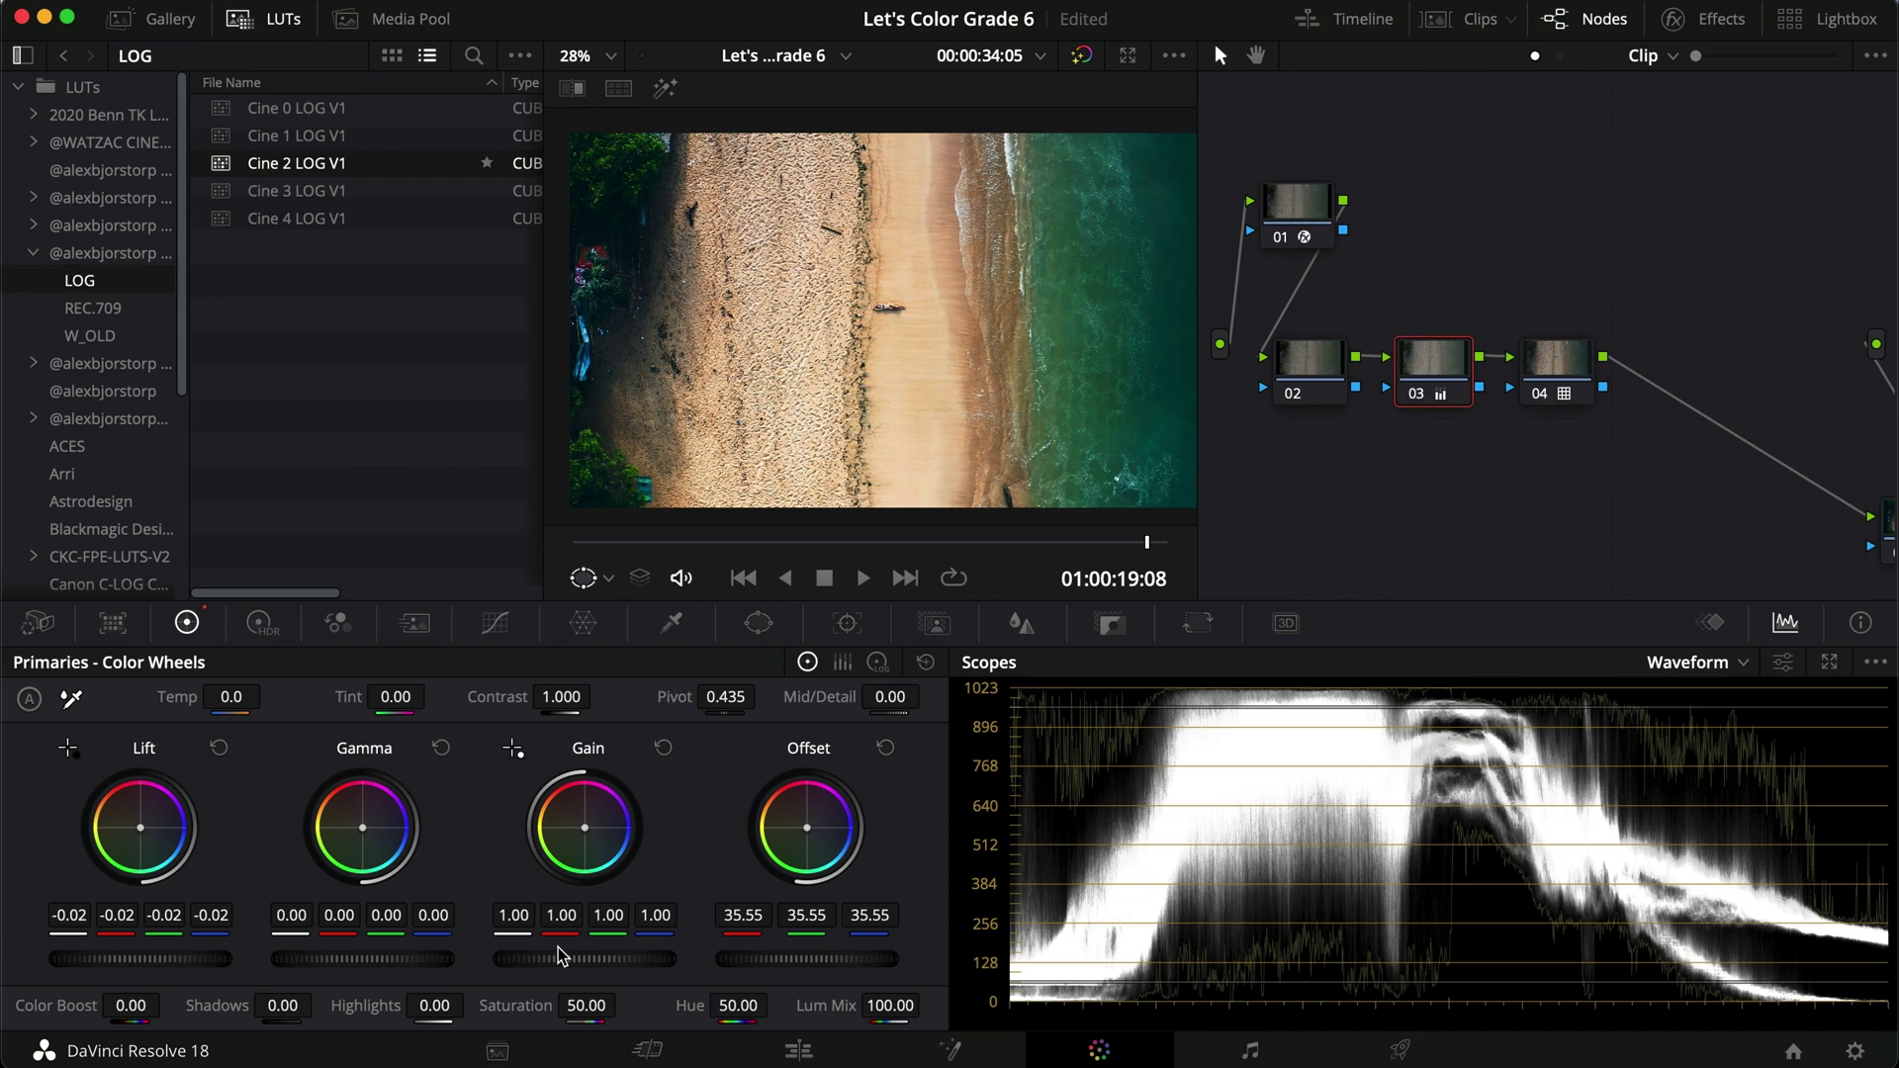
mouse_move(582, 955)
mouse_down()
mouse_move(527, 957)
mouse_move(605, 964)
mouse_up()
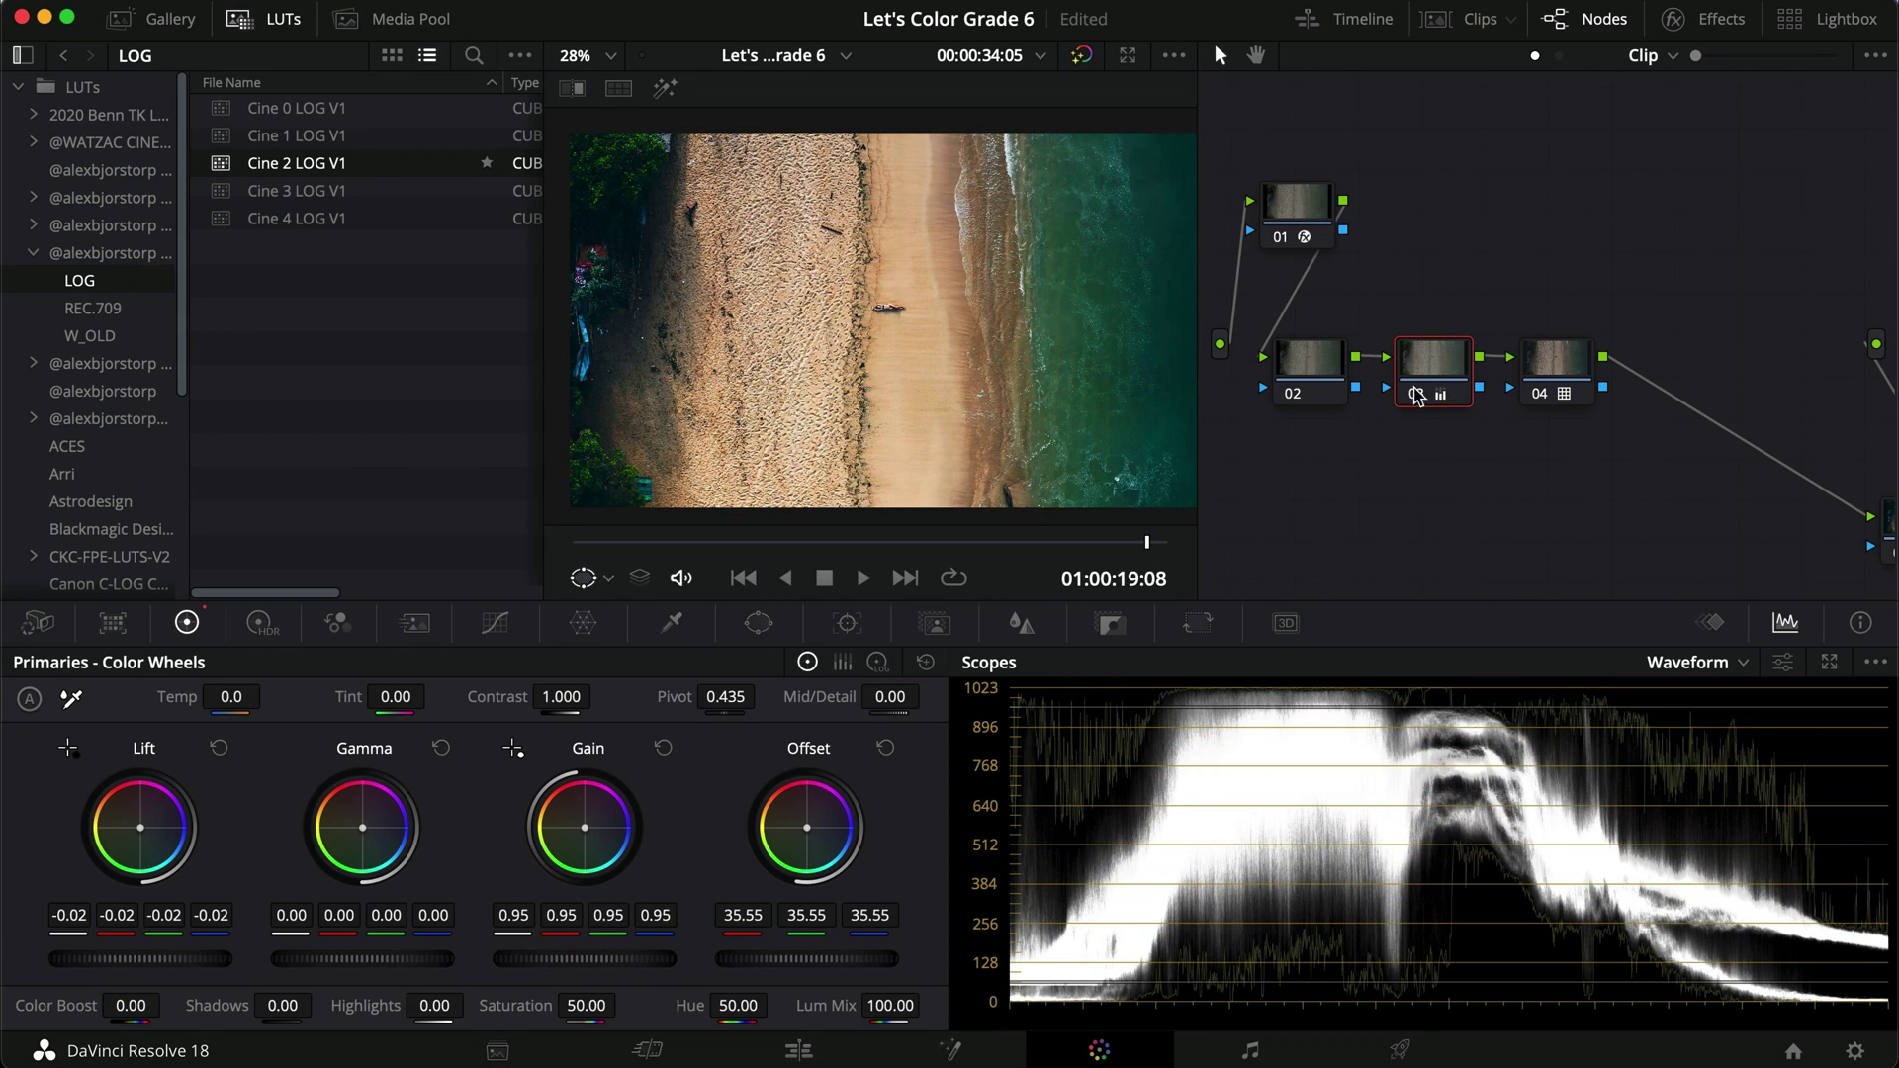
Review the LUT grade in full screen, comparing node 04 off and on and playing back the clip.
key(super+f)
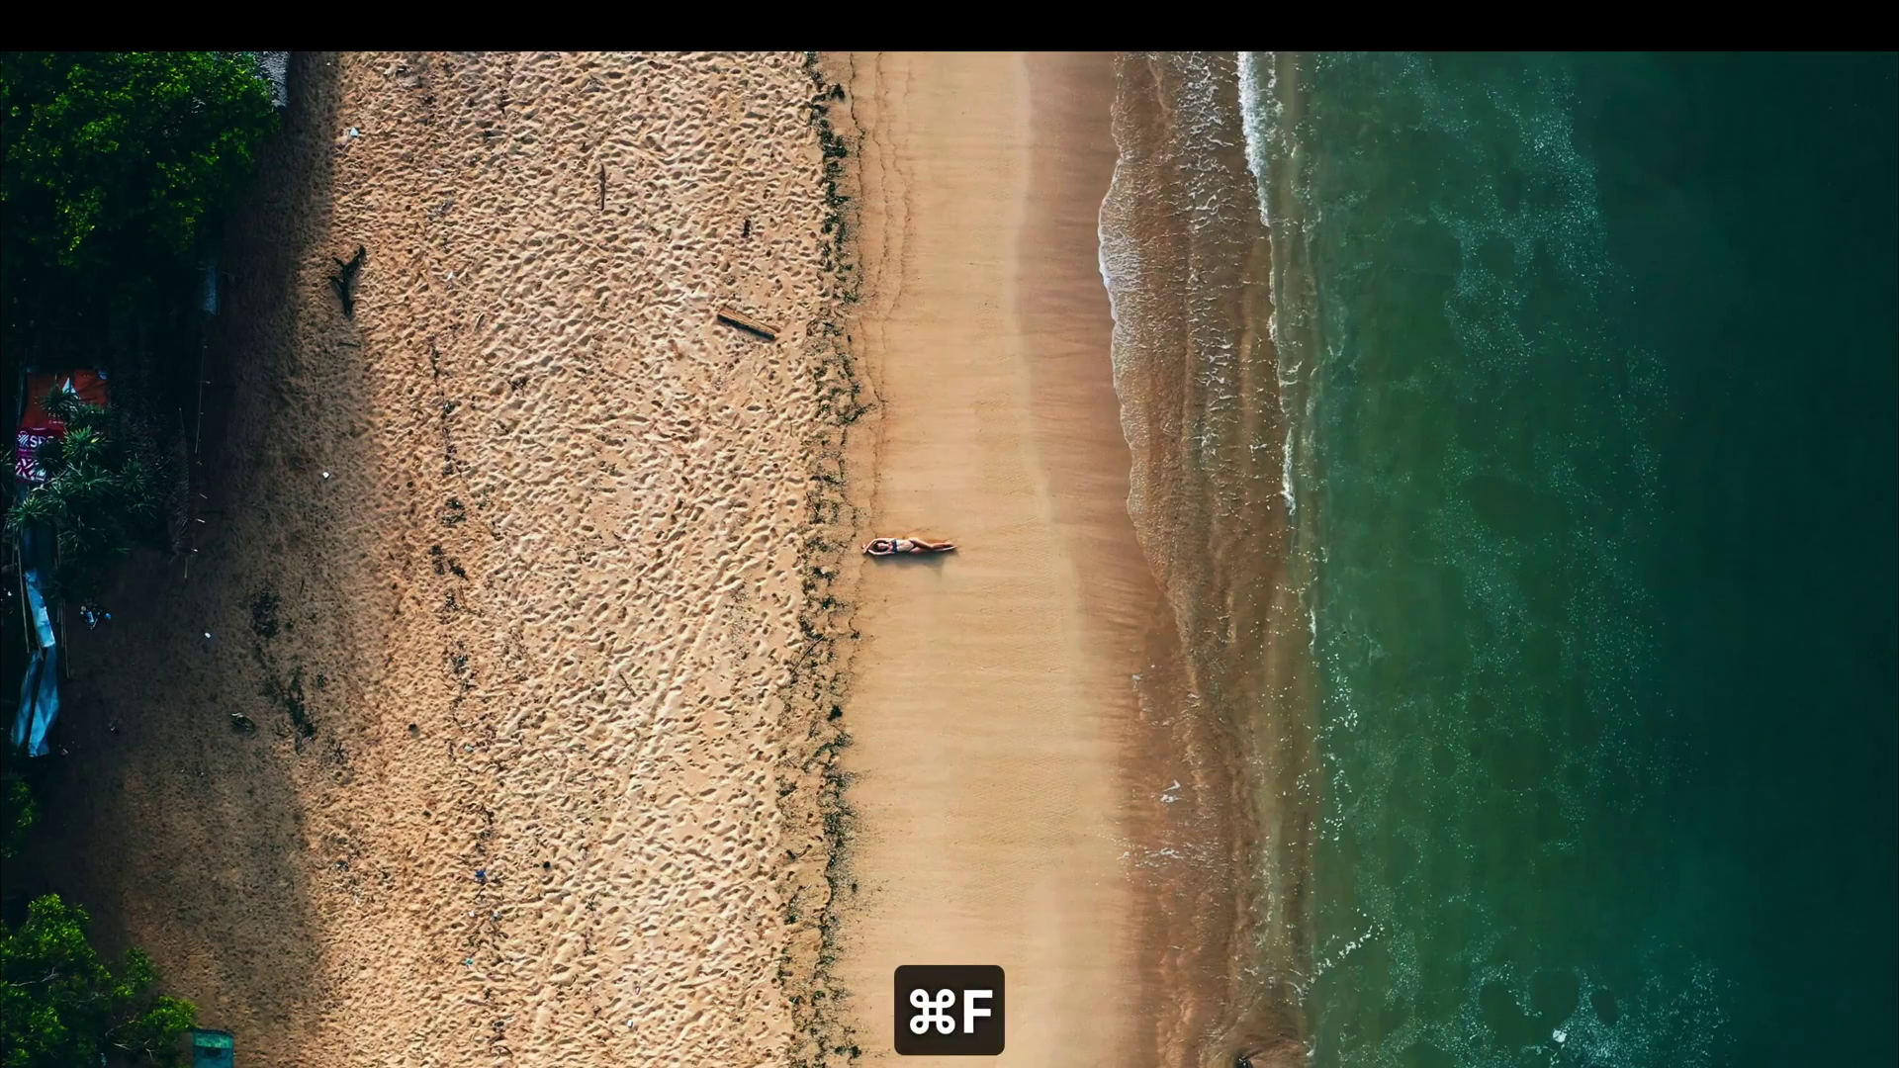
key(super+f)
key(super+f)
key(super+d)
key(super+d)
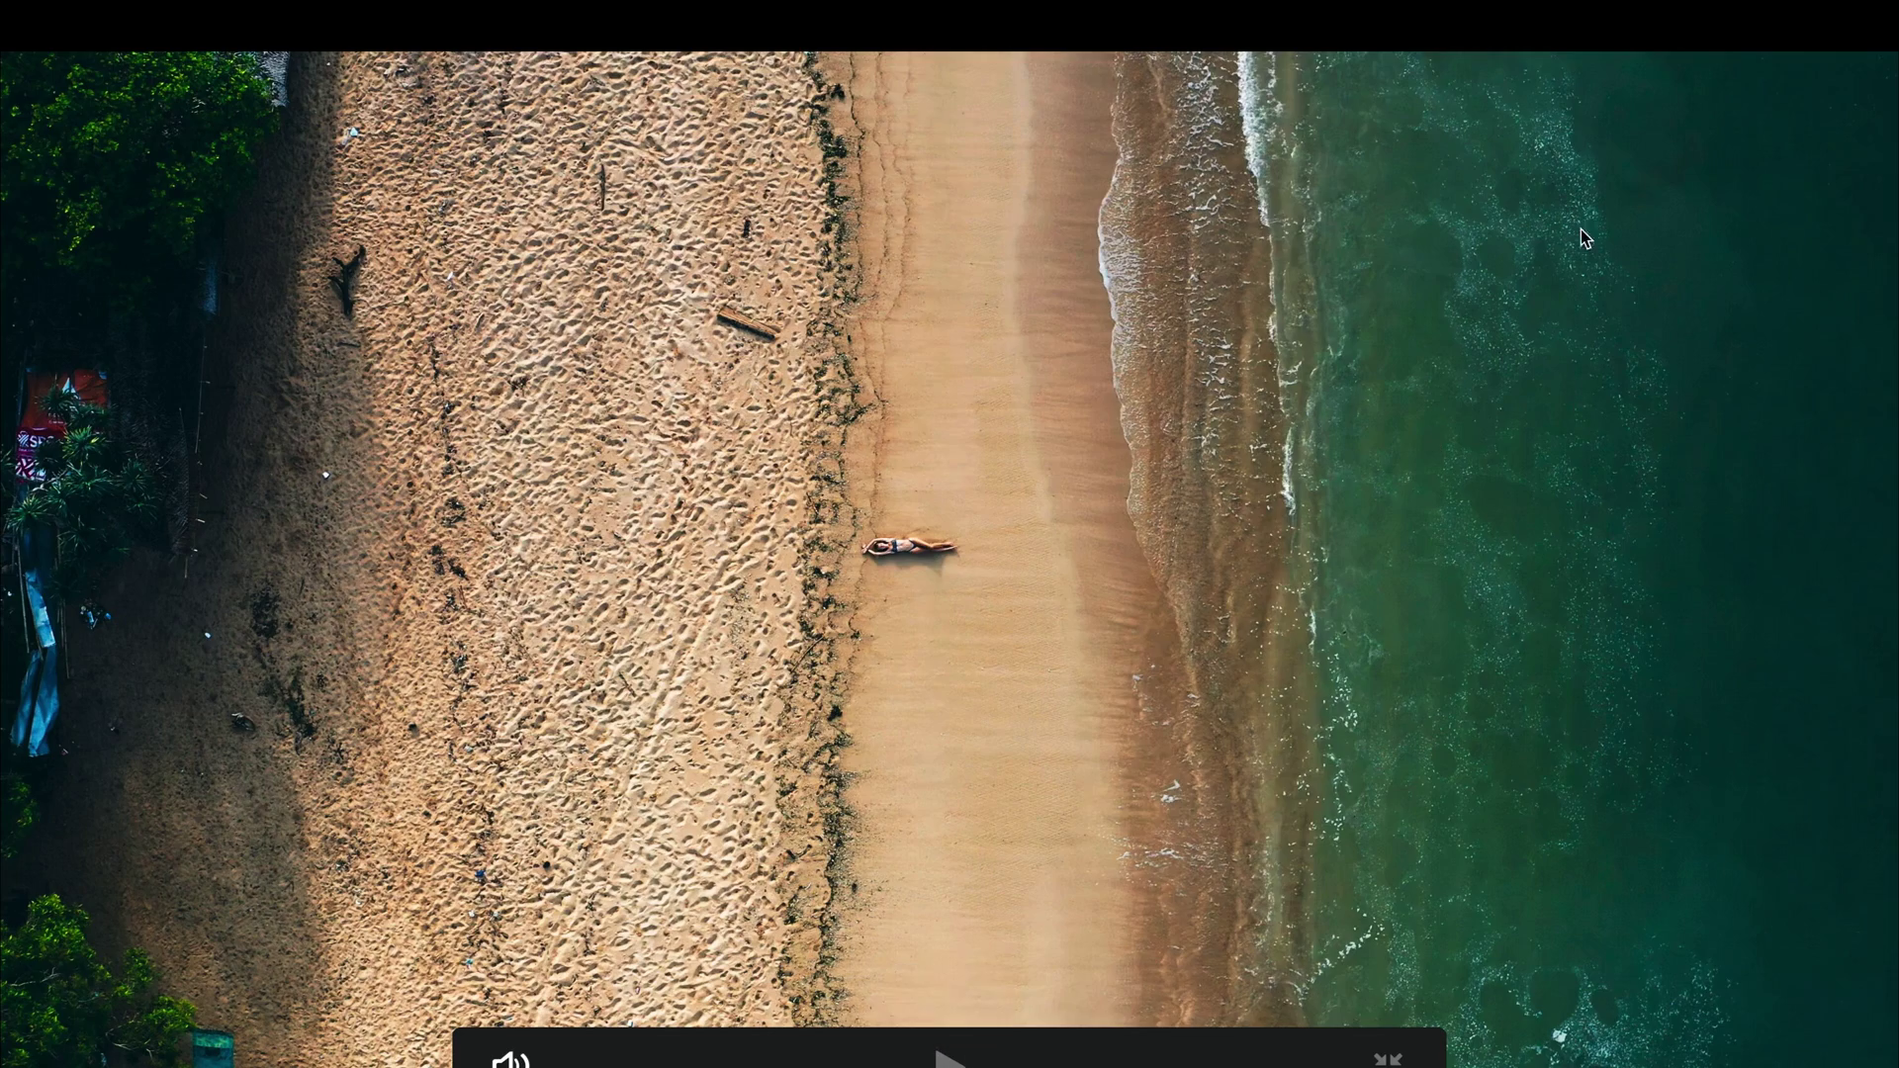
key(space)
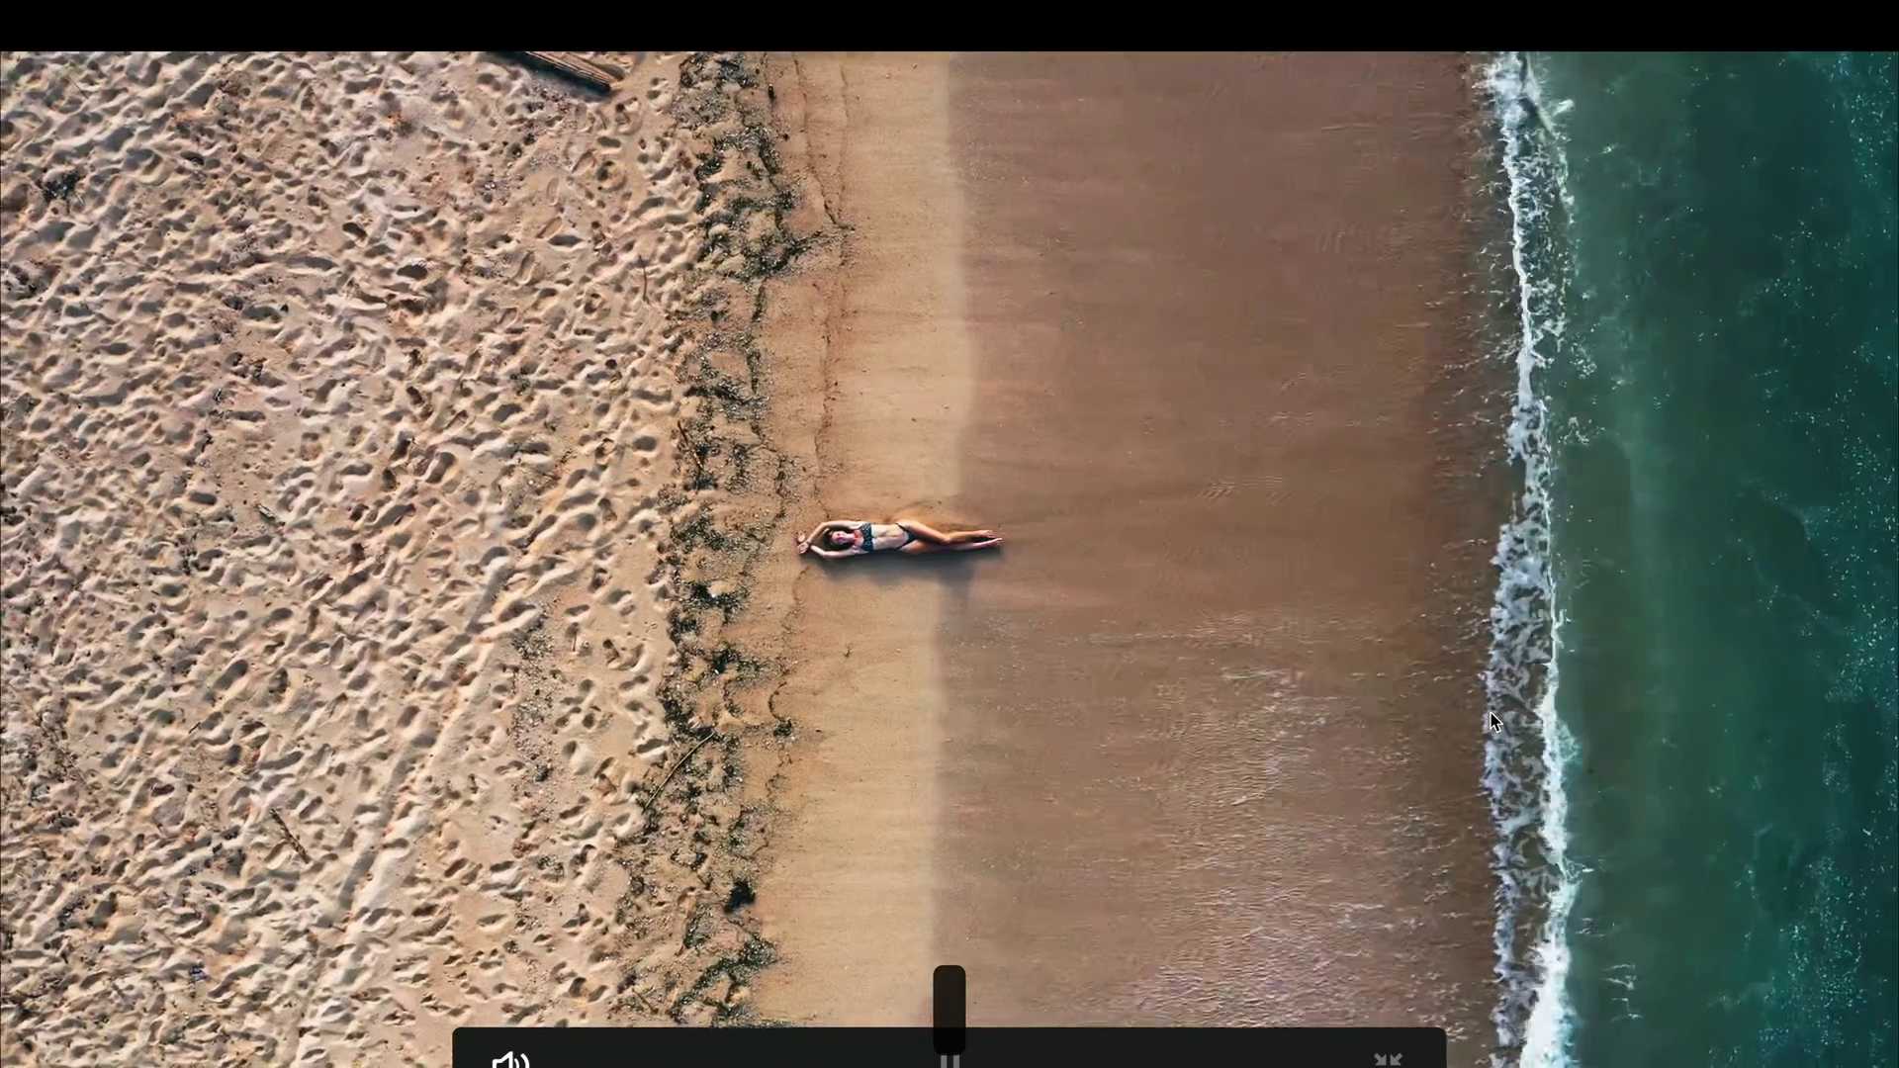
key(space)
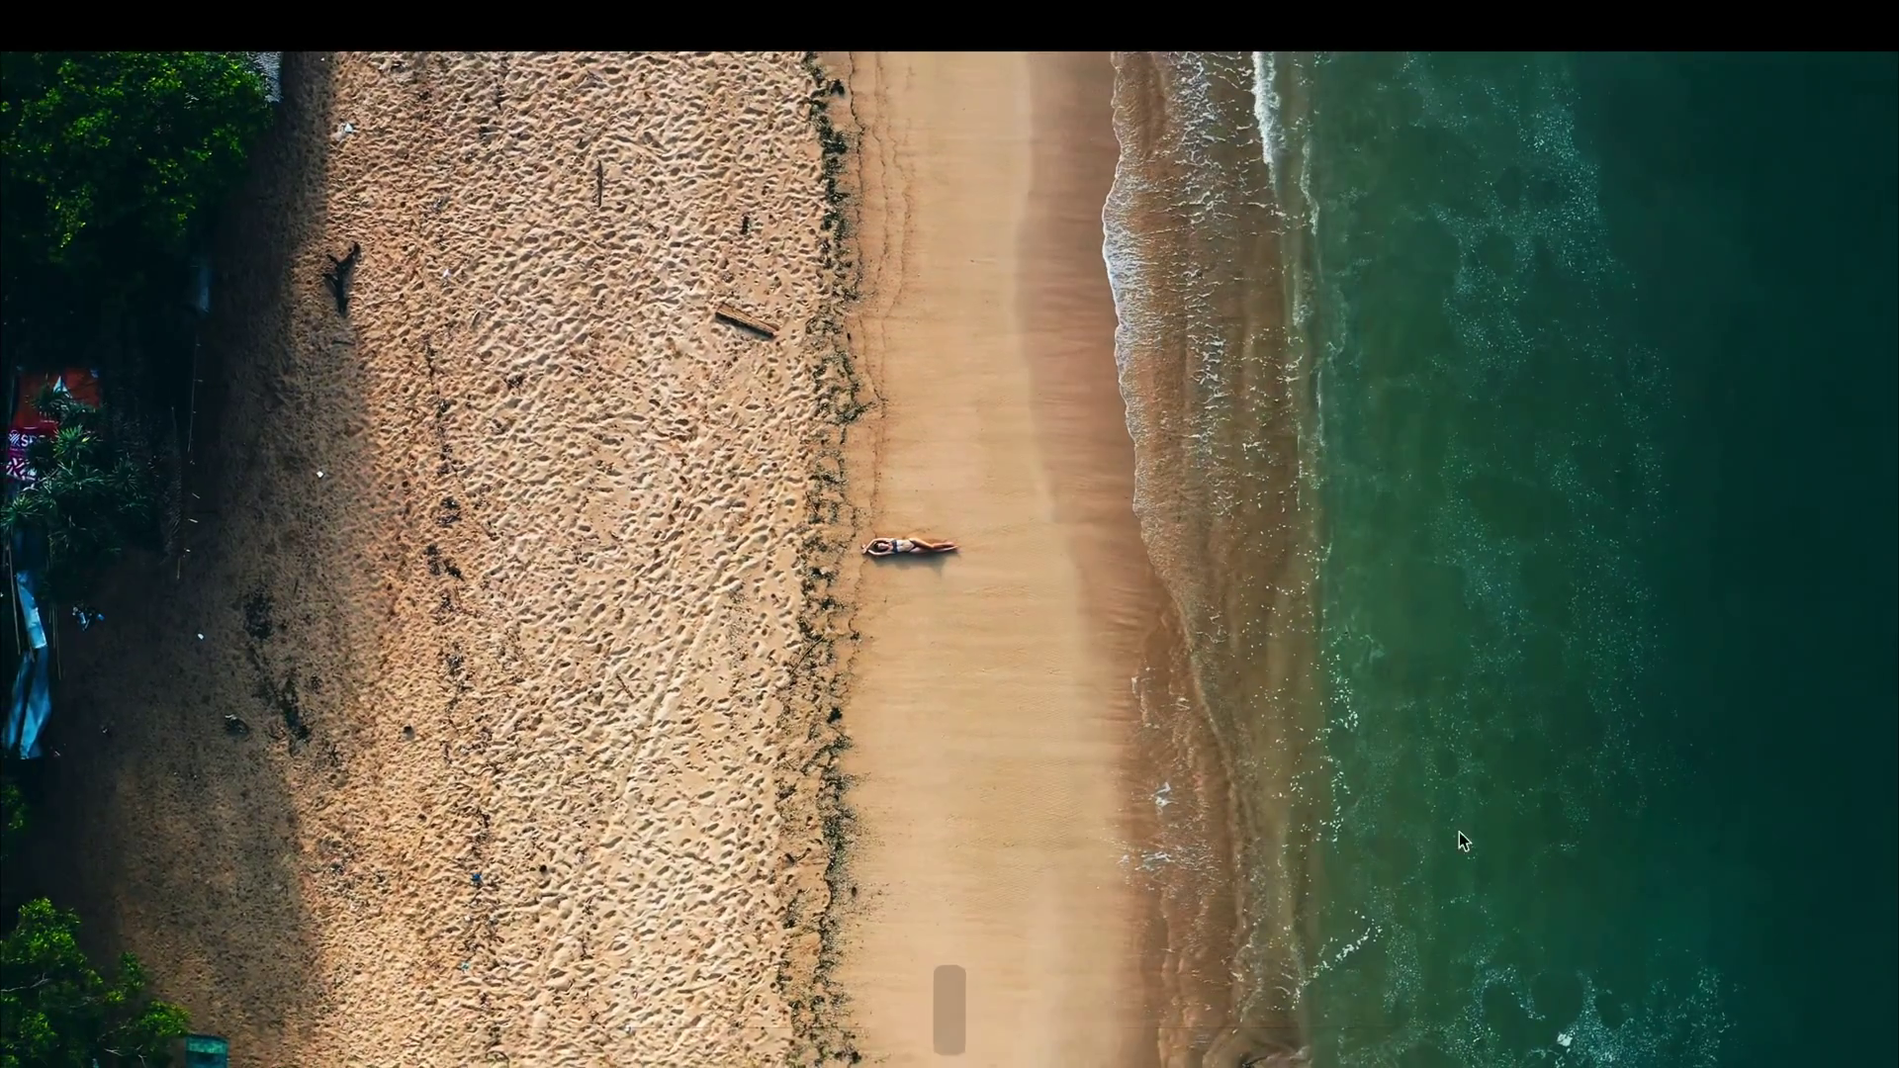
key(Escape)
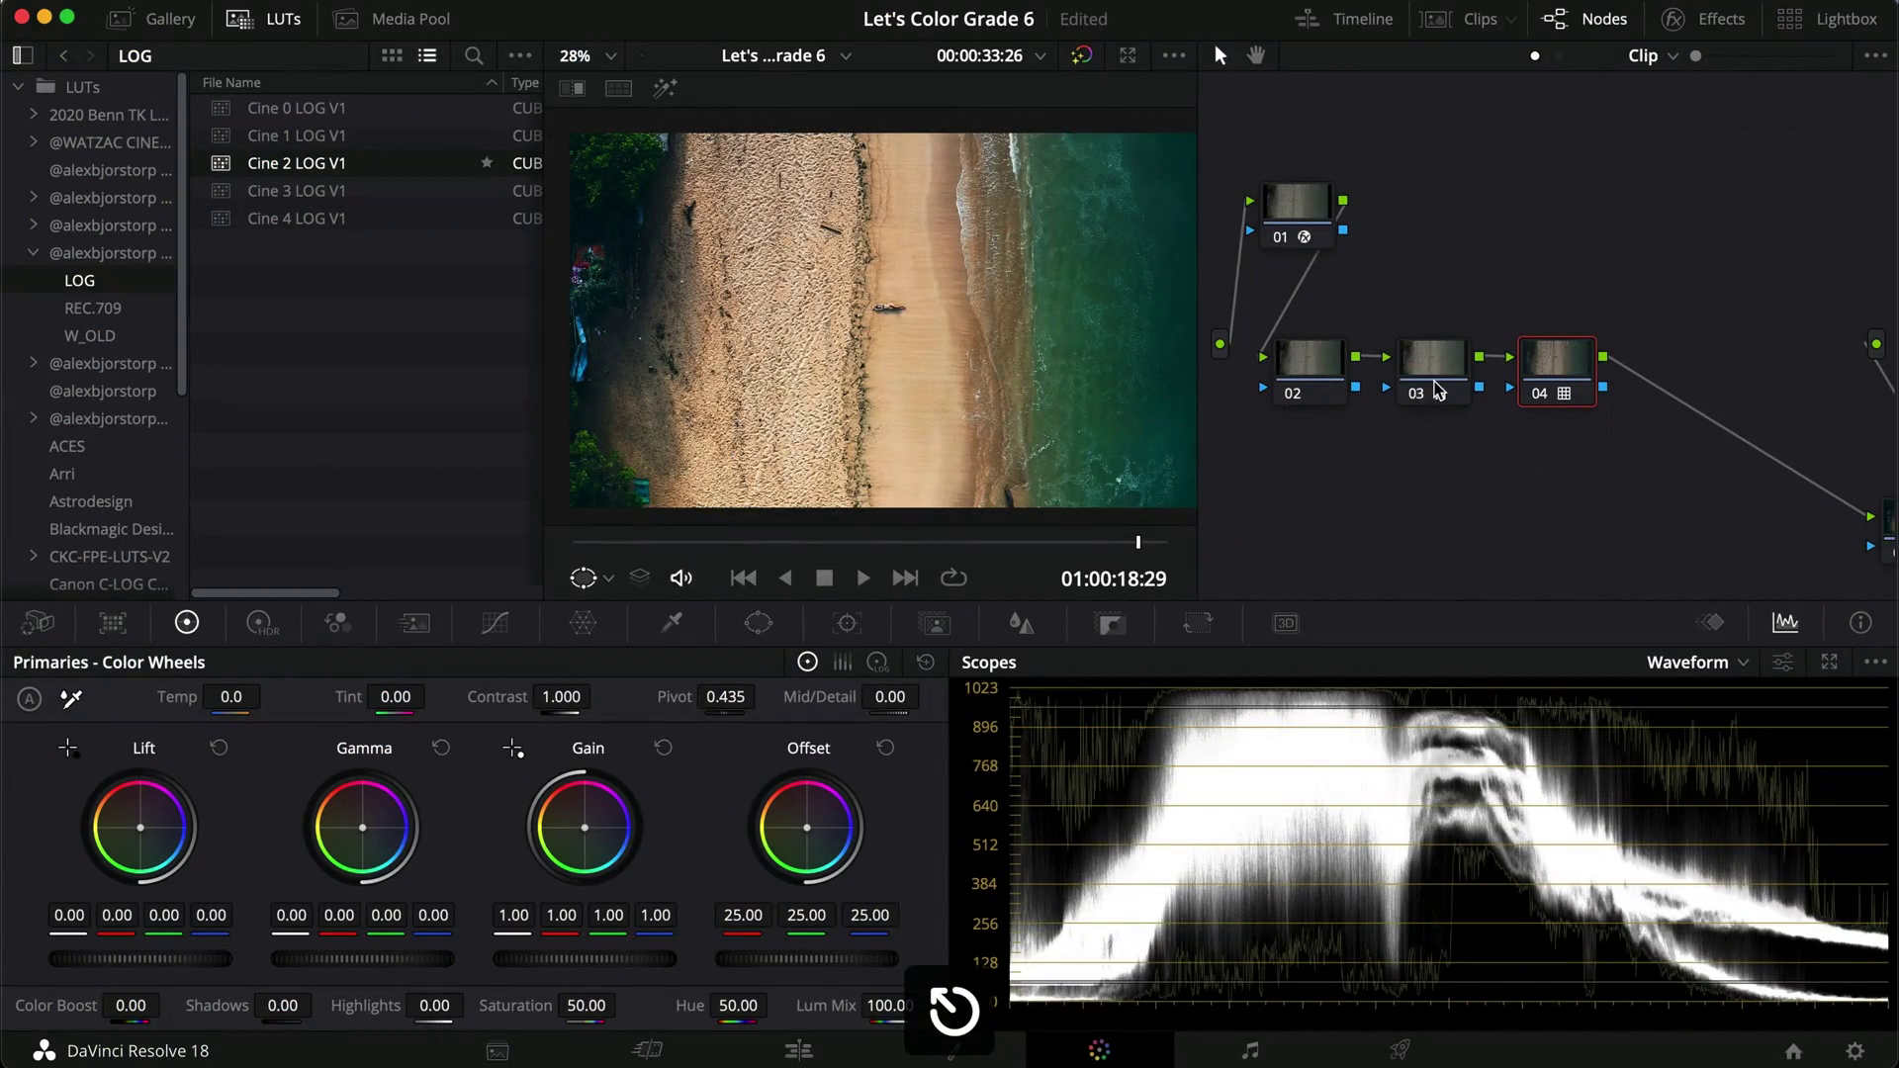
Go to 01:00:14:10 and turn on an image wipe between the current frame and the gallery still.
drag(946, 541, 999, 540)
key(super+alt+g)
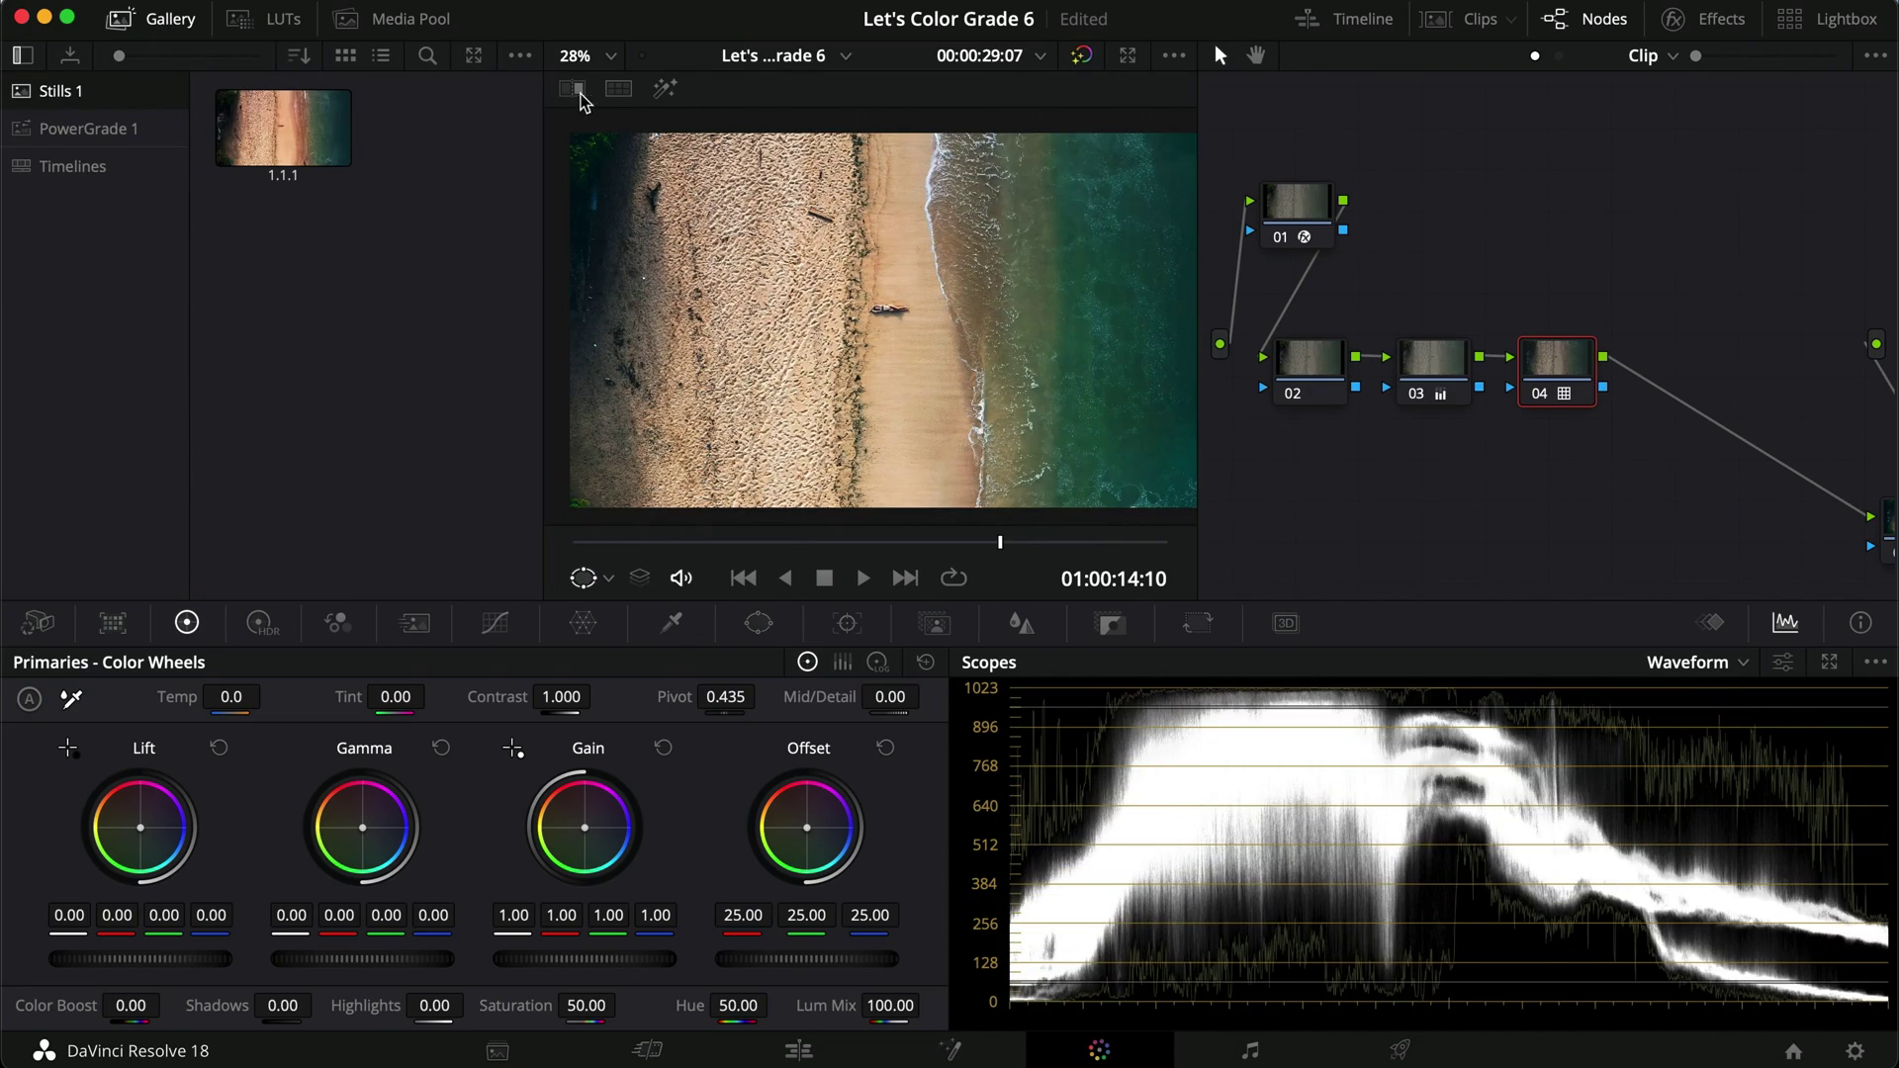
click(571, 89)
right_click(293, 144)
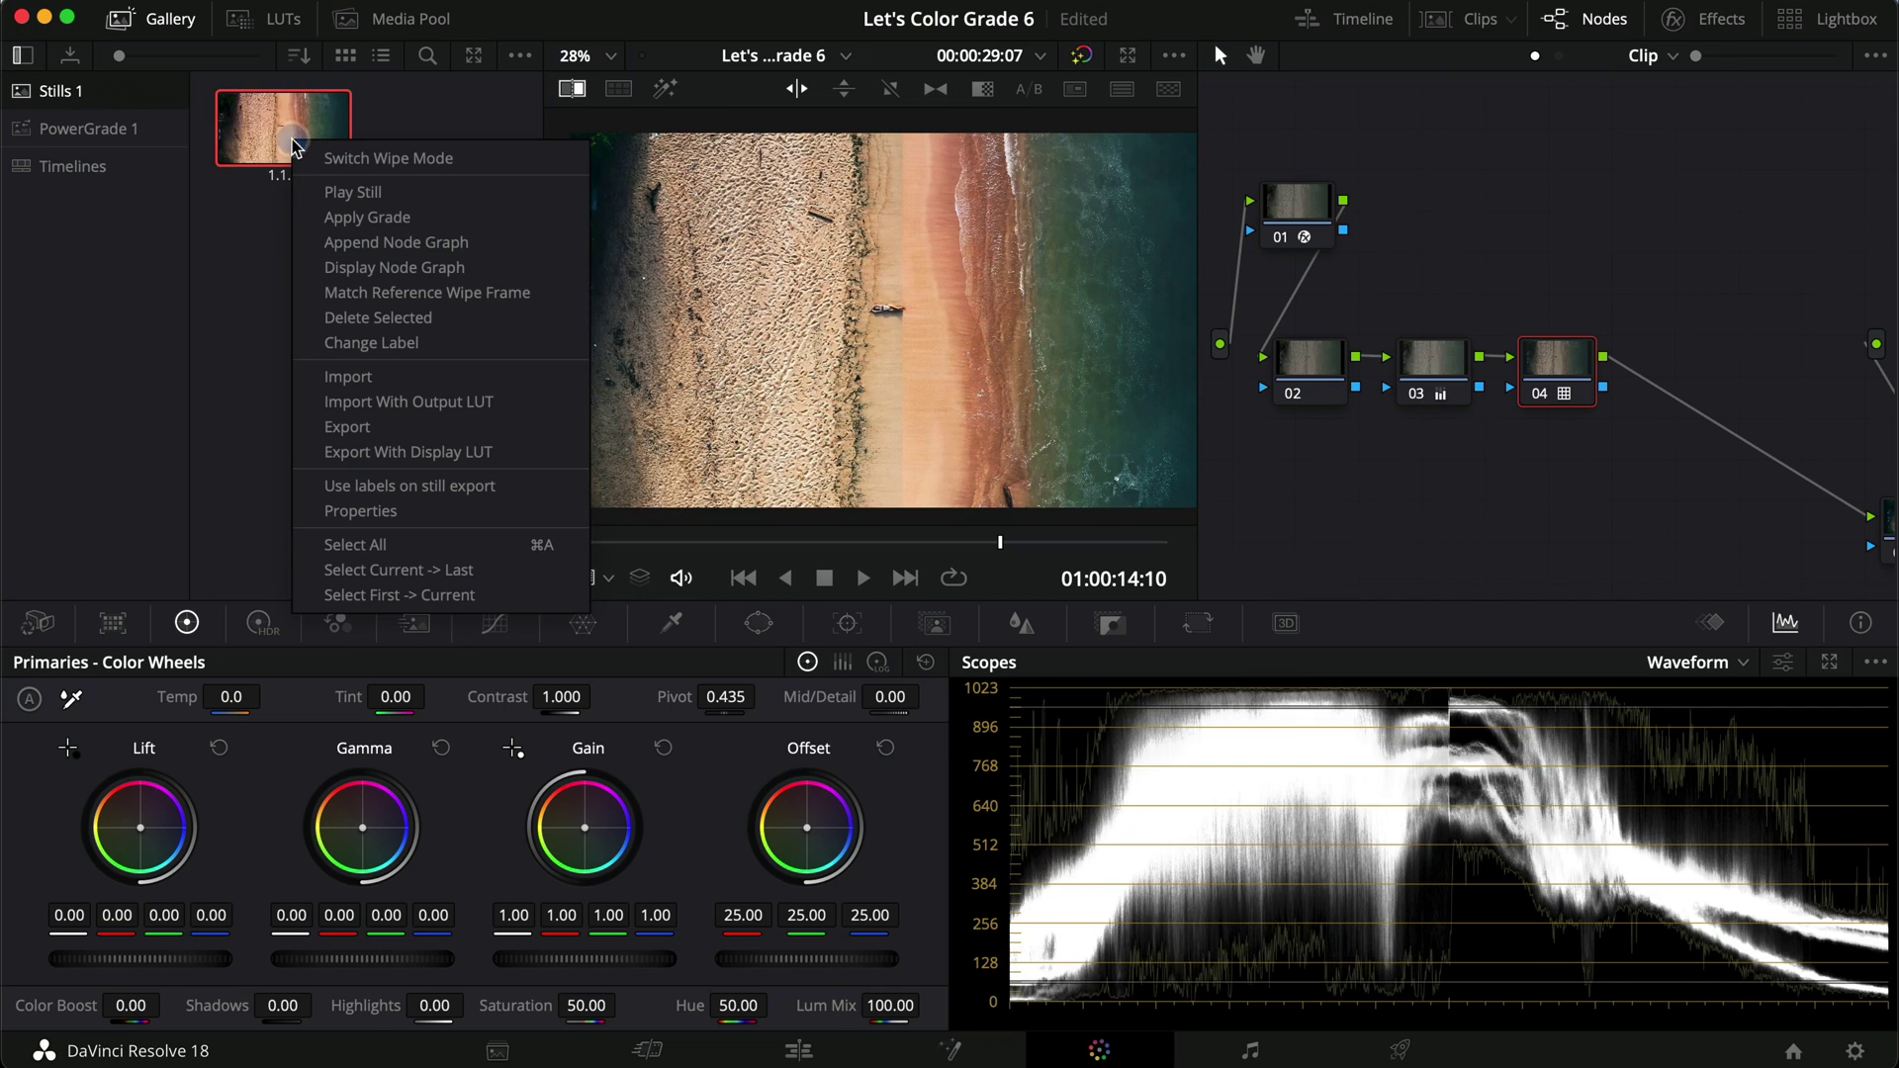
click(264, 231)
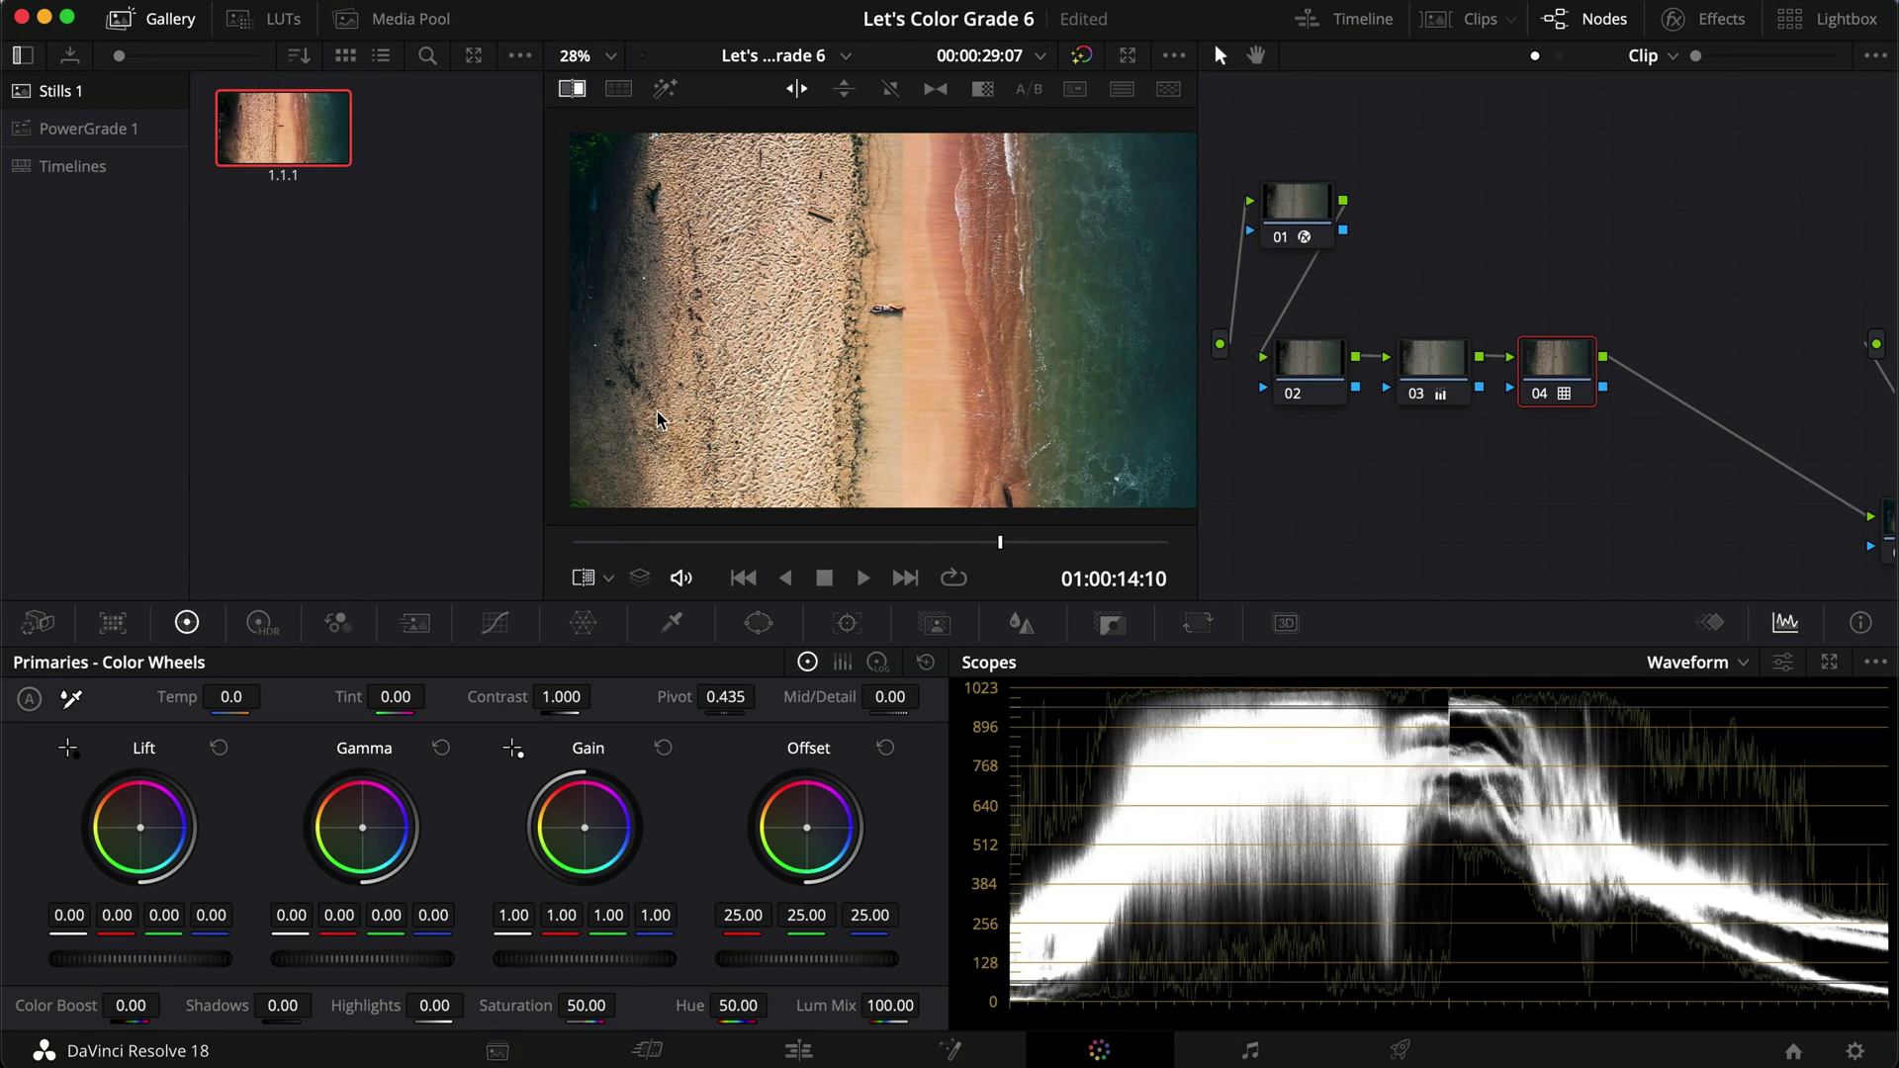
Go to the clip's last frame and sweep the vertical wipe across it to compare the LUT grade with the still.
drag(899, 382, 1165, 352)
key(End)
key(super+d)
drag(846, 381, 621, 277)
mouse_move(801, 277)
mouse_down()
mouse_move(1059, 267)
mouse_move(822, 284)
mouse_up()
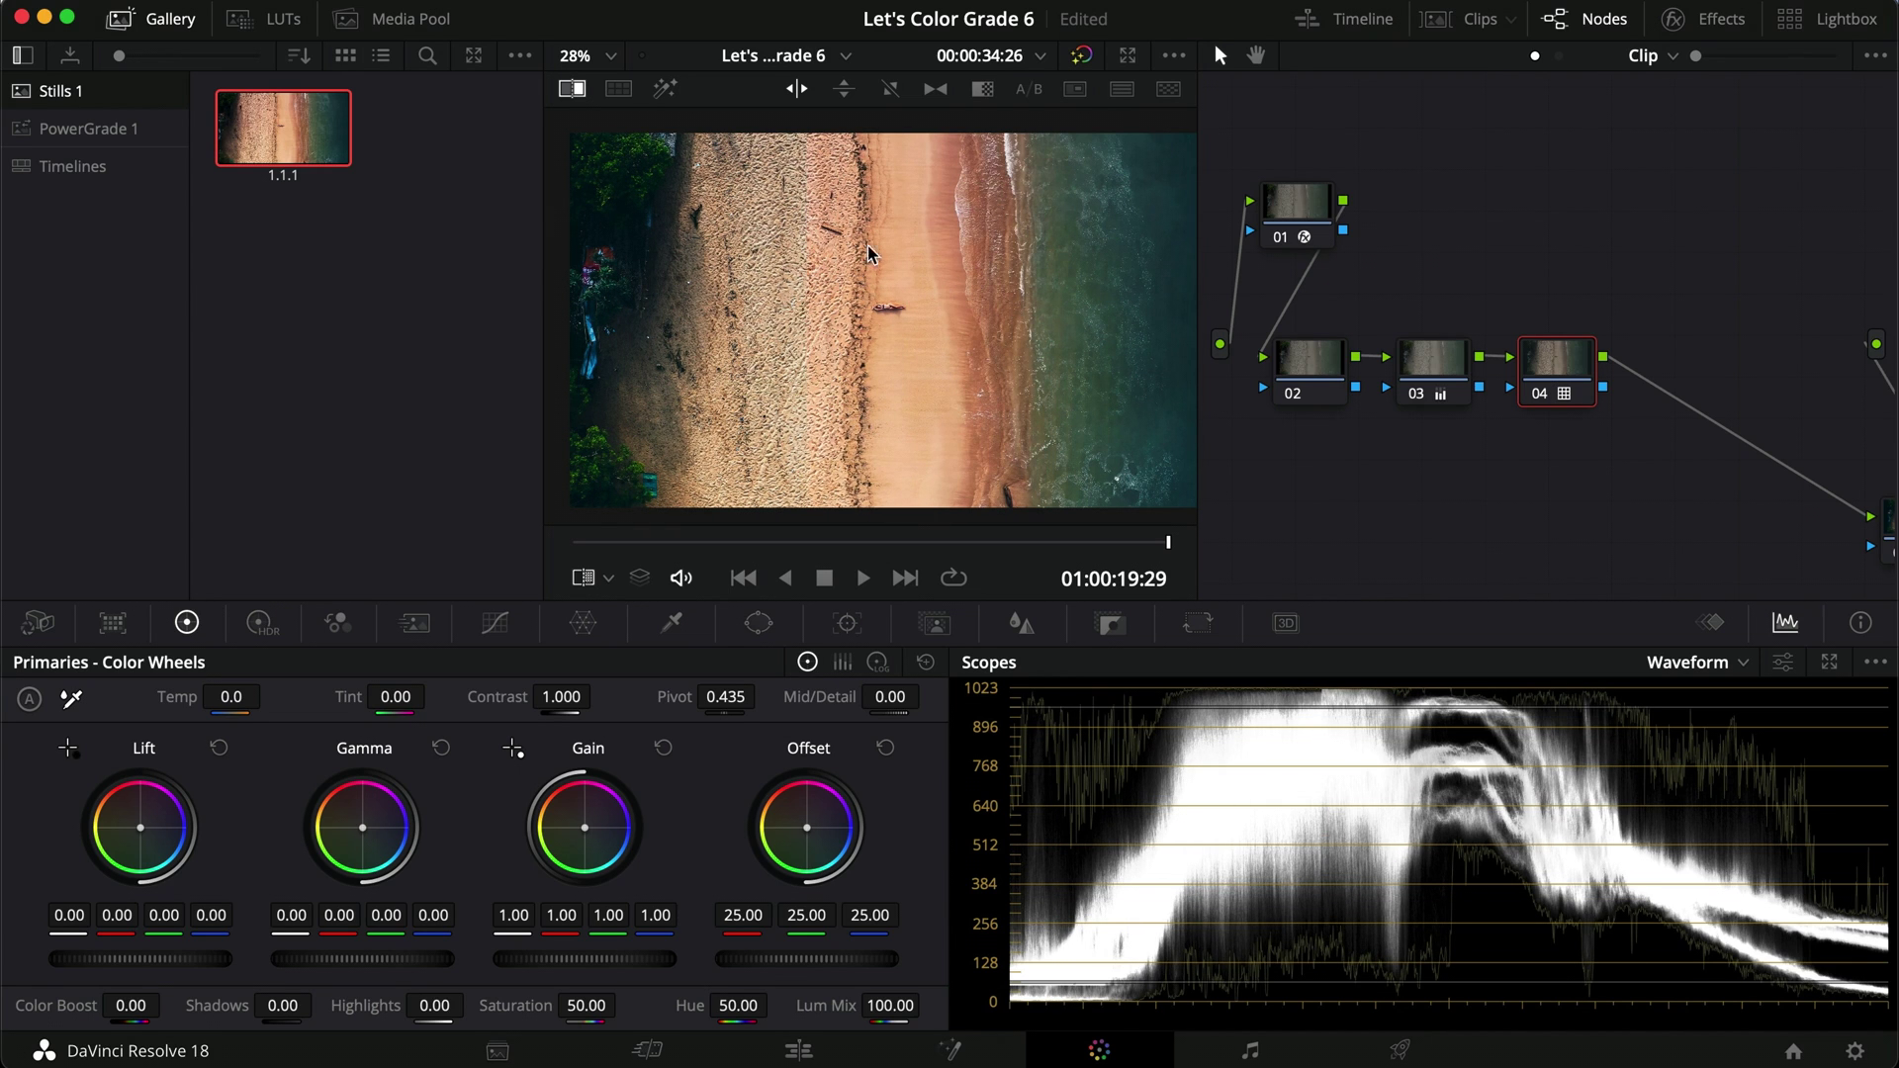
drag(809, 346, 874, 356)
Compare the two grades in full screen, switching the wipe to a horizontal split.
key(super+f)
key(super+f)
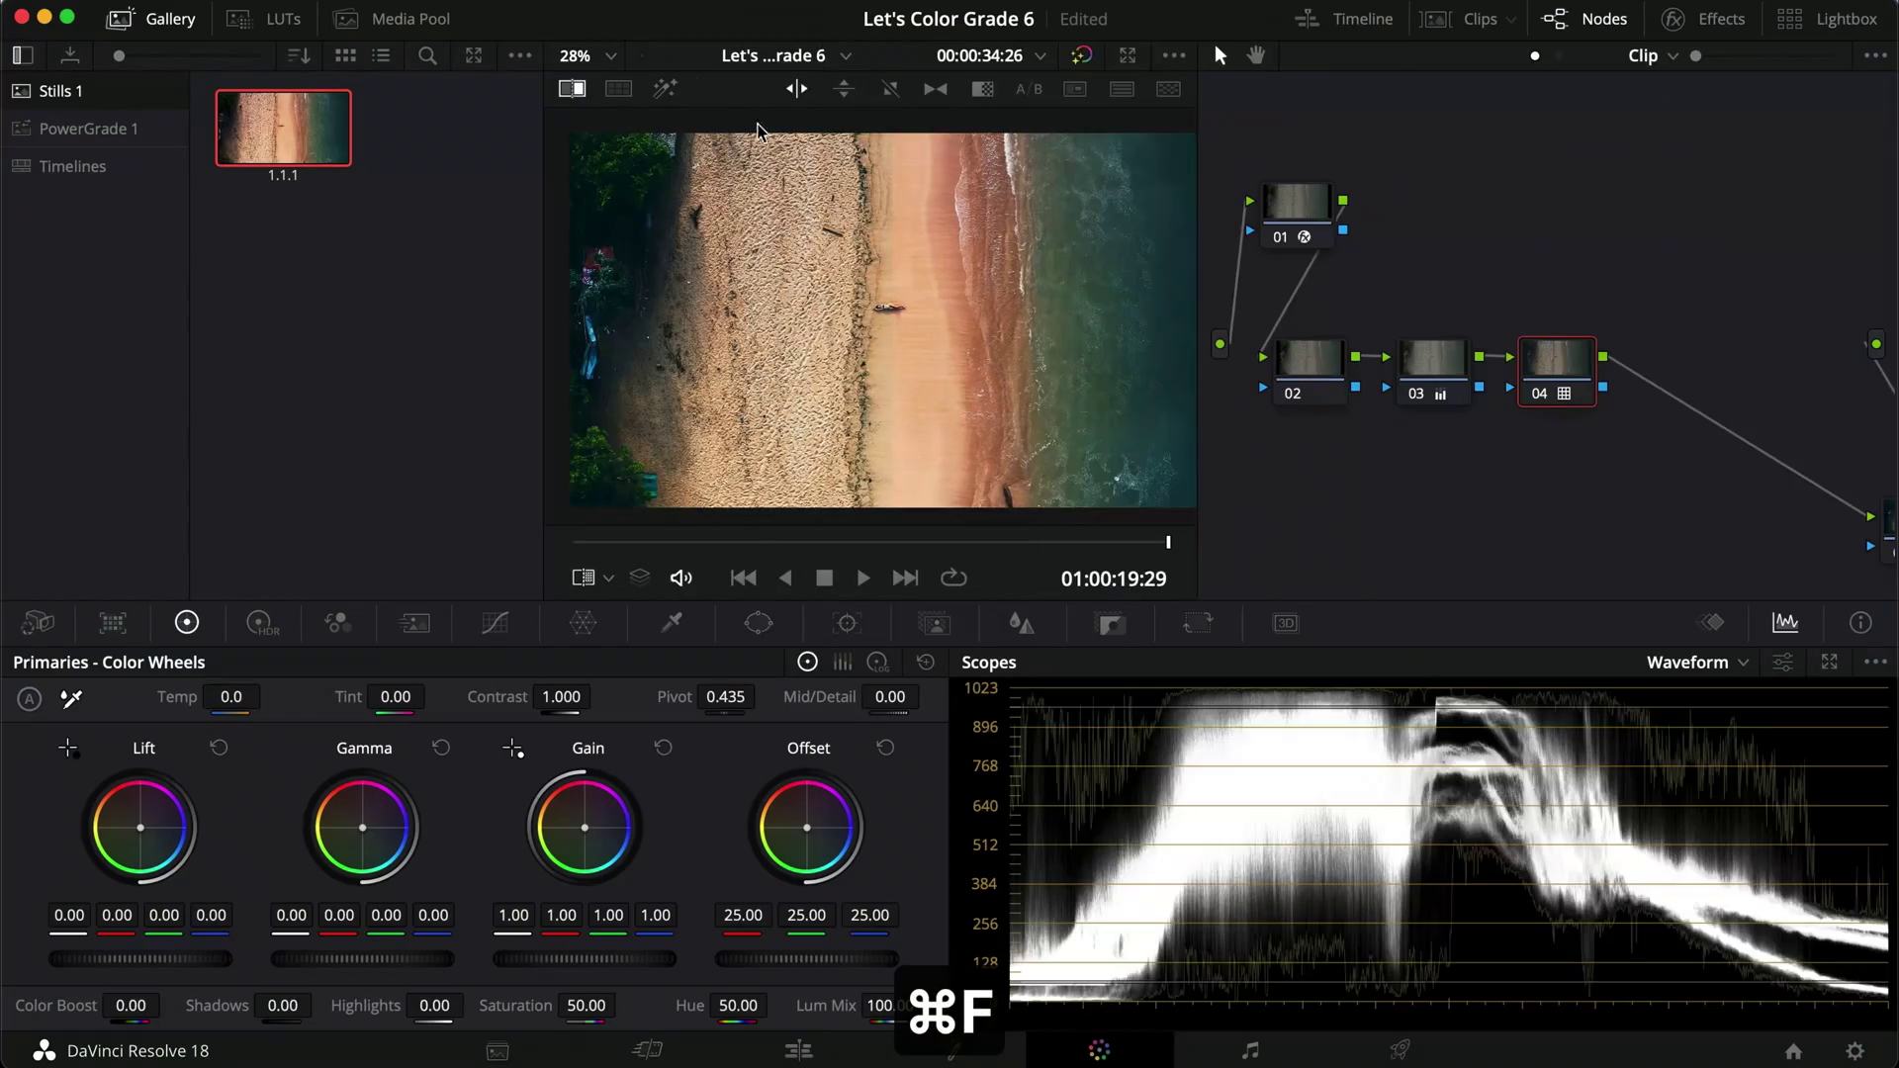
click(838, 87)
key(super+f)
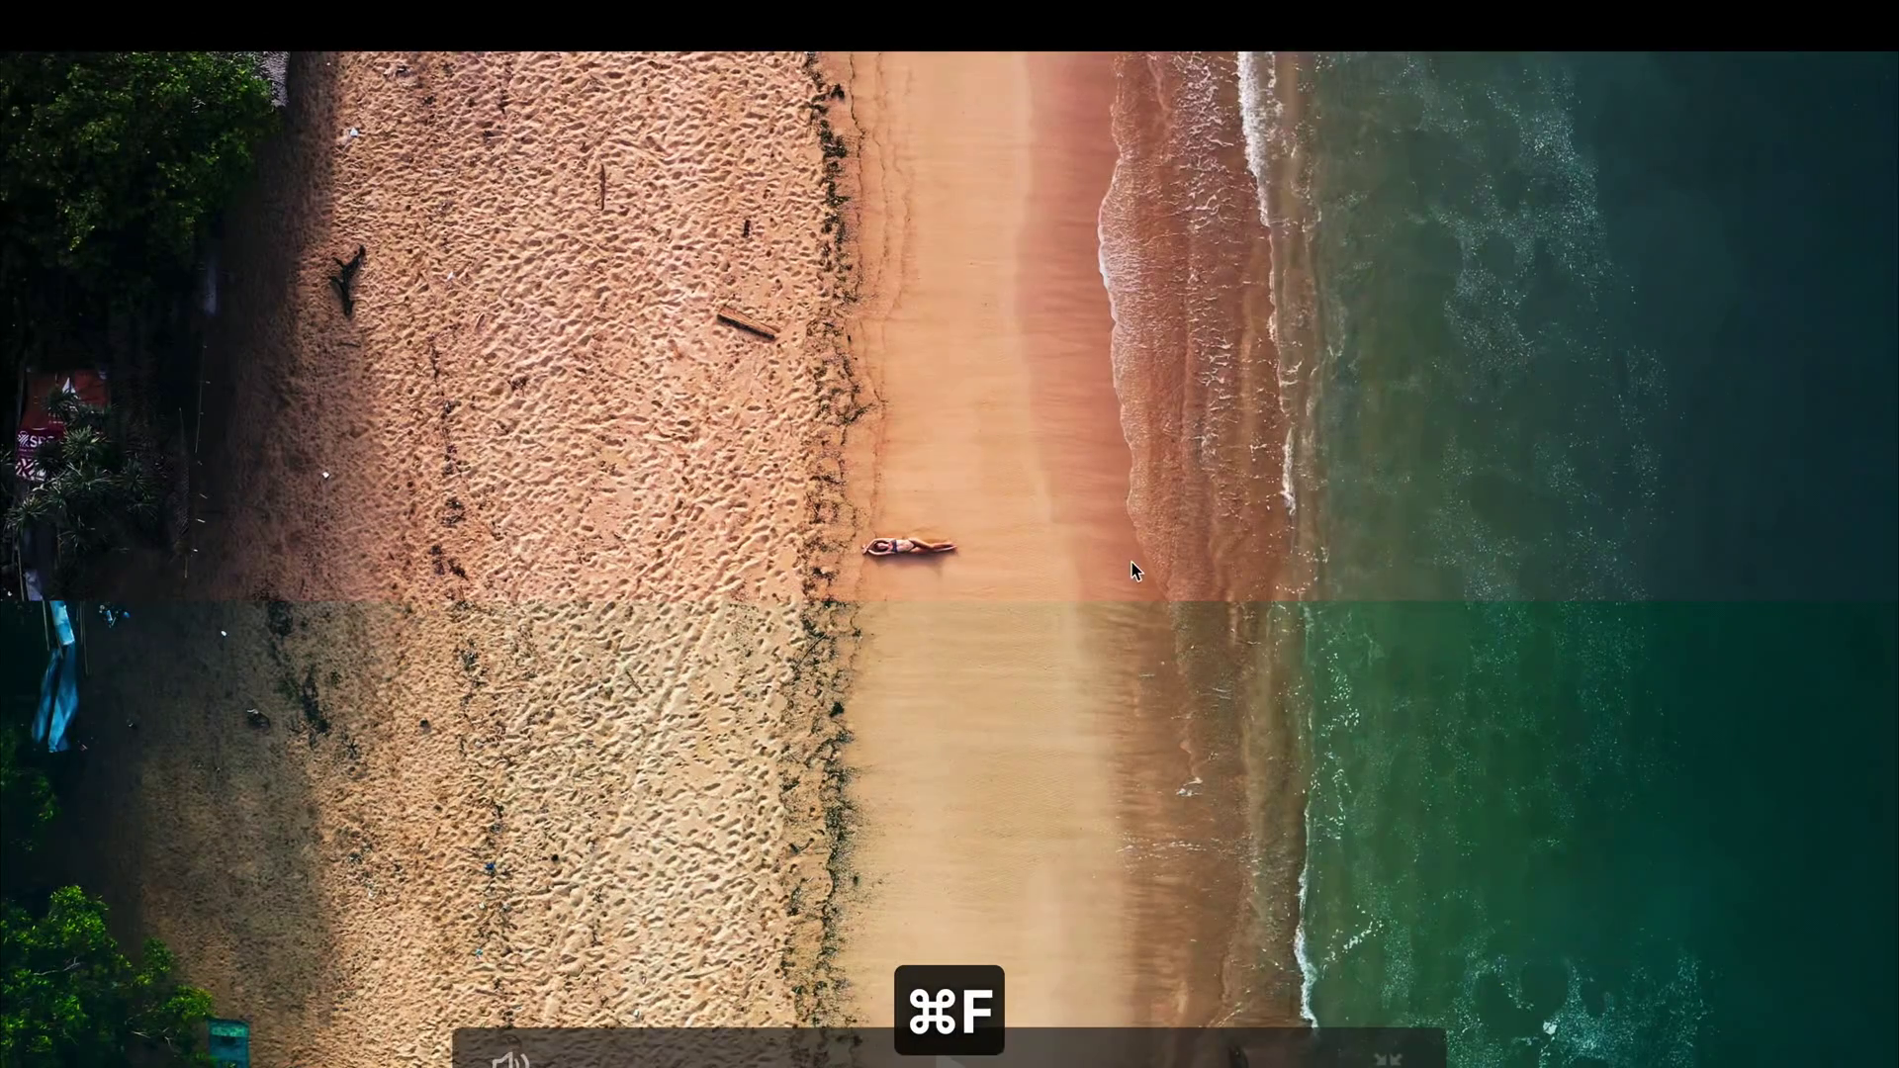